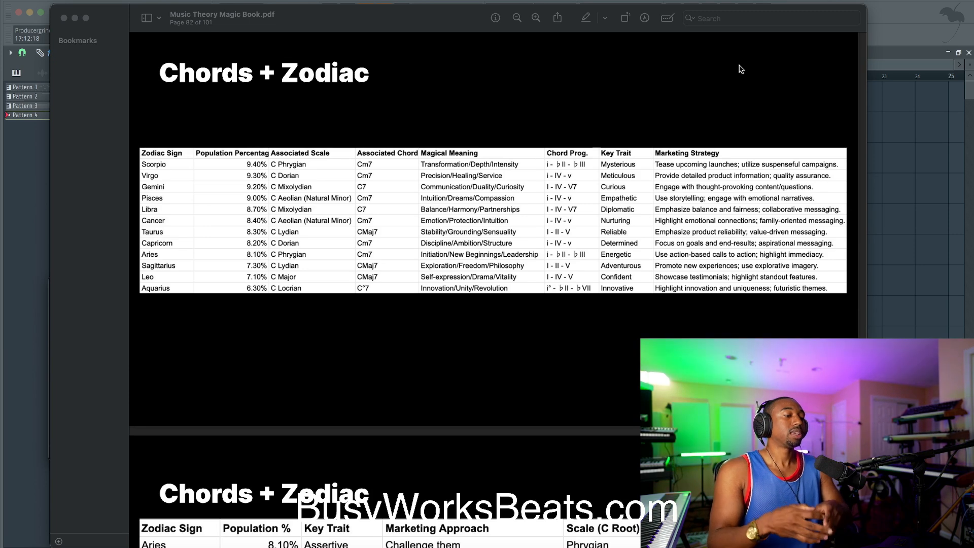
# Examine the Chords + Zodiac table in Music Theory Magic Book.pdf, from the associated chords to the marketing strategies.
pyautogui.click(399, 25)
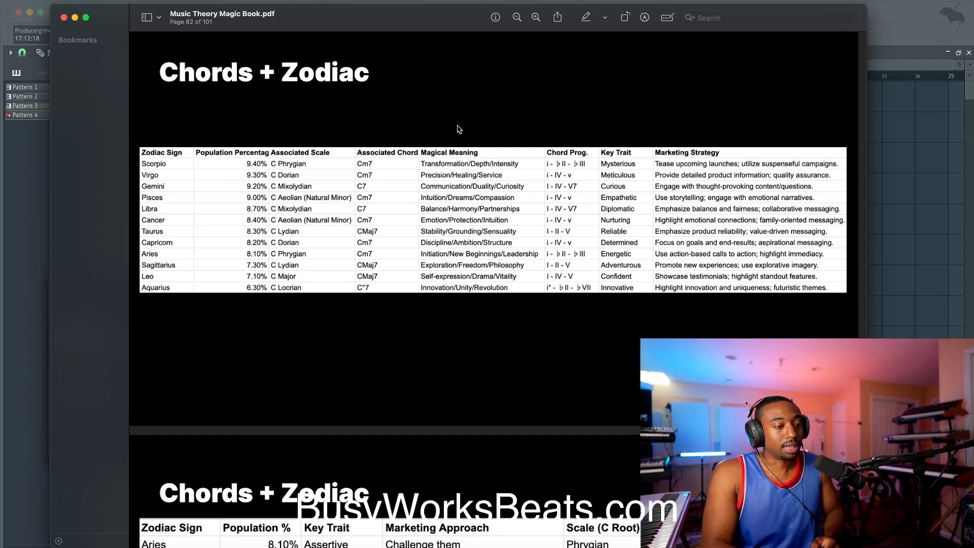
pyautogui.scroll(2, 450, 155)
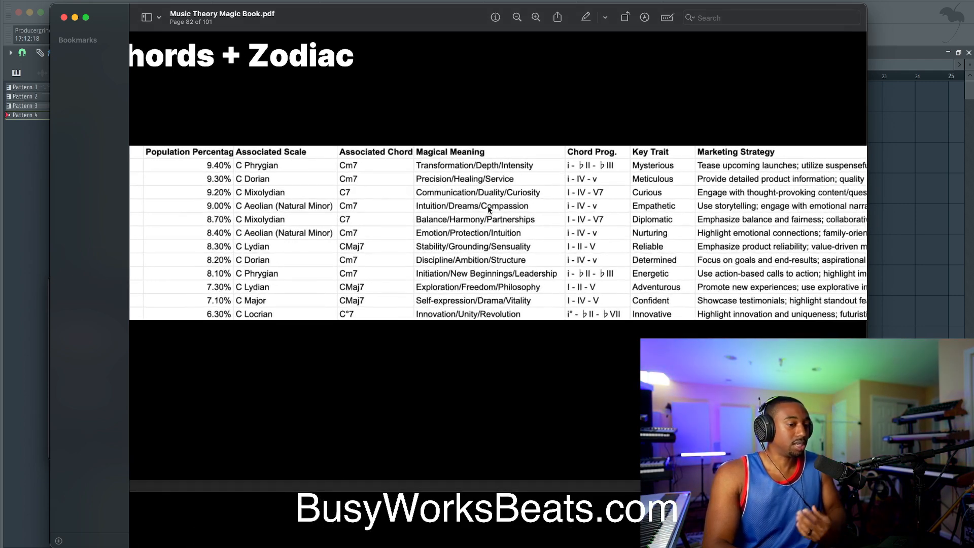
pyautogui.hscroll(2, 488, 206)
pyautogui.scroll(3, 488, 205)
pyautogui.hscroll(3, 488, 205)
pyautogui.hscroll(4, 490, 202)
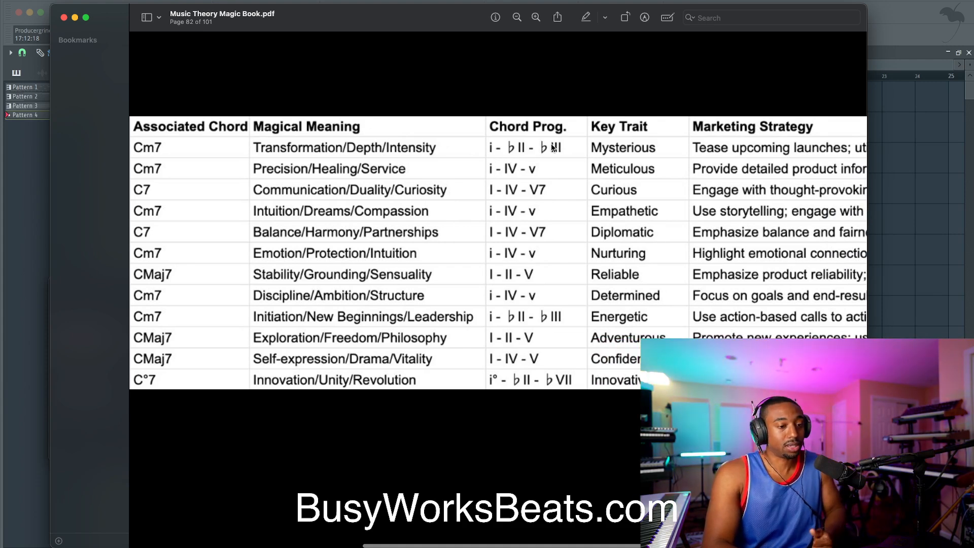
pyautogui.hscroll(1, 547, 167)
pyautogui.hscroll(1, 547, 167)
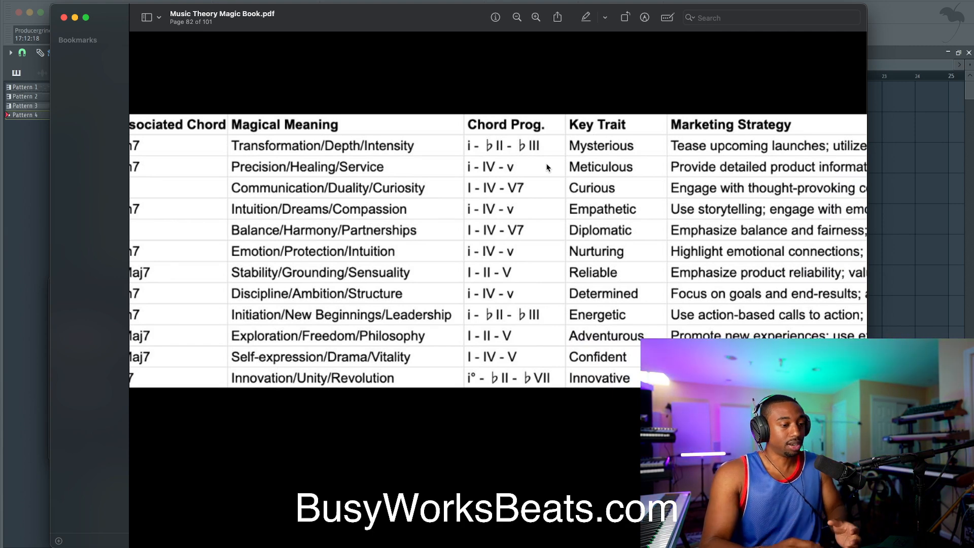
pyautogui.hscroll(8, 547, 168)
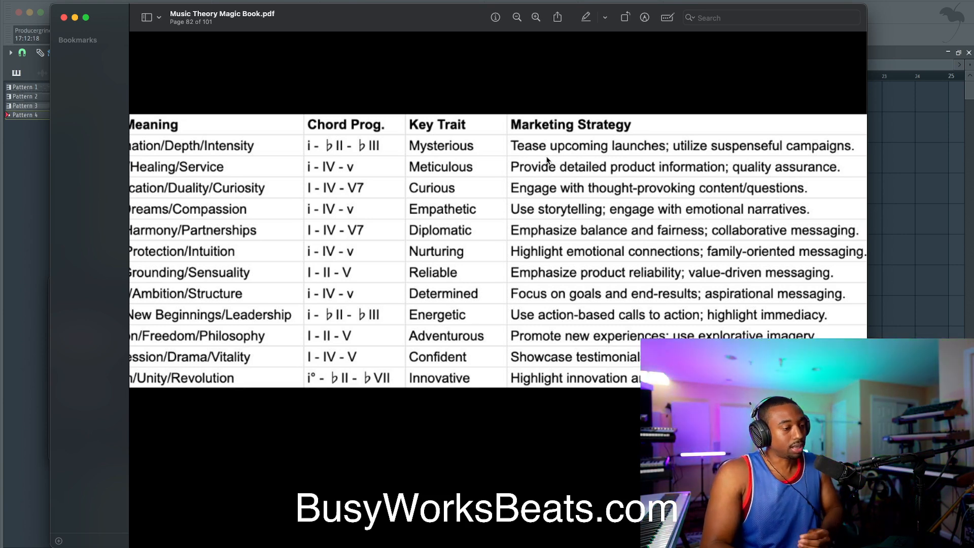
pyautogui.hscroll(3, 543, 162)
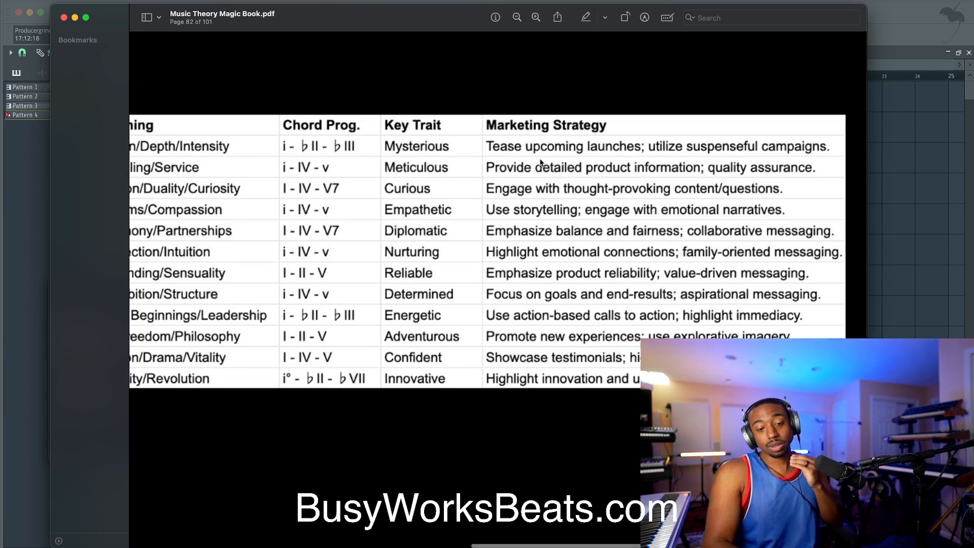
pyautogui.hscroll(-1, 541, 162)
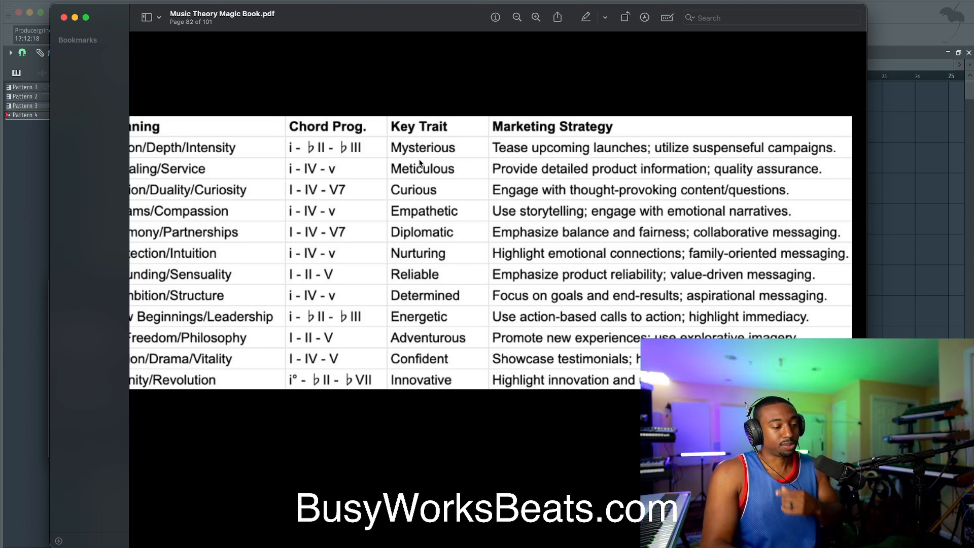
pyautogui.scroll(-3, 420, 164)
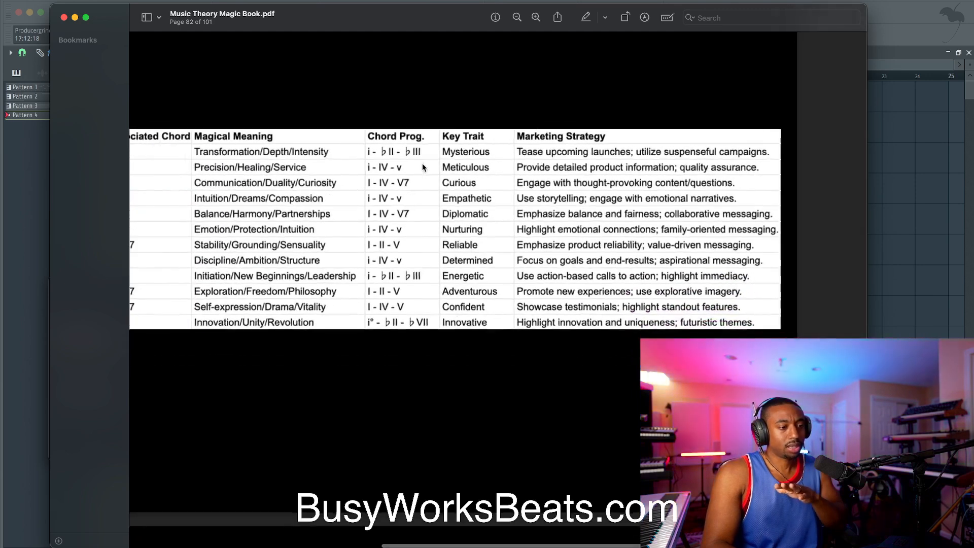
pyautogui.scroll(-5, 422, 164)
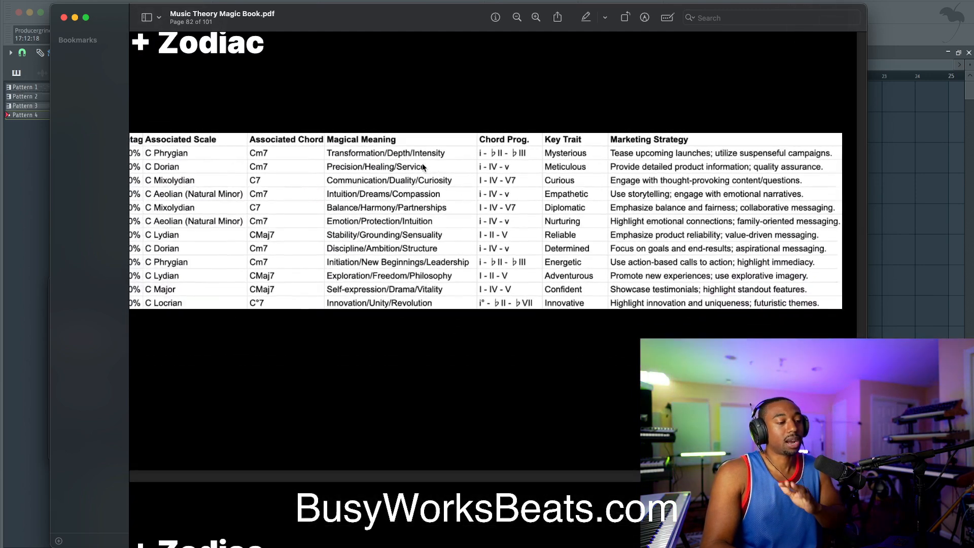
pyautogui.scroll(-3, 422, 163)
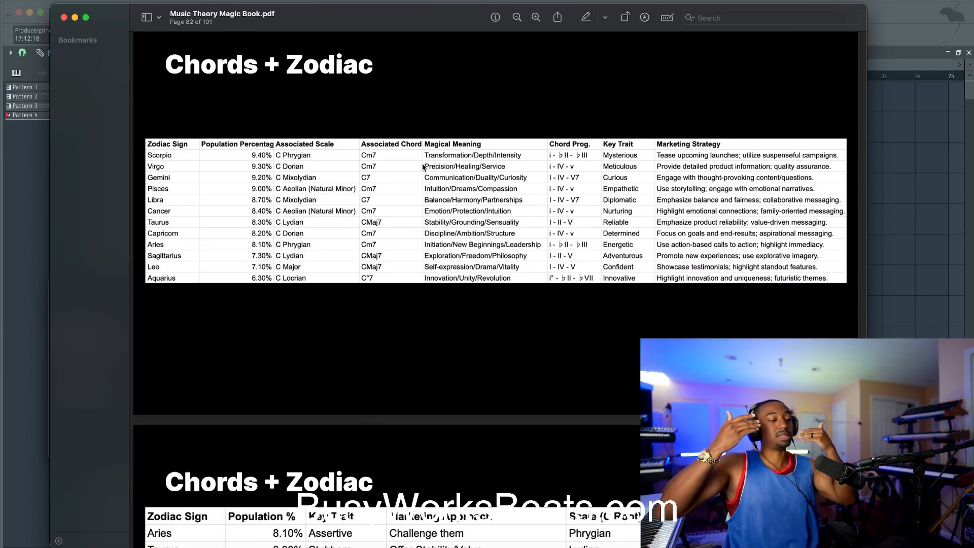
# Minimize both reference document windows and open Pattern 1's notes in a maximized piano roll.
pyautogui.click(75, 17)
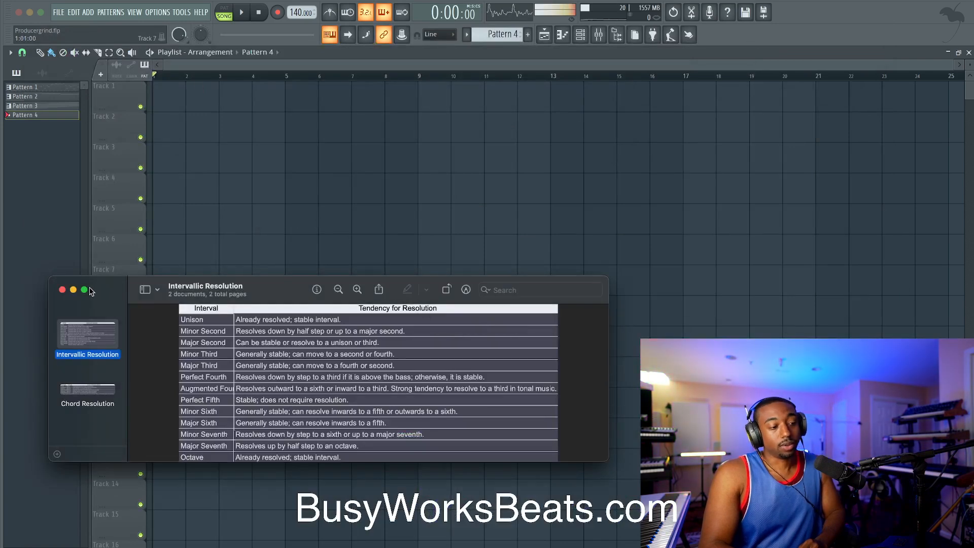
pyautogui.click(73, 291)
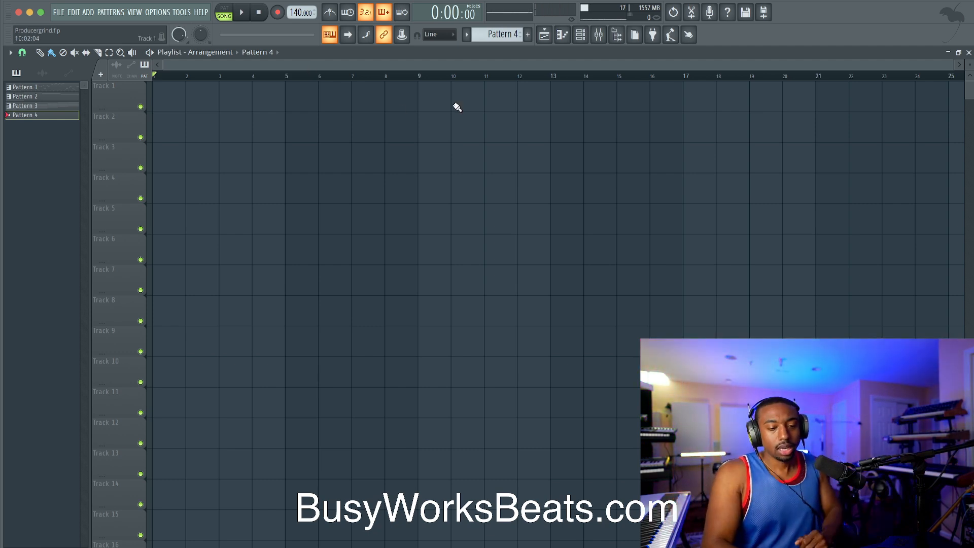
pyautogui.click(59, 87)
pyautogui.press('F7')
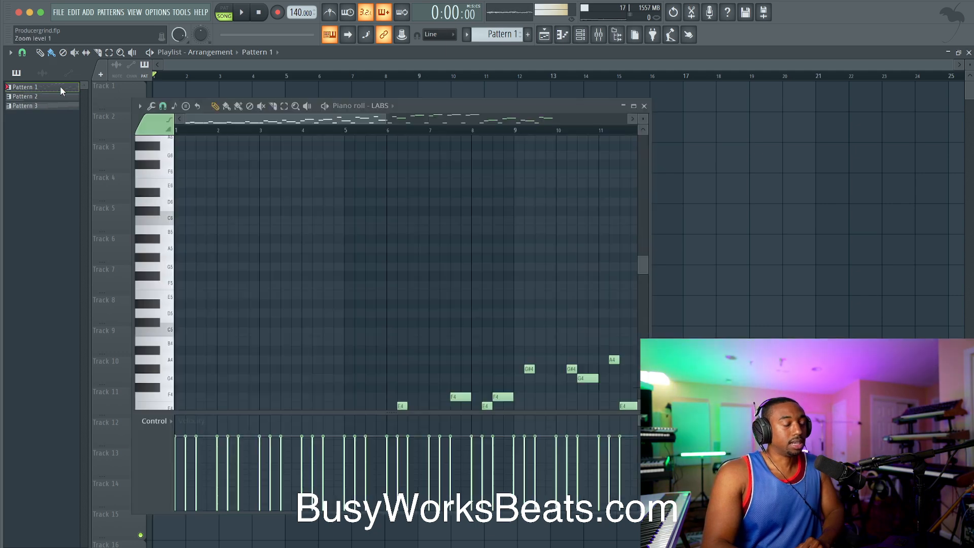
pyautogui.doubleClick(592, 108)
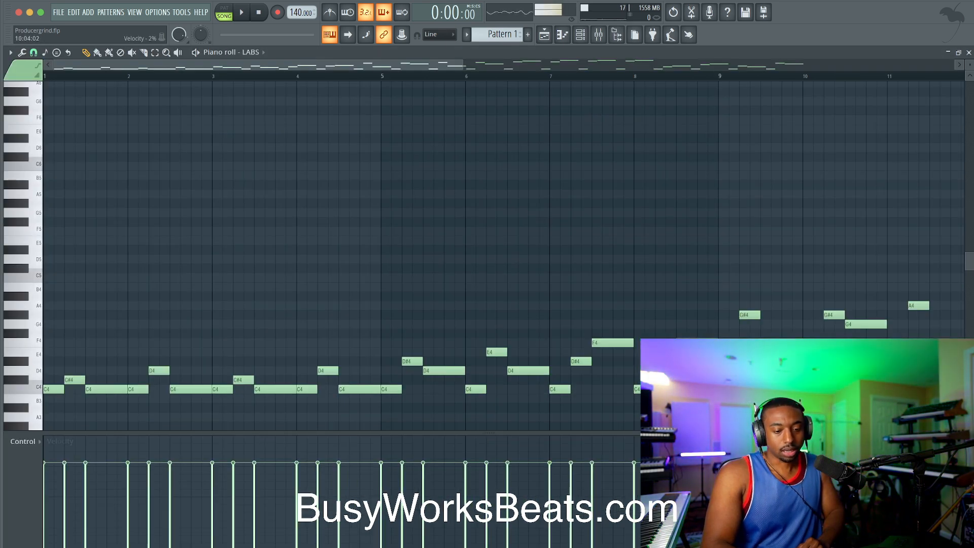
# Switch to Preview to read the Intervallic Resolution table above the piano roll, and minimize its window when finished.
pyautogui.press('super+Tab')
pyautogui.moveTo(215, 284); pyautogui.dragTo(183, 147)
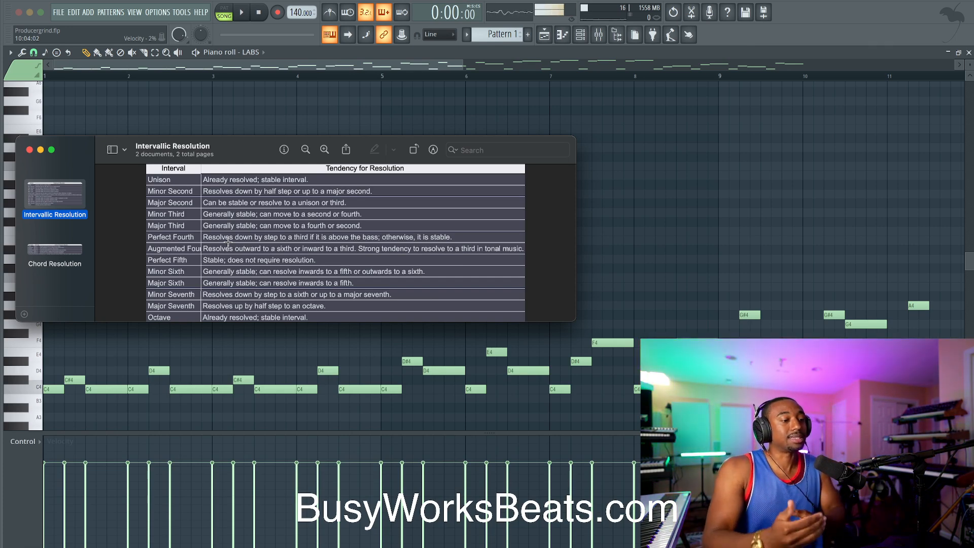
pyautogui.click(40, 149)
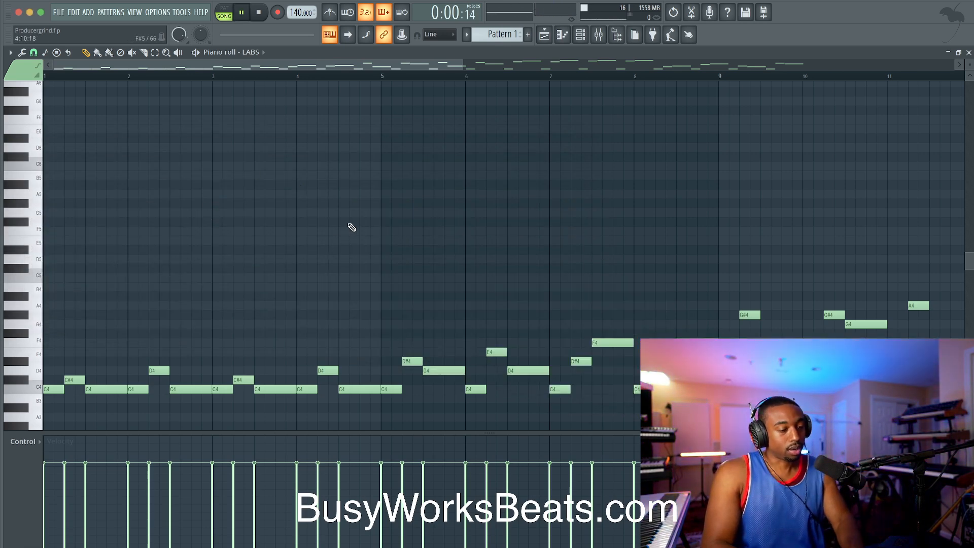
# Set playback to pattern mode, briefly play Pattern 1, and select the C#4 note in bar 1 and the C4 that follows it.
pyautogui.click(241, 13)
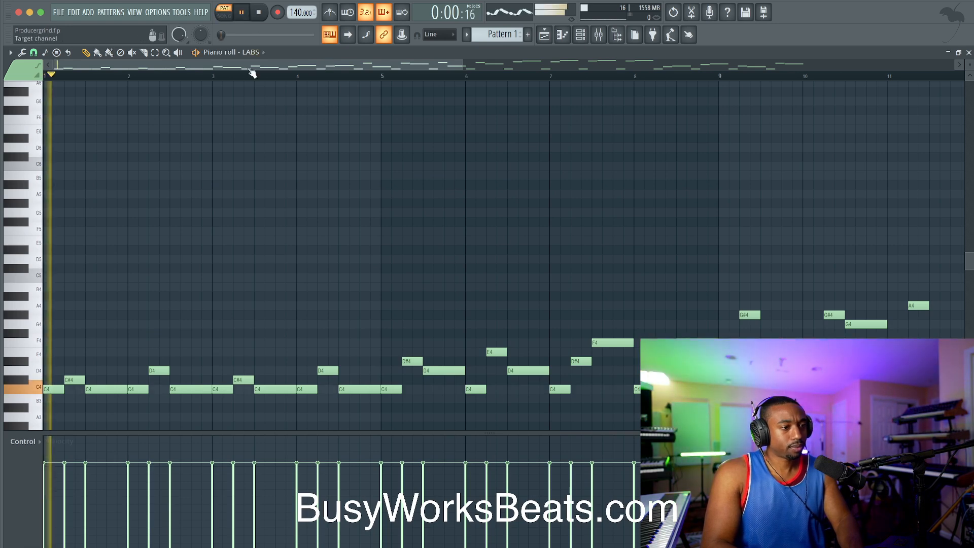
pyautogui.press('space')
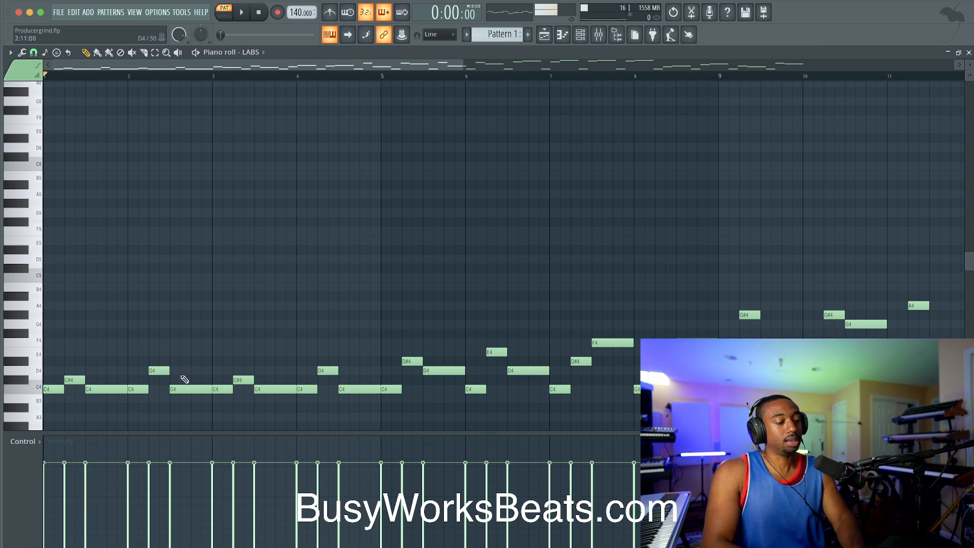
pyautogui.moveTo(151, 363); pyautogui.dragTo(136, 357)
pyautogui.moveTo(108, 414); pyautogui.dragTo(71, 356)
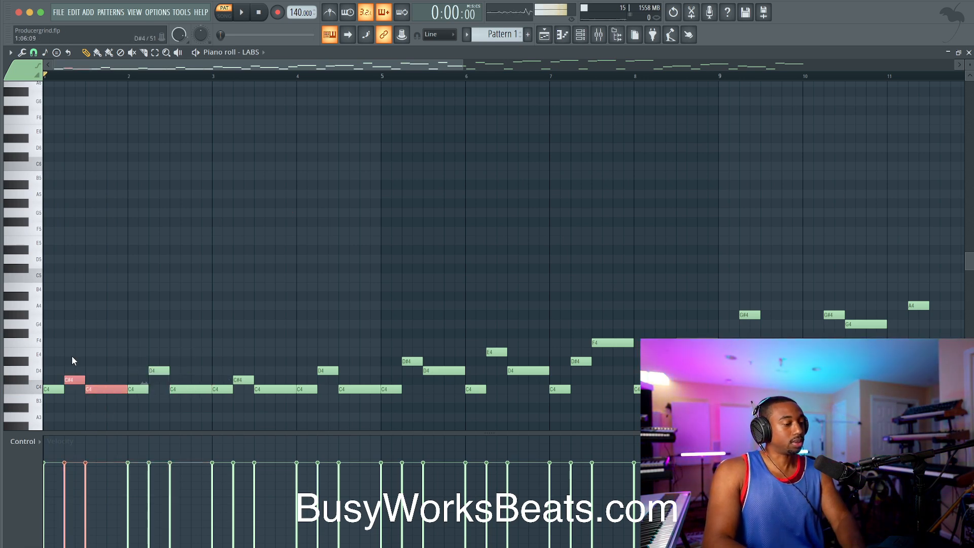
# Play Pattern 1 through its last interval example, stop playback, and review the whole note sequence.
pyautogui.press('space')
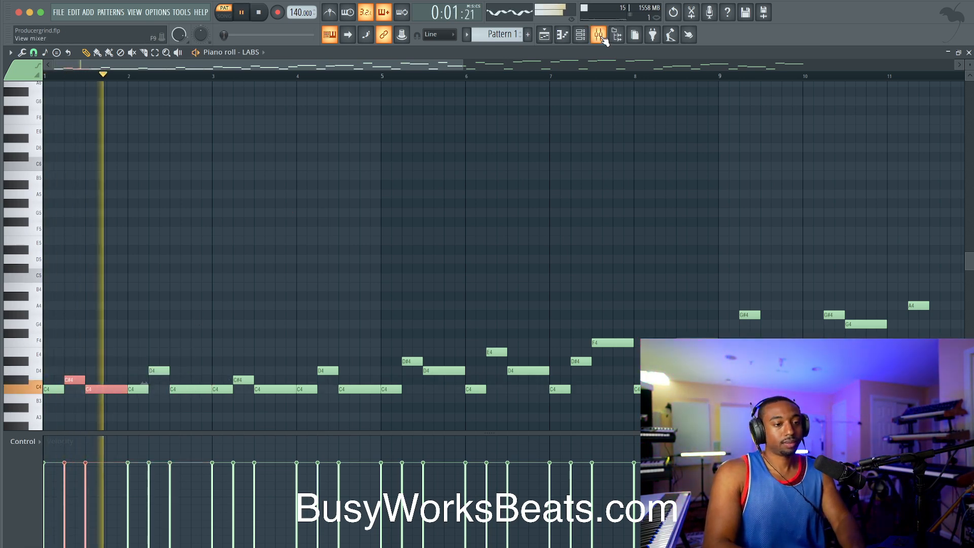
pyautogui.rightClick(379, 263)
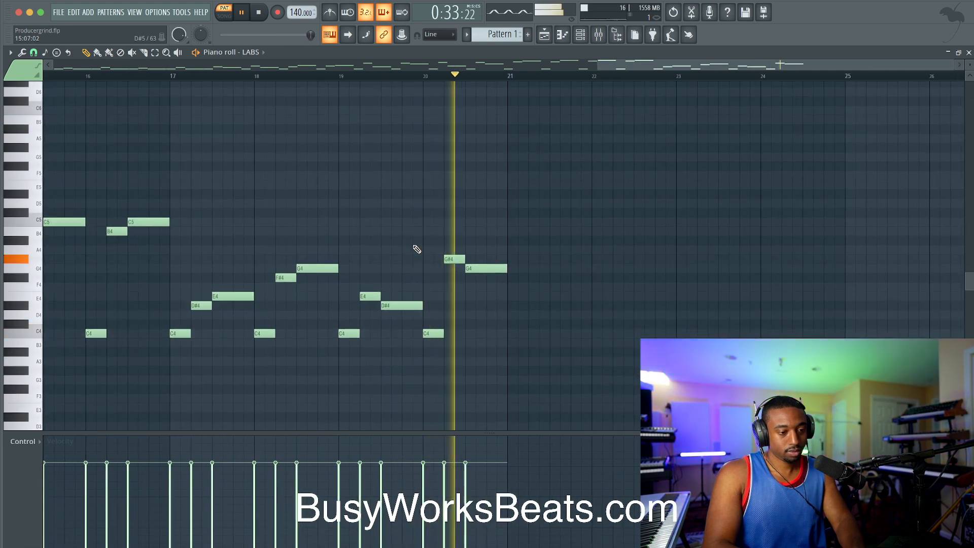
pyautogui.press('space')
pyautogui.scroll(-3, 457, 261)
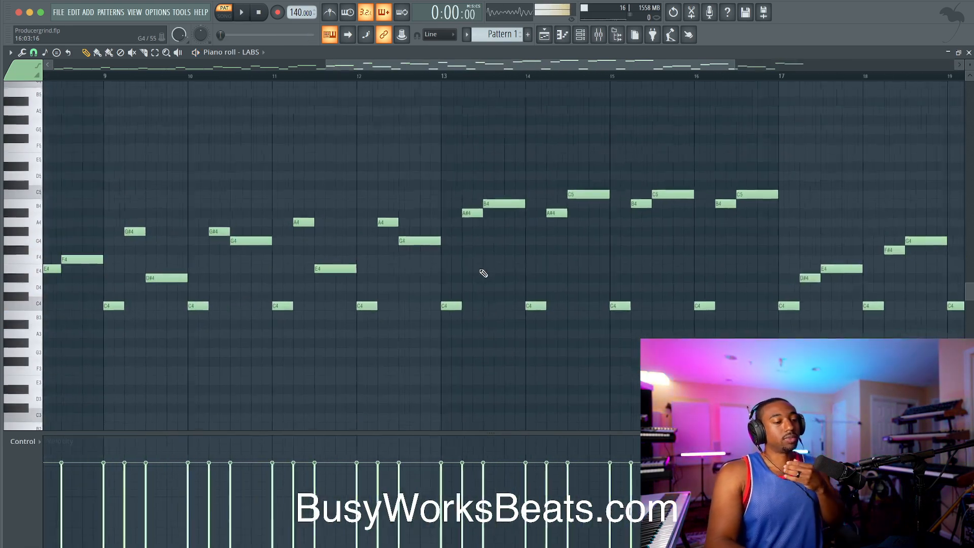
pyautogui.scroll(-3, 526, 295)
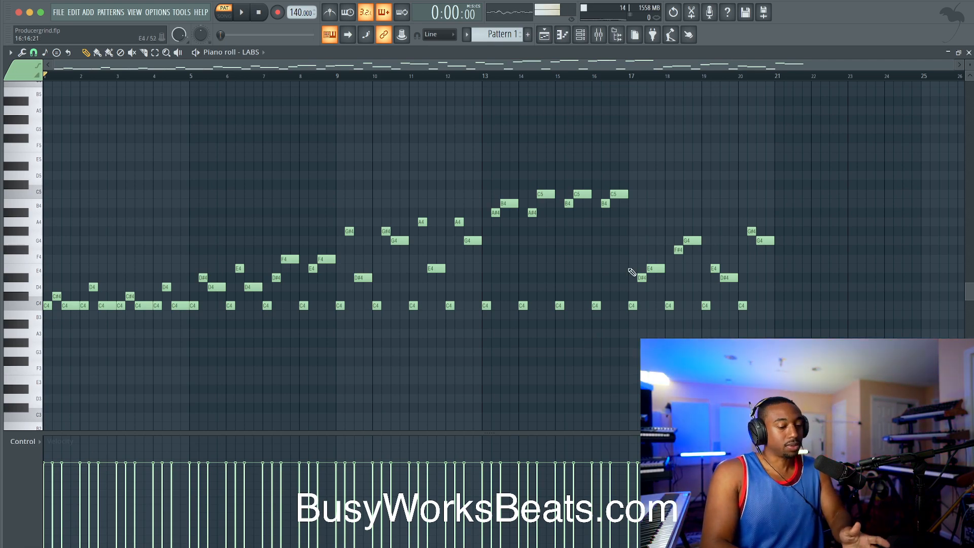
# Switch to Preview and compare the Chord Resolution table with the Intervallic Resolution table.
pyautogui.press('super+Tab')
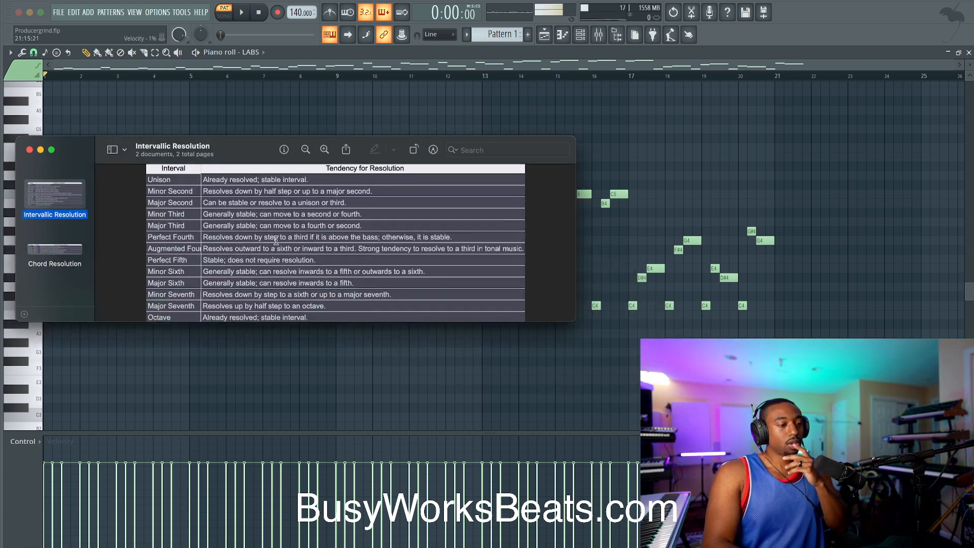
pyautogui.click(84, 243)
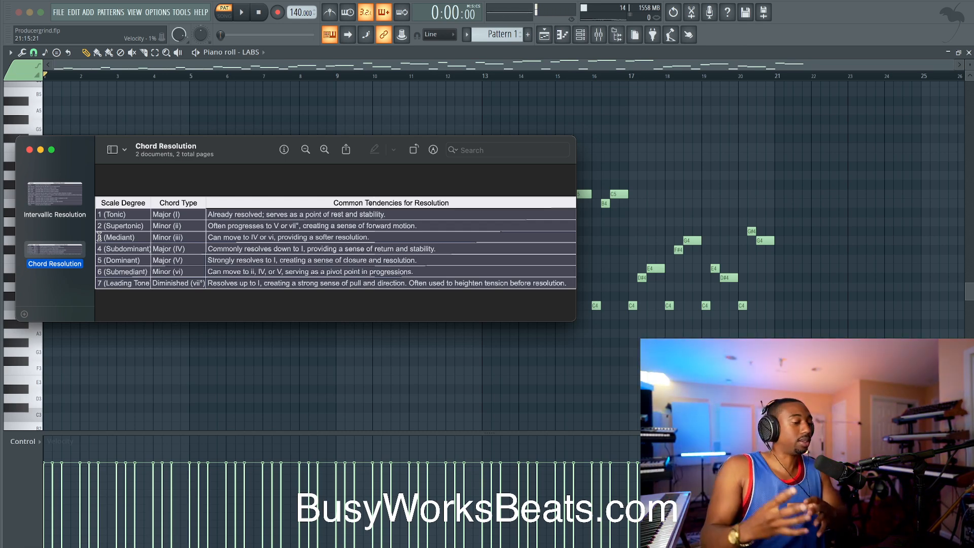
pyautogui.click(55, 197)
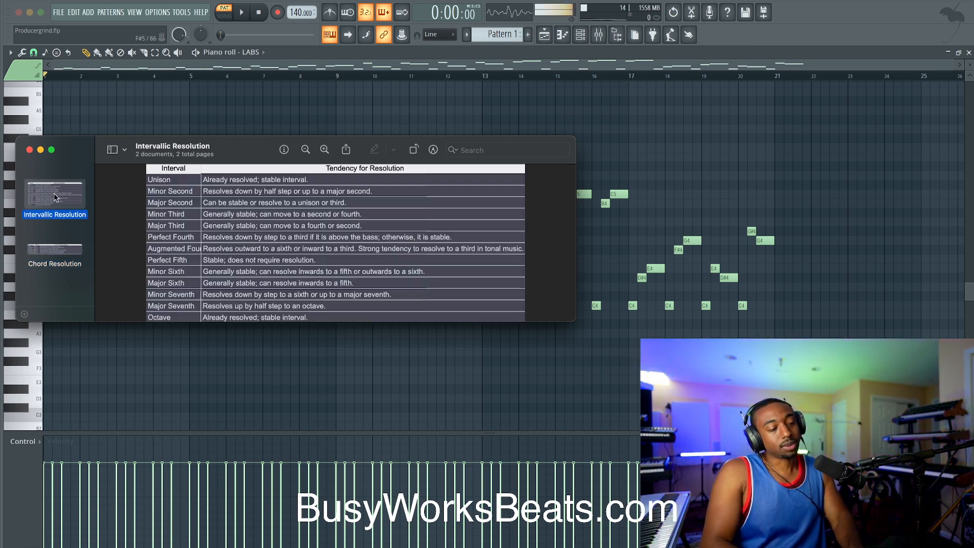
# Return to FL Studio's piano roll and switch to the empty Pattern 4.
pyautogui.click(142, 339)
pyautogui.scroll(-1, 497, 34)
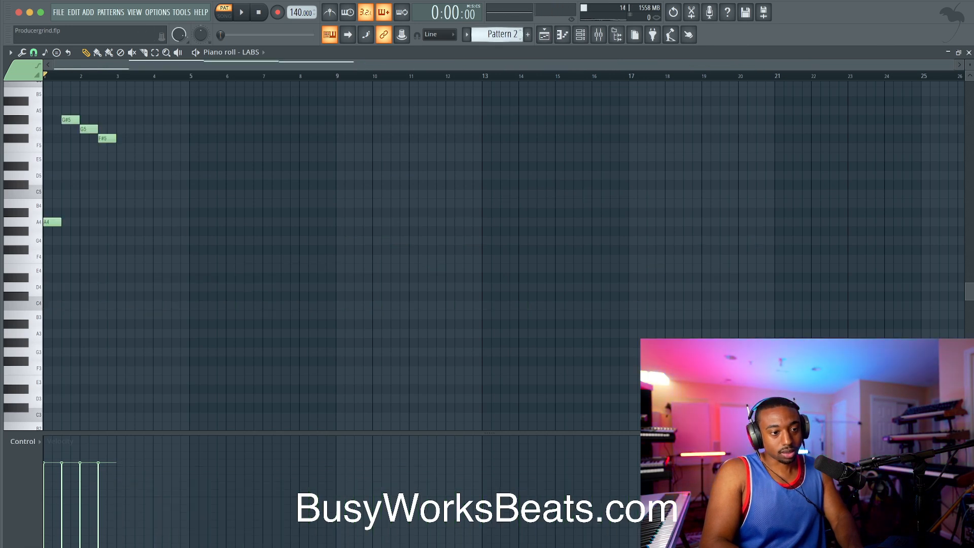
pyautogui.click(497, 34)
pyautogui.click(563, 45)
pyautogui.press('Return')
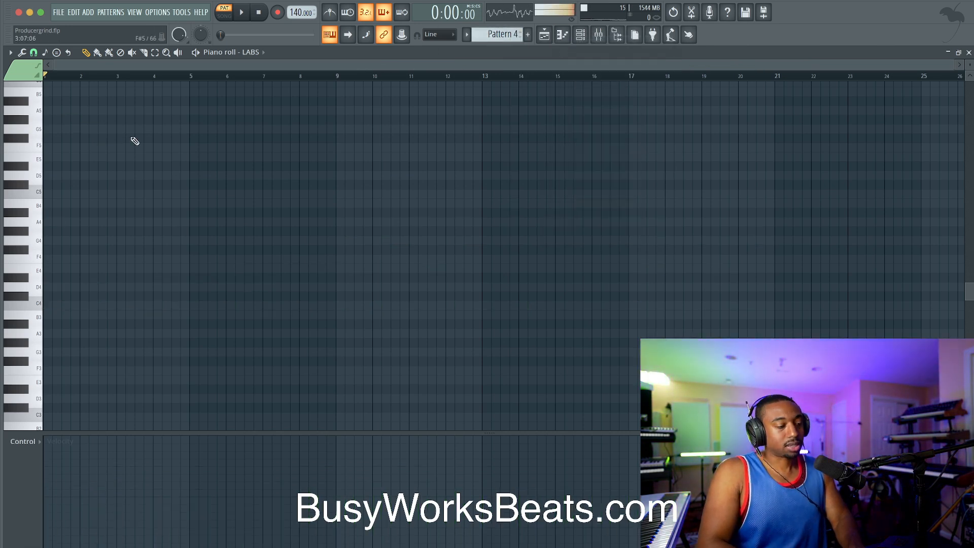
# Draw a C5 note at the start of bar 1 and set its length to one bar.
pyautogui.click(79, 198)
pyautogui.moveTo(116, 193); pyautogui.dragTo(79, 193)
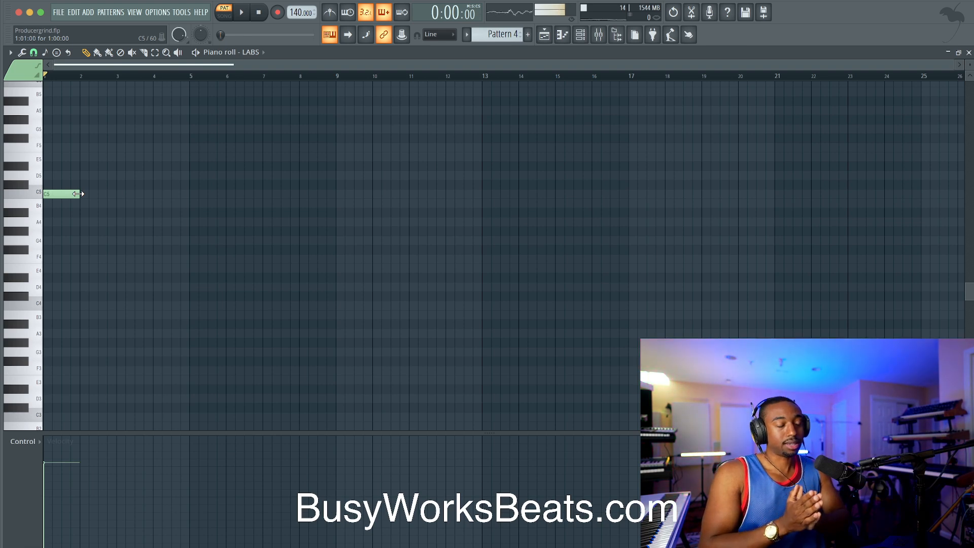
pyautogui.hotkey('ctrl', 'a')
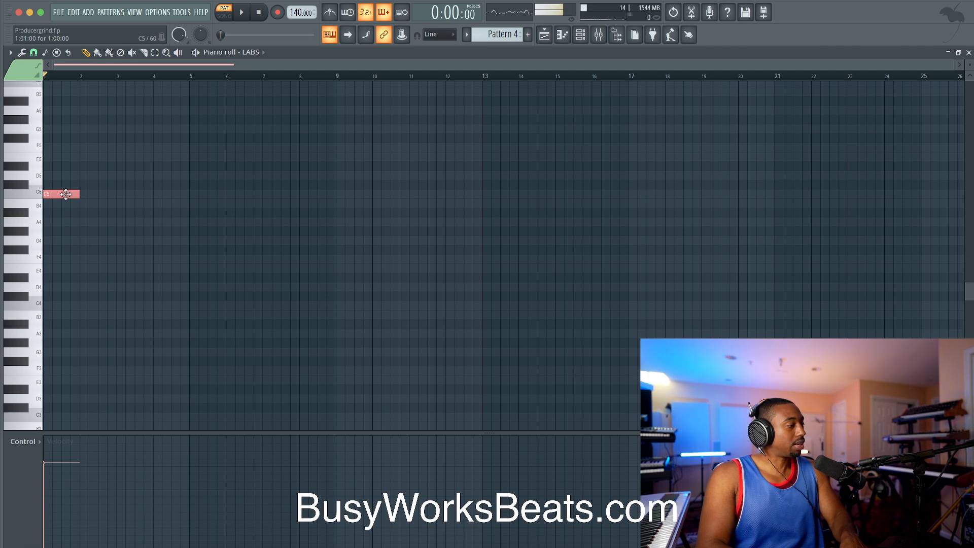
pyautogui.click(54, 199)
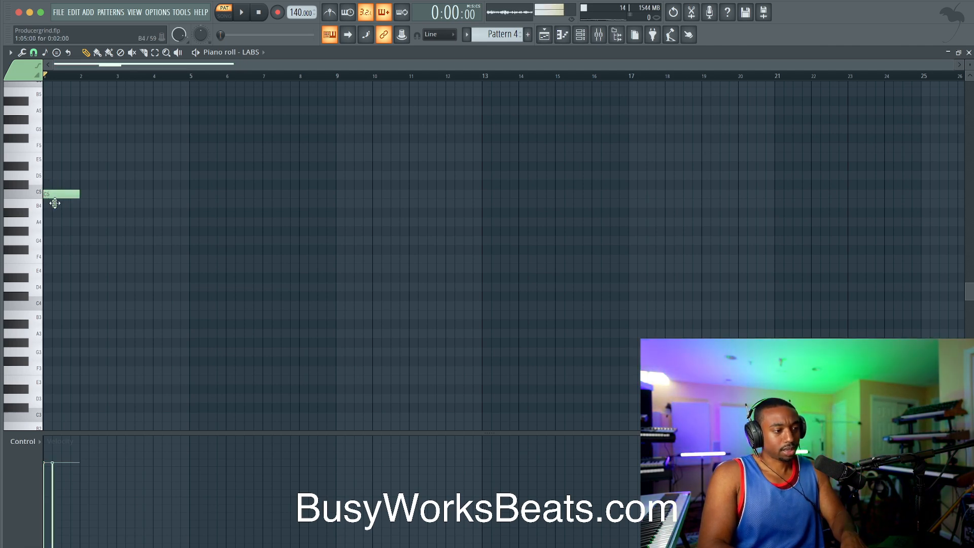
# Stack one-bar notes D5, E5, F5, G5, A5, B5 and C6 above the C5 to complete the C major scale.
pyautogui.click(50, 176)
pyautogui.click(49, 157)
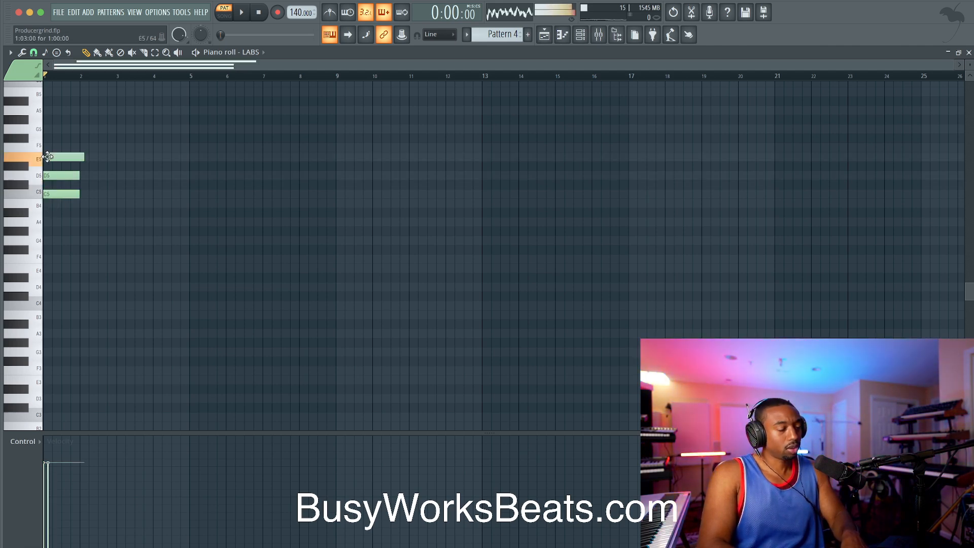
pyautogui.click(58, 147)
pyautogui.click(58, 129)
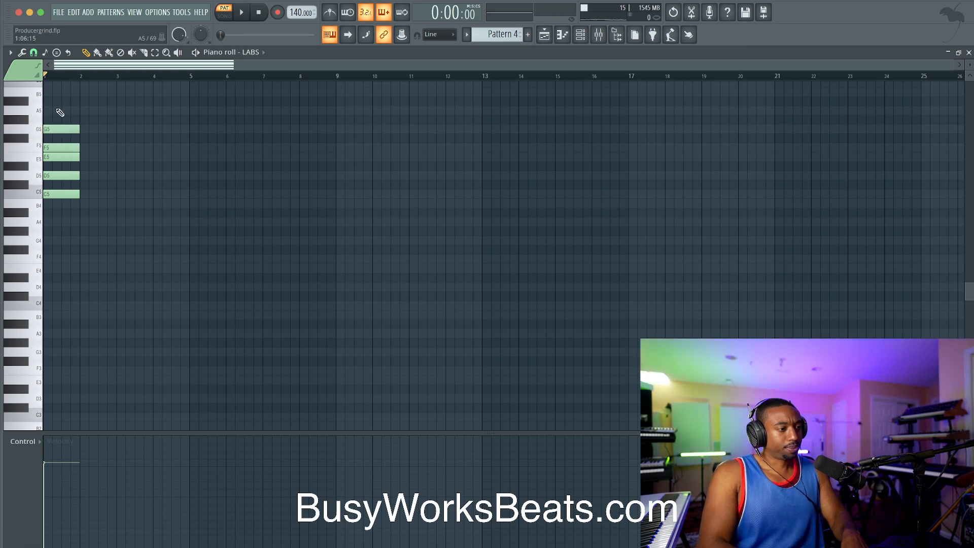
pyautogui.click(59, 111)
pyautogui.click(60, 92)
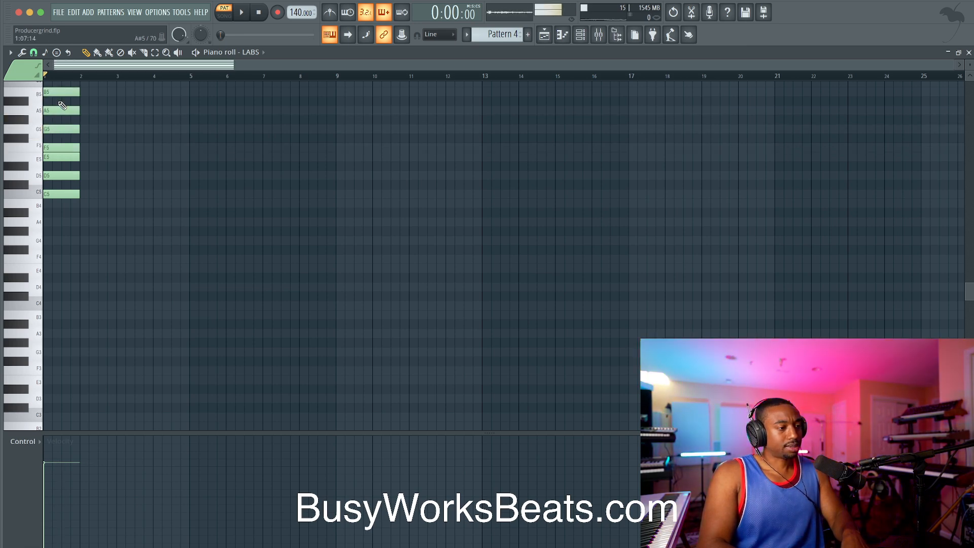
pyautogui.scroll(1, 58, 106)
pyautogui.click(51, 109)
pyautogui.moveTo(52, 107); pyautogui.dragTo(40, 109)
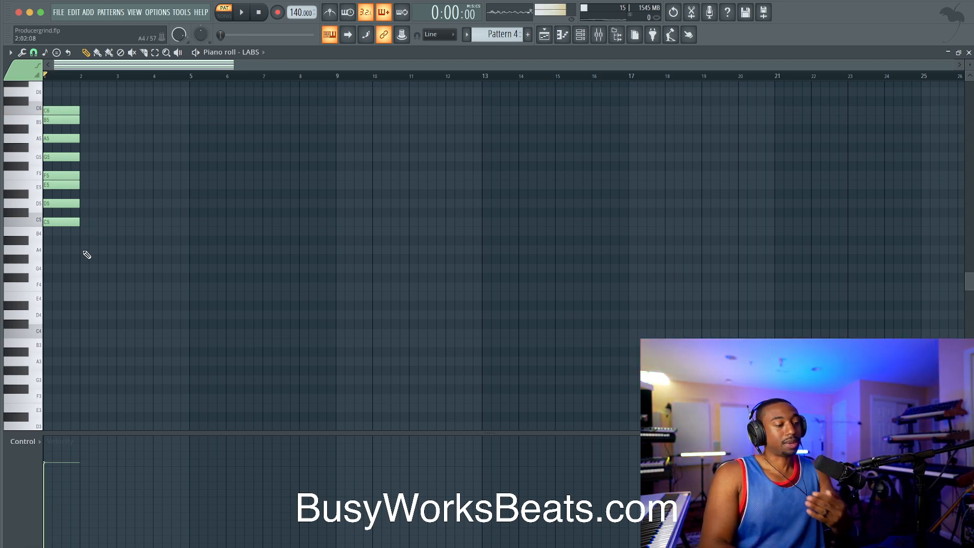
# Draw a one-bar A4 note at the start of bar 2 and set the piano roll snap to Beat.
pyautogui.click(83, 250)
pyautogui.moveTo(91, 245); pyautogui.dragTo(87, 246)
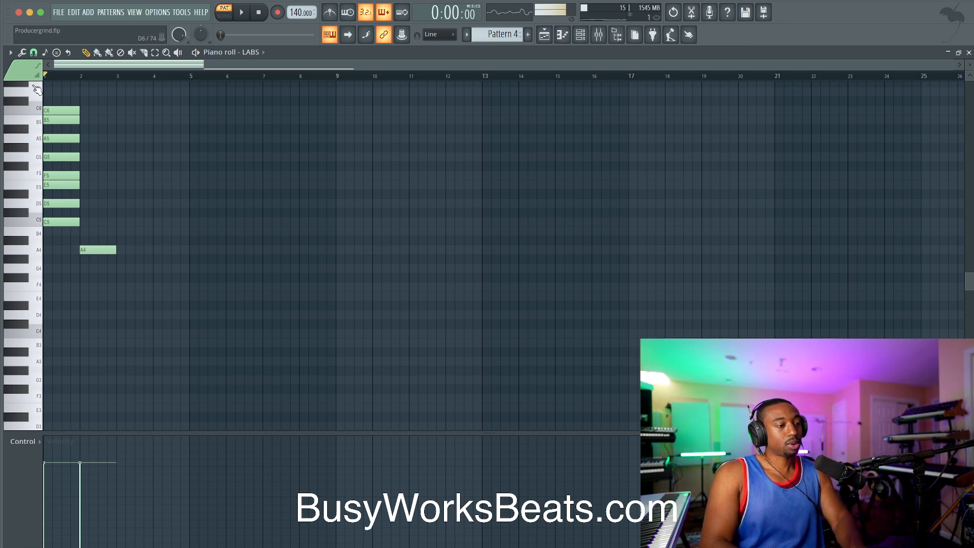
pyautogui.click(34, 52)
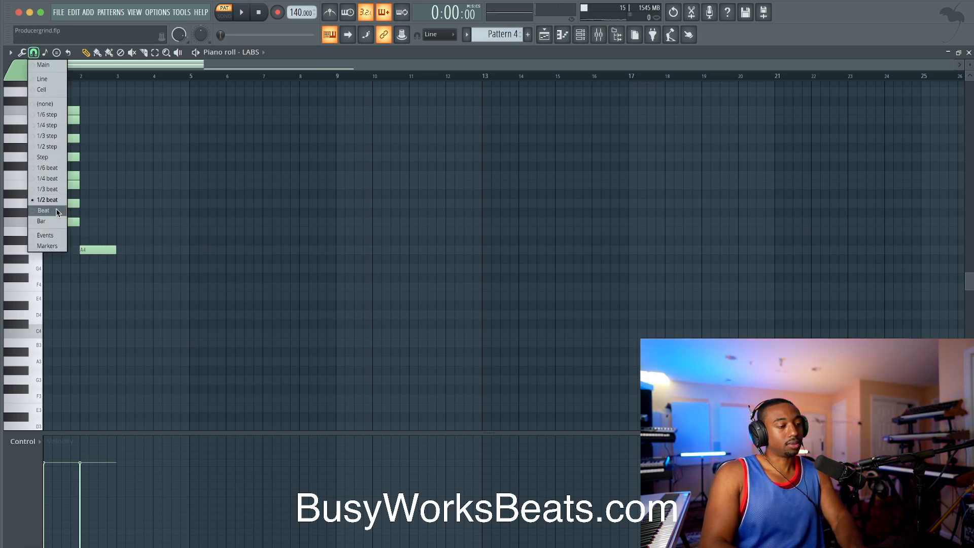
pyautogui.click(48, 220)
# Stack one-bar notes B4, C5, D5, E5, F5, G5 and A5 above the A4 in bar 2 to complete the A minor scale.
pyautogui.moveTo(97, 223)
pyautogui.mouseDown()
pyautogui.moveTo(86, 223)
pyautogui.moveTo(97, 226)
pyautogui.mouseUp()
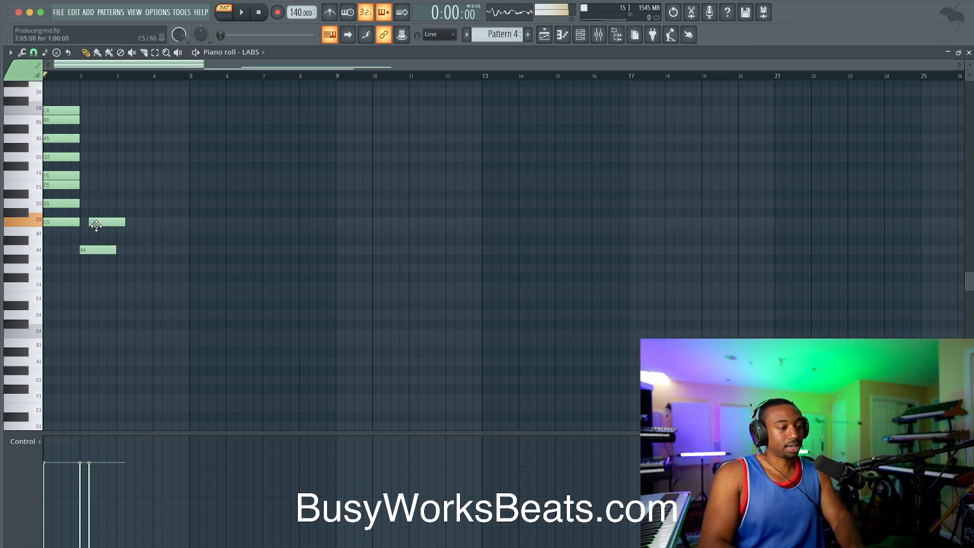
pyautogui.click(85, 204)
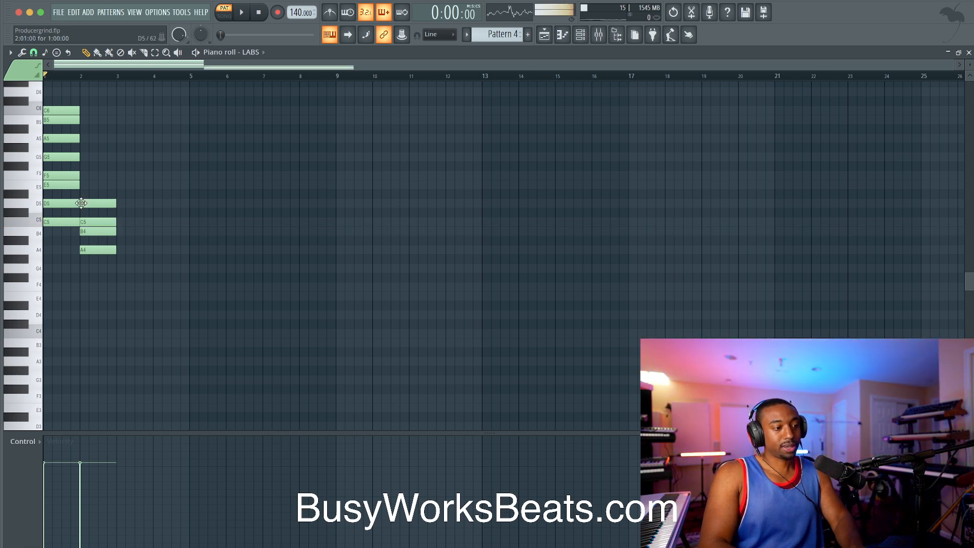
pyautogui.click(85, 184)
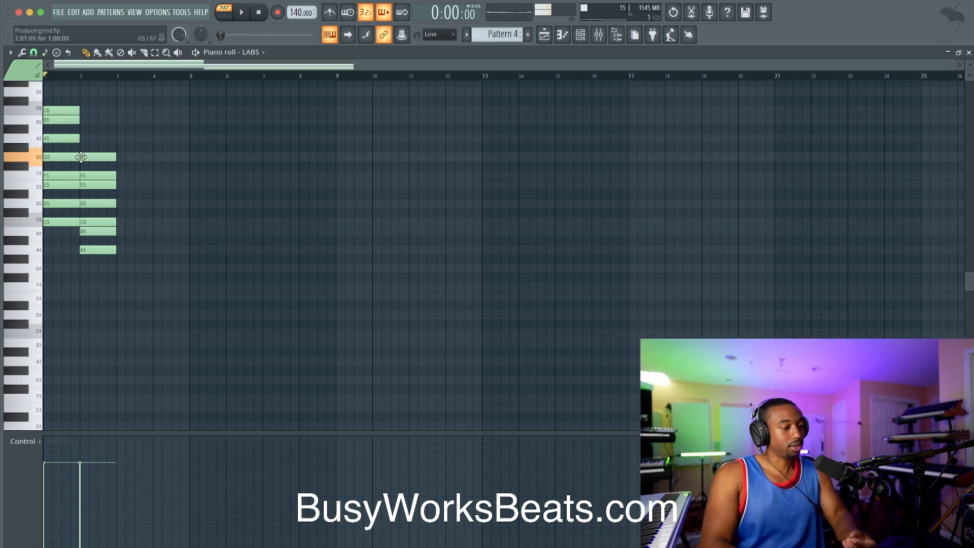
pyautogui.click(85, 138)
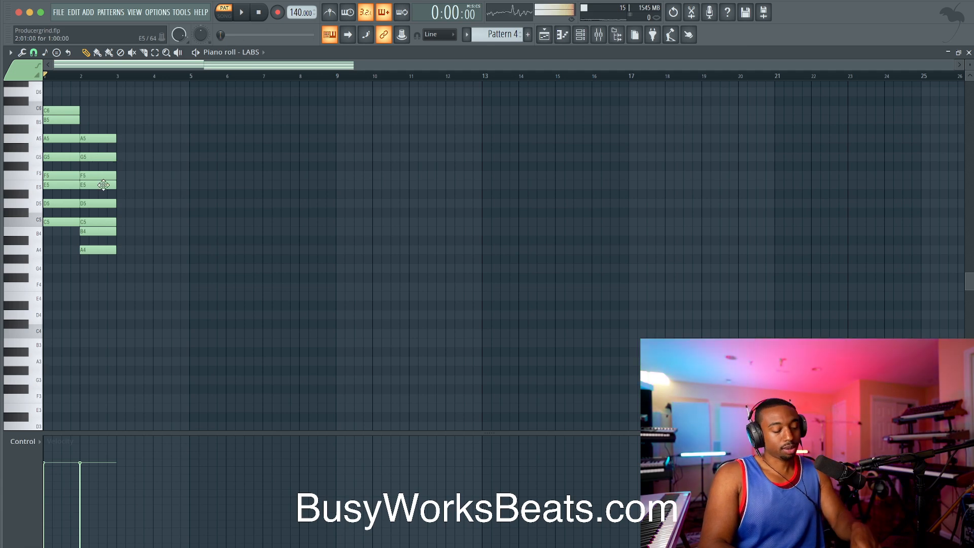
# Compare the C major and A minor scales by selecting their notes in turn, and move the A minor scale to bar 5.
pyautogui.moveTo(76, 243); pyautogui.dragTo(45, 105)
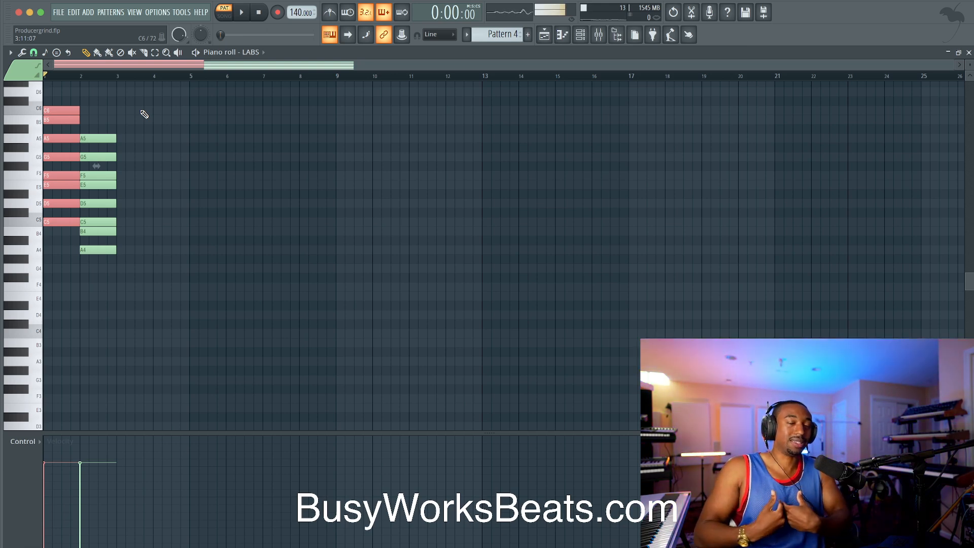
pyautogui.moveTo(136, 115); pyautogui.dragTo(131, 191)
pyautogui.moveTo(73, 244); pyautogui.dragTo(96, 267)
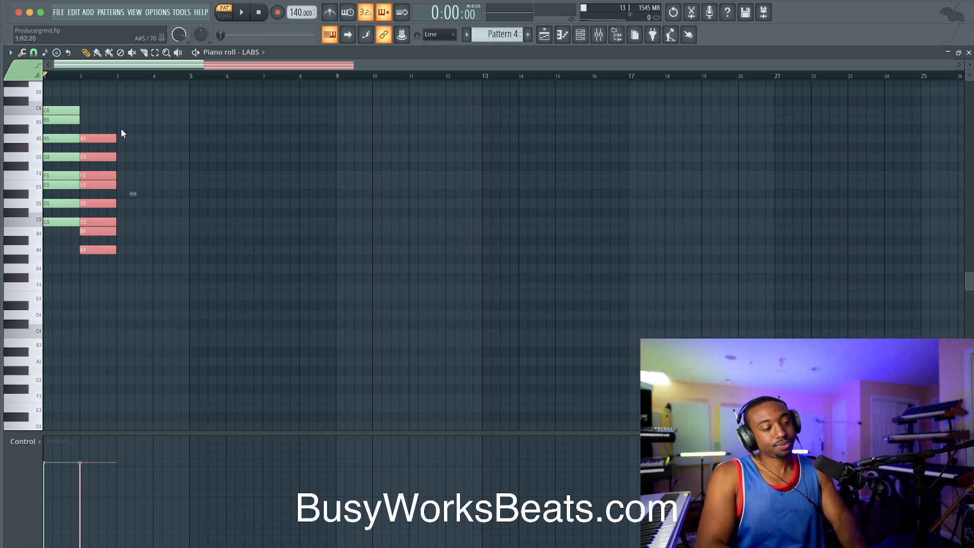
pyautogui.hotkey('ctrl', 'a')
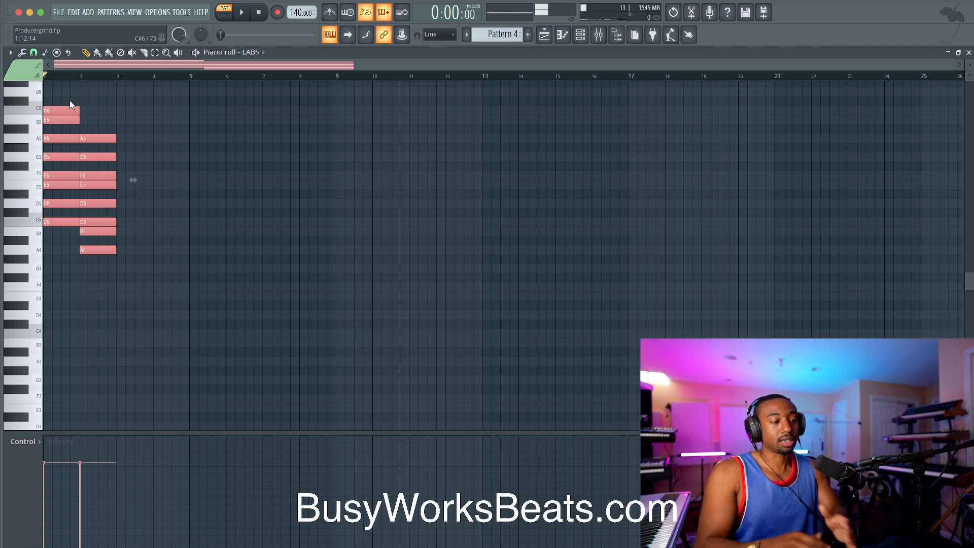
pyautogui.moveTo(96, 97); pyautogui.dragTo(201, 250)
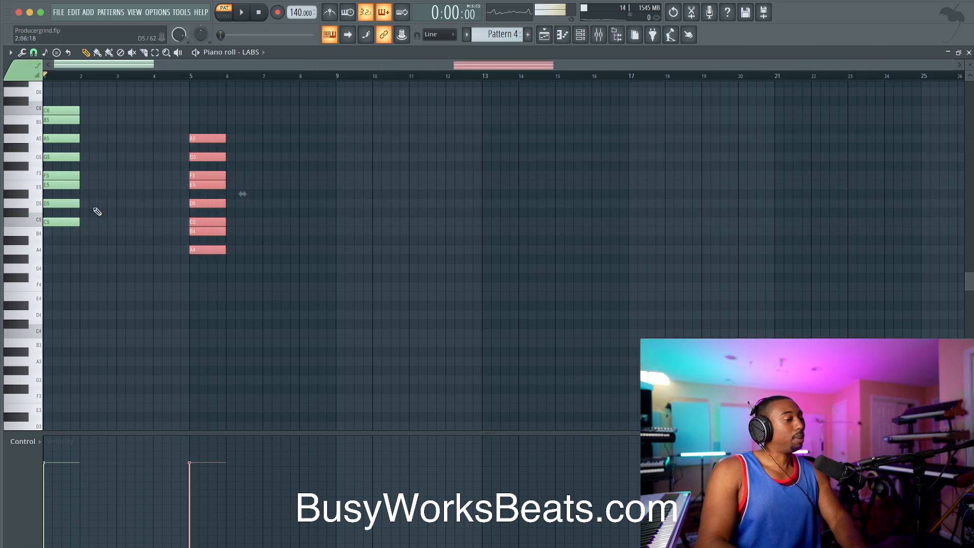
# Copy the bar 1 notes D5 through C6 to bar 2 and add a D6 on top to form the mode starting on D.
pyautogui.click(85, 234)
pyautogui.moveTo(87, 218); pyautogui.dragTo(46, 89)
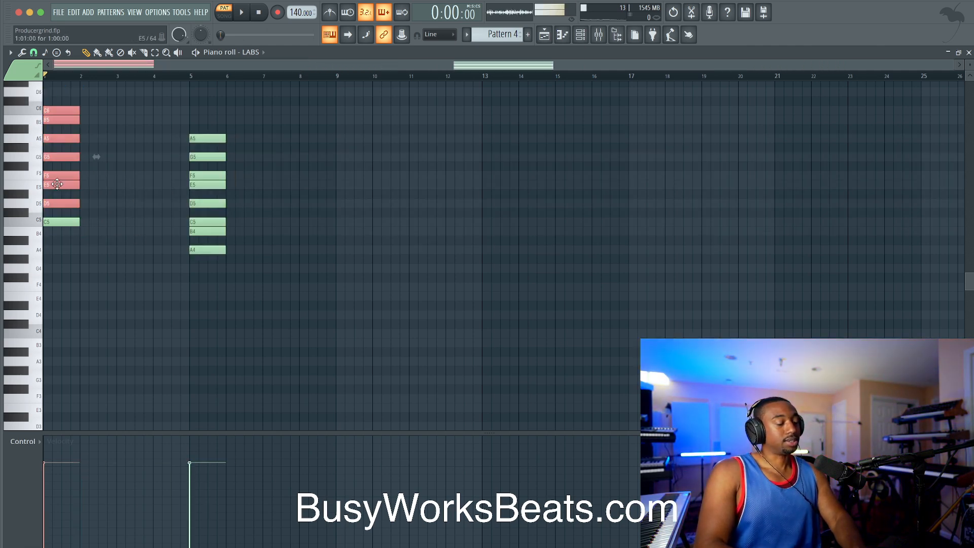
pyautogui.moveTo(58, 203); pyautogui.dragTo(94, 203)
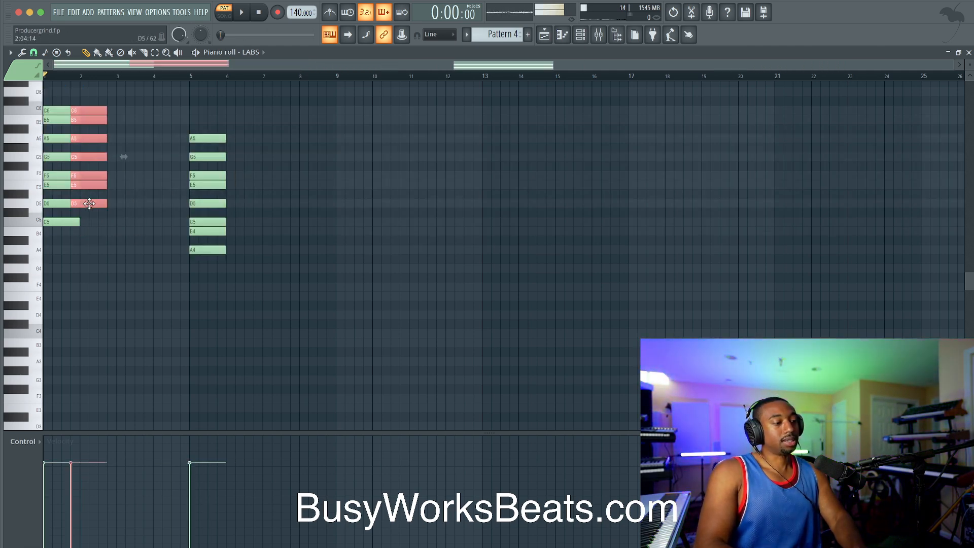
pyautogui.scroll(1, 80, 117)
pyautogui.click(86, 126)
pyautogui.moveTo(117, 265); pyautogui.dragTo(87, 102)
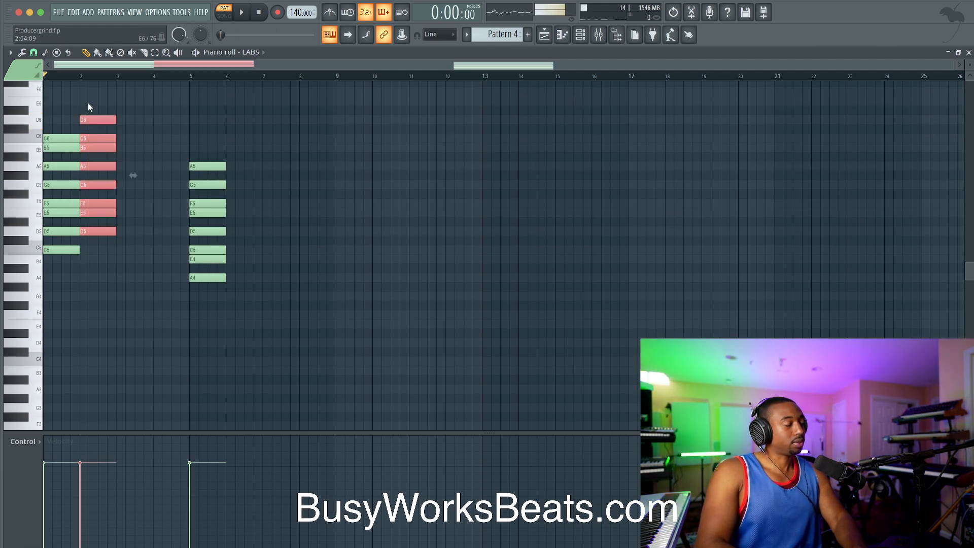
# Duplicate the bar 2 notes E5 through D6 into bar 3 and add an E6 on top to form the mode starting on E.
pyautogui.click(100, 222)
pyautogui.moveTo(100, 222); pyautogui.dragTo(131, 115)
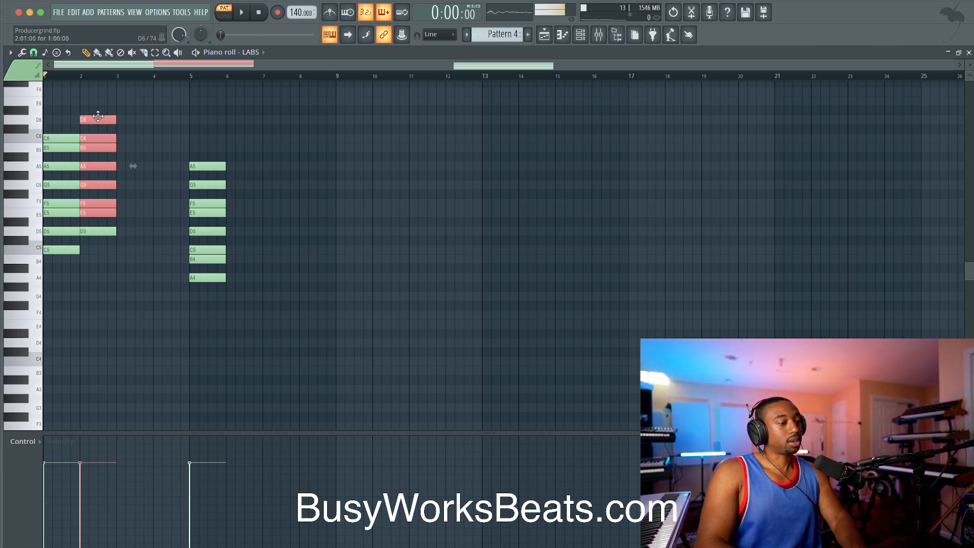
pyautogui.hotkey('ctrl', 'b')
pyautogui.click(133, 101)
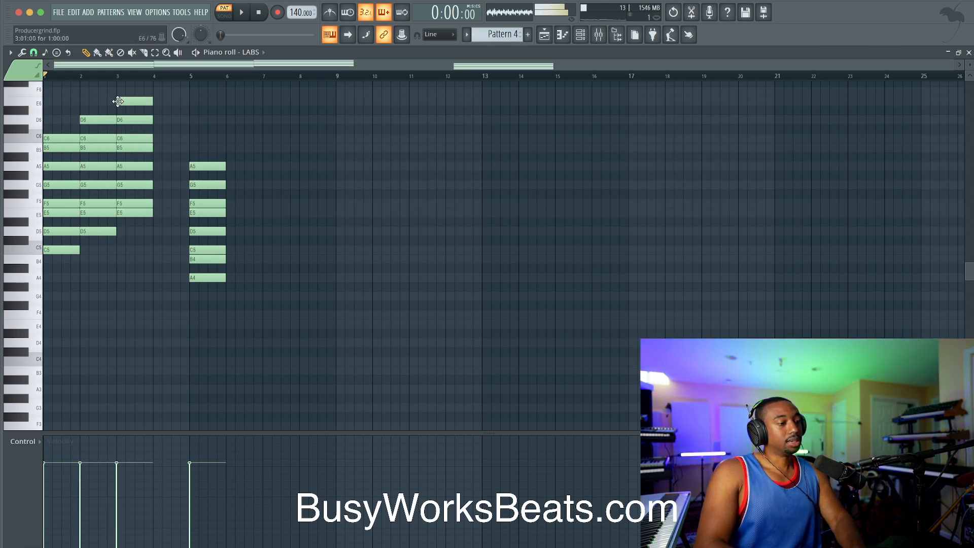
pyautogui.moveTo(136, 99); pyautogui.dragTo(137, 233)
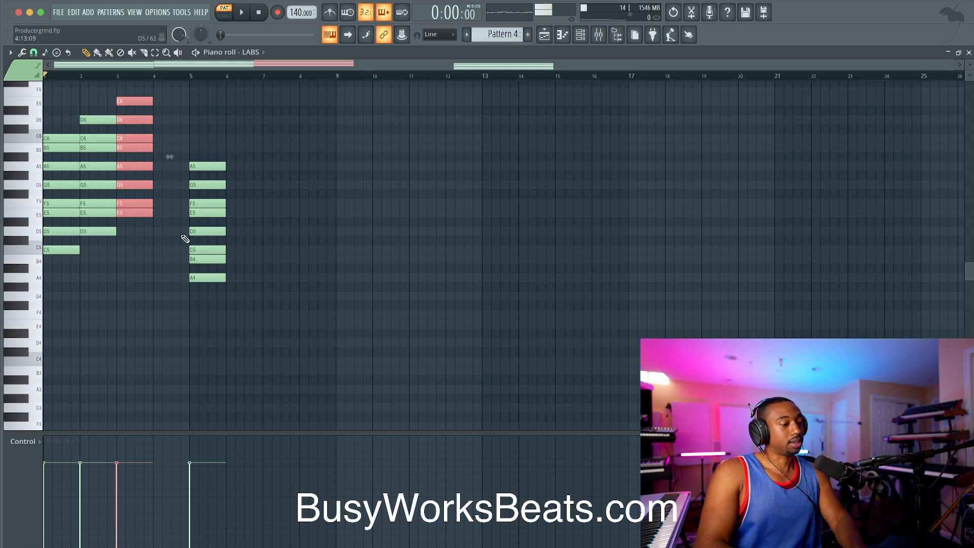
# Move the A minor scale to bar 9 and copy F5 through E6 from bar 3 into bar 4 with an F6 on top.
pyautogui.moveTo(213, 297); pyautogui.dragTo(211, 108)
pyautogui.moveTo(202, 166); pyautogui.dragTo(337, 169)
pyautogui.moveTo(147, 200); pyautogui.dragTo(139, 184)
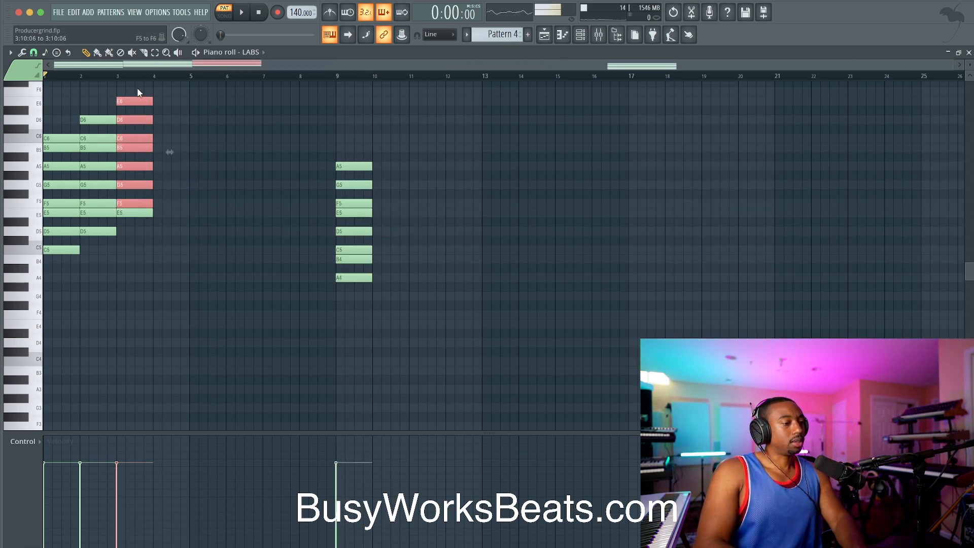
pyautogui.moveTo(144, 100); pyautogui.dragTo(159, 83)
pyautogui.scroll(2, 159, 83)
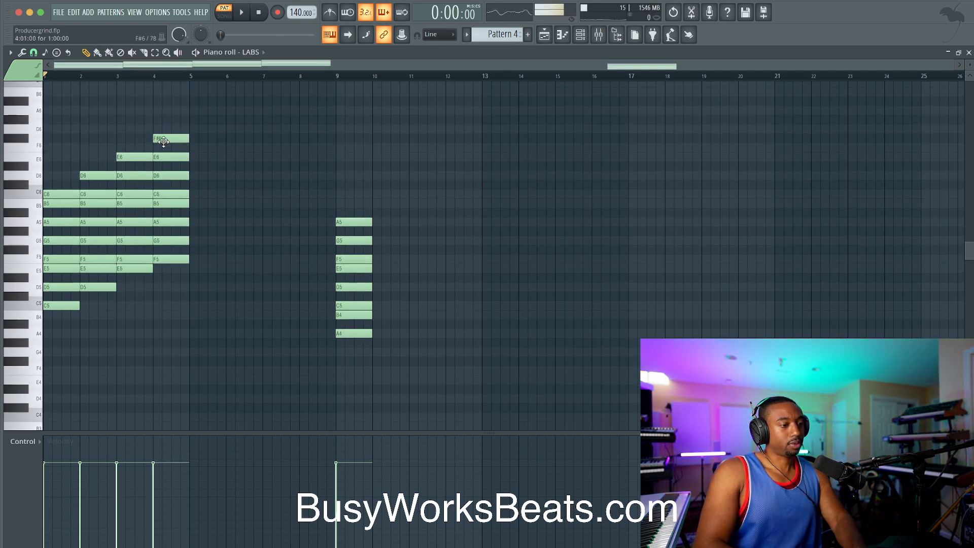
pyautogui.moveTo(165, 142); pyautogui.dragTo(166, 148)
# Copy G5 through F6 into bar 5 with a G6 on top, and A5 through G6 into bar 6 with an A6 on top.
pyautogui.moveTo(189, 244); pyautogui.dragTo(201, 144)
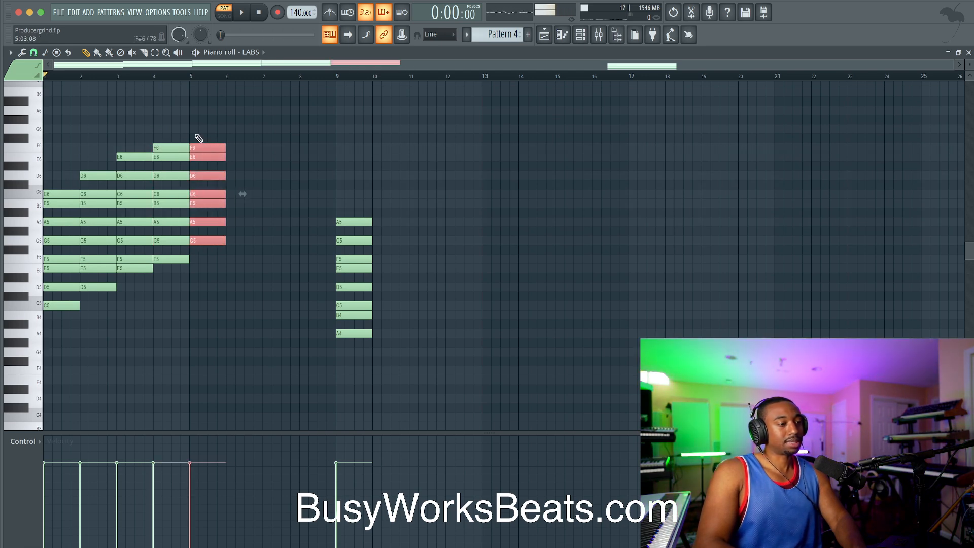
pyautogui.click(193, 130)
pyautogui.moveTo(217, 235); pyautogui.dragTo(213, 100)
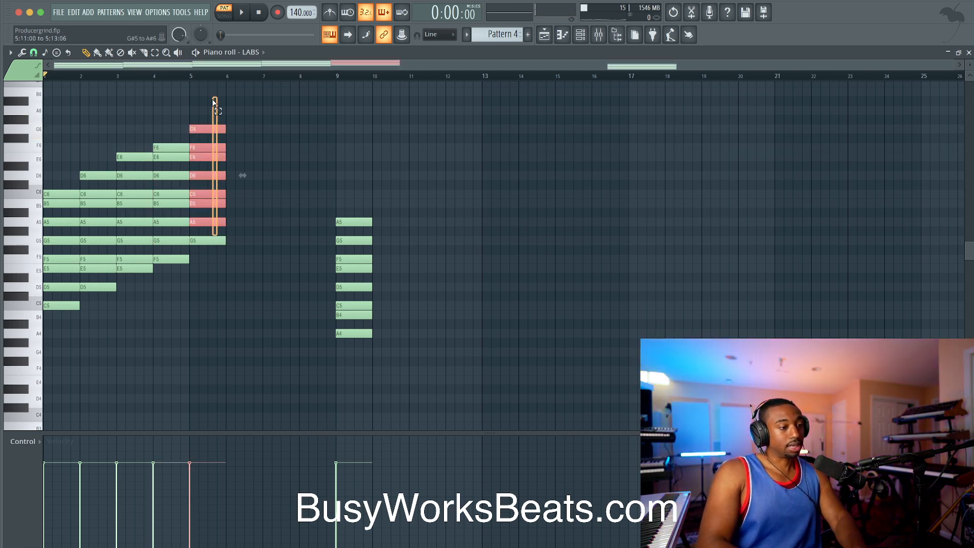
pyautogui.moveTo(206, 222); pyautogui.dragTo(239, 224)
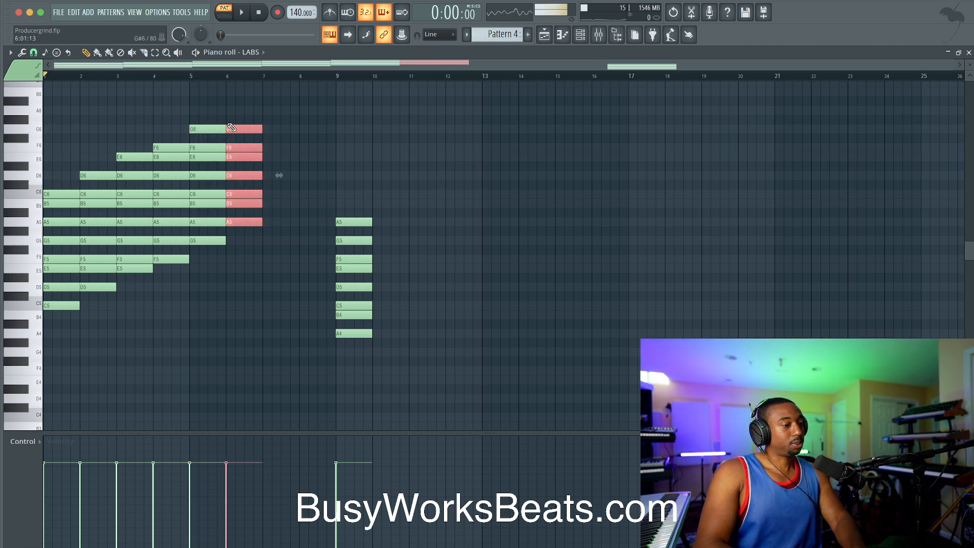
pyautogui.click(228, 114)
# Copy B5 through A6 from bar 6 into bar 7 and add a B6 on top to form the mode starting on B.
pyautogui.moveTo(242, 205)
pyautogui.mouseDown()
pyautogui.moveTo(249, 113)
pyautogui.moveTo(283, 113)
pyautogui.moveTo(287, 270)
pyautogui.mouseUp()
pyautogui.click(266, 91)
pyautogui.click(287, 272)
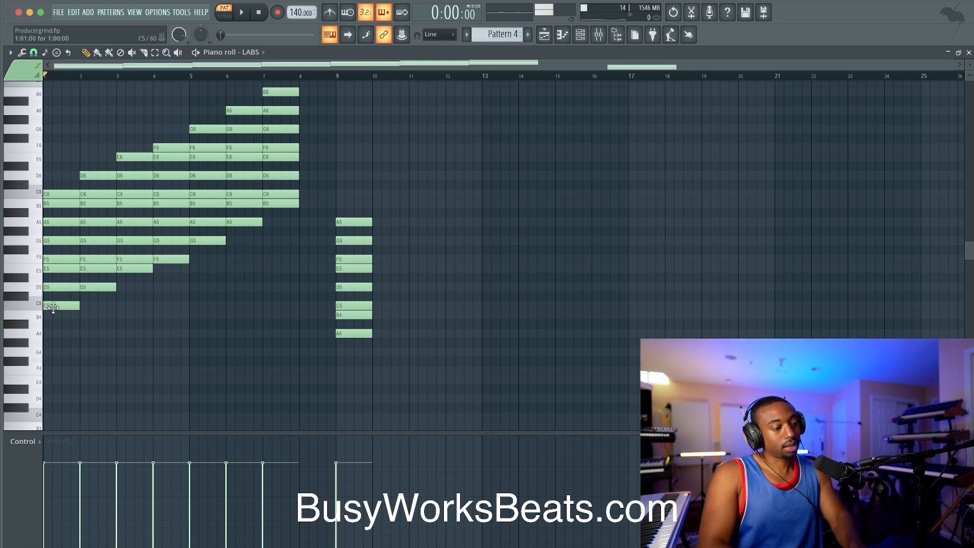
# Review the modes of C major bar by bar, selecting the stacked notes of each scale in turn.
pyautogui.moveTo(45, 314); pyautogui.dragTo(51, 156)
pyautogui.moveTo(100, 305); pyautogui.dragTo(99, 158)
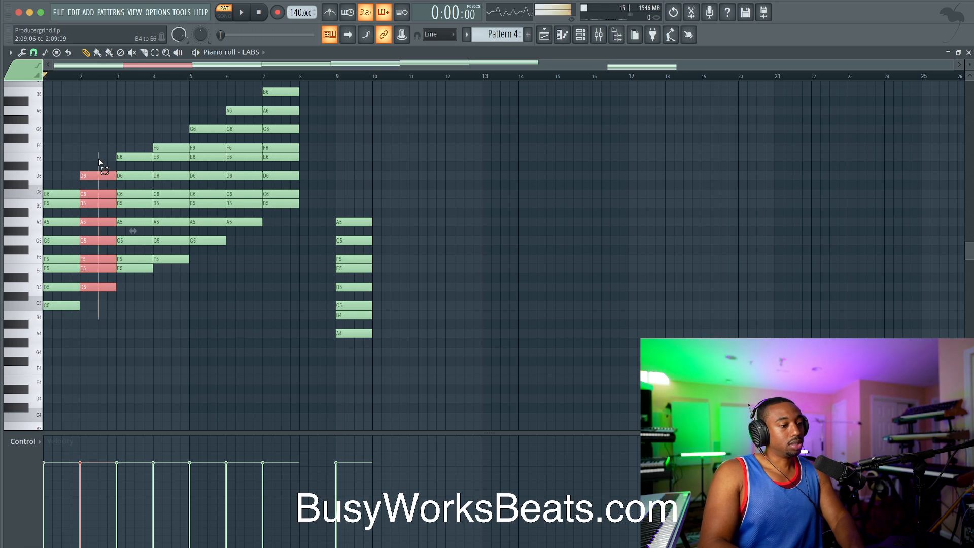
pyautogui.click(81, 75)
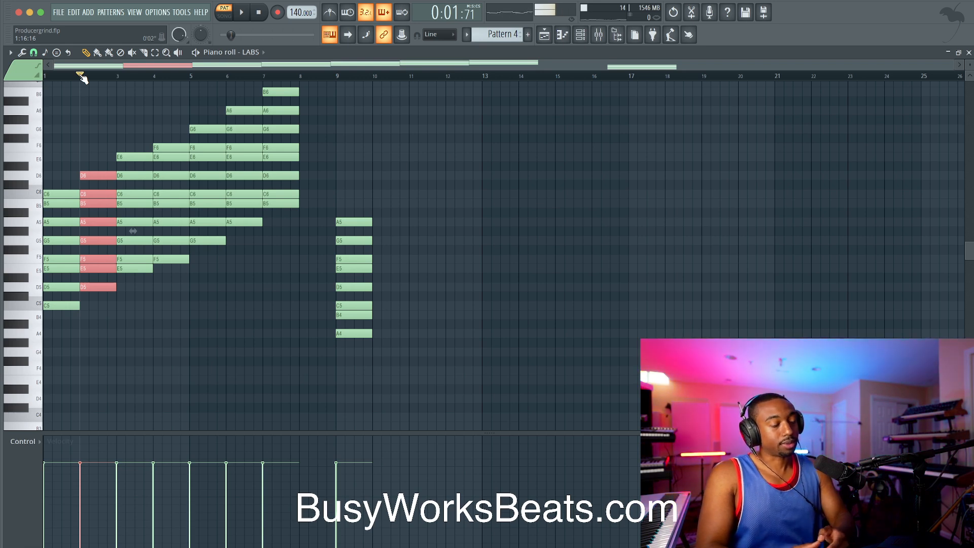
pyautogui.click(206, 352)
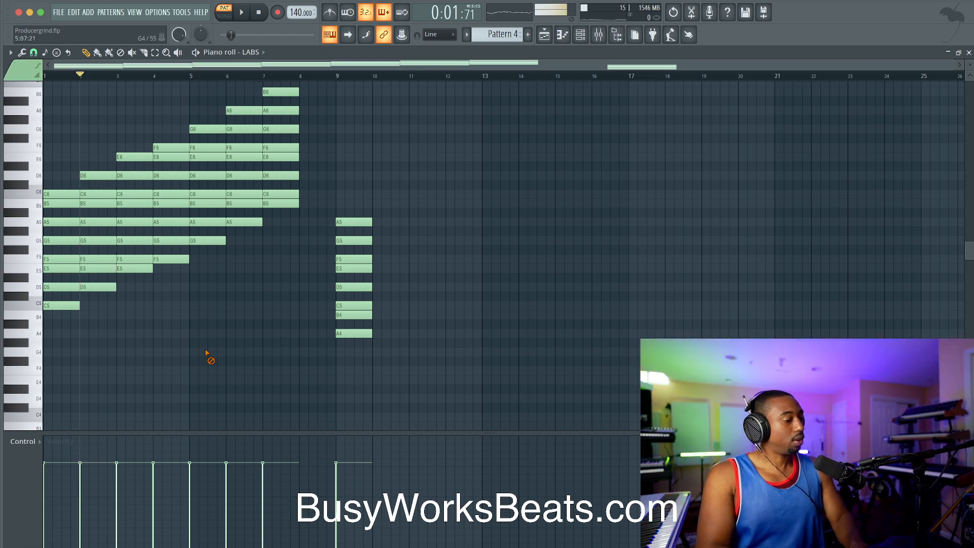
pyautogui.moveTo(143, 260); pyautogui.dragTo(173, 144)
pyautogui.moveTo(221, 257); pyautogui.dragTo(217, 124)
pyautogui.moveTo(260, 235)
pyautogui.mouseDown()
pyautogui.moveTo(221, 76)
pyautogui.moveTo(237, 246)
pyautogui.moveTo(298, 119)
pyautogui.moveTo(276, 278)
pyautogui.mouseUp()
pyautogui.click(283, 122)
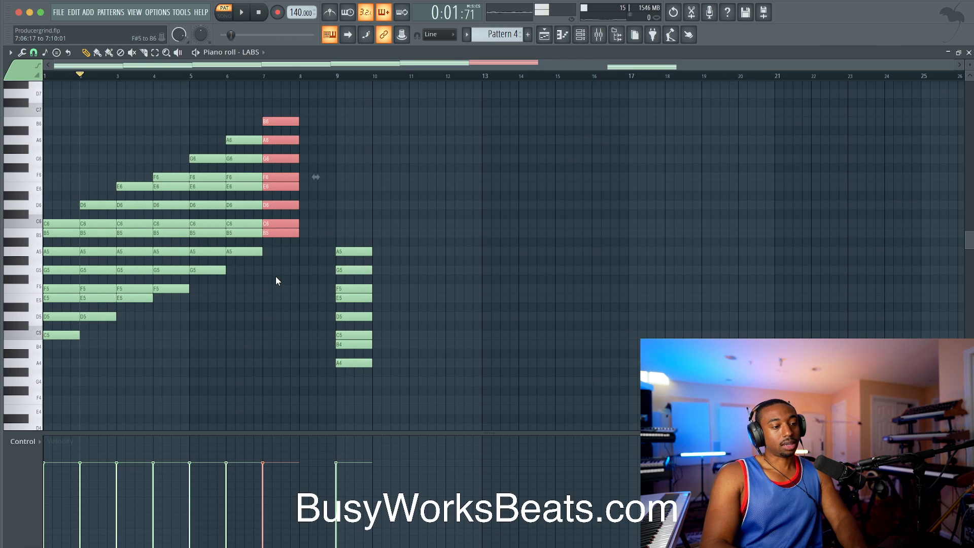
pyautogui.click(276, 278)
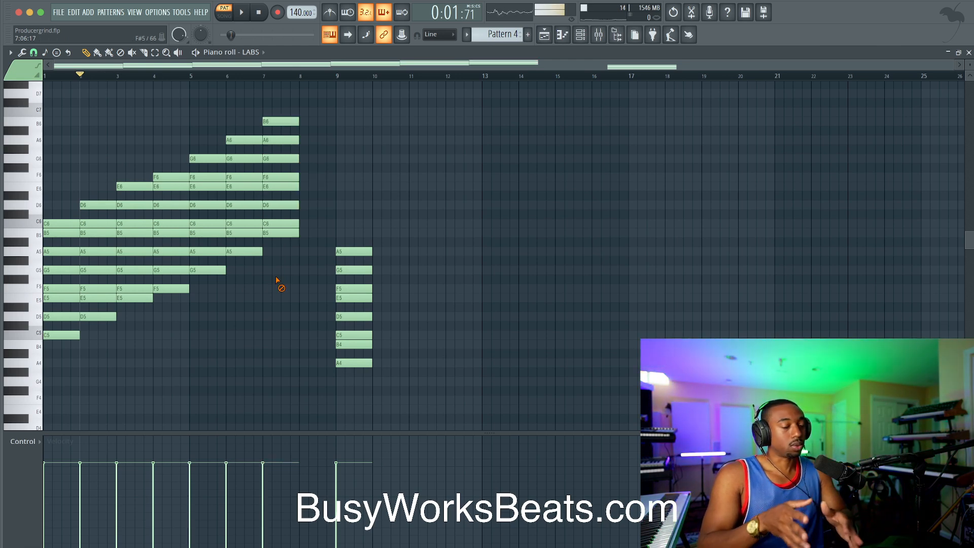
# Delete the A minor scale at bar 9 and switch to the empty Pattern 5.
pyautogui.moveTo(363, 232); pyautogui.dragTo(361, 376)
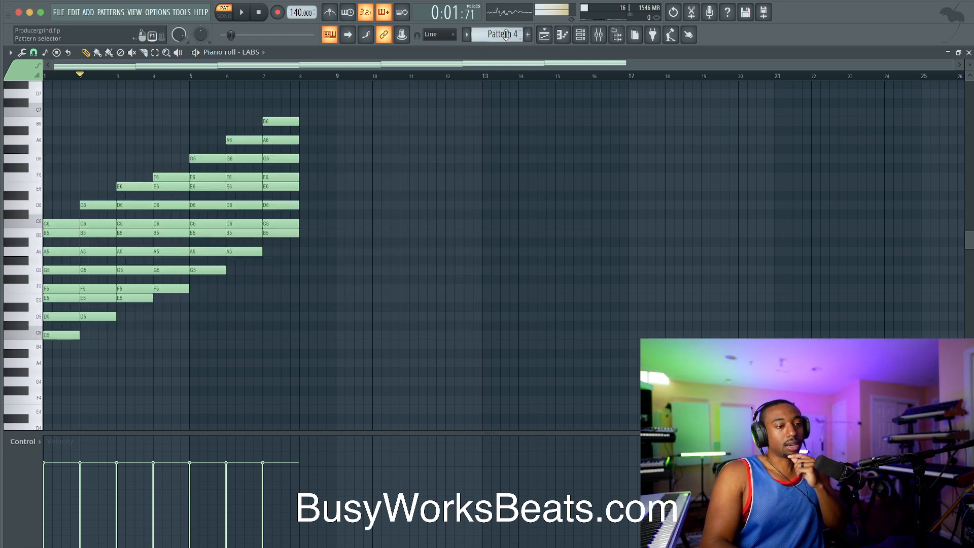
pyautogui.click(500, 38)
pyautogui.click(564, 44)
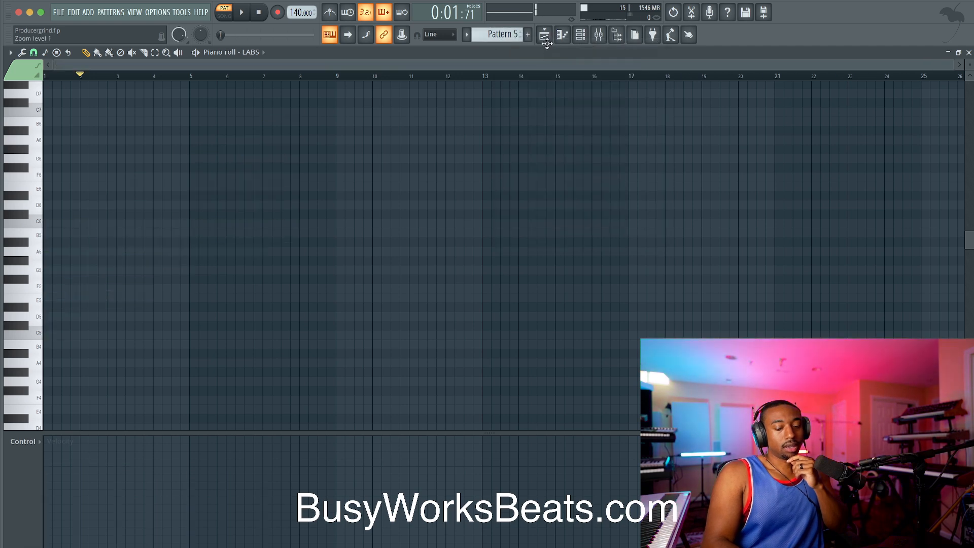
# Draw a one-bar C5 at bar 1 and bring up Preview's Intervallic Resolution table, moving its window clear of the note.
pyautogui.click(59, 333)
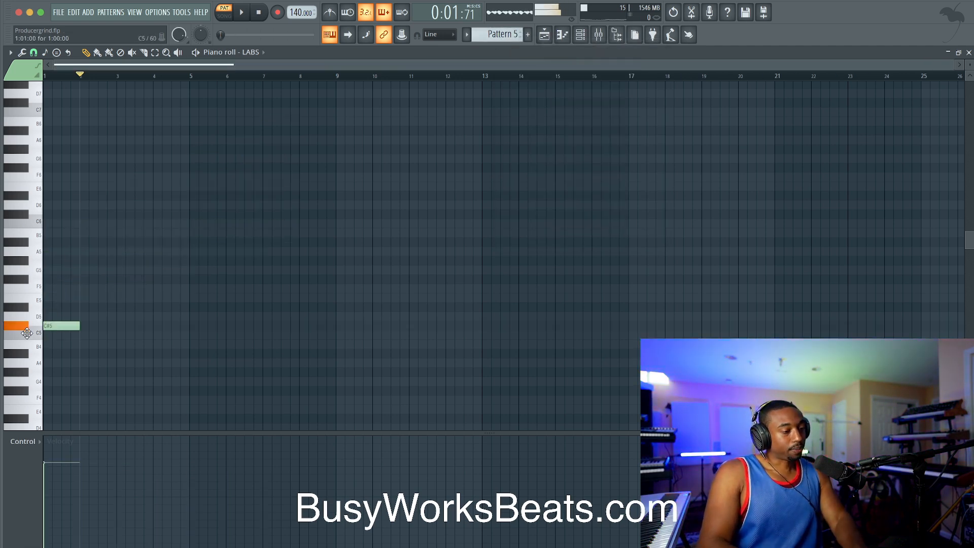
pyautogui.press('super+Tab')
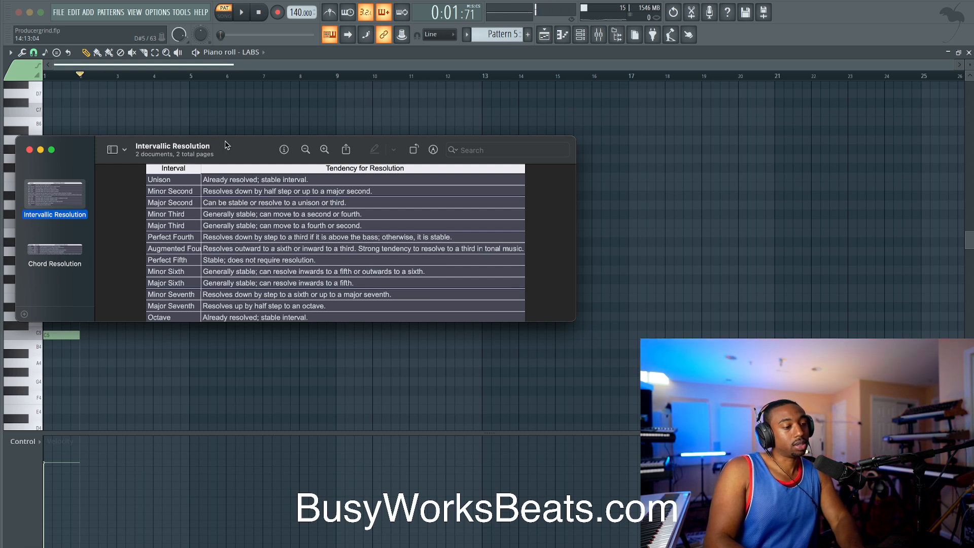
pyautogui.moveTo(223, 147); pyautogui.dragTo(452, 326)
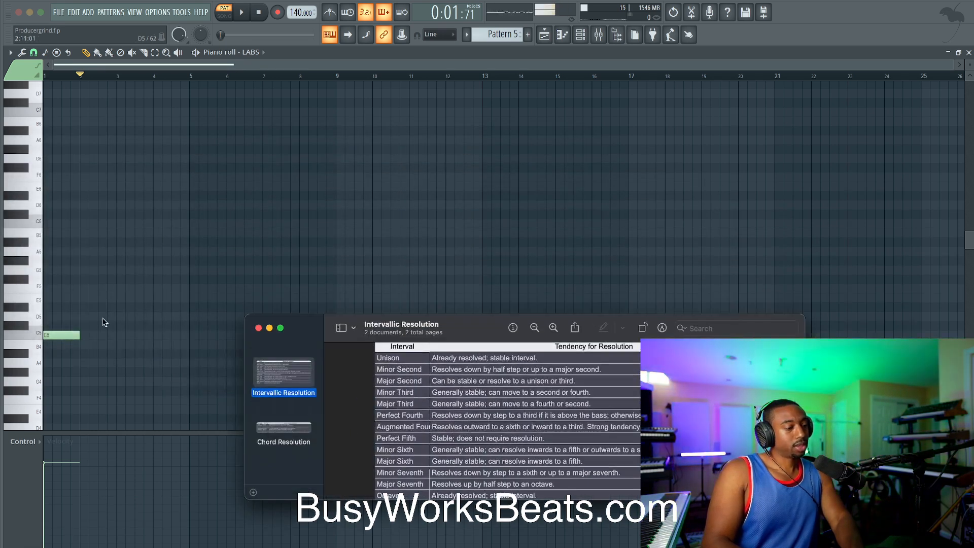
# Return to FL Studio, add a one-bar E5 note at bar 2 after the C5, and play the pattern.
pyautogui.click(87, 336)
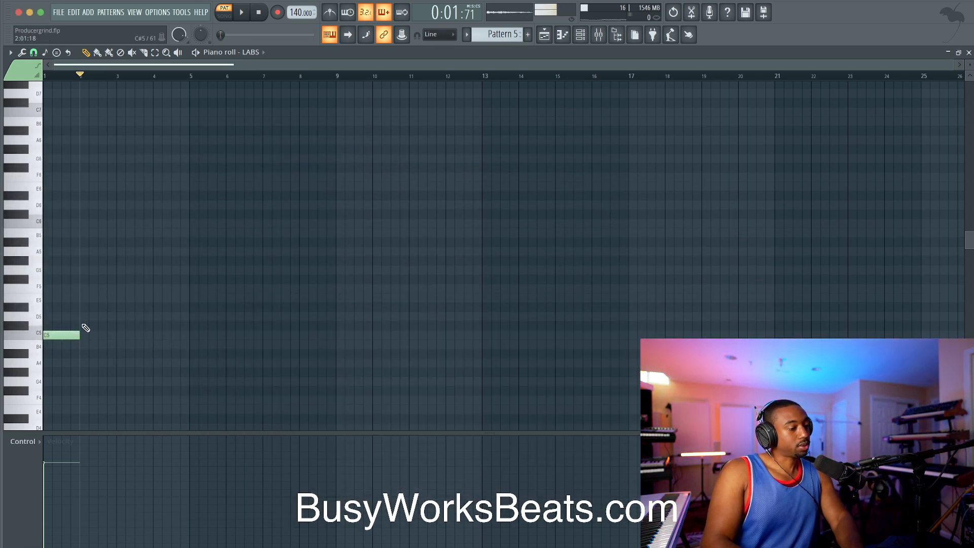
pyautogui.click(83, 300)
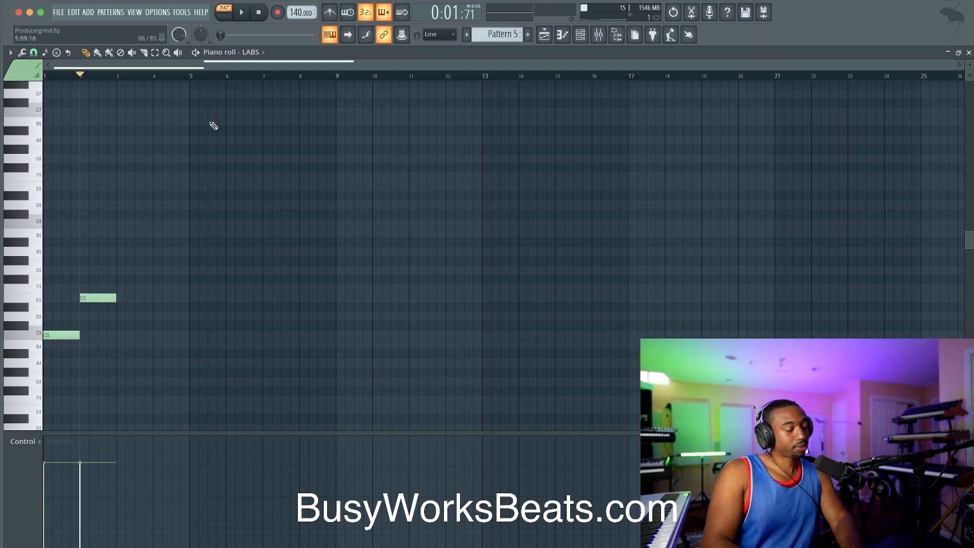
pyautogui.press('space')
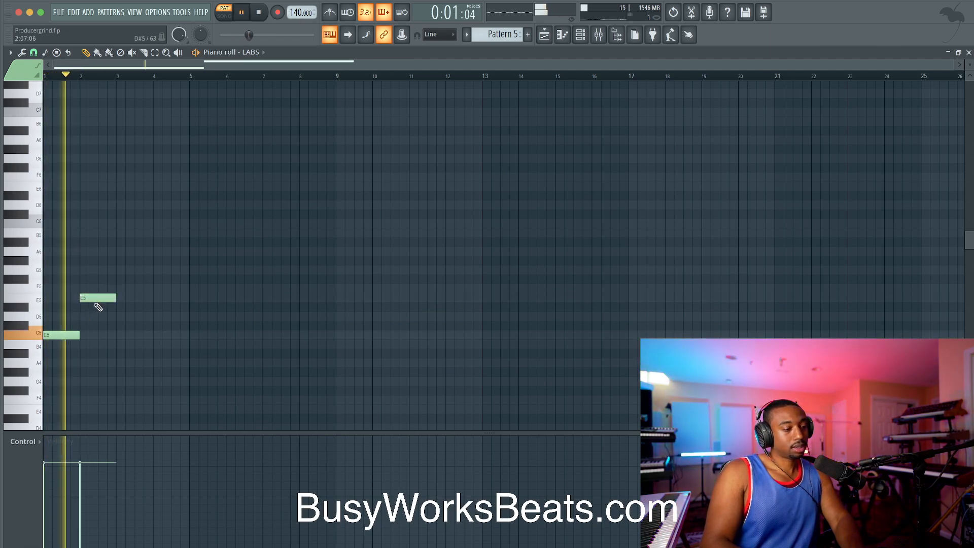
# Shorten the C5 and E5 notes to half a bar each, place E5 directly after C5, and play the pattern.
pyautogui.scroll(1, 109, 302)
pyautogui.press('space')
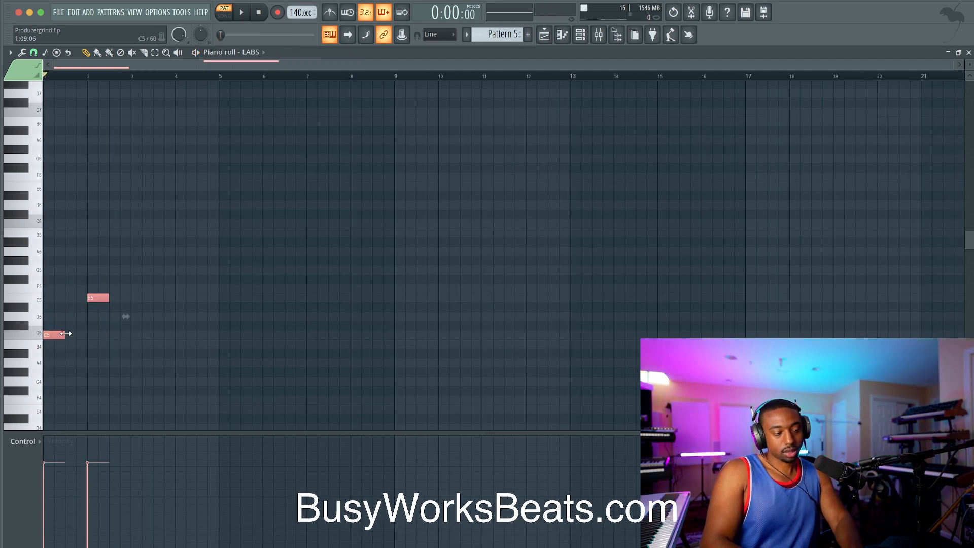
pyautogui.moveTo(96, 299); pyautogui.dragTo(73, 298)
pyautogui.press('space')
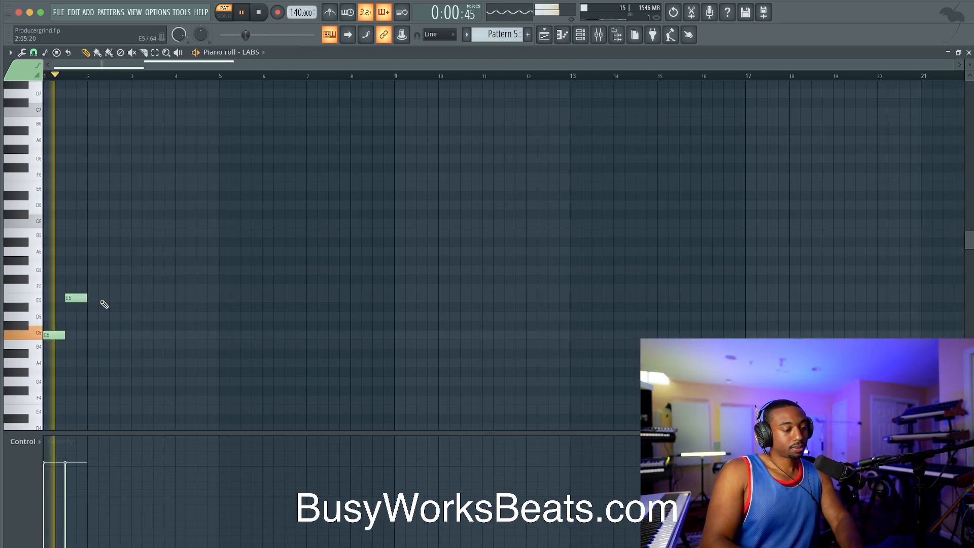
pyautogui.press('space')
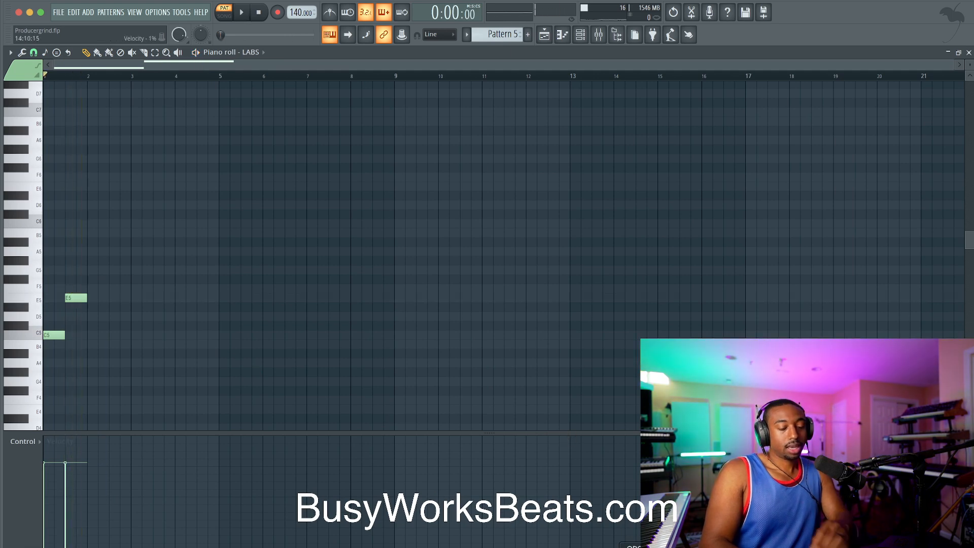
# Check the third in Preview's Intervallic Resolution table, return to FL Studio, add a one-bar D5 at bar 2 and play.
pyautogui.press('super+Tab')
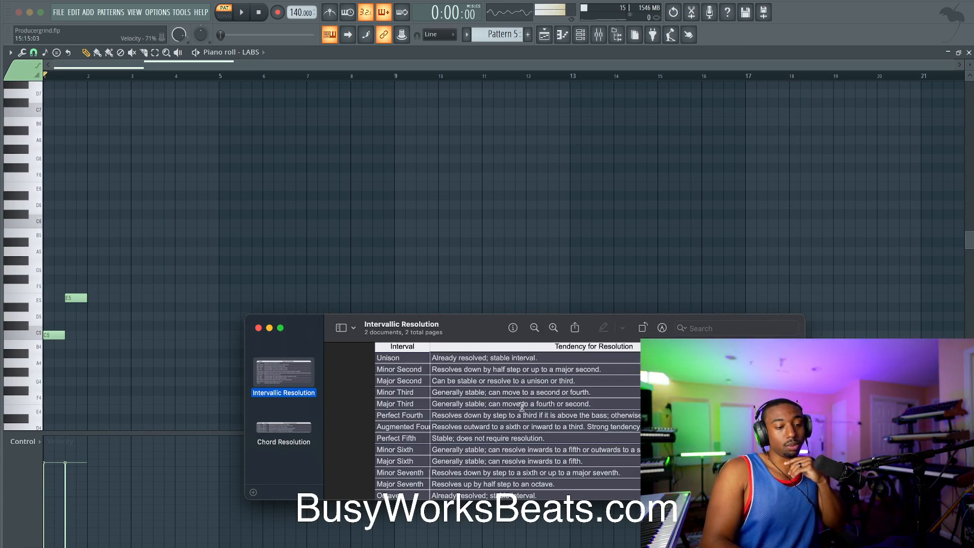
pyautogui.click(199, 326)
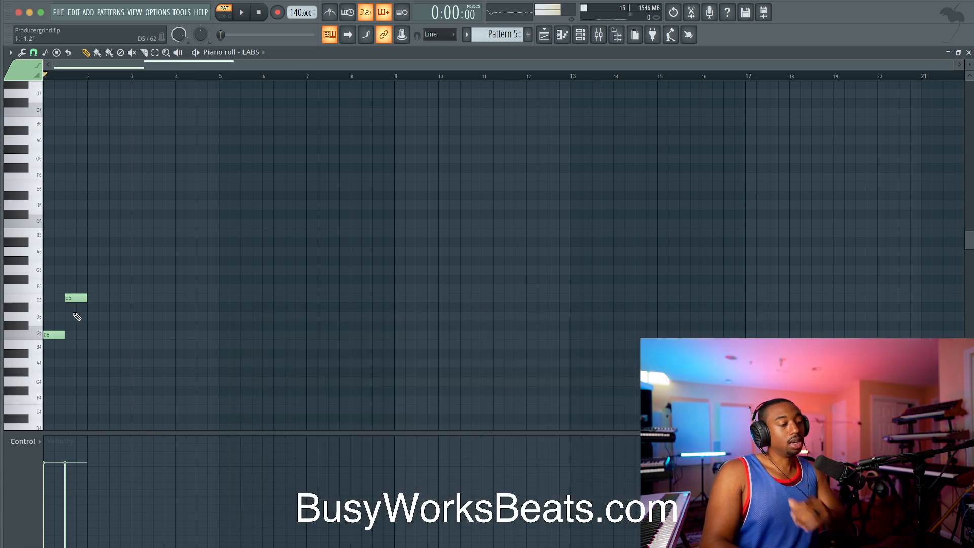
pyautogui.moveTo(108, 316); pyautogui.dragTo(130, 317)
pyautogui.press('space')
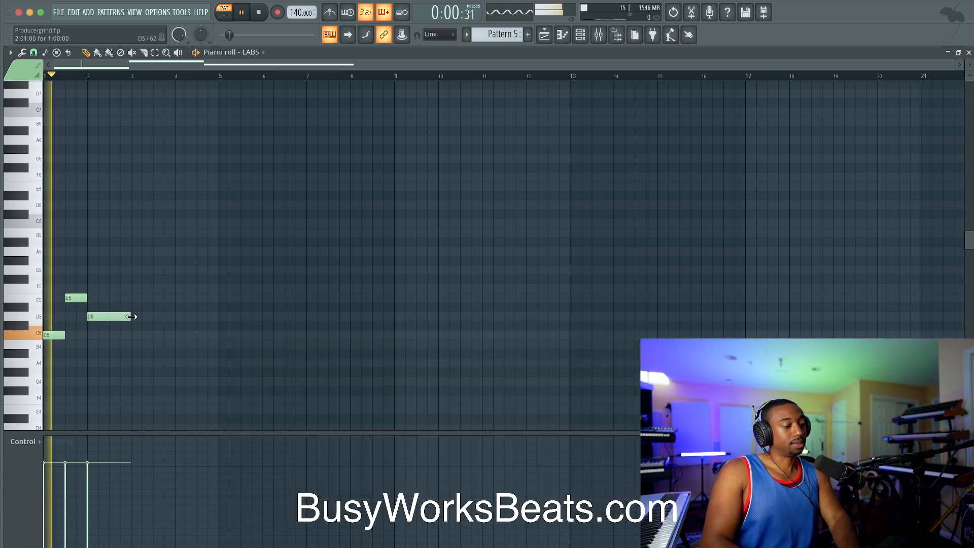
# Duplicate the C5, E5, D5 phrase into bars 3 and 4 and stop playback.
pyautogui.moveTo(142, 357); pyautogui.dragTo(56, 276)
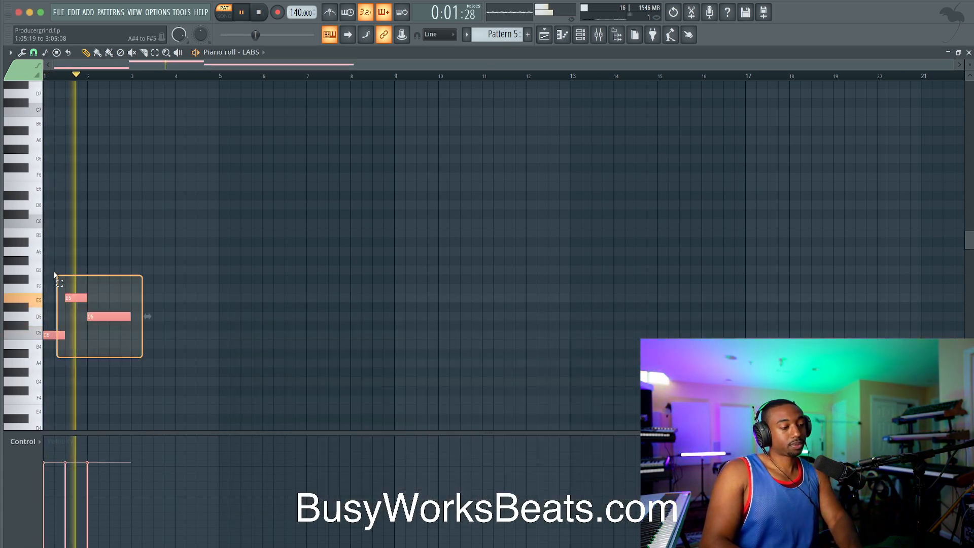
pyautogui.hotkey('ctrl', 'b')
pyautogui.press('space')
# Transpose the duplicated phrase's final note at bar 4 to F5 and play both resolutions.
pyautogui.keyDown('ctrl'); pyautogui.click(185, 317); pyautogui.keyUp('ctrl')
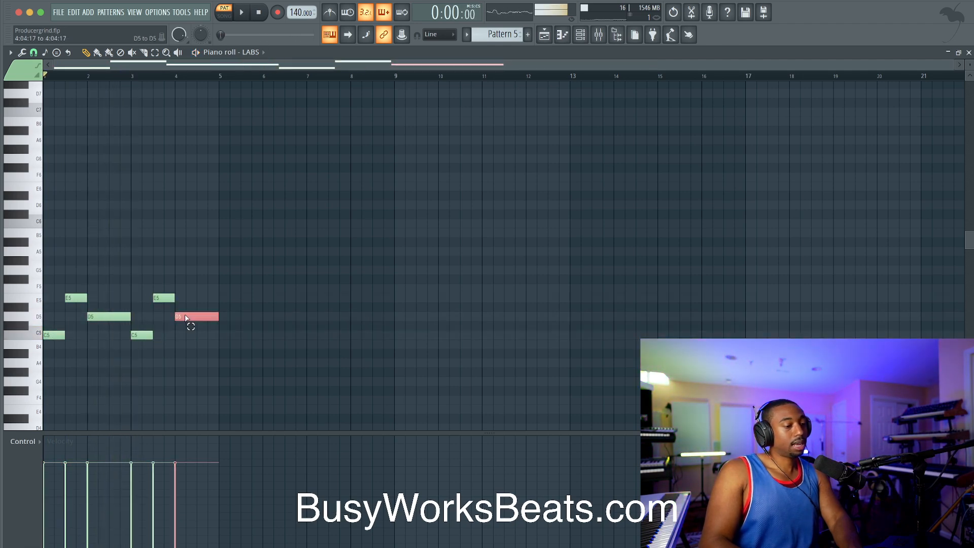
pyautogui.hotkey('shift', 'Down')
pyautogui.hotkey('shift', 'Down')
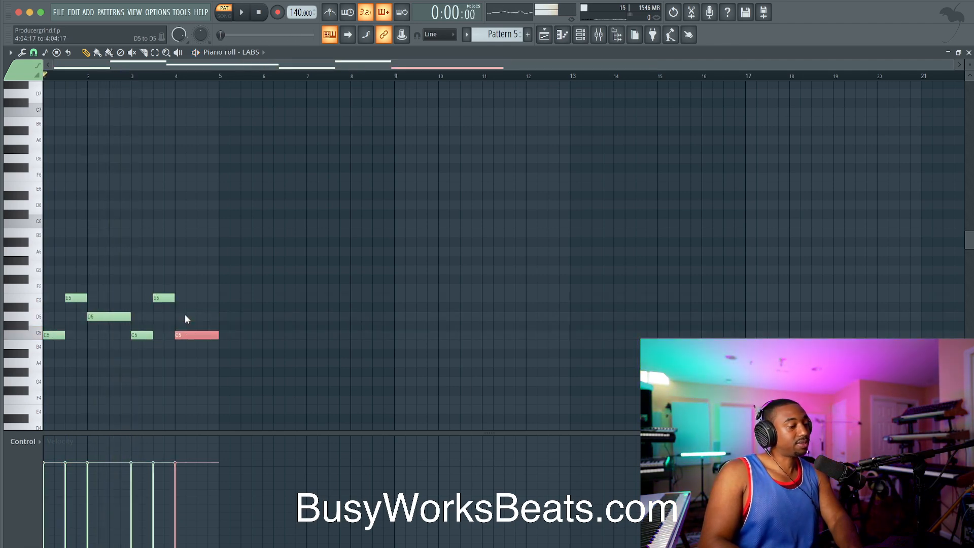
pyautogui.hotkey('shift', 'Up')
pyautogui.hotkey('shift', 'Up')
pyautogui.hotkey('shift', 'Up')
pyautogui.hotkey('shift', 'Up')
pyautogui.hotkey('shift', 'Up')
pyautogui.press('space')
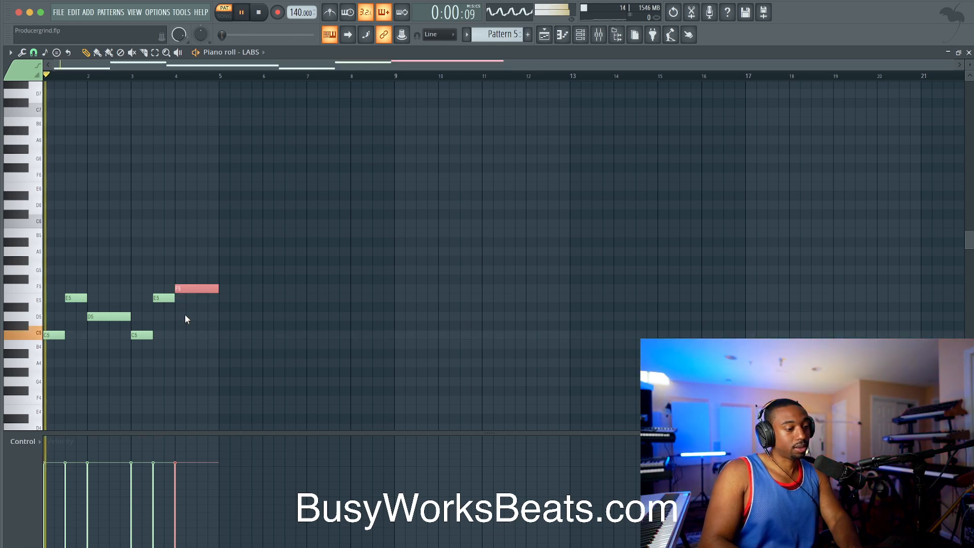
pyautogui.hotkey('ctrl', 'd')
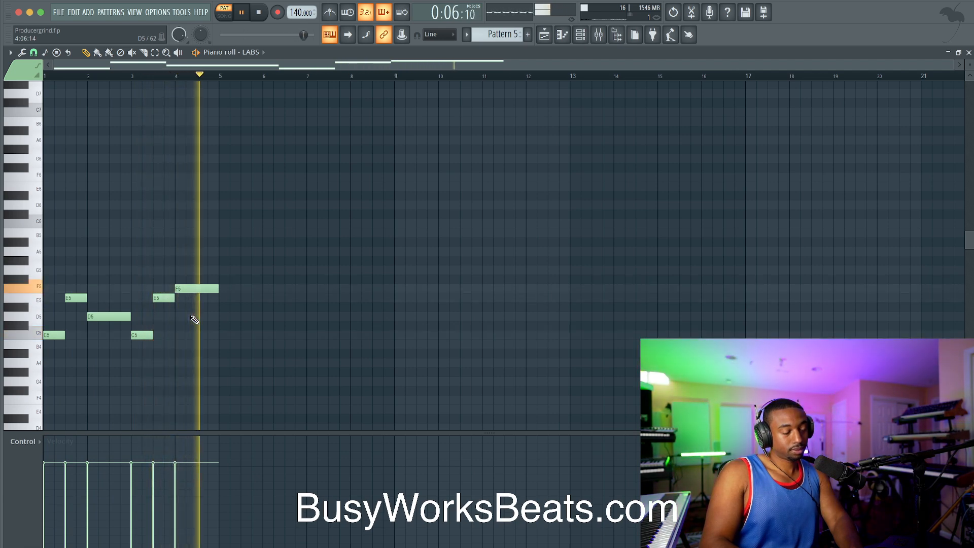
pyautogui.press('space')
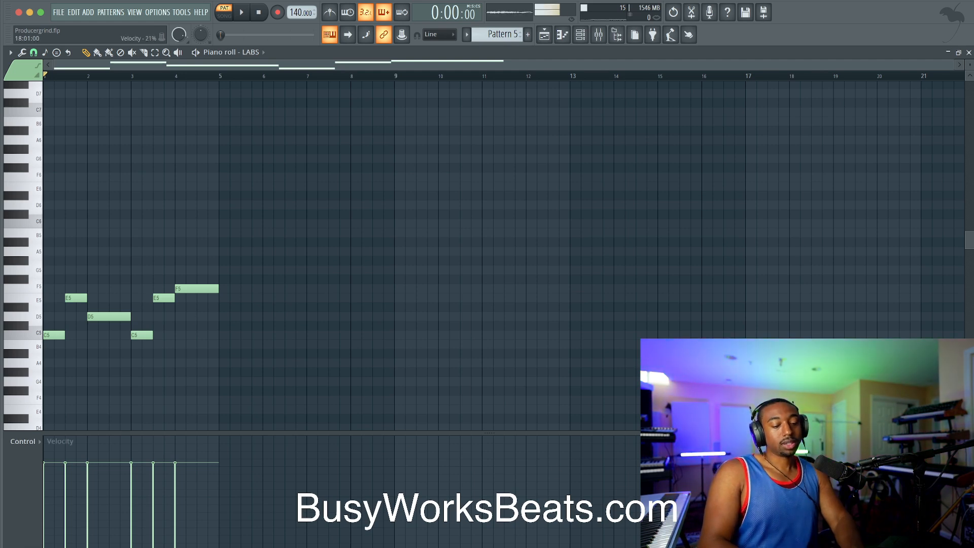
# Move Preview's Intervallic Resolution window higher, return to FL Studio and delete every note except the first C5.
pyautogui.press('super+Tab')
pyautogui.moveTo(463, 329); pyautogui.dragTo(486, 232)
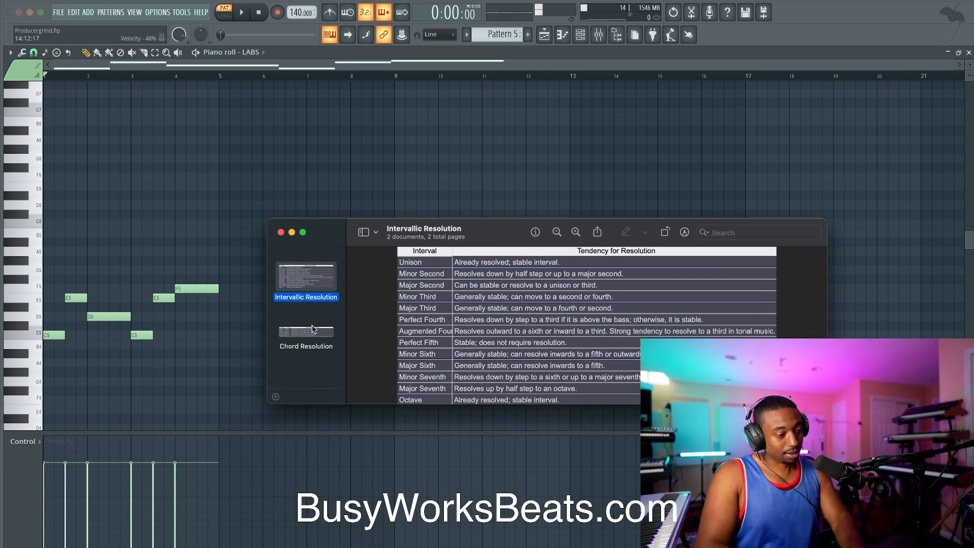
pyautogui.press('super+Tab')
pyautogui.moveTo(219, 355); pyautogui.dragTo(77, 255)
pyautogui.press('Delete')
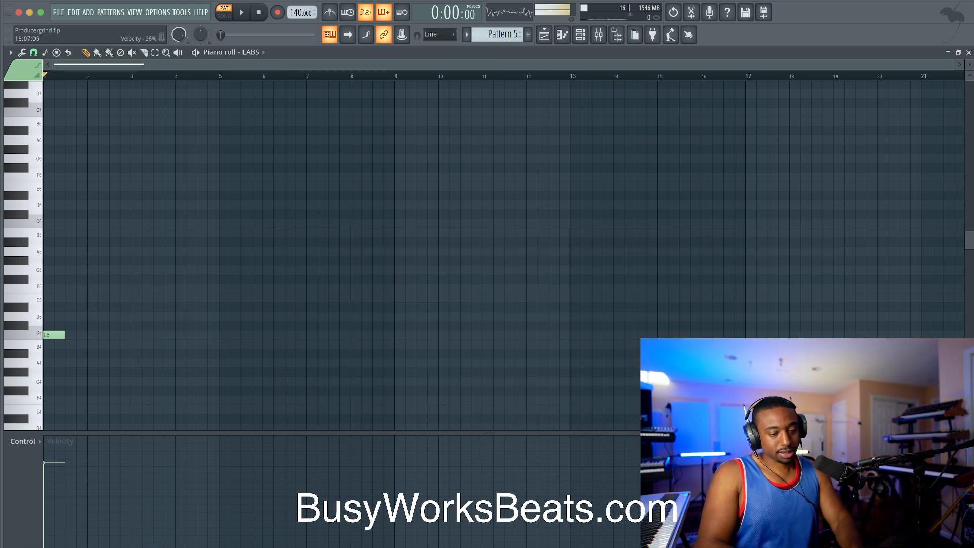
pyautogui.press('super+Tab')
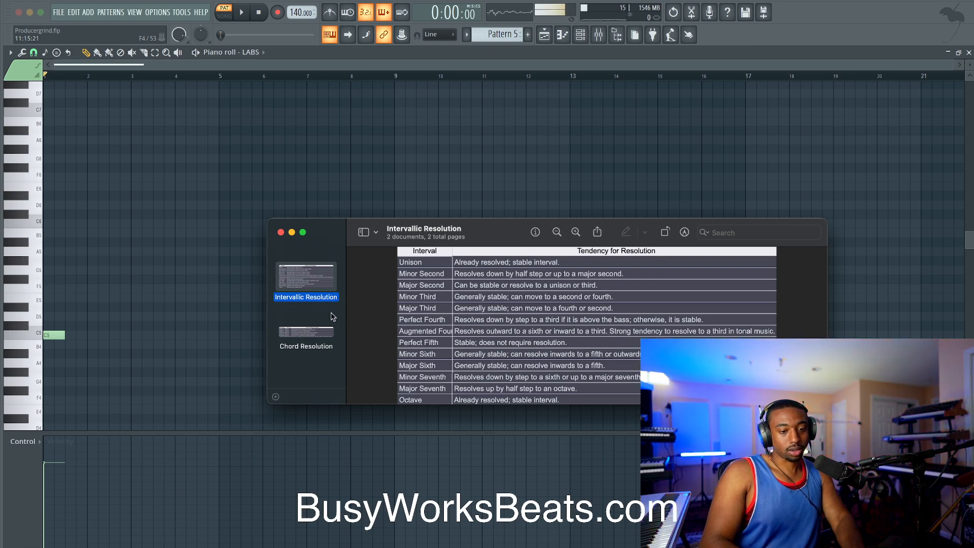
pyautogui.click(93, 309)
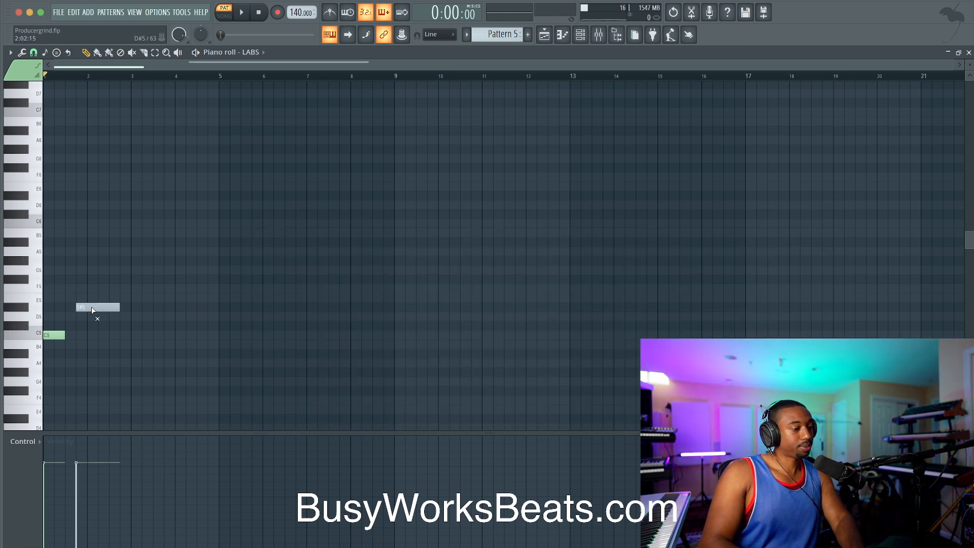
pyautogui.doubleClick(92, 309)
pyautogui.press('Escape')
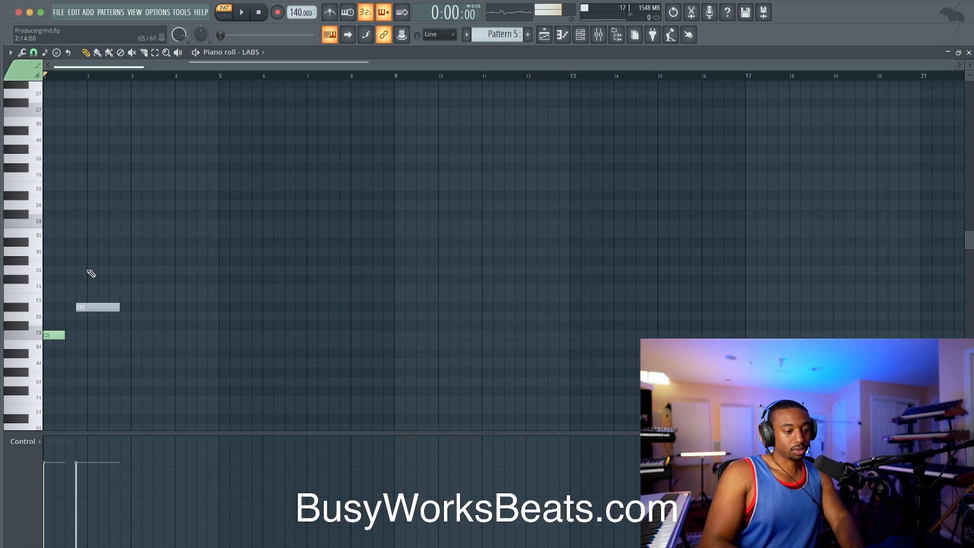
pyautogui.rightClick(101, 307)
# Add a second half-bar note directly after the C5 and raise it six semitones to F#5.
pyautogui.click(80, 336)
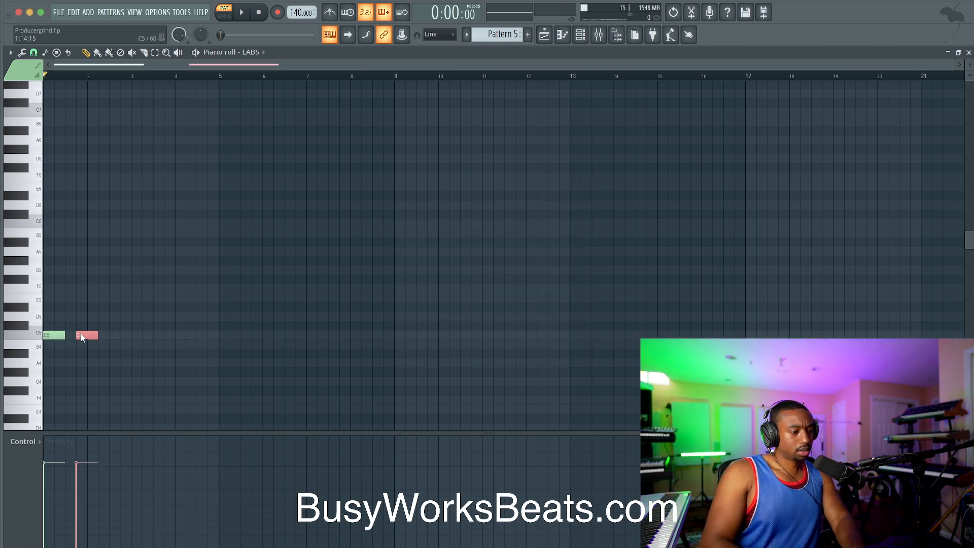
pyautogui.press('Up')
pyautogui.press('Up')
pyautogui.press('Up')
pyautogui.press('Up')
pyautogui.press('Up')
pyautogui.press('Up')
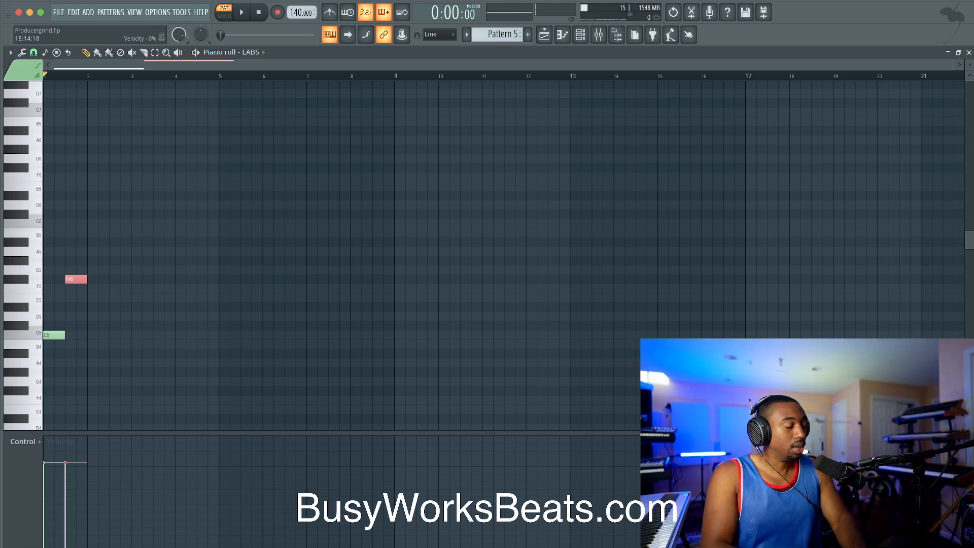
# Check the augmented fourth in Preview's Intervallic Resolution table, return to FL Studio and add a one-bar E5 at bar 2.
pyautogui.press('super+Tab')
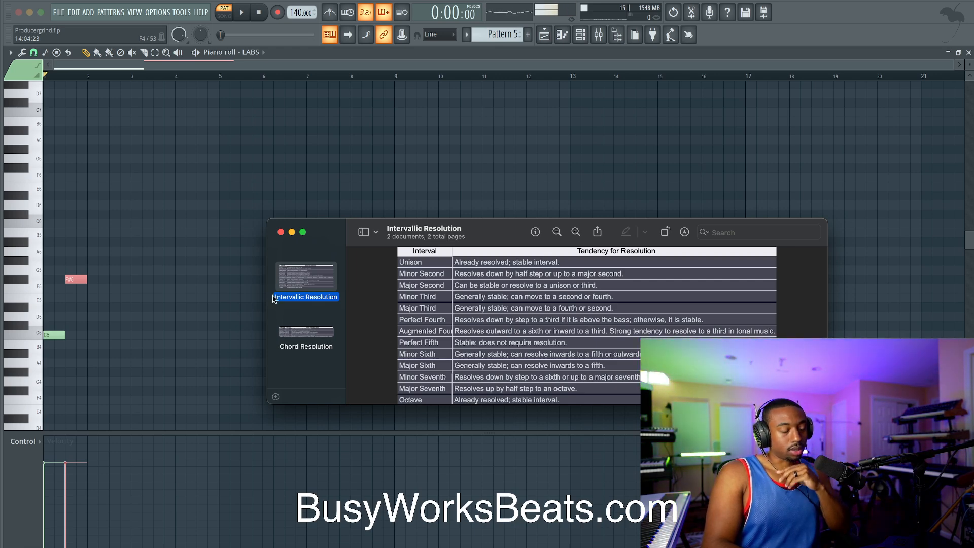
pyautogui.click(201, 325)
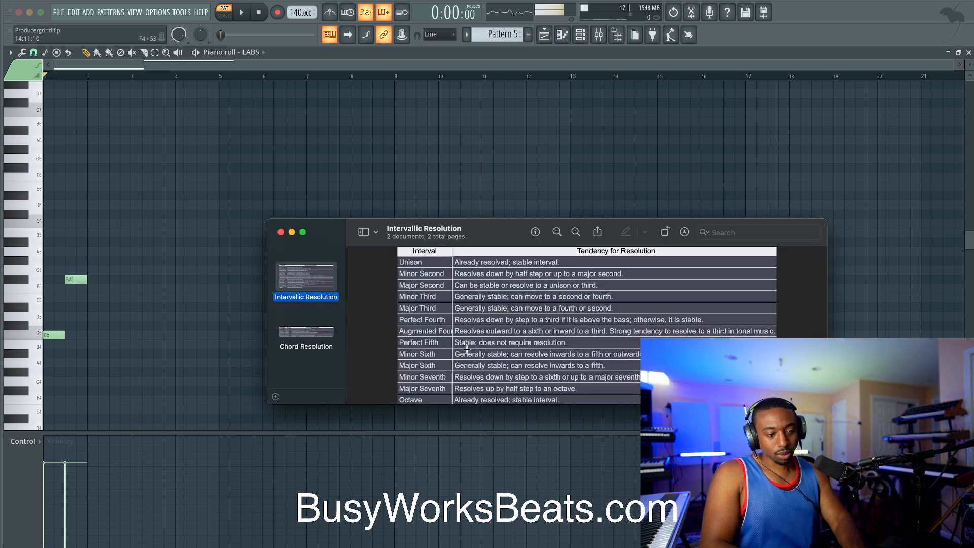
pyautogui.click(196, 326)
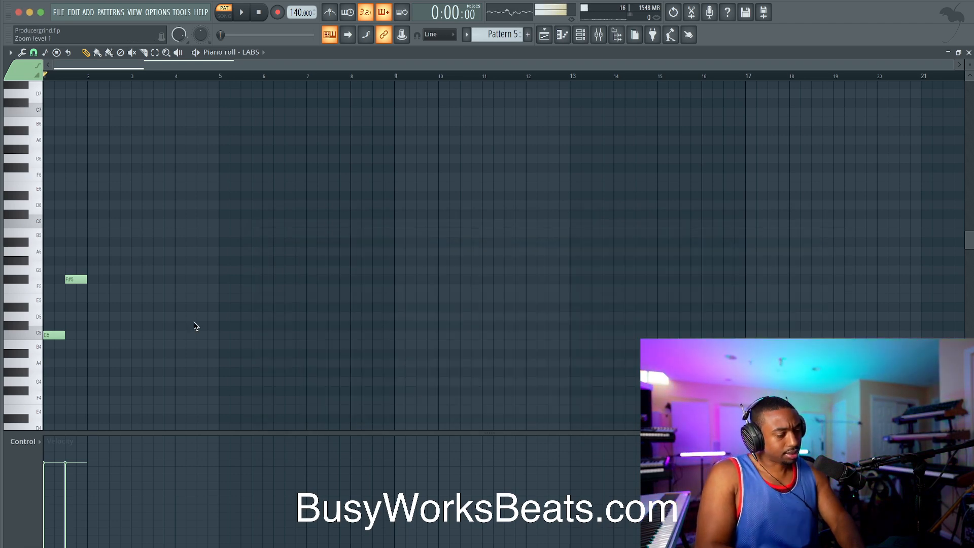
pyautogui.click(94, 298)
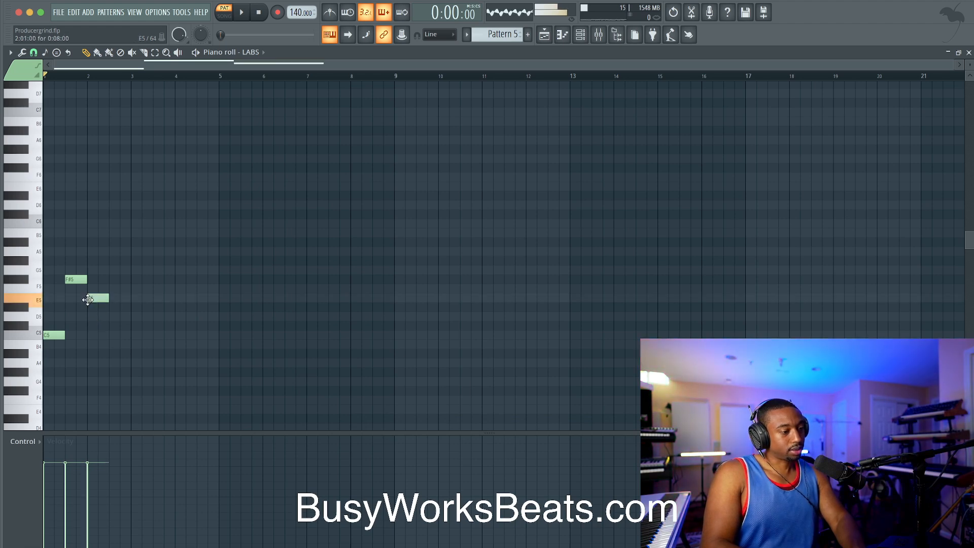
pyautogui.press('space')
pyautogui.moveTo(104, 297); pyautogui.dragTo(131, 298)
# Play the C5, F#5, E5 phrase and listen to its resolution.
pyautogui.moveTo(110, 266); pyautogui.dragTo(56, 359)
pyautogui.click(92, 327)
pyautogui.press('space')
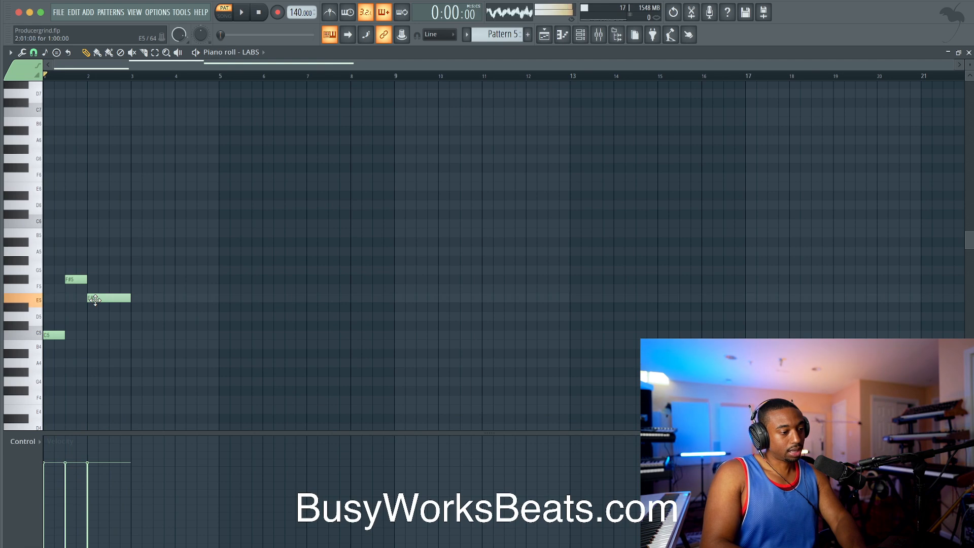
pyautogui.moveTo(96, 307); pyautogui.dragTo(94, 315)
pyautogui.press('space')
pyautogui.moveTo(131, 347); pyautogui.dragTo(98, 297)
pyautogui.click(95, 305)
pyautogui.press('space')
# Duplicate the C5, F#5, E5 phrase into bars 3 and 4.
pyautogui.moveTo(120, 256); pyautogui.dragTo(59, 340)
pyautogui.hotkey('ctrl', 'b')
pyautogui.moveTo(181, 336); pyautogui.dragTo(148, 336)
pyautogui.click(201, 325)
# Transpose the duplicated phrase's final note at bar 4 to A5, trying other pitches along the way.
pyautogui.click(183, 294)
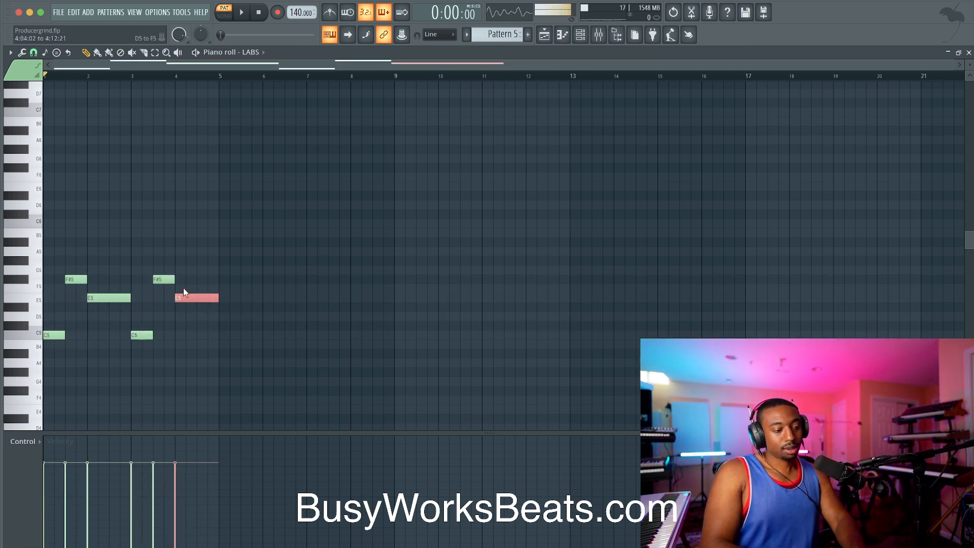
pyautogui.press('Up')
pyautogui.press('Up')
pyautogui.press('Up')
pyautogui.press('Down')
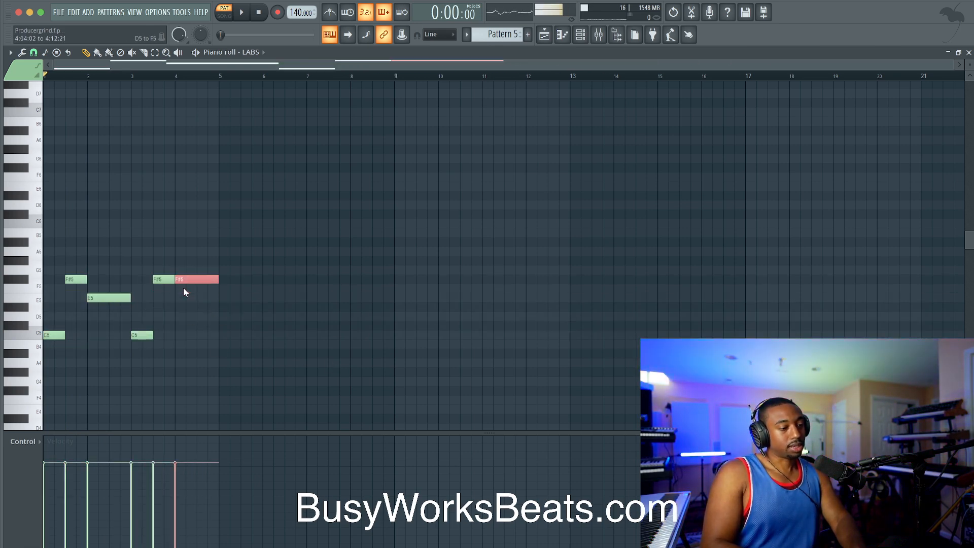
pyautogui.moveTo(184, 332); pyautogui.dragTo(135, 337)
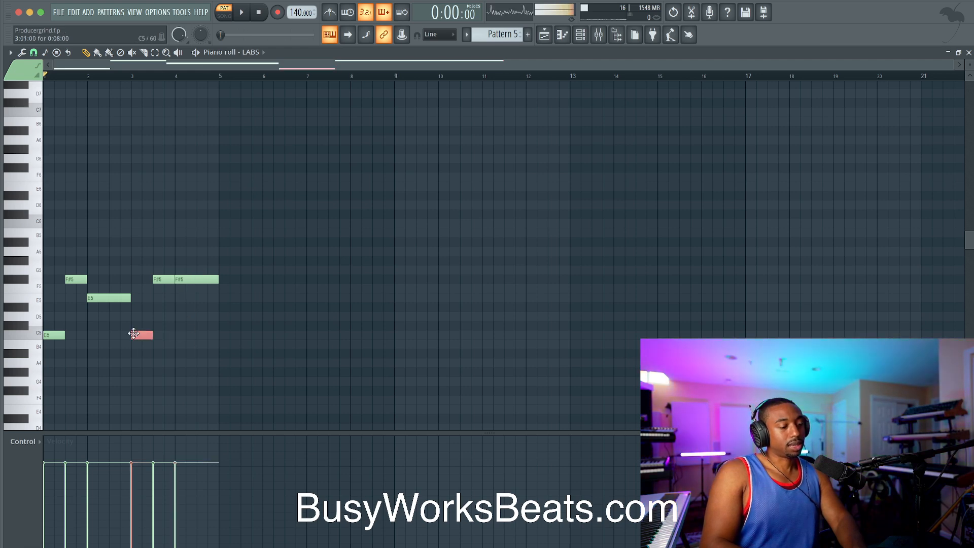
pyautogui.click(189, 289)
pyautogui.click(188, 279)
pyautogui.press('Down')
pyautogui.press('Down')
pyautogui.press('Down')
pyautogui.press('Down')
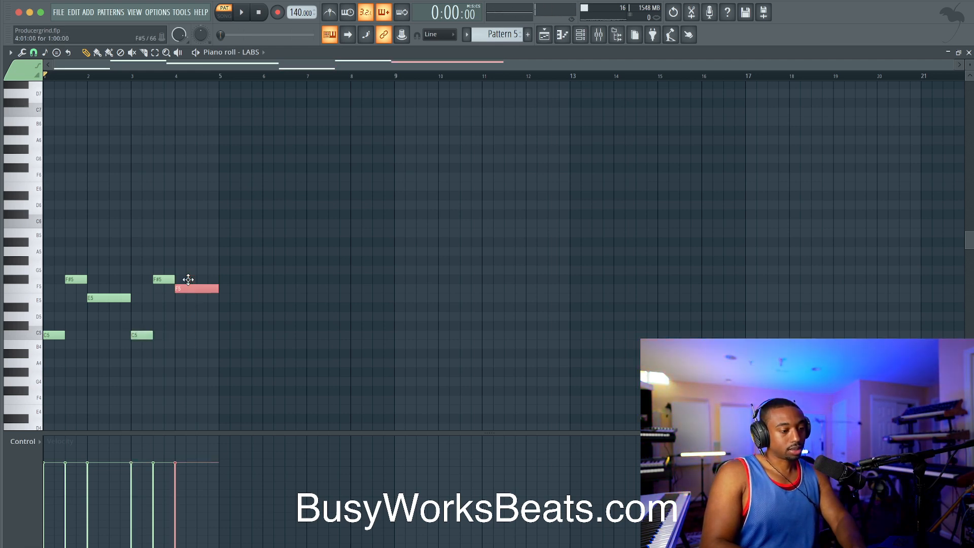
pyautogui.press('Down')
pyautogui.press('Down')
pyautogui.press('Up')
pyautogui.press('Up')
pyautogui.press('Up')
pyautogui.press('Up')
pyautogui.press('Up')
pyautogui.press('Up')
pyautogui.press('Up')
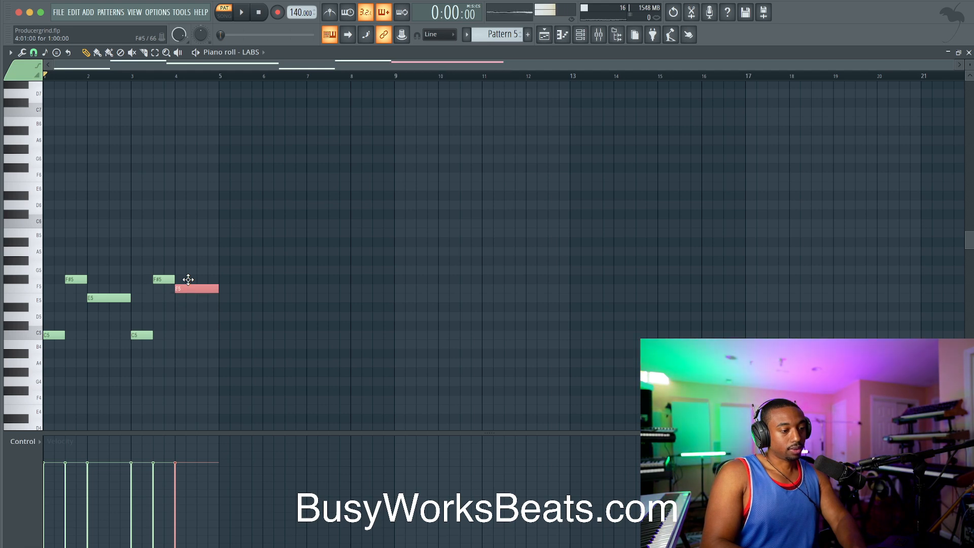
pyautogui.press('Up')
pyautogui.press('Up')
# Play both augmented fourth resolutions and select the C5, F#5, A5 phrase in bars 3 and 4.
pyautogui.press('space')
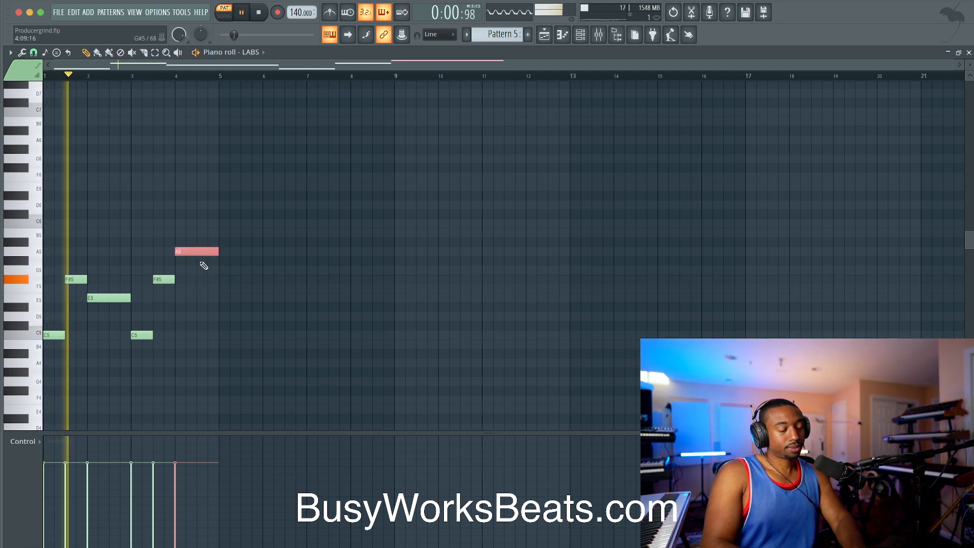
pyautogui.moveTo(205, 220); pyautogui.dragTo(142, 368)
pyautogui.click(188, 355)
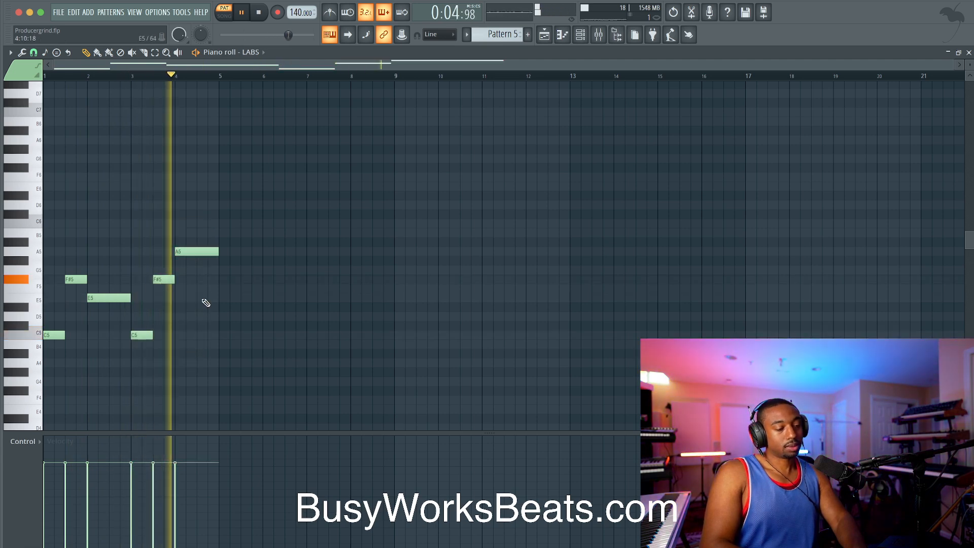
pyautogui.press('space')
pyautogui.moveTo(202, 230); pyautogui.dragTo(141, 358)
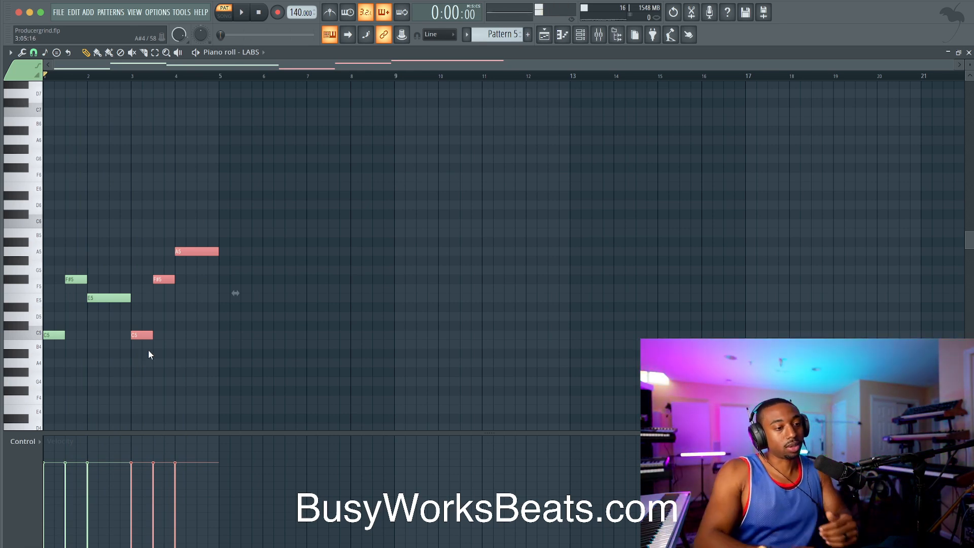
# Switch to Pattern 4 and select the stacked scale notes in bar 1, followed by those in bar 6.
pyautogui.scroll(1, 503, 35)
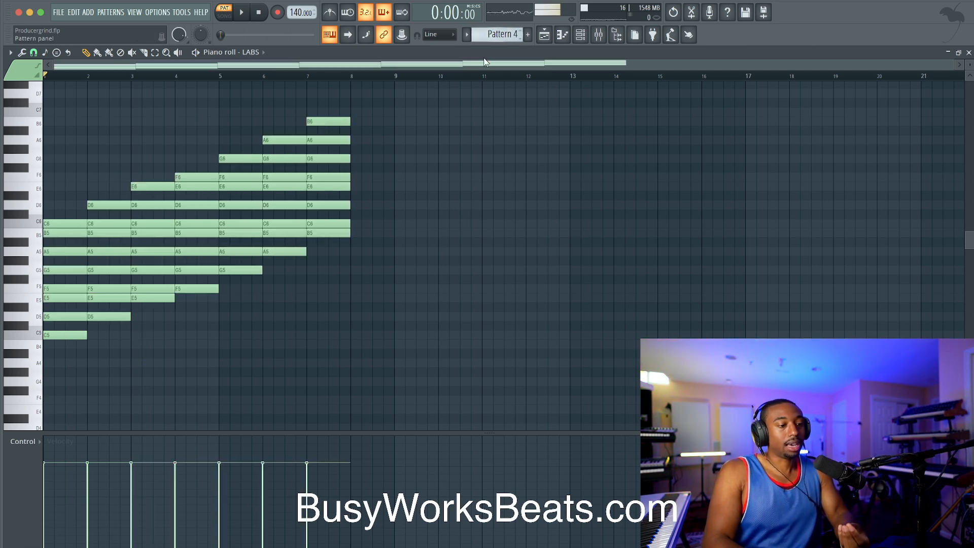
pyautogui.moveTo(81, 354); pyautogui.dragTo(45, 177)
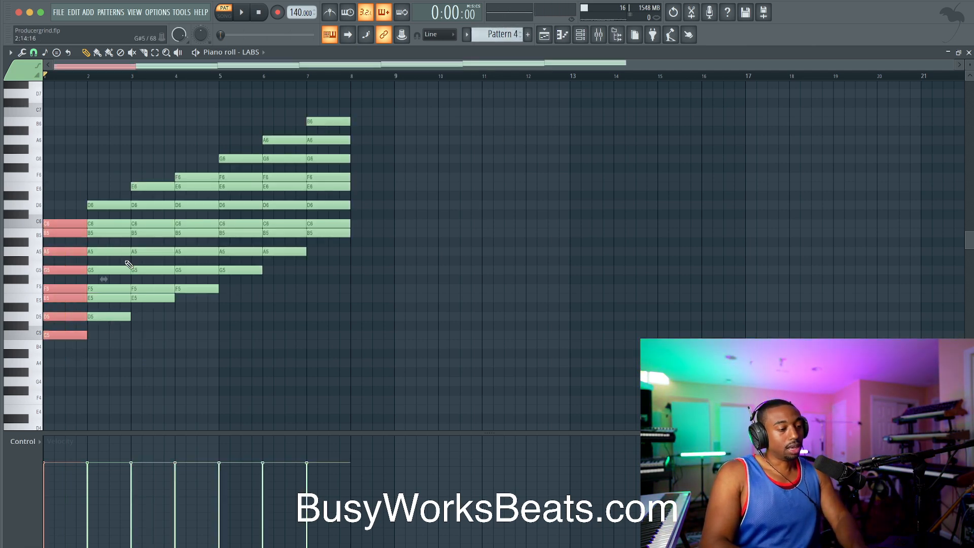
pyautogui.moveTo(276, 277); pyautogui.dragTo(278, 139)
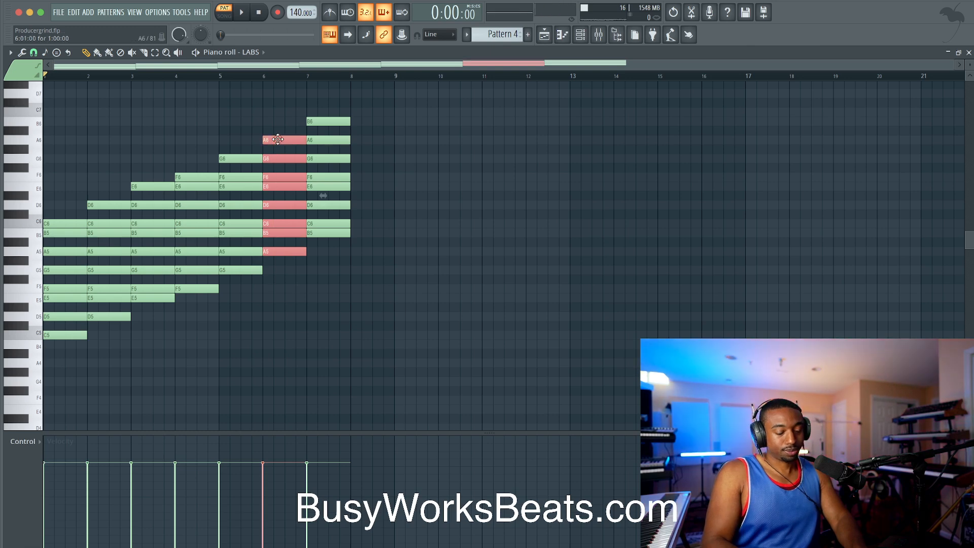
# Try the selected bar 6 scale stack one octave lower, then return it to its original octave.
pyautogui.hotkey('shift', 'Down')
pyautogui.hotkey('shift', 'Up')
pyautogui.hotkey('ctrl', 'Down')
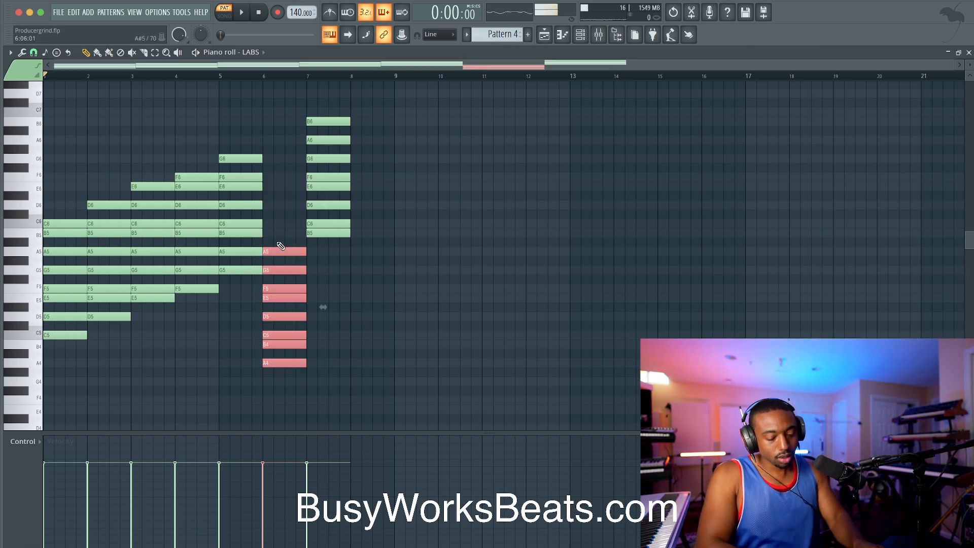
pyautogui.hotkey('ctrl', 'Up')
# Copy the bar 1 scale stack to bar 9 and the bar 6 stack to bar 14, then select the C5 in bar 9.
pyautogui.moveTo(69, 350); pyautogui.dragTo(408, 231)
pyautogui.moveTo(419, 347); pyautogui.dragTo(412, 196)
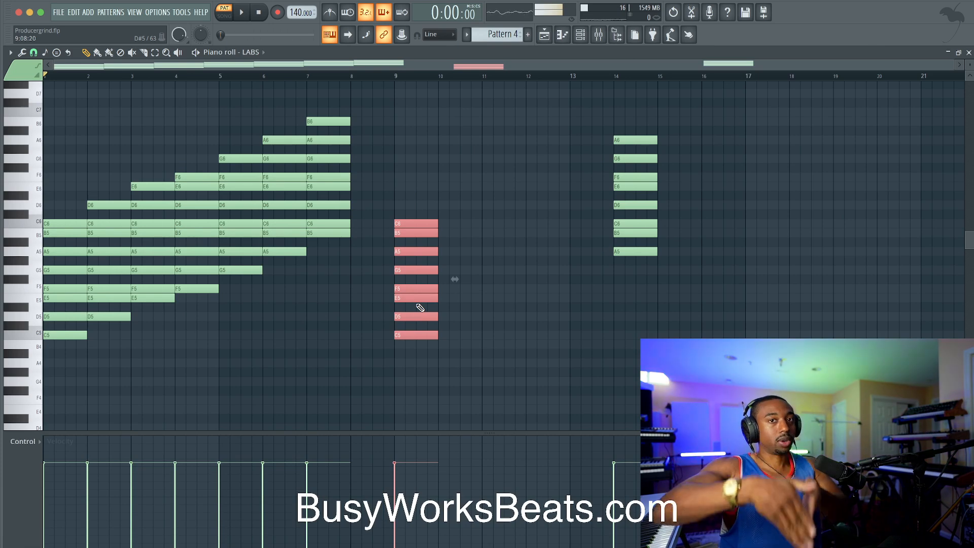
pyautogui.click(411, 335)
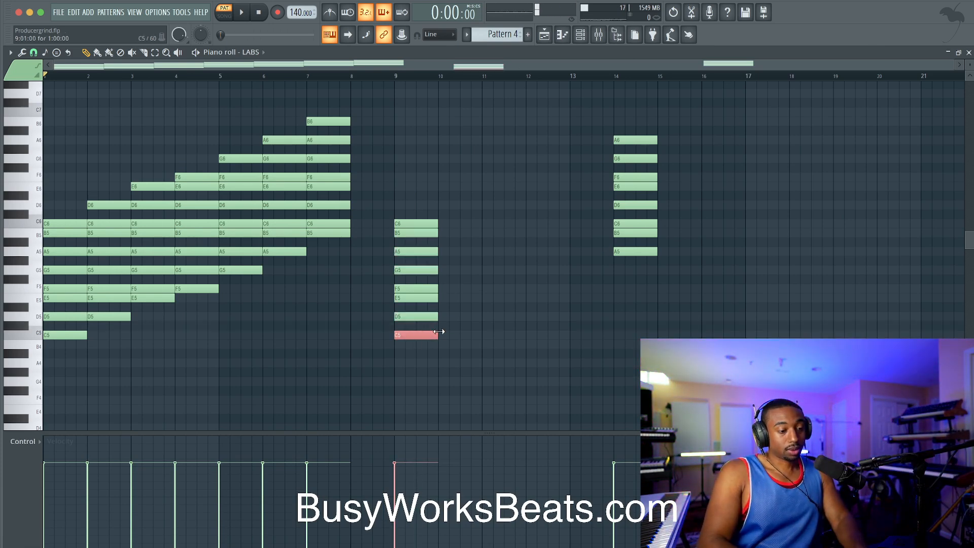
# Add A4 and C5 notes in bar 10 and delete the copied scale stack in bar 14.
pyautogui.click(449, 363)
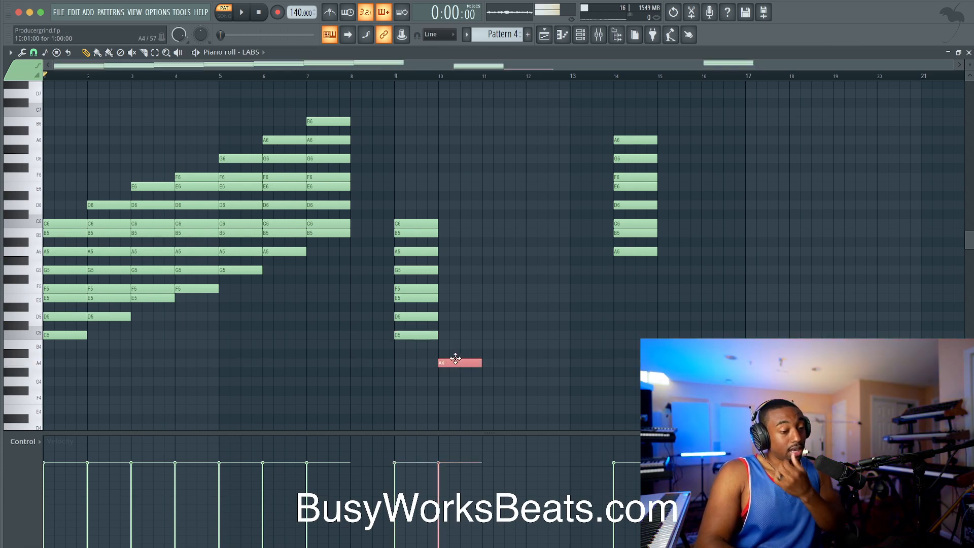
pyautogui.moveTo(603, 307); pyautogui.dragTo(638, 124)
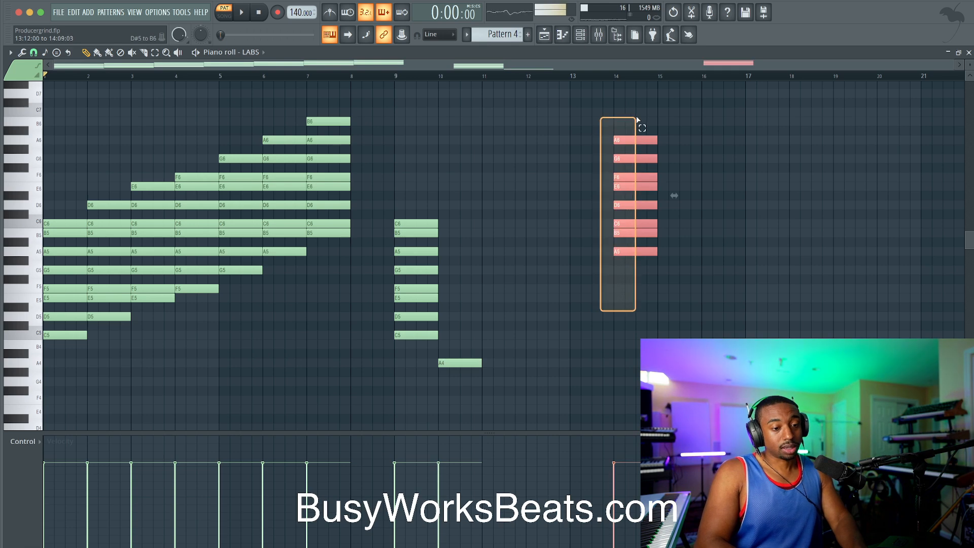
pyautogui.press('Delete')
pyautogui.click(449, 364)
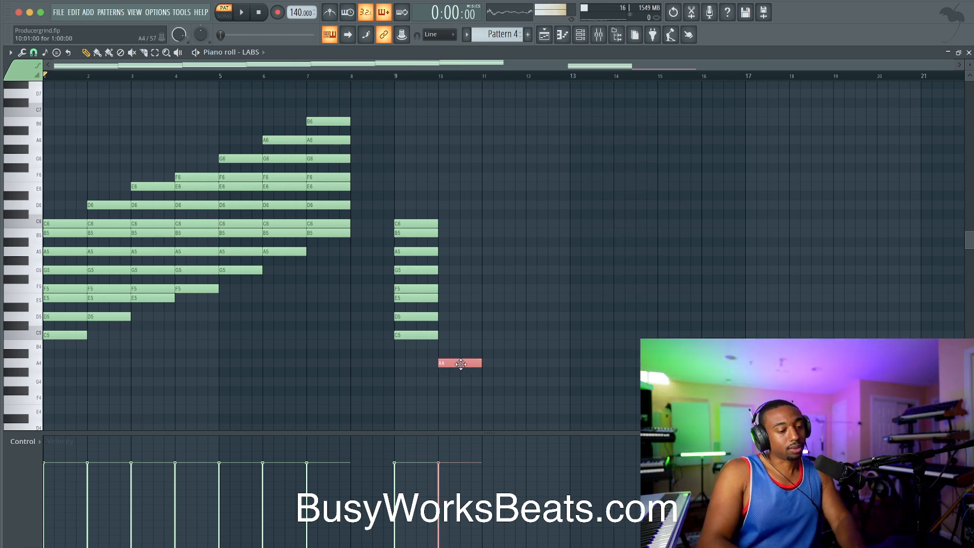
pyautogui.click(460, 336)
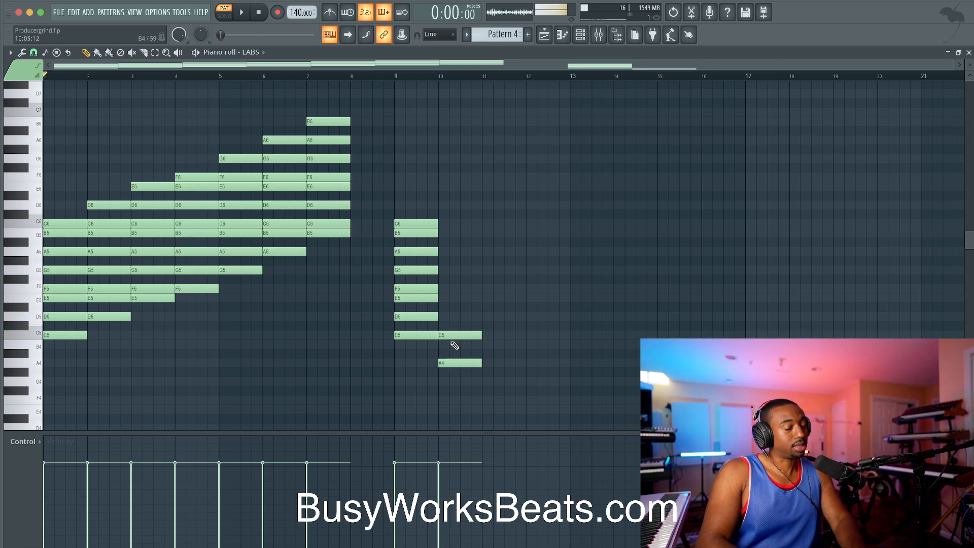
# Delete the A4 and C5 notes in bar 10 and the copied scale stack in bar 9.
pyautogui.rightClick(462, 364)
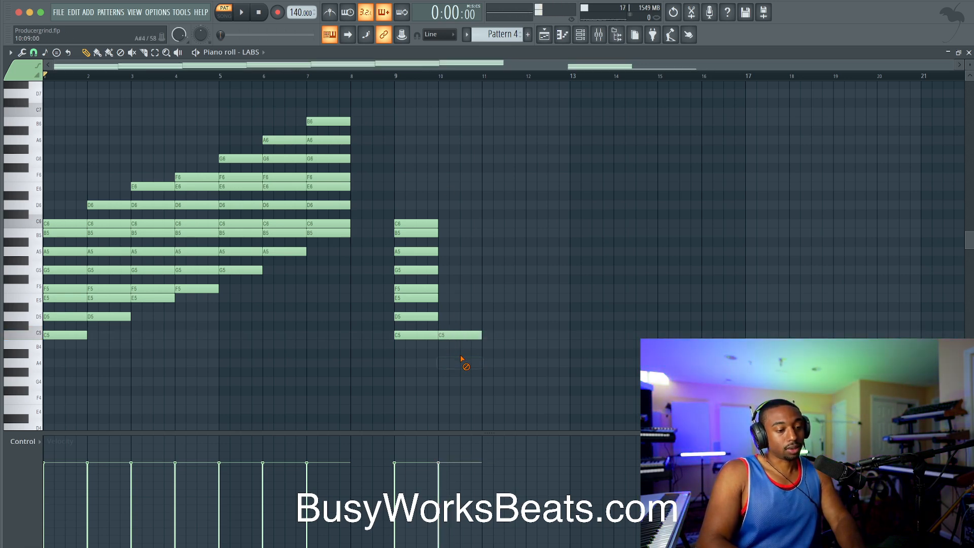
pyautogui.rightClick(459, 335)
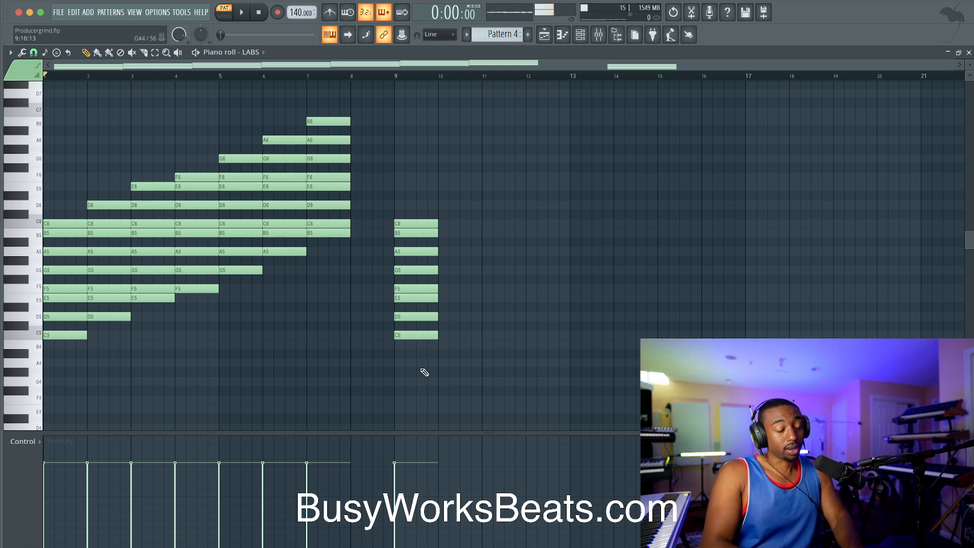
pyautogui.moveTo(424, 369); pyautogui.dragTo(419, 221)
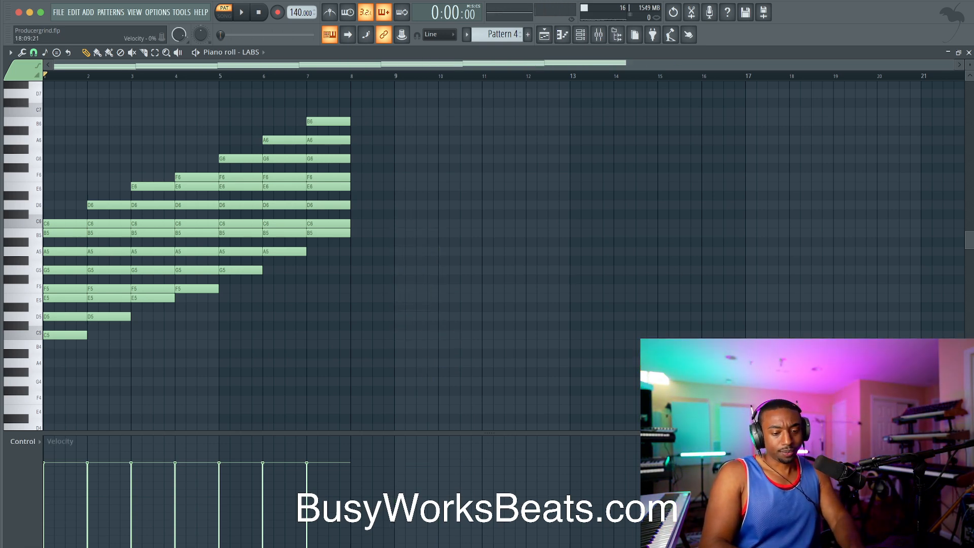
# Switch to Pattern 5, select the C5, F#5, E5 phrase in bars 1 and 2, and play both augmented fourth resolutions.
pyautogui.press('super+Tab')
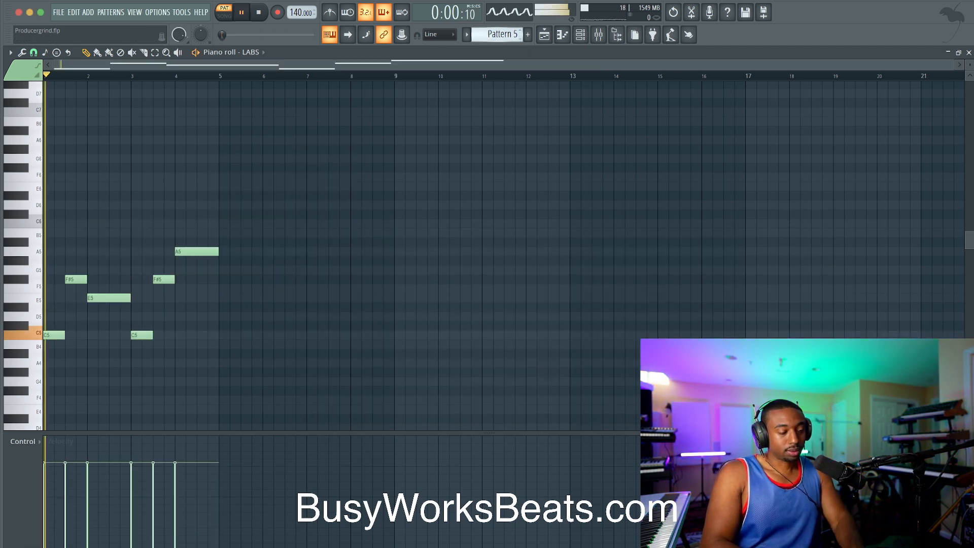
pyautogui.press('space')
pyautogui.moveTo(109, 229); pyautogui.dragTo(39, 374)
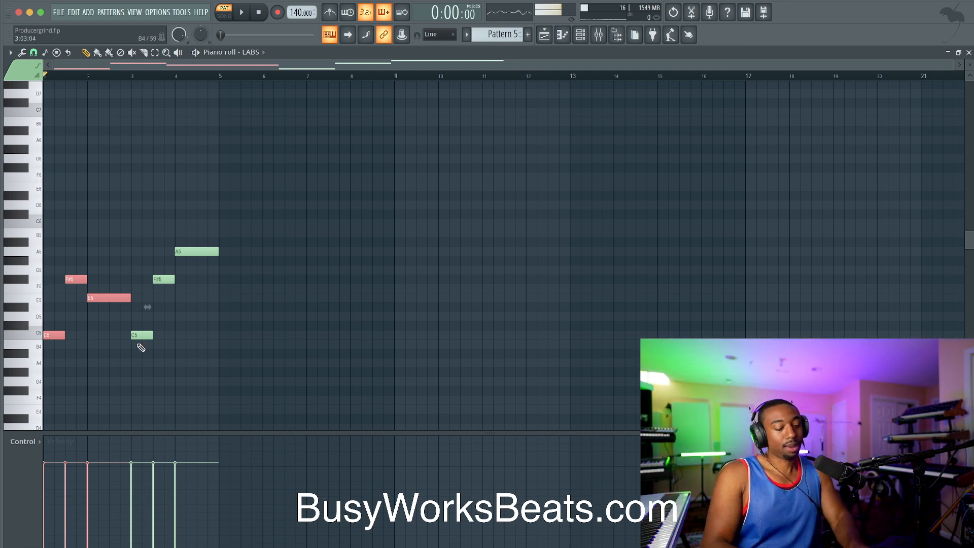
pyautogui.click(138, 336)
pyautogui.click(188, 279)
pyautogui.rightClick(187, 281)
pyautogui.moveTo(198, 246); pyautogui.dragTo(147, 359)
pyautogui.moveTo(108, 239); pyautogui.dragTo(53, 358)
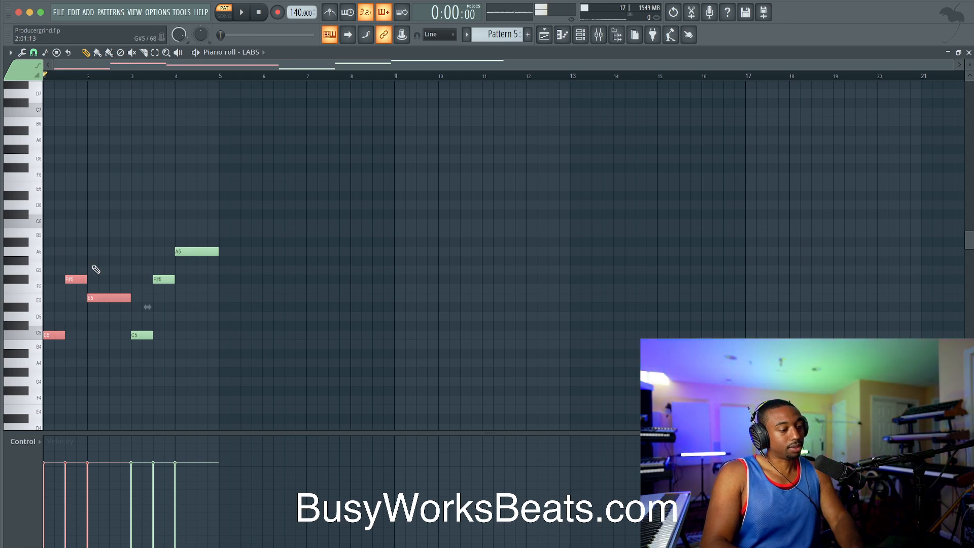
pyautogui.press('space')
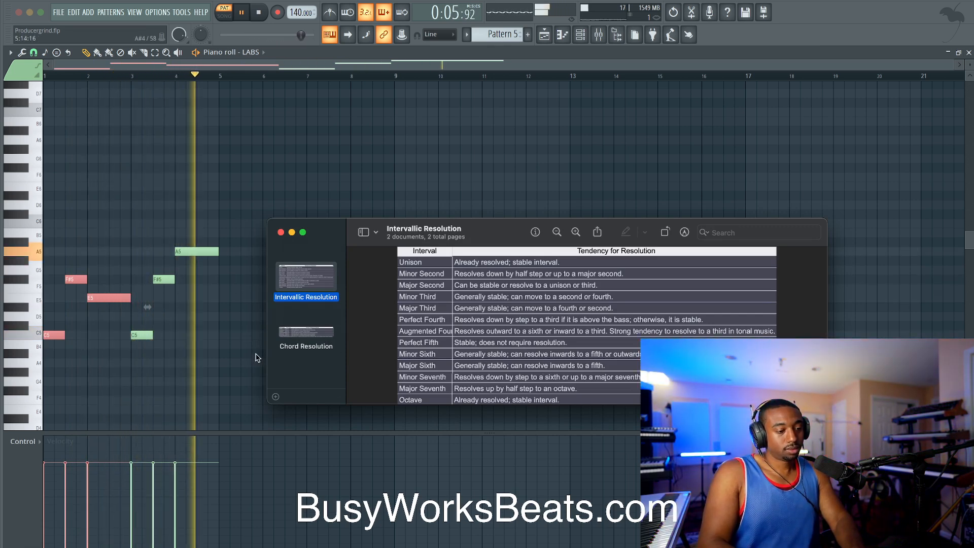
pyautogui.press('space')
# Select both augmented fourth phrases and switch to the reference tables to view the Chord Resolution table.
pyautogui.moveTo(252, 192); pyautogui.dragTo(67, 341)
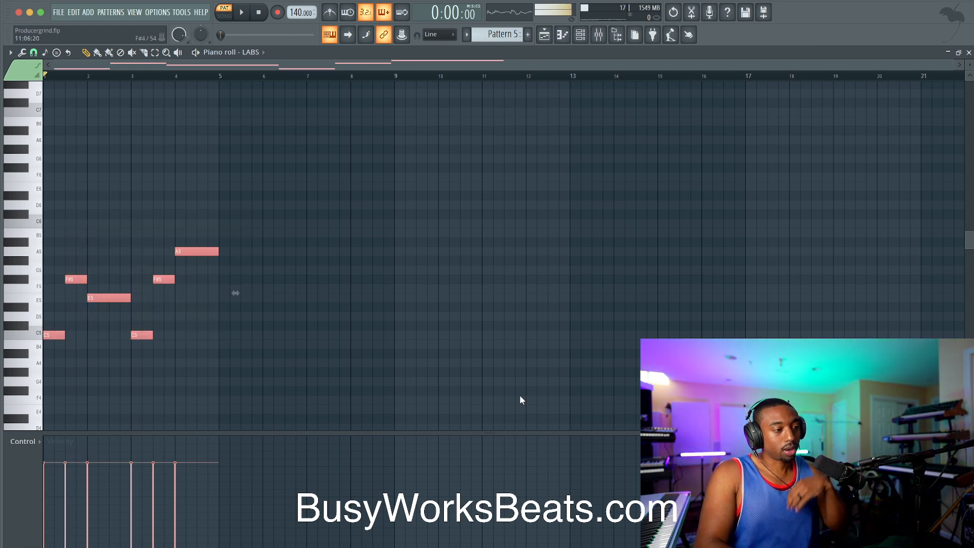
pyautogui.press('super+Tab')
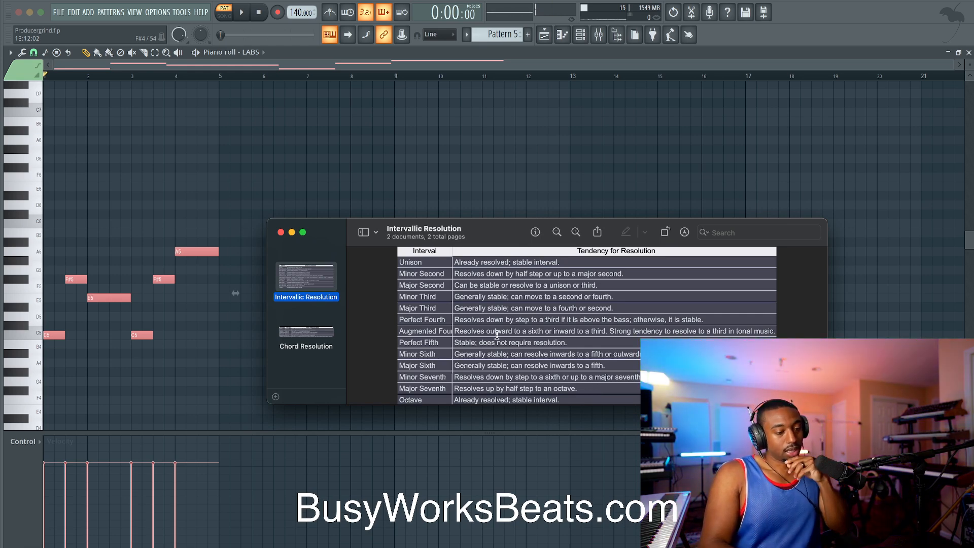
pyautogui.click(326, 329)
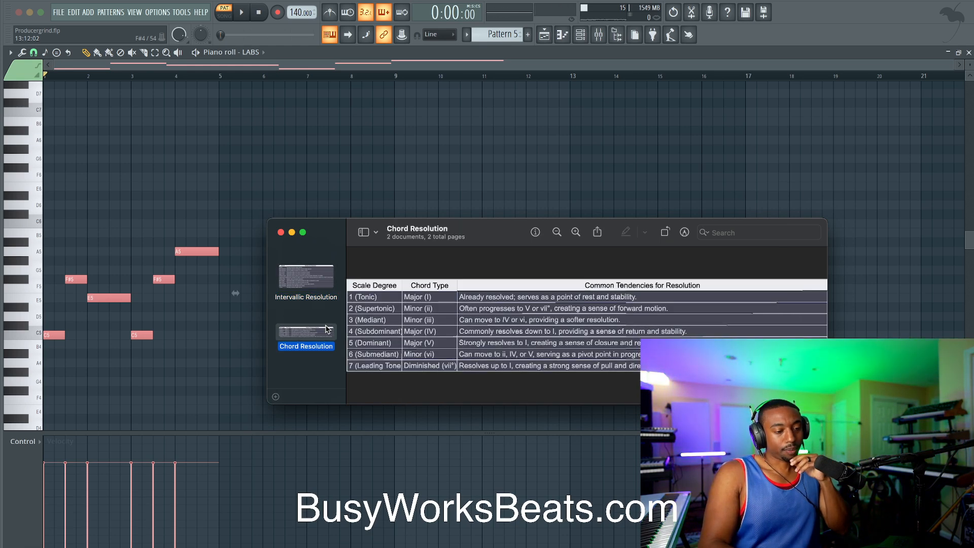
# Return to FL Studio and delete all notes in Pattern 5.
pyautogui.click(191, 295)
pyautogui.moveTo(270, 219); pyautogui.dragTo(39, 346)
pyautogui.press('Delete')
# Build a one-bar chord of D5, F5, A5, C6 and E6 in bar 1.
pyautogui.click(60, 315)
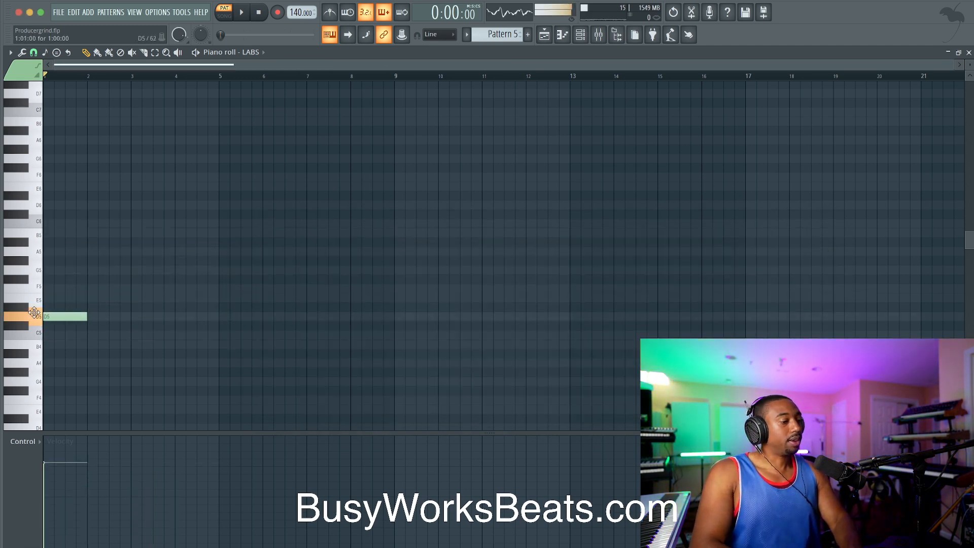
pyautogui.click(52, 288)
pyautogui.click(46, 252)
pyautogui.click(52, 224)
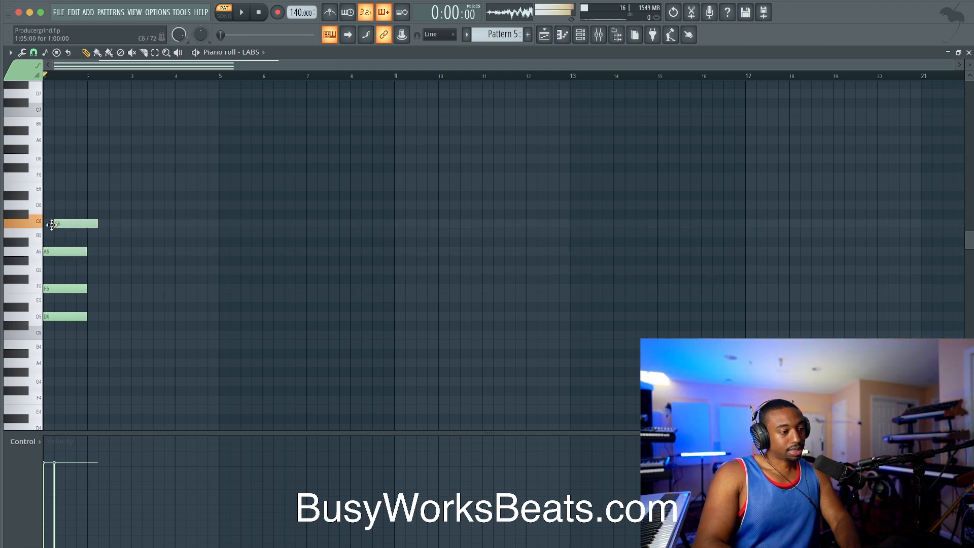
pyautogui.click(53, 187)
pyautogui.hotkey('ctrl', 'a')
pyautogui.click(123, 339)
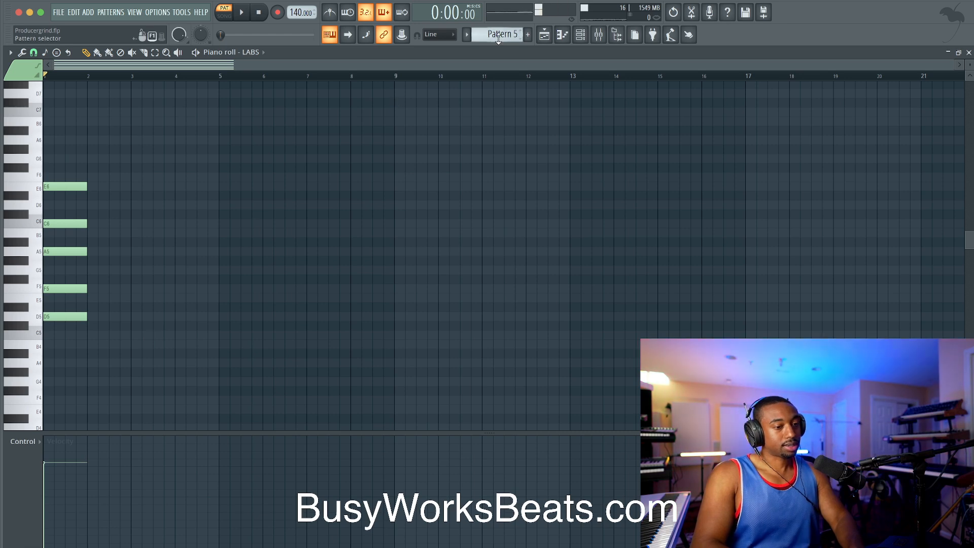
# Stack the C major scale notes from C5 to C6 in bar 5.
pyautogui.click(224, 335)
pyautogui.click(224, 317)
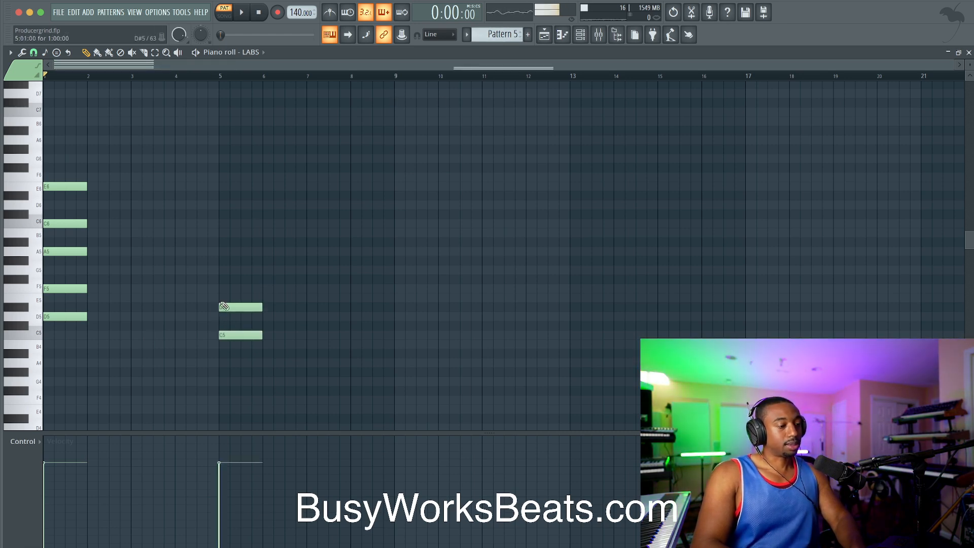
pyautogui.click(222, 298)
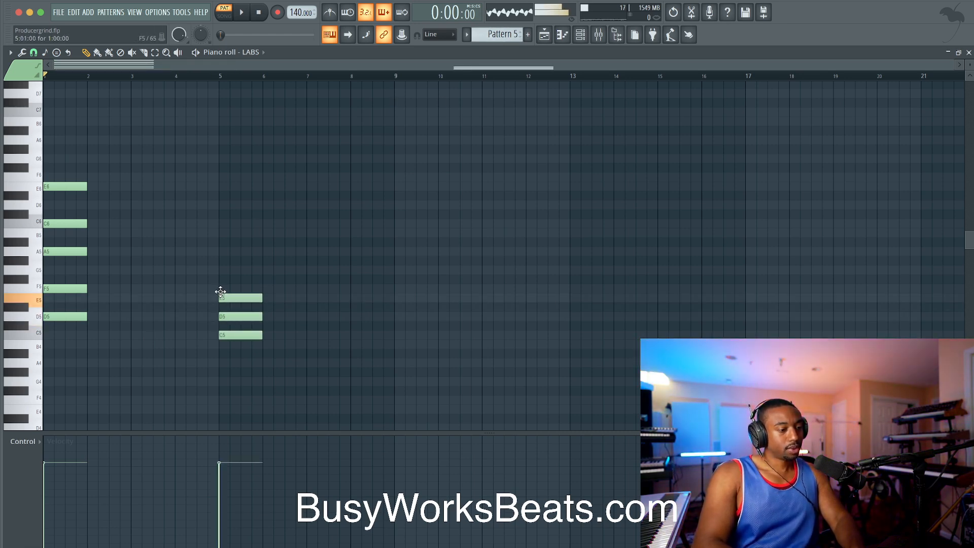
pyautogui.click(217, 287)
pyautogui.click(219, 251)
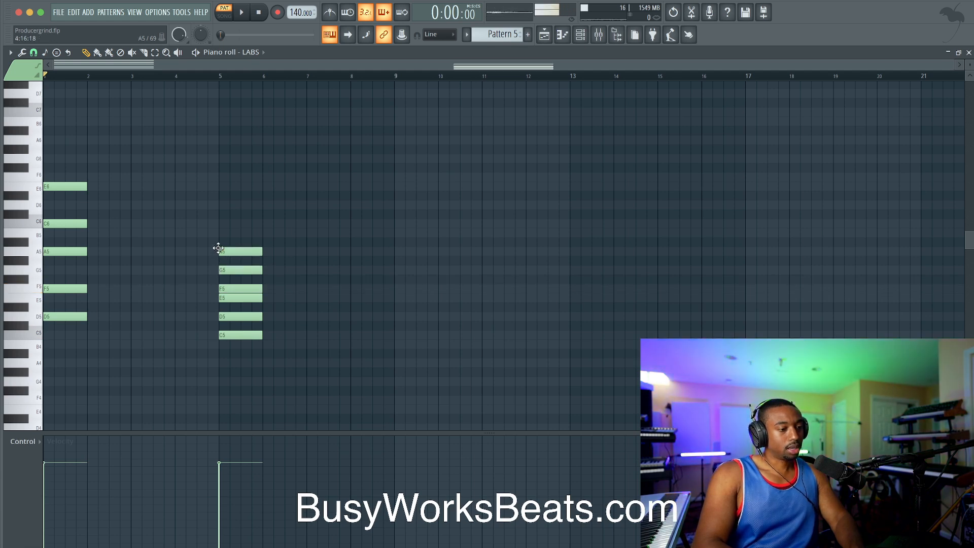
pyautogui.click(219, 233)
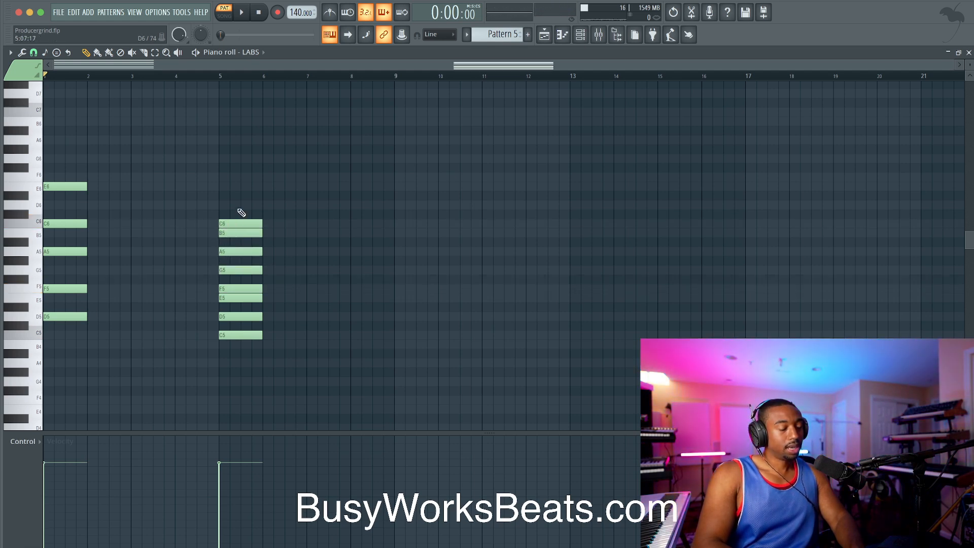
# Select C5, E5, G5 and B5 in the bar 5 scale stack and copy them to bar 6.
pyautogui.moveTo(239, 211); pyautogui.dragTo(237, 339)
pyautogui.click(237, 335)
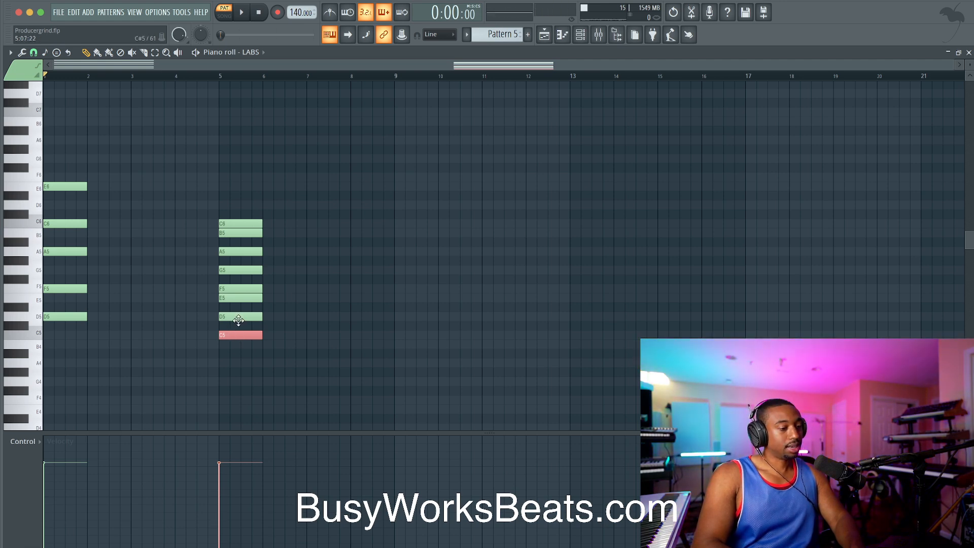
pyautogui.click(237, 333)
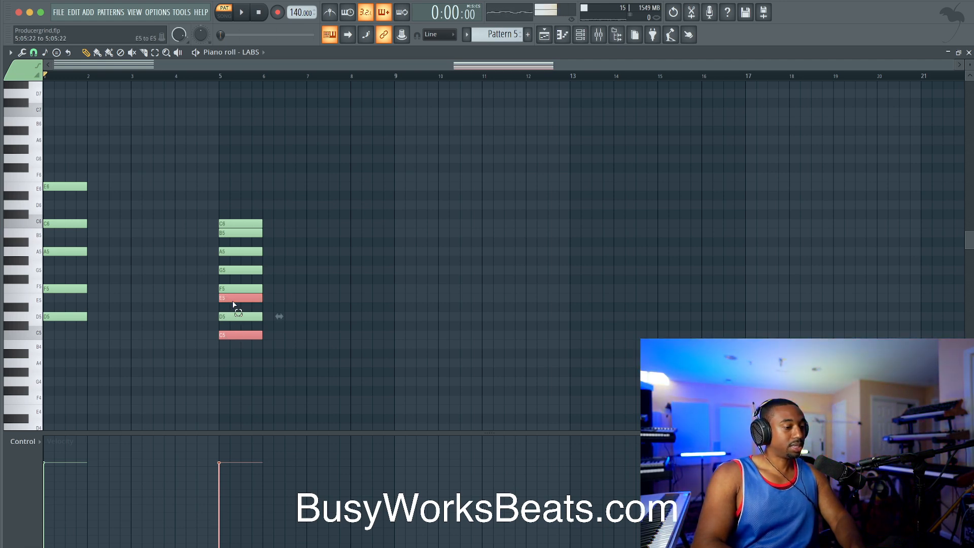
pyautogui.keyDown('ctrl'); pyautogui.click(229, 269); pyautogui.keyUp('ctrl')
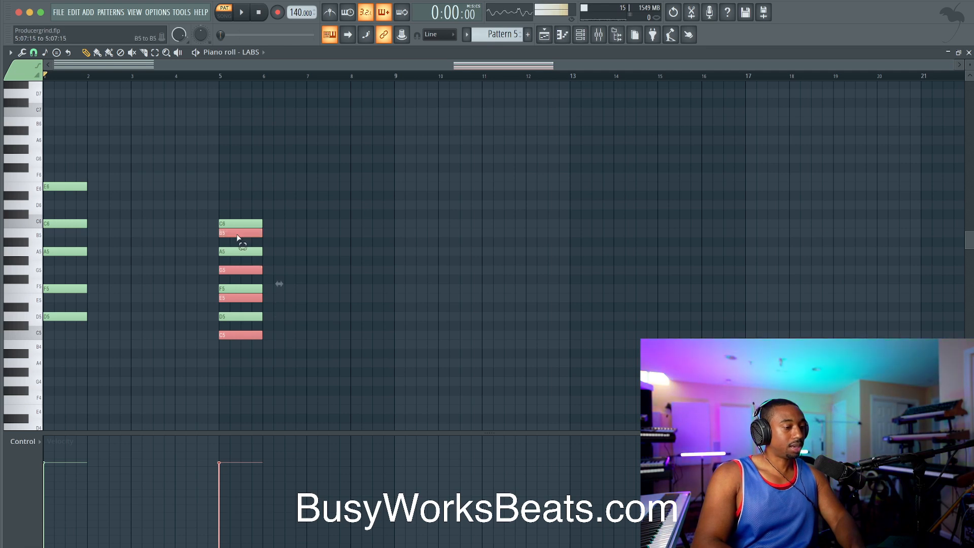
pyautogui.moveTo(242, 233); pyautogui.dragTo(282, 233)
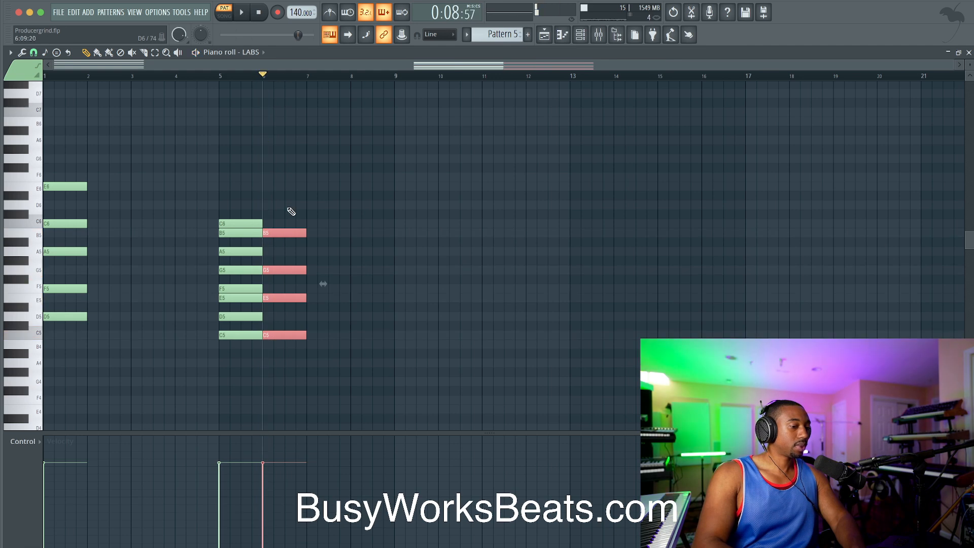
# Play the copied C5, E5, G5, B5 chord in bar 6 and delete it.
pyautogui.press('space')
pyautogui.press('space')
pyautogui.press('Delete')
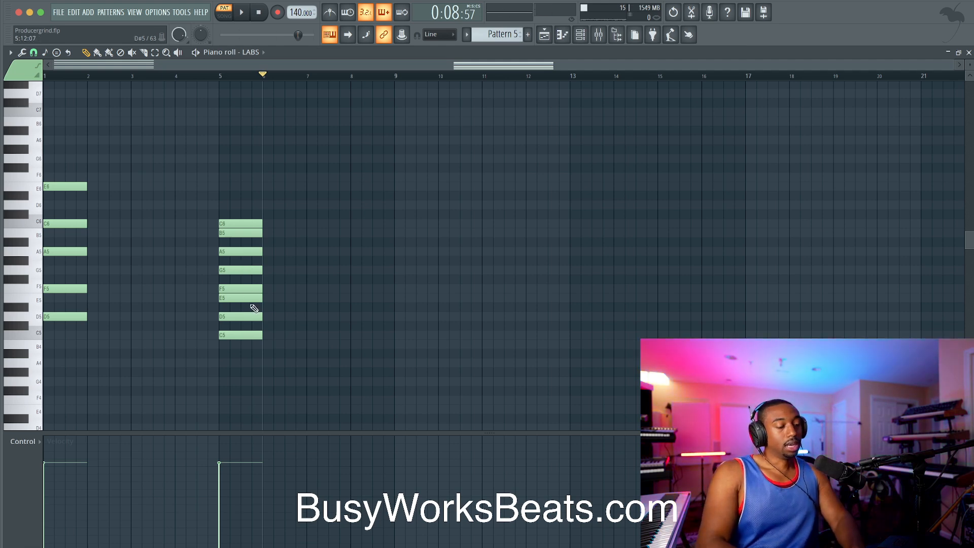
# Select the notes of the bar 5 scale stack one at a time to examine the scale degrees from C5 to C6.
pyautogui.keyDown('ctrl'); pyautogui.click(241, 318); pyautogui.keyUp('ctrl')
pyautogui.keyDown('ctrl'); pyautogui.click(226, 336); pyautogui.keyUp('ctrl')
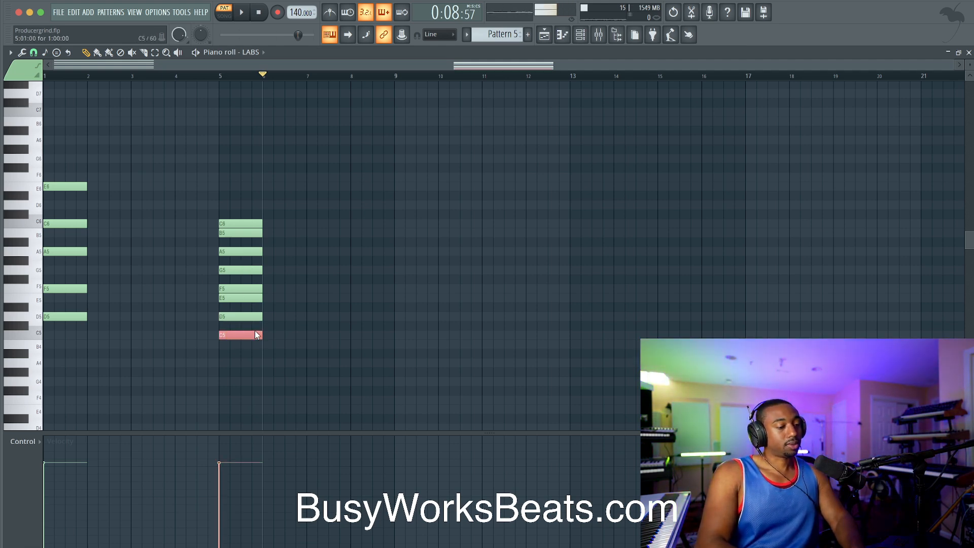
pyautogui.keyDown('ctrl'); pyautogui.click(246, 317); pyautogui.keyUp('ctrl')
pyautogui.keyDown('ctrl'); pyautogui.click(234, 300); pyautogui.keyUp('ctrl')
pyautogui.keyDown('ctrl'); pyautogui.click(236, 289); pyautogui.keyUp('ctrl')
pyautogui.keyDown('ctrl'); pyautogui.click(257, 271); pyautogui.keyUp('ctrl')
pyautogui.keyDown('ctrl'); pyautogui.click(241, 234); pyautogui.keyUp('ctrl')
pyautogui.keyDown('ctrl'); pyautogui.click(240, 224); pyautogui.keyUp('ctrl')
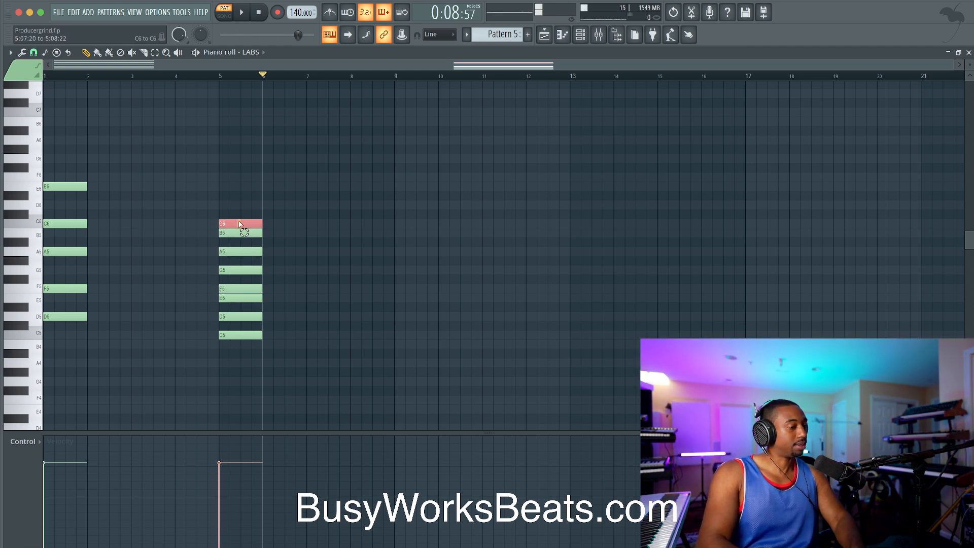
pyautogui.keyDown('ctrl'); pyautogui.click(231, 333); pyautogui.keyUp('ctrl')
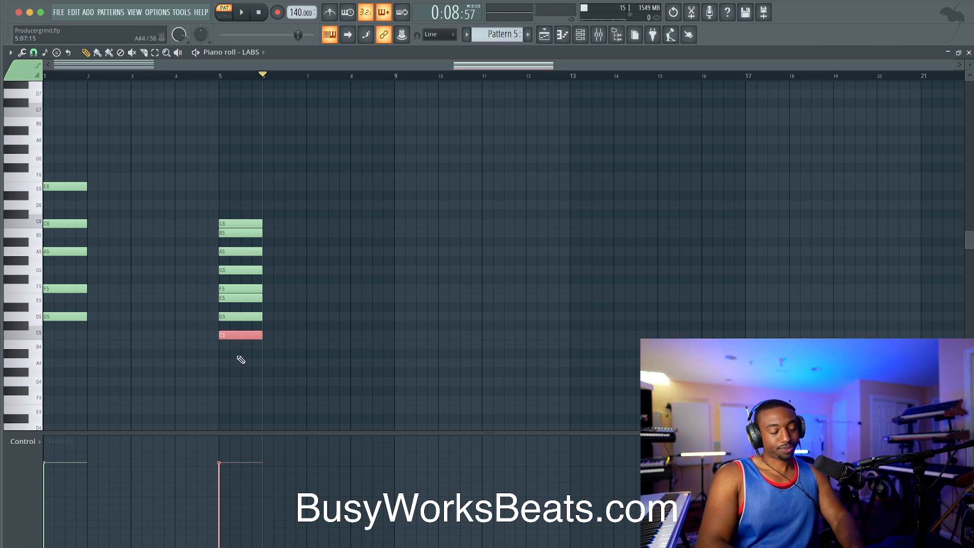
pyautogui.keyDown('ctrl'); pyautogui.click(239, 331); pyautogui.keyUp('ctrl')
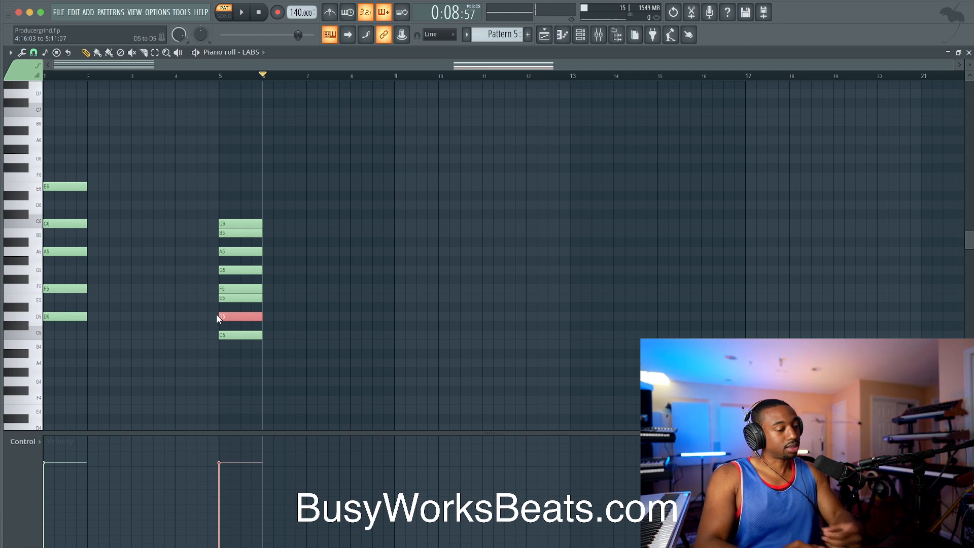
# Move the C major scale stack from bar 5 to bar 9 and select its D5, F5, A5 and C6 notes.
pyautogui.moveTo(245, 337); pyautogui.dragTo(416, 224)
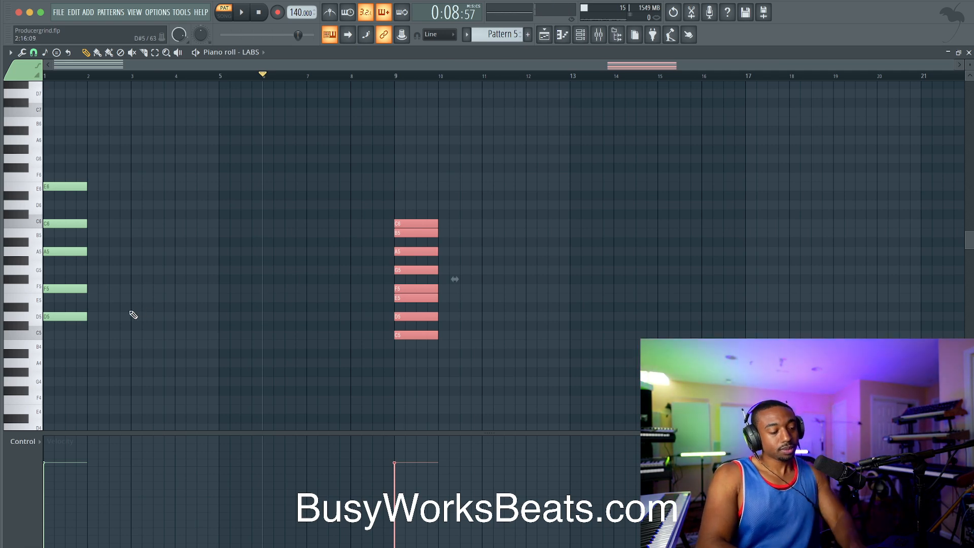
pyautogui.click(417, 316)
pyautogui.keyDown('ctrl'); pyautogui.click(408, 287); pyautogui.keyUp('ctrl')
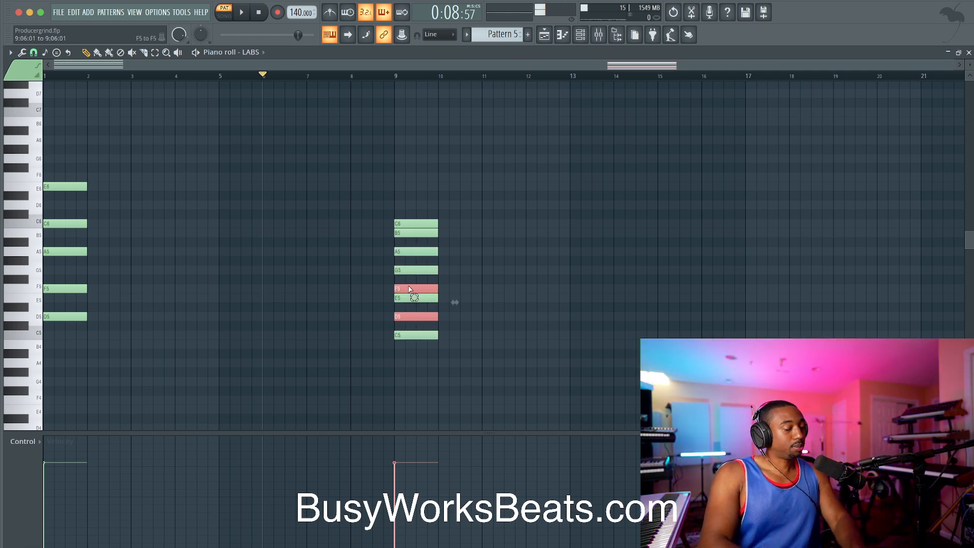
pyautogui.keyDown('ctrl'); pyautogui.click(410, 252); pyautogui.keyUp('ctrl')
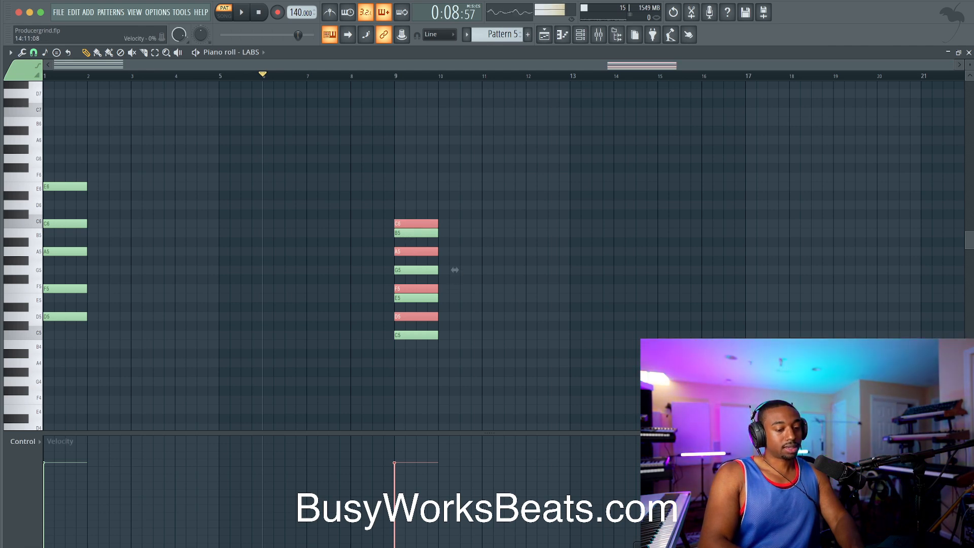
# Switch to OBS to check the recording, minimize its window and return to the FL Studio piano roll.
pyautogui.press('super+Tab')
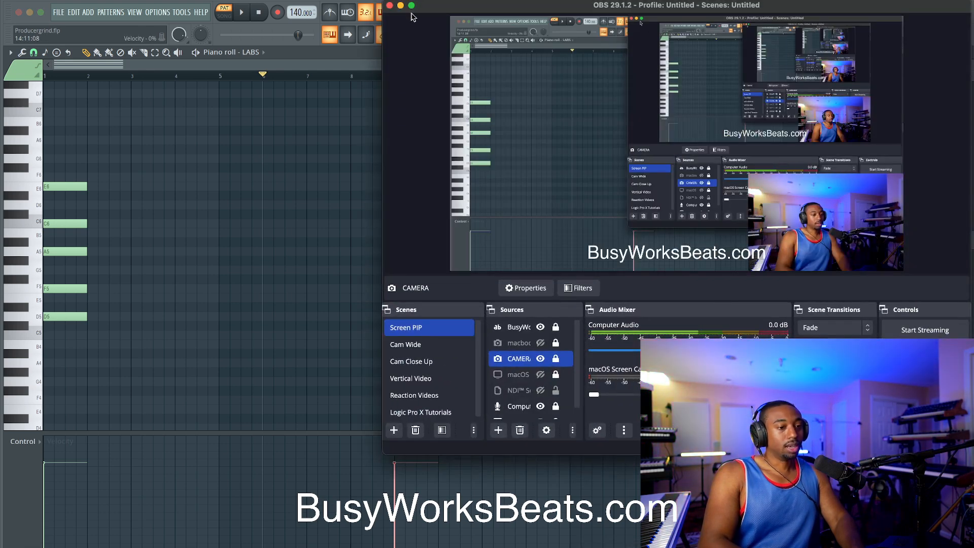
pyautogui.click(400, 8)
pyautogui.click(417, 137)
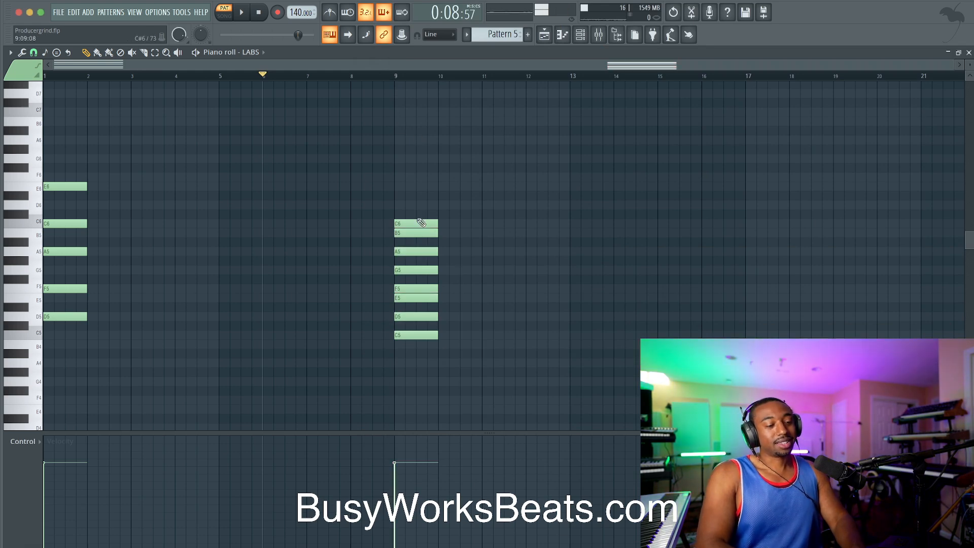
# Play the D minor 9 chord in bar 1 and transpose all the notes down one octave.
pyautogui.moveTo(123, 157); pyautogui.dragTo(59, 326)
pyautogui.click(191, 315)
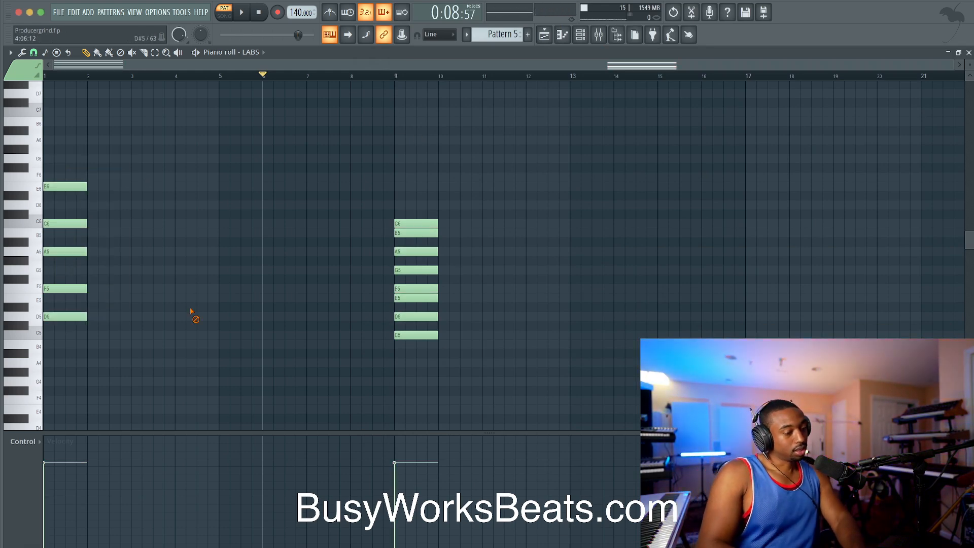
pyautogui.press('space')
pyautogui.press('space')
pyautogui.hotkey('ctrl', 'Down')
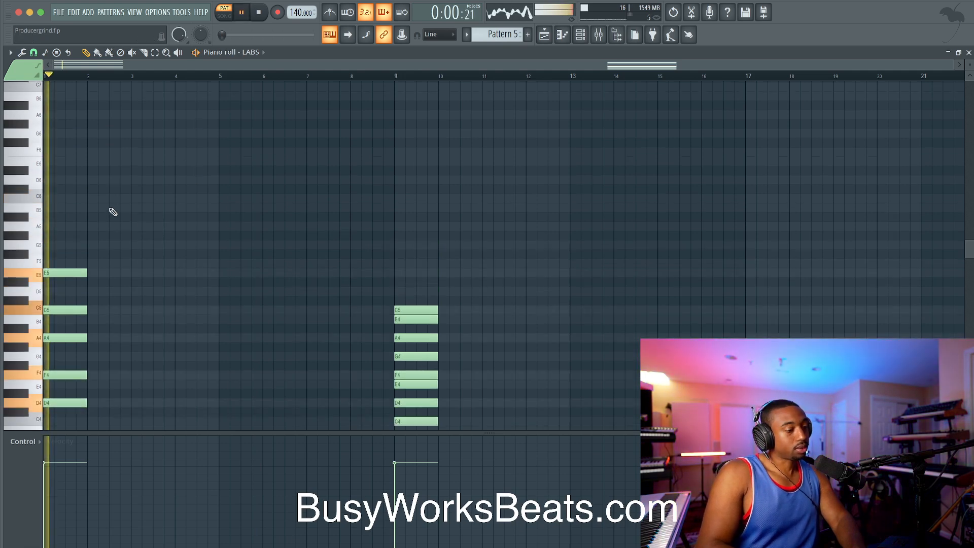
pyautogui.scroll(-5, 179, 267)
pyautogui.hscroll(-1, 210, 268)
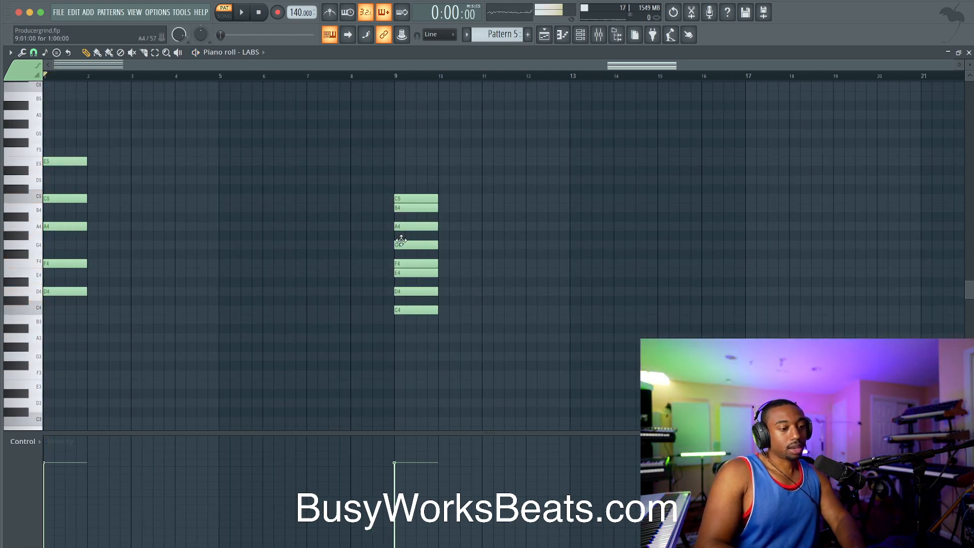
# Insert a stamped 9 chord on G4 in bar 2.
pyautogui.moveTo(417, 324); pyautogui.dragTo(413, 197)
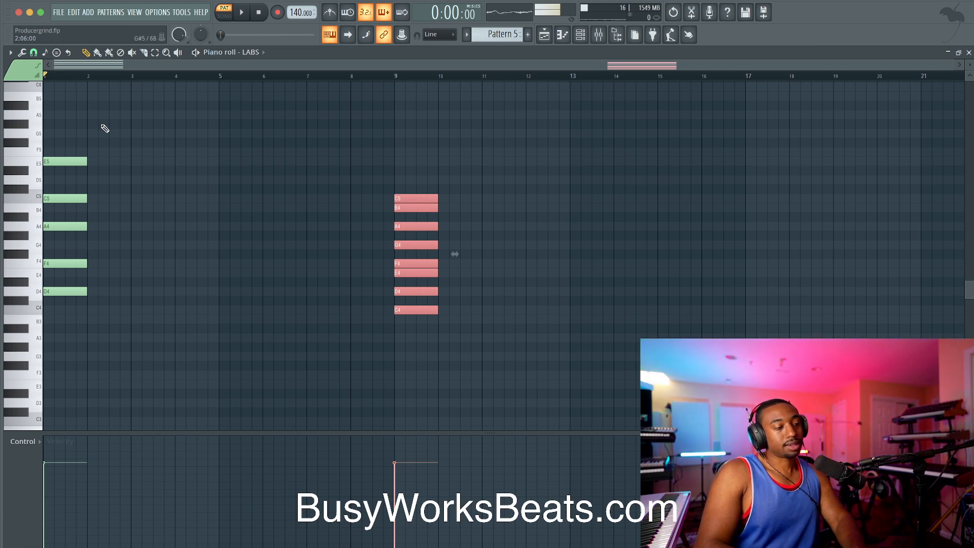
pyautogui.click(44, 52)
pyautogui.moveTo(66, 57)
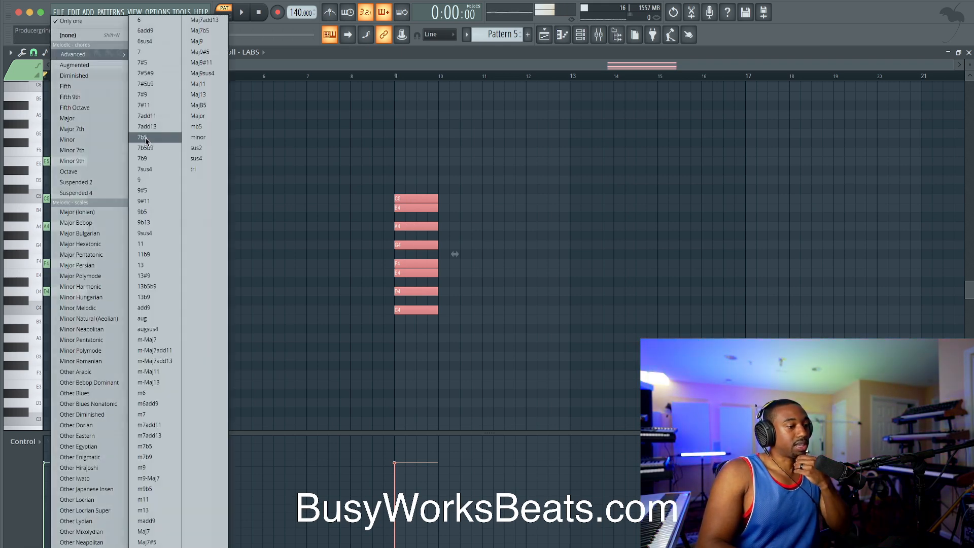
pyautogui.click(148, 179)
pyautogui.moveTo(118, 231); pyautogui.dragTo(90, 250)
pyautogui.scroll(1, 101, 264)
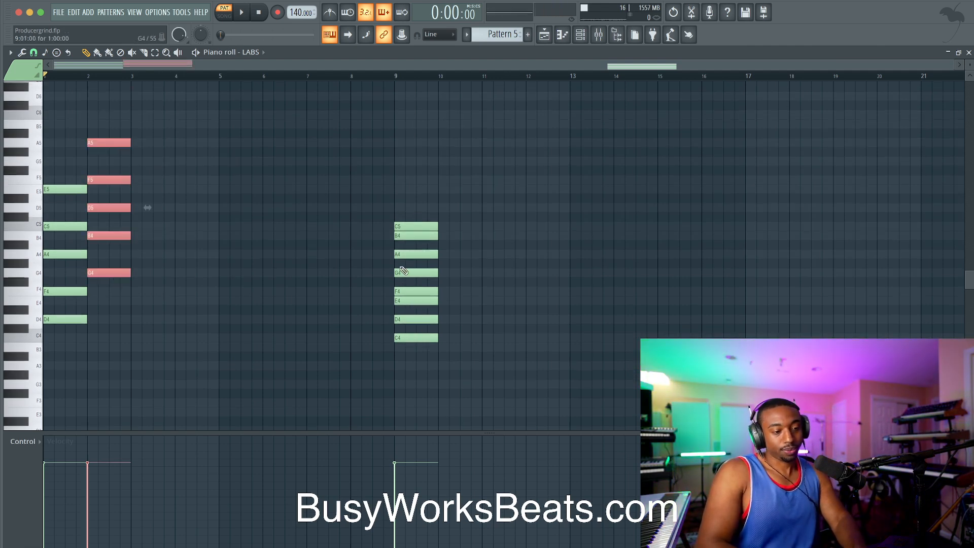
# Examine the tonic chord tones in the bar 9 scale stack and play the chords in bars 1 and 2.
pyautogui.click(414, 338)
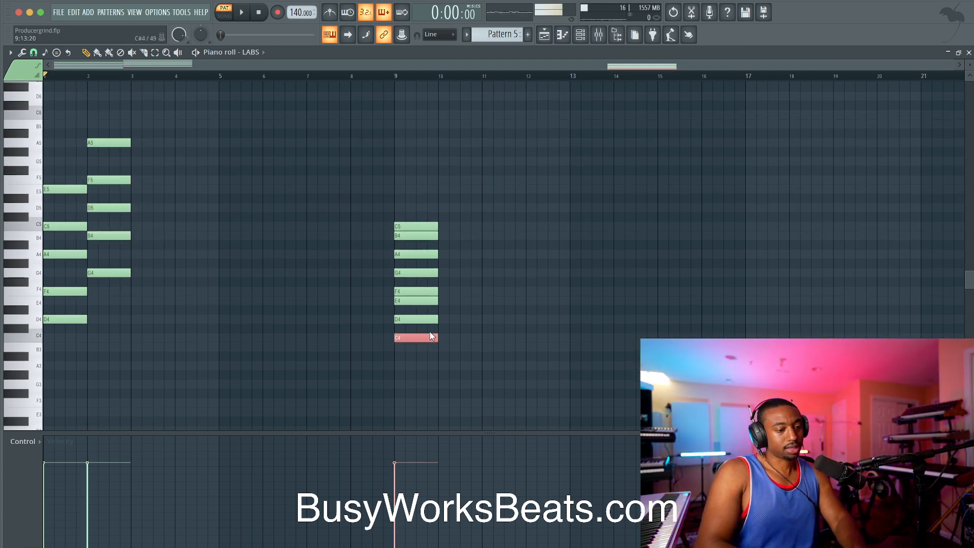
pyautogui.click(431, 302)
pyautogui.click(418, 274)
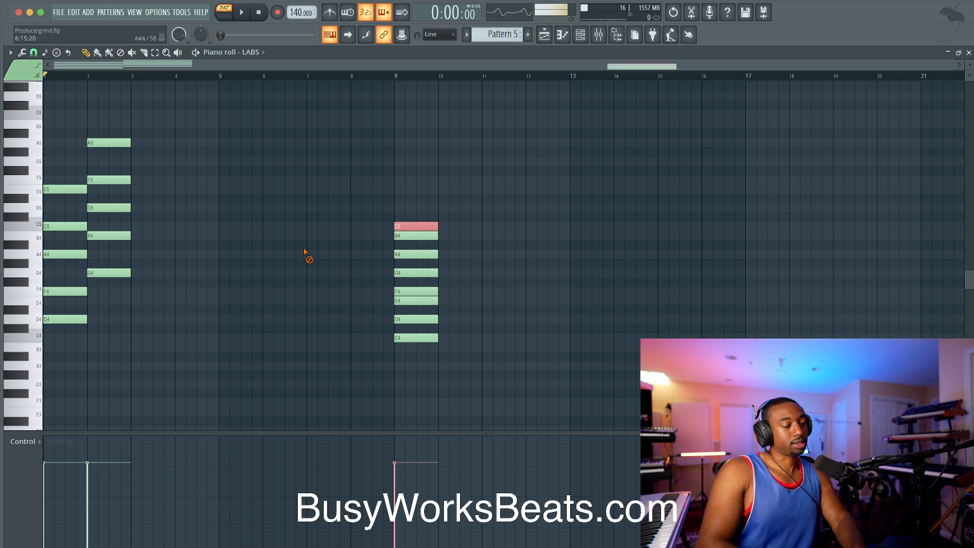
pyautogui.hotkey('ctrl', 'd')
pyautogui.press('space')
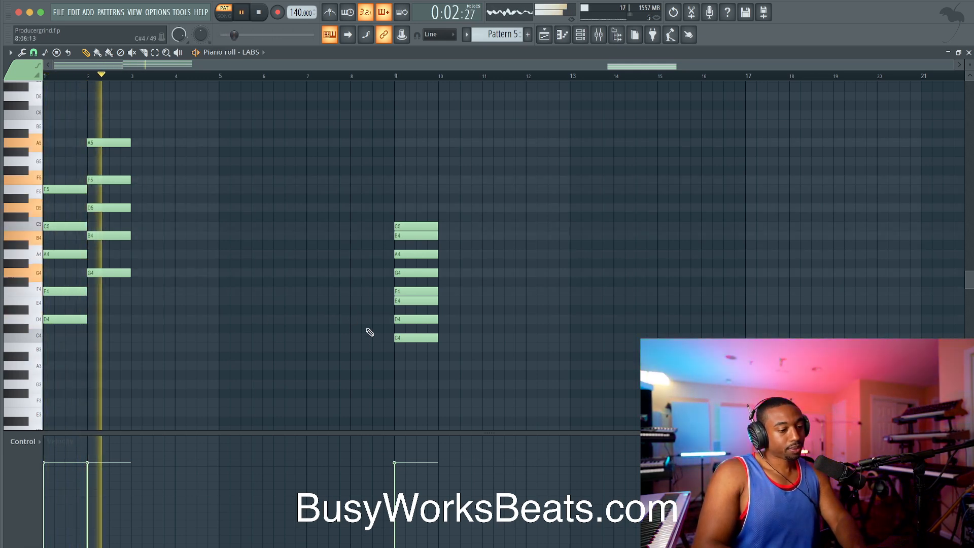
pyautogui.press('space')
# Insert a stamped Maj9 chord on C4 in bar 3.
pyautogui.click(44, 52)
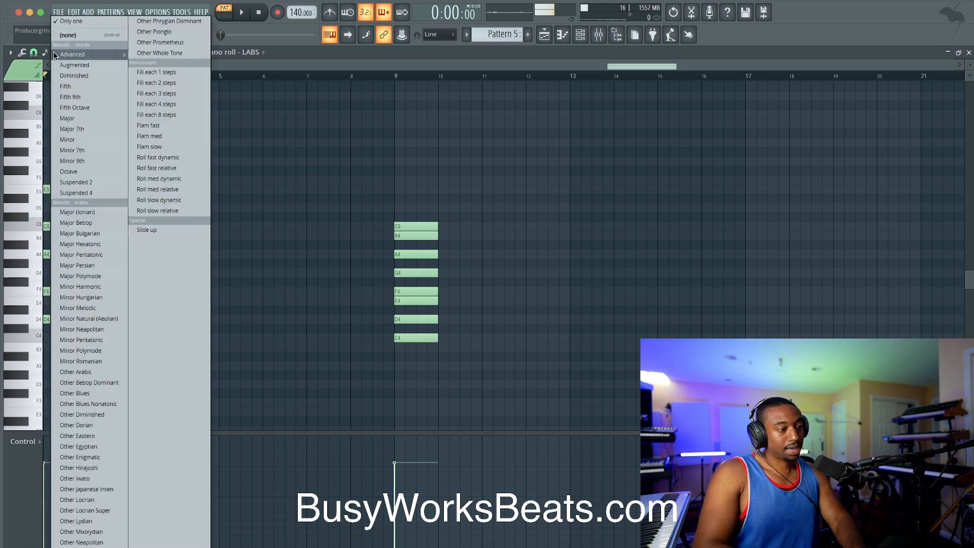
pyautogui.moveTo(72, 54)
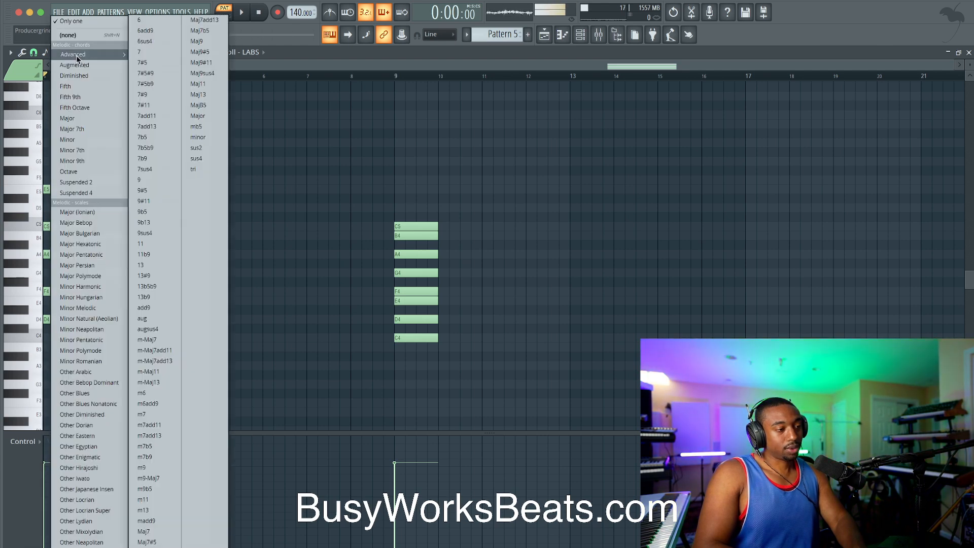
pyautogui.click(157, 125)
pyautogui.moveTo(155, 329); pyautogui.dragTo(135, 343)
pyautogui.click(129, 344)
# Play the progression and lengthen all notes of the bar 3 chord to the start of bar 5.
pyautogui.press('space')
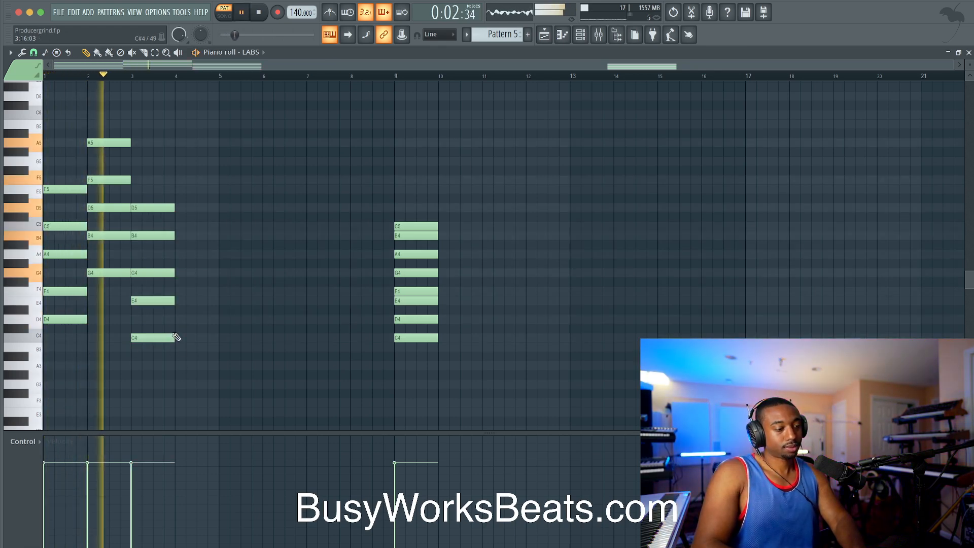
pyautogui.moveTo(175, 337); pyautogui.dragTo(212, 339)
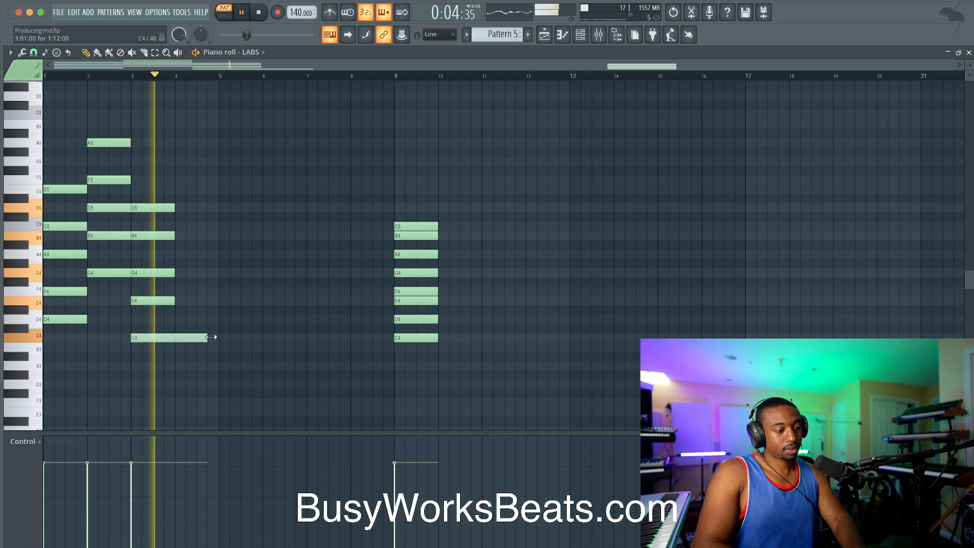
pyautogui.press('space')
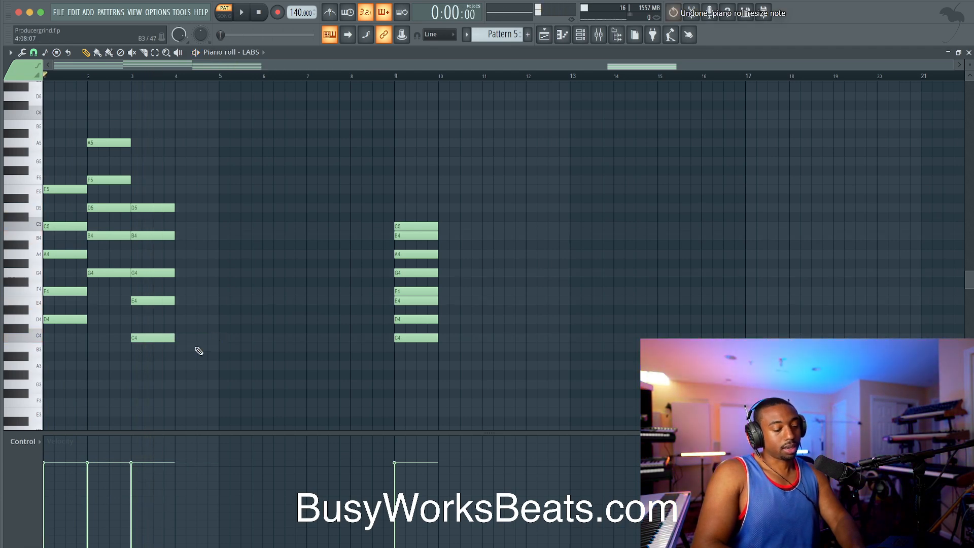
pyautogui.hotkey('ctrl', 'z')
pyautogui.moveTo(175, 337); pyautogui.dragTo(219, 338)
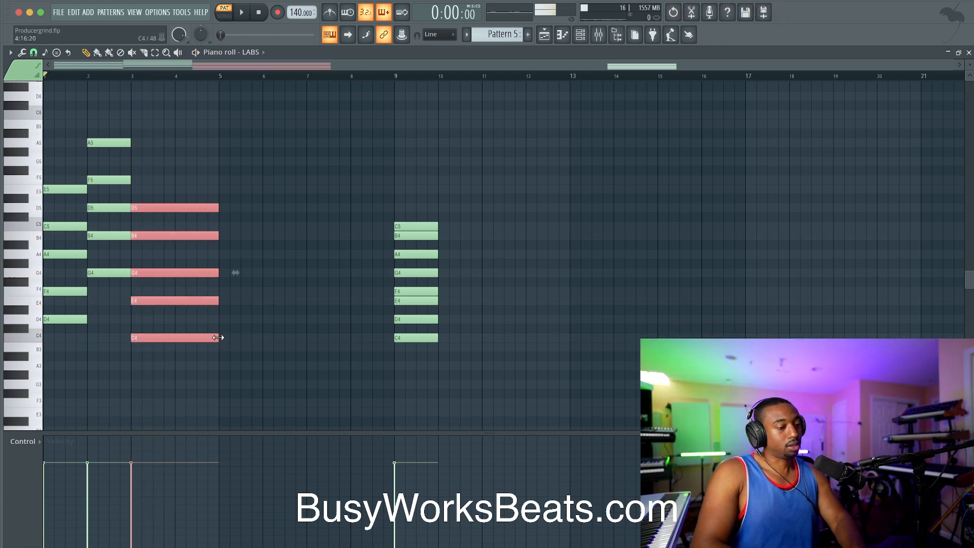
pyautogui.click(230, 349)
# Transpose the whole bar 2 chord down six semitones so its root is C#4.
pyautogui.moveTo(115, 297); pyautogui.dragTo(112, 126)
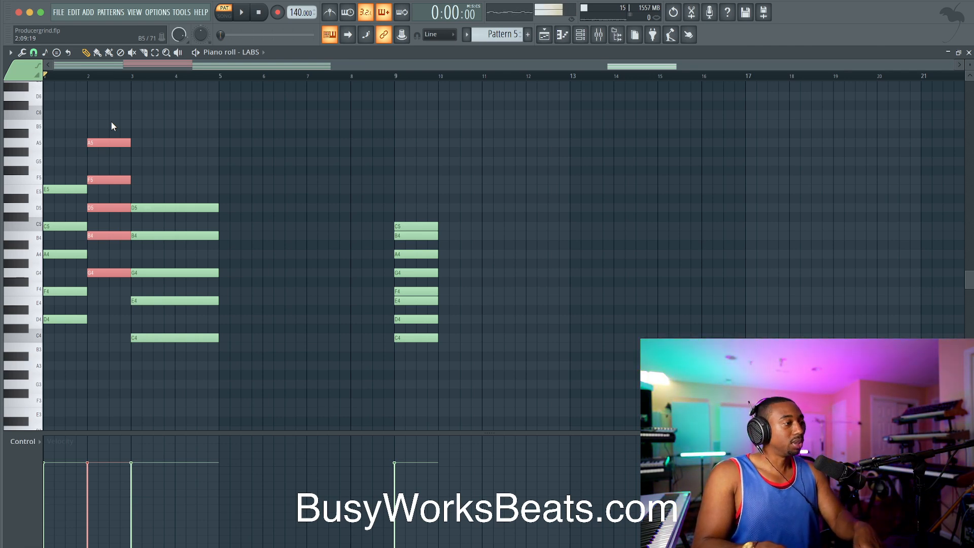
pyautogui.hotkey('shift', 'Down')
pyautogui.hotkey('shift', 'Down')
pyautogui.hotkey('shift', 'Down')
pyautogui.hotkey('shift', 'Down')
pyautogui.hotkey('shift', 'Down')
pyautogui.hotkey('shift', 'Down')
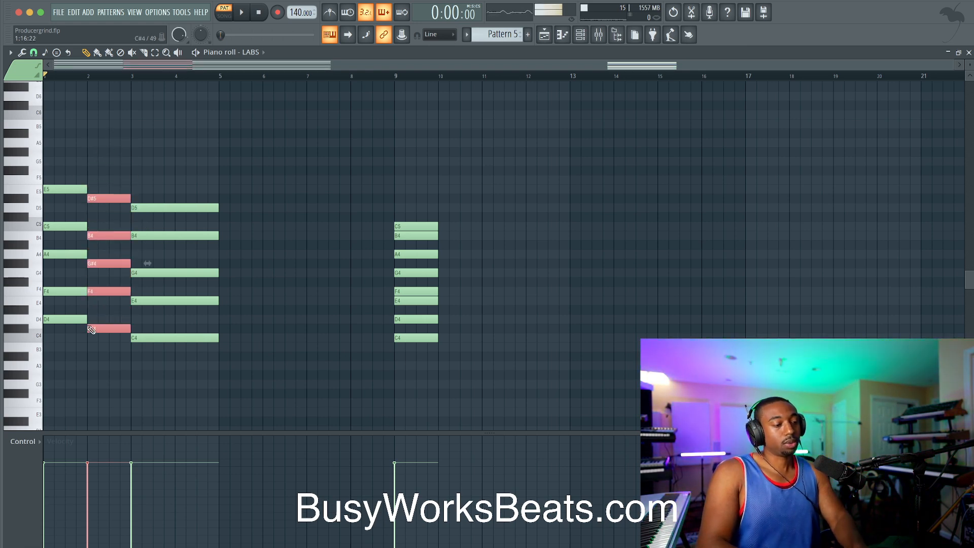
# Examine how the root notes move across the three chords starting in bars 1, 2 and 3.
pyautogui.scroll(2, 91, 330)
pyautogui.moveTo(132, 337); pyautogui.dragTo(220, 348)
pyautogui.hscroll(-1, 227, 350)
pyautogui.click(255, 258)
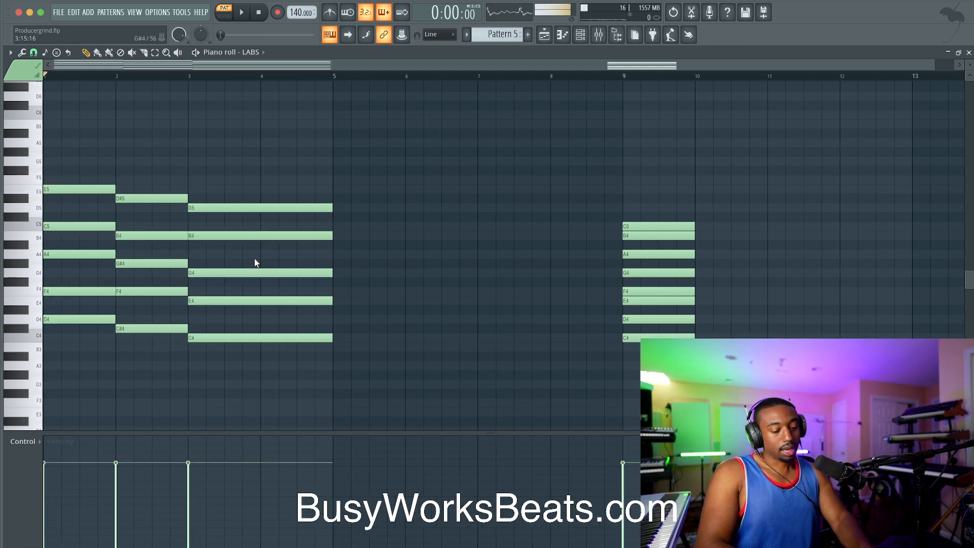
pyautogui.click(121, 328)
pyautogui.moveTo(83, 315); pyautogui.dragTo(288, 354)
pyautogui.click(267, 391)
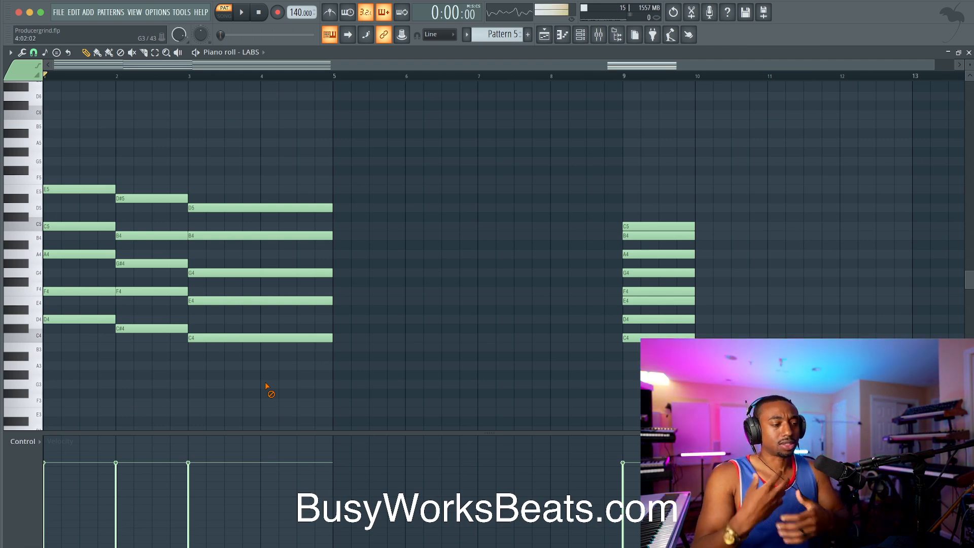
pyautogui.moveTo(265, 388); pyautogui.dragTo(56, 328)
pyautogui.click(138, 360)
pyautogui.moveTo(218, 362); pyautogui.dragTo(92, 326)
# Play the progression with the C#4-rooted chord in bar 2.
pyautogui.press('space')
pyautogui.scroll(-1, 127, 332)
pyautogui.scroll(1, 174, 294)
pyautogui.click(183, 367)
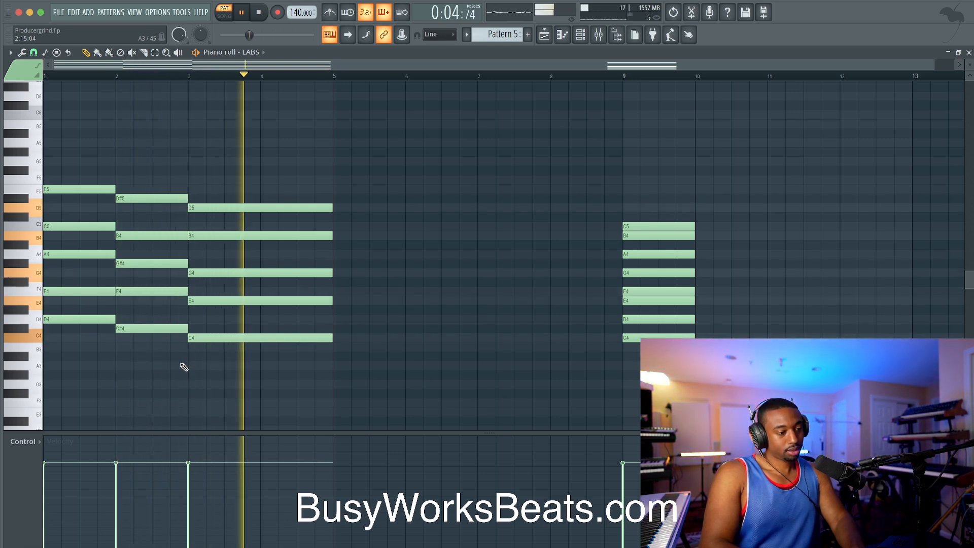
pyautogui.press('space')
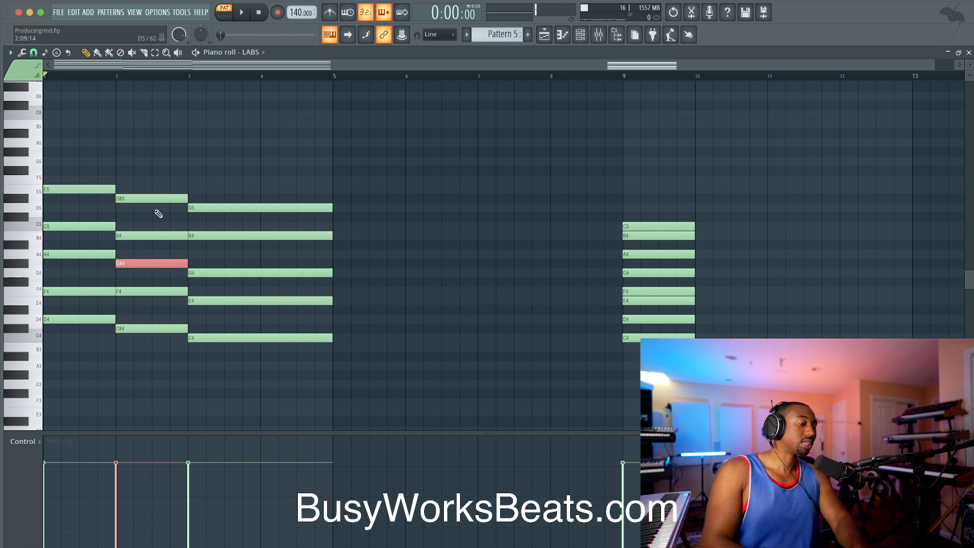
# Raise the G#4 and D#5 notes of the bar 2 chord one semitone to A4 and E5.
pyautogui.keyDown('ctrl'); pyautogui.click(146, 198); pyautogui.keyUp('ctrl')
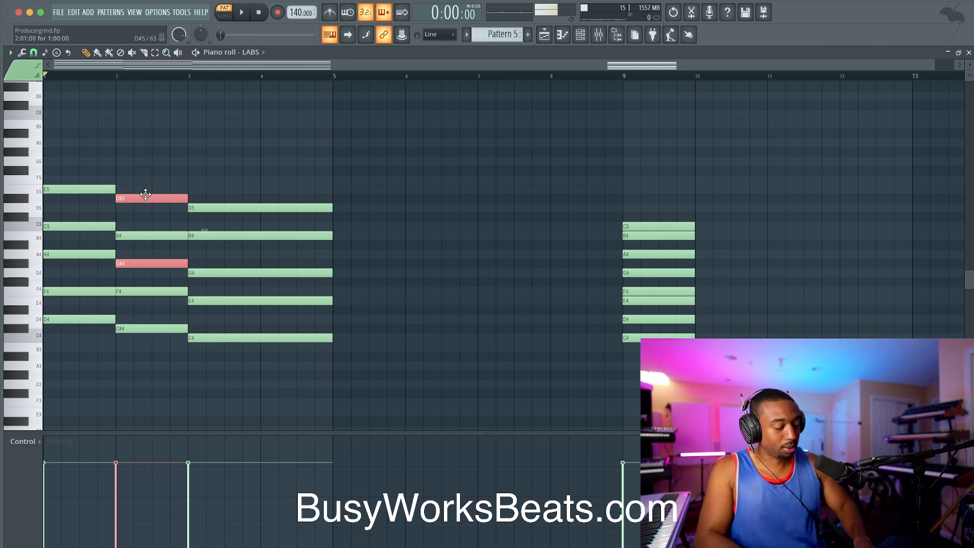
pyautogui.hotkey('shift', 'Up')
pyautogui.click(153, 218)
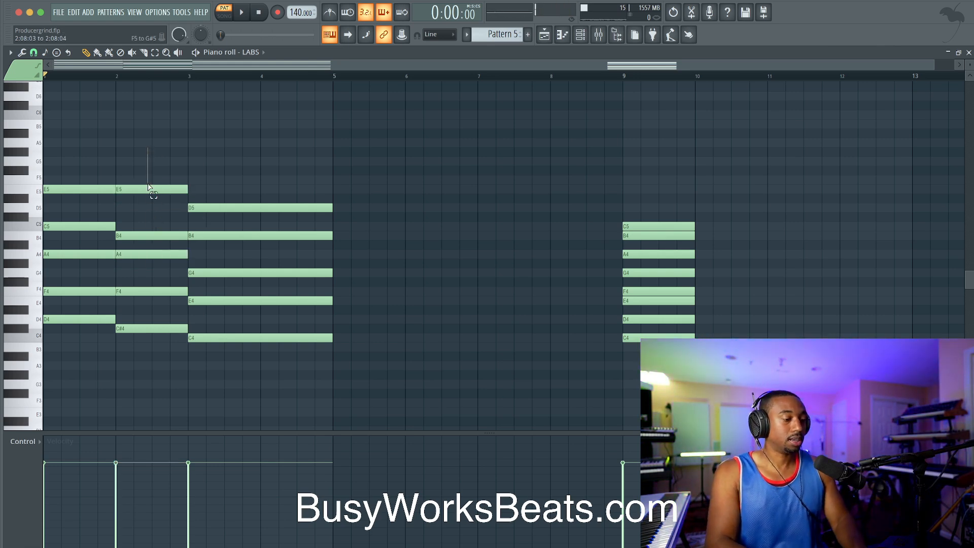
pyautogui.moveTo(148, 150); pyautogui.dragTo(148, 376)
pyautogui.click(139, 369)
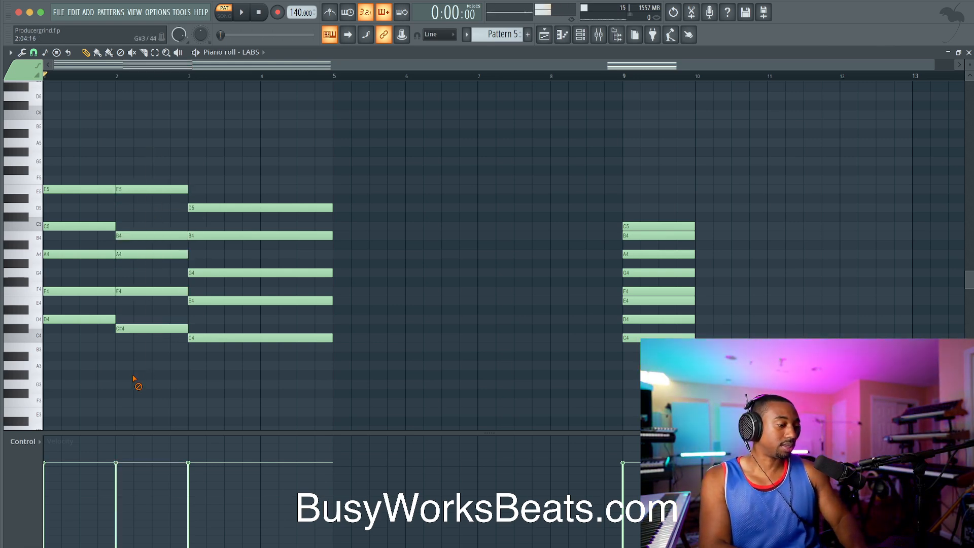
# Play the revised progression and set a looping time selection from bar 1 to the start of bar 5.
pyautogui.press('space')
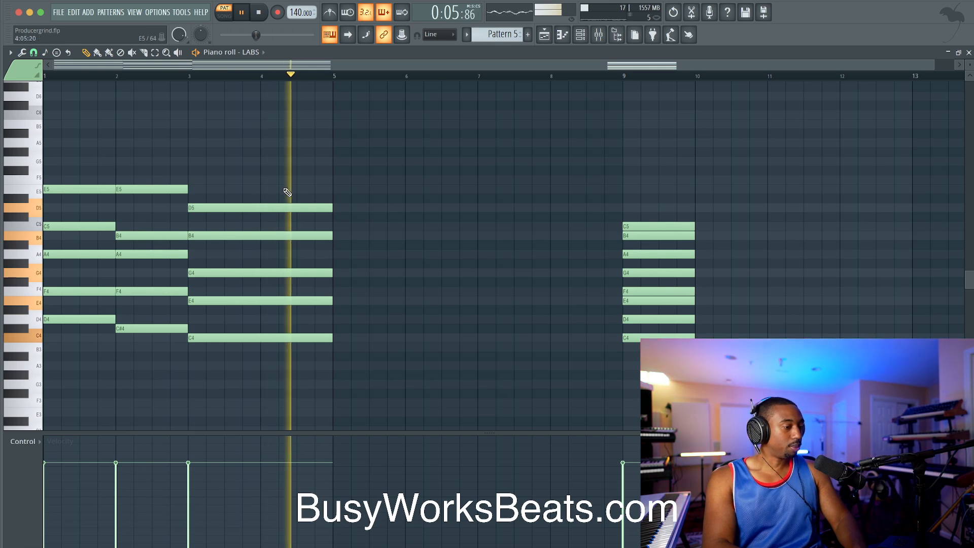
pyautogui.press('space')
pyautogui.press('space')
pyautogui.moveTo(333, 76); pyautogui.dragTo(45, 76)
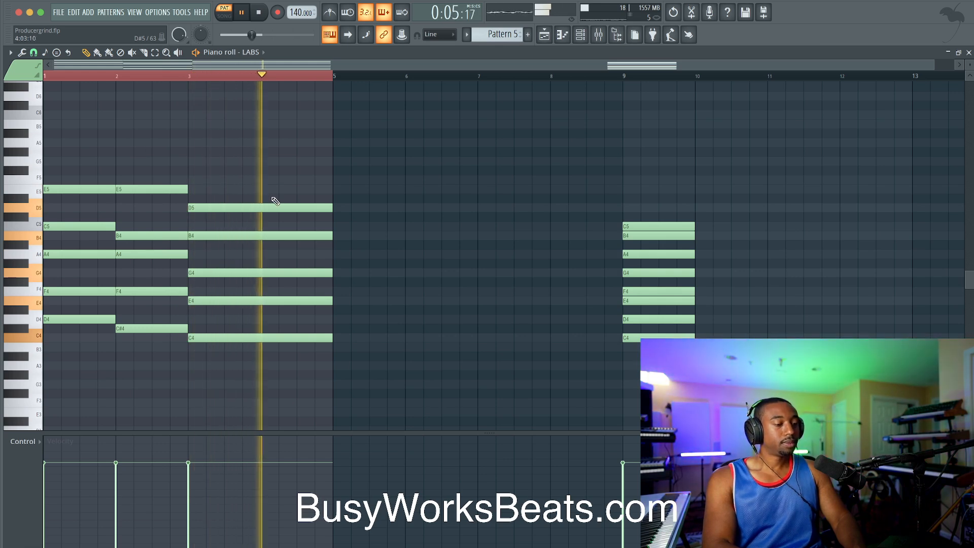
pyautogui.press('space')
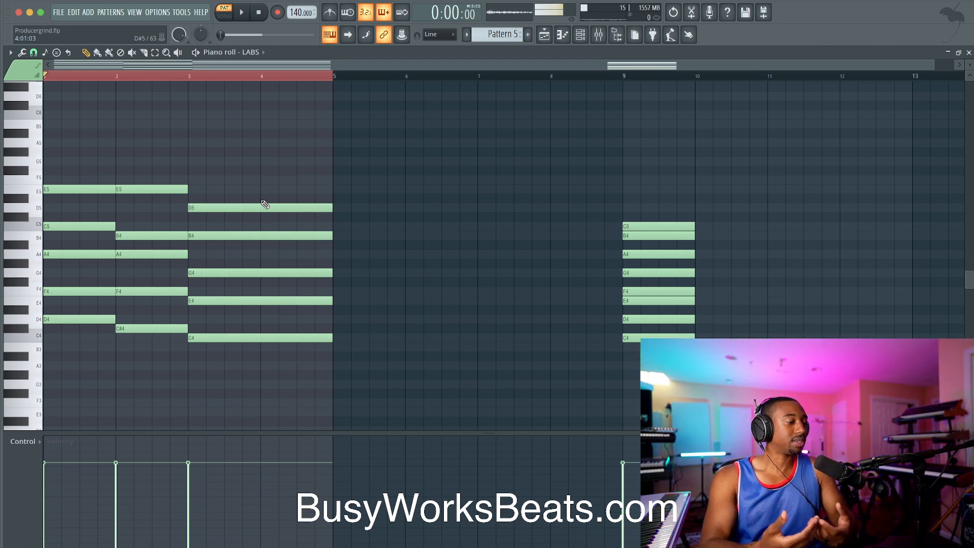
pyautogui.scroll(3, 264, 204)
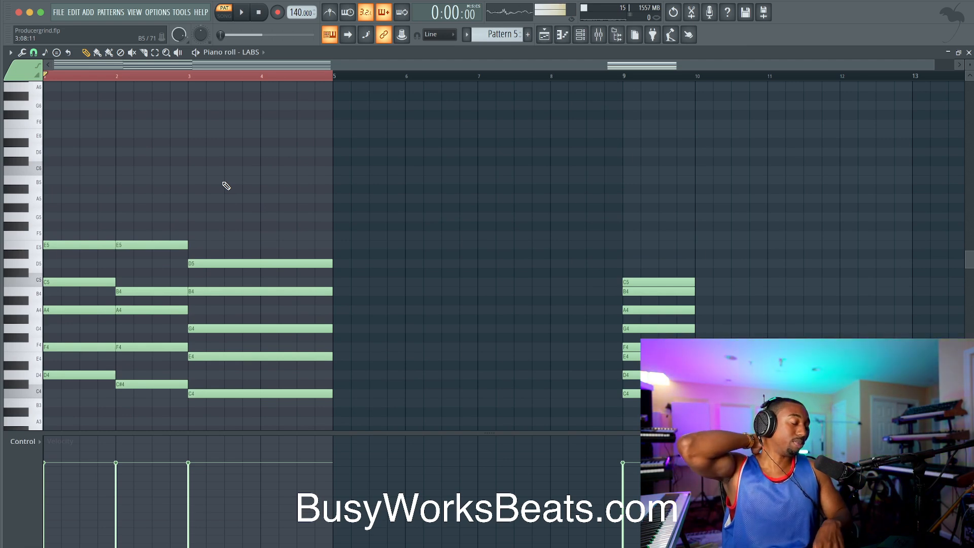
pyautogui.scroll(-2, 226, 186)
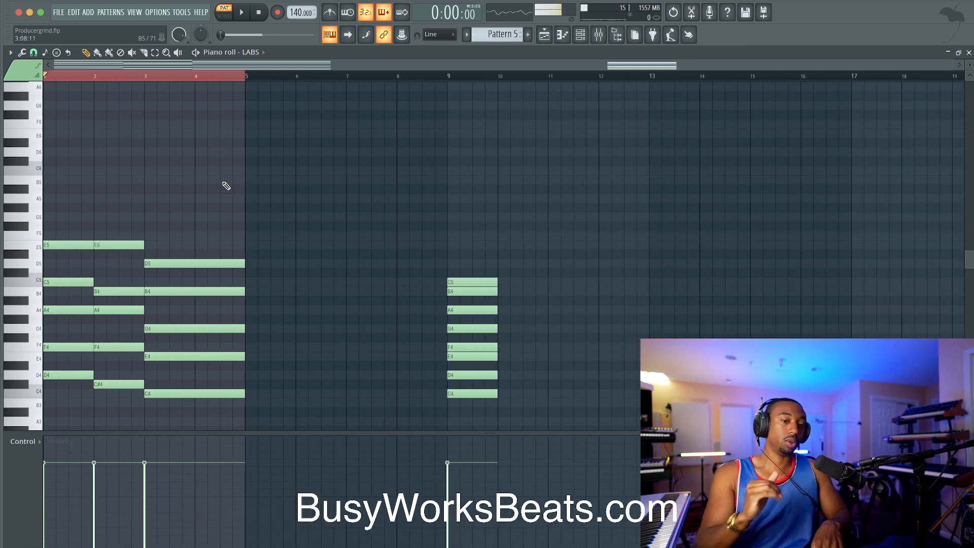
pyautogui.scroll(-4, 226, 186)
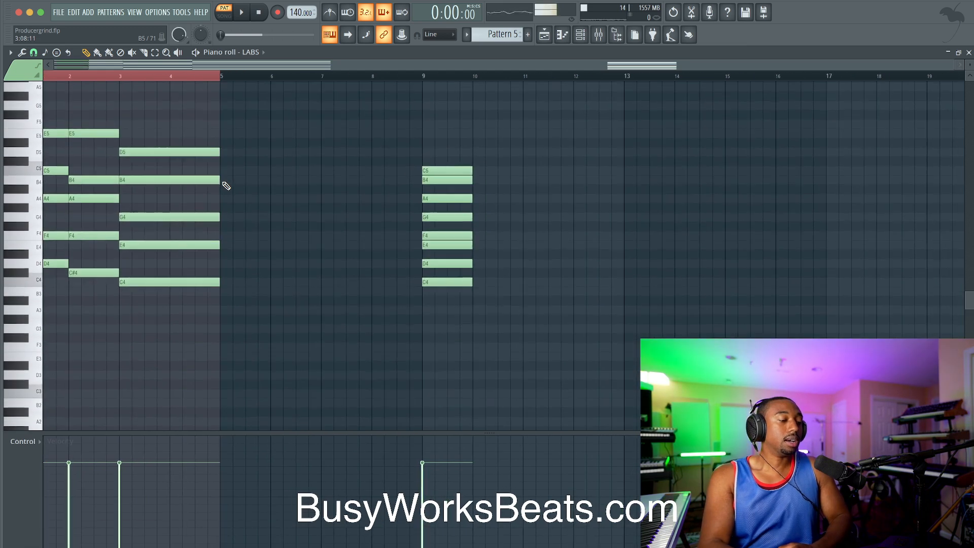
# Clear the time selection and select all notes of the three chords in bars 1 to 4.
pyautogui.click(195, 77)
pyautogui.moveTo(220, 136); pyautogui.dragTo(17, 342)
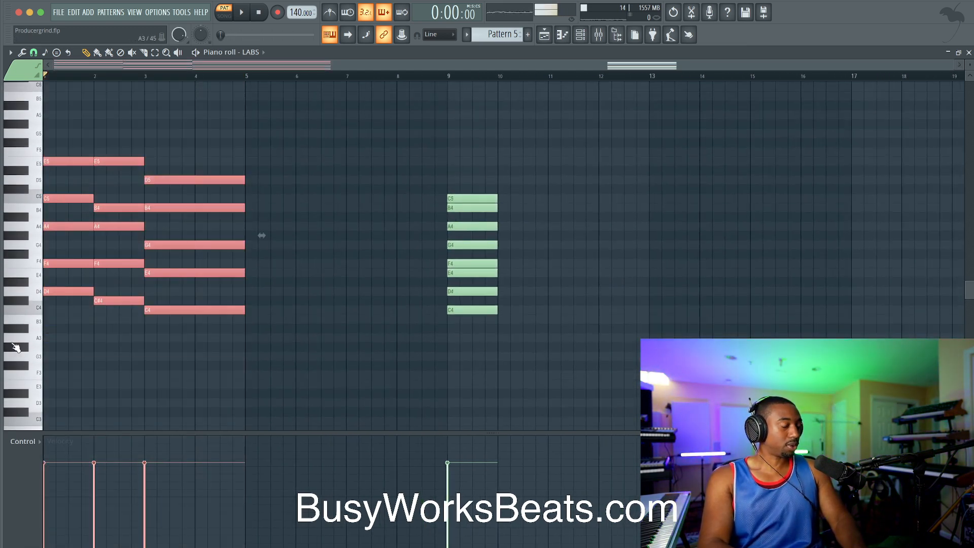
pyautogui.scroll(-3, 101, 351)
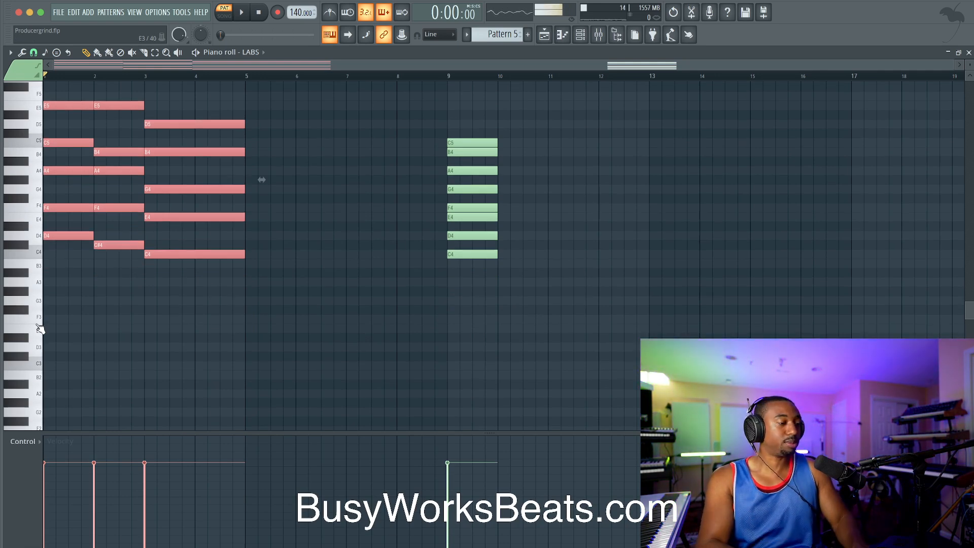
pyautogui.scroll(7, 39, 329)
pyautogui.scroll(3, 61, 172)
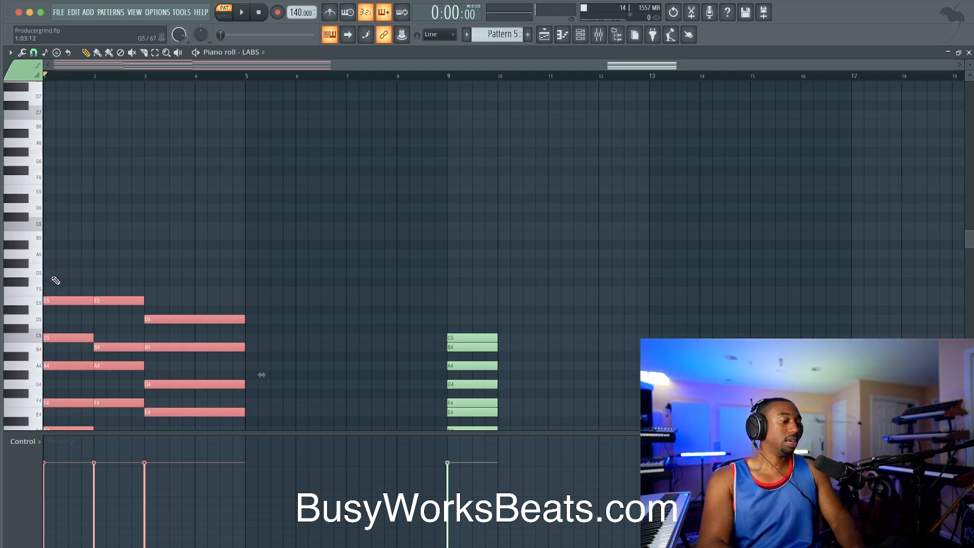
pyautogui.scroll(-3, 61, 233)
# Single out the five stacked notes of the bar 1 chord for examination.
pyautogui.moveTo(60, 223); pyautogui.dragTo(57, 405)
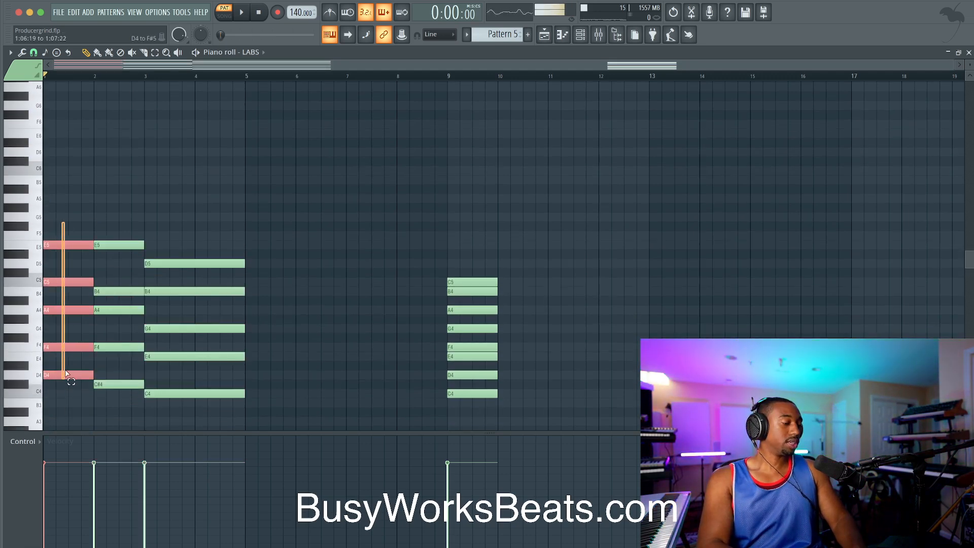
pyautogui.moveTo(65, 372); pyautogui.dragTo(63, 376)
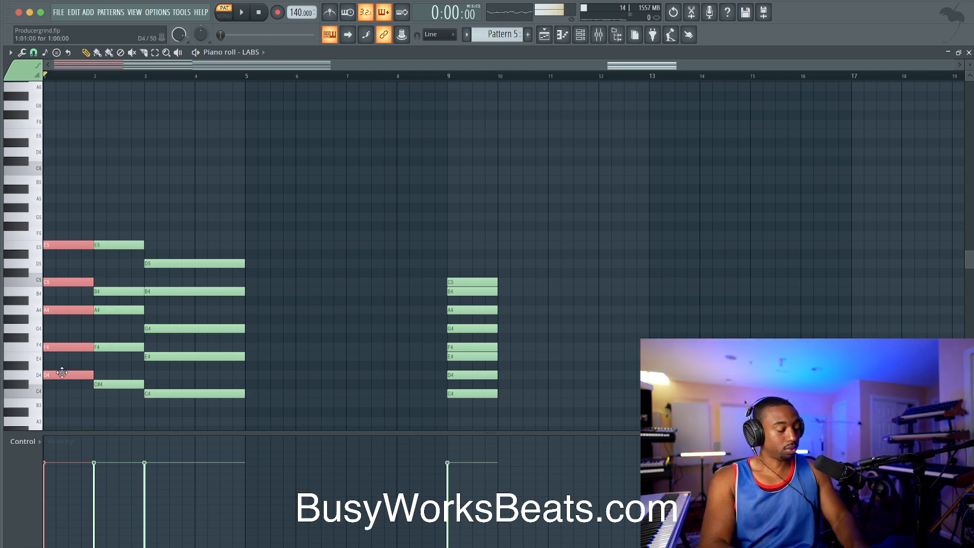
pyautogui.click(62, 373)
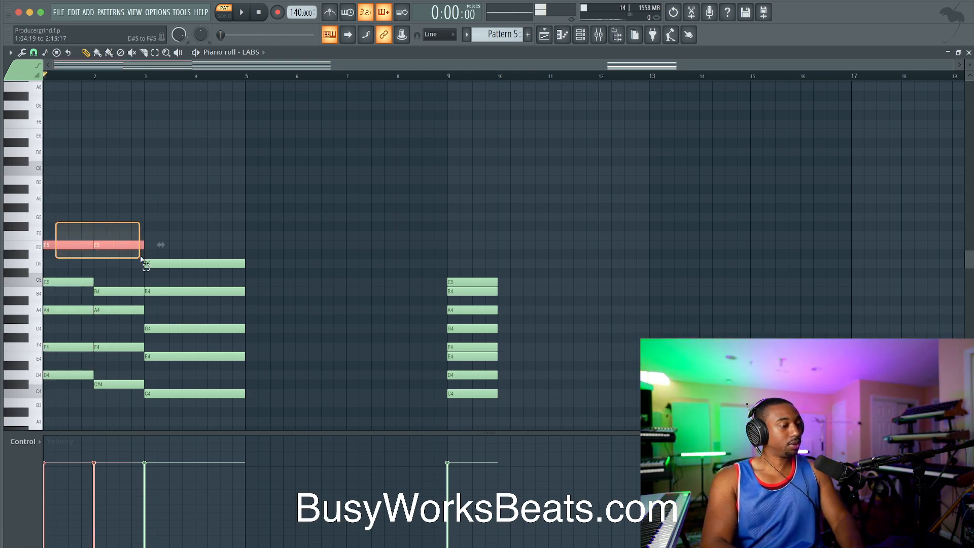
# Select the top notes of the three chords, audition E5 and D5, and play the progression.
pyautogui.moveTo(99, 250); pyautogui.dragTo(195, 275)
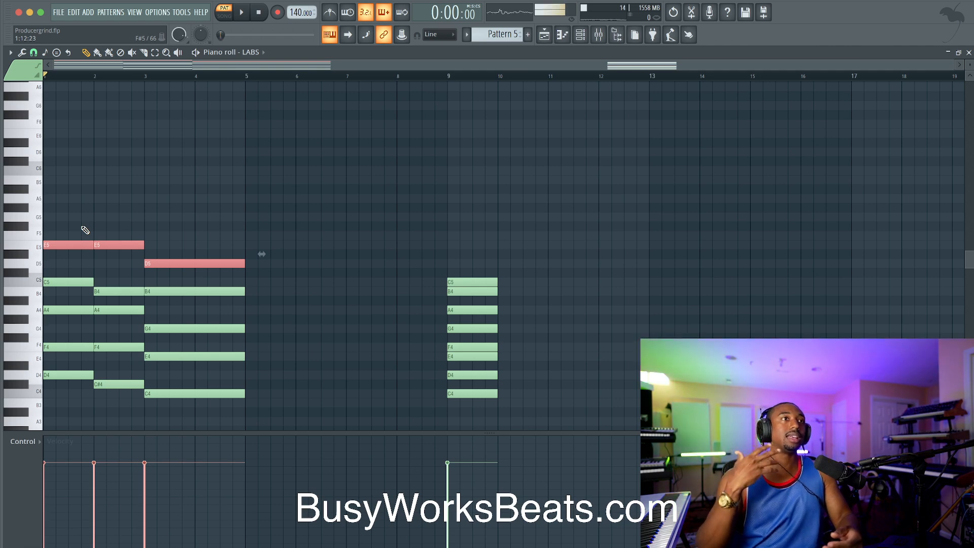
pyautogui.click(39, 248)
pyautogui.click(39, 264)
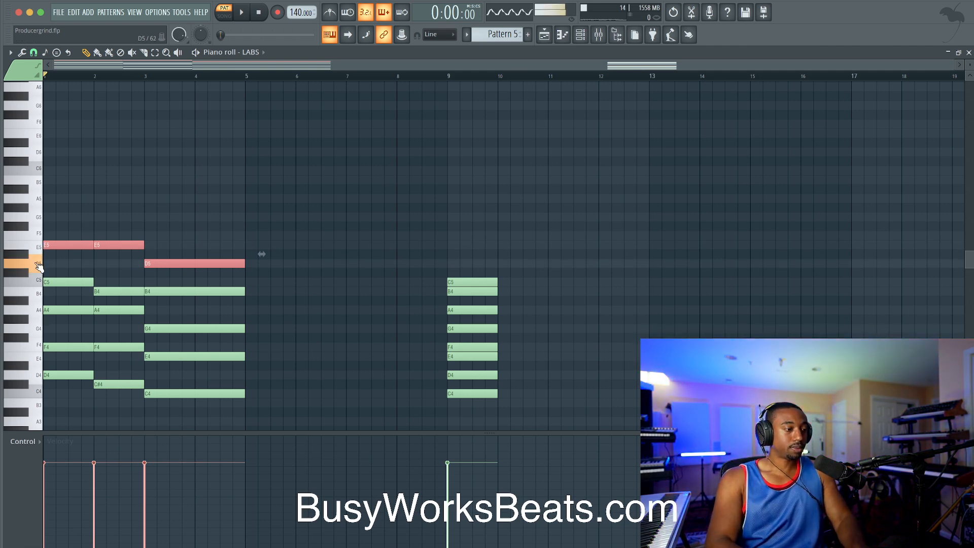
pyautogui.press('space')
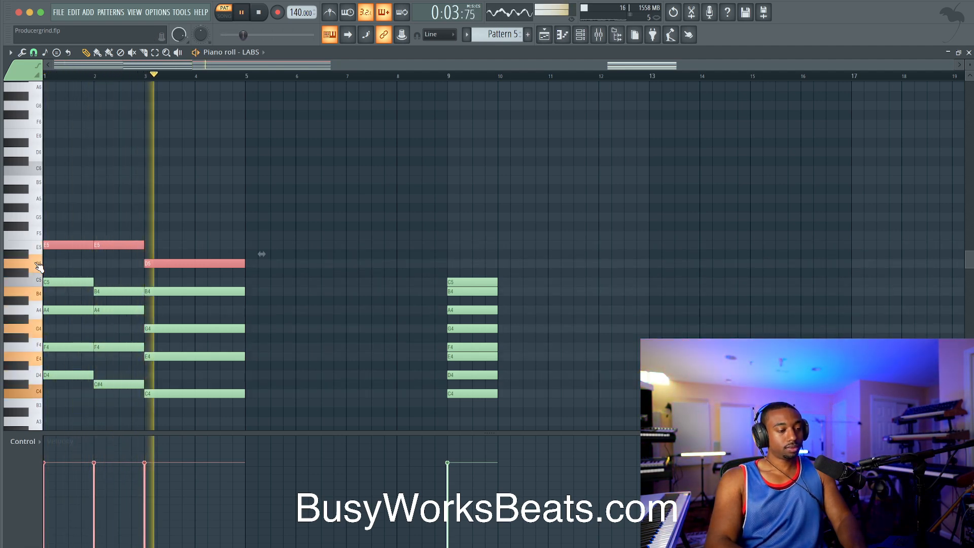
pyautogui.press('space')
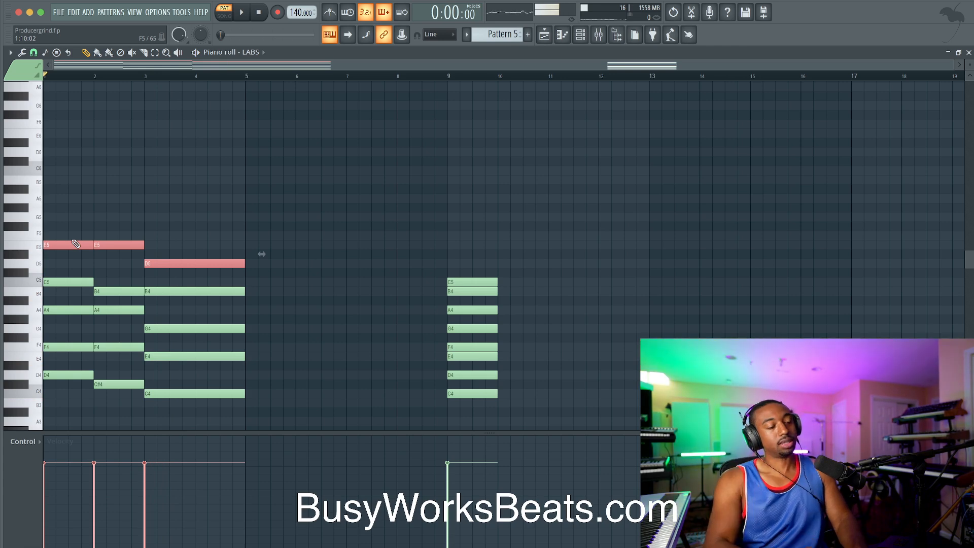
# Add an E6 melody note at the start of bar 1, above the first chord, with a length of half a bar.
pyautogui.scroll(3, 72, 236)
pyautogui.moveTo(56, 218)
pyautogui.mouseDown()
pyautogui.moveTo(26, 226)
pyautogui.moveTo(66, 219)
pyautogui.moveTo(42, 219)
pyautogui.moveTo(59, 223)
pyautogui.mouseUp()
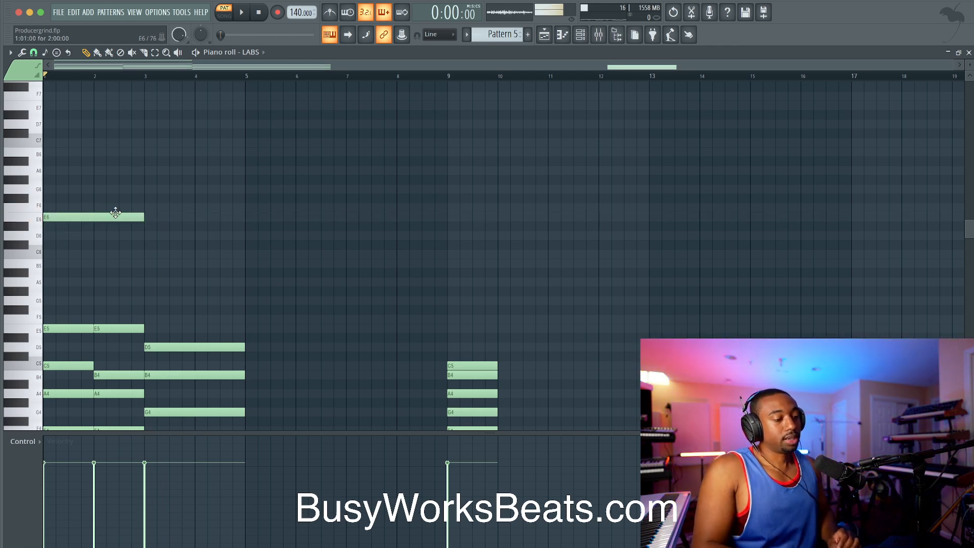
pyautogui.click(142, 215)
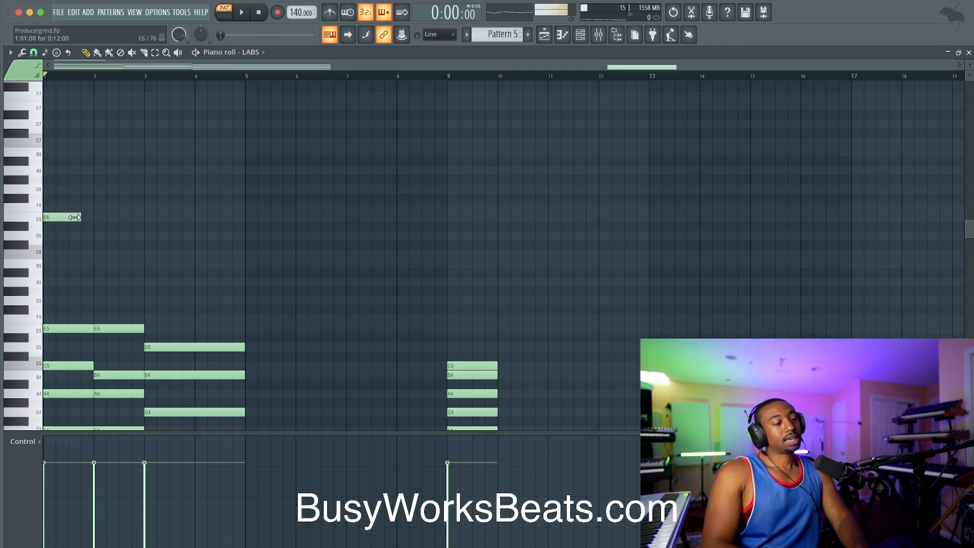
pyautogui.scroll(-5, 87, 266)
pyautogui.moveTo(76, 218); pyautogui.dragTo(72, 377)
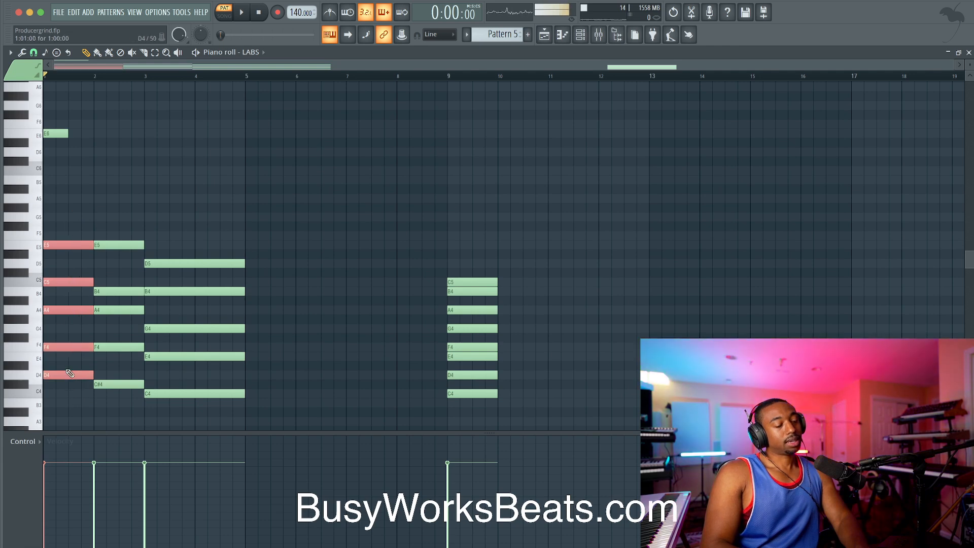
pyautogui.moveTo(55, 212); pyautogui.dragTo(86, 233)
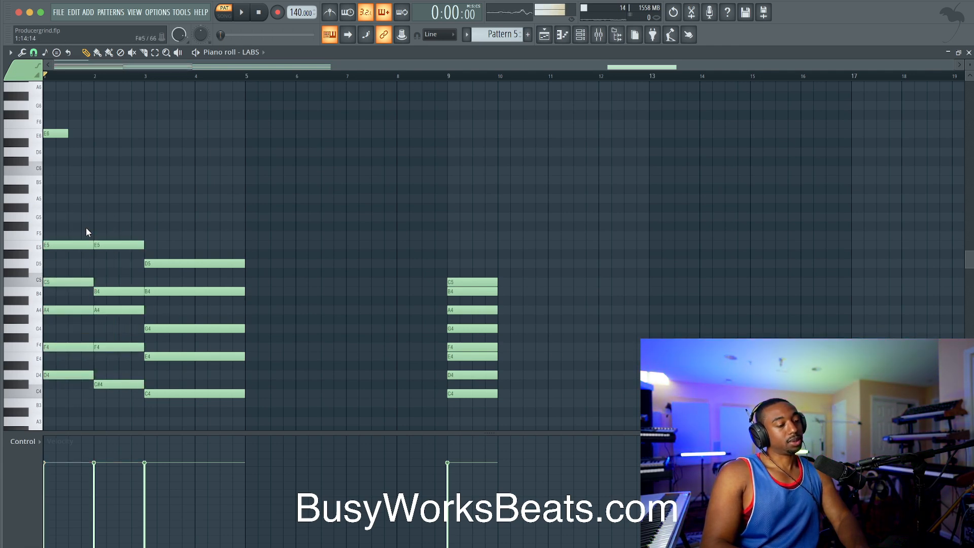
pyautogui.scroll(3, 80, 170)
pyautogui.moveTo(68, 189); pyautogui.dragTo(87, 190)
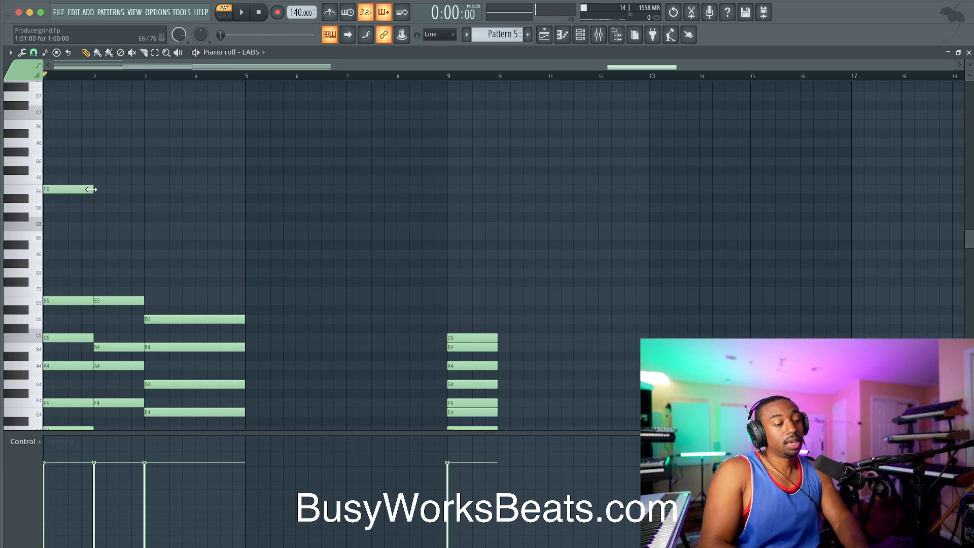
pyautogui.moveTo(91, 190); pyautogui.dragTo(70, 188)
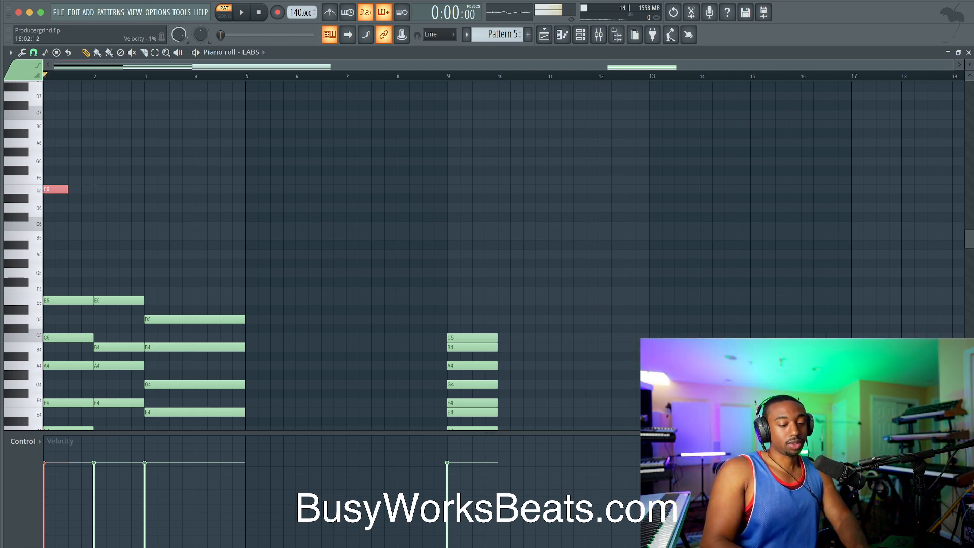
# Check the Chord Resolution table, and single out the bar 1 chord and its root note D4.
pyautogui.press('super+Tab')
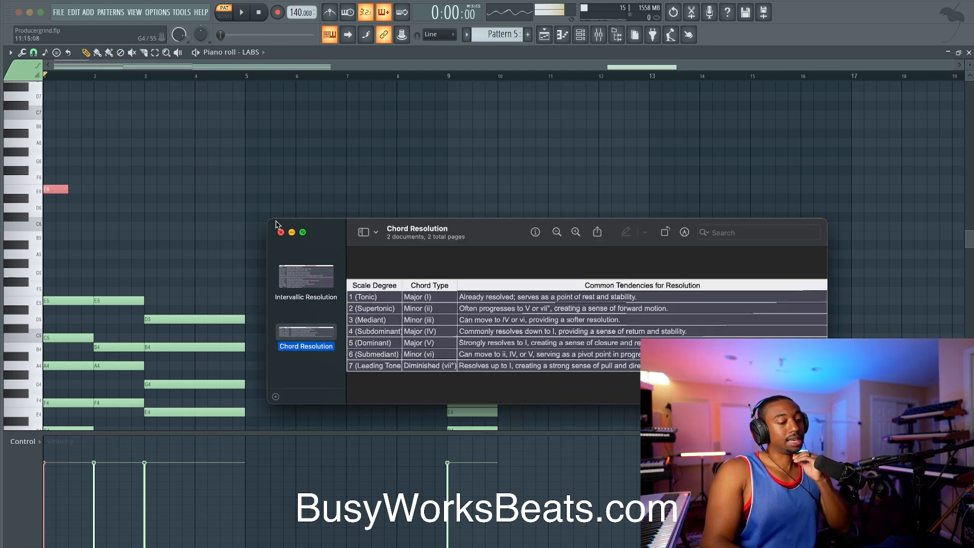
pyautogui.click(167, 212)
pyautogui.scroll(-3, 137, 218)
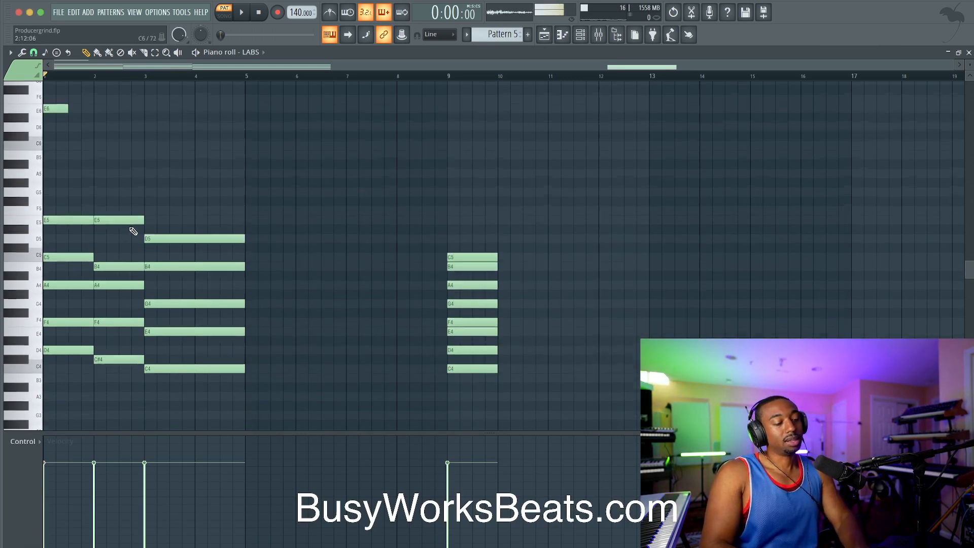
pyautogui.moveTo(84, 343); pyautogui.dragTo(68, 204)
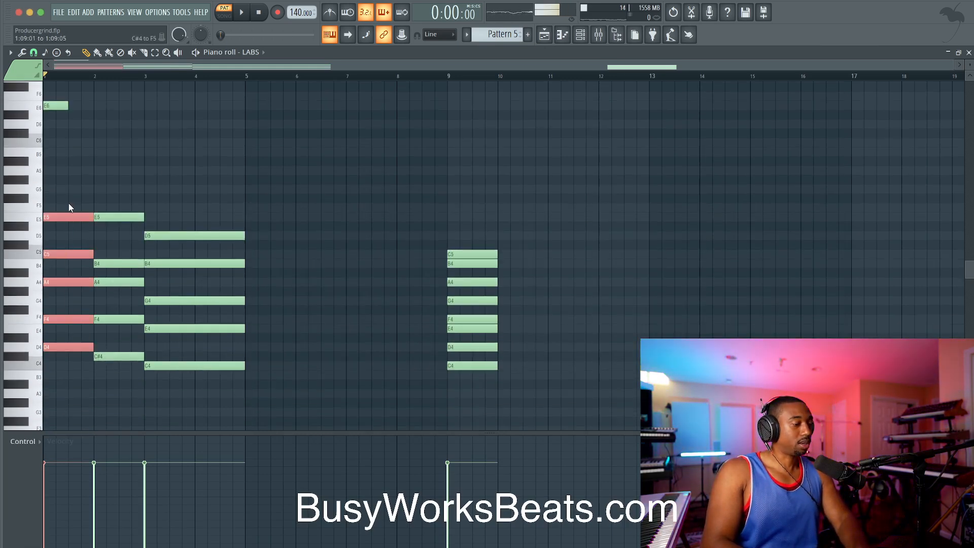
pyautogui.keyDown('ctrl'); pyautogui.click(76, 349); pyautogui.keyUp('ctrl')
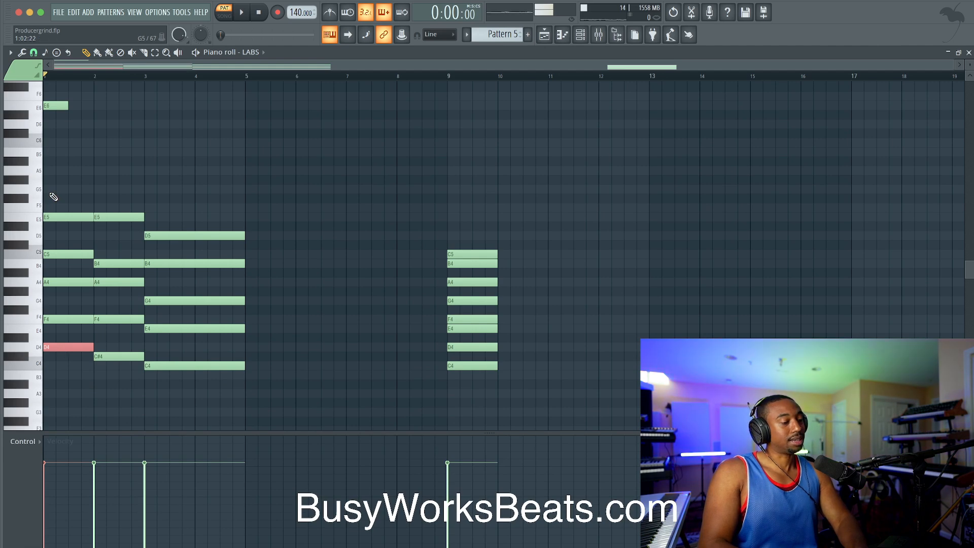
# Consult the Intervallic Resolution table for how the E6 melody note can resolve over the bar 1 chord.
pyautogui.scroll(2, 54, 197)
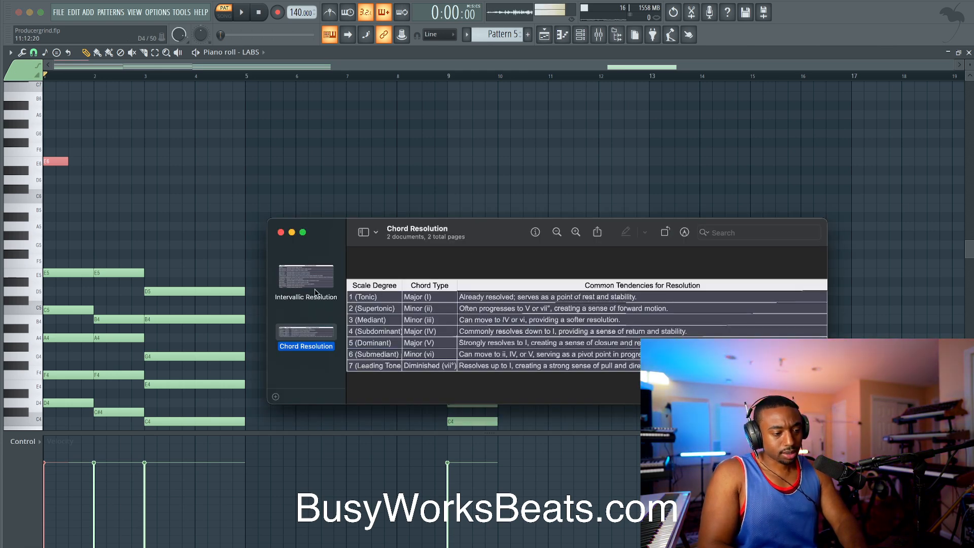
pyautogui.click(320, 292)
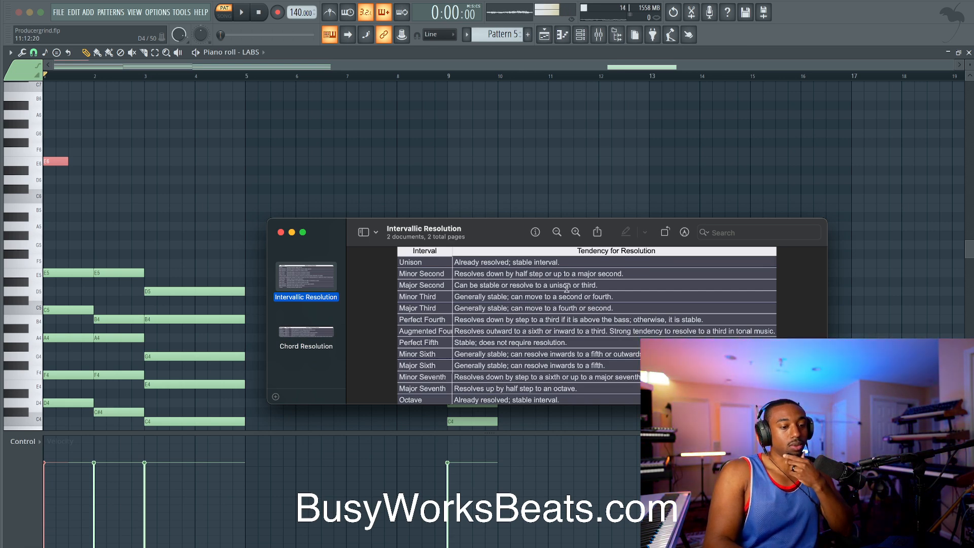
pyautogui.click(178, 207)
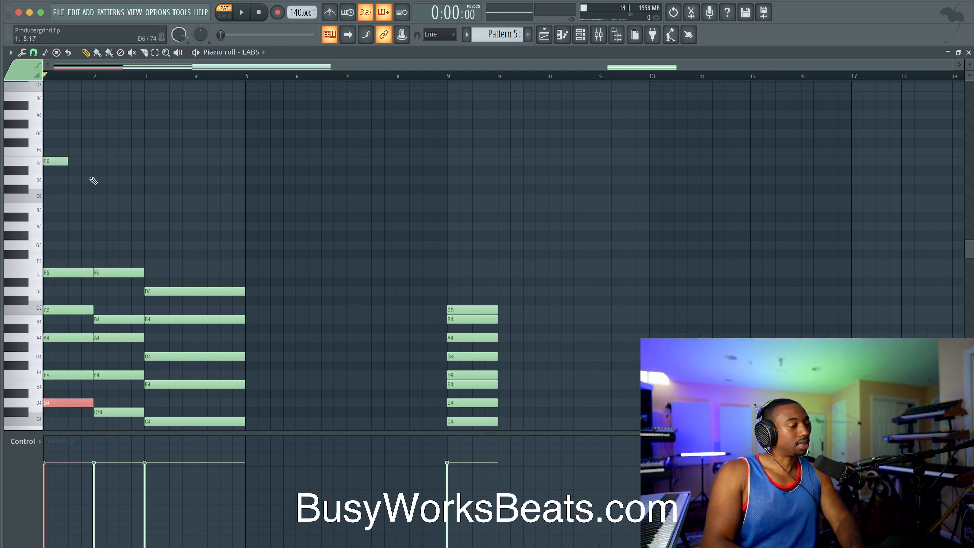
# Add a half-bar F6 melody note directly after the E6 in bar 1 and play it over the chord.
pyautogui.click(77, 154)
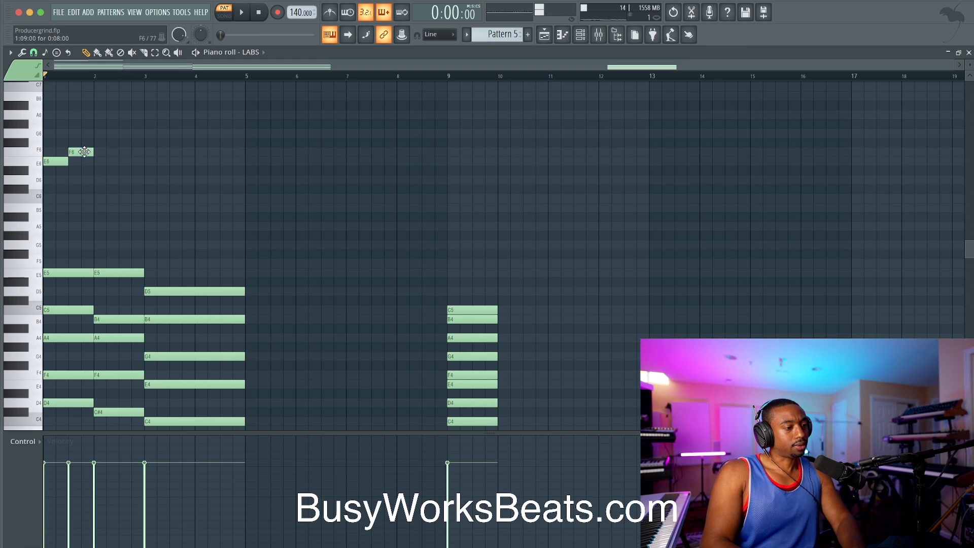
pyautogui.press('space')
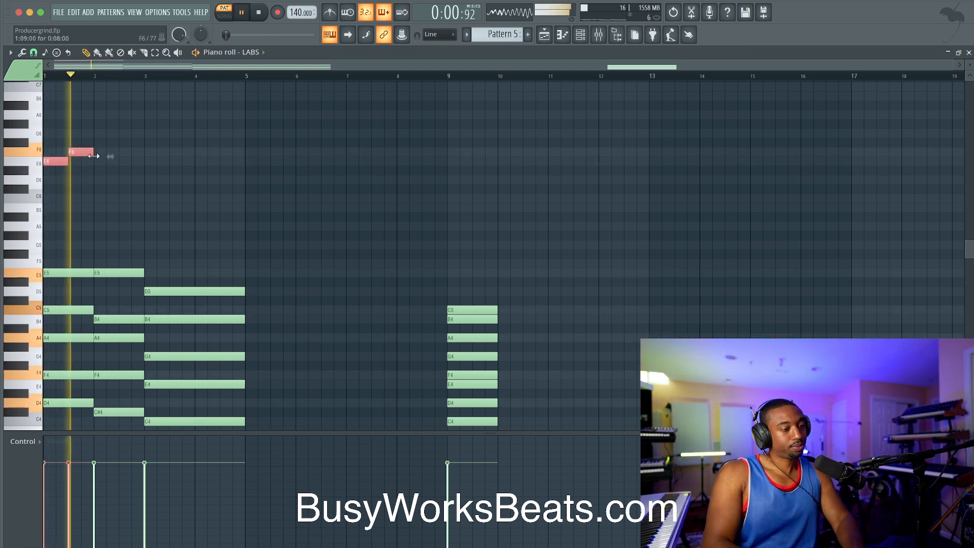
pyautogui.rightClick(82, 194)
pyautogui.press('space')
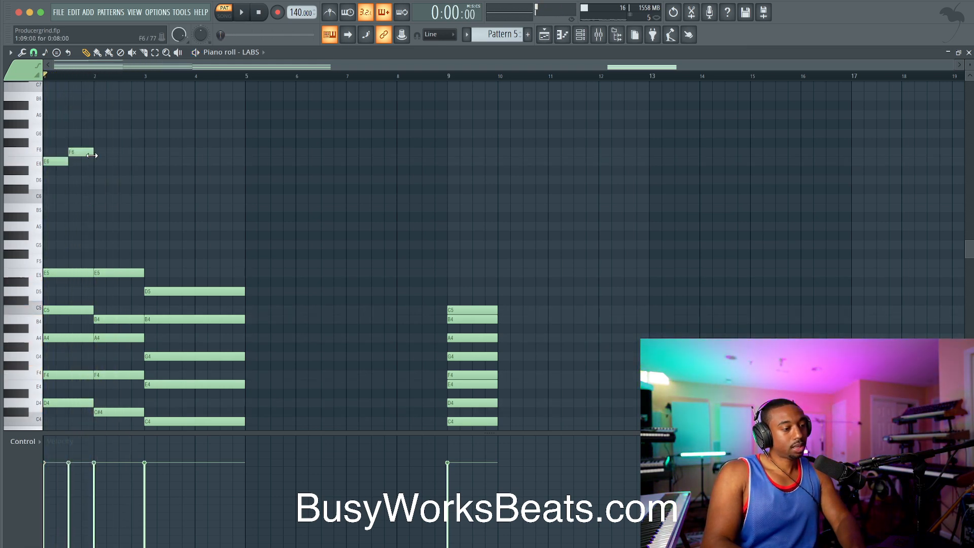
# Try the F6 melody note a quarter bar later while playing the progression.
pyautogui.press('space')
pyautogui.press('space')
pyautogui.press('space')
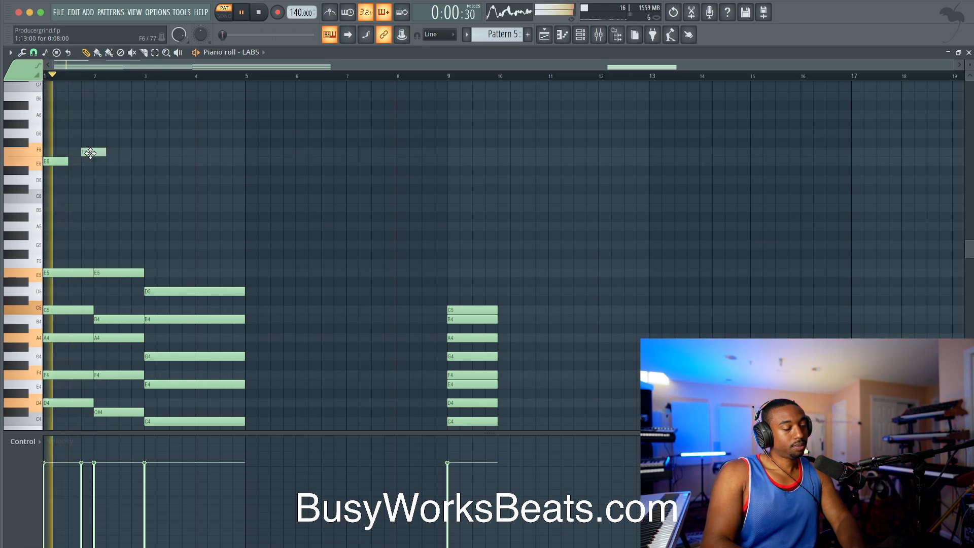
pyautogui.press('space')
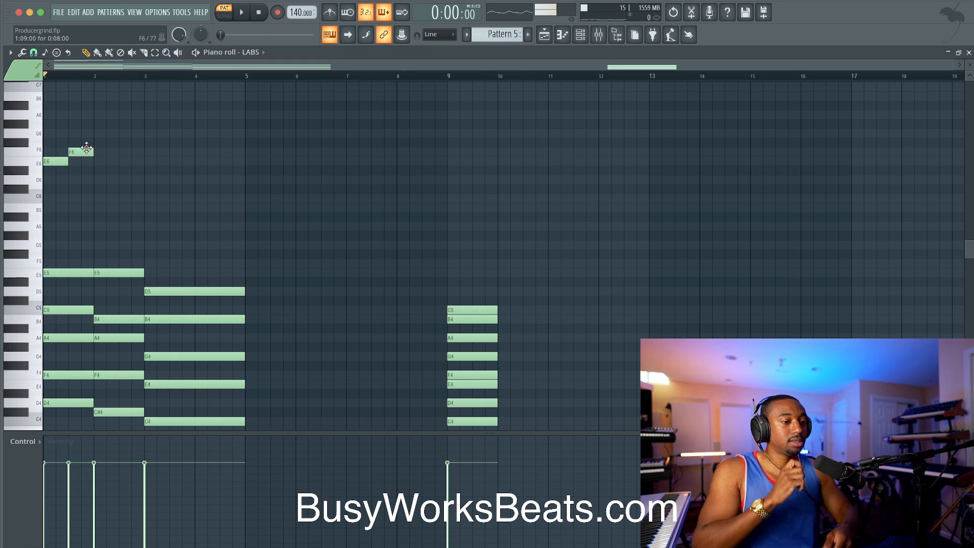
# Extend the F6 note to the start of bar 3 and add a half-bar D6 note there.
pyautogui.press('space')
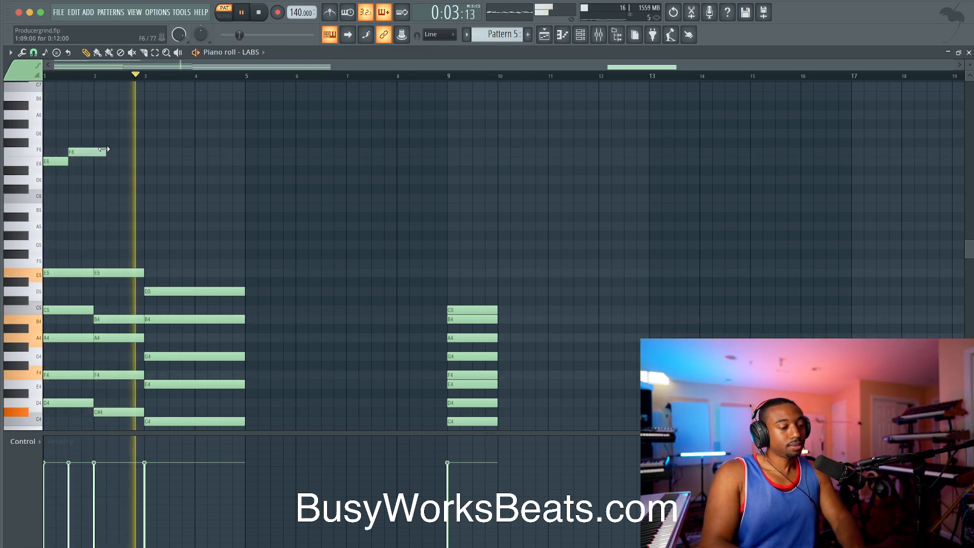
pyautogui.moveTo(92, 149); pyautogui.dragTo(146, 153)
pyautogui.press('space')
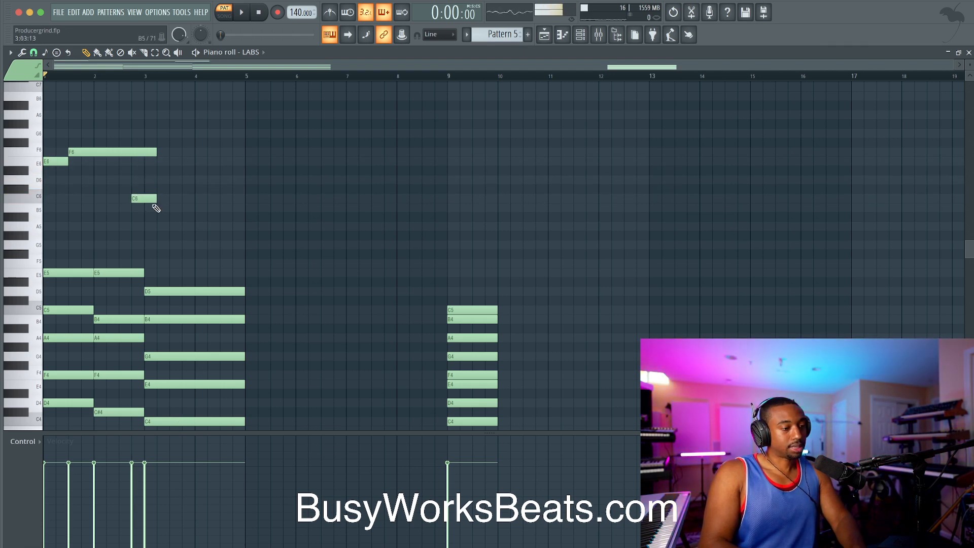
pyautogui.moveTo(140, 197)
pyautogui.mouseDown()
pyautogui.moveTo(152, 197)
pyautogui.moveTo(153, 184)
pyautogui.mouseUp()
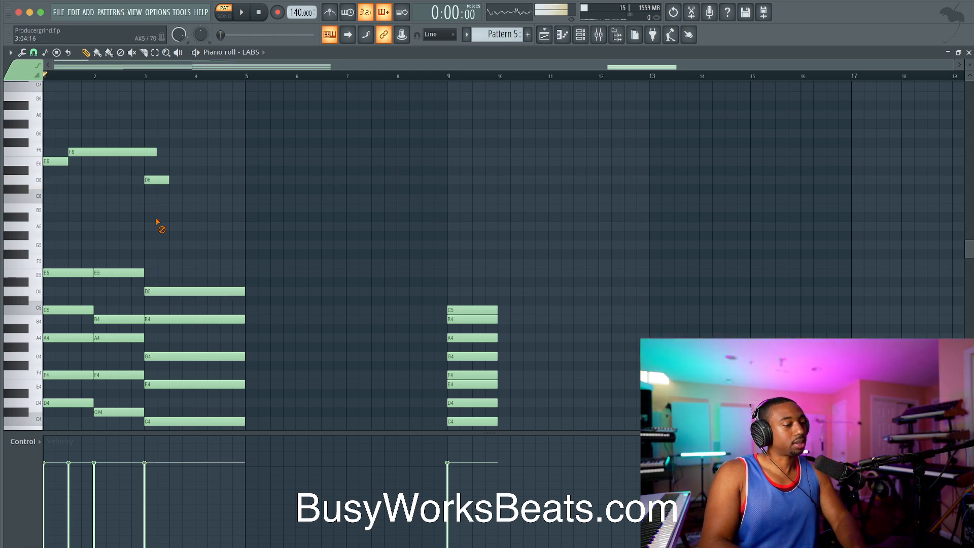
pyautogui.moveTo(157, 152); pyautogui.dragTo(144, 153)
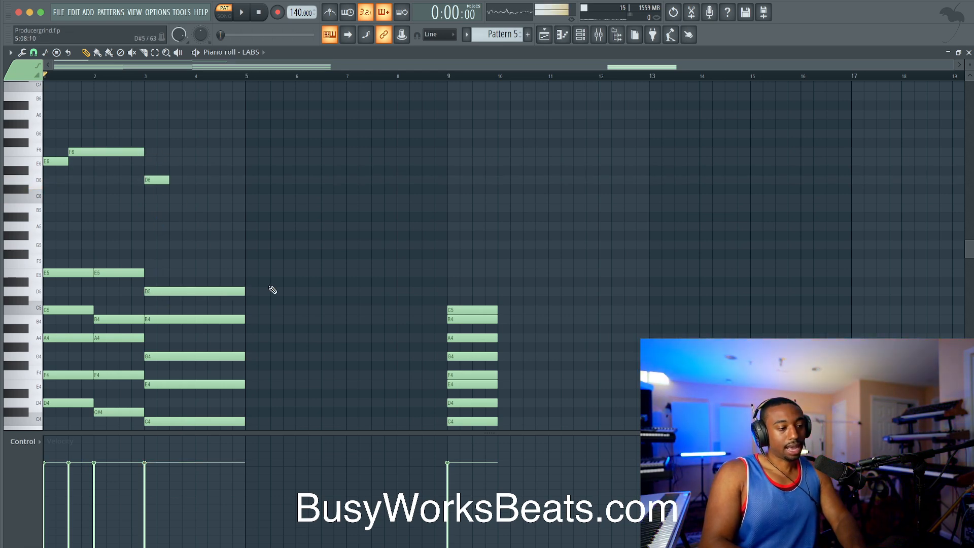
# Review the Intervallic Resolution table again and return to the melody notes in the piano roll.
pyautogui.scroll(-3, 274, 290)
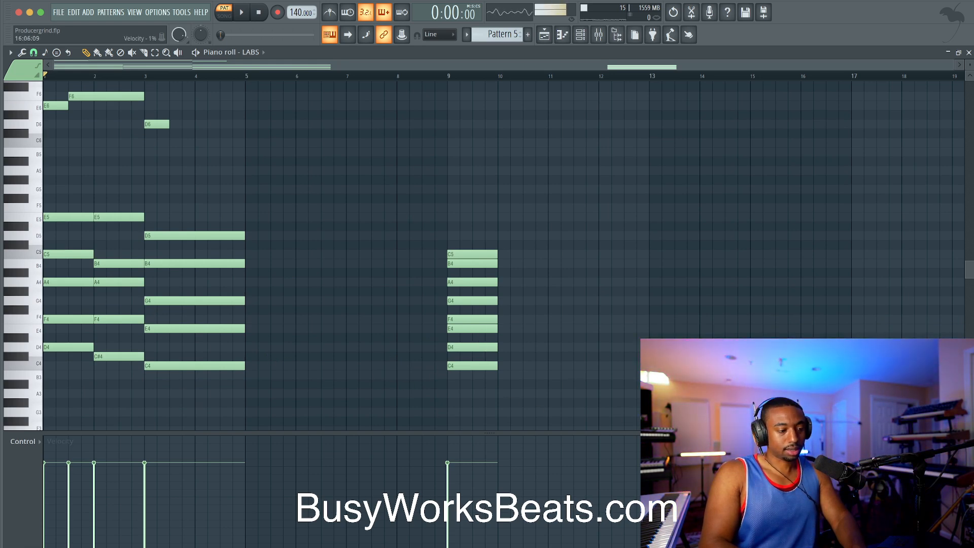
pyautogui.press('super+Tab')
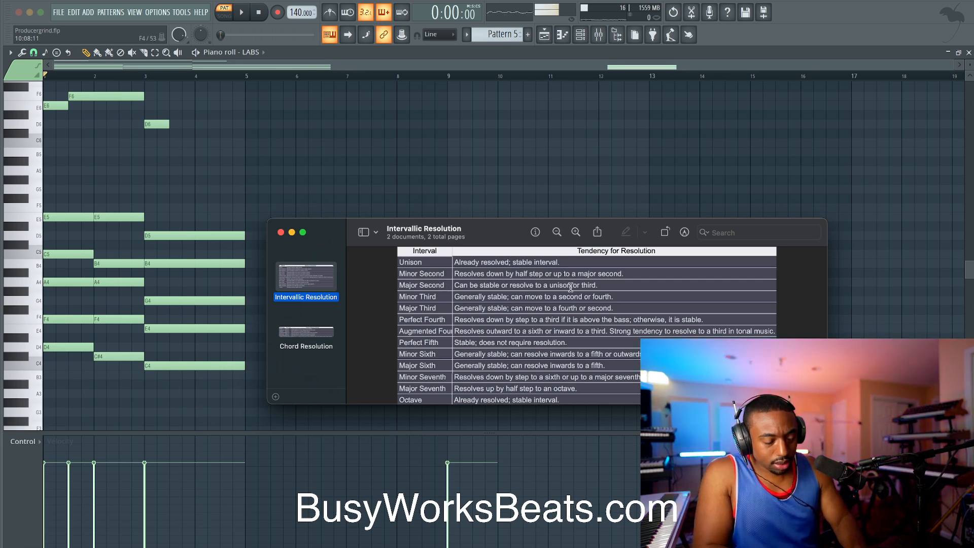
pyautogui.press('super+Tab')
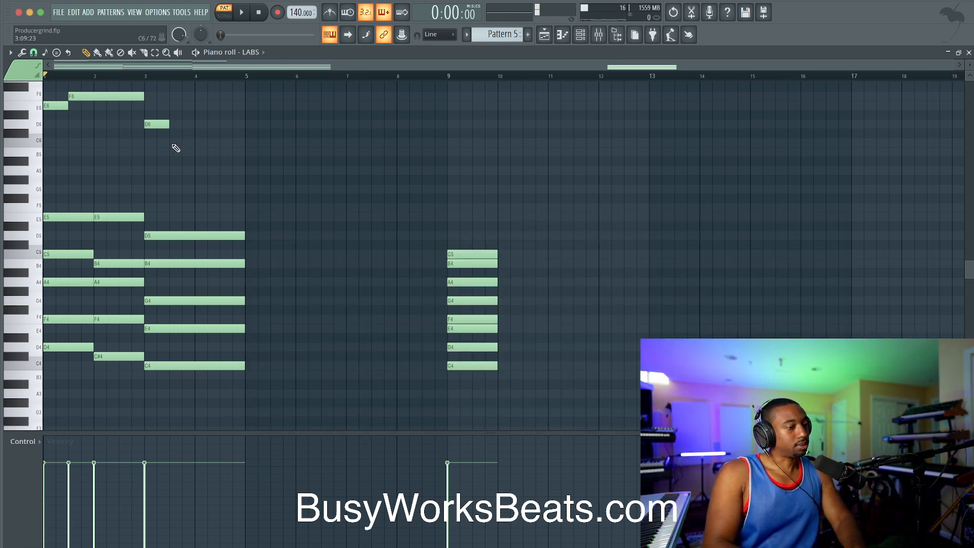
# Add a C6 melody note directly after the D6, held to the end of bar 4, and play the progression.
pyautogui.click(163, 125)
pyautogui.moveTo(178, 152); pyautogui.dragTo(247, 142)
pyautogui.press('space')
pyautogui.keyDown('ctrl'); pyautogui.click(150, 122); pyautogui.keyUp('ctrl')
pyautogui.click(210, 126)
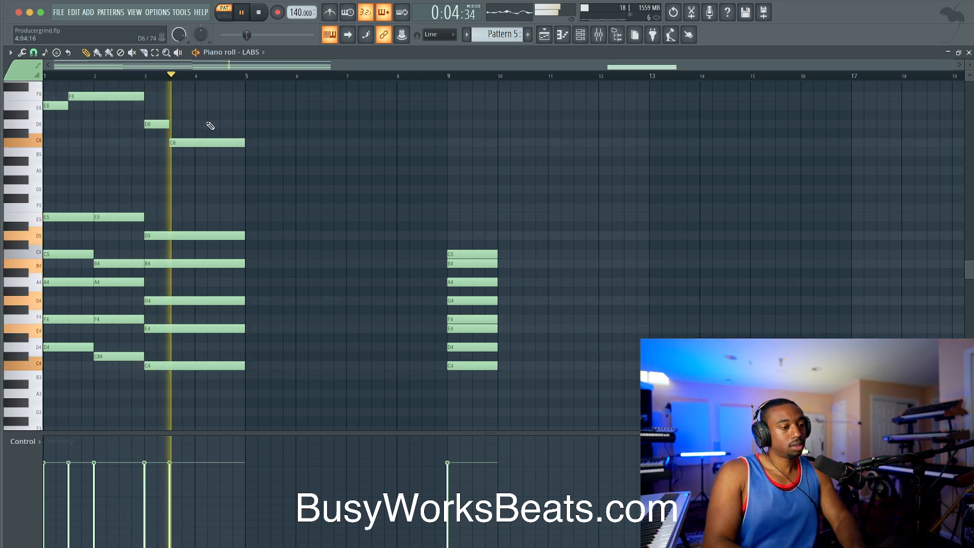
pyautogui.scroll(5, 210, 127)
pyautogui.press('space')
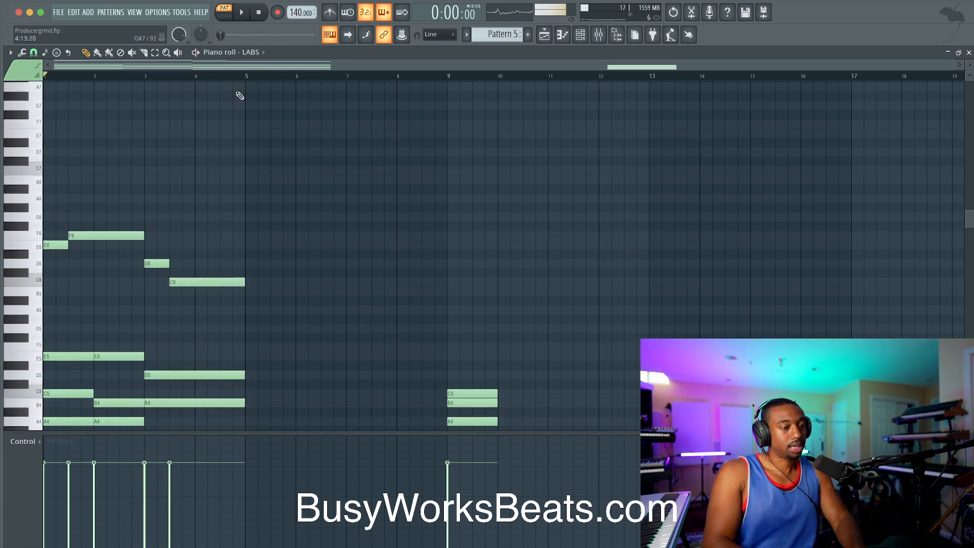
# Set the playback selection to bars 1 through 4 and play the melody over the chords.
pyautogui.moveTo(244, 78); pyautogui.dragTo(45, 76)
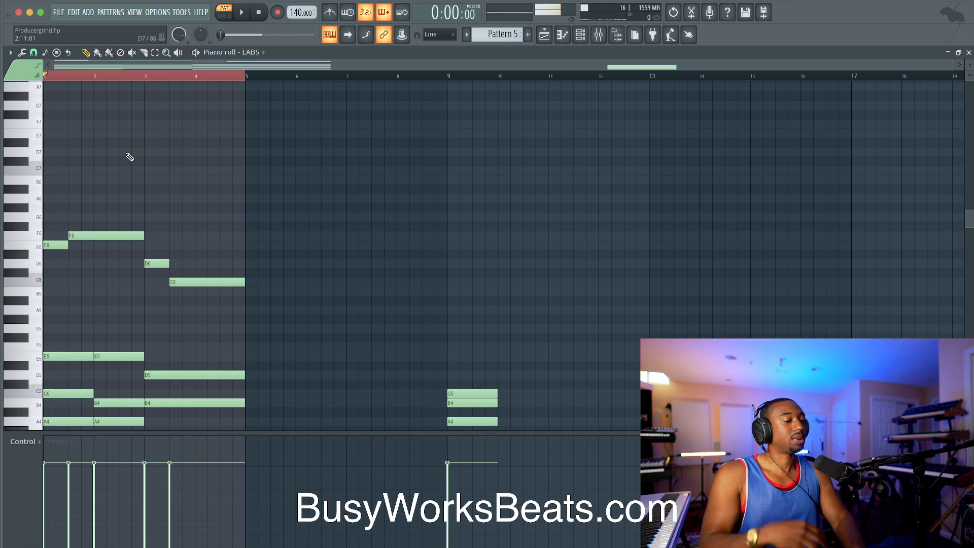
pyautogui.press('space')
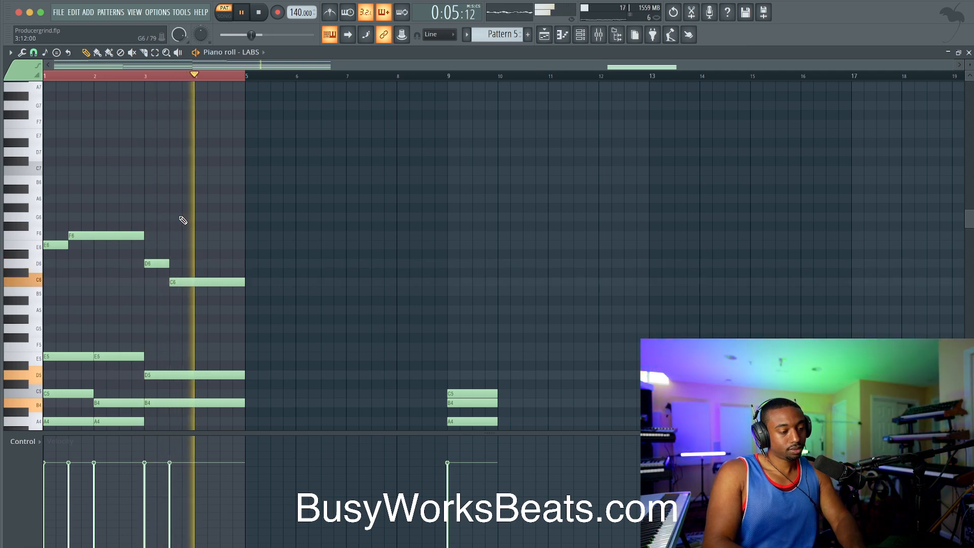
pyautogui.press('space')
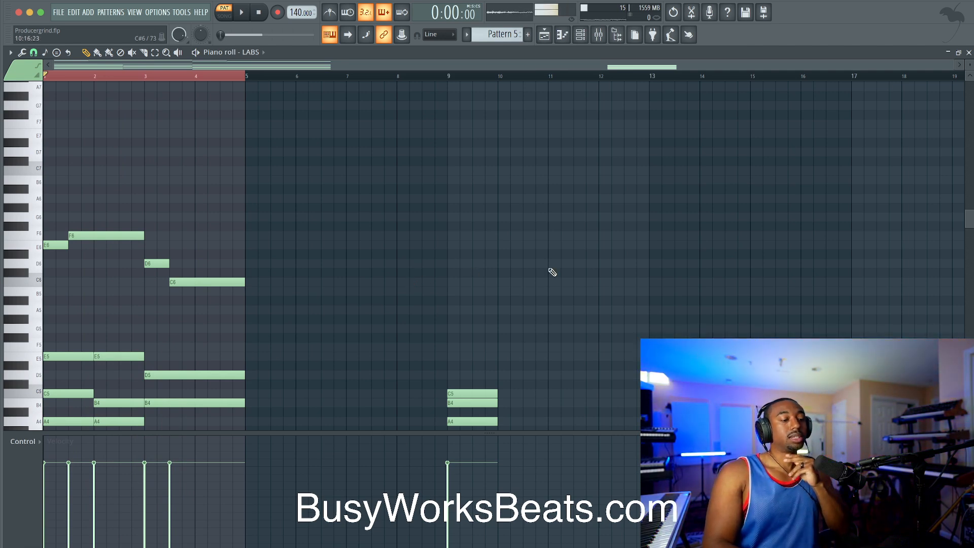
# Compare the F6 melody note with the Intervallic Resolution table and return to the piano roll.
pyautogui.scroll(-3, 552, 272)
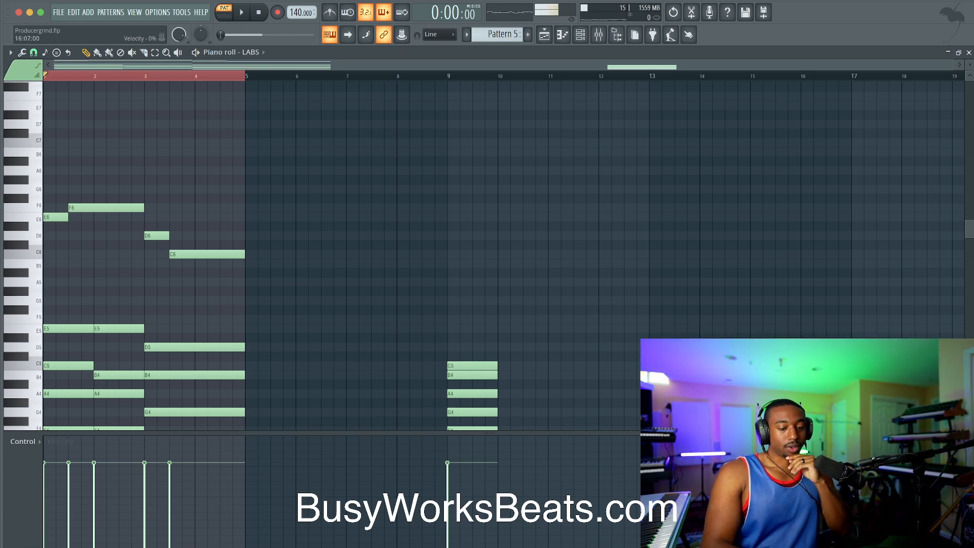
pyautogui.press('super+Tab')
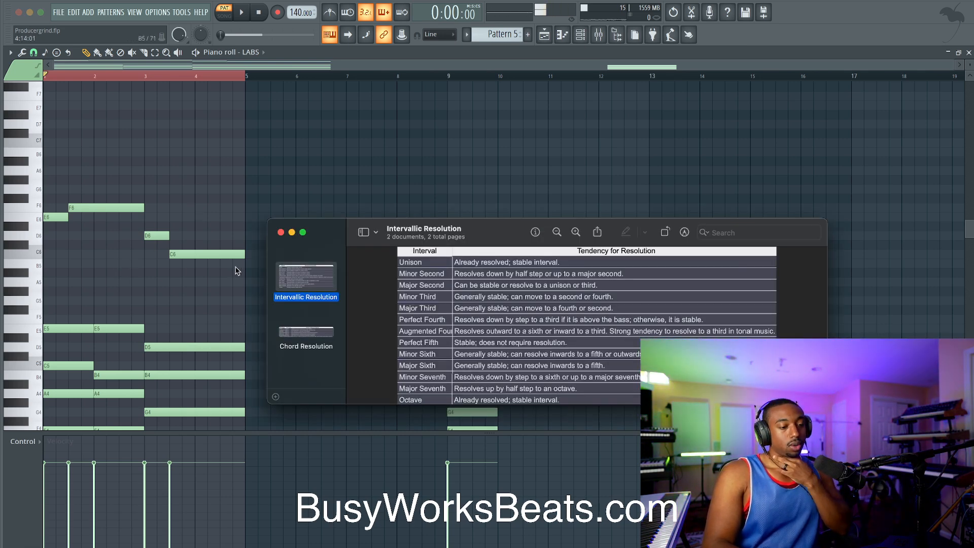
pyautogui.press('super+Tab')
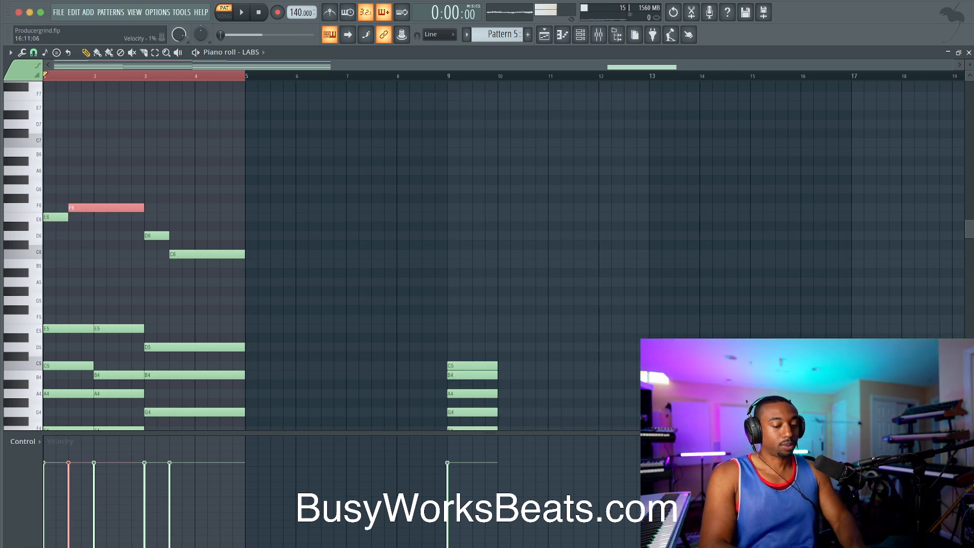
pyautogui.press('super+Tab')
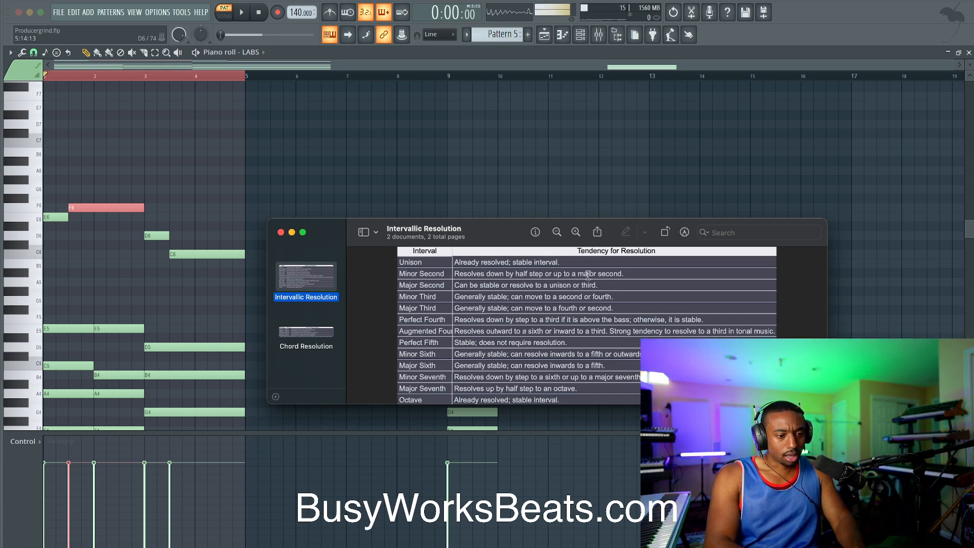
pyautogui.click(194, 199)
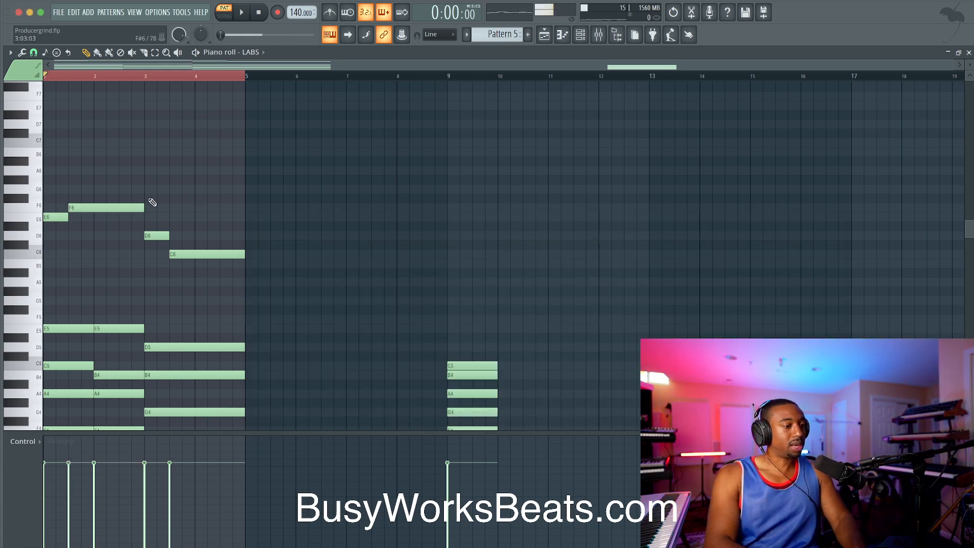
# Shorten the F6 note to the end of bar 1 and add an F#6 note filling bar 2 during playback.
pyautogui.moveTo(143, 208); pyautogui.dragTo(84, 207)
pyautogui.press('space')
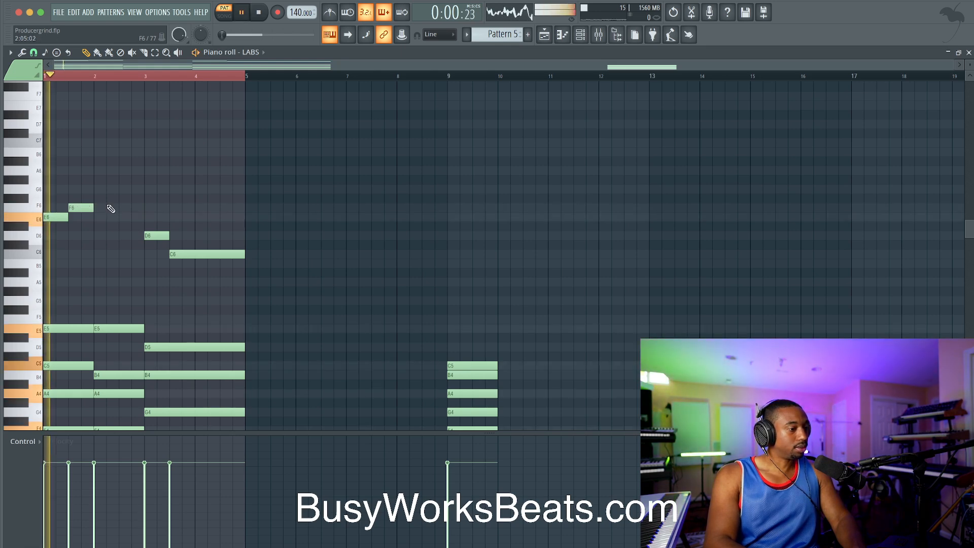
pyautogui.click(99, 199)
pyautogui.moveTo(117, 197); pyautogui.dragTo(144, 198)
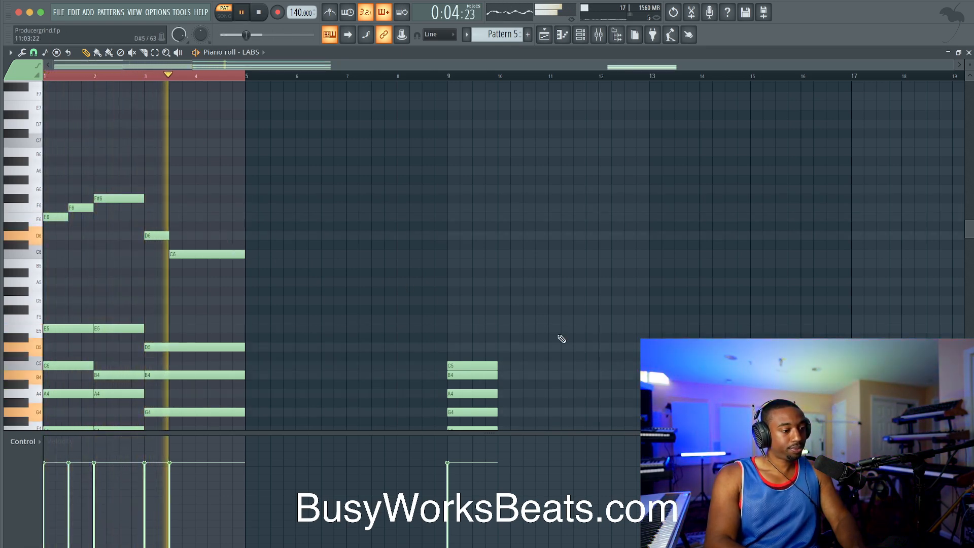
pyautogui.press('space')
# Set the piano roll's snap to 1/4 beat.
pyautogui.moveTo(146, 175)
pyautogui.mouseDown()
pyautogui.moveTo(63, 220)
pyautogui.moveTo(130, 163)
pyautogui.mouseUp()
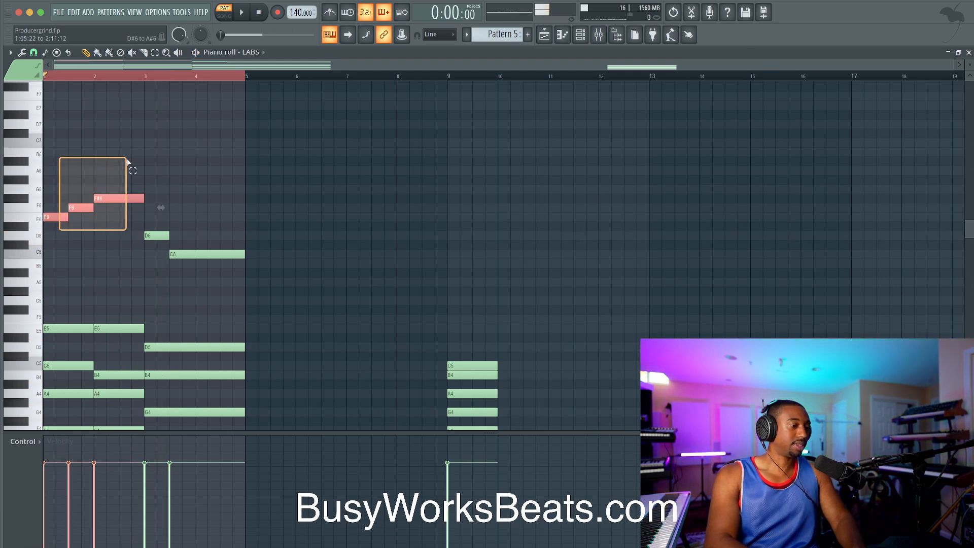
pyautogui.hotkey('ctrl', 'd')
pyautogui.press('space')
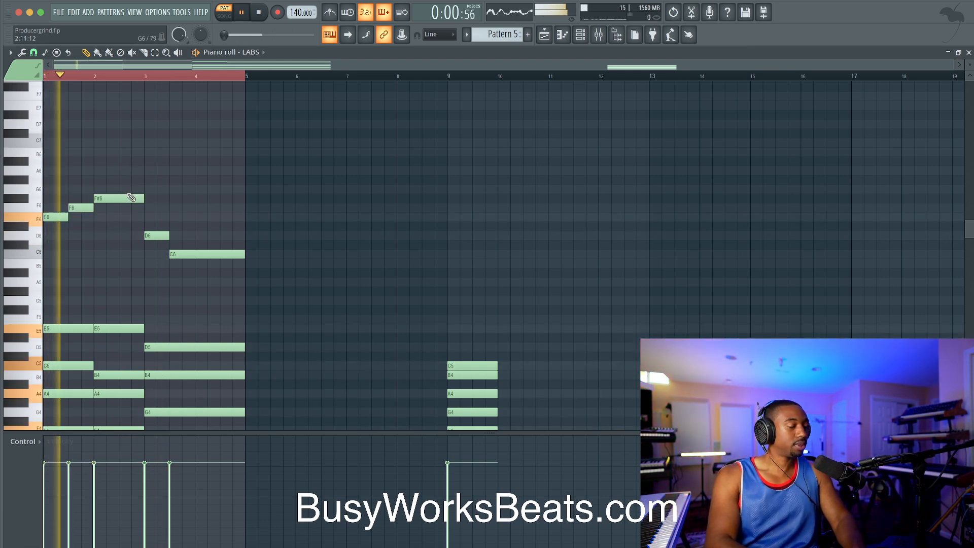
pyautogui.press('space')
pyautogui.click(33, 53)
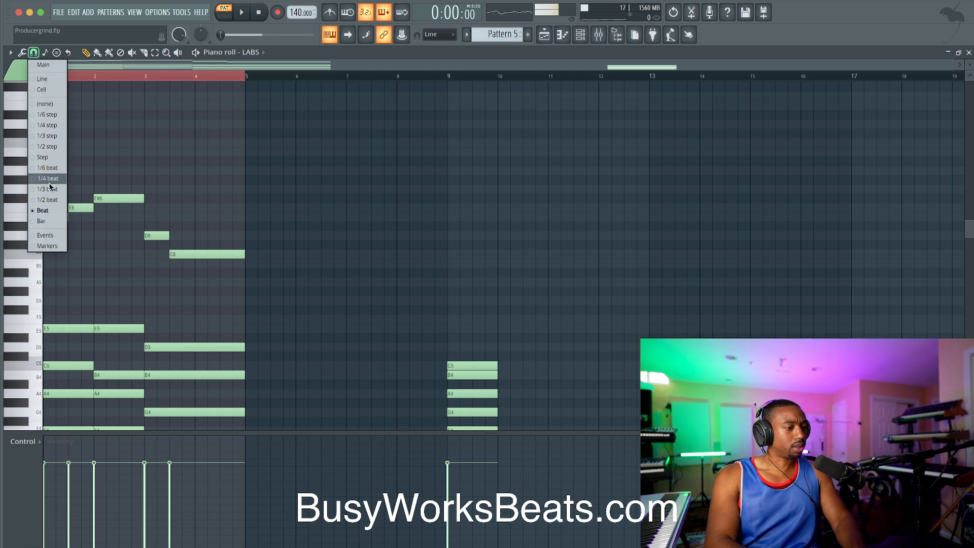
pyautogui.click(51, 182)
# Shorten the E6 note and move the F6 and F#6 notes earlier within bar 1 while playing.
pyautogui.scroll(4, 61, 206)
pyautogui.moveTo(122, 217)
pyautogui.mouseDown()
pyautogui.moveTo(94, 218)
pyautogui.moveTo(122, 210)
pyautogui.mouseUp()
pyautogui.press('space')
pyautogui.moveTo(235, 198); pyautogui.dragTo(192, 194)
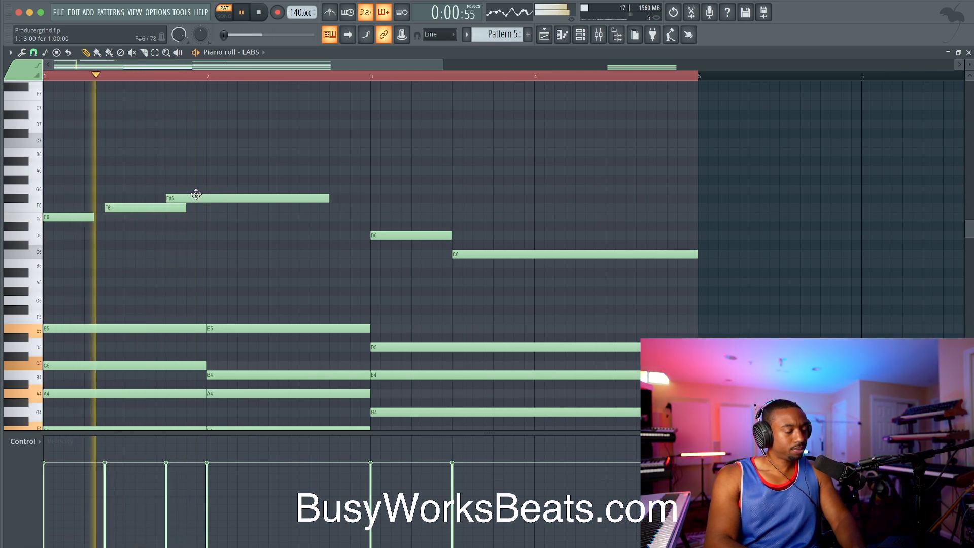
# Join the E6, F6 and F#6 notes end to end with quick legato, extending the F#6 to bar 3.
pyautogui.moveTo(48, 226); pyautogui.dragTo(335, 192)
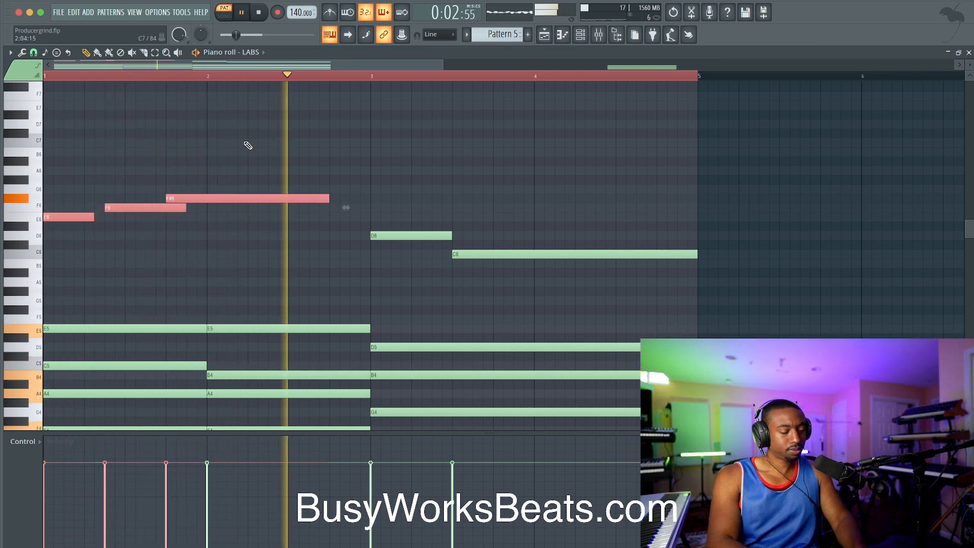
pyautogui.hotkey('ctrl', 'l')
pyautogui.press('Return')
pyautogui.scroll(-2, 331, 184)
pyautogui.scroll(-2, 331, 184)
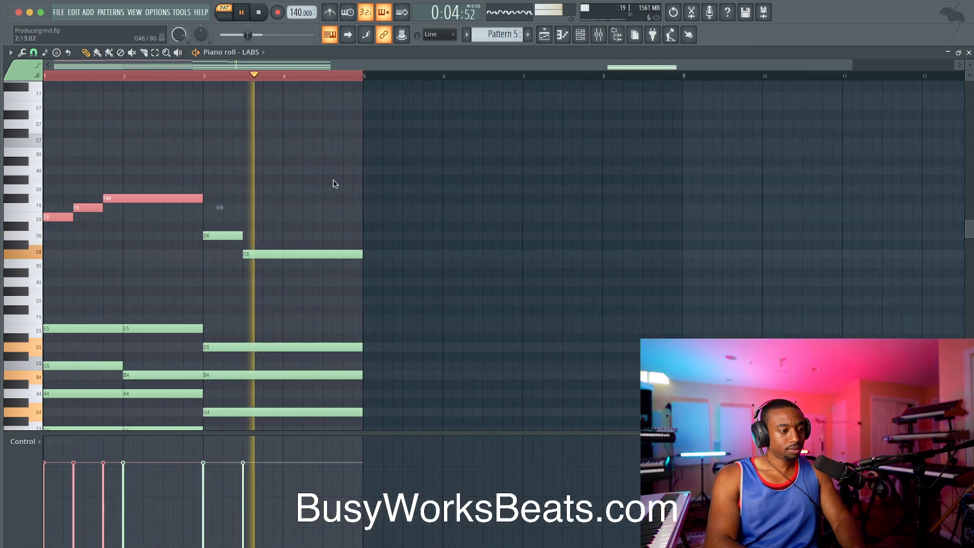
pyautogui.press('space')
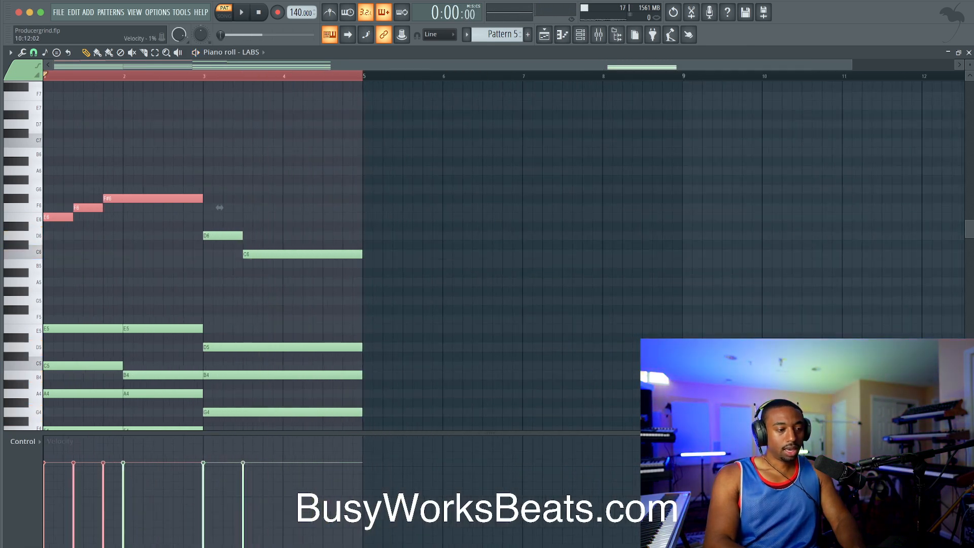
# Audition the E6, F6 and F#6 notes individually and consult the Intervallic Resolution table.
pyautogui.moveTo(148, 207); pyautogui.dragTo(129, 191)
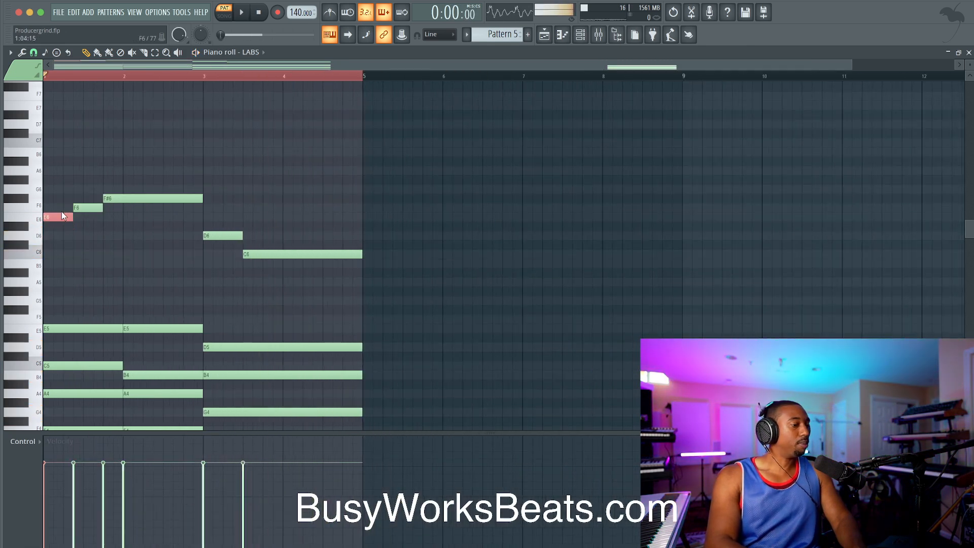
pyautogui.click(84, 208)
pyautogui.click(124, 200)
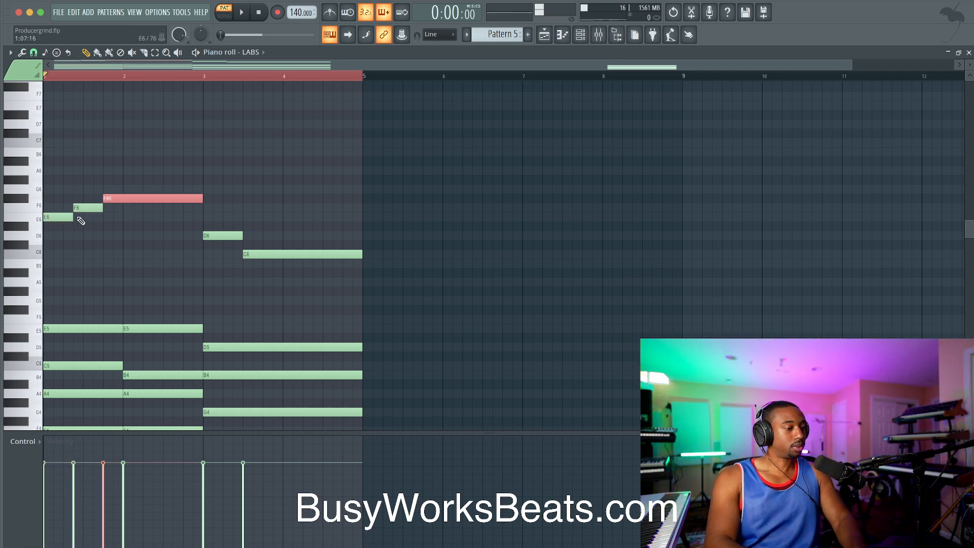
pyautogui.keyDown('ctrl'); pyautogui.click(105, 209); pyautogui.keyUp('ctrl')
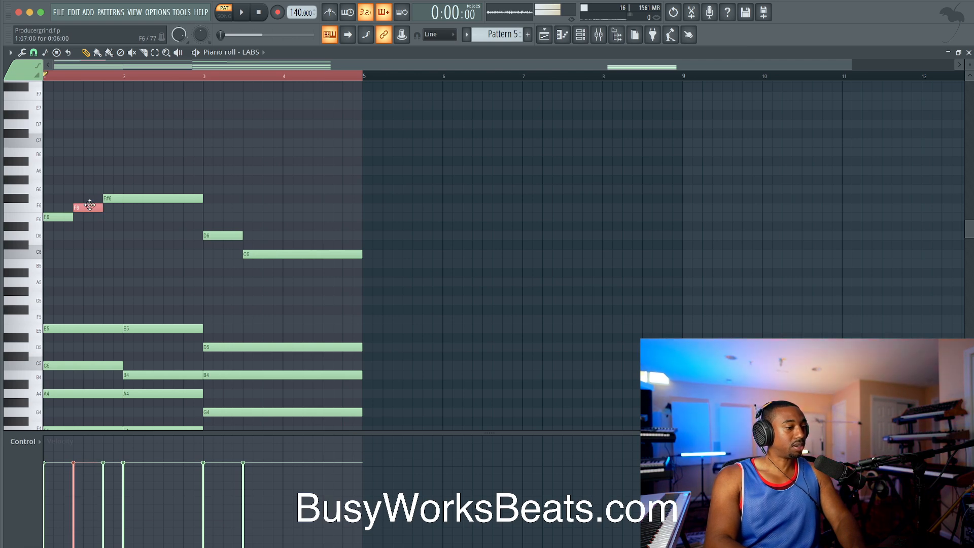
pyautogui.click(119, 199)
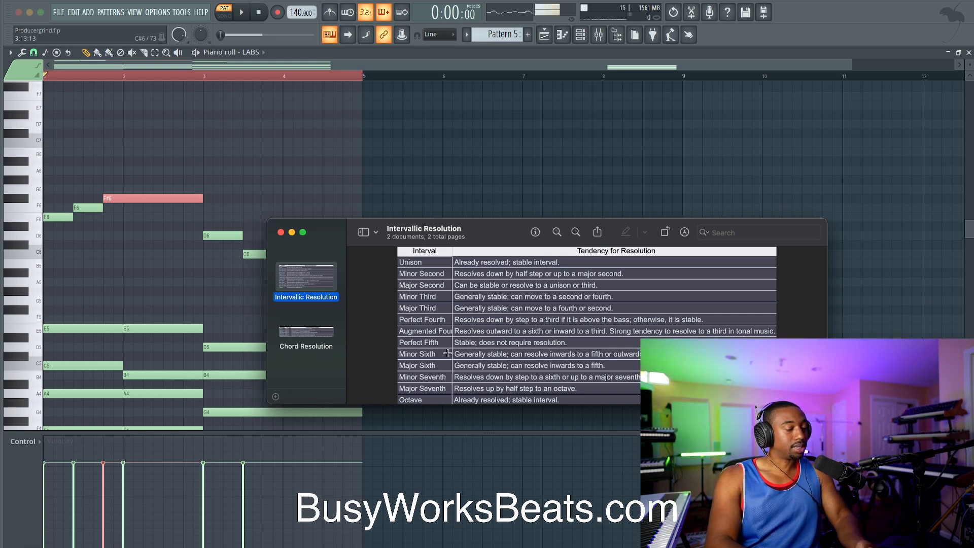
# Try the D6 note at the start of bar 3 an octave higher, as the tone following F#6.
pyautogui.click(201, 226)
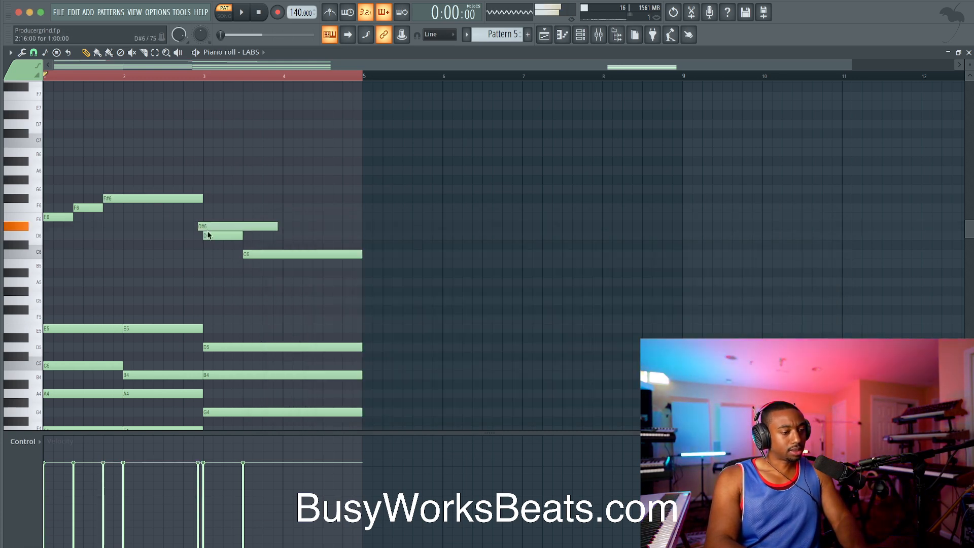
pyautogui.rightClick(220, 226)
pyautogui.hotkey('ctrl', 'Up')
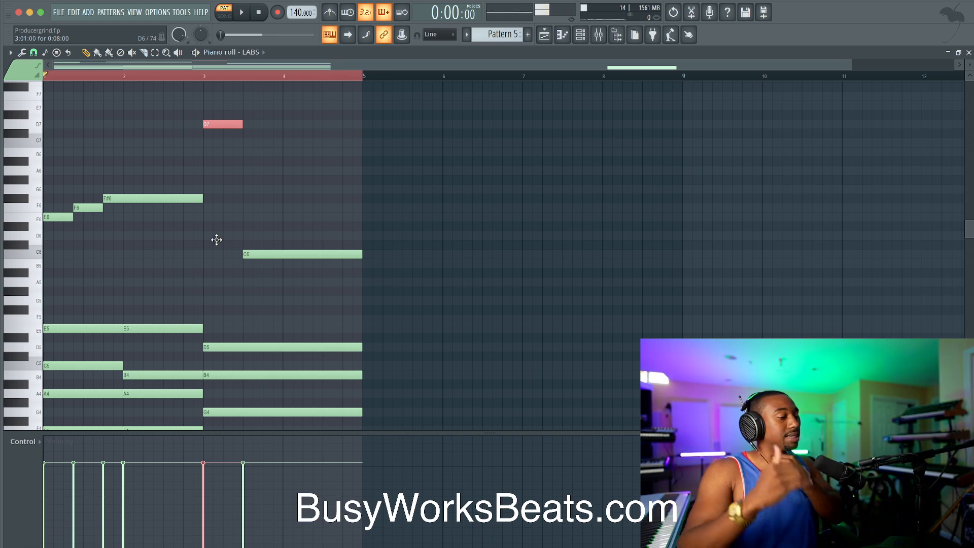
pyautogui.click(200, 198)
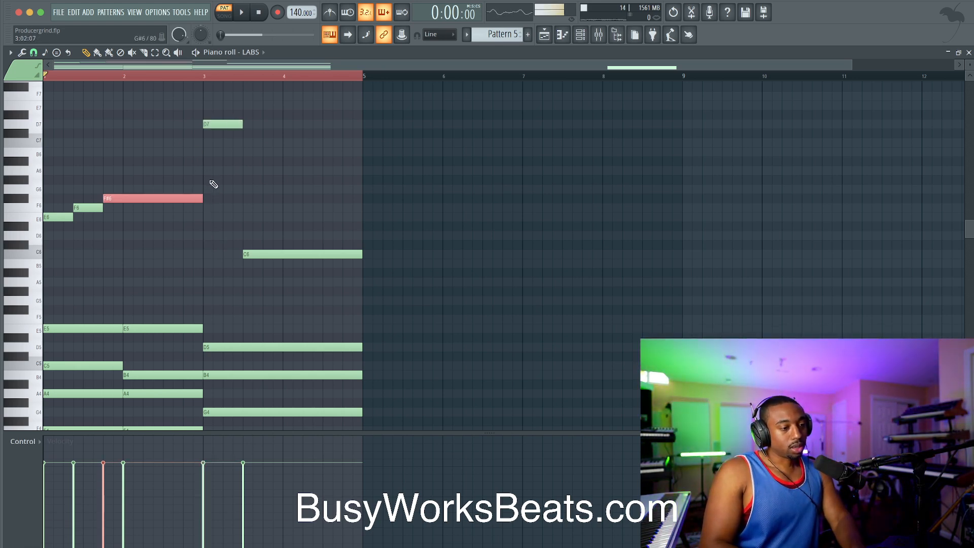
pyautogui.click(218, 124)
pyautogui.hotkey('ctrl', 'Down')
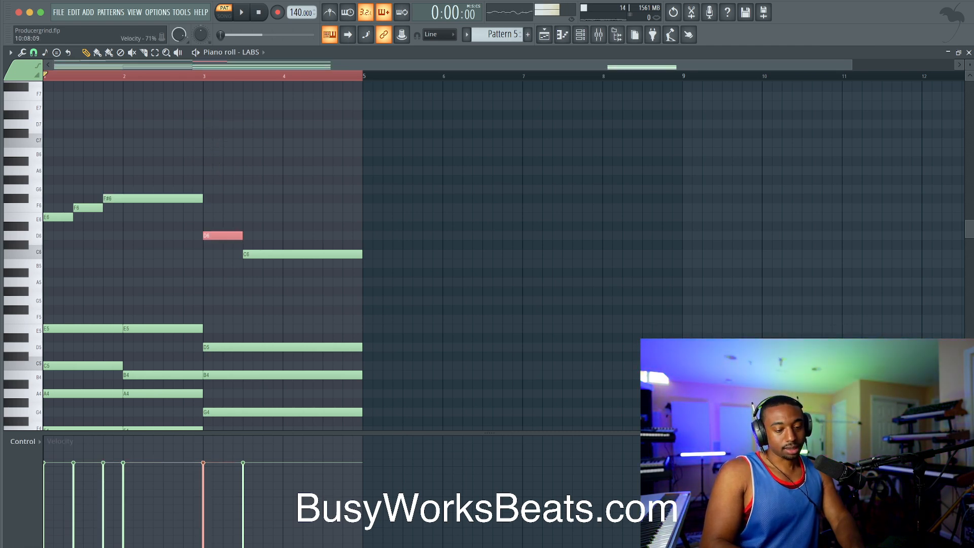
# Consult the Intervallic Resolution table, copy the D6 half a bar later transposed to A5, and play the progression.
pyautogui.press('super+Tab')
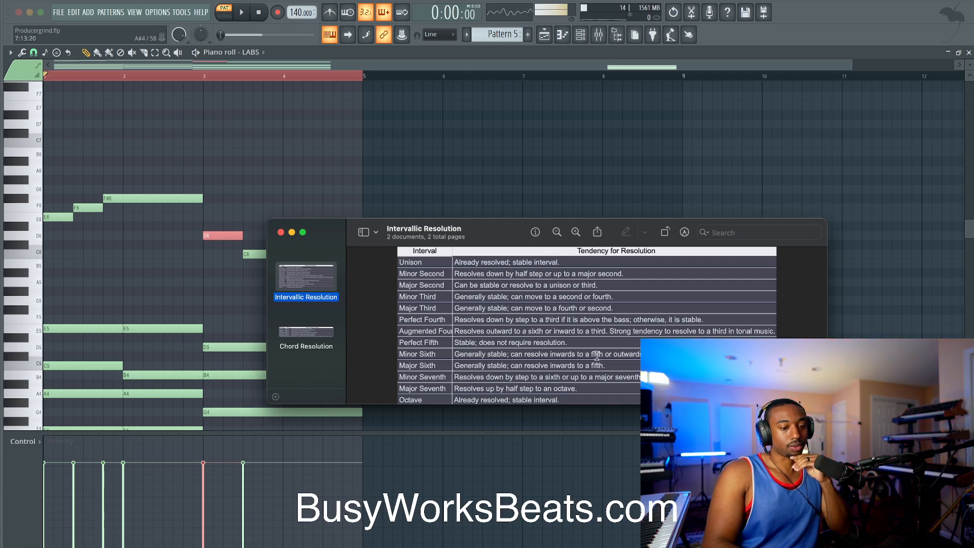
pyautogui.click(453, 168)
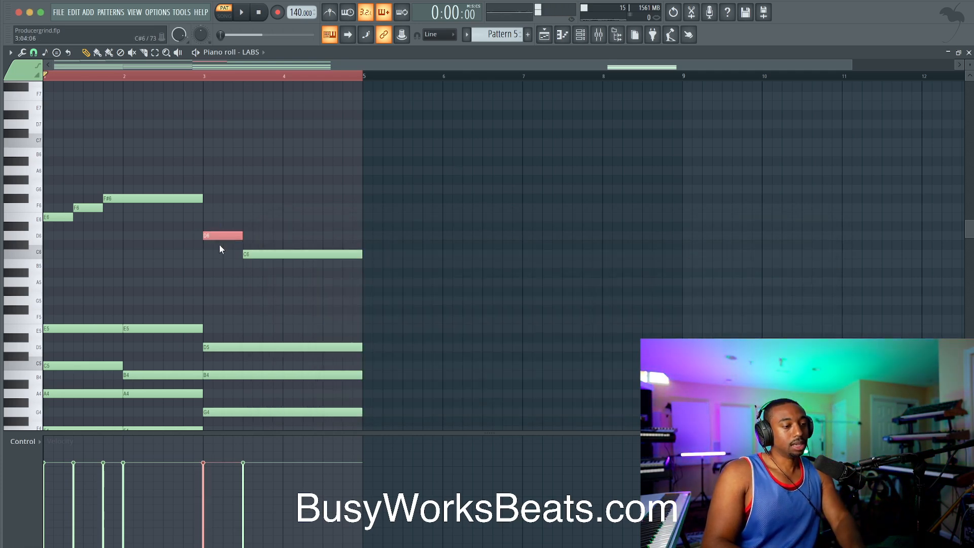
pyautogui.moveTo(229, 235); pyautogui.dragTo(268, 235)
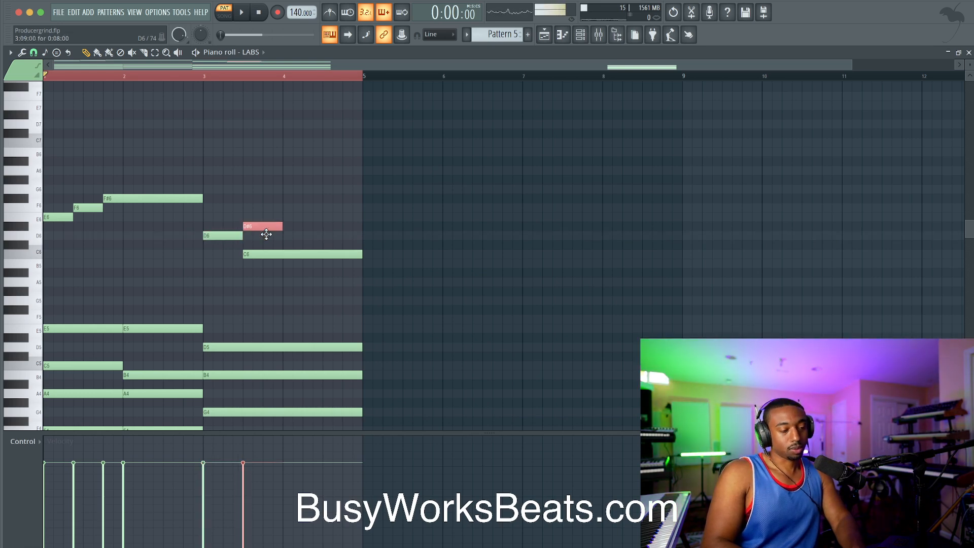
pyautogui.hotkey('shift', 'Up')
pyautogui.hotkey('shift', 'Up')
pyautogui.hotkey('shift', 'Up')
pyautogui.hotkey('ctrl', 'Down')
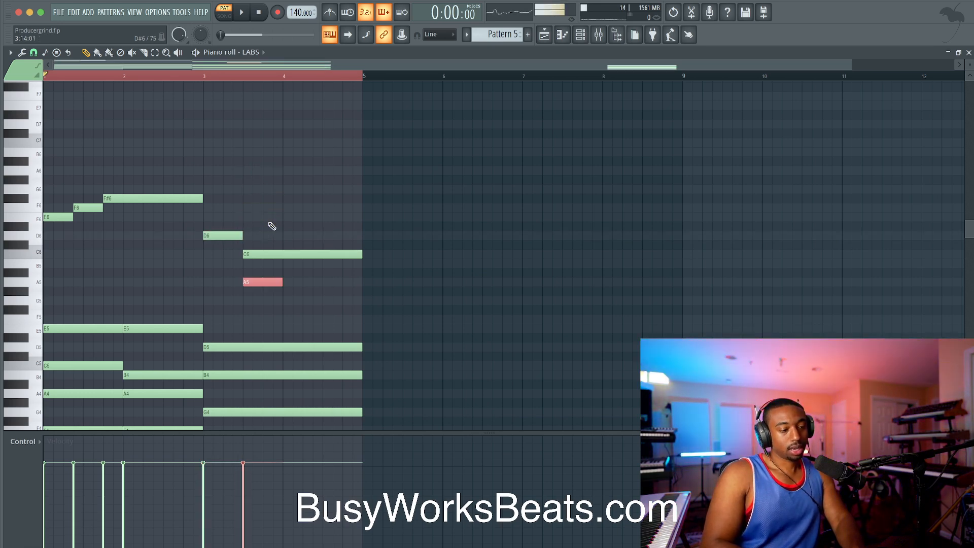
pyautogui.press('space')
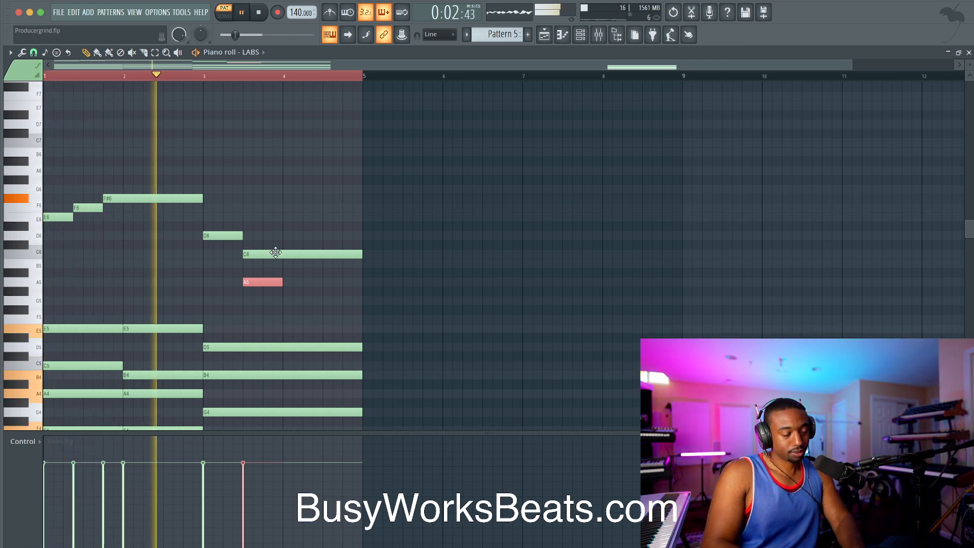
# Move the C6 note out to about bar 5 and extend the A5 from mid-bar 3 to the end of bar 4.
pyautogui.moveTo(262, 281); pyautogui.dragTo(242, 282)
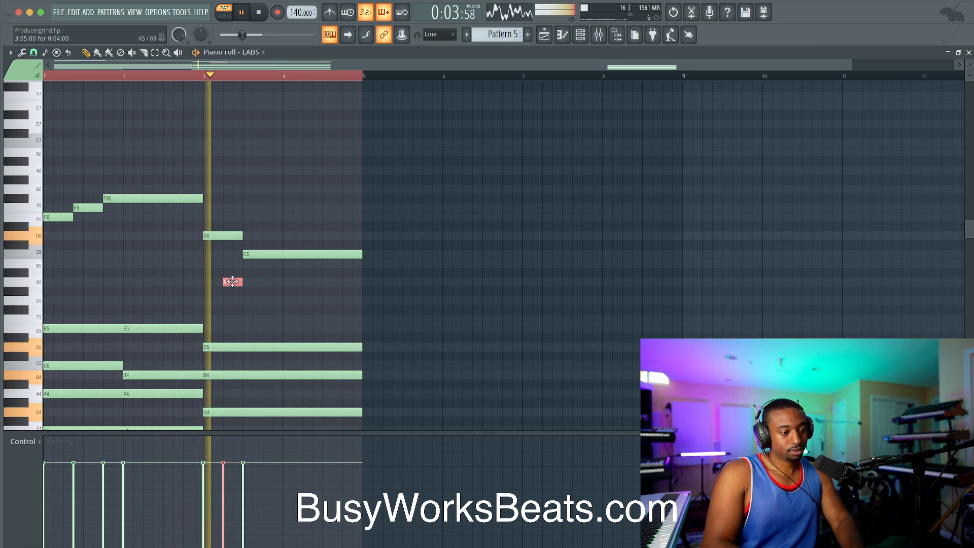
pyautogui.press('space')
pyautogui.moveTo(233, 282); pyautogui.dragTo(356, 254)
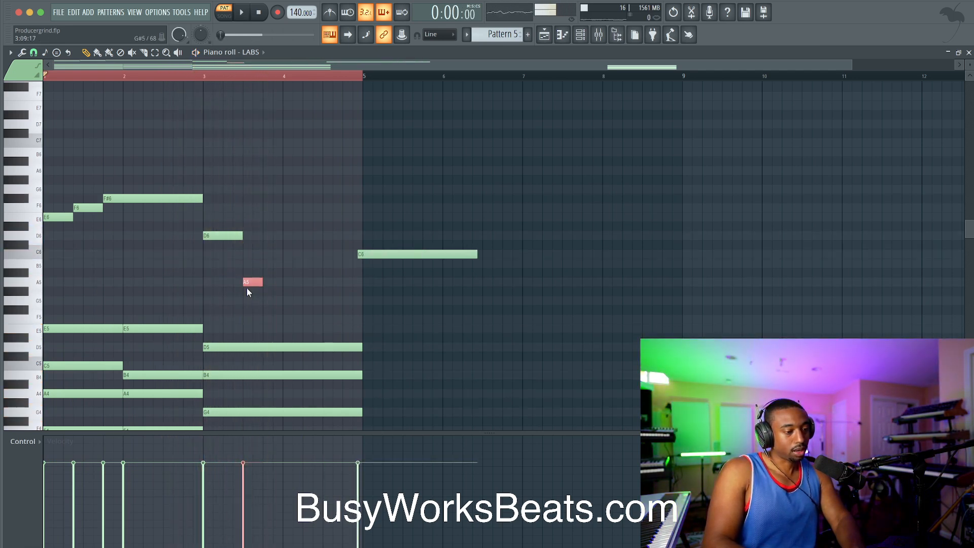
pyautogui.press('space')
pyautogui.moveTo(263, 282); pyautogui.dragTo(361, 281)
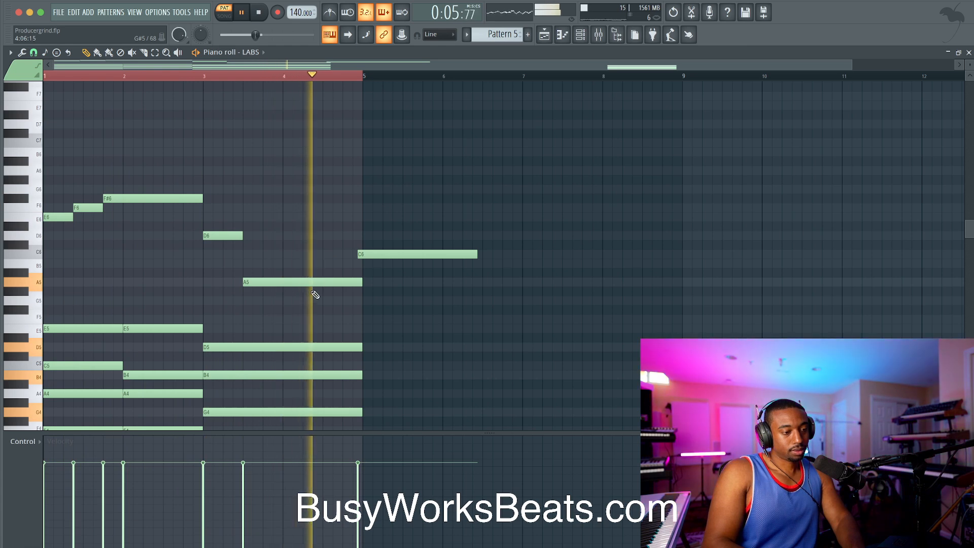
# Stop playback and check the C6 and A5 melody notes against the Intervallic Resolution table, then put the table away.
pyautogui.press('space')
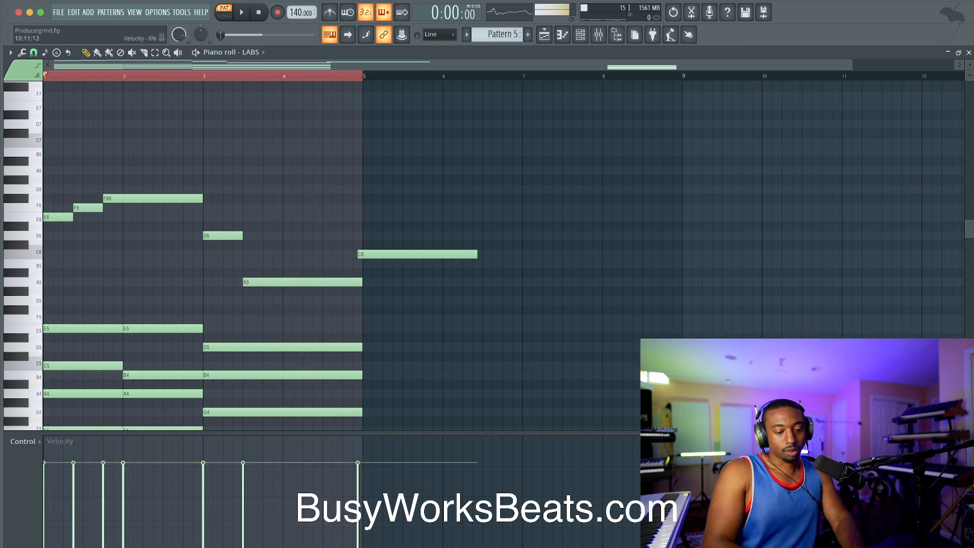
pyautogui.press('super+Tab')
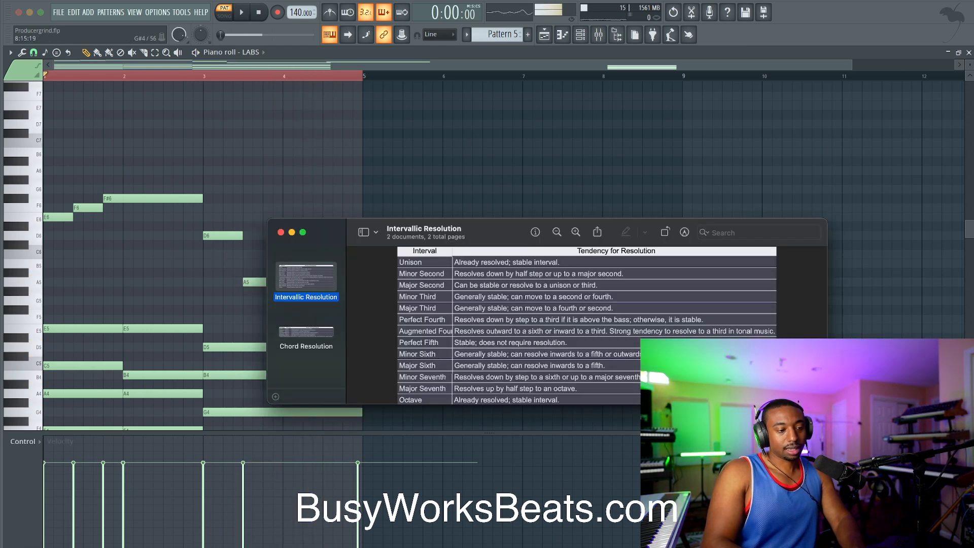
pyautogui.click(230, 216)
pyautogui.click(370, 253)
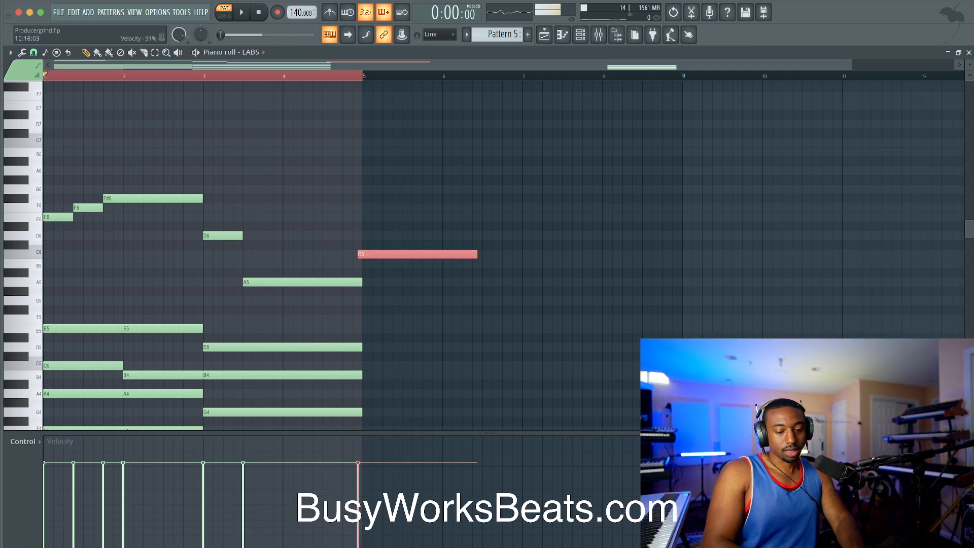
pyautogui.press('super+Tab')
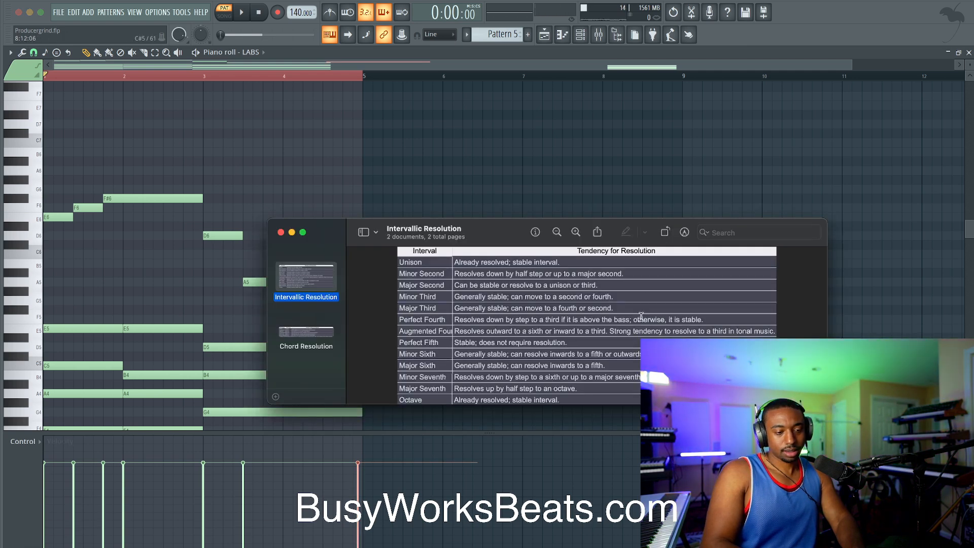
pyautogui.click(264, 209)
pyautogui.click(253, 282)
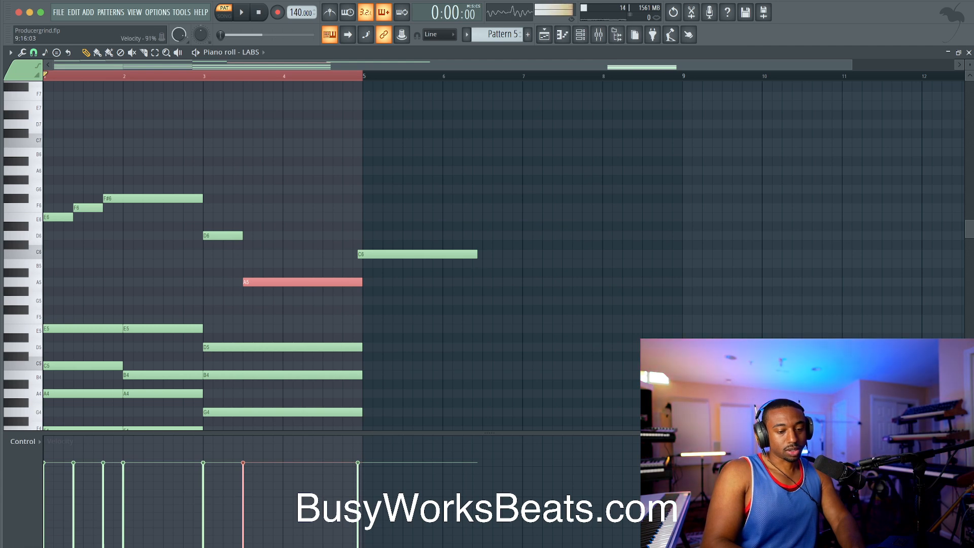
pyautogui.press('super+Tab')
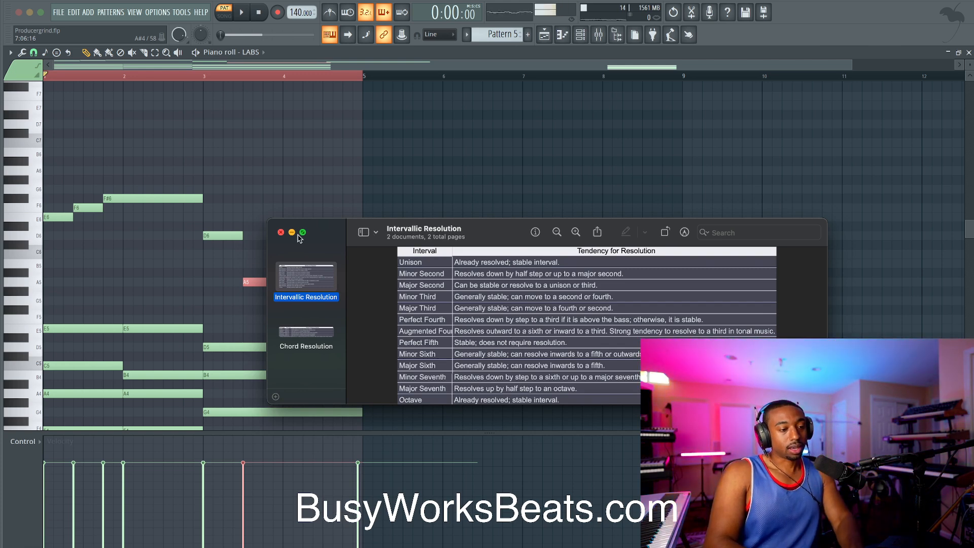
pyautogui.moveTo(331, 228); pyautogui.dragTo(365, 212)
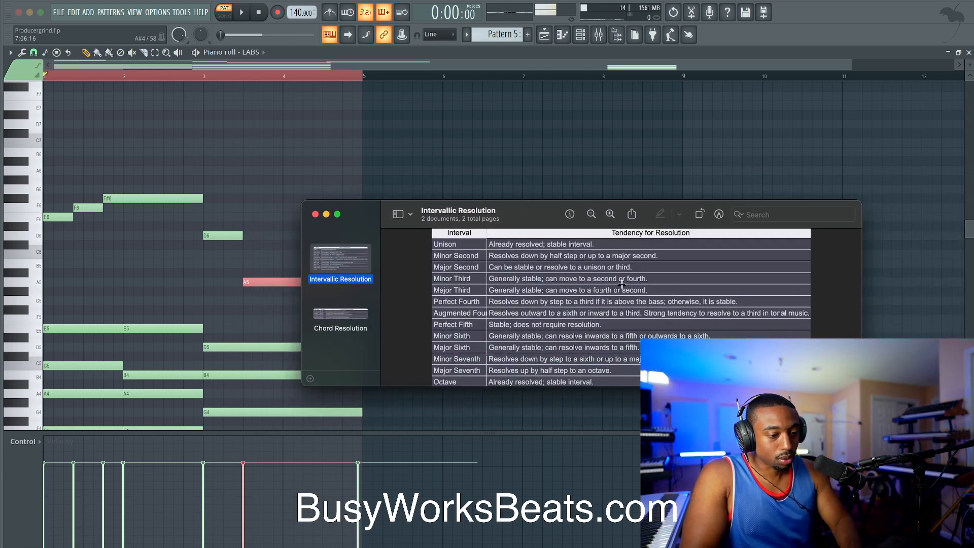
pyautogui.press('super+m')
# Move the C6 note to the start of bar 4, add a B5 half a bar after it, and select both.
pyautogui.click(378, 254)
pyautogui.moveTo(378, 254); pyautogui.dragTo(303, 255)
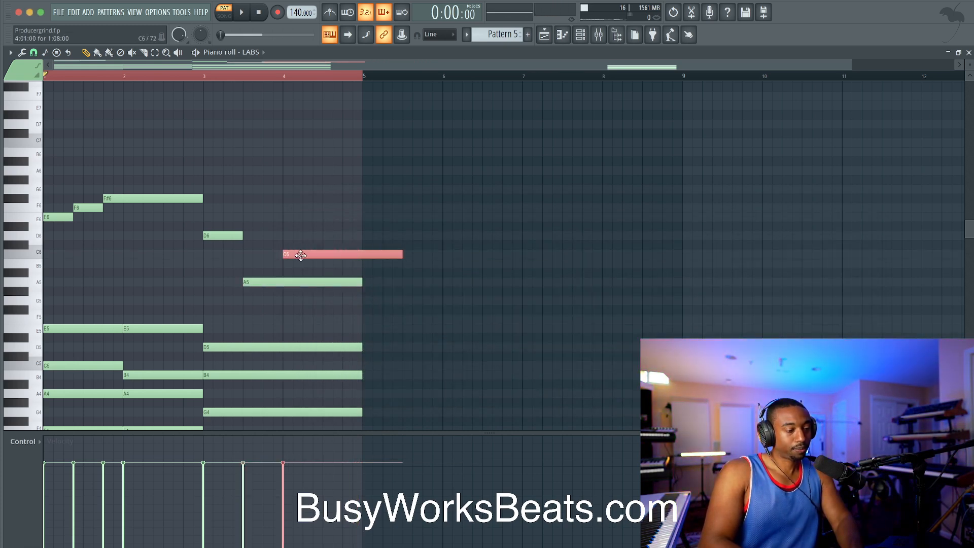
pyautogui.click(325, 264)
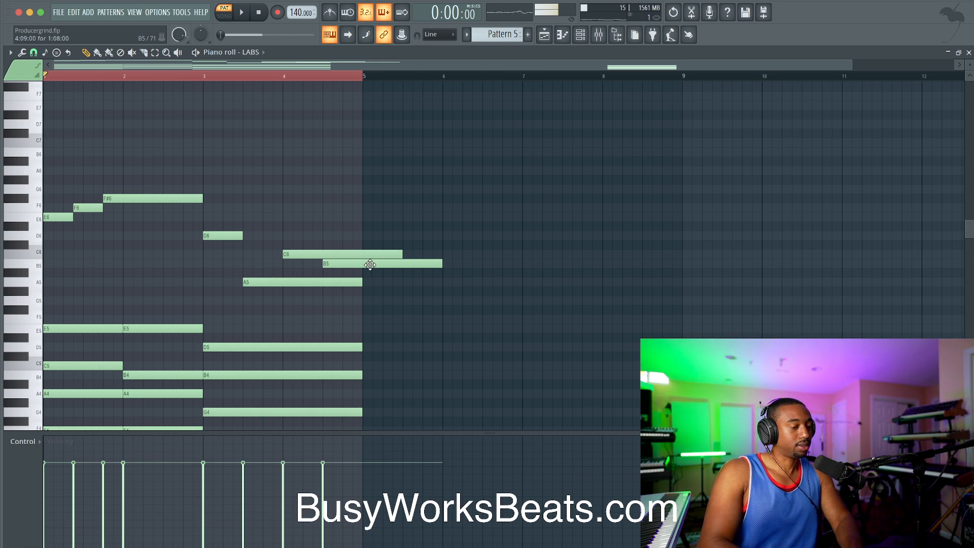
pyautogui.moveTo(406, 257)
pyautogui.mouseDown()
pyautogui.moveTo(394, 254)
pyautogui.moveTo(394, 267)
pyautogui.mouseUp()
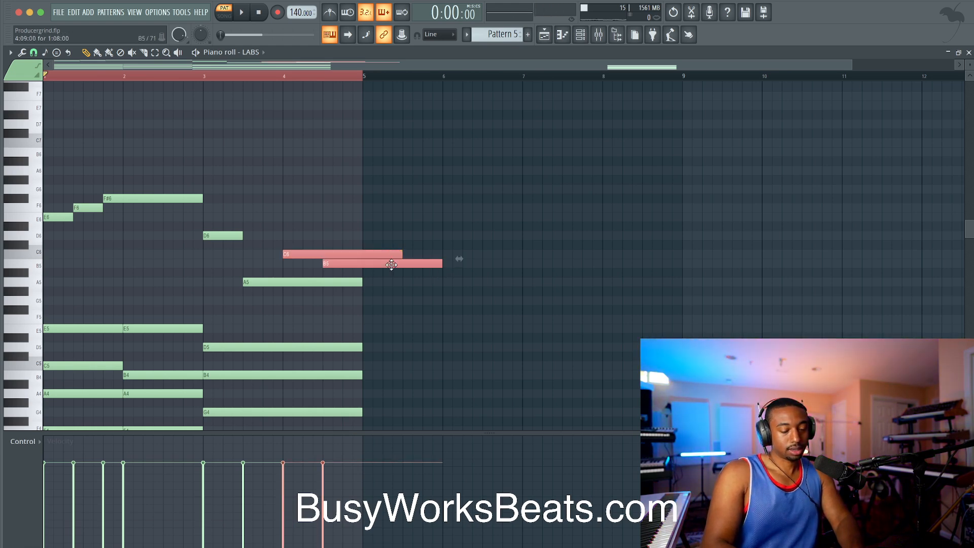
# Apply legato to the C6 and B5 notes, start playback, and shorten the B5 to end with bar 4.
pyautogui.hotkey('ctrl', 'l')
pyautogui.press('space')
pyautogui.click(411, 294)
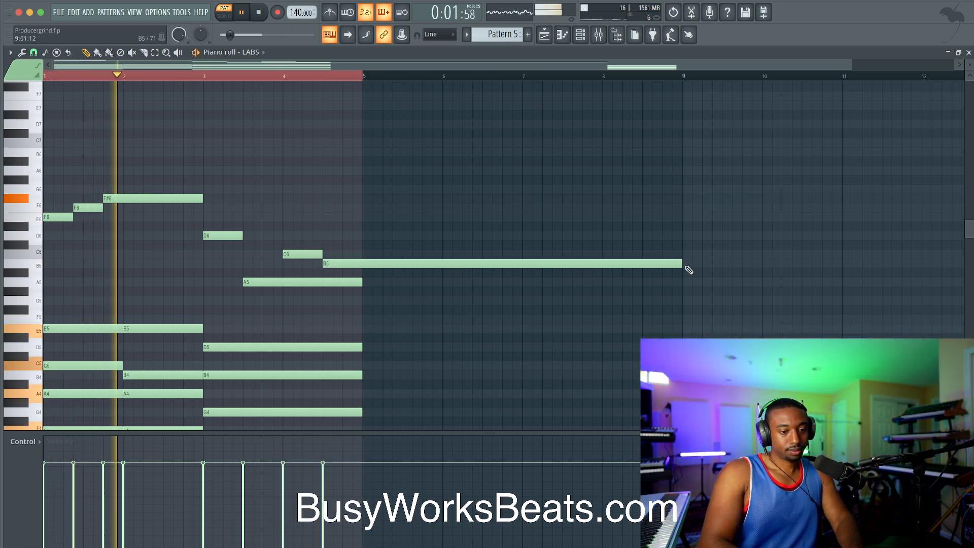
pyautogui.moveTo(681, 266); pyautogui.dragTo(360, 261)
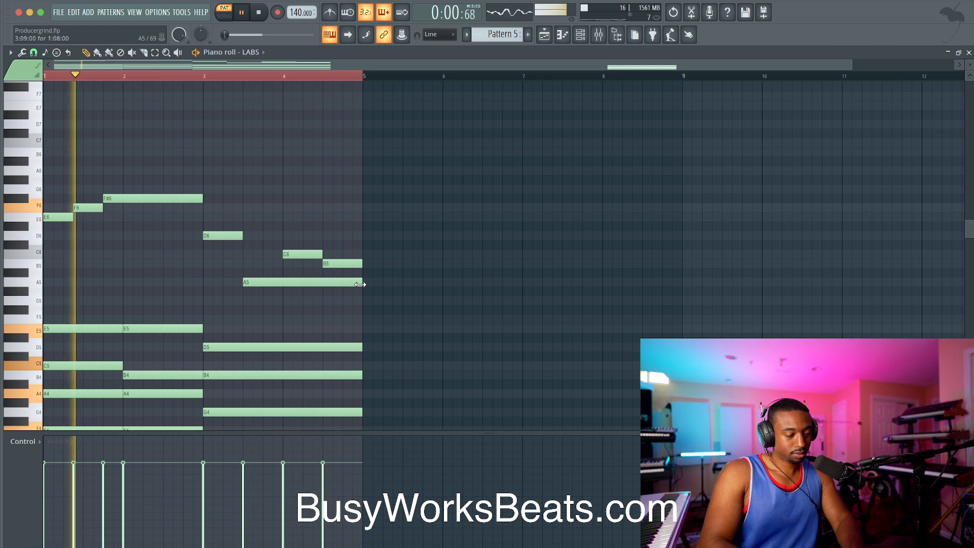
# Transpose the last melody note in bar 4 up three semitones to D6 and stop playback.
pyautogui.click(348, 265)
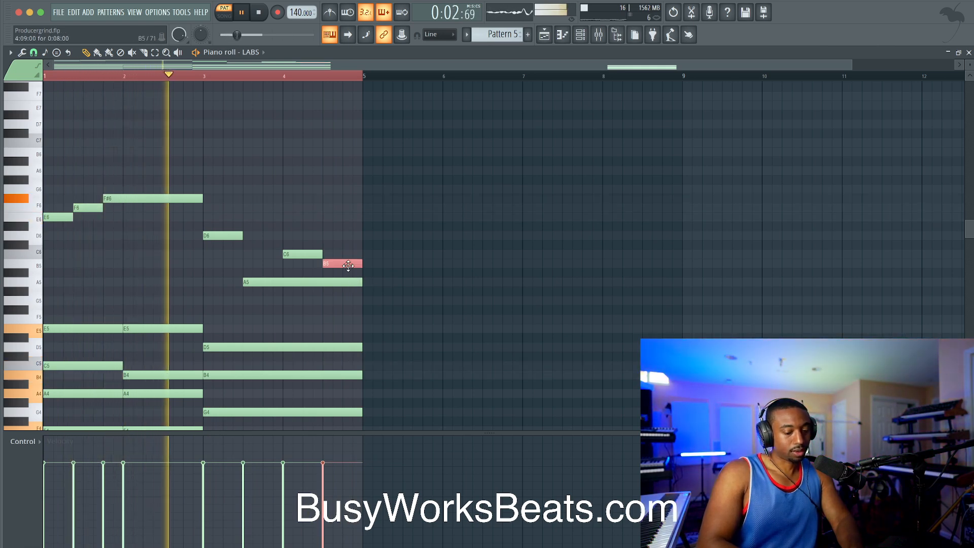
pyautogui.hotkey('shift', 'Up')
pyautogui.hotkey('shift', 'Up')
pyautogui.hotkey('shift', 'Up')
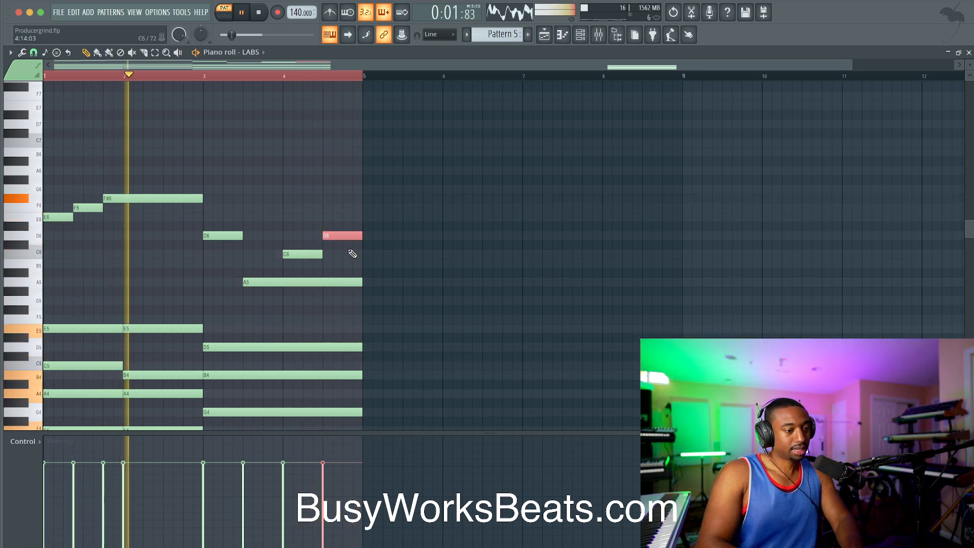
pyautogui.press('space')
# Select the A5, C6 and final D6 melody notes, review the chords beneath them, and play the progression.
pyautogui.moveTo(357, 218); pyautogui.dragTo(276, 289)
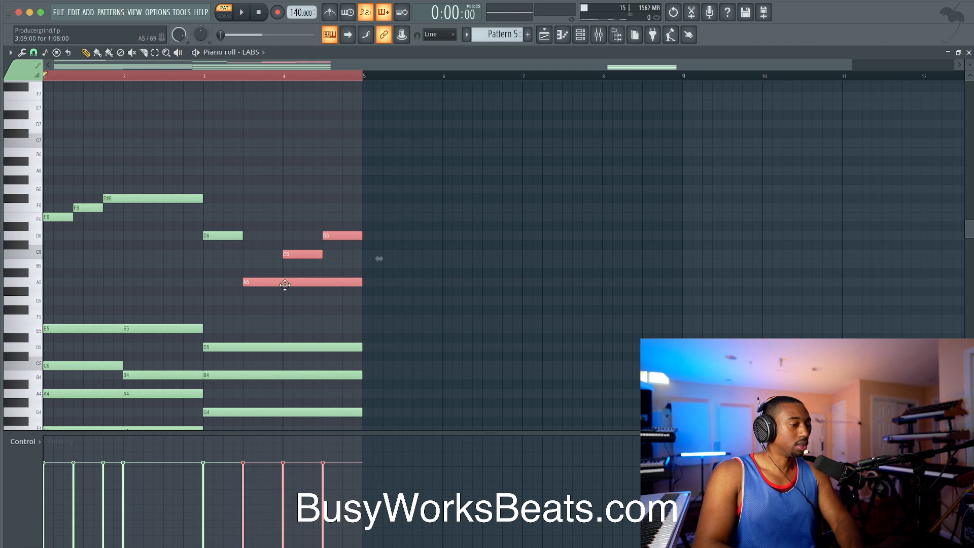
pyautogui.scroll(-6, 125, 314)
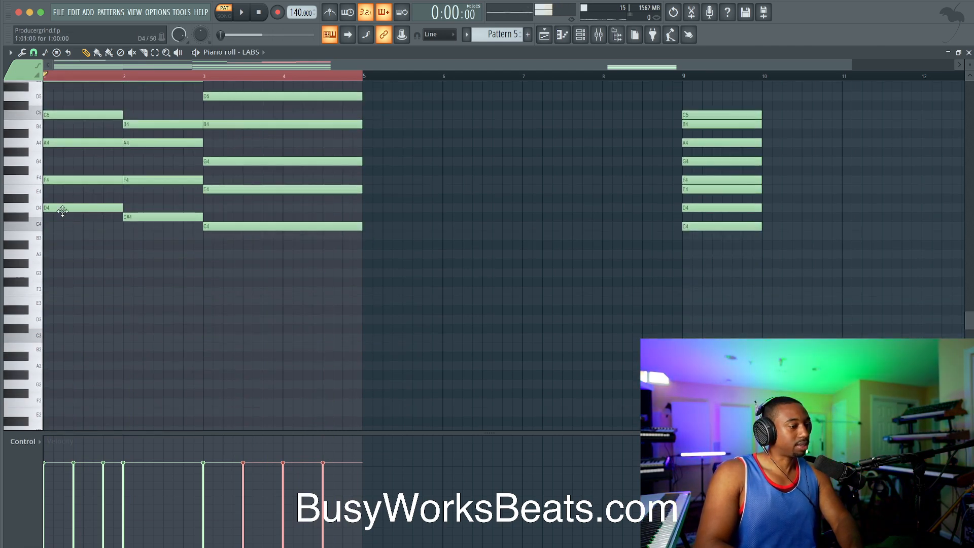
pyautogui.scroll(12, 62, 207)
pyautogui.press('space')
pyautogui.scroll(-5, 231, 243)
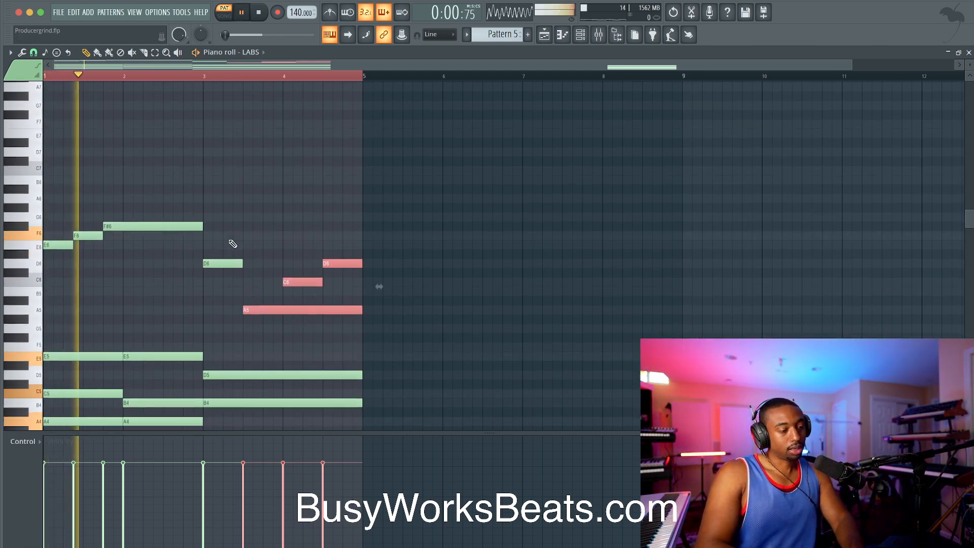
pyautogui.rightClick(237, 246)
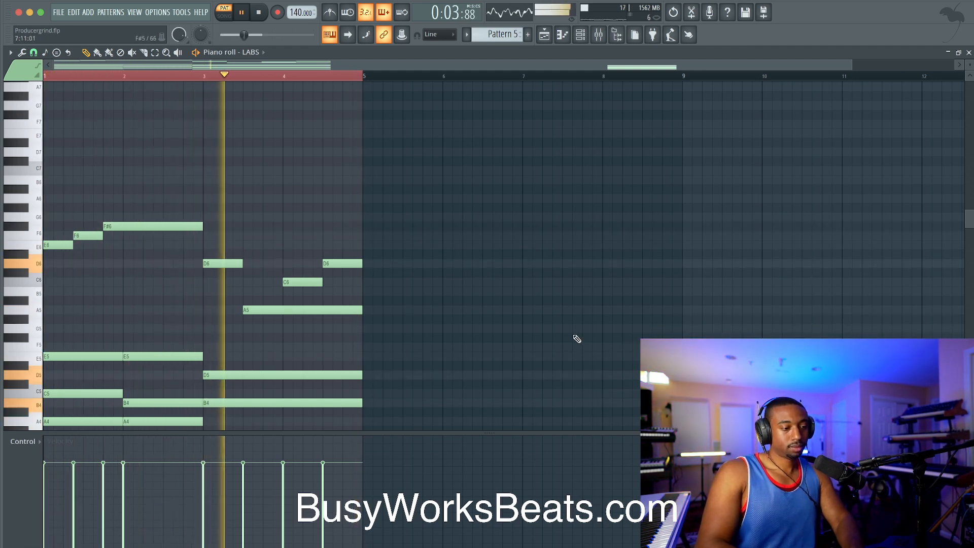
pyautogui.press('space')
# Consult the Intervallic Resolution table and compare the bar 1 chord's lower notes with the opening E6 melody note.
pyautogui.press('super+Tab')
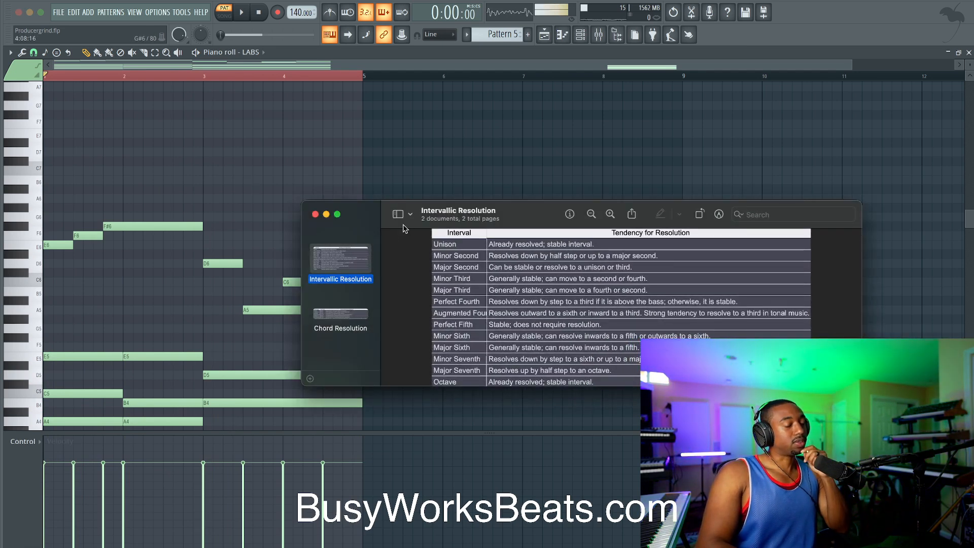
pyautogui.press('super+Tab')
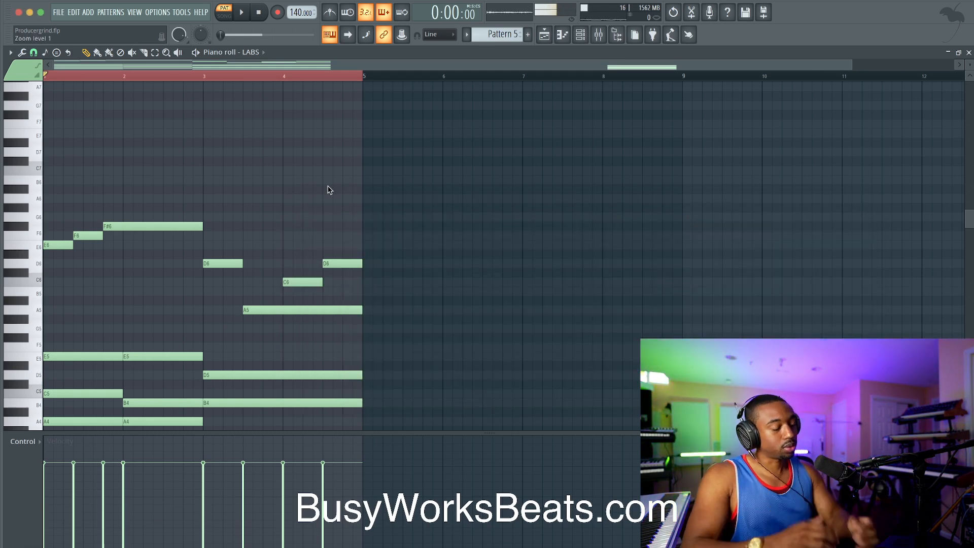
pyautogui.moveTo(386, 177); pyautogui.dragTo(72, 296)
pyautogui.scroll(-3, 70, 320)
pyautogui.scroll(-3, 70, 319)
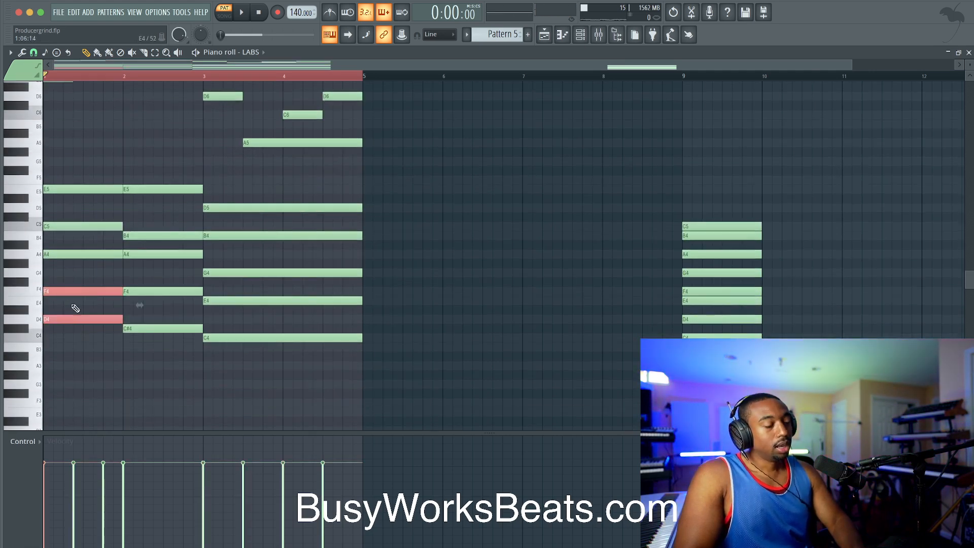
pyautogui.scroll(6, 68, 325)
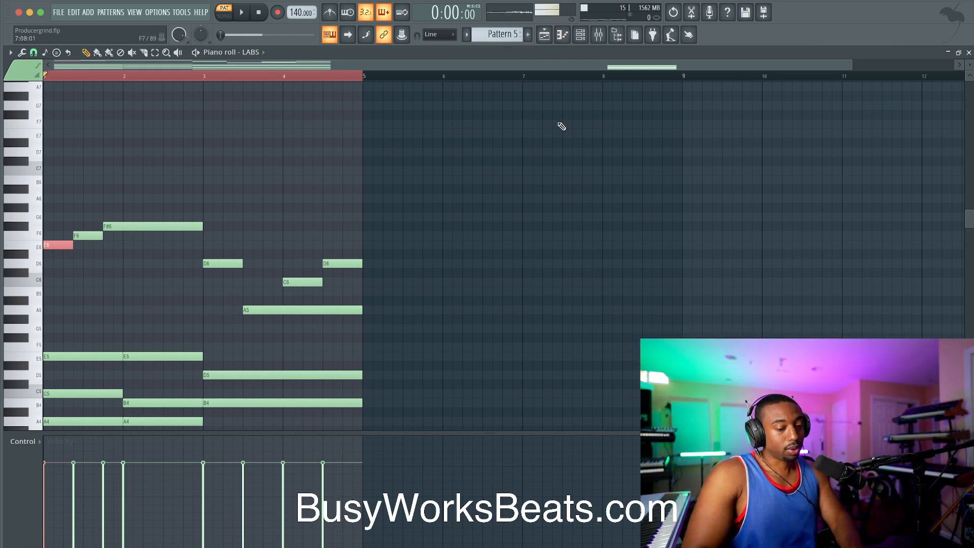
# Browse the Music Theory Magic Book back to the Scales + Zodiac + Emotion table on page 71, then return to the piano roll.
pyautogui.press('super+Tab')
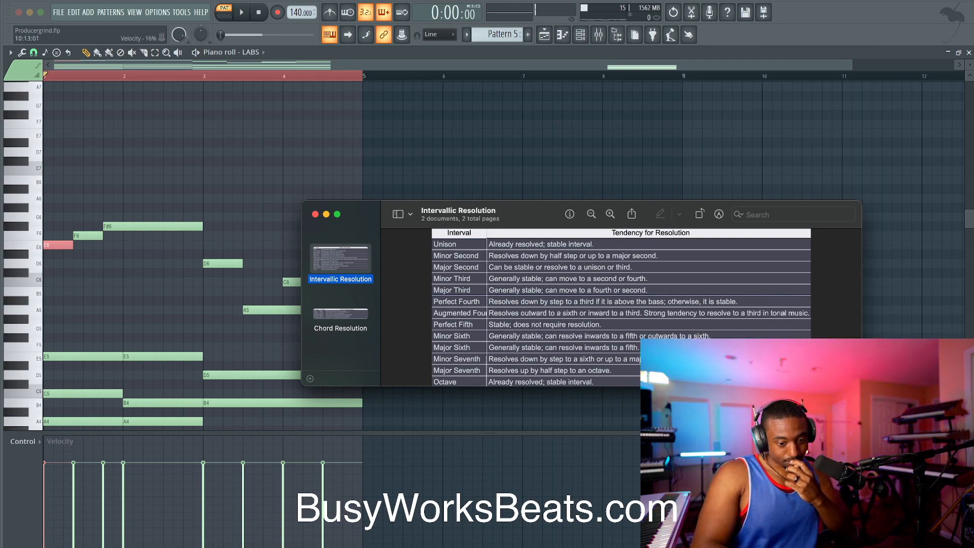
pyautogui.press('super+grave')
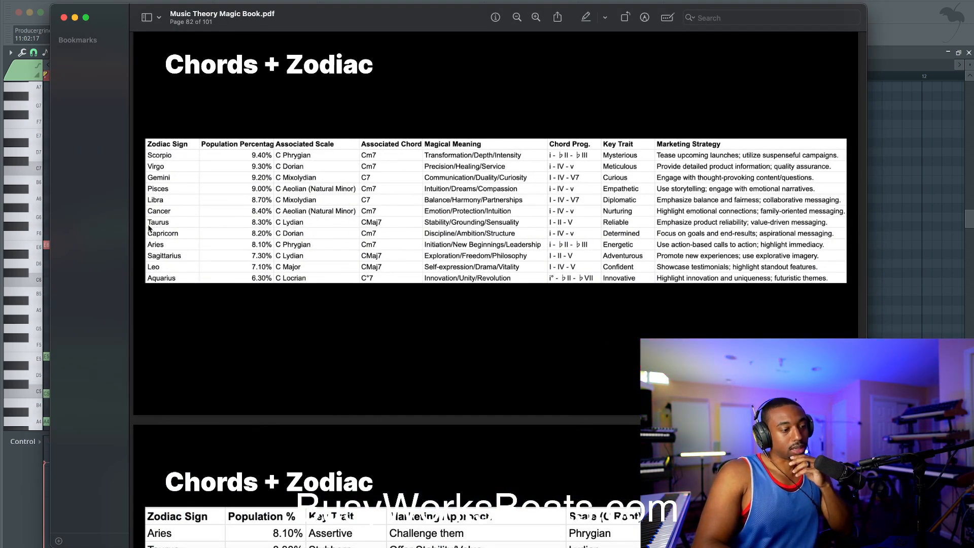
pyautogui.scroll(10, 674, 269)
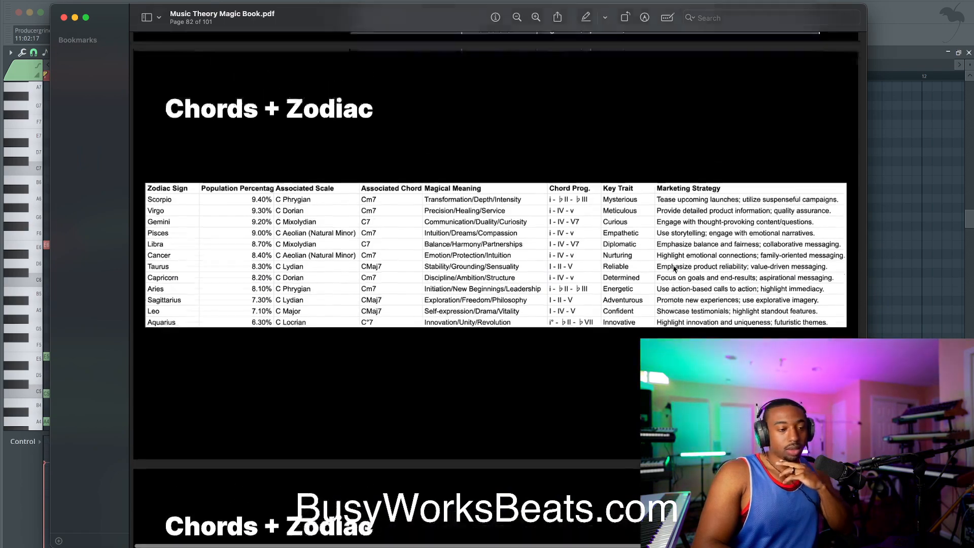
pyautogui.scroll(20, 674, 269)
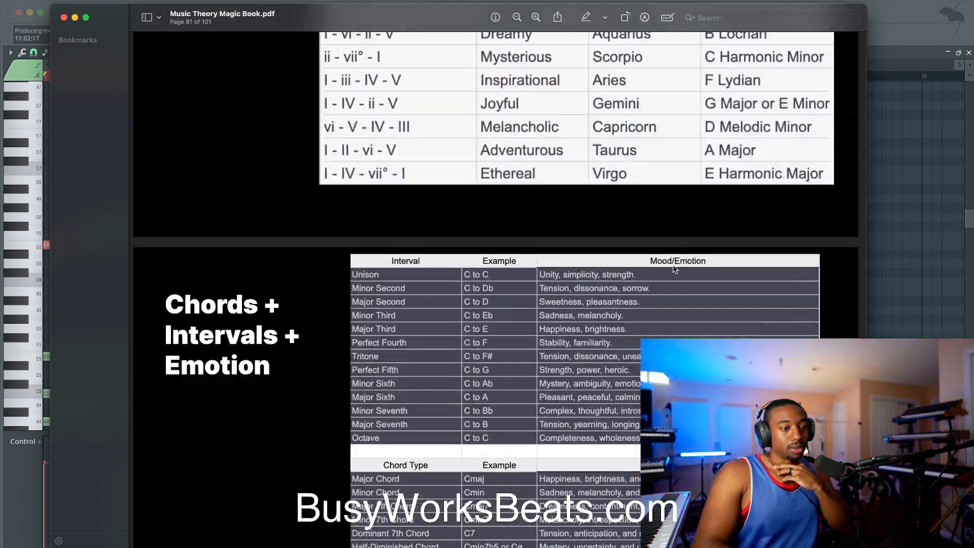
pyautogui.scroll(20, 675, 269)
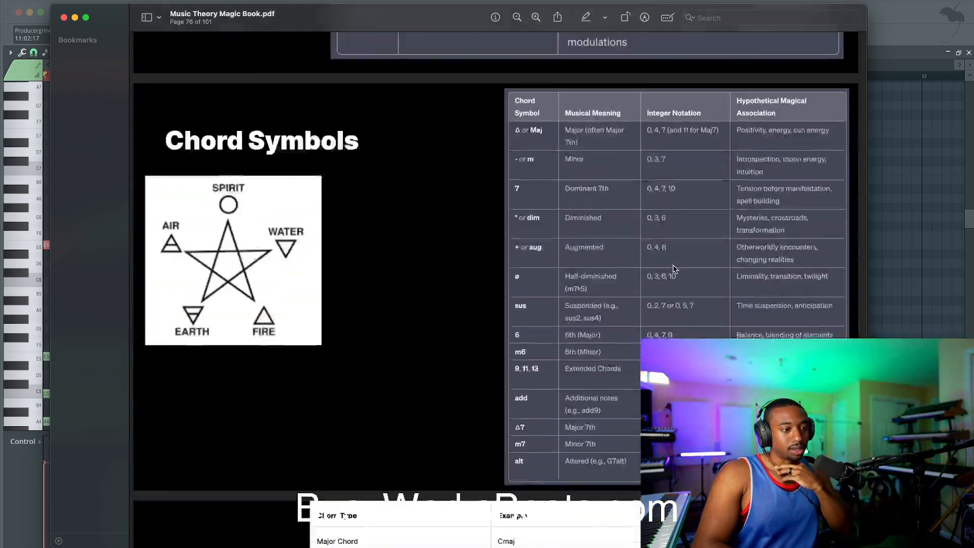
pyautogui.scroll(5, 674, 269)
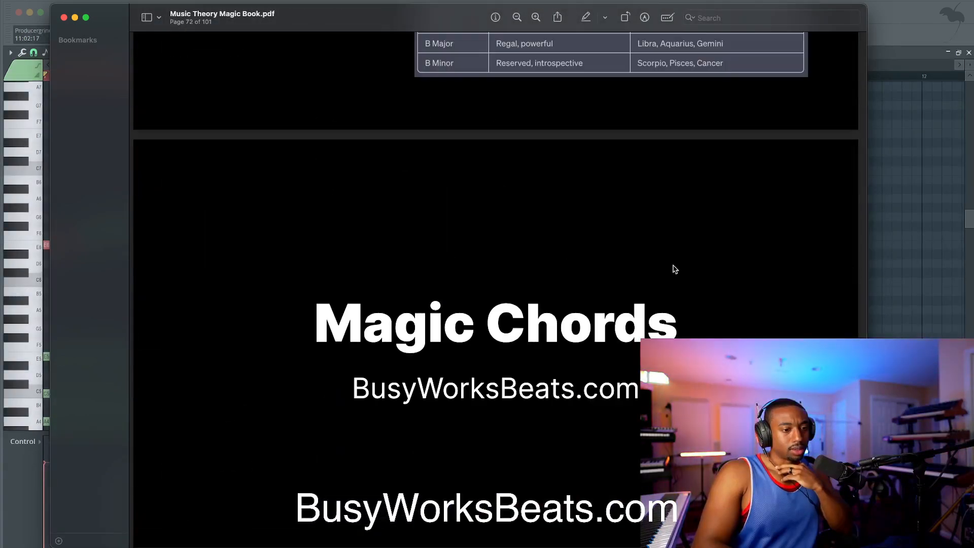
pyautogui.scroll(3, 674, 269)
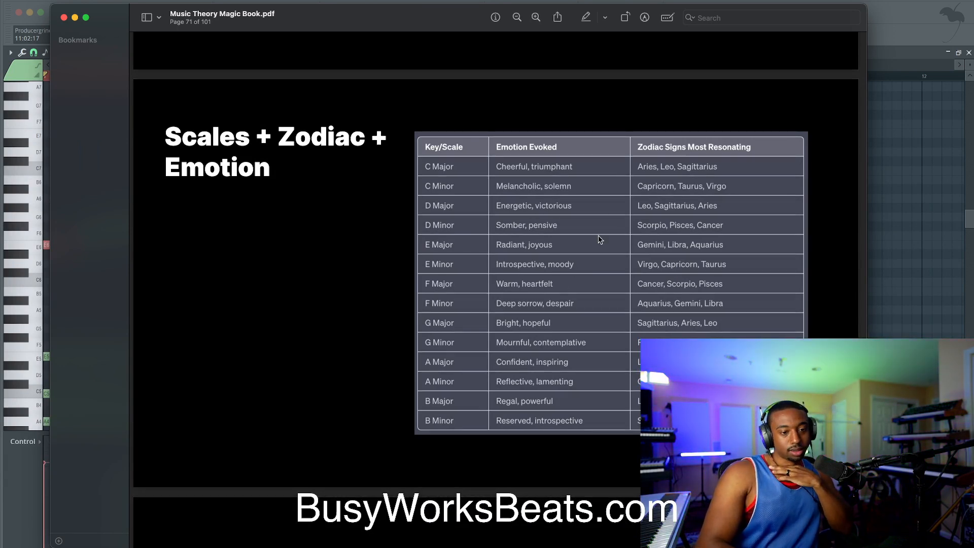
pyautogui.scroll(5, 563, 197)
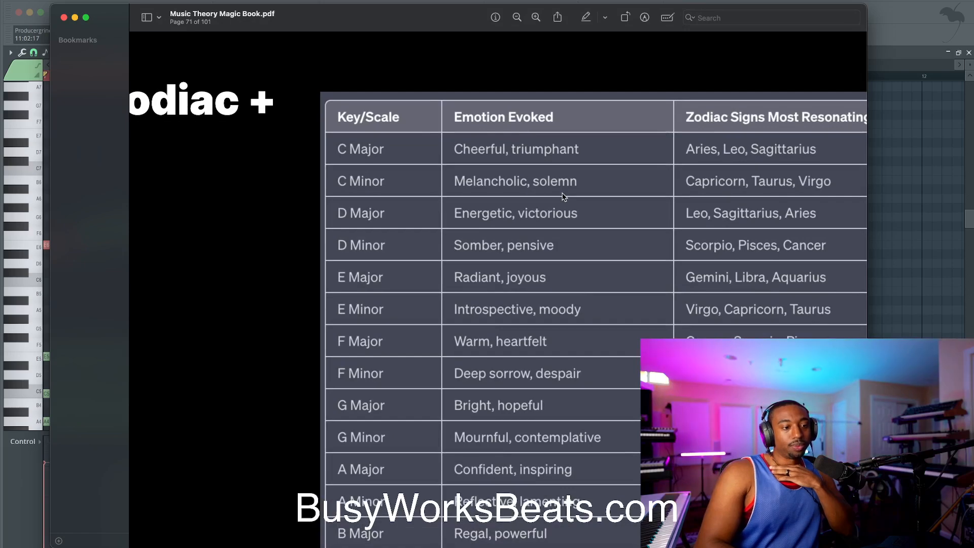
pyautogui.scroll(-5, 563, 197)
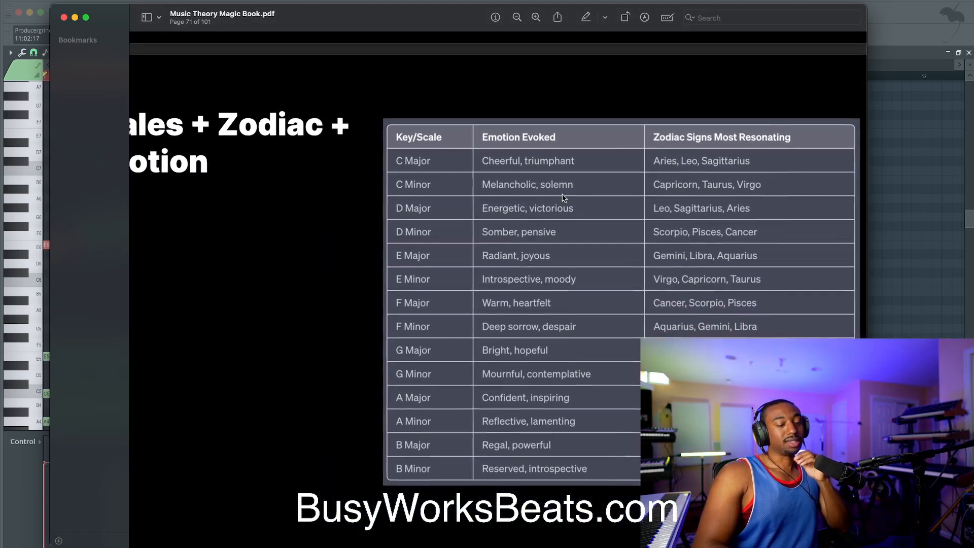
pyautogui.hscroll(2, 564, 197)
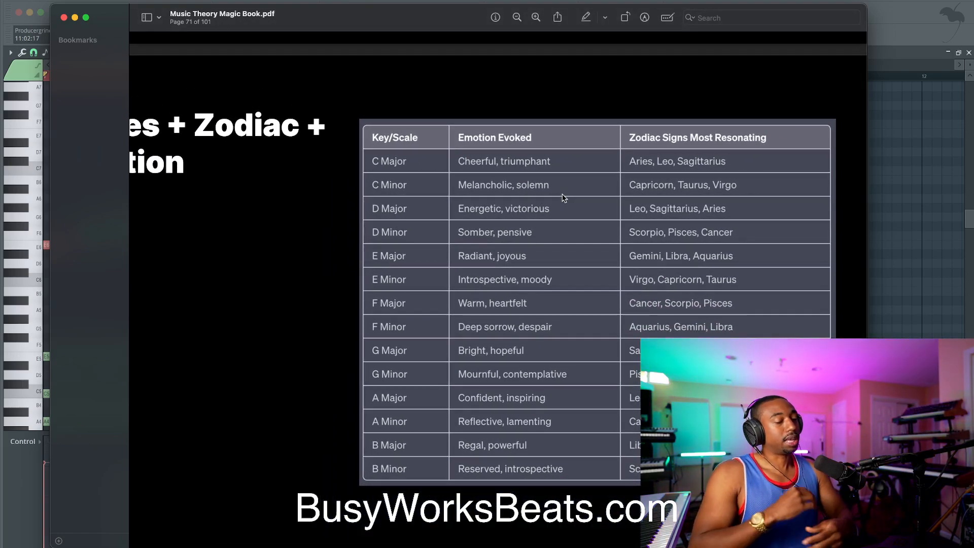
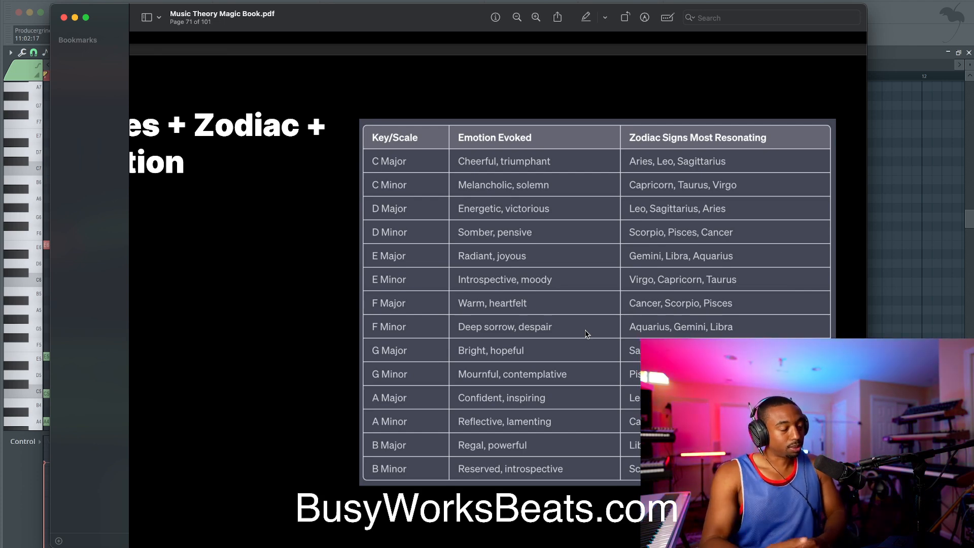
pyautogui.click(75, 18)
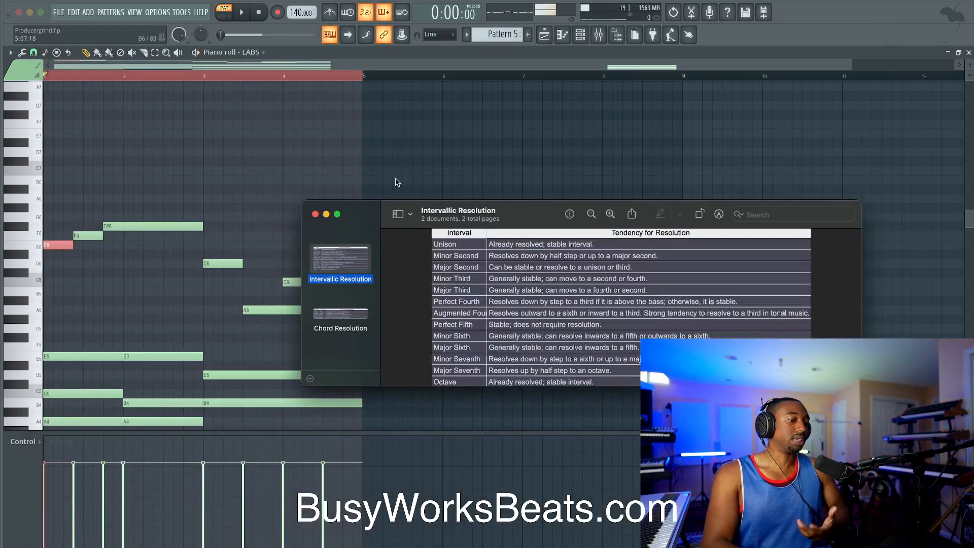
pyautogui.click(367, 67)
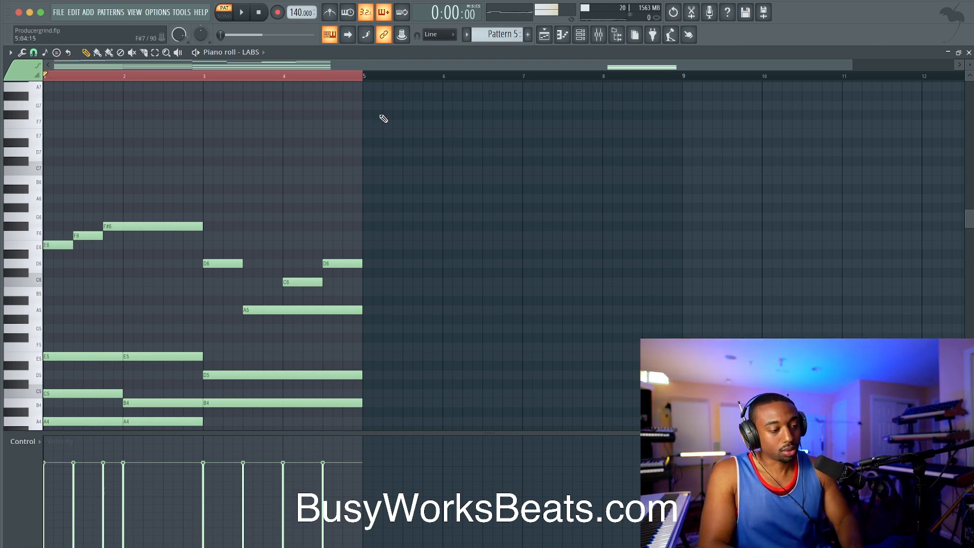
# Play the chord progression with its melody, stop it, and select the E6, F6 and F#6 melody notes in bars 1–2.
pyautogui.press('space')
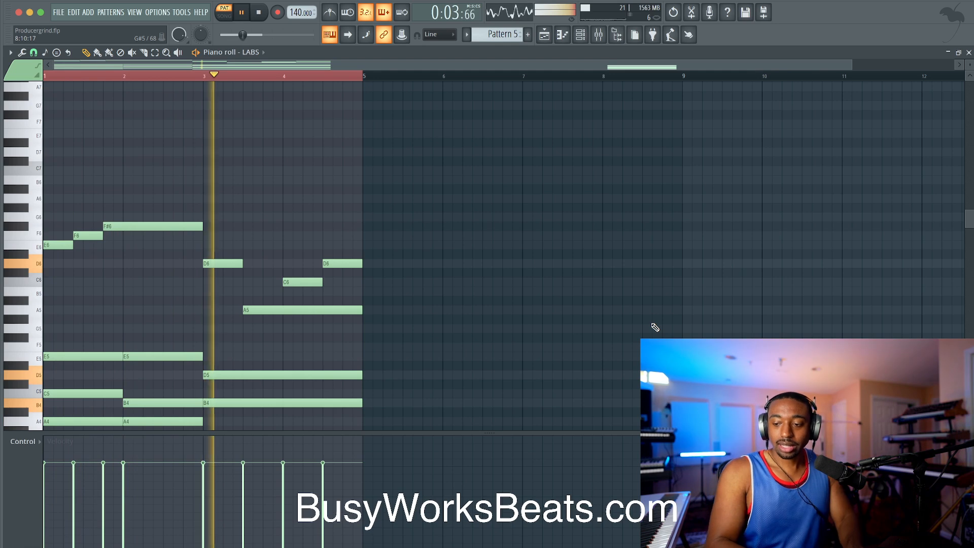
pyautogui.press('space')
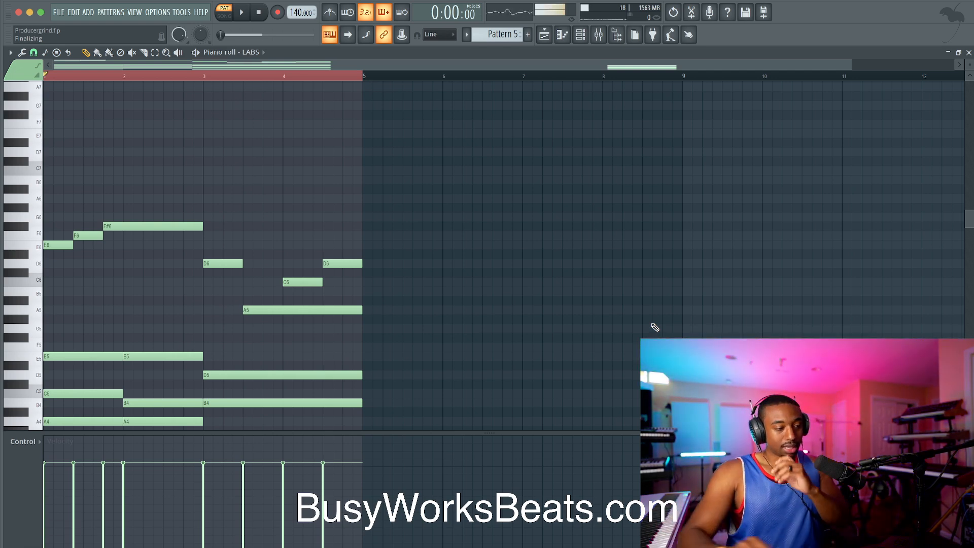
pyautogui.moveTo(193, 223); pyautogui.dragTo(67, 257)
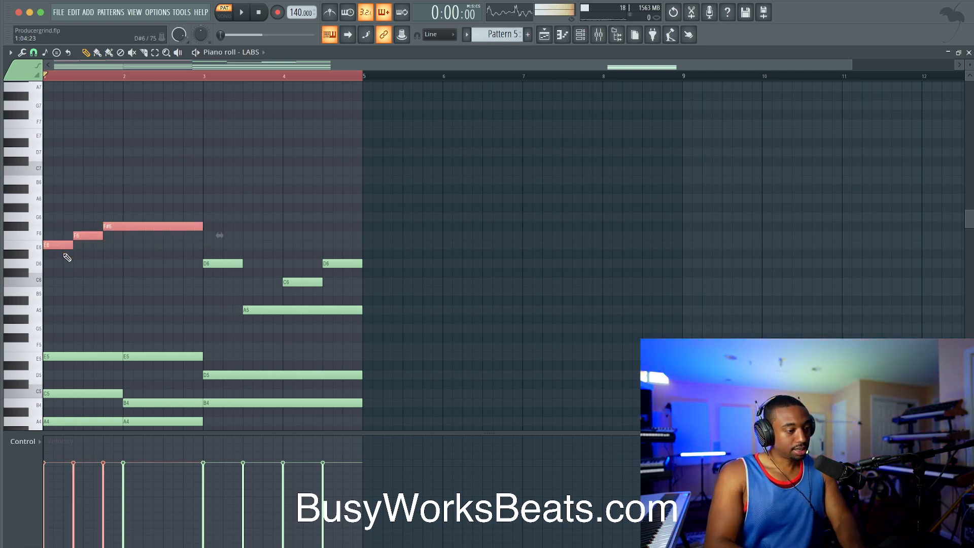
# Look through the existing patterns and create a new empty pattern, Pattern 6.
pyautogui.scroll(-5, 253, 174)
pyautogui.scroll(-2, 498, 35)
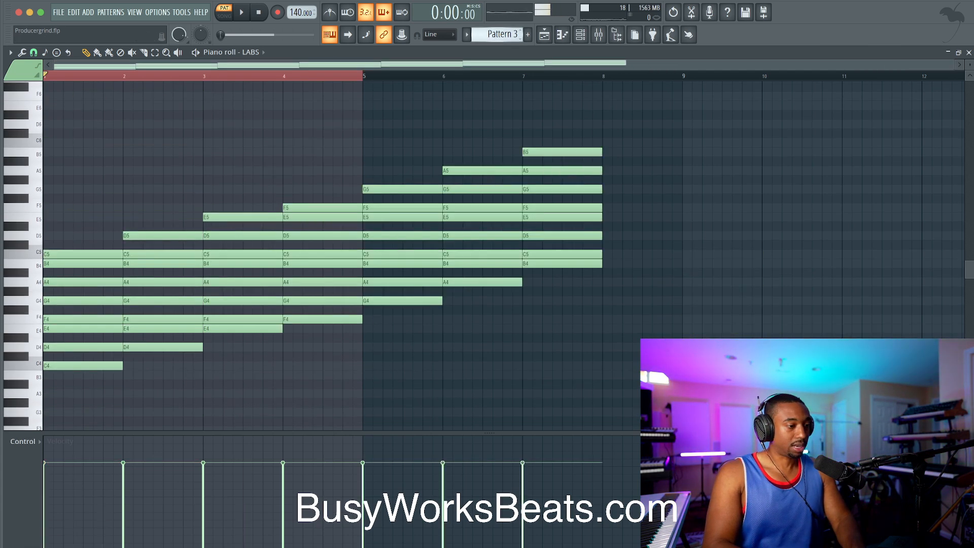
pyautogui.scroll(2, 498, 35)
pyautogui.press('space')
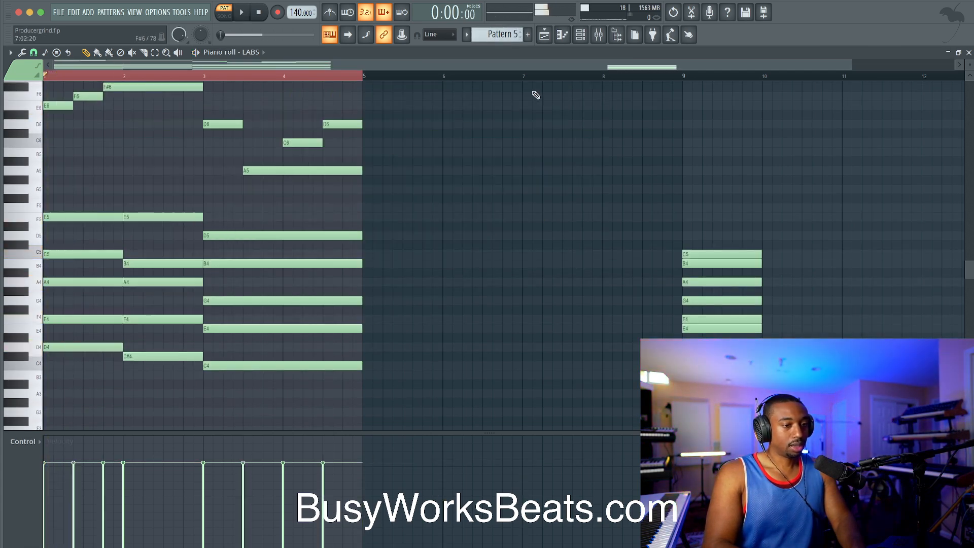
pyautogui.scroll(3, 508, 35)
pyautogui.press('space')
pyautogui.click(527, 35)
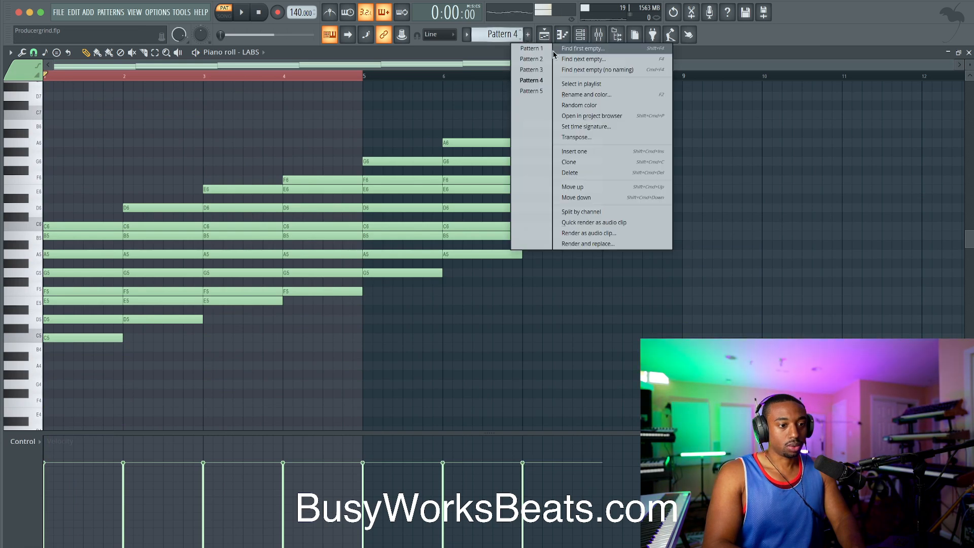
pyautogui.click(561, 47)
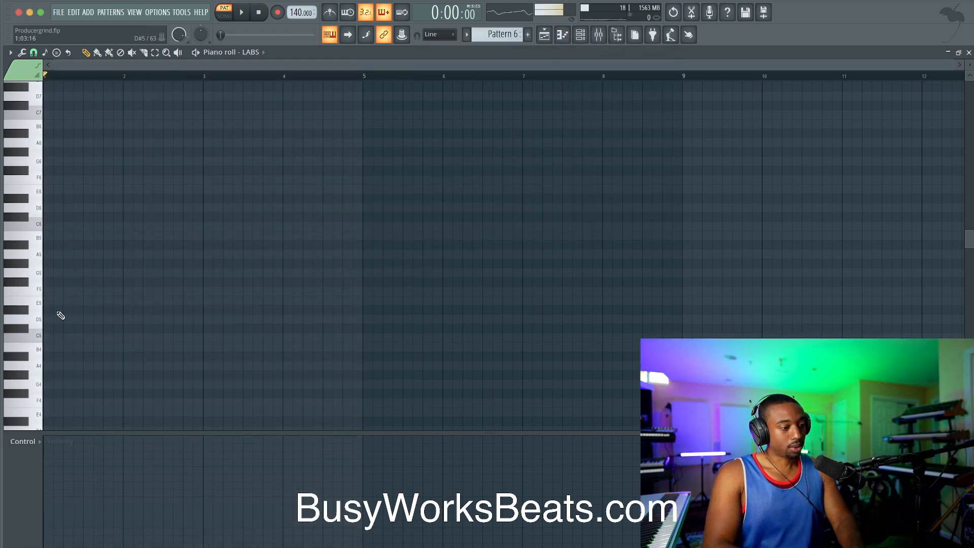
# Draw a one-bar D minor 9 chord in bar 1 with the notes D5, F5, A5, C6 and E6.
pyautogui.moveTo(79, 318); pyautogui.dragTo(121, 320)
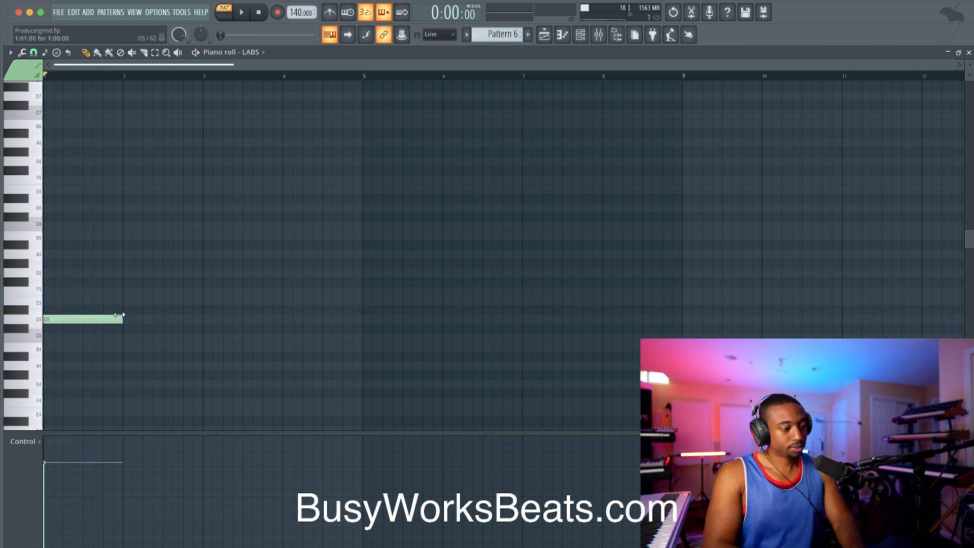
pyautogui.click(54, 291)
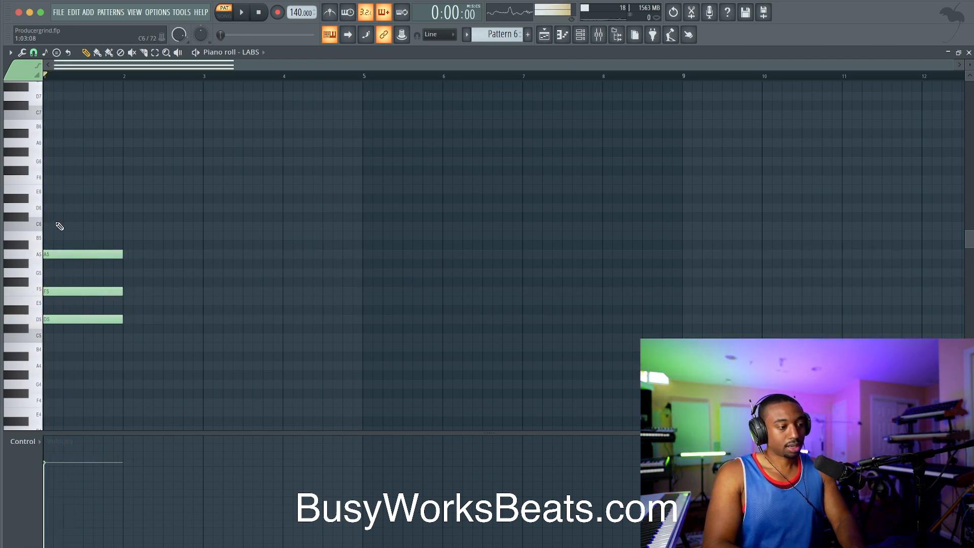
pyautogui.hotkey('ctrl', 'a')
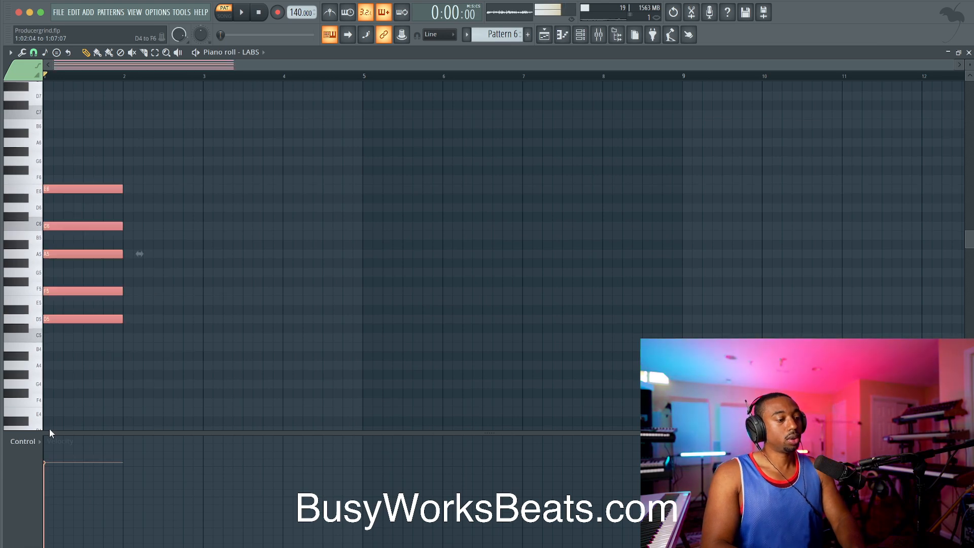
# Stamp an advanced 9 chord with root G5 in bar 2, one bar long.
pyautogui.click(57, 52)
pyautogui.moveTo(105, 56)
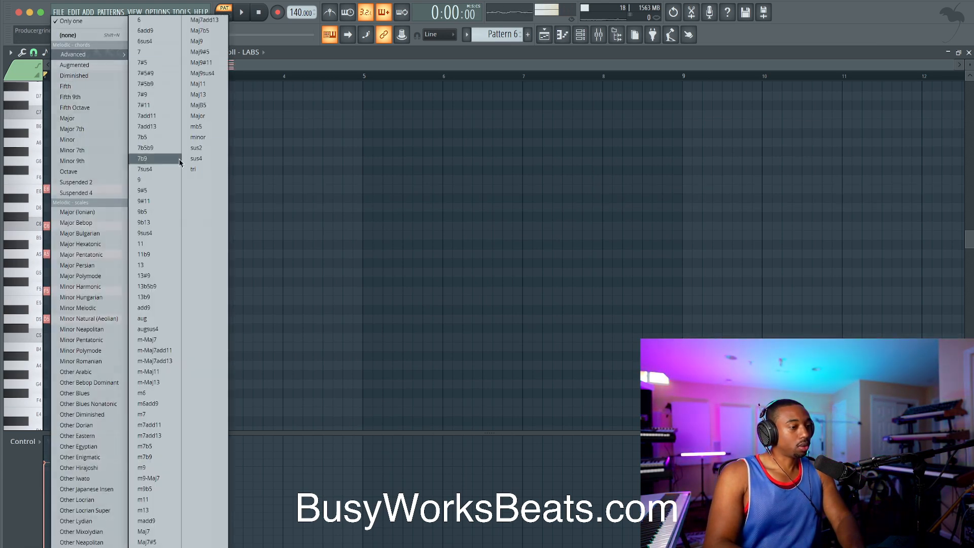
pyautogui.click(158, 181)
pyautogui.moveTo(145, 239); pyautogui.dragTo(124, 281)
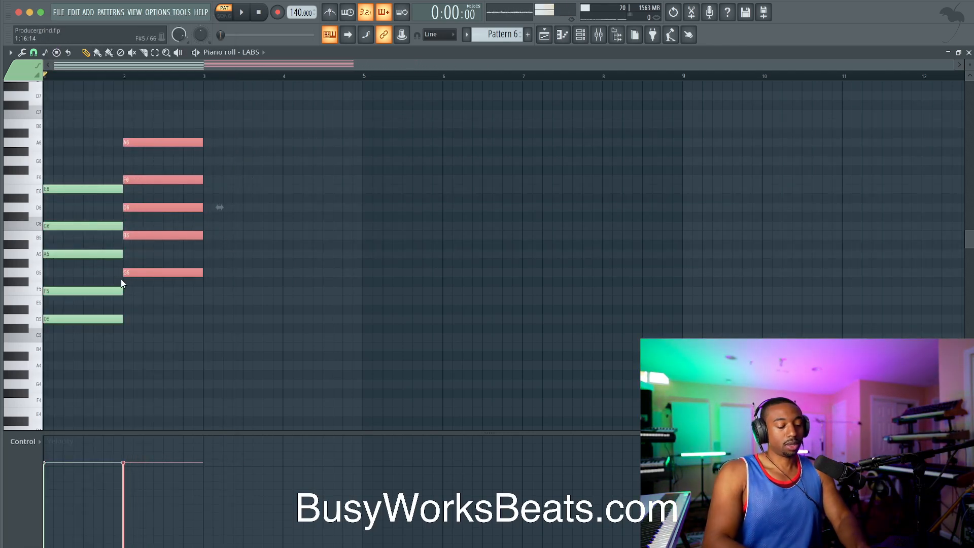
pyautogui.click(130, 290)
# Transpose both chords down one octave and play them.
pyautogui.moveTo(138, 165); pyautogui.dragTo(47, 178)
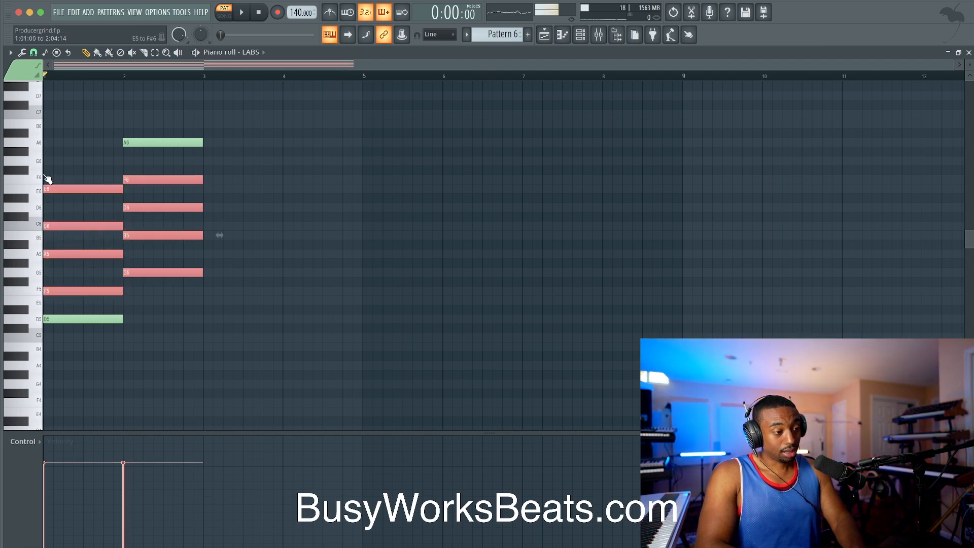
pyautogui.press('space')
pyautogui.click(194, 313)
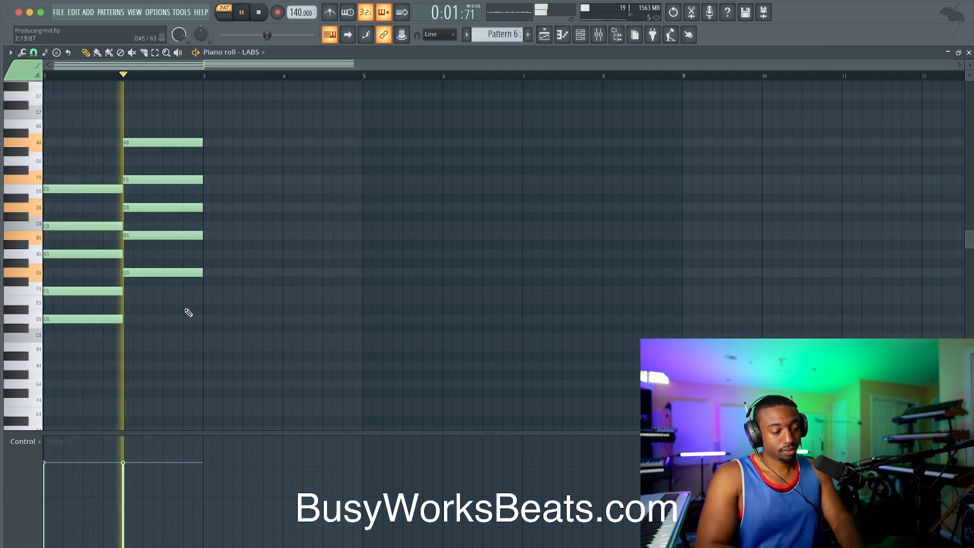
pyautogui.hotkey('ctrl', 'Down')
pyautogui.press('space')
pyautogui.press('space')
pyautogui.scroll(-4, 188, 305)
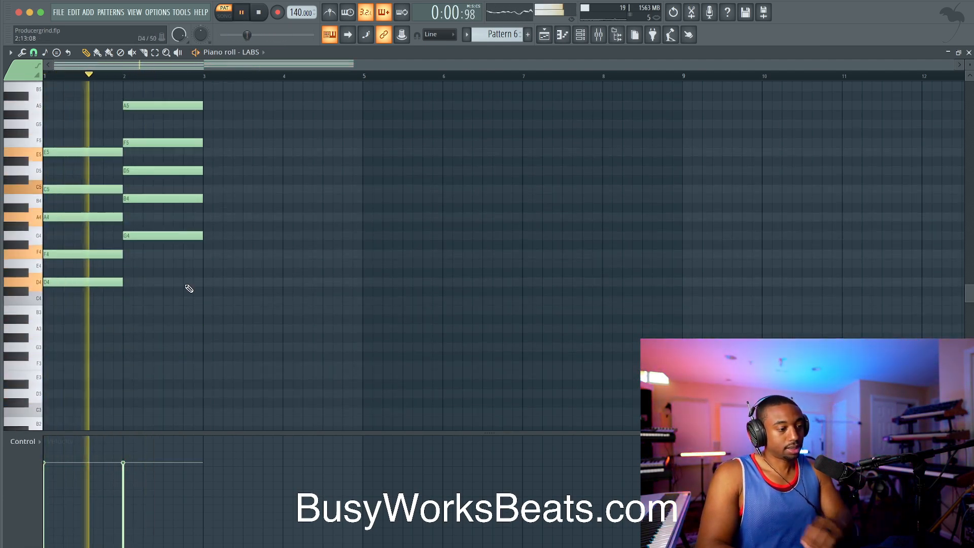
pyautogui.press('space')
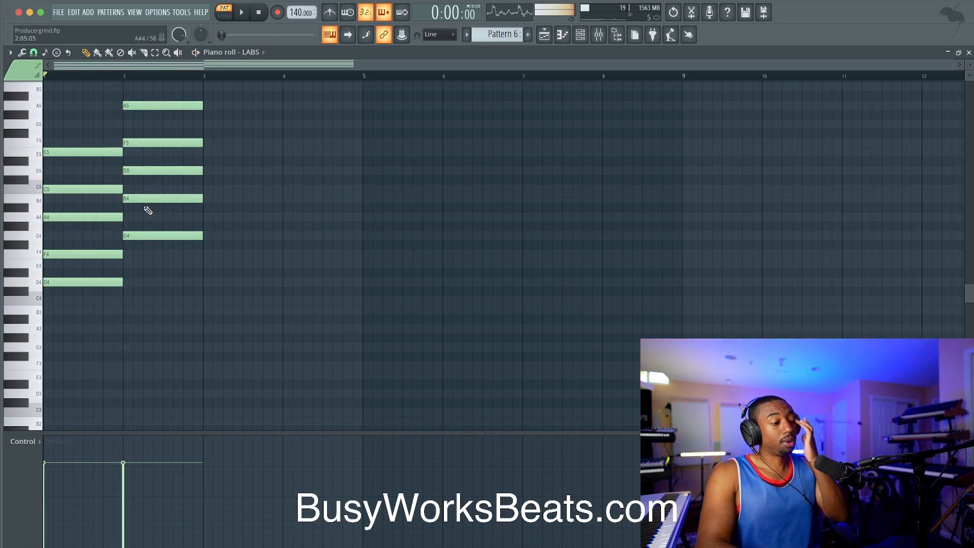
# Stamp a Minor 9th chord on A3 at bar 3 and lengthen it to two bars.
pyautogui.click(66, 54)
pyautogui.click(89, 161)
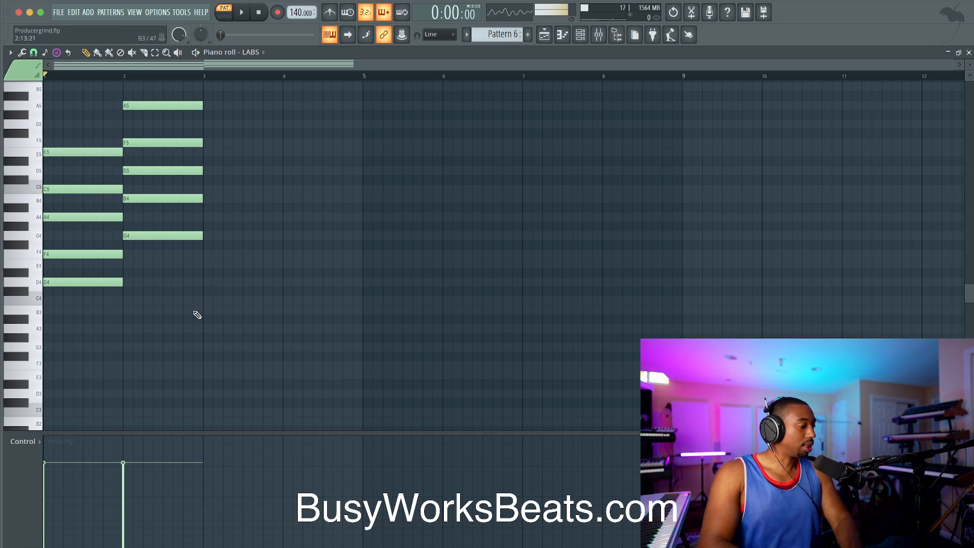
pyautogui.click(215, 329)
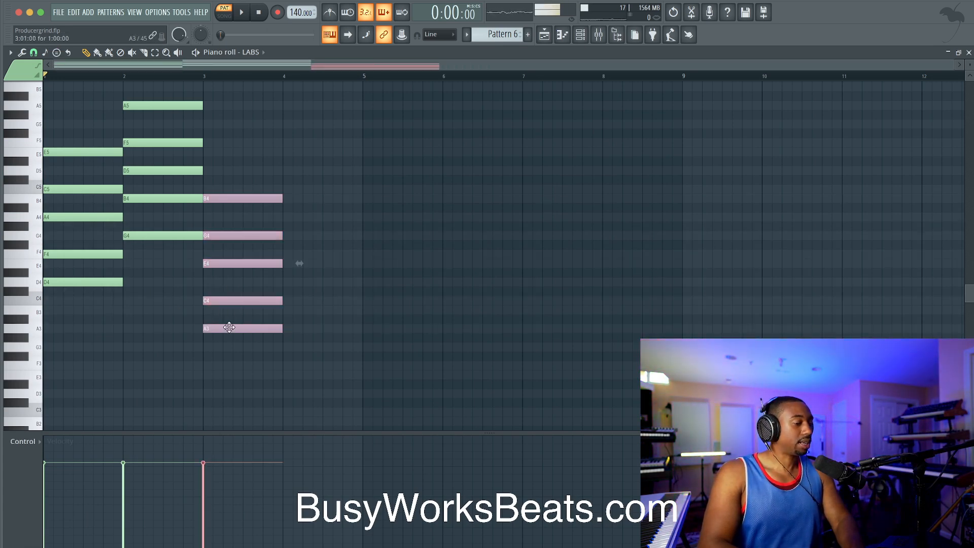
pyautogui.hotkey('ctrl', 'd')
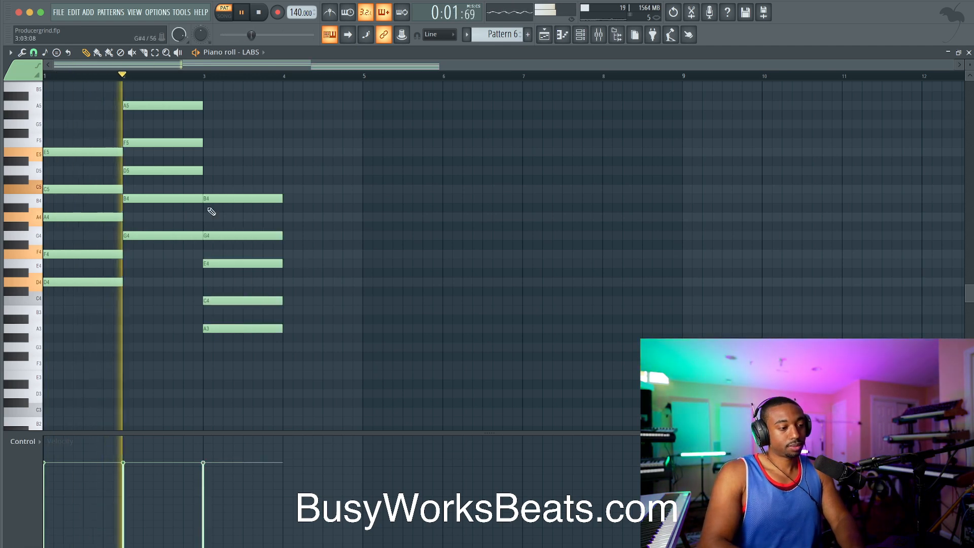
pyautogui.moveTo(220, 203); pyautogui.dragTo(243, 419)
pyautogui.moveTo(282, 327); pyautogui.dragTo(363, 326)
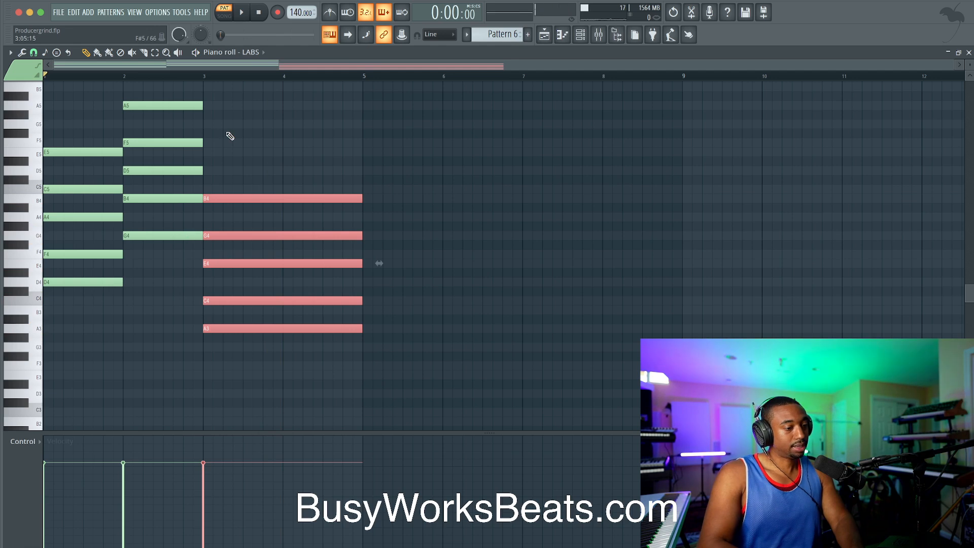
# Transpose the whole bar 2 chord down six semitones so its root is C#4.
pyautogui.moveTo(178, 86); pyautogui.dragTo(154, 248)
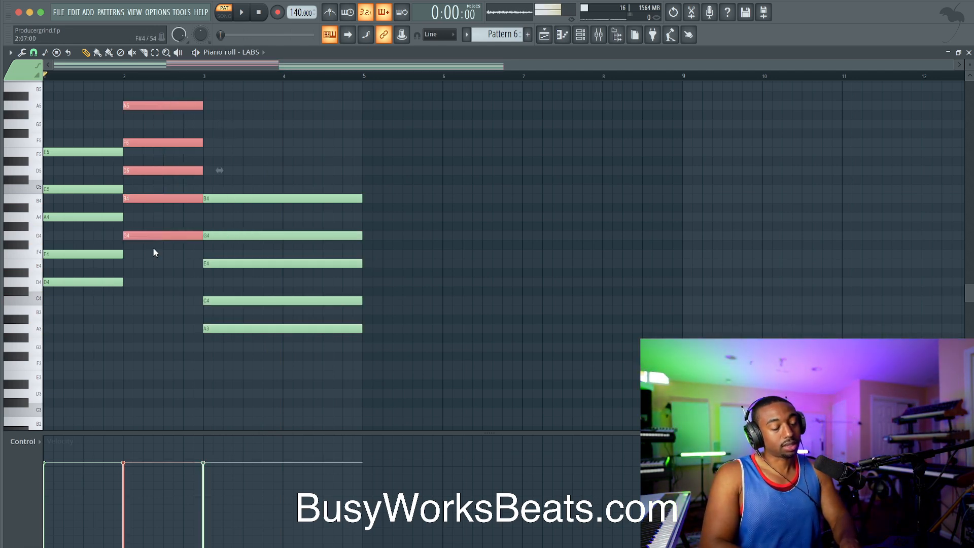
pyautogui.hotkey('ctrl', 'Down')
pyautogui.hotkey('ctrl', 'Down')
pyautogui.hotkey('ctrl', 'Down')
pyautogui.hotkey('ctrl', 'Down')
pyautogui.hotkey('ctrl', 'Down')
pyautogui.hotkey('ctrl', 'Down')
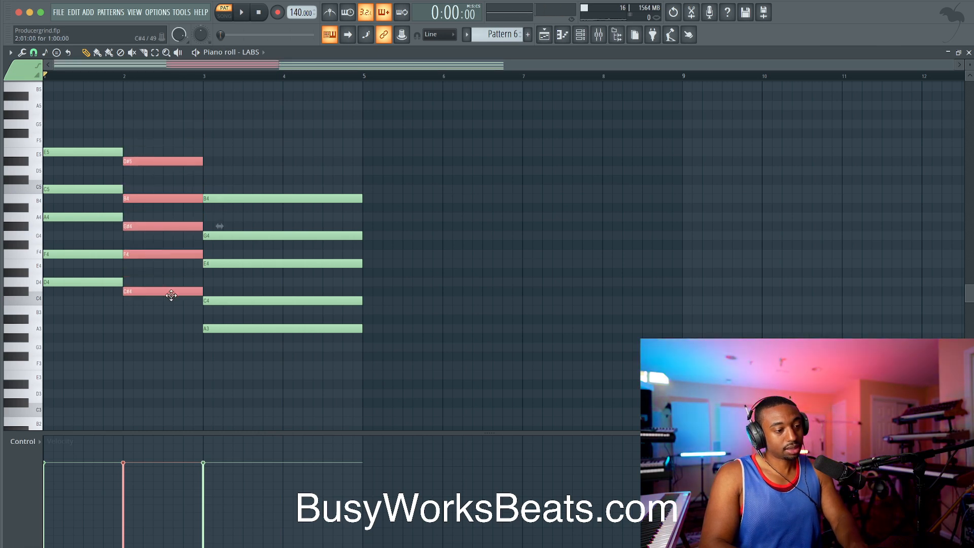
# Raise the A3 note of the bar 3 chord one octave to A4 and play the progression.
pyautogui.click(226, 330)
pyautogui.hotkey('ctrl', 'Up')
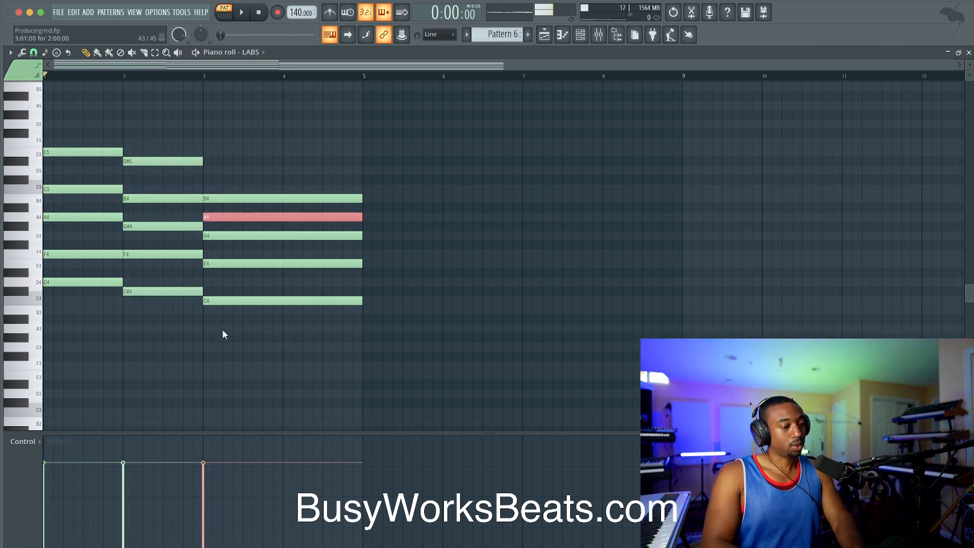
pyautogui.moveTo(211, 316)
pyautogui.mouseDown()
pyautogui.moveTo(96, 278)
pyautogui.moveTo(205, 329)
pyautogui.mouseUp()
pyautogui.press('space')
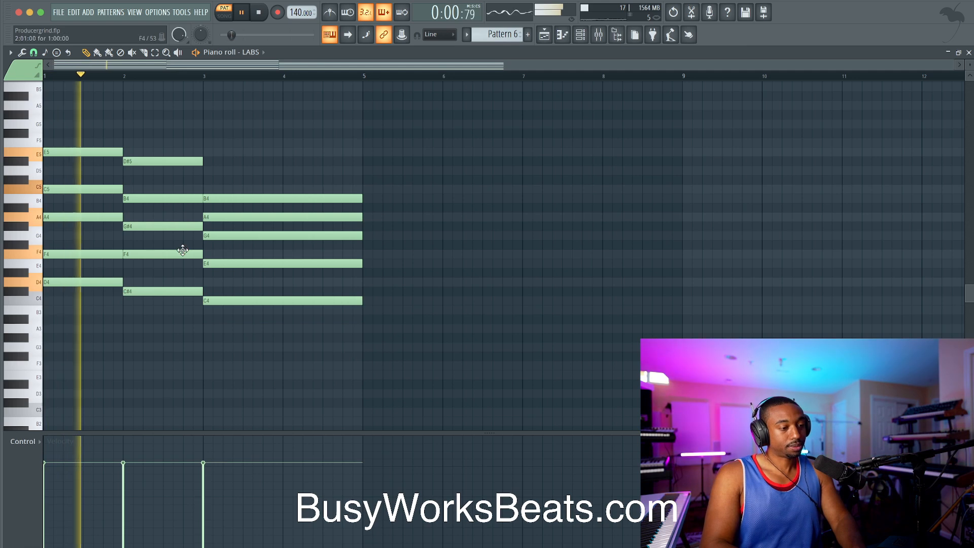
# Raise the G#4 and D#5 notes in bar 2 one semitone to A4 and E5, and replay the progression.
pyautogui.click(170, 226)
pyautogui.keyDown('shift'); pyautogui.click(167, 162); pyautogui.keyUp('shift')
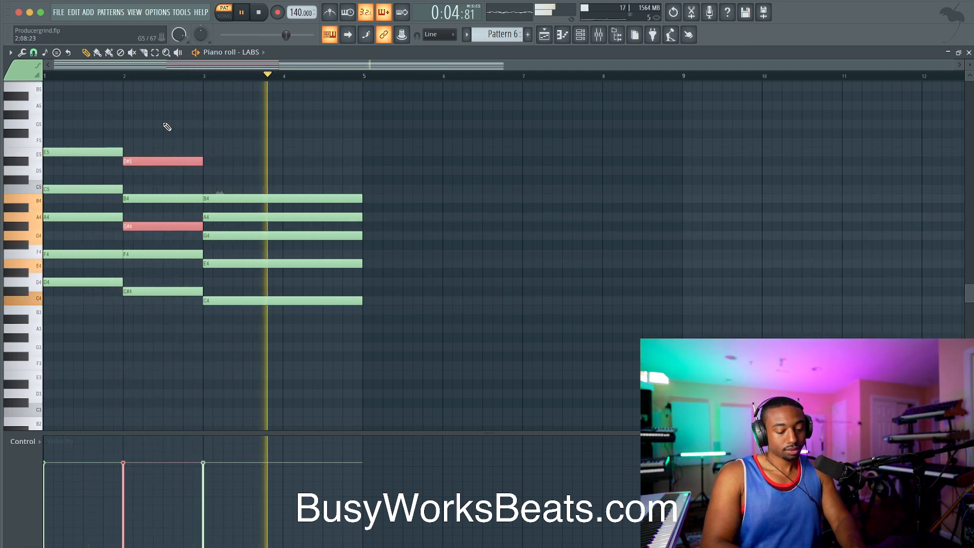
pyautogui.press('space')
pyautogui.press('Up')
pyautogui.press('space')
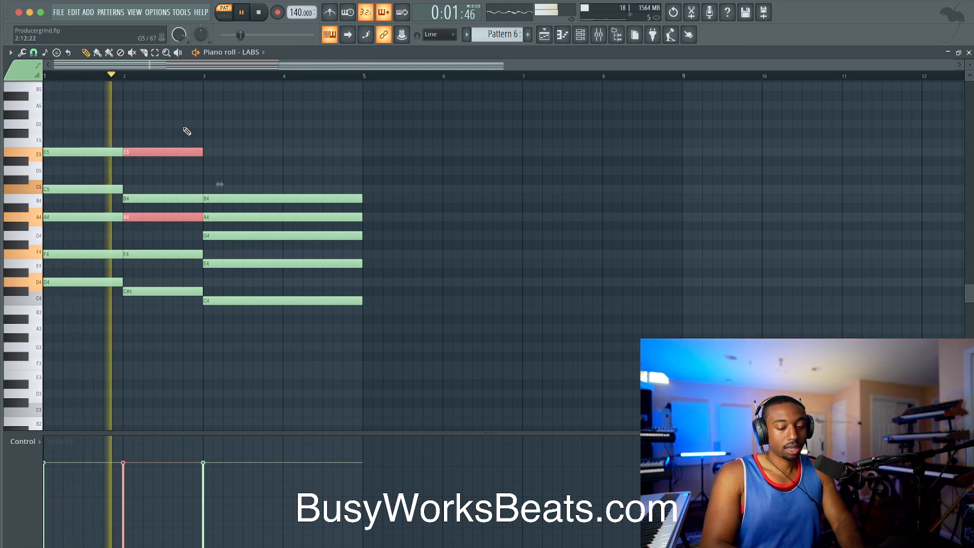
pyautogui.hotkey('ctrl', 'd')
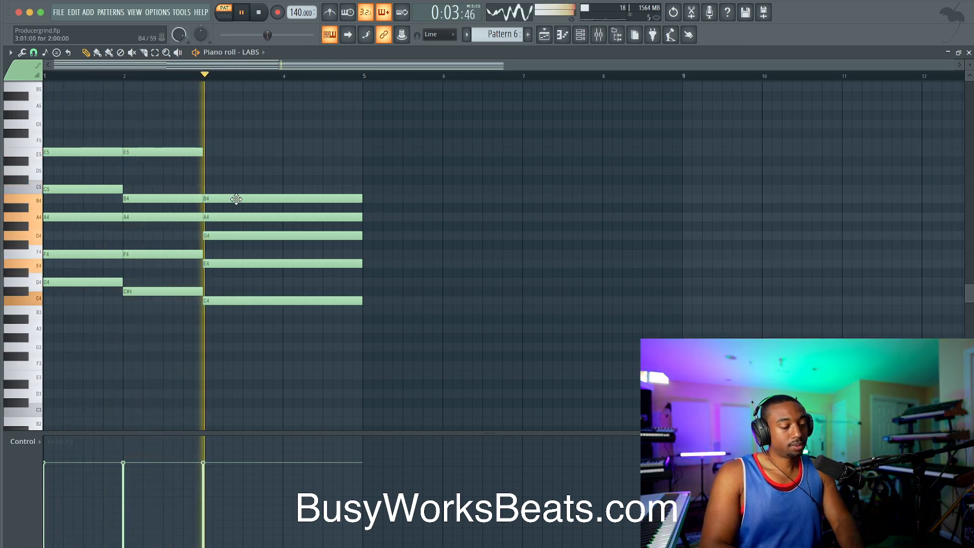
# Duplicate the full four-bar progression into bars 5–8.
pyautogui.hotkey('ctrl', 'a')
pyautogui.press('space')
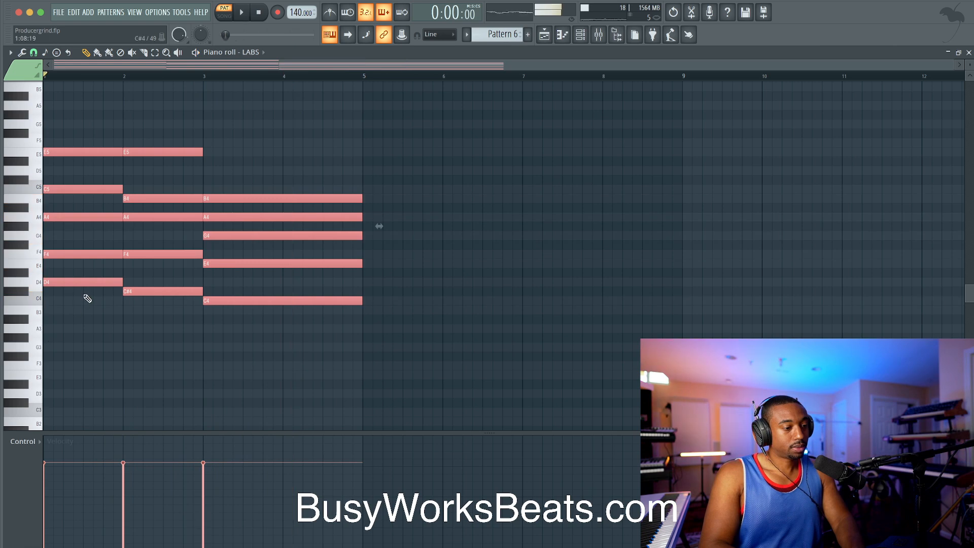
pyautogui.moveTo(70, 281); pyautogui.dragTo(376, 281)
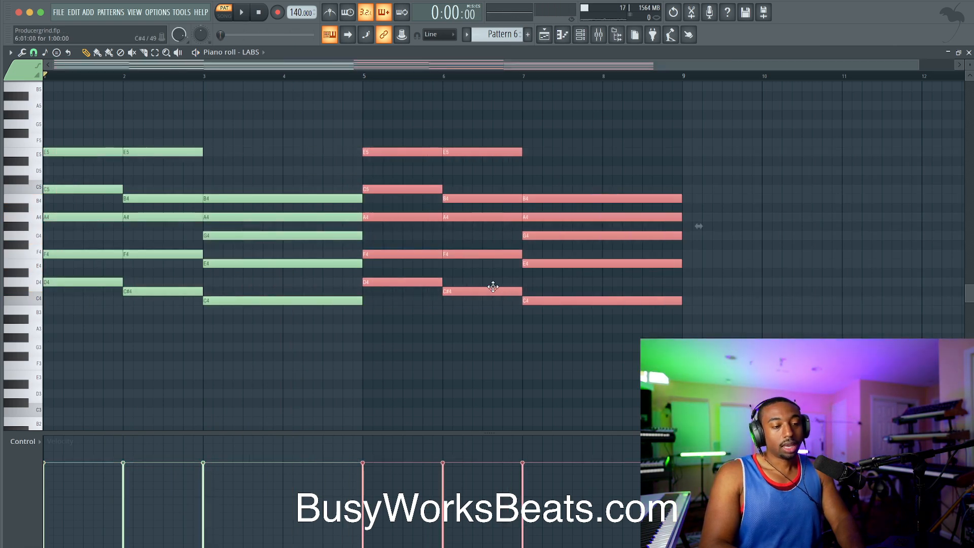
pyautogui.click(479, 176)
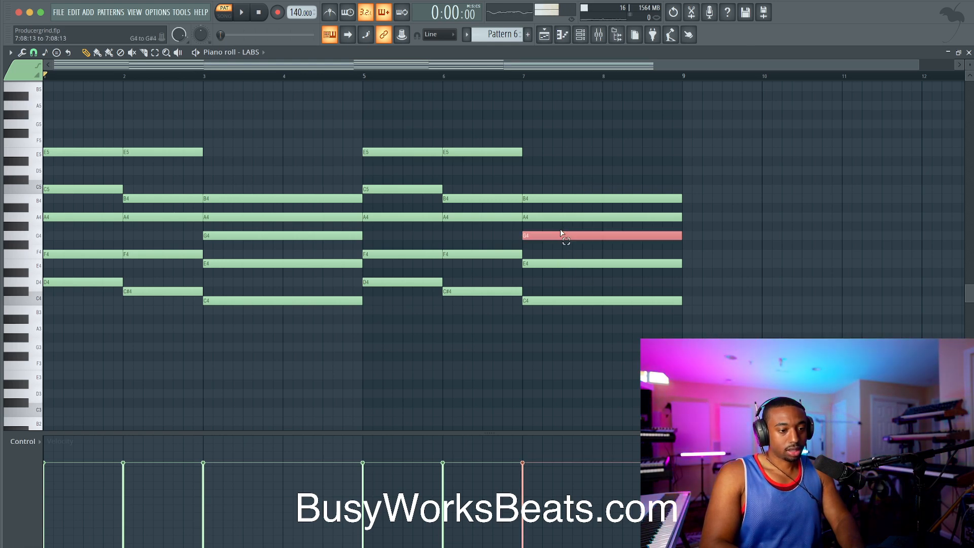
# In the bar 7 chord, lower A4 one octave to A3 and raise G4 to G#4.
pyautogui.click(554, 216)
pyautogui.hotkey('ctrl', 'Down')
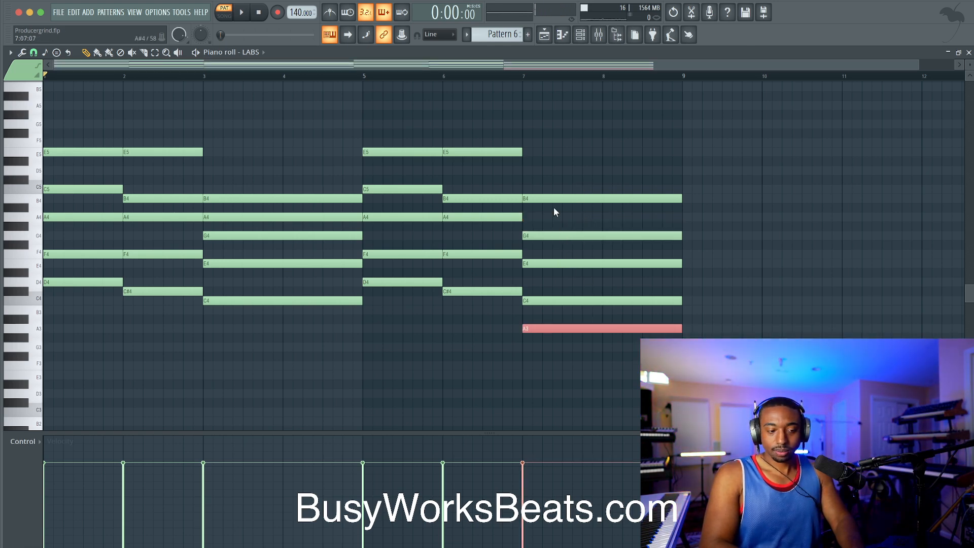
pyautogui.click(553, 287)
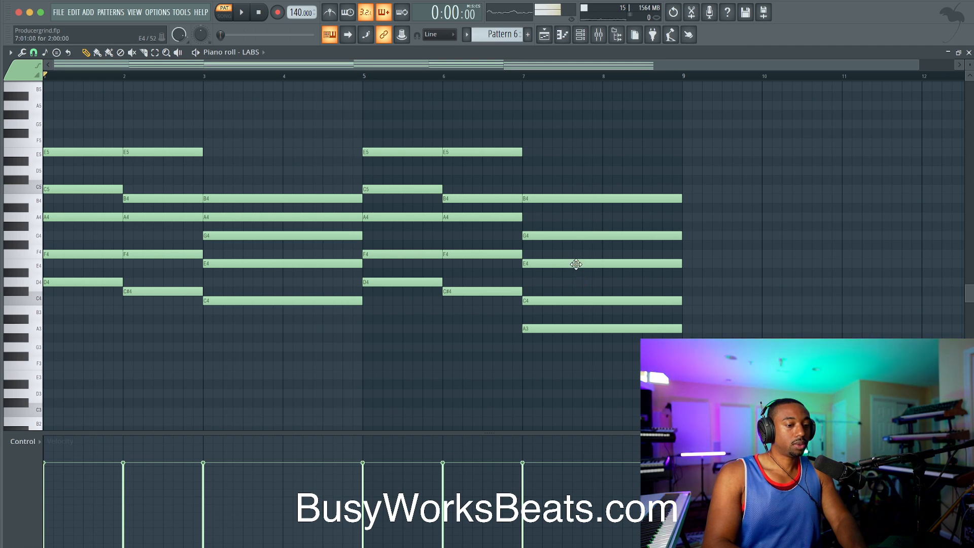
pyautogui.moveTo(580, 231); pyautogui.dragTo(582, 225)
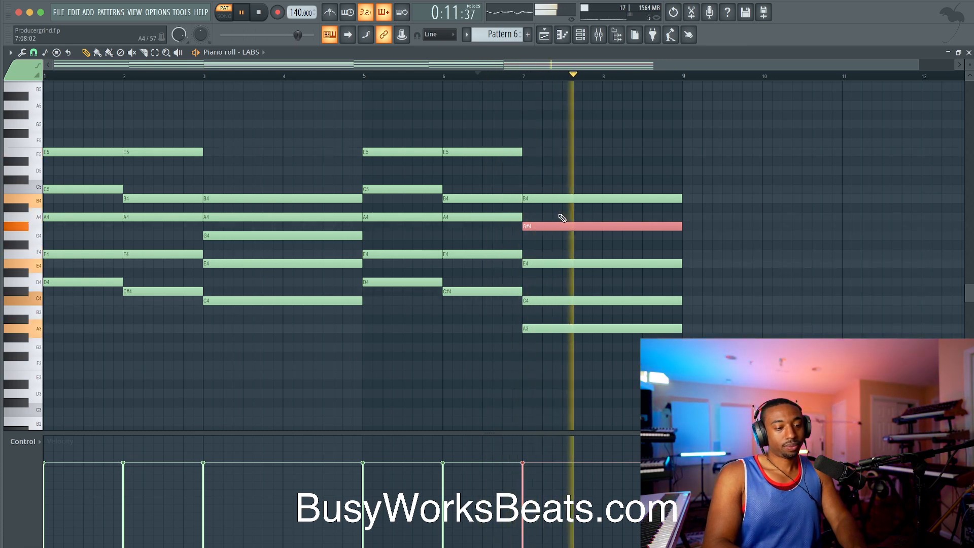
# Delete B4 from the bar 7 chord, then select its remaining notes and stop playback.
pyautogui.rightClick(554, 198)
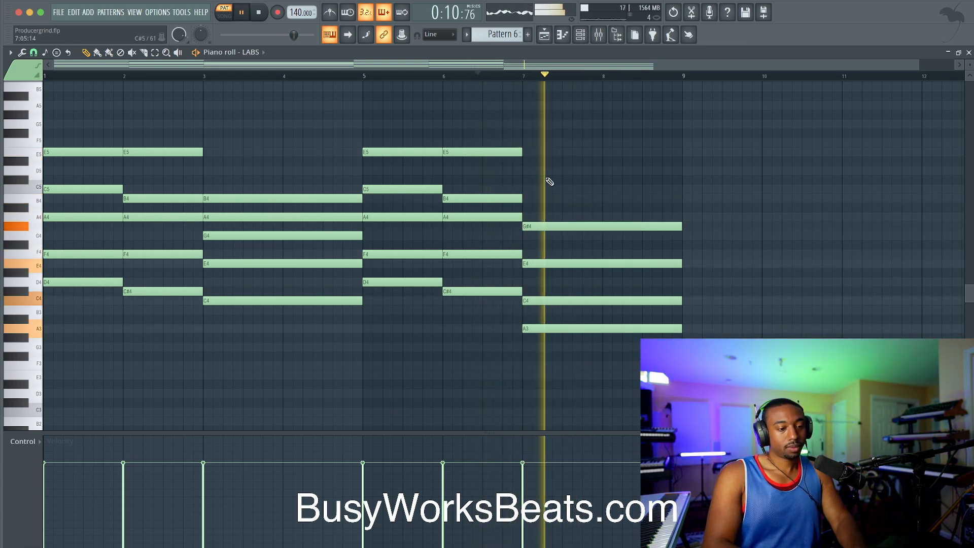
pyautogui.moveTo(549, 182); pyautogui.dragTo(554, 336)
pyautogui.press('space')
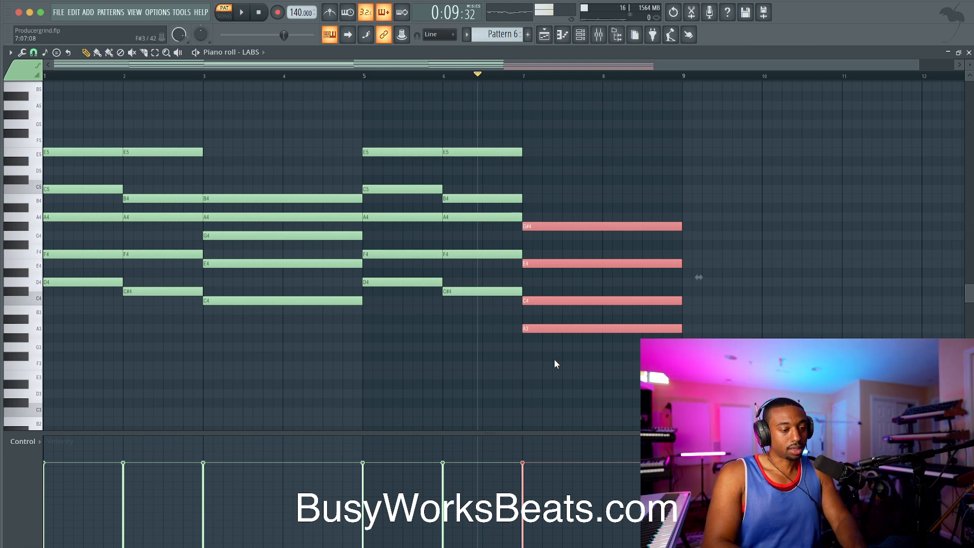
# Raise the whole progression one octave and play it.
pyautogui.click(543, 387)
pyautogui.hotkey('ctrl', 'Up')
pyautogui.scroll(2, 516, 190)
pyautogui.press('space')
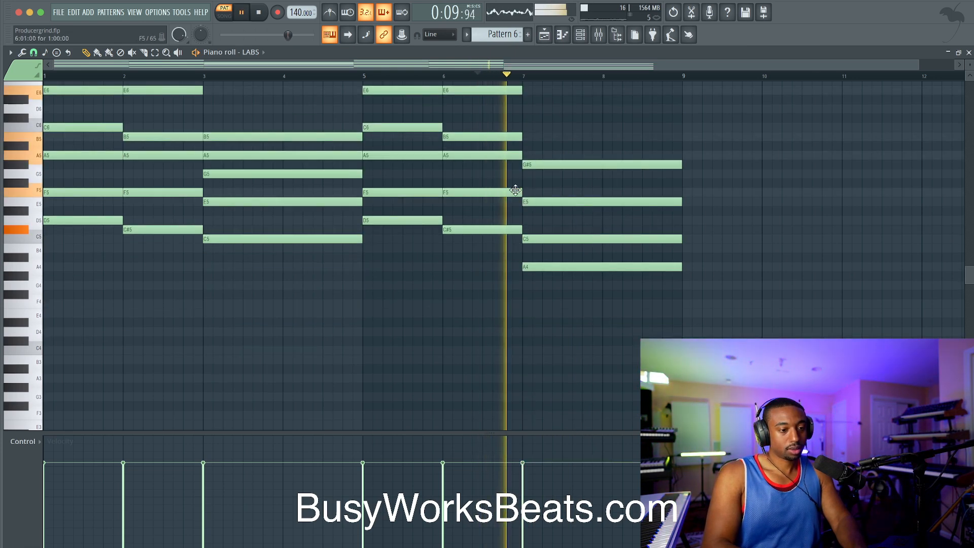
# Delete the low A4 from the bar 7 chord, keeping C5, E5 and G#5, and replay the progression.
pyautogui.scroll(1, 543, 207)
pyautogui.keyDown('ctrl'); pyautogui.click(594, 220); pyautogui.keyUp('ctrl')
pyautogui.moveTo(602, 236); pyautogui.dragTo(557, 364)
pyautogui.hotkey('ctrl', 'x')
pyautogui.hotkey('ctrl', 'z')
pyautogui.press('space')
pyautogui.rightClick(554, 324)
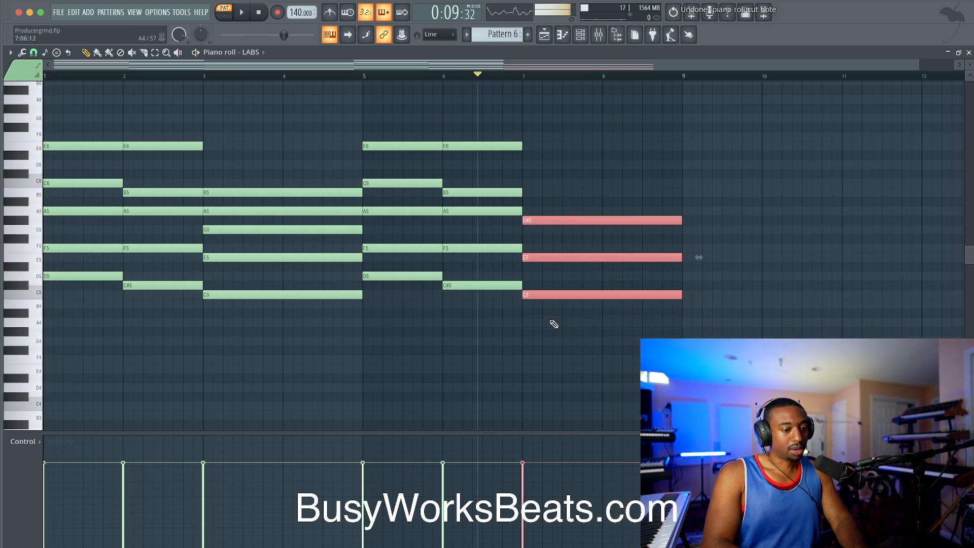
pyautogui.press('space')
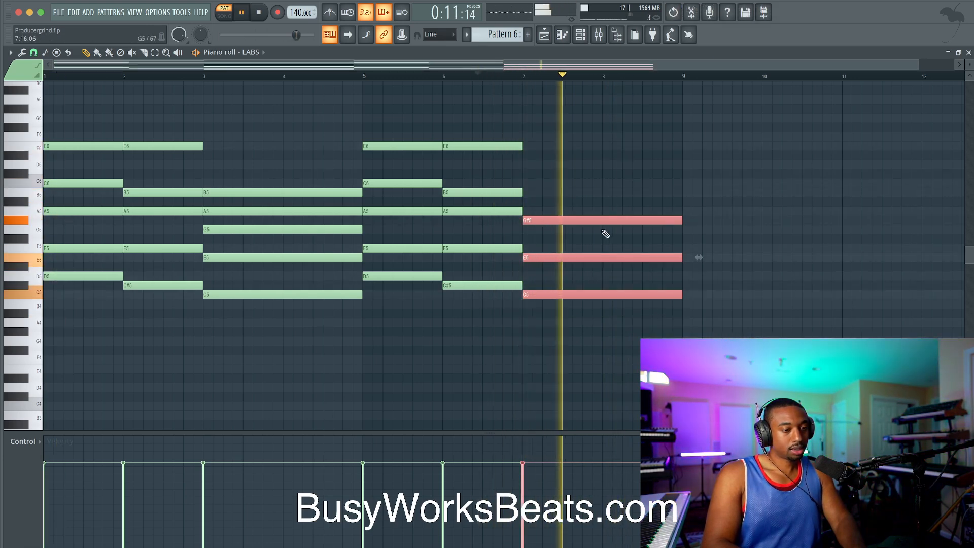
# Play from bar 5, then shorten the C5, E5 and G#5 chord and move it to the end of bar 6.
pyautogui.click(364, 77)
pyautogui.press('space')
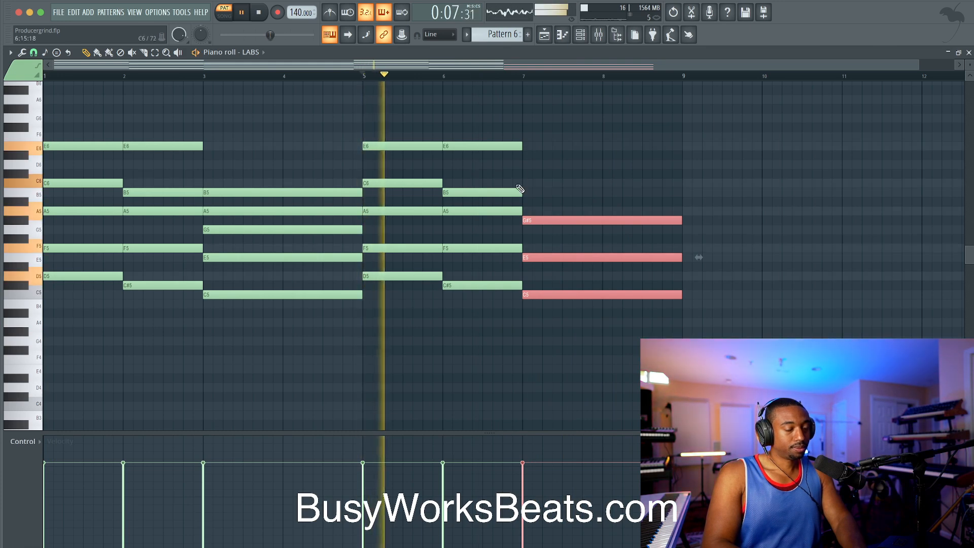
pyautogui.moveTo(682, 224); pyautogui.dragTo(506, 222)
pyautogui.press('space')
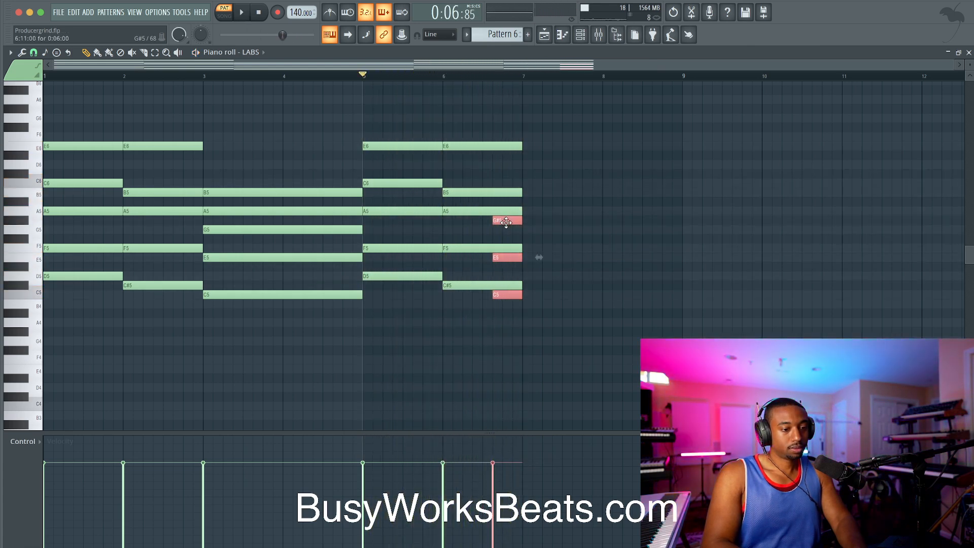
# Copy the two-bar chord from bar 3 into bar 7 and play the result.
pyautogui.click(253, 196)
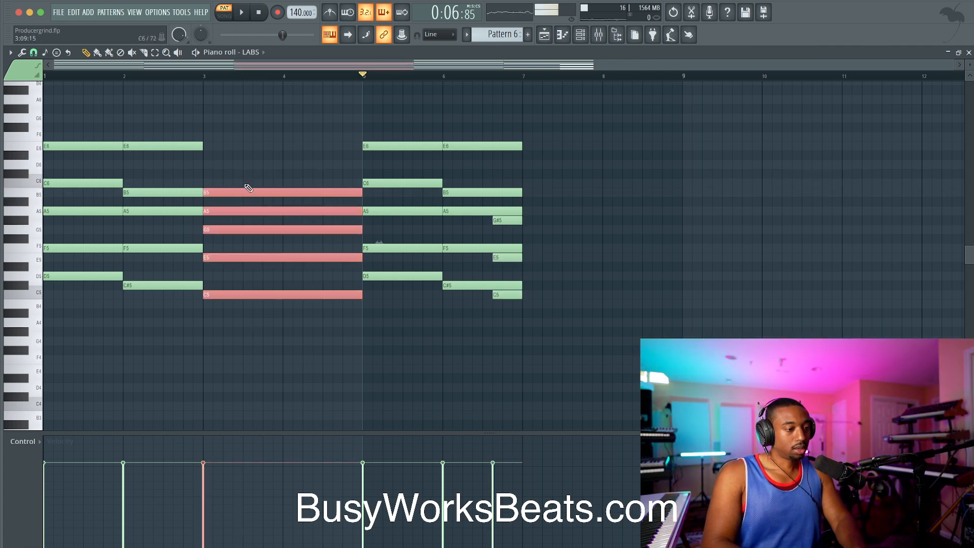
pyautogui.moveTo(231, 193); pyautogui.dragTo(548, 195)
pyautogui.press('space')
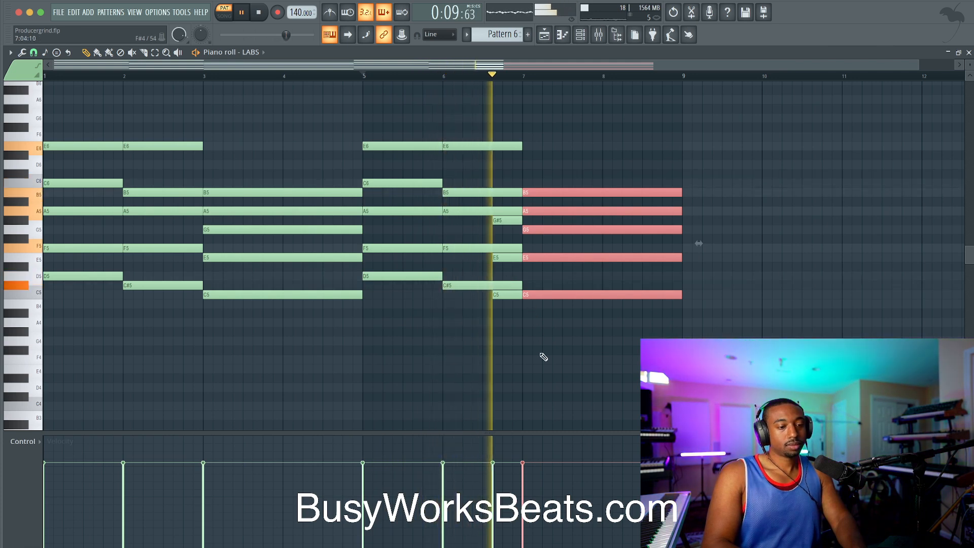
# Lower A5 in the bar 7 chord one octave to A4, listen to the passage, and stop playback.
pyautogui.click(539, 212)
pyautogui.moveTo(539, 212); pyautogui.dragTo(538, 323)
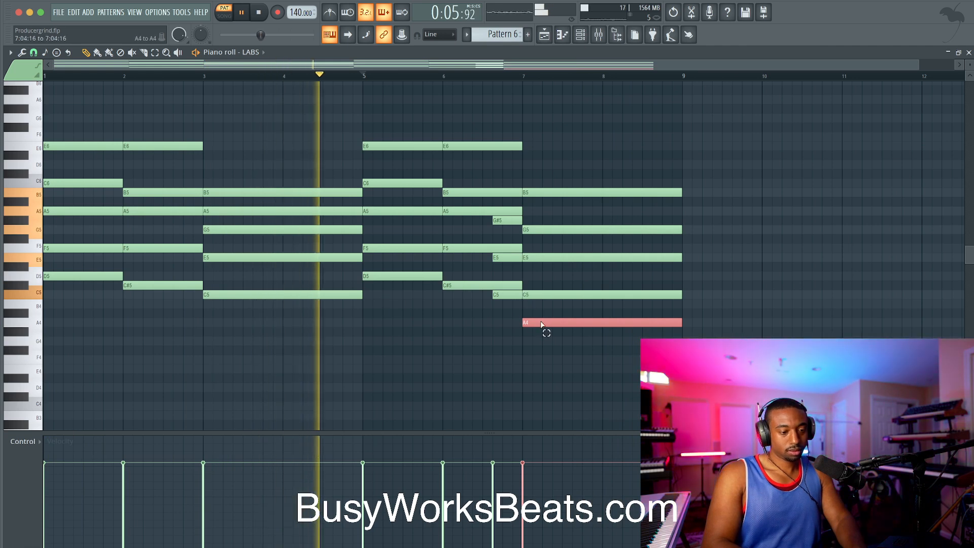
pyautogui.rightClick(541, 347)
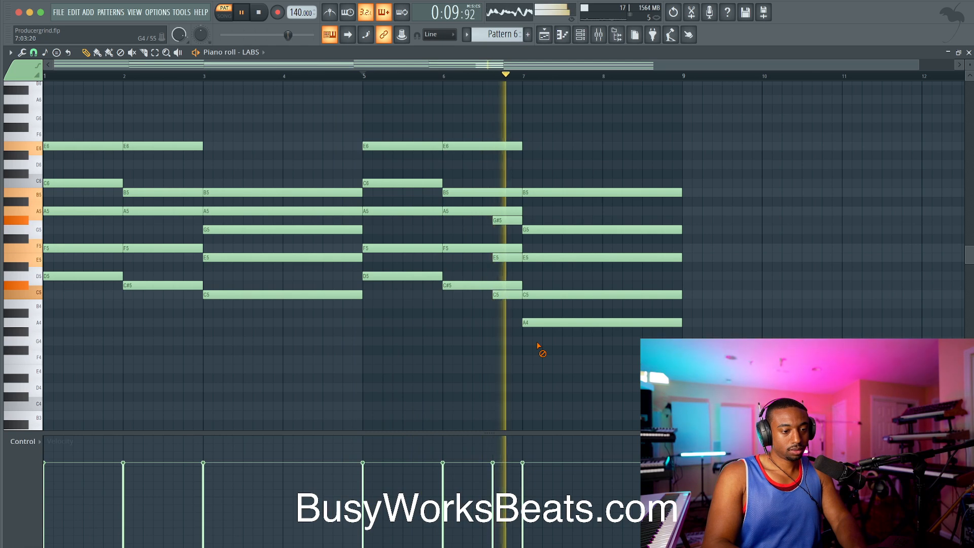
pyautogui.press('space')
pyautogui.press('space')
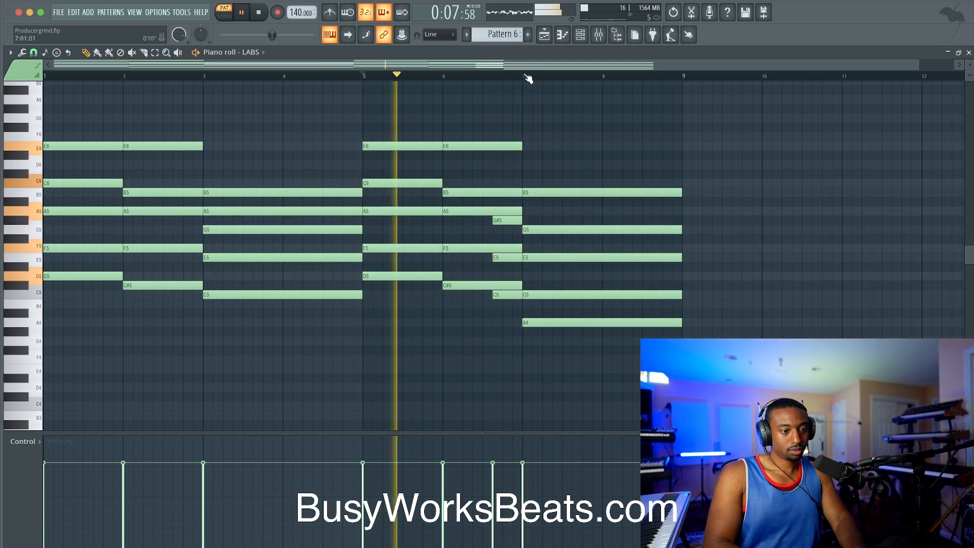
pyautogui.click(530, 77)
pyautogui.press('space')
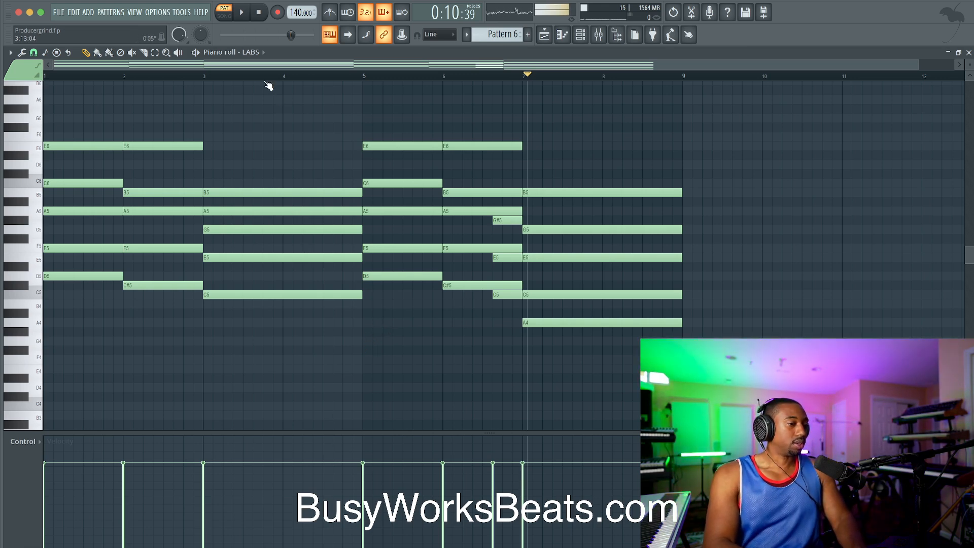
pyautogui.click(259, 13)
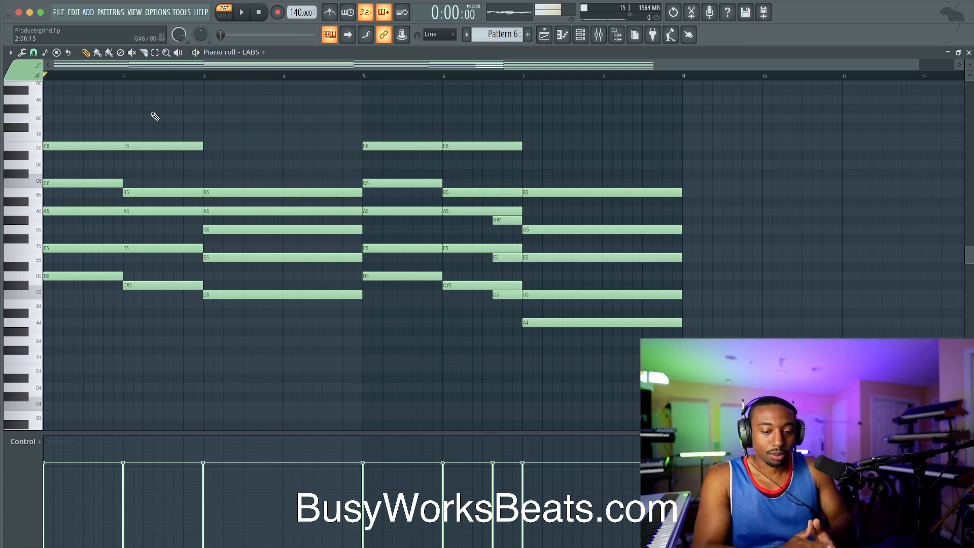
# Run the Humanize script on all notes with its current settings and play the progression.
pyautogui.click(22, 54)
pyautogui.click(22, 53)
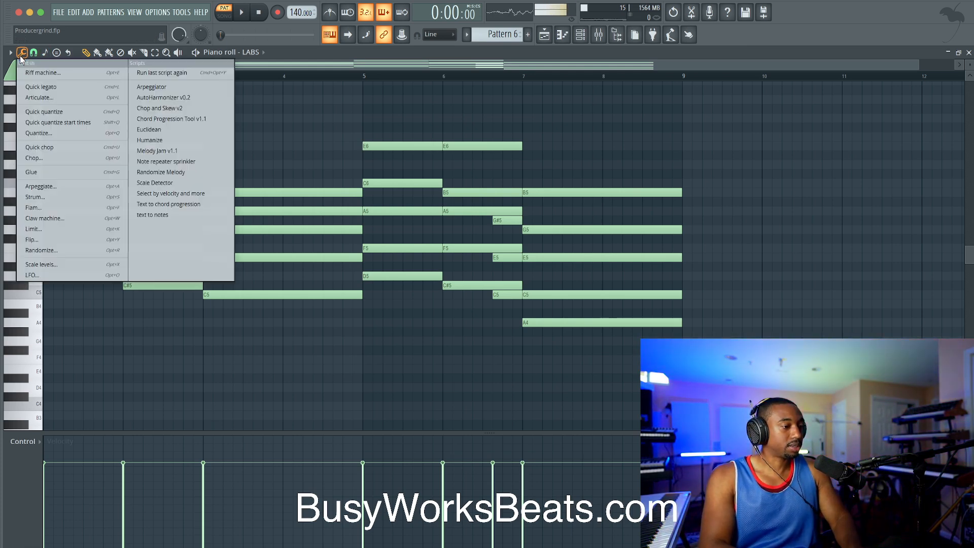
pyautogui.click(159, 142)
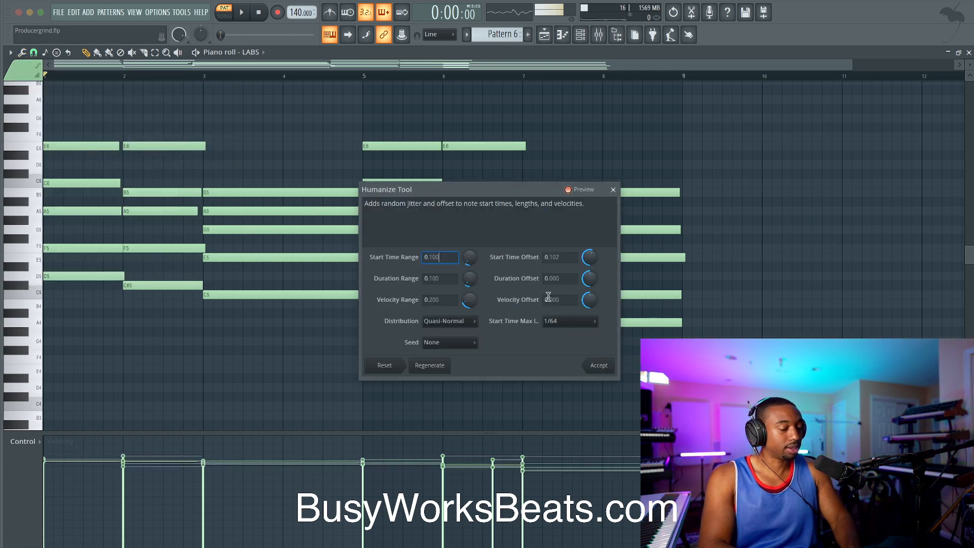
pyautogui.click(589, 361)
pyautogui.press('space')
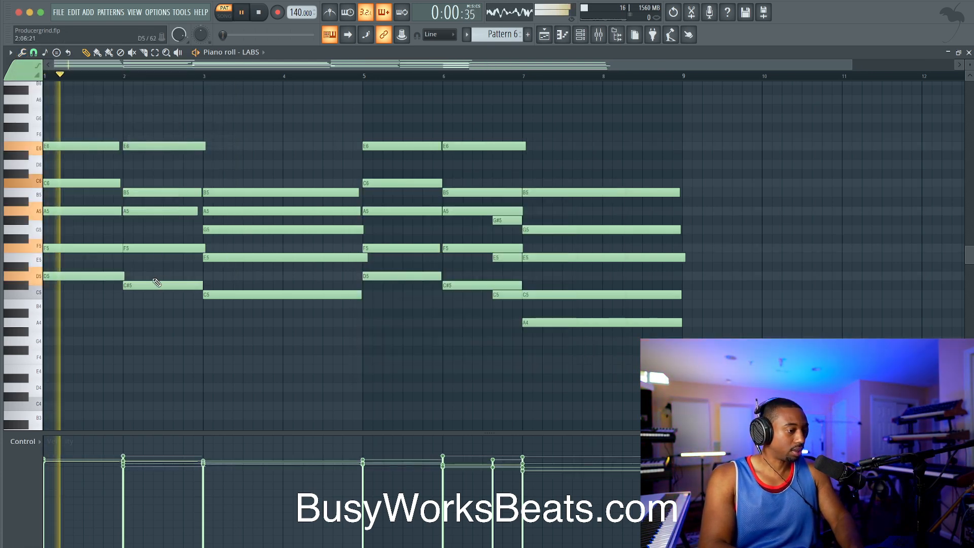
# Try Quick legato on the F5 notes in bars 1 and 2, undo it, and stop playback.
pyautogui.hotkey('ctrl', 'l')
pyautogui.press('space')
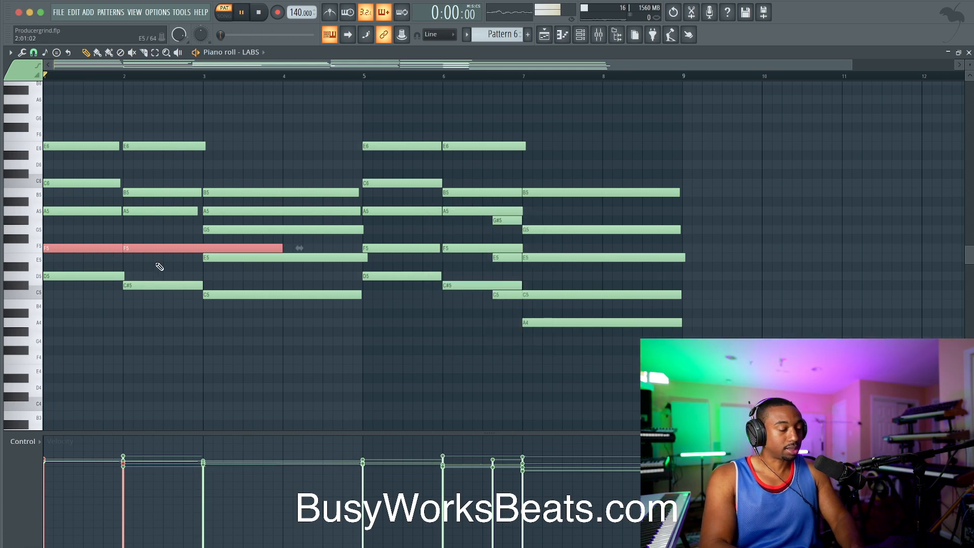
pyautogui.hotkey('ctrl', 'z')
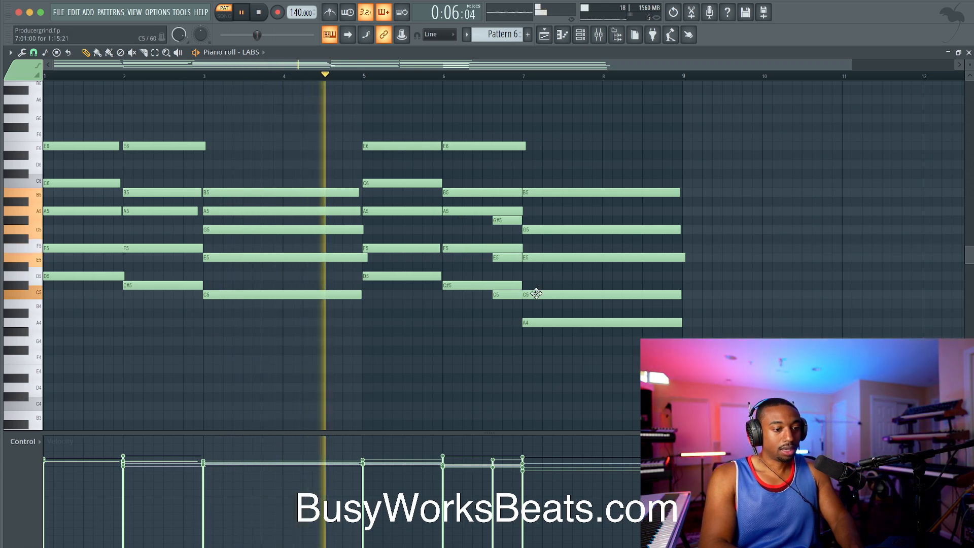
pyautogui.press('space')
# Articulate the adjoining C5 notes and B5 notes in bars 6 and 7, then play the progression.
pyautogui.click(502, 294)
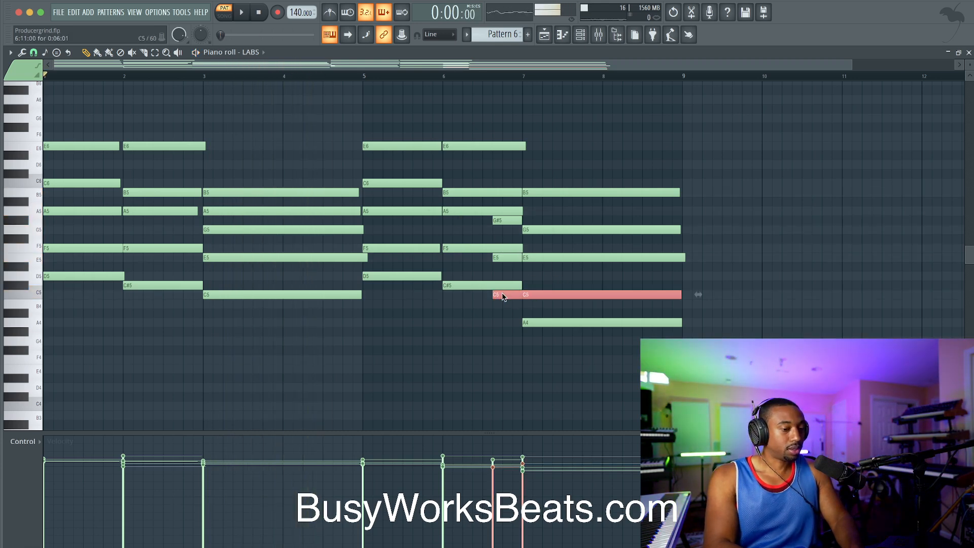
pyautogui.hotkey('alt', 'shift', 'a')
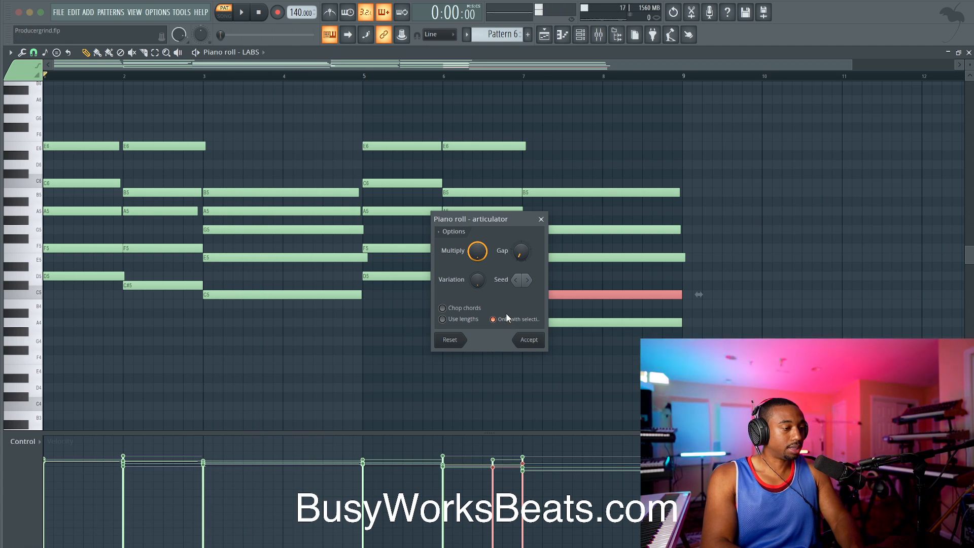
pyautogui.click(527, 340)
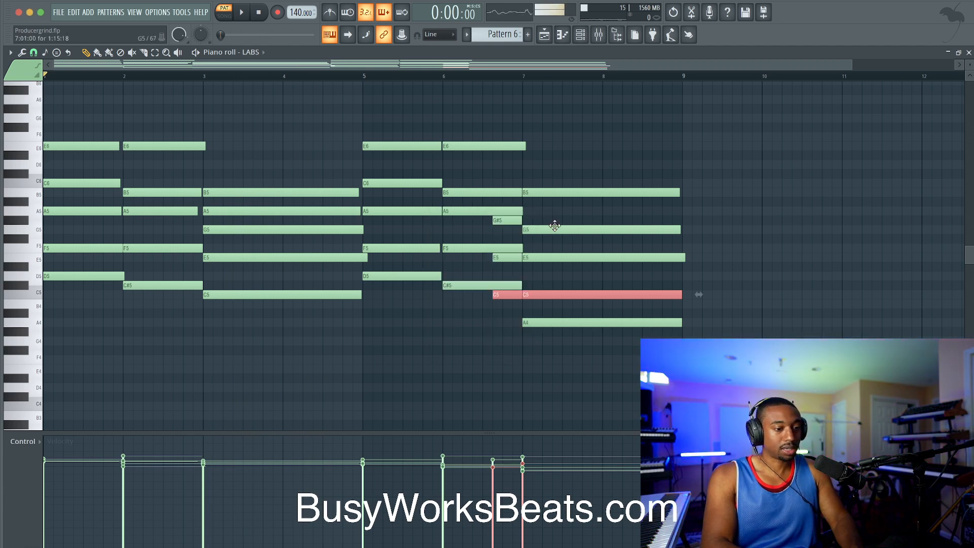
pyautogui.press('space')
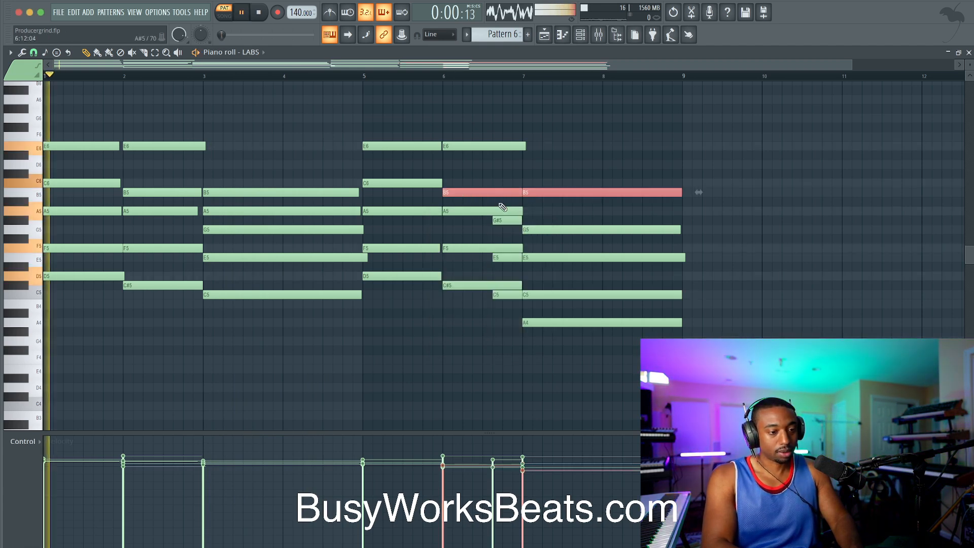
# Return to the draw tool and lower all notes one octave.
pyautogui.click(530, 184)
pyautogui.press('c')
pyautogui.click(86, 54)
pyautogui.hotkey('ctrl', 'Down')
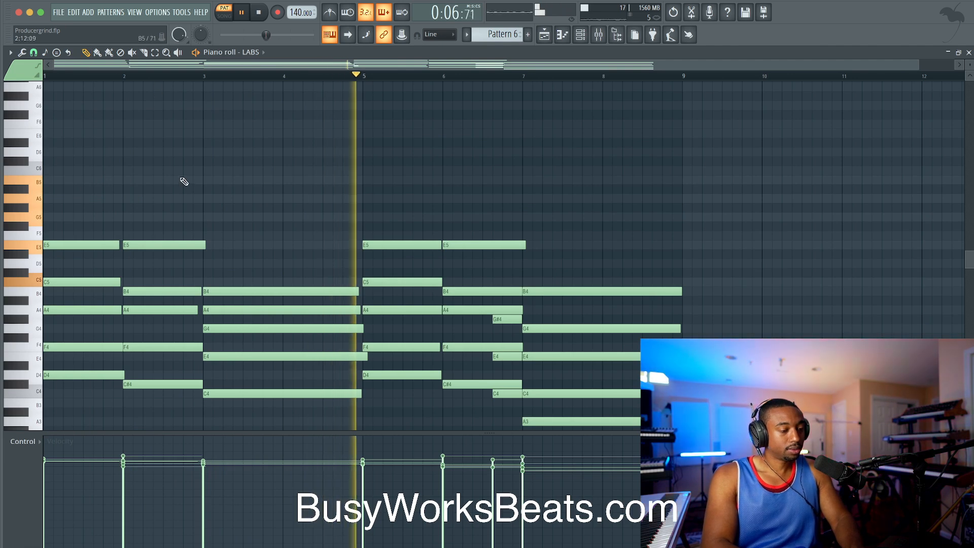
# Replace A4 in the bar 3 chord with a D5 extended across bars 3 and 4.
pyautogui.scroll(-3, 183, 179)
pyautogui.rightClick(211, 198)
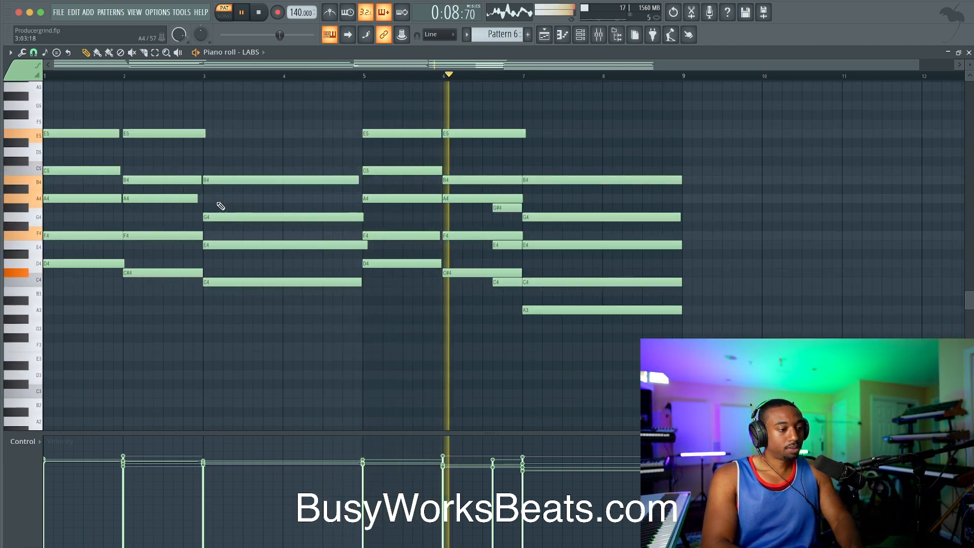
pyautogui.click(207, 152)
pyautogui.moveTo(283, 151); pyautogui.dragTo(358, 152)
pyautogui.press('space')
# Raise all notes one octave, play the full progression, and stop playback.
pyautogui.hotkey('ctrl', 'Up')
pyautogui.press('space')
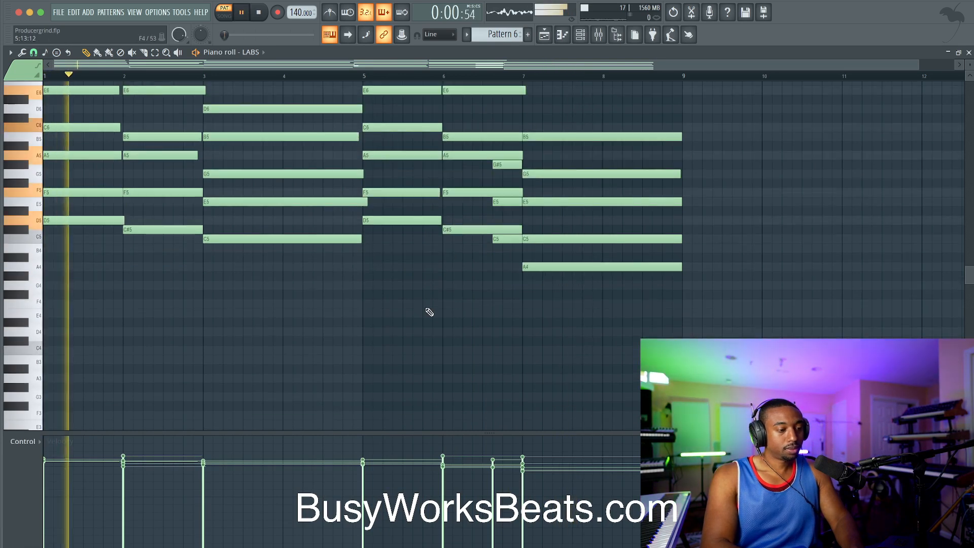
pyautogui.scroll(3, 397, 256)
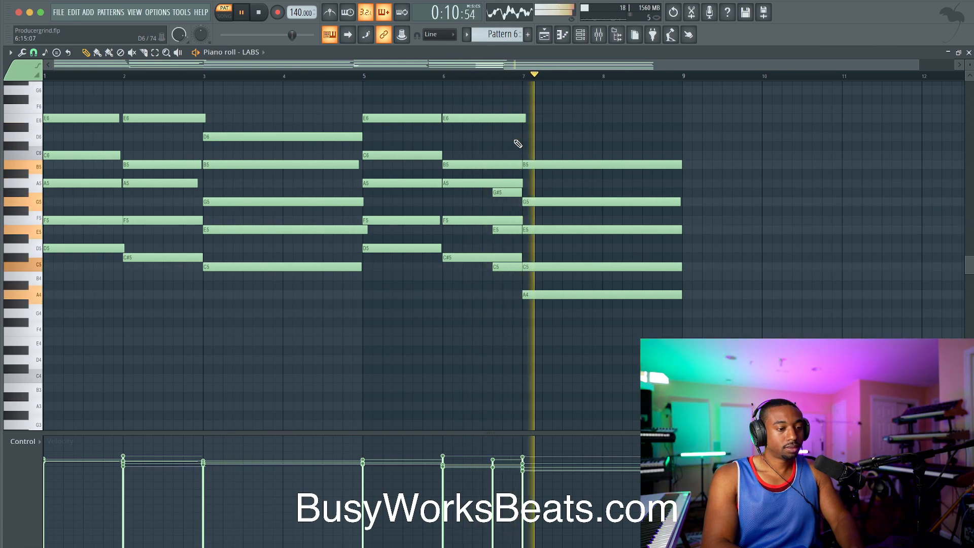
pyautogui.press('pagedown')
pyautogui.press('space')
# Add an E7 melody note at the start of bar 1 and shorten it to one beat.
pyautogui.scroll(5, 283, 178)
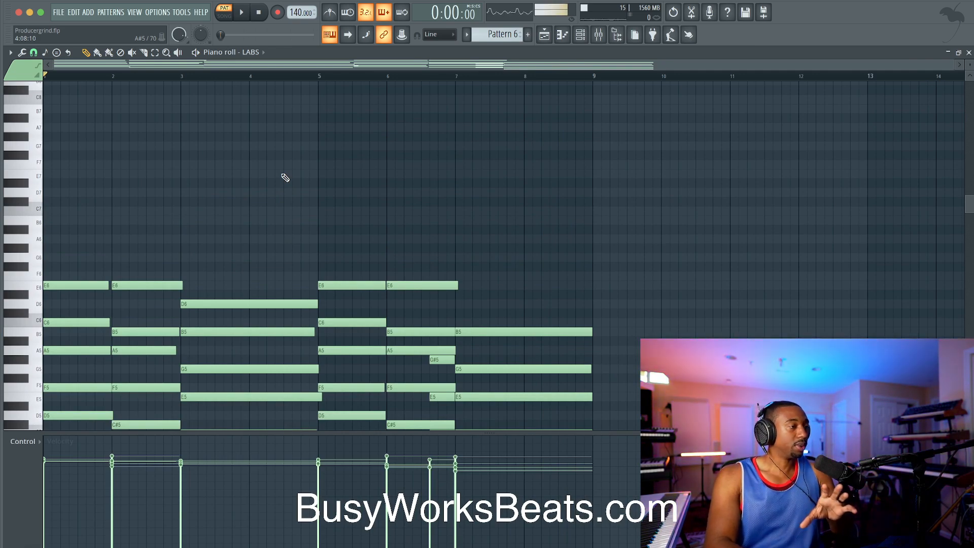
pyautogui.scroll(-8, 283, 179)
pyautogui.scroll(8, 213, 251)
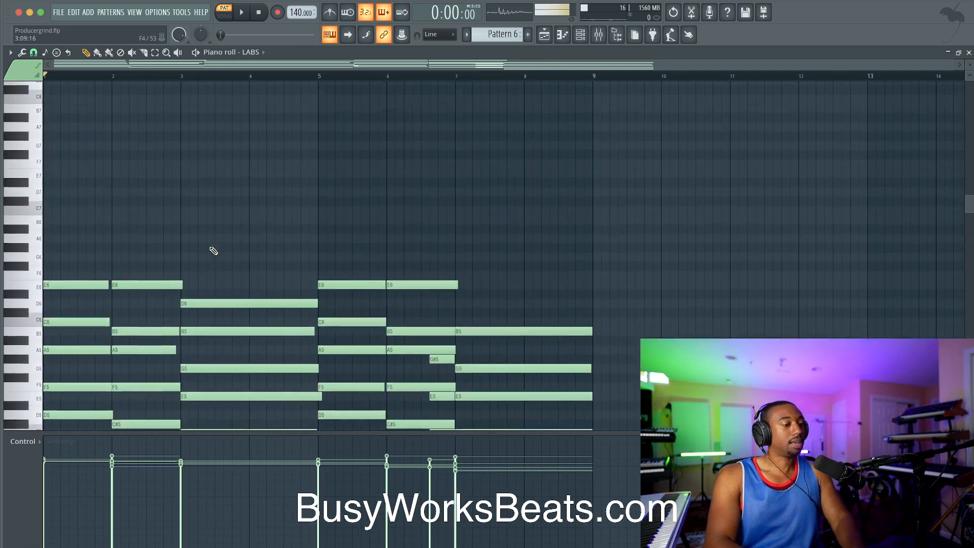
pyautogui.click(52, 176)
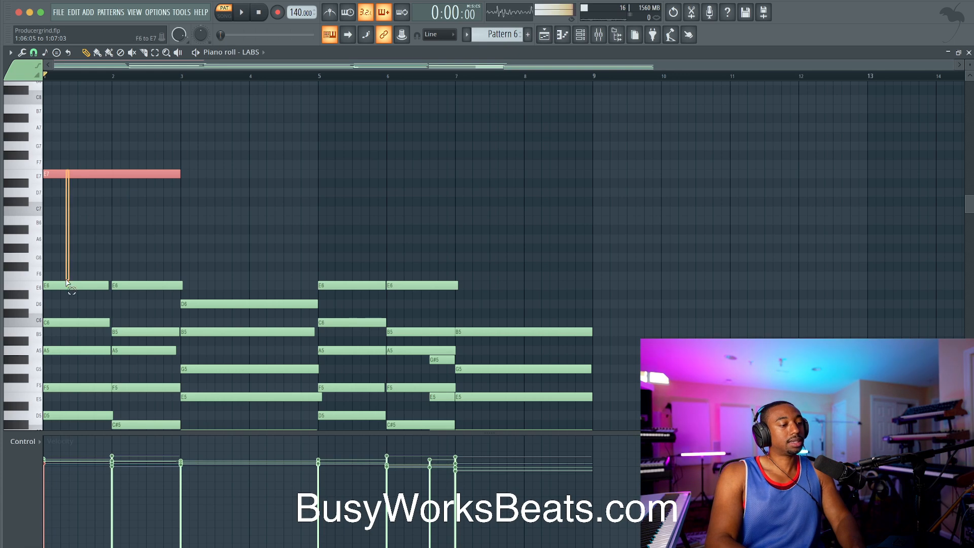
pyautogui.moveTo(181, 174); pyautogui.dragTo(69, 173)
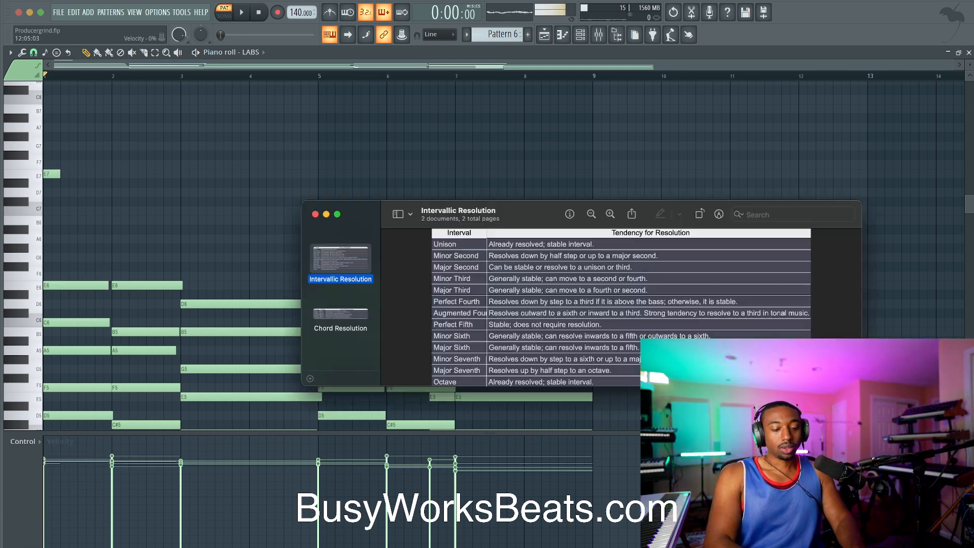
# Examine the Intervallic Resolution and Chord Resolution tables, then return to the piano roll.
pyautogui.moveTo(474, 215); pyautogui.dragTo(465, 205)
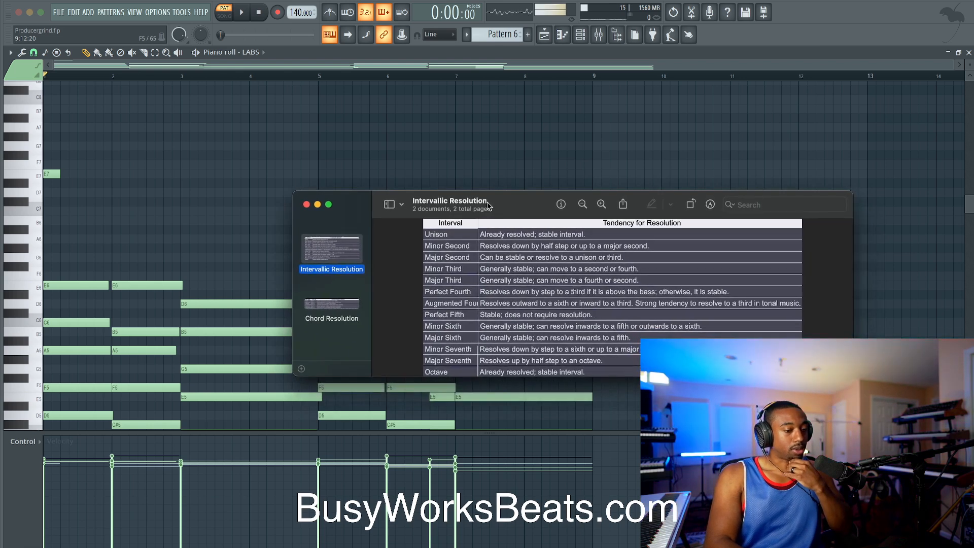
pyautogui.scroll(-5, 488, 228)
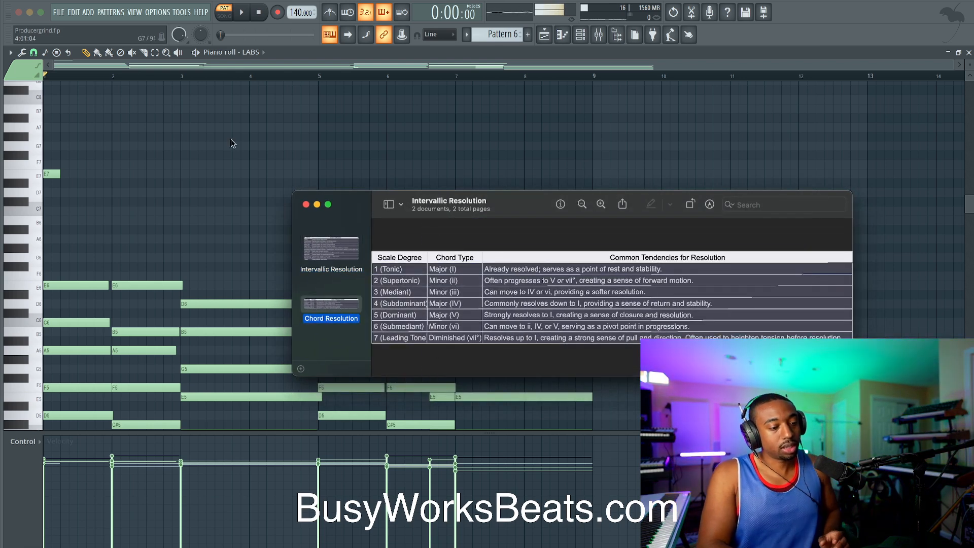
pyautogui.click(194, 121)
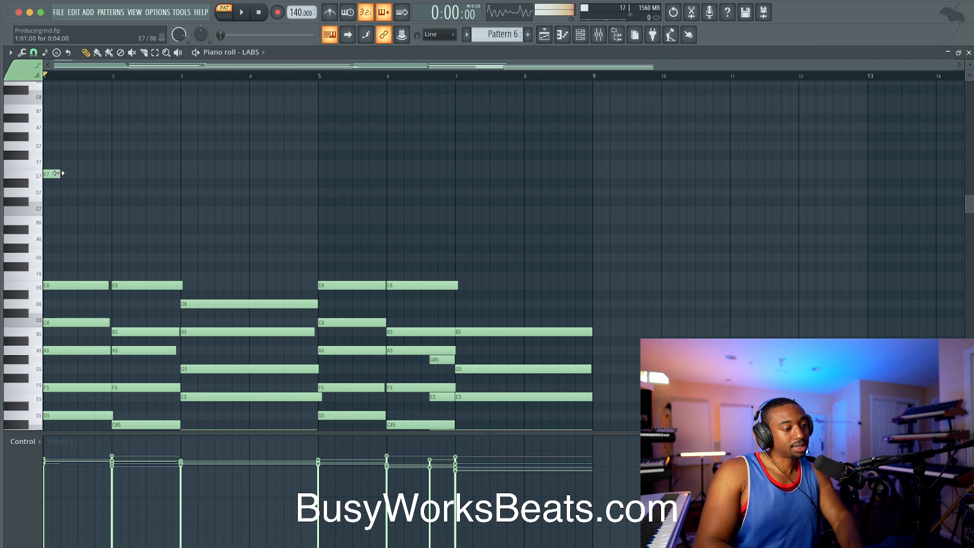
# Add a one-beat G7 melody note after E7 and delete the trial D#7 below it.
pyautogui.moveTo(69, 173); pyautogui.dragTo(61, 173)
pyautogui.click(60, 136)
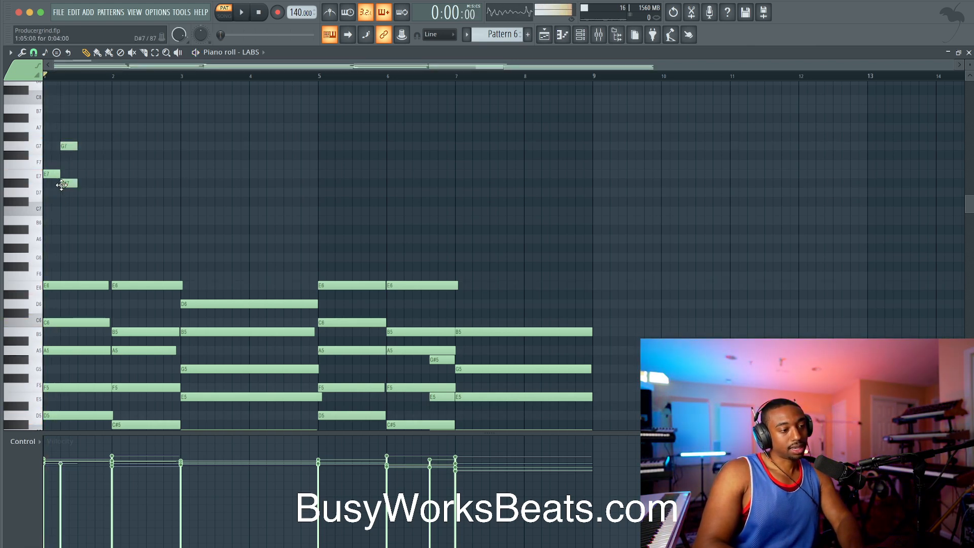
pyautogui.rightClick(61, 184)
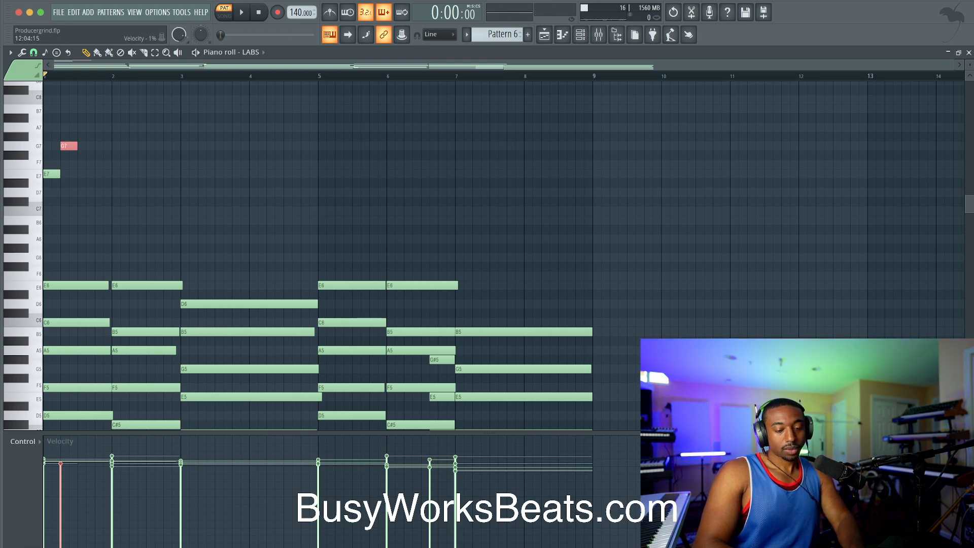
# Consult the Intervallic Resolution table, add a two-beat F7 melody note at beat 3 of bar 1, and play it back.
pyautogui.press('super+Tab')
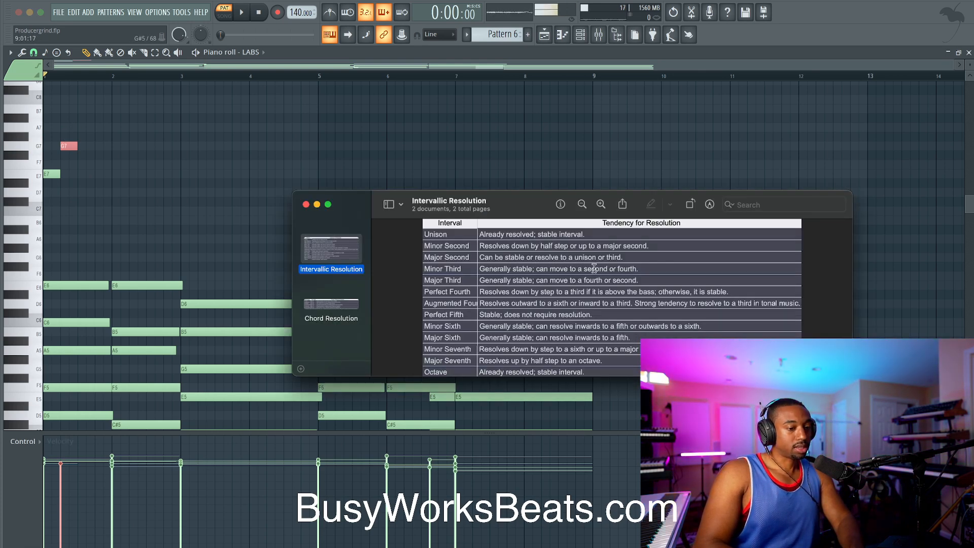
pyautogui.press('super+Tab')
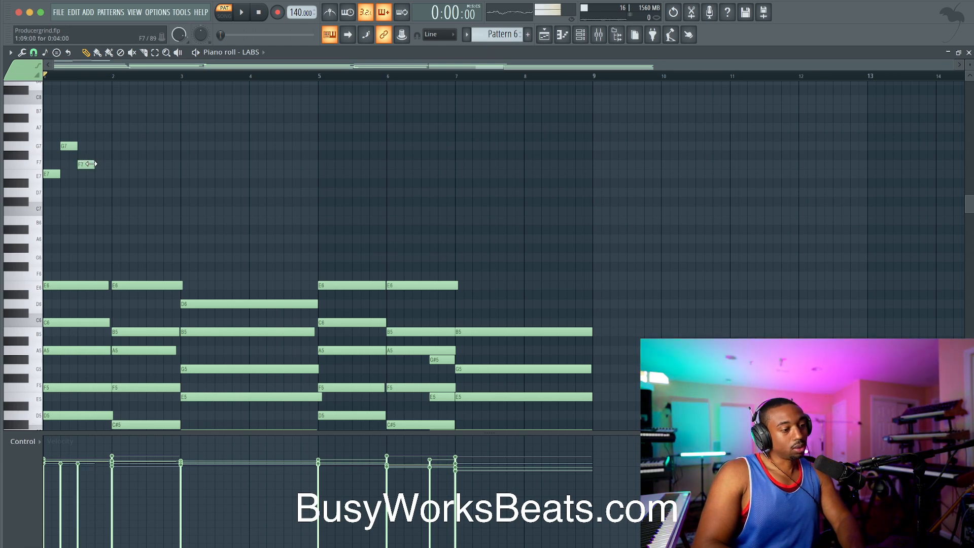
pyautogui.moveTo(104, 164); pyautogui.dragTo(57, 182)
pyautogui.press('space')
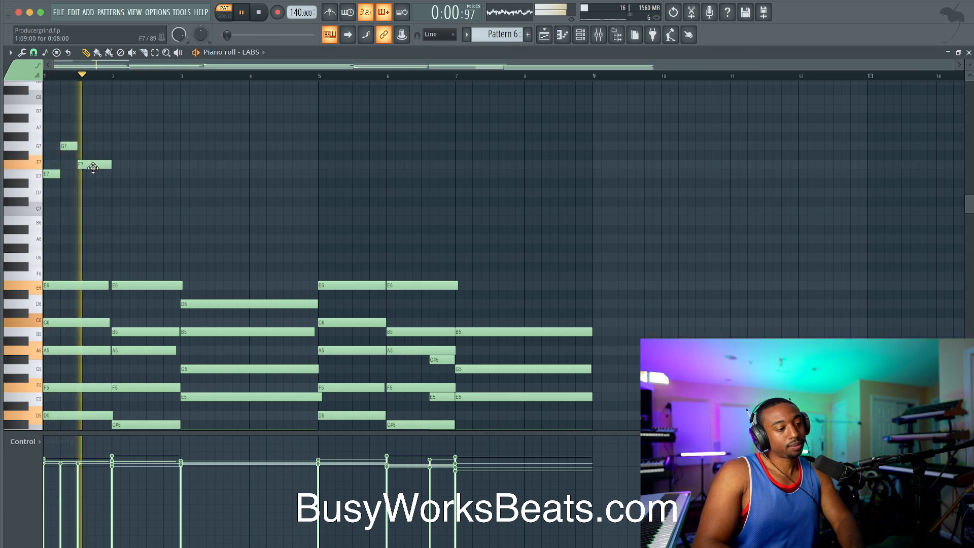
pyautogui.press('space')
pyautogui.press('space')
# Turn on the metronome, lengthen the E7 and G7 notes to six steps each, and extend the following F7 to the start of bar 3.
pyautogui.moveTo(92, 165); pyautogui.dragTo(78, 148)
pyautogui.press('space')
pyautogui.scroll(4, 82, 147)
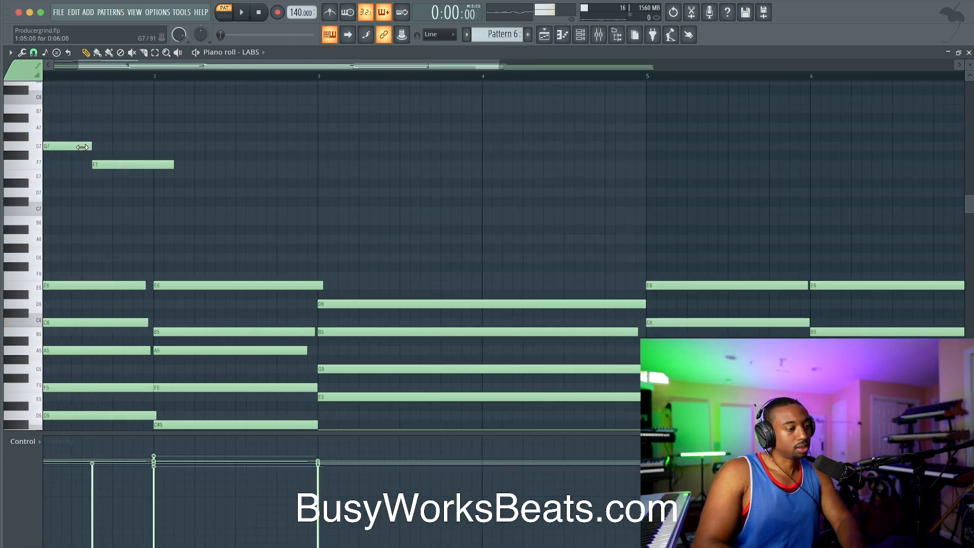
pyautogui.scroll(2, 96, 122)
pyautogui.click(335, 14)
pyautogui.press('space')
pyautogui.press('space')
pyautogui.press('space')
pyautogui.moveTo(102, 202); pyautogui.dragTo(123, 203)
pyautogui.press('space')
pyautogui.moveTo(86, 229); pyautogui.dragTo(176, 218)
pyautogui.press('space')
pyautogui.moveTo(277, 241)
pyautogui.mouseDown()
pyautogui.moveTo(213, 224)
pyautogui.moveTo(235, 220)
pyautogui.moveTo(126, 225)
pyautogui.mouseUp()
pyautogui.press('space')
pyautogui.scroll(-2, 369, 219)
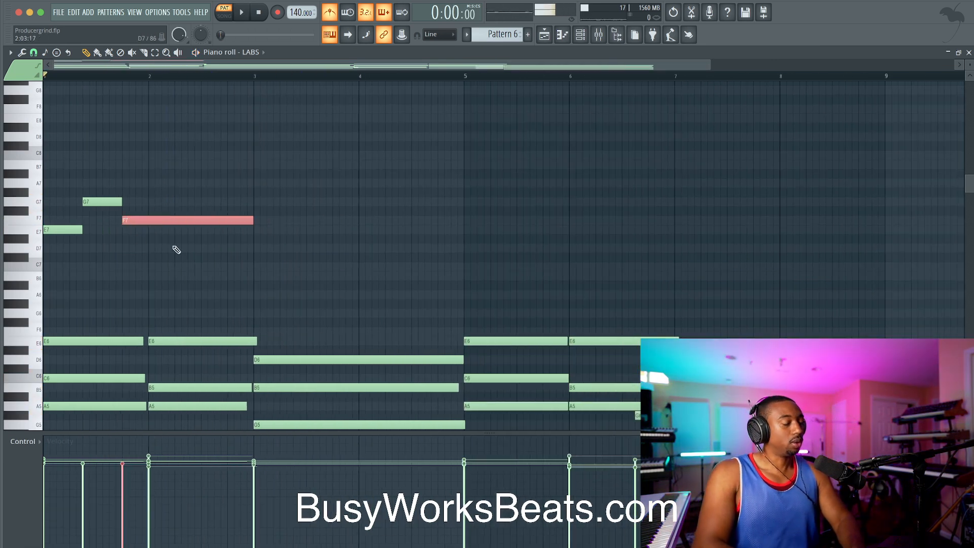
# Select the E7, G7 and F7 melody notes in bars 1–2 and copy the phrase to the start of bar 3.
pyautogui.scroll(-5, 191, 293)
pyautogui.scroll(4, 181, 283)
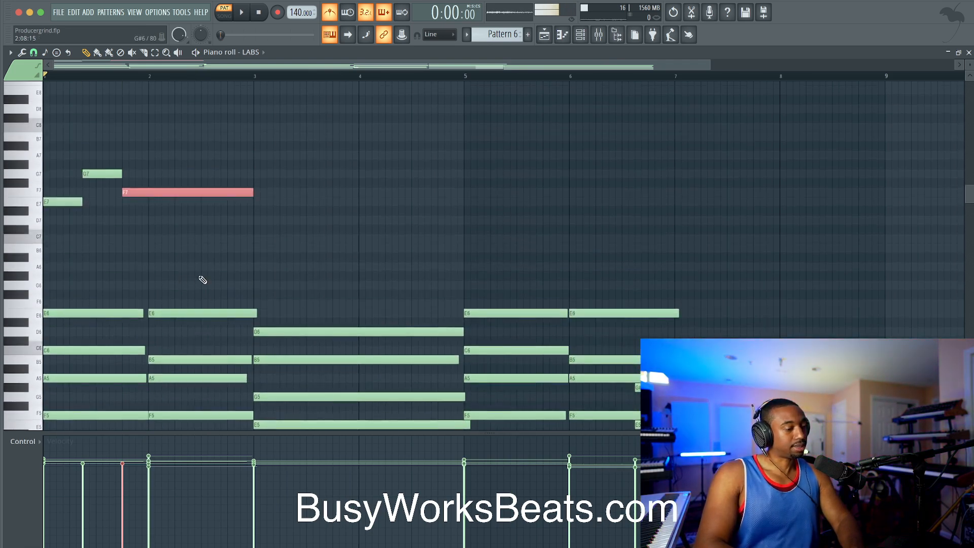
pyautogui.moveTo(212, 259); pyautogui.dragTo(46, 162)
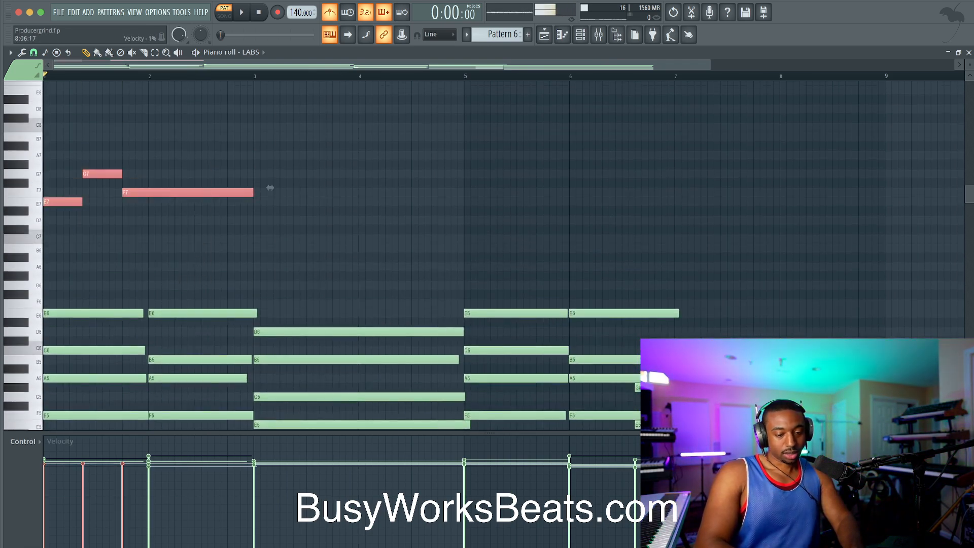
pyautogui.click(193, 220)
pyautogui.press('space')
pyautogui.moveTo(67, 202); pyautogui.dragTo(277, 203)
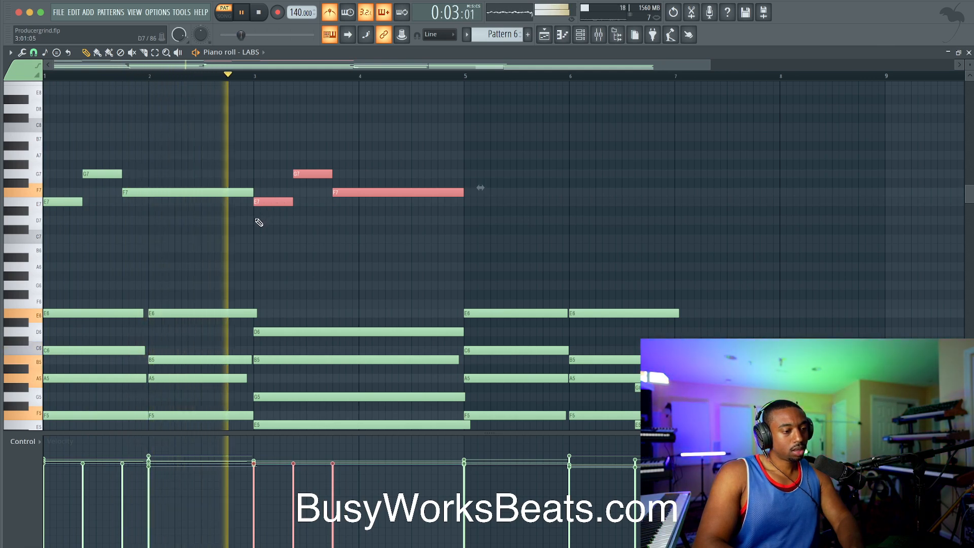
# Lower the copied phrase to start on D7, set its second note to E7, and delete its third note.
pyautogui.press('space')
pyautogui.hotkey('shift', 'Down')
pyautogui.hotkey('shift', 'Down')
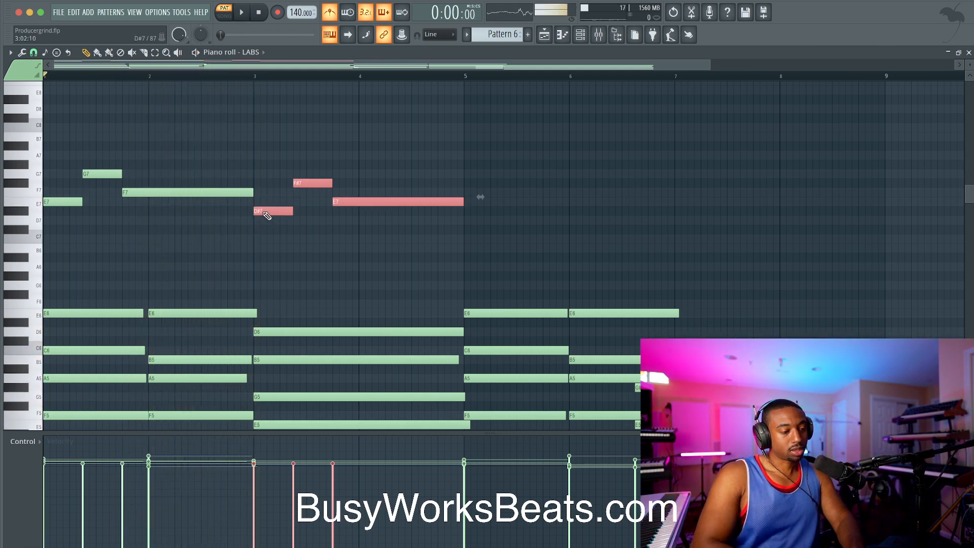
pyautogui.press('space')
pyautogui.press('super+d')
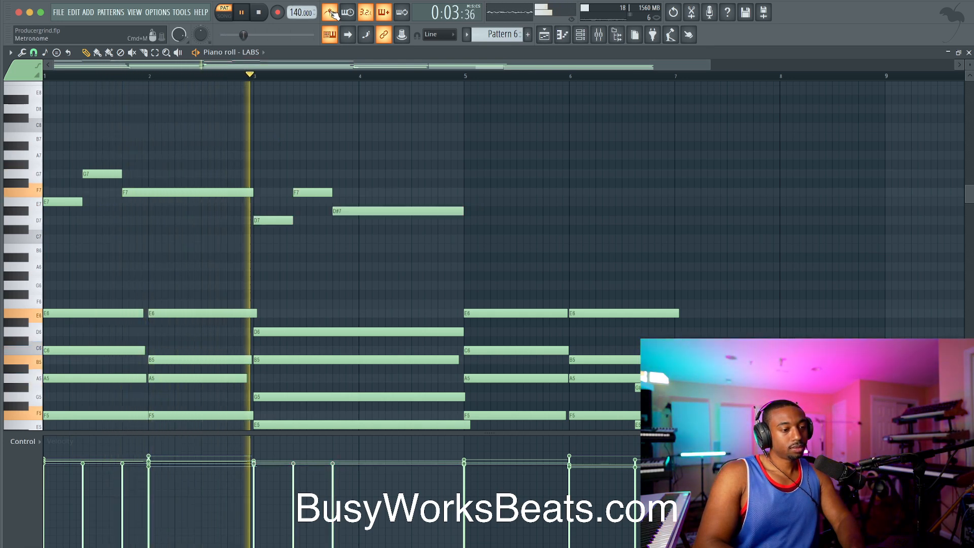
pyautogui.press('space')
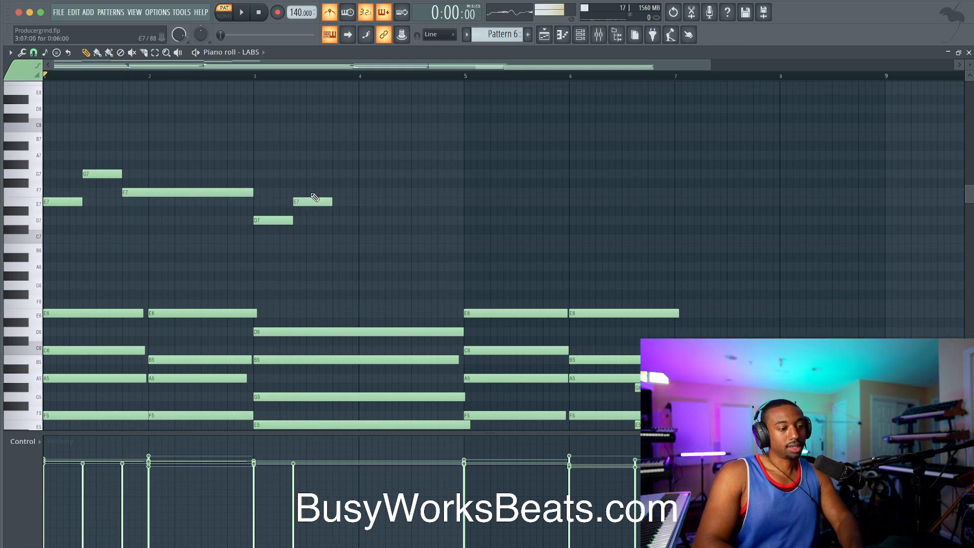
pyautogui.moveTo(303, 226); pyautogui.dragTo(303, 226)
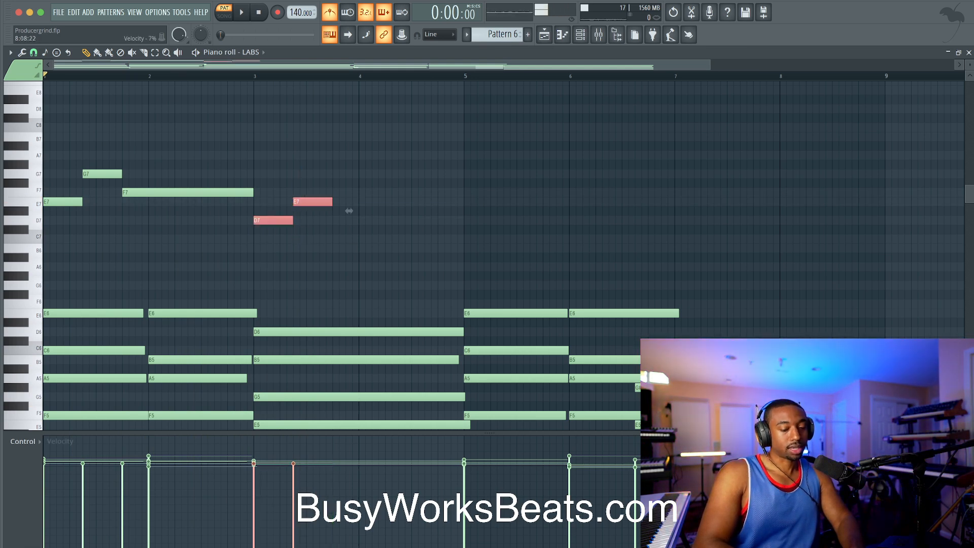
# Check the Intervallic Resolution table, then add an F#7 note after E7 in bar 3, lasting until bar 5.
pyautogui.press('super+Tab')
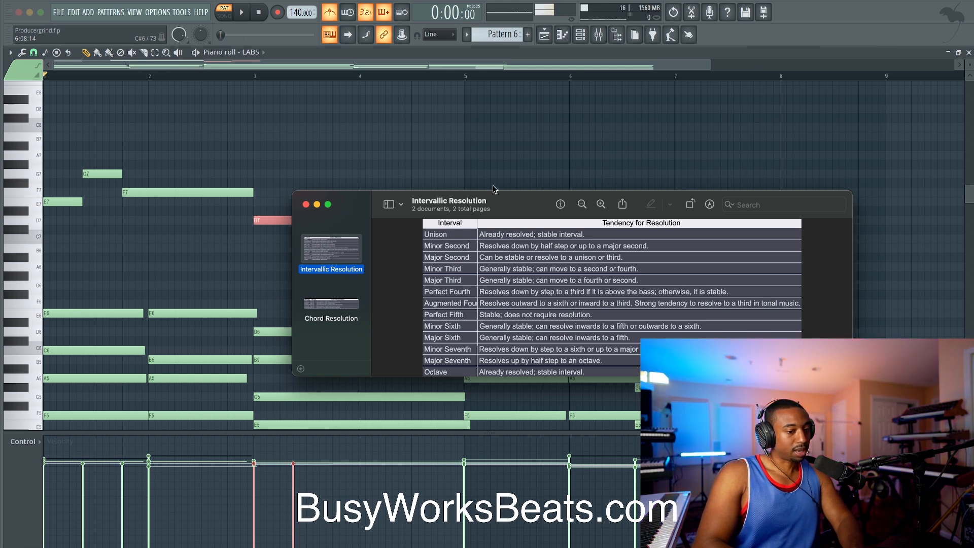
pyautogui.click(472, 167)
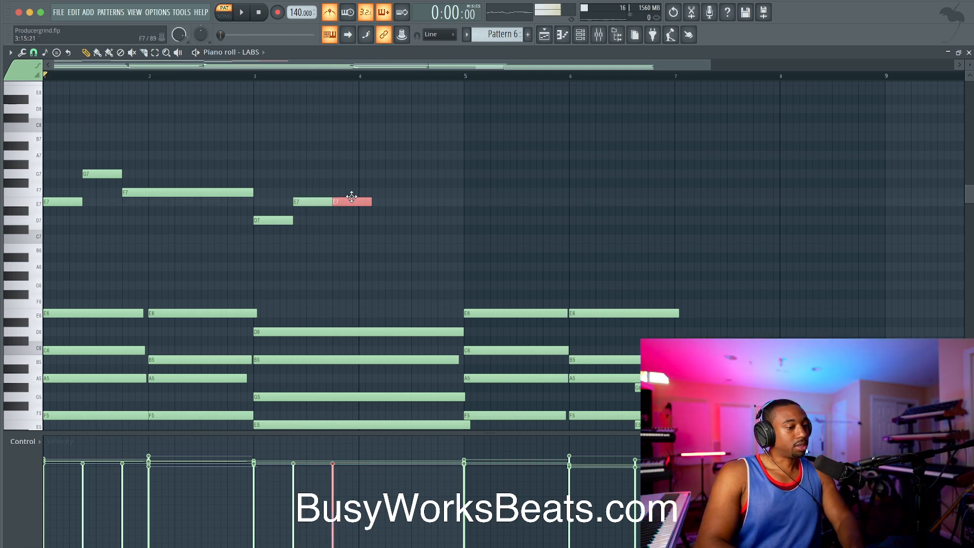
pyautogui.press('space')
pyautogui.moveTo(349, 194); pyautogui.dragTo(464, 183)
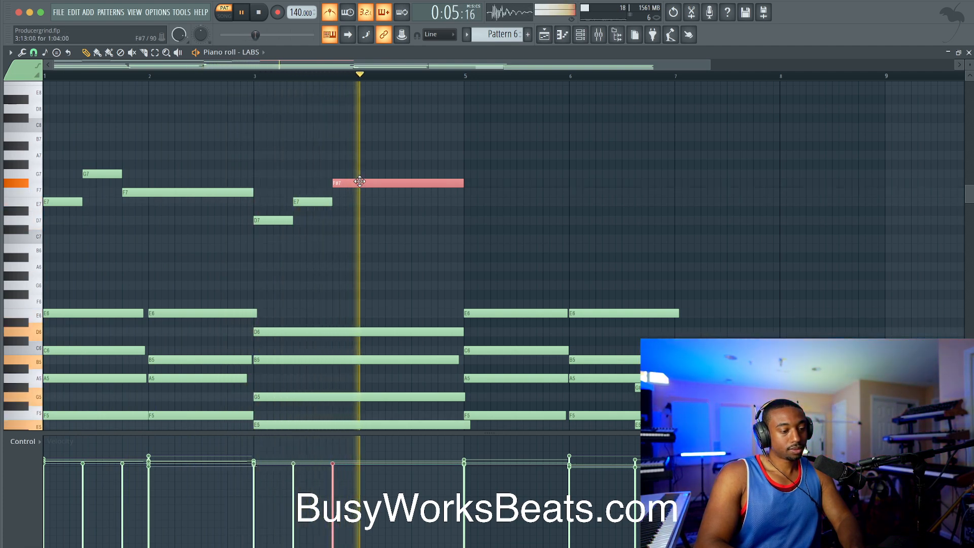
pyautogui.press('space')
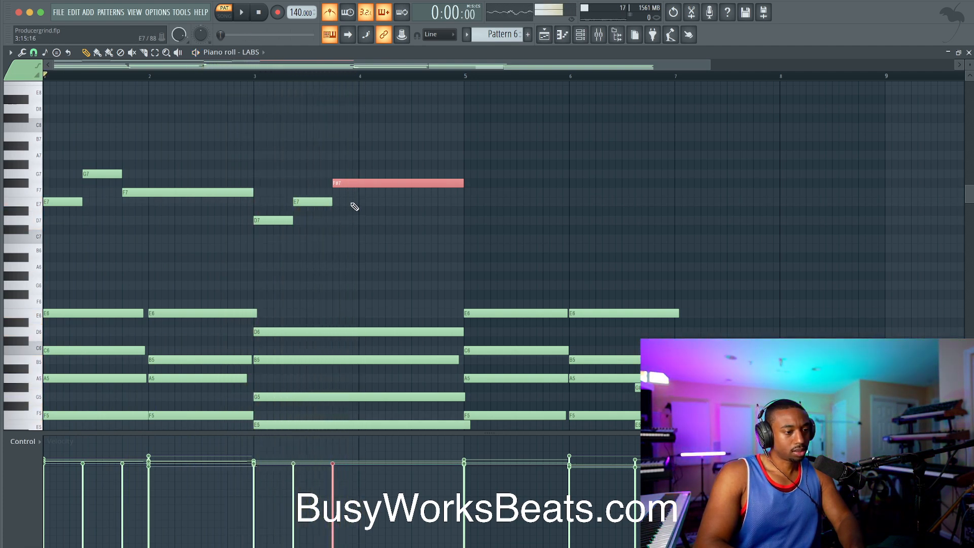
# Play the melody with the metronome turned off and add a G7 note at beat 3 of bar 4.
pyautogui.press('space')
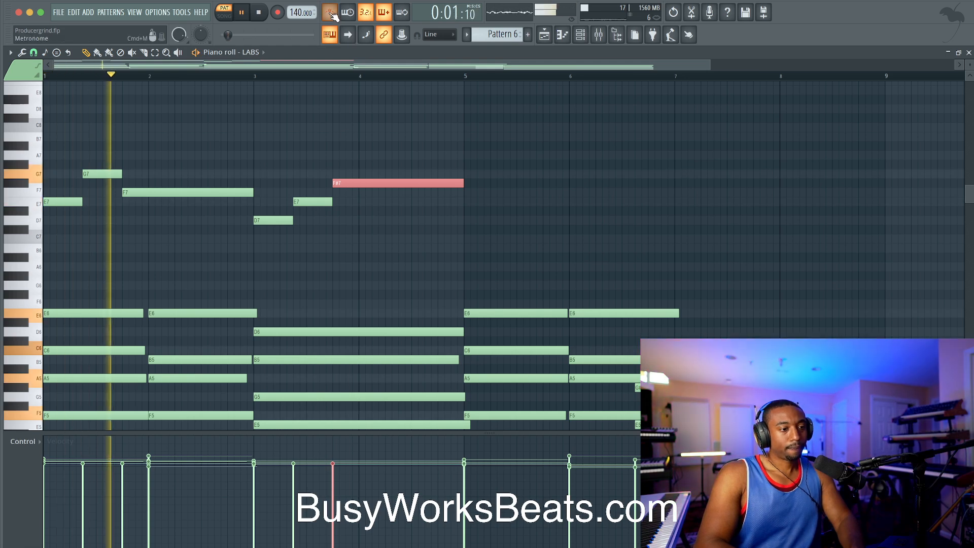
pyautogui.scroll(-2, 450, 204)
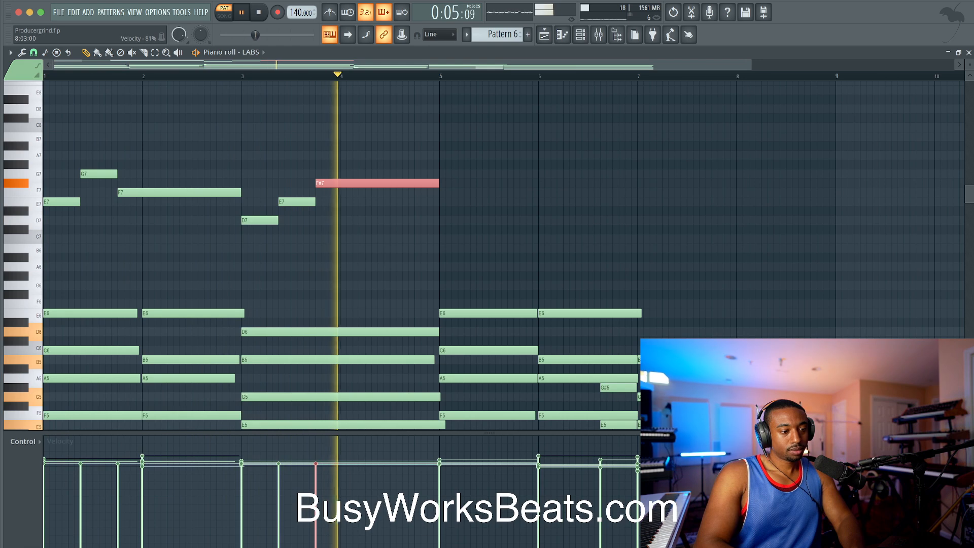
pyautogui.click(393, 174)
pyautogui.press('space')
pyautogui.press('space')
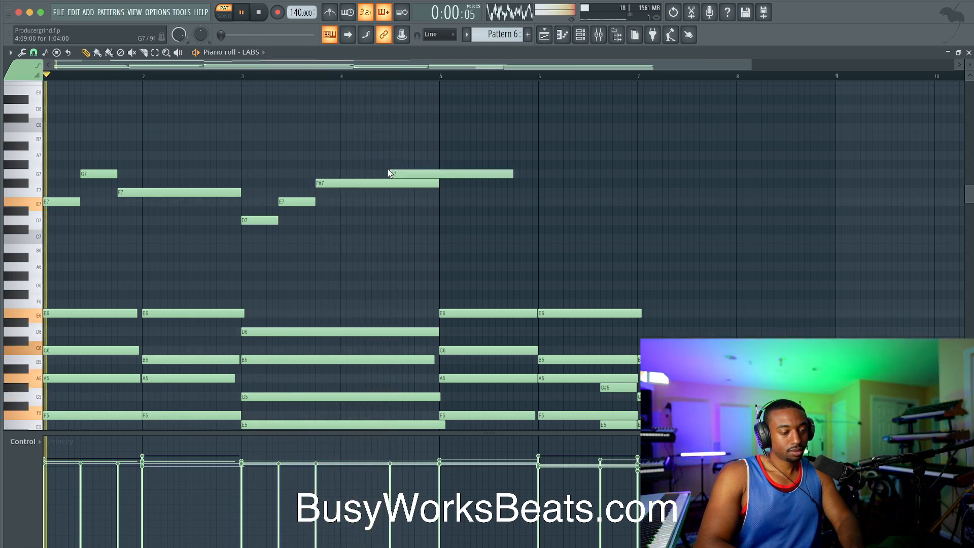
# Try replacing the F#7 with F7, remove the G7 after it, and sustain F7 until bar 5 while listening.
pyautogui.moveTo(439, 183); pyautogui.dragTo(363, 192)
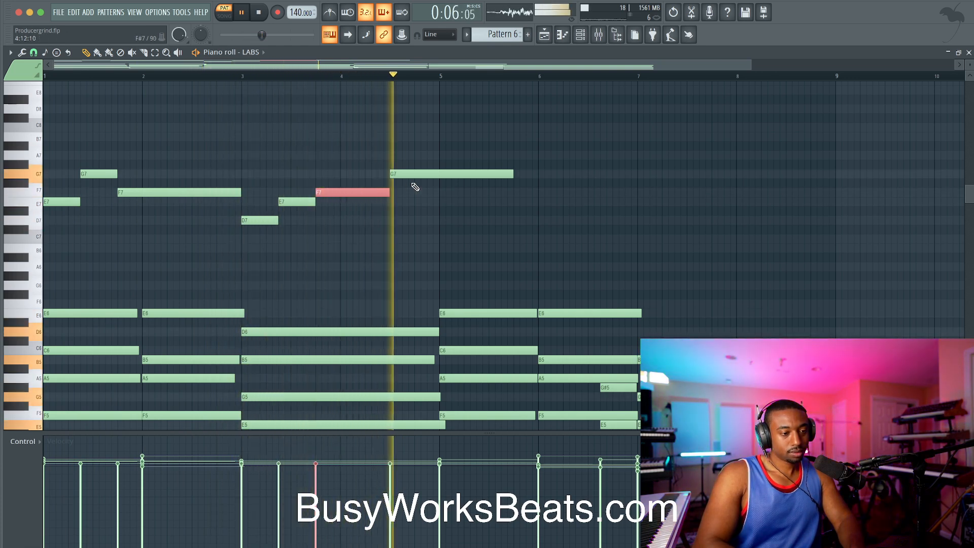
pyautogui.press('space')
pyautogui.moveTo(336, 180); pyautogui.dragTo(327, 197)
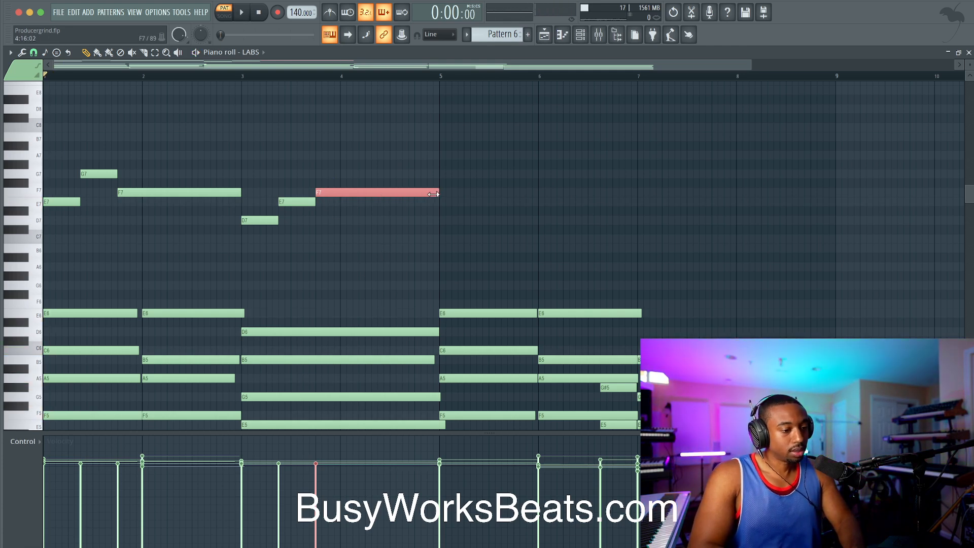
pyautogui.moveTo(431, 195); pyautogui.dragTo(440, 194)
pyautogui.press('space')
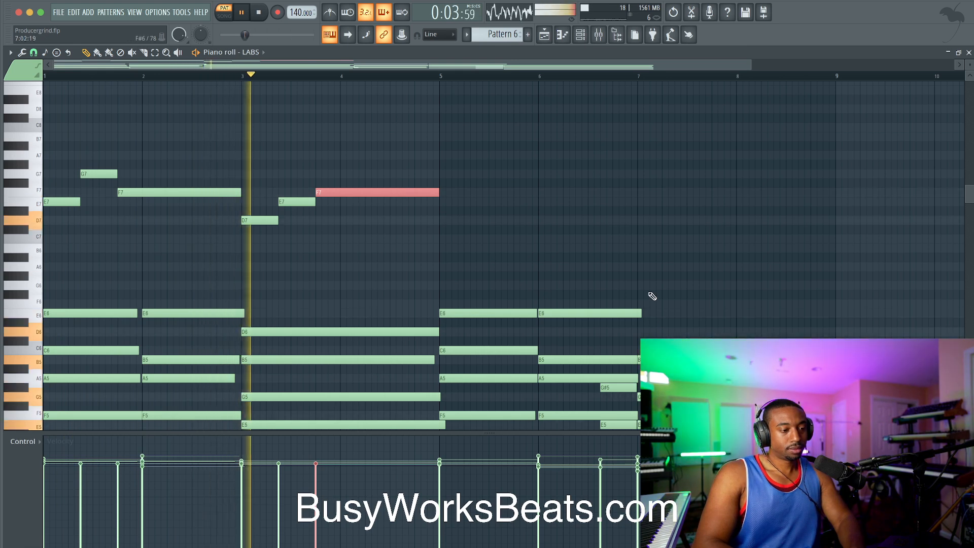
pyautogui.press('space')
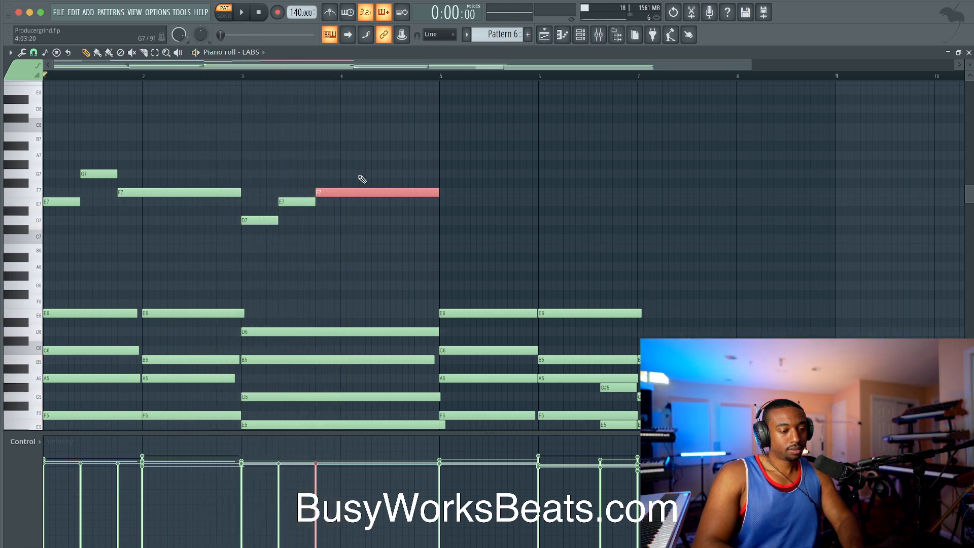
# Raise the F7 in bar 3 to F#7, shorten it to beat 3 of bar 4, and add a two-beat G7 after it.
pyautogui.moveTo(352, 185); pyautogui.dragTo(354, 176)
pyautogui.press('space')
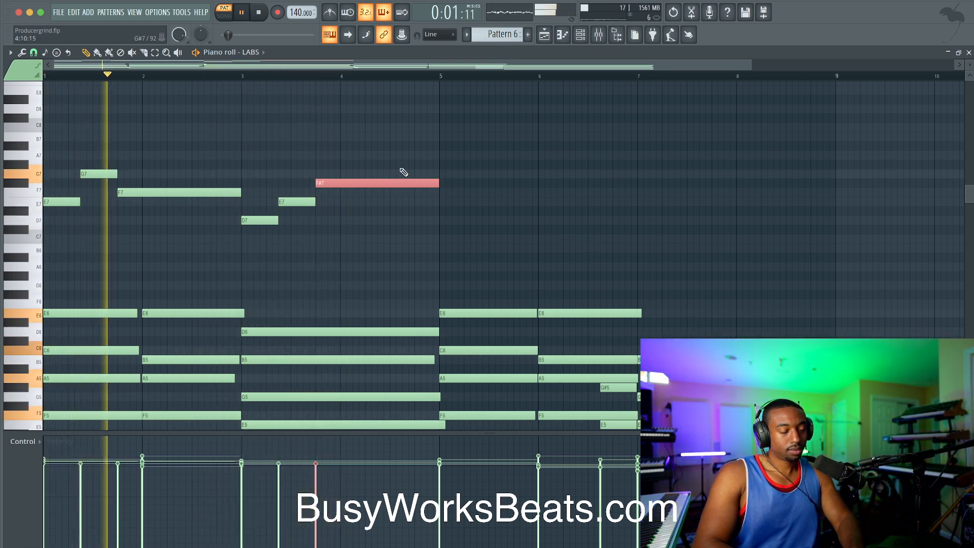
pyautogui.moveTo(440, 184); pyautogui.dragTo(391, 185)
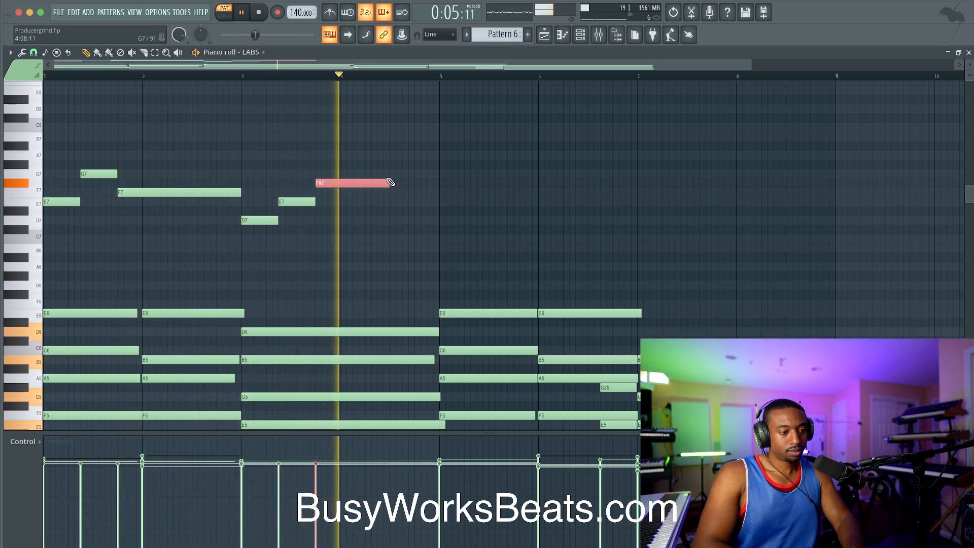
pyautogui.click(393, 174)
pyautogui.press('space')
pyautogui.moveTo(463, 173); pyautogui.dragTo(435, 174)
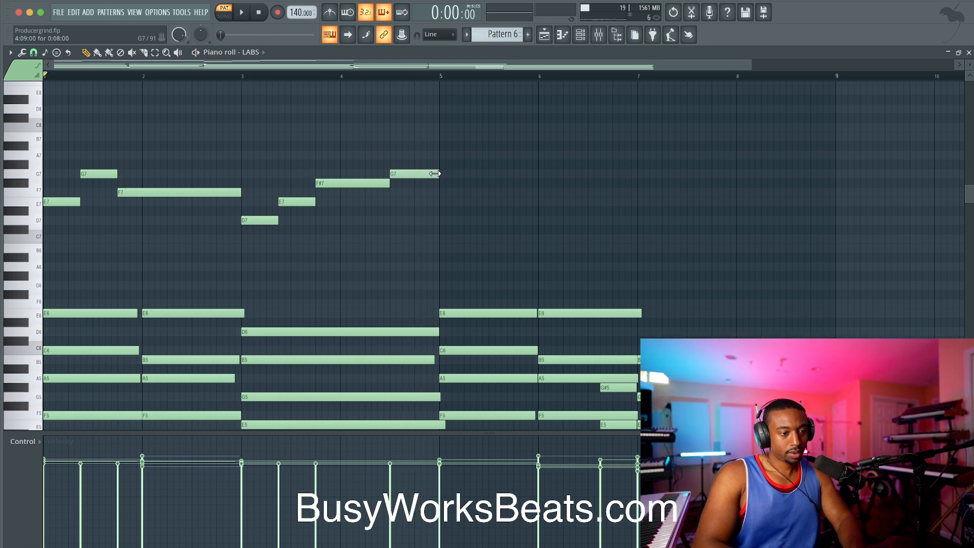
pyautogui.click(431, 174)
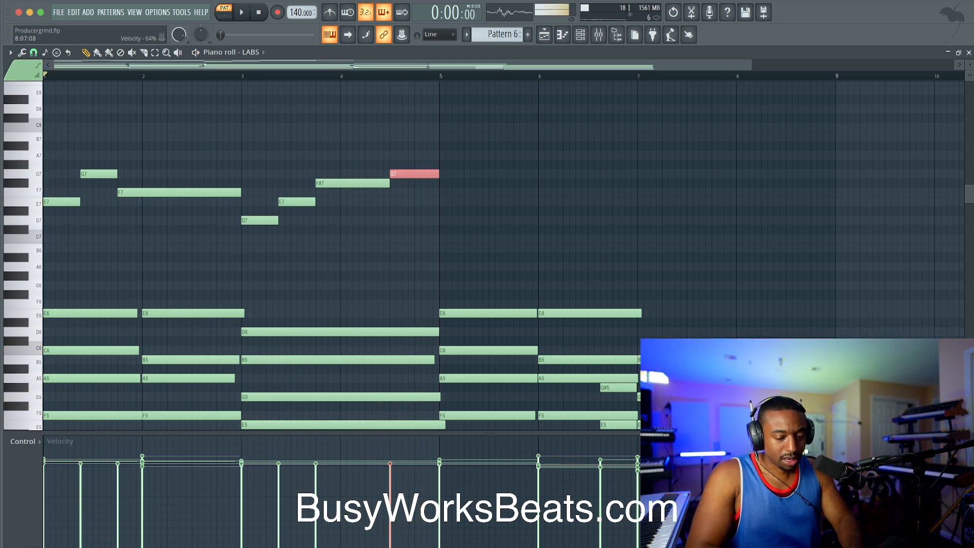
# Consult the Intervallic Resolution table, minimize its window, and play the melody with the chords.
pyautogui.press('super+Tab')
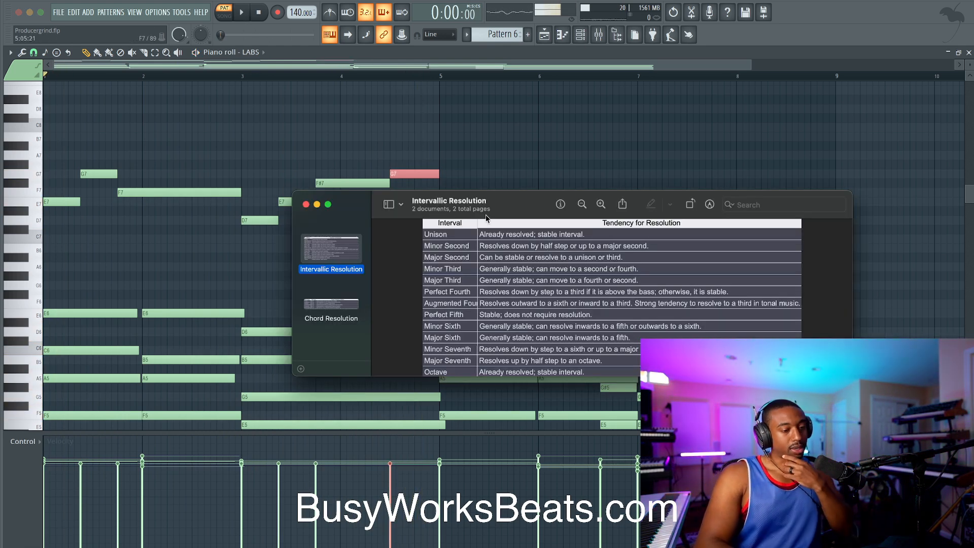
pyautogui.click(318, 204)
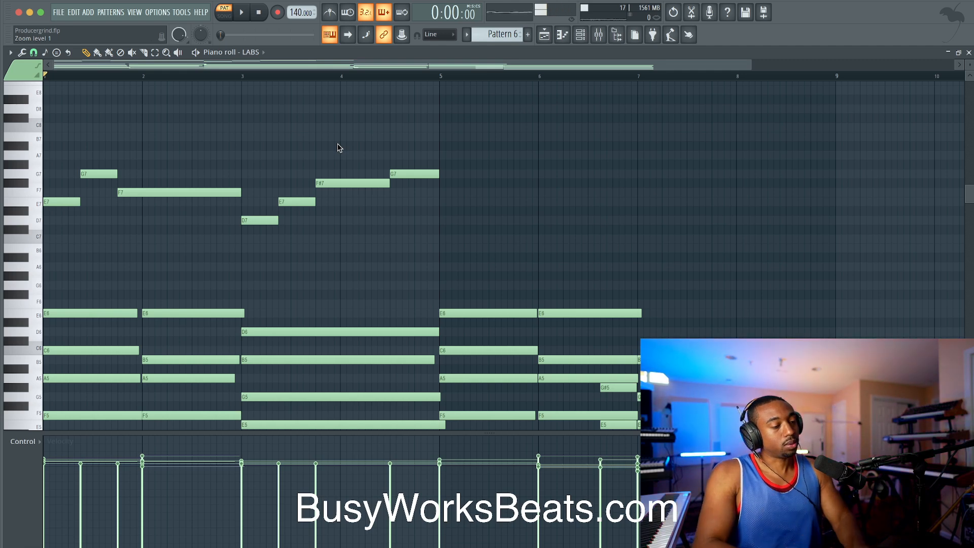
pyautogui.scroll(-2, 165, 156)
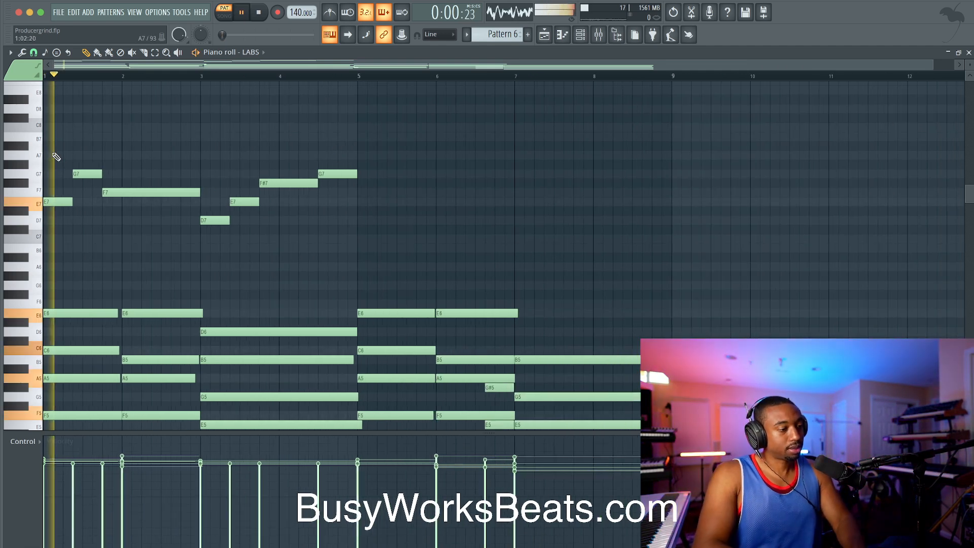
pyautogui.scroll(-2, 147, 153)
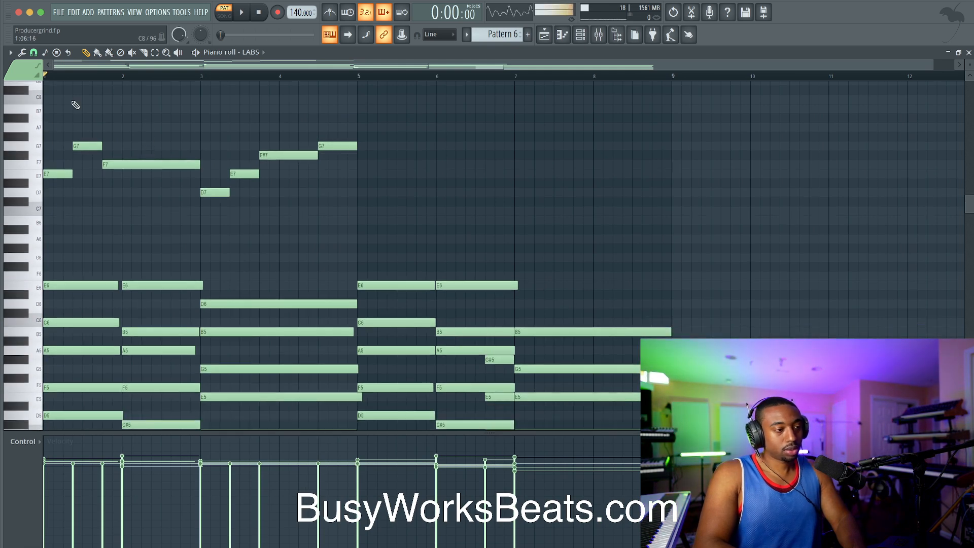
# Select the chords in bars 1–2, open the Melody Jam v1.1 script, and close it without applying.
pyautogui.scroll(-4, 167, 193)
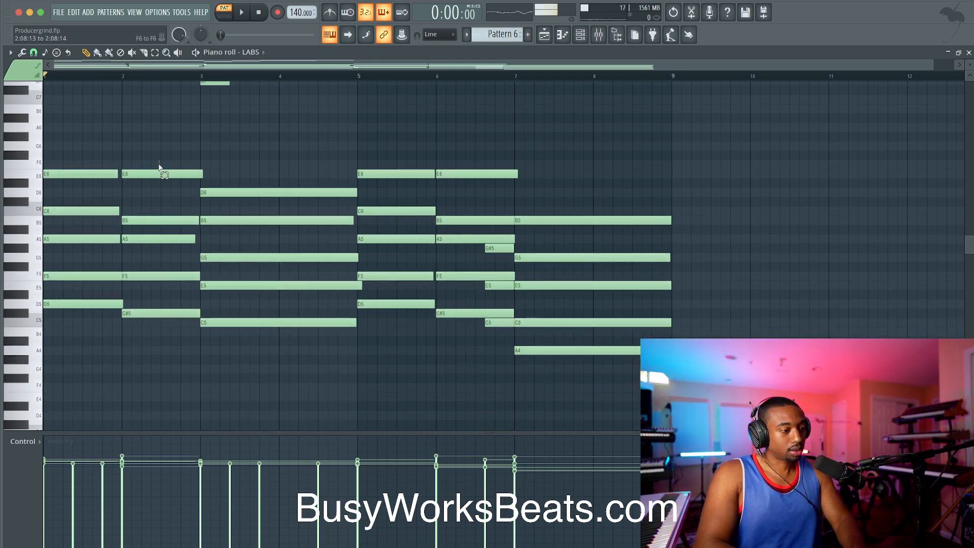
pyautogui.moveTo(193, 317); pyautogui.dragTo(50, 146)
pyautogui.click(22, 52)
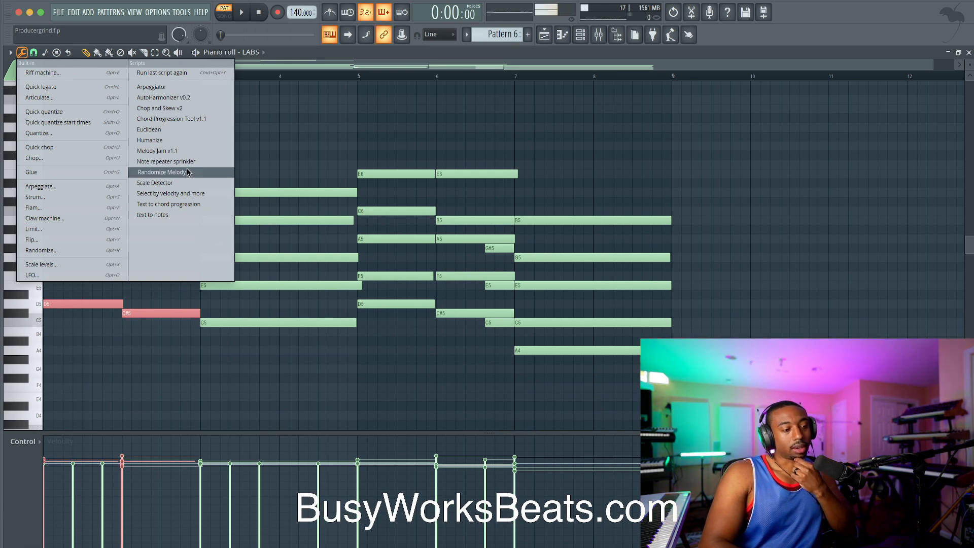
pyautogui.click(182, 150)
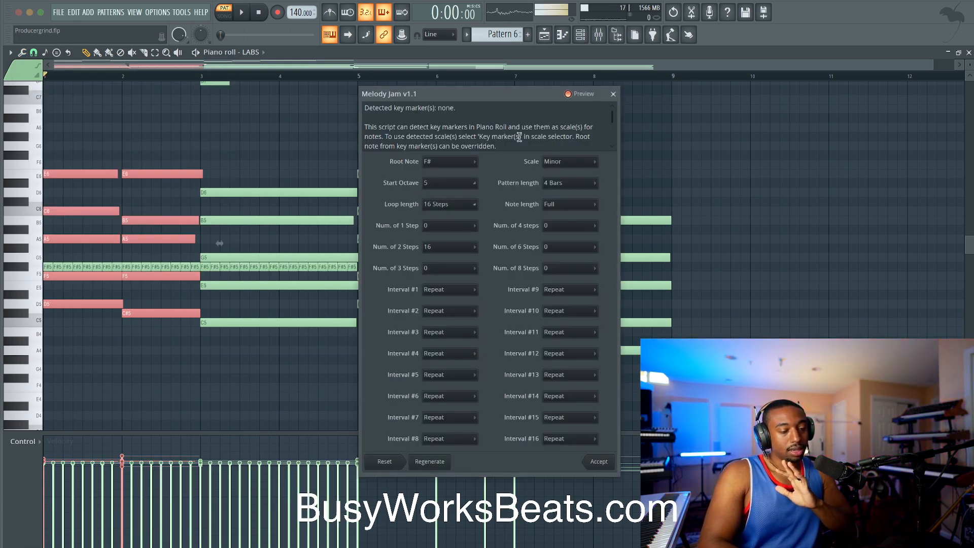
pyautogui.click(613, 94)
# Create a new empty pattern.
pyautogui.press('F4')
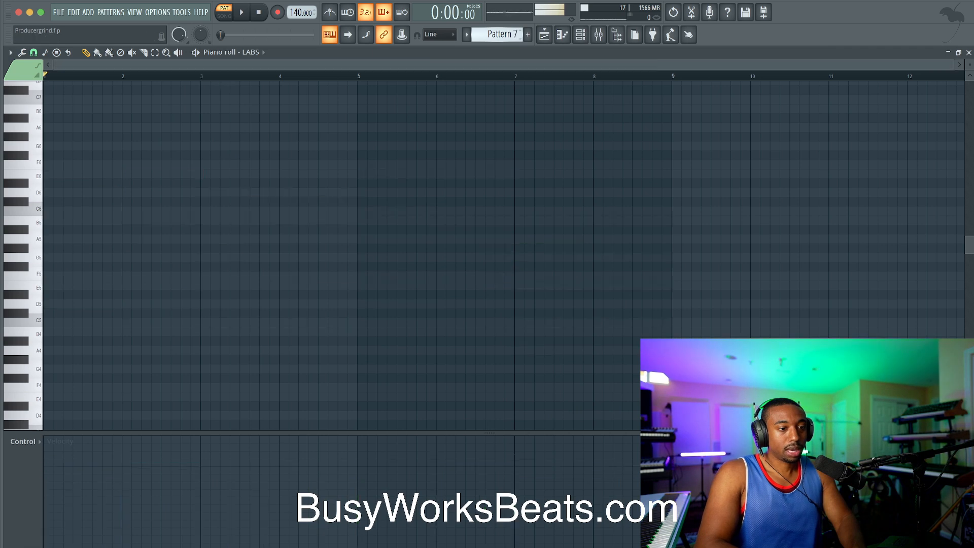
# Try to run the Randomize Melody script on the empty pattern.
pyautogui.click(28, 53)
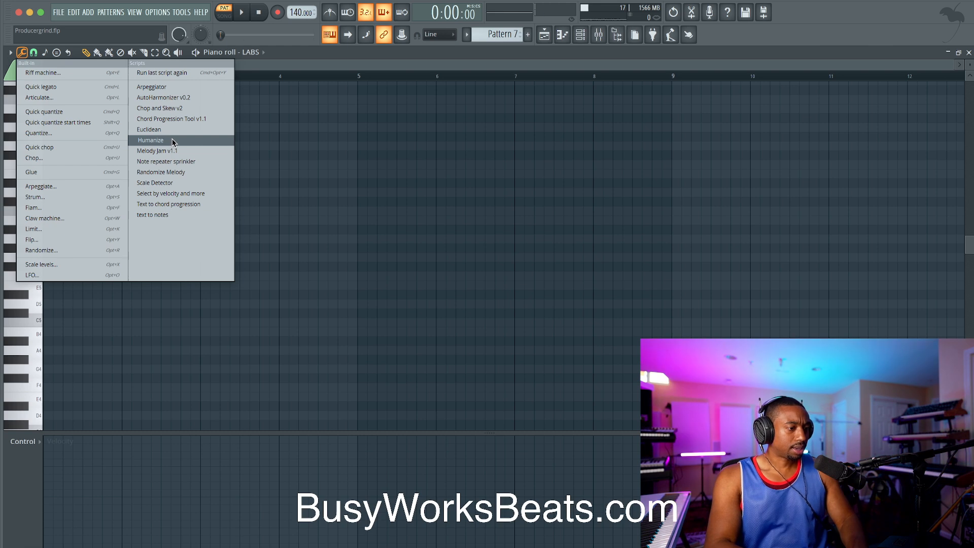
pyautogui.click(190, 171)
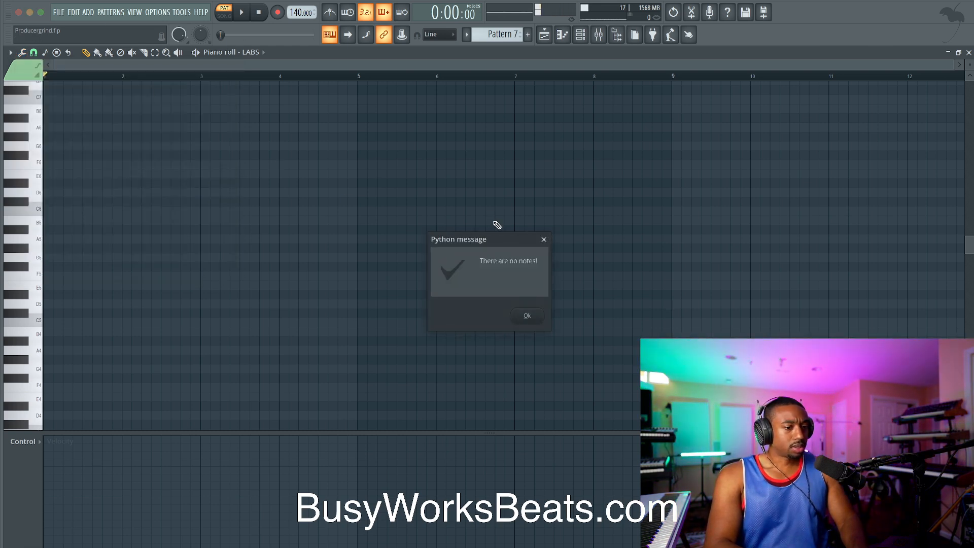
pyautogui.click(544, 241)
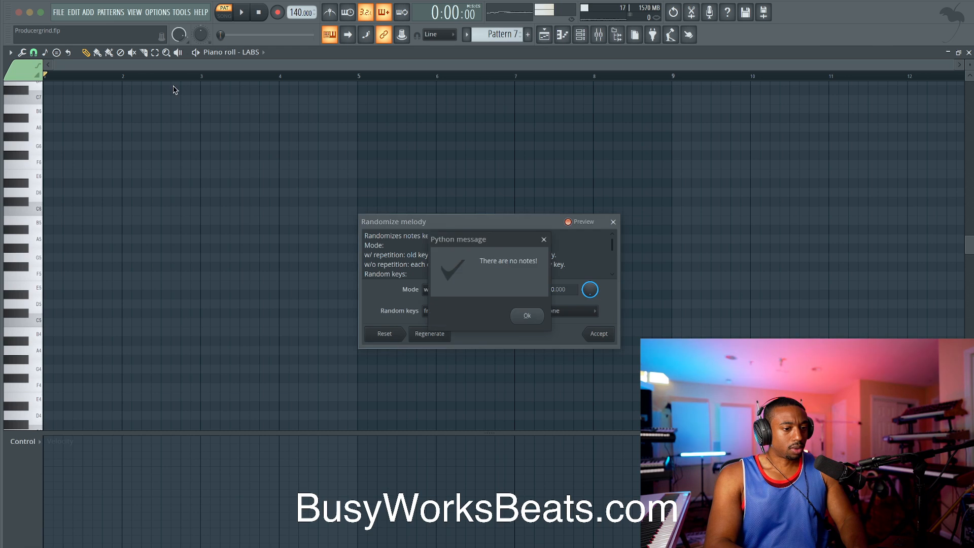
pyautogui.click(544, 240)
pyautogui.click(613, 222)
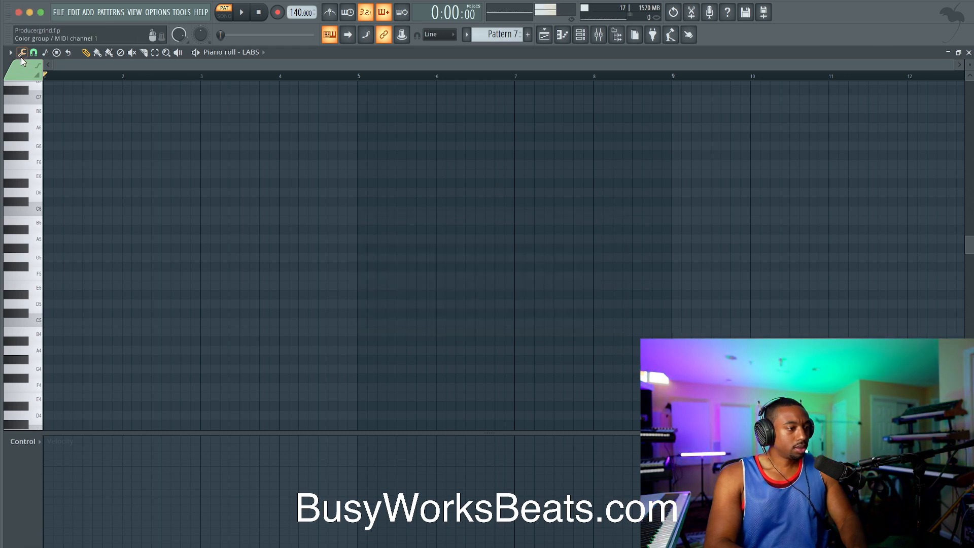
# Preview the Melody Jam v1.1 script in the empty pattern and close it without applying.
pyautogui.click(21, 53)
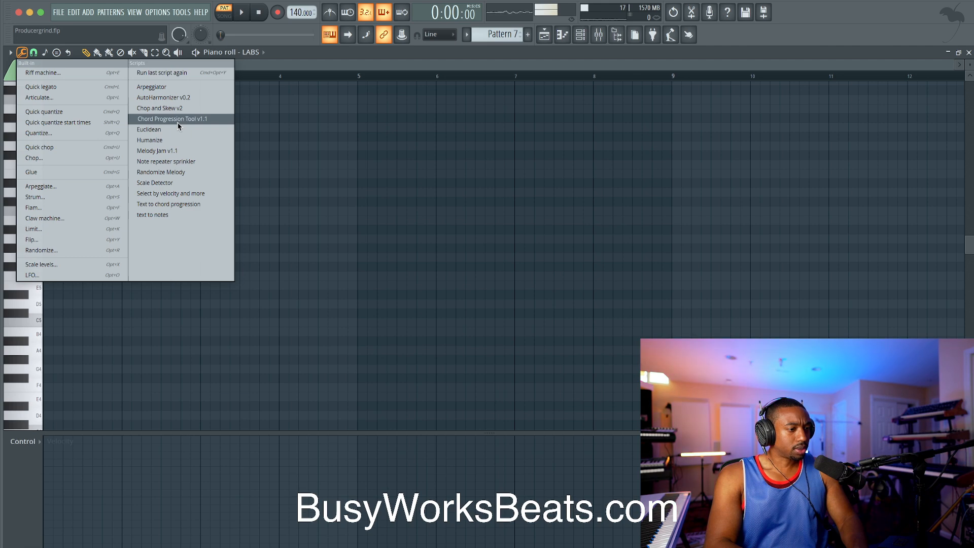
pyautogui.click(186, 150)
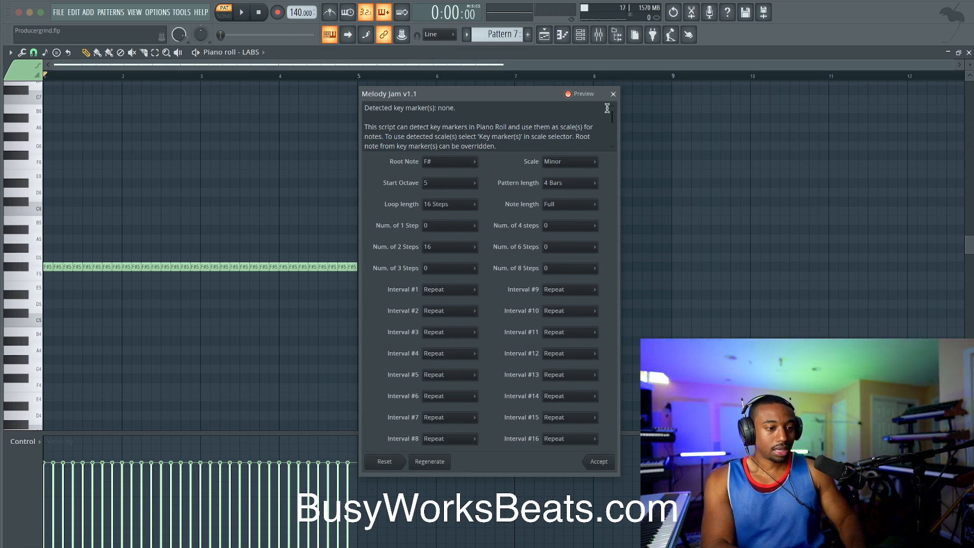
pyautogui.click(613, 94)
# In Pattern 6, apply the Randomize Melody script with mode w/o repetition and probability 100, and play the result.
pyautogui.scroll(1, 499, 34)
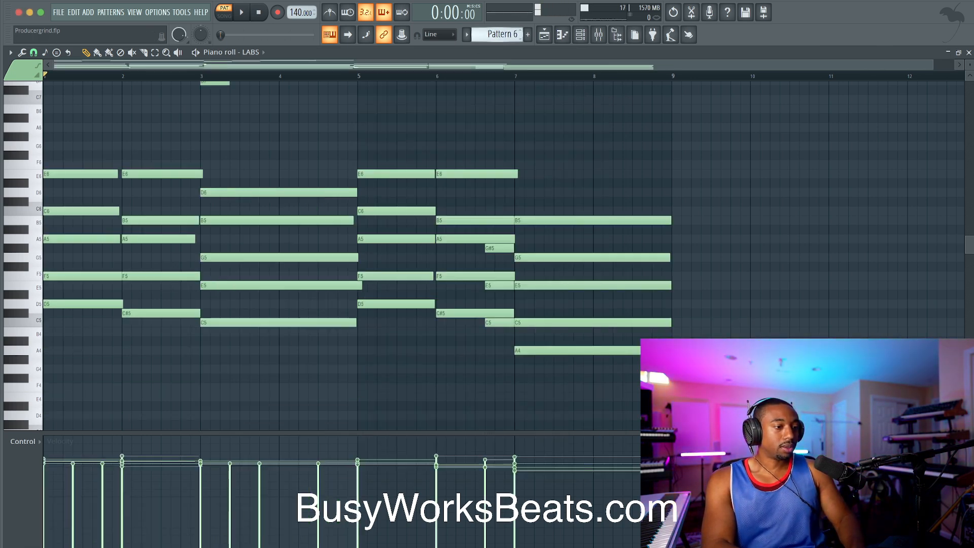
pyautogui.click(22, 53)
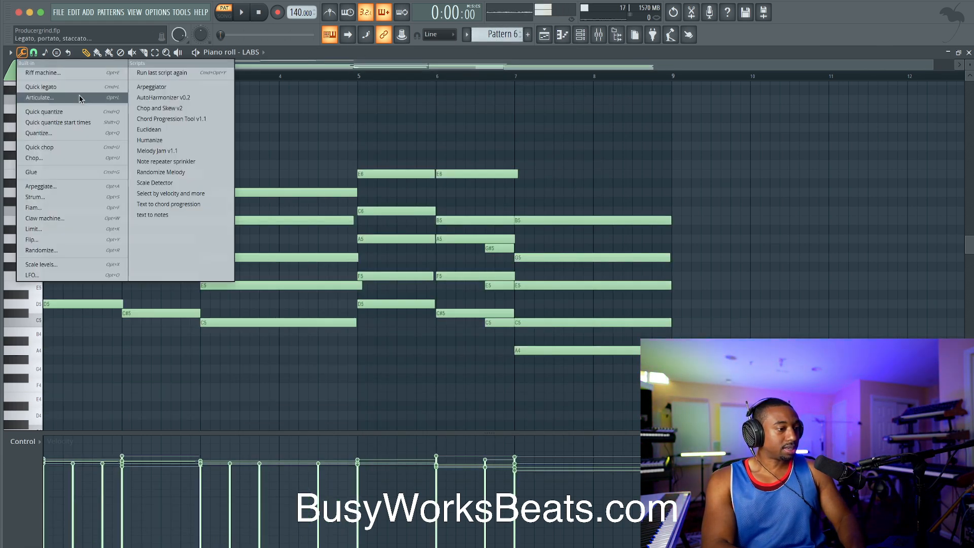
pyautogui.click(173, 174)
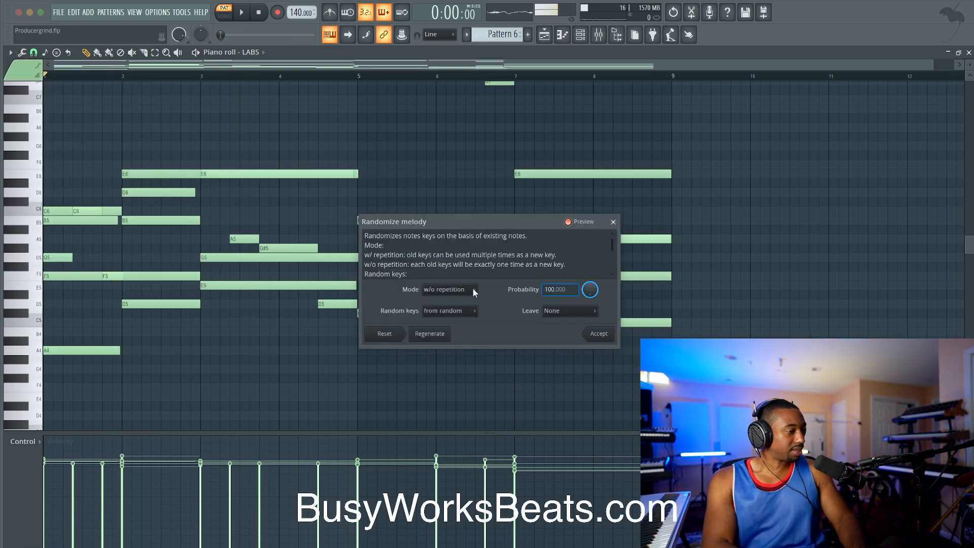
pyautogui.click(598, 334)
pyautogui.press('space')
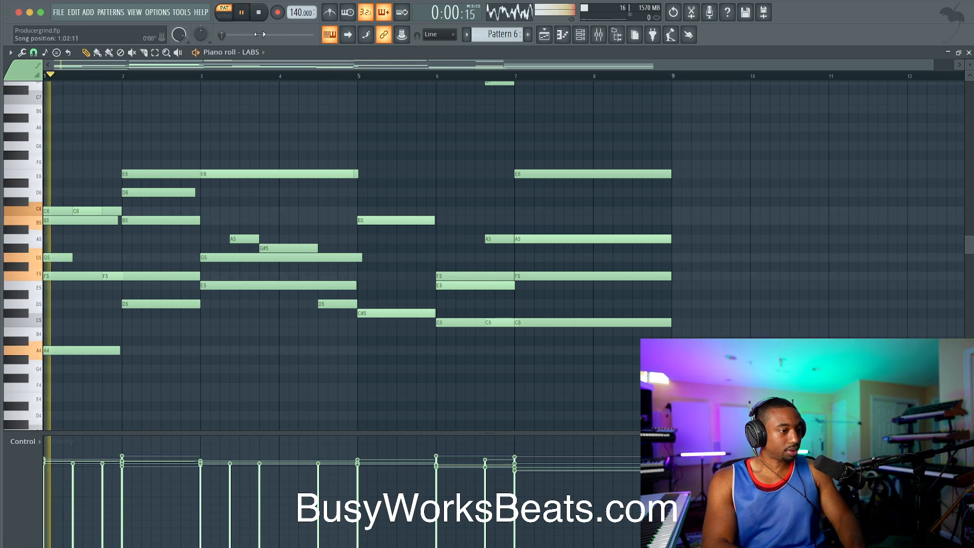
# Play Pattern 6 and transpose all of its notes down one octave.
pyautogui.scroll(2, 237, 170)
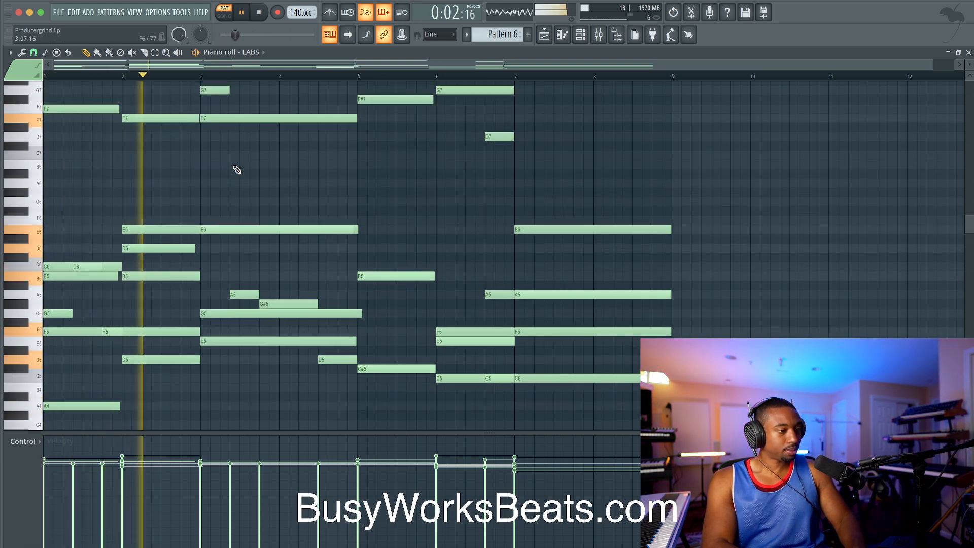
pyautogui.scroll(3, 237, 170)
pyautogui.scroll(-1, 237, 170)
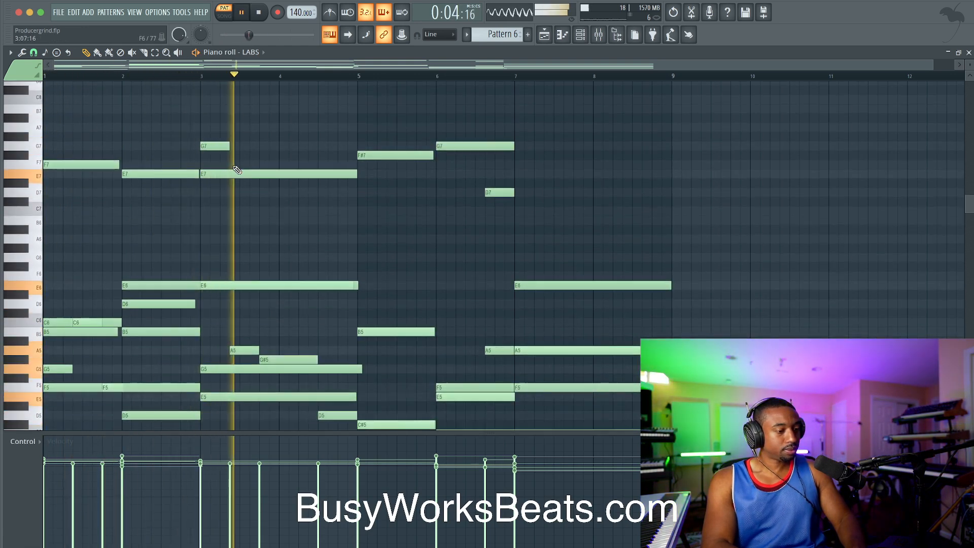
pyautogui.press('space')
pyautogui.hotkey('ctrl', 'Down')
pyautogui.scroll(-3, 248, 173)
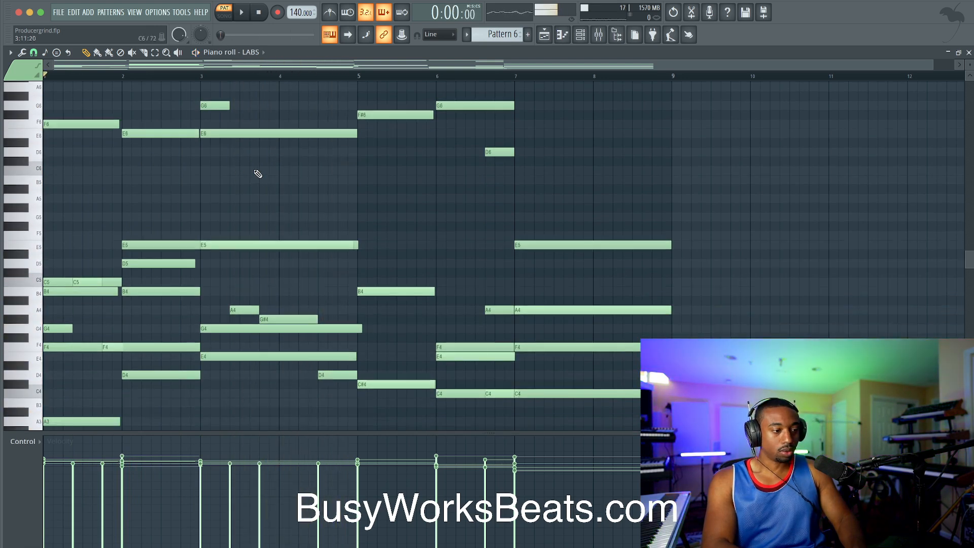
pyautogui.scroll(-3, 256, 174)
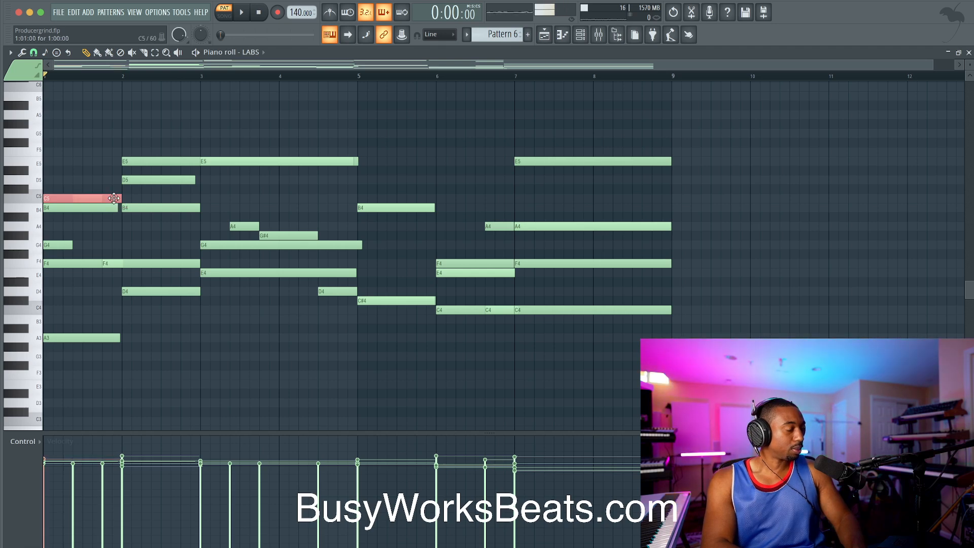
# Shorten the overlapping C5 notes in the first bar and articulate them so the first one ends where the second begins.
pyautogui.moveTo(113, 198); pyautogui.dragTo(68, 197)
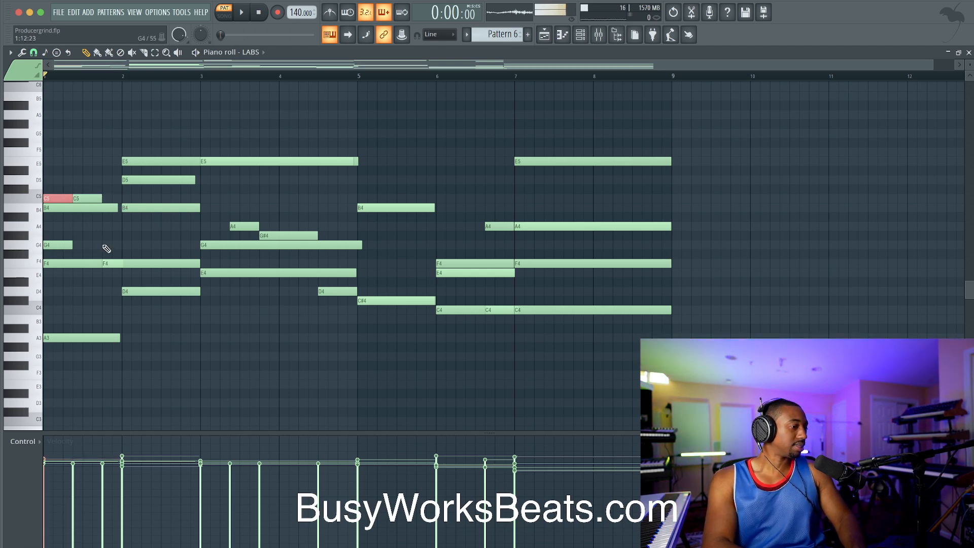
pyautogui.hotkey('alt', 'l')
pyautogui.press('Escape')
pyautogui.moveTo(76, 193); pyautogui.dragTo(63, 198)
pyautogui.hotkey('shift', 'Right')
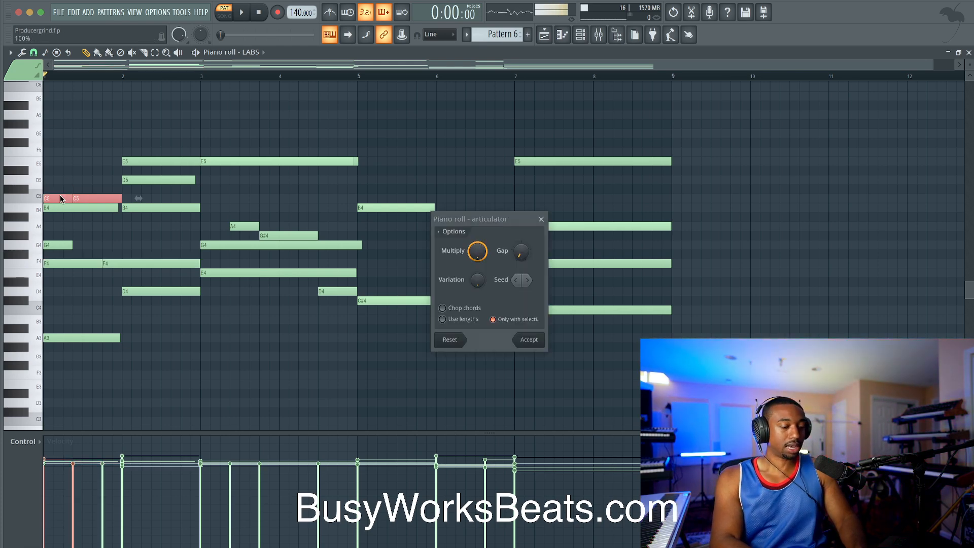
pyautogui.scroll(3, 99, 235)
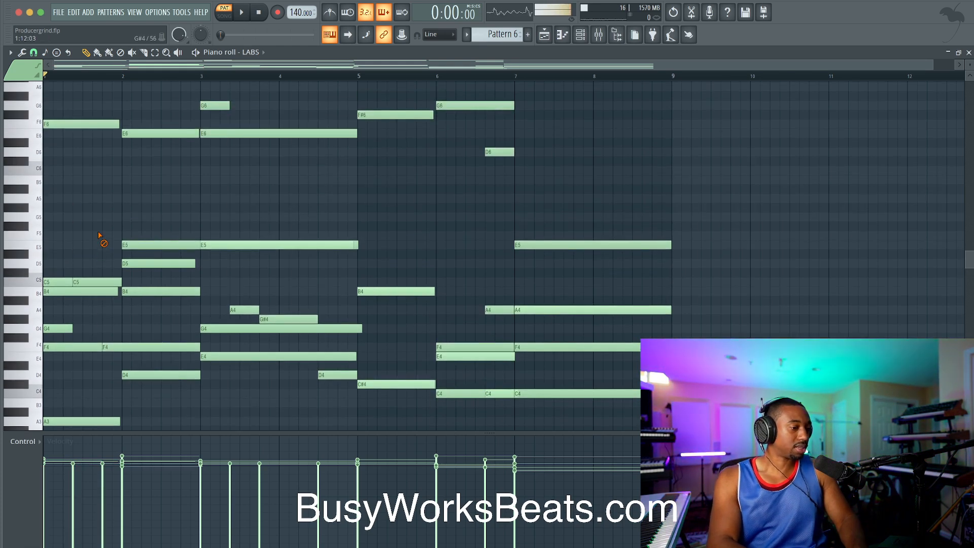
# Play Pattern 6 from the start to audition the chords and melody in the lower octave.
pyautogui.press('space')
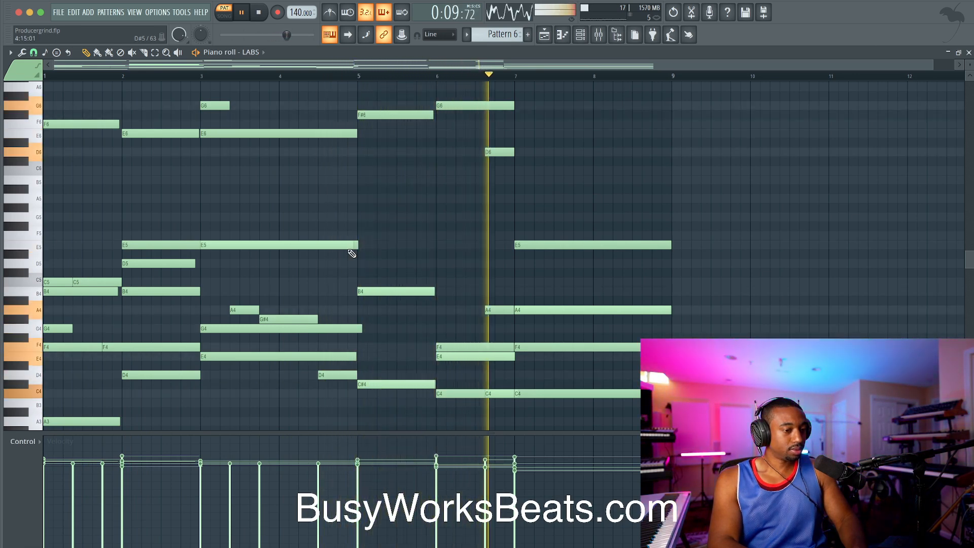
pyautogui.press('space')
pyautogui.moveTo(570, 93); pyautogui.dragTo(453, 394)
pyautogui.click(414, 213)
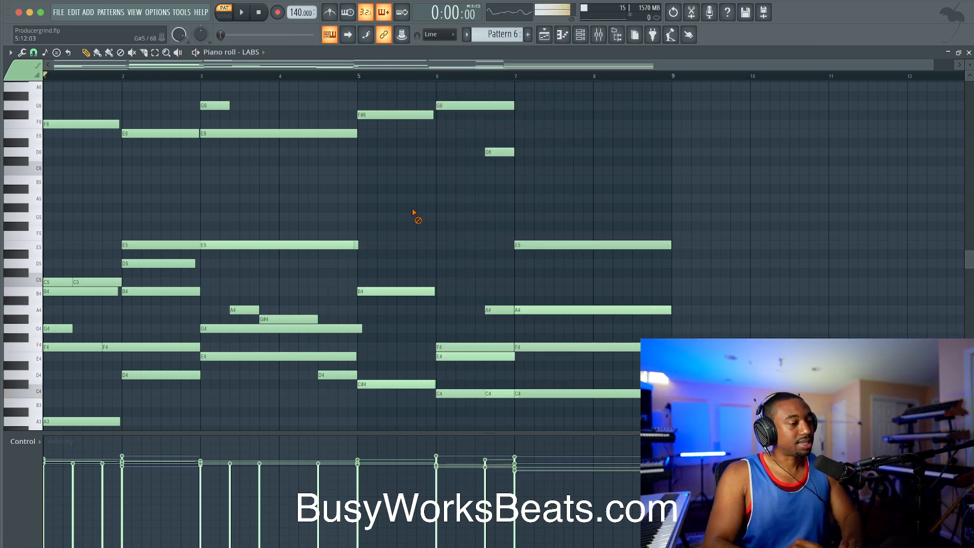
# Undo the recent note edits back to the earlier chord progression and melody, and minimize the Intervallic Resolution document.
pyautogui.hotkey('ctrl', 'z')
pyautogui.hotkey('ctrl', 'z')
pyautogui.hotkey('ctrl', 'z')
pyautogui.hotkey('ctrl', 'z')
pyautogui.hotkey('ctrl', 'z')
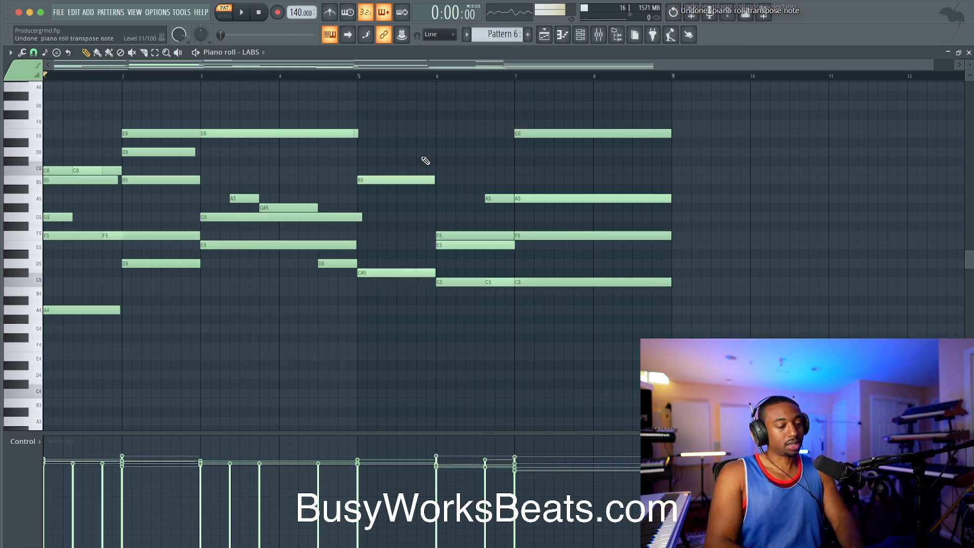
pyautogui.hotkey('ctrl', 'z')
pyautogui.scroll(5, 391, 168)
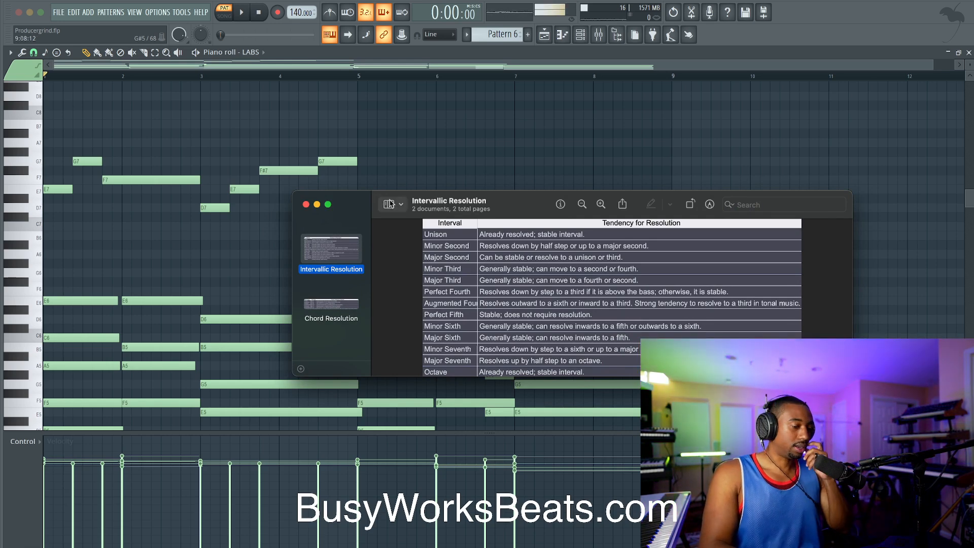
pyautogui.click(317, 205)
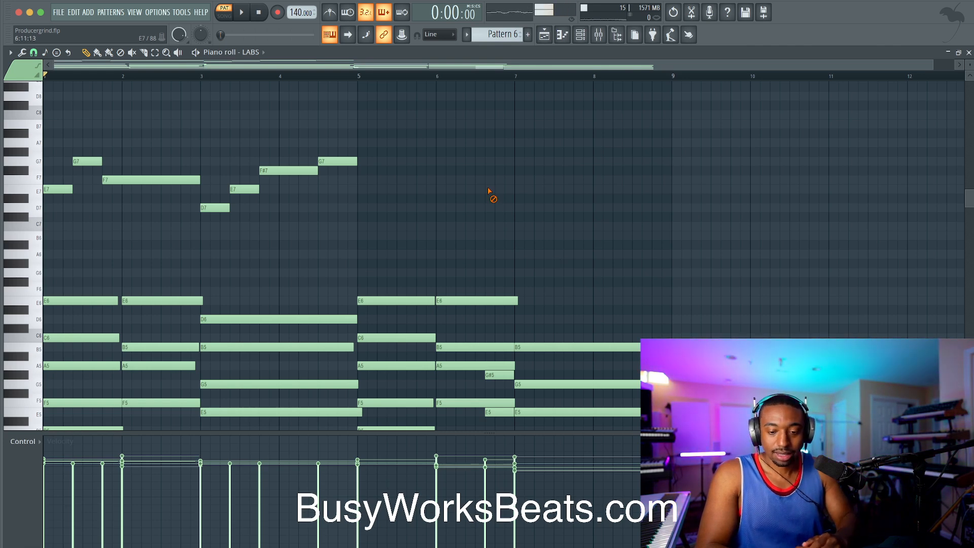
# Browse the LABS instrument's preset list from the channel rack for a different sound, and close the plugin without loading one.
pyautogui.click(581, 35)
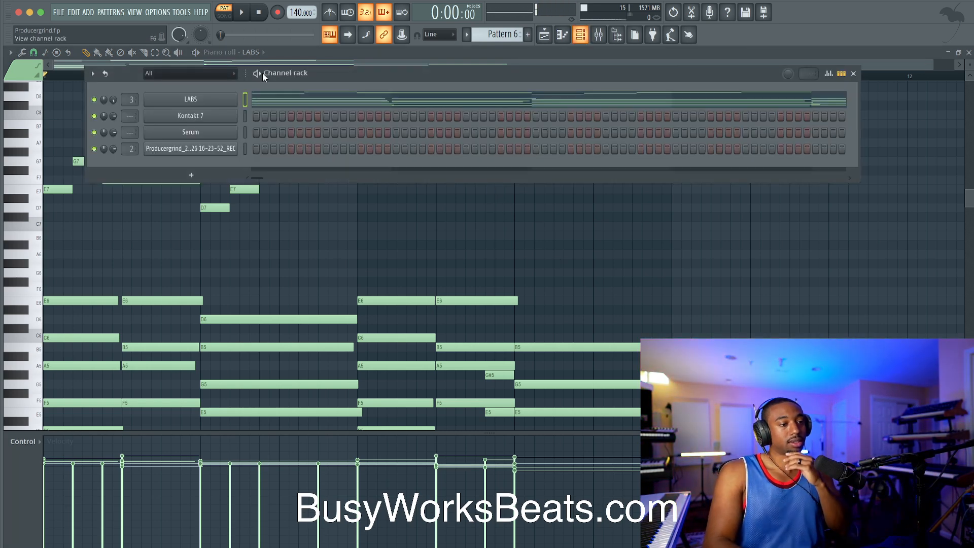
pyautogui.click(223, 100)
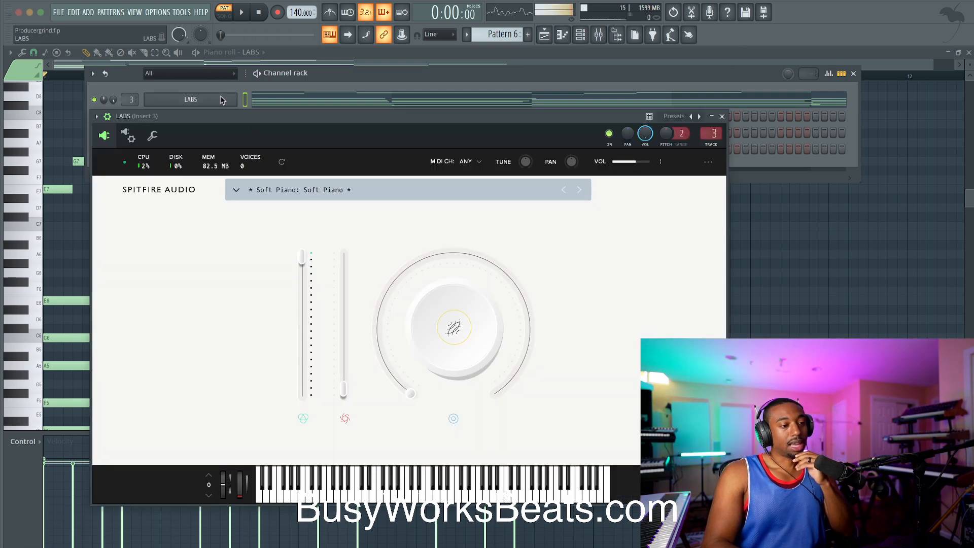
pyautogui.click(343, 191)
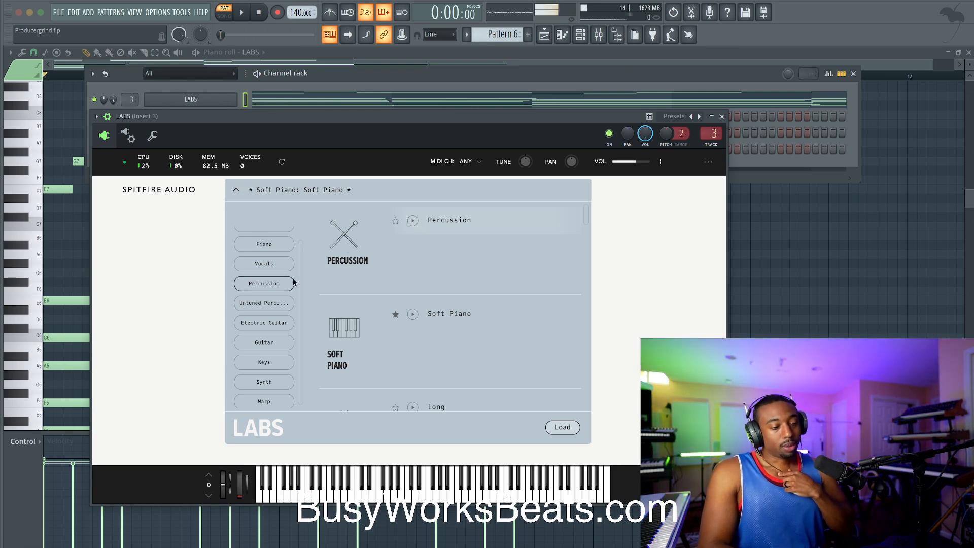
pyautogui.scroll(2, 285, 285)
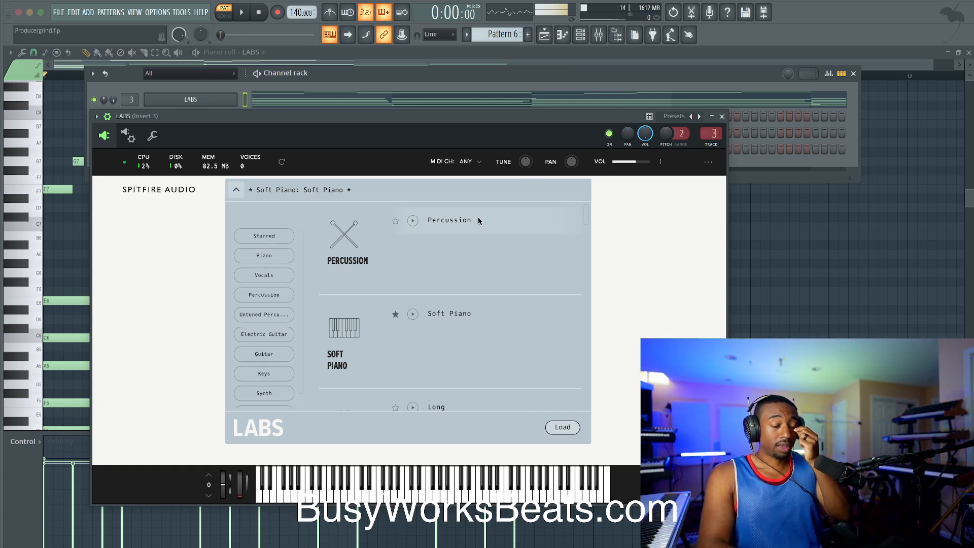
pyautogui.scroll(-6, 399, 252)
pyautogui.scroll(1, 511, 230)
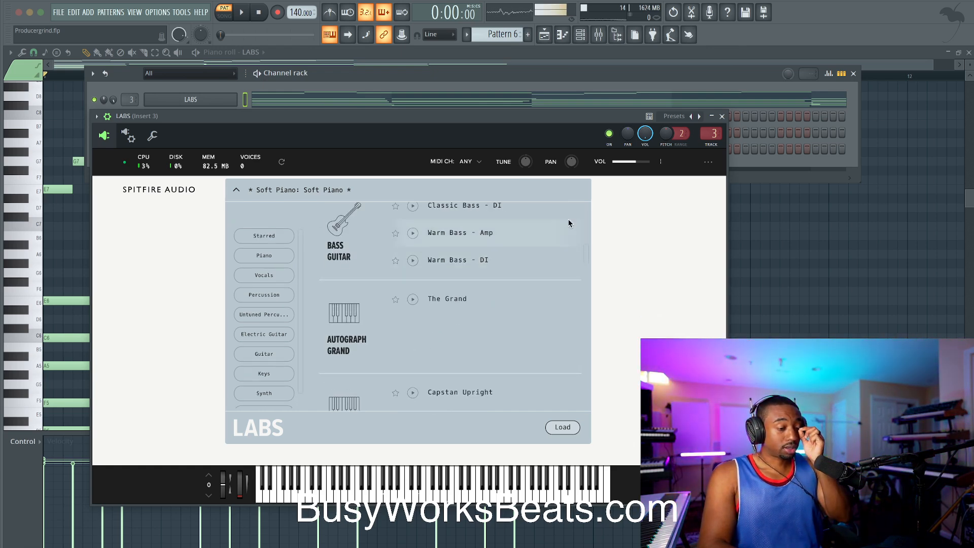
pyautogui.scroll(-8, 524, 272)
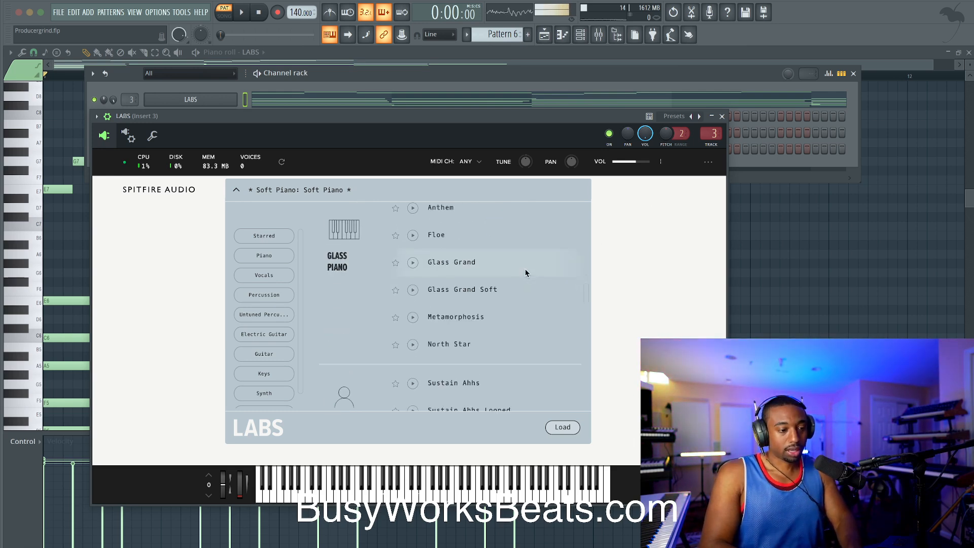
pyautogui.scroll(-8, 524, 272)
pyautogui.scroll(4, 524, 272)
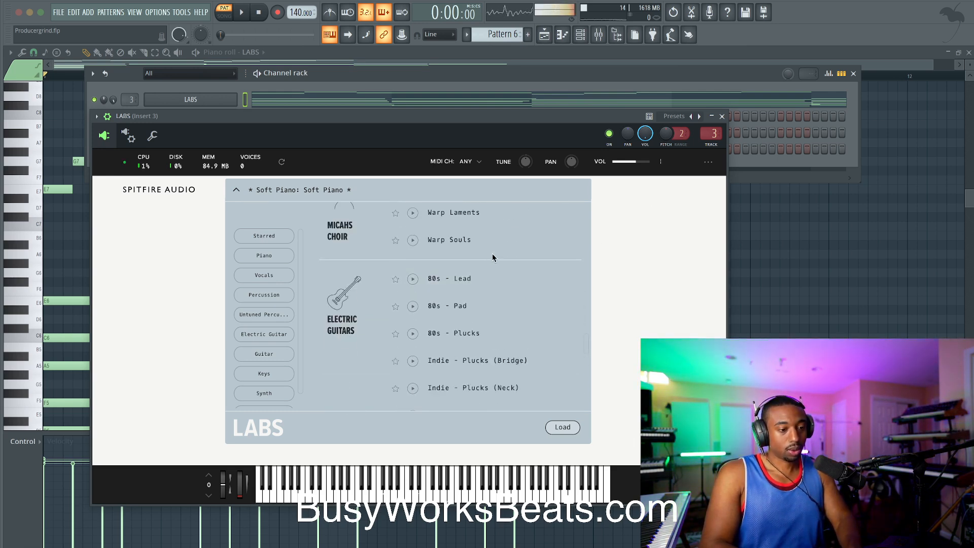
pyautogui.scroll(1, 488, 259)
pyautogui.click(722, 116)
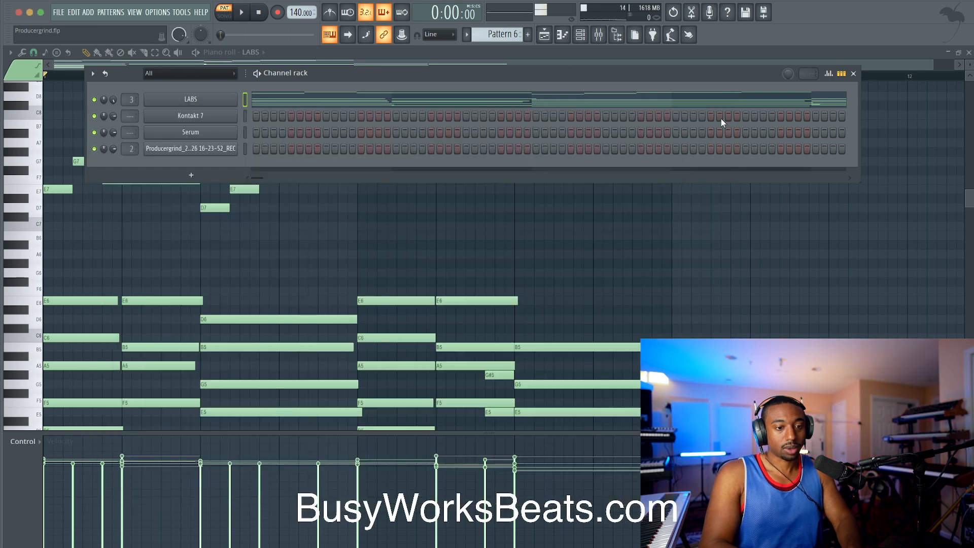
# Add an Ample Guitar L instrument channel, show its Hall reverb settings, and close the plugin window.
pyautogui.click(210, 175)
pyautogui.click(180, 138)
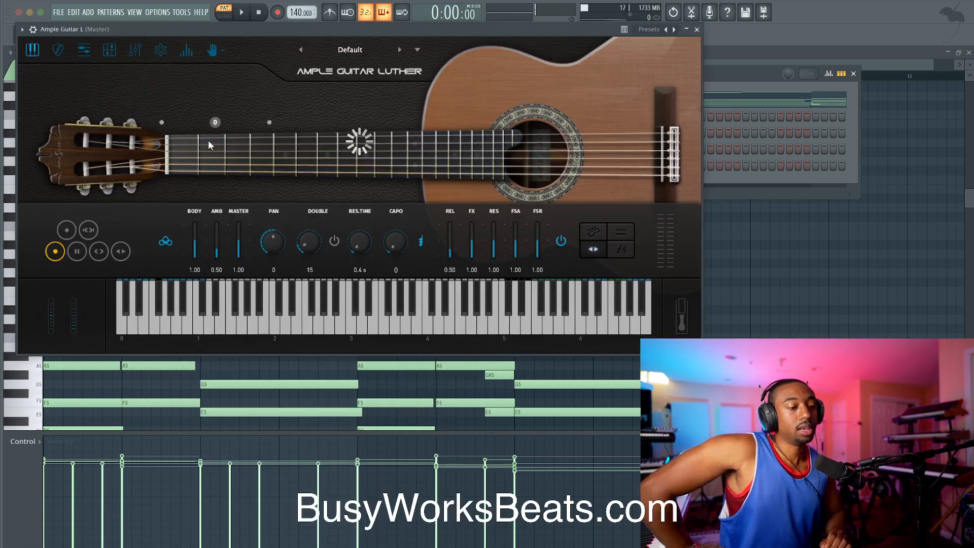
pyautogui.click(135, 53)
pyautogui.click(32, 310)
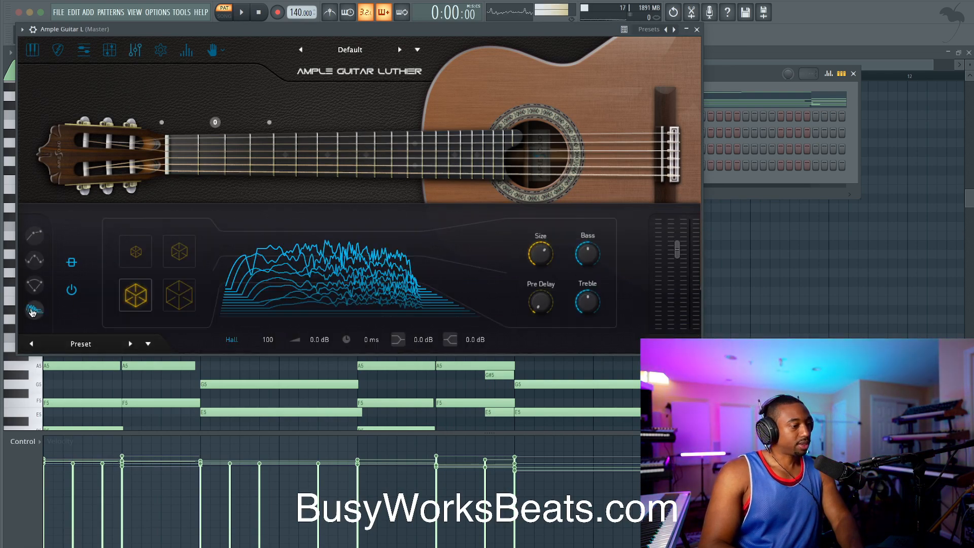
pyautogui.click(697, 30)
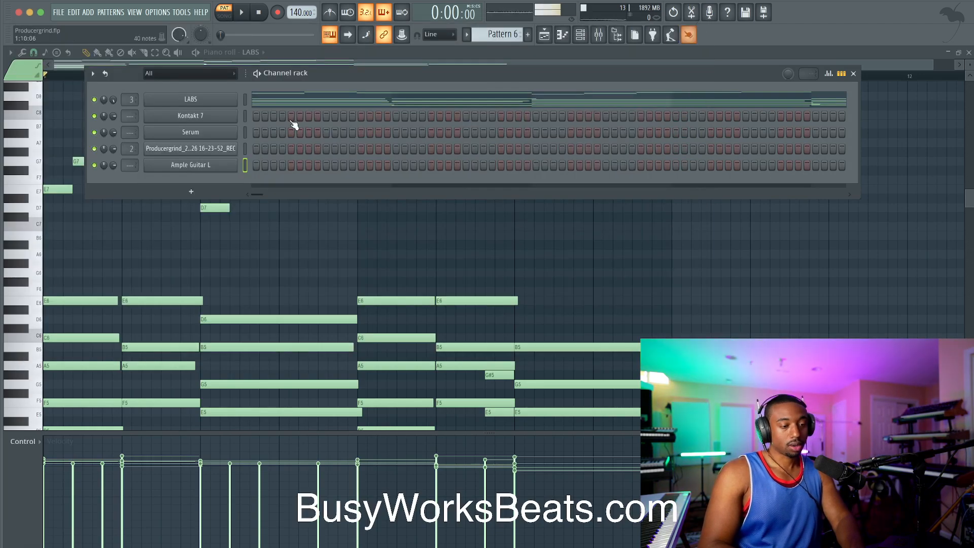
# Copy the LABS notes from Pattern 6 into a new Pattern 7 on the Ample Guitar L channel.
pyautogui.click(245, 99)
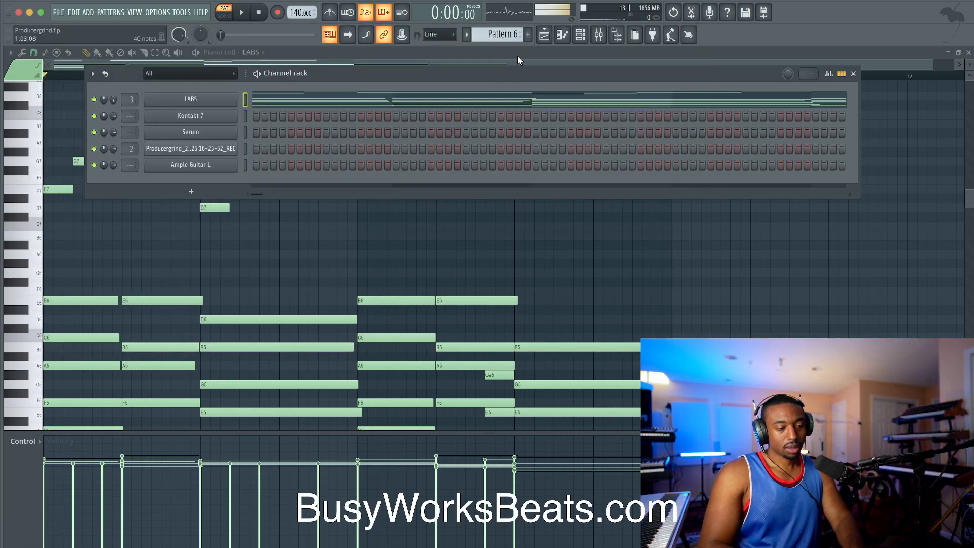
pyautogui.click(514, 38)
pyautogui.click(592, 45)
pyautogui.press('Return')
pyautogui.hotkey('ctrl', 'v')
pyautogui.click(245, 149)
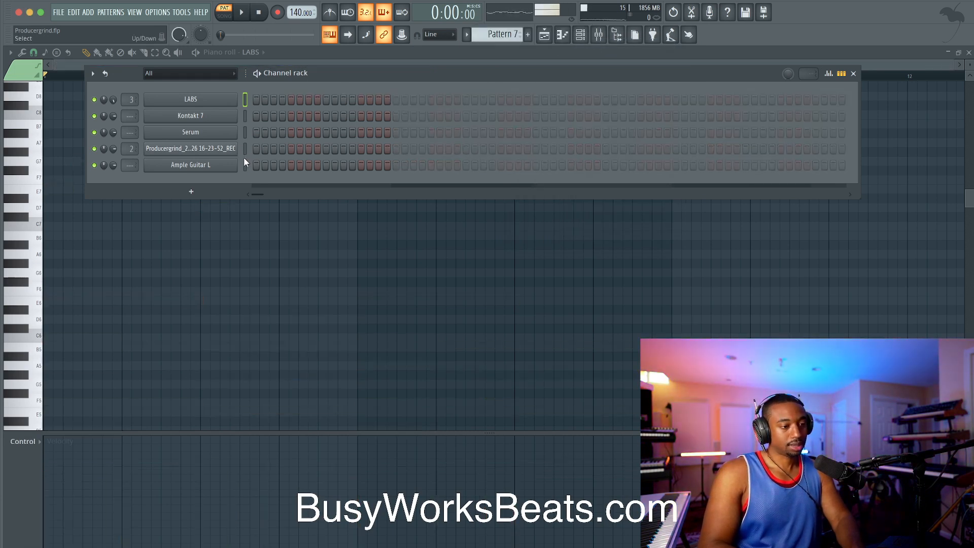
pyautogui.click(245, 165)
pyautogui.press('F6')
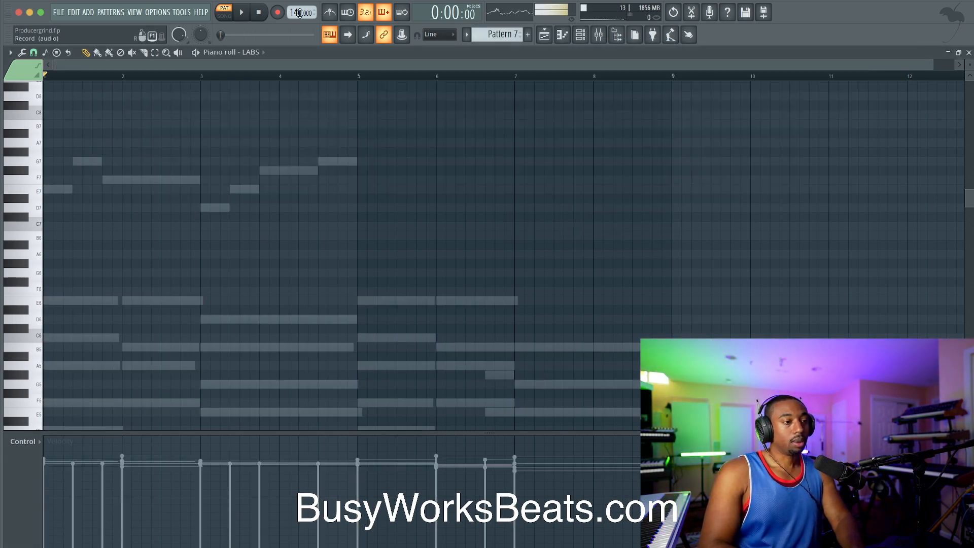
pyautogui.click(584, 34)
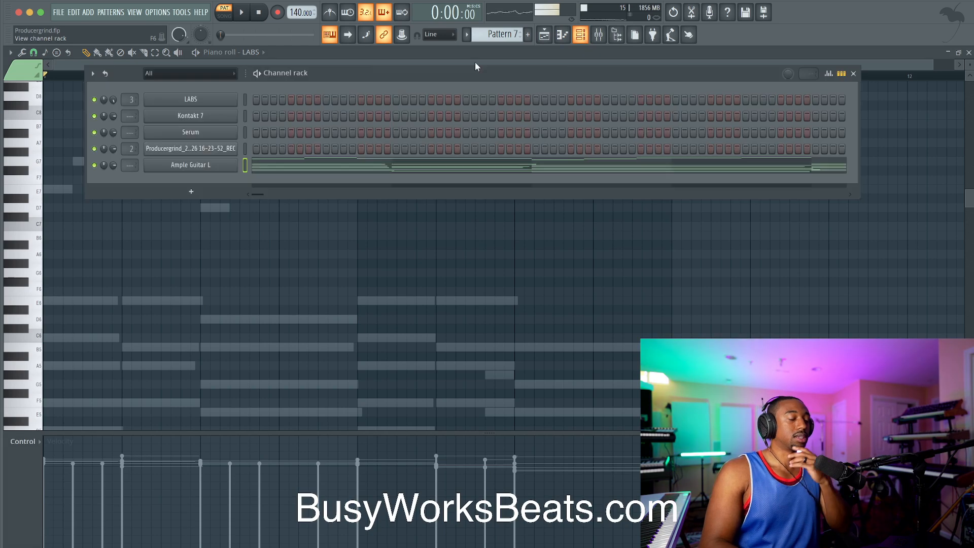
# Route the Ample Guitar L channel to mixer track 4 and open its notes in the piano roll.
pyautogui.click(218, 165)
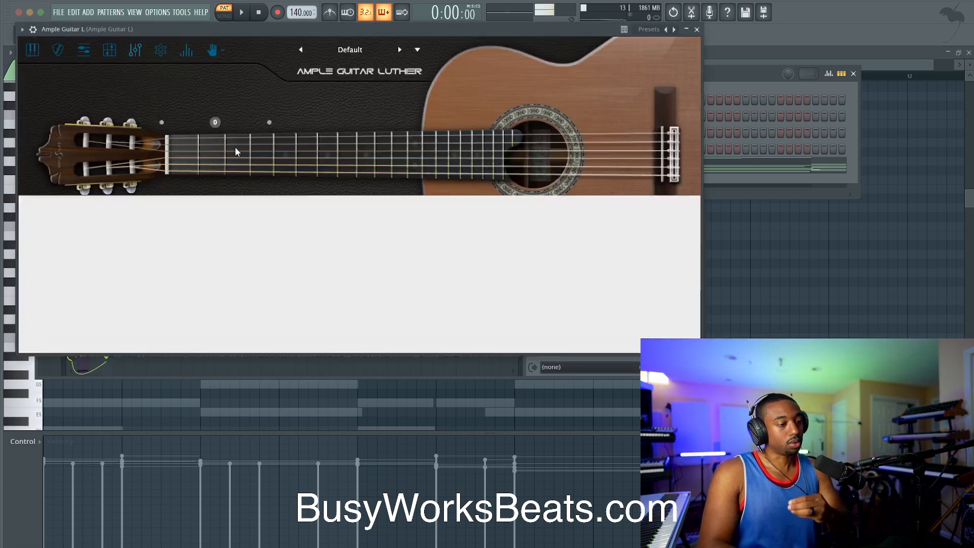
pyautogui.click(698, 30)
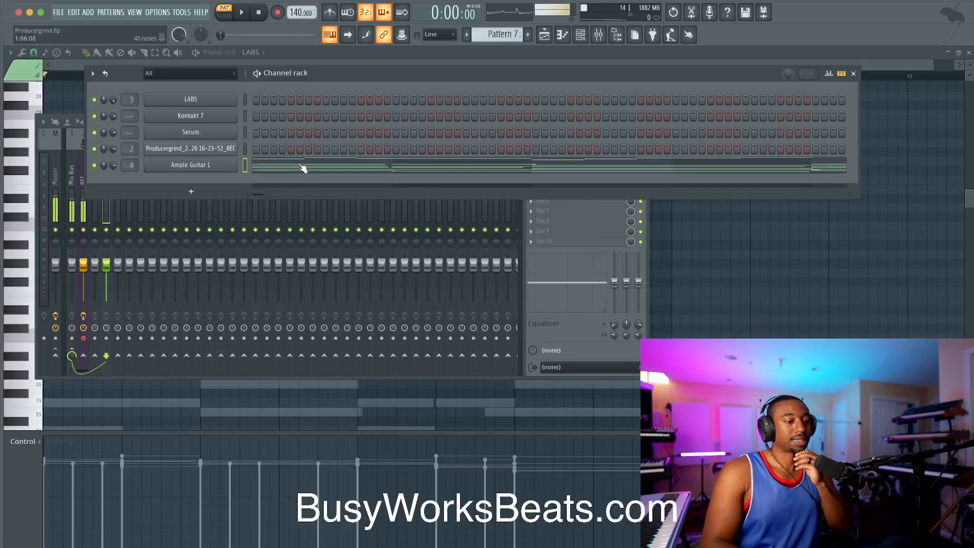
pyautogui.press('F7')
pyautogui.scroll(-1, 302, 167)
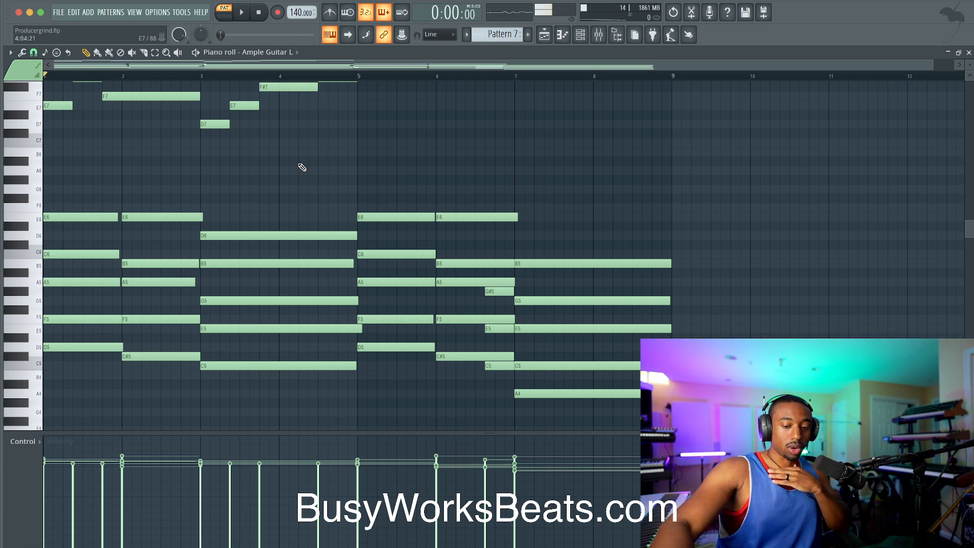
# Play Pattern 7 and duplicate the top melody from bars 1–4 into bars 5–8 at the same pitches.
pyautogui.press('space')
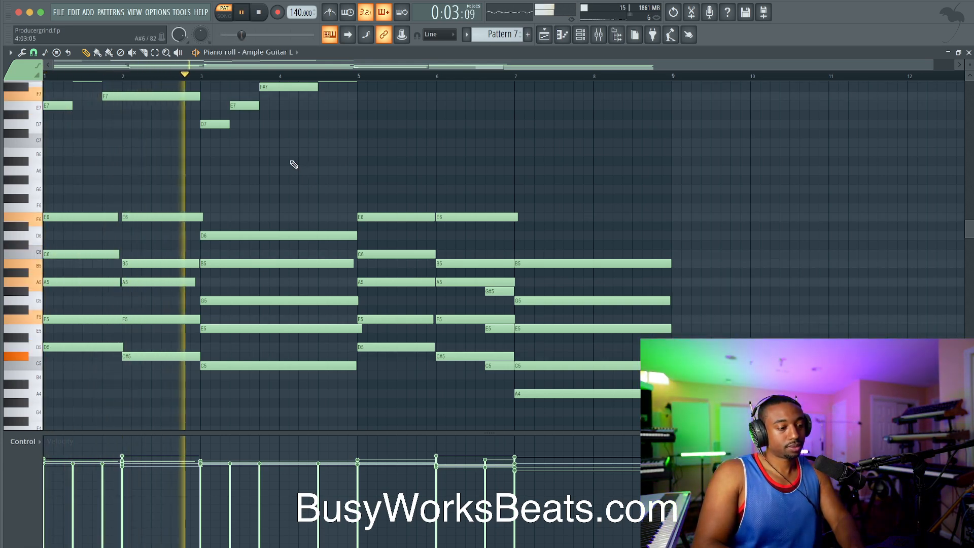
pyautogui.scroll(4, 294, 175)
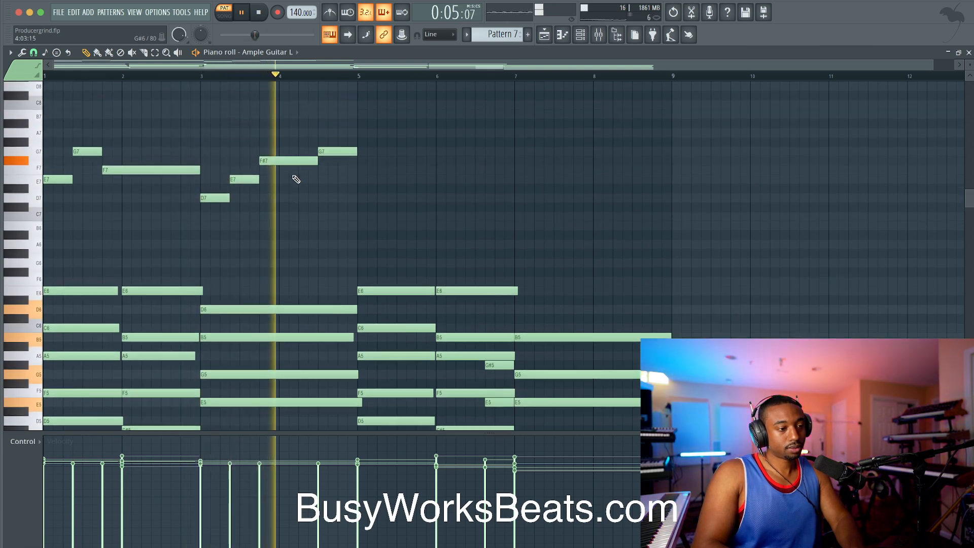
pyautogui.moveTo(385, 219); pyautogui.dragTo(368, 174)
pyautogui.press('space')
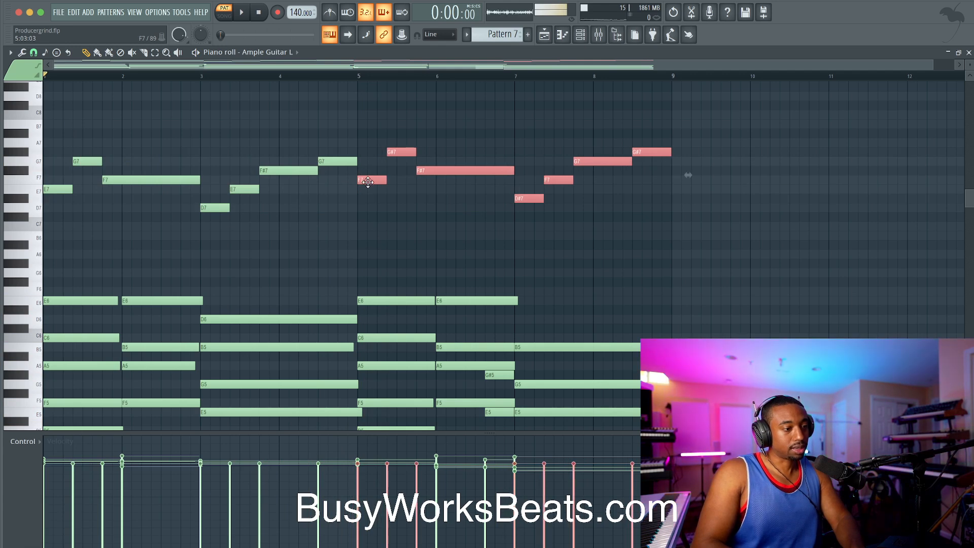
pyautogui.press('space')
pyautogui.press('Down')
pyautogui.click(354, 235)
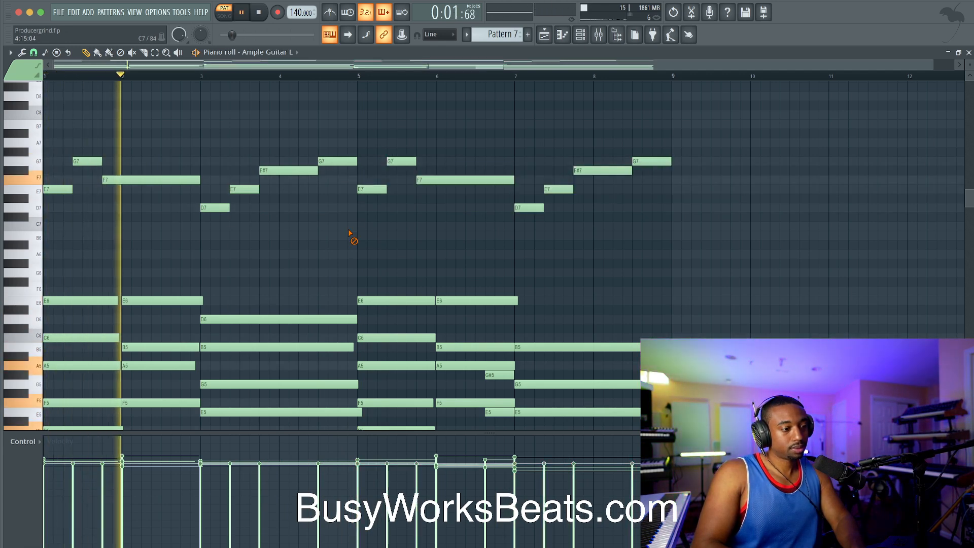
pyautogui.press('space')
pyautogui.click(37, 182)
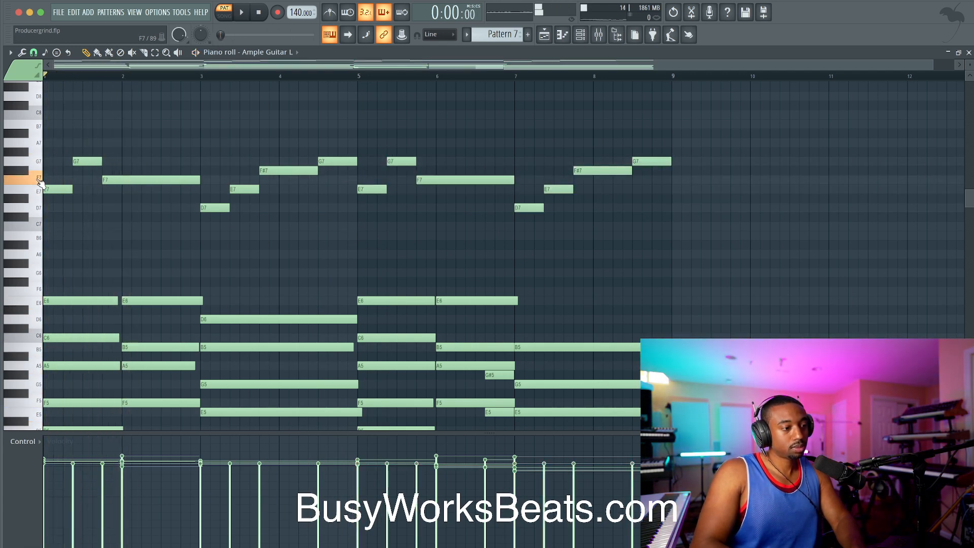
# Play Pattern 7 and transpose all the chord notes below the melody down one octave.
pyautogui.press('space')
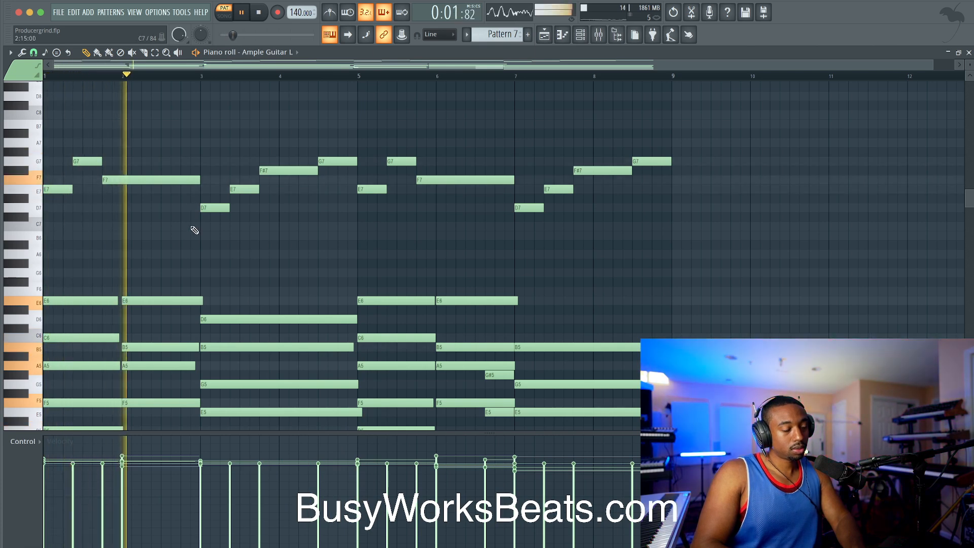
pyautogui.scroll(-3, 193, 228)
pyautogui.scroll(-3, 269, 218)
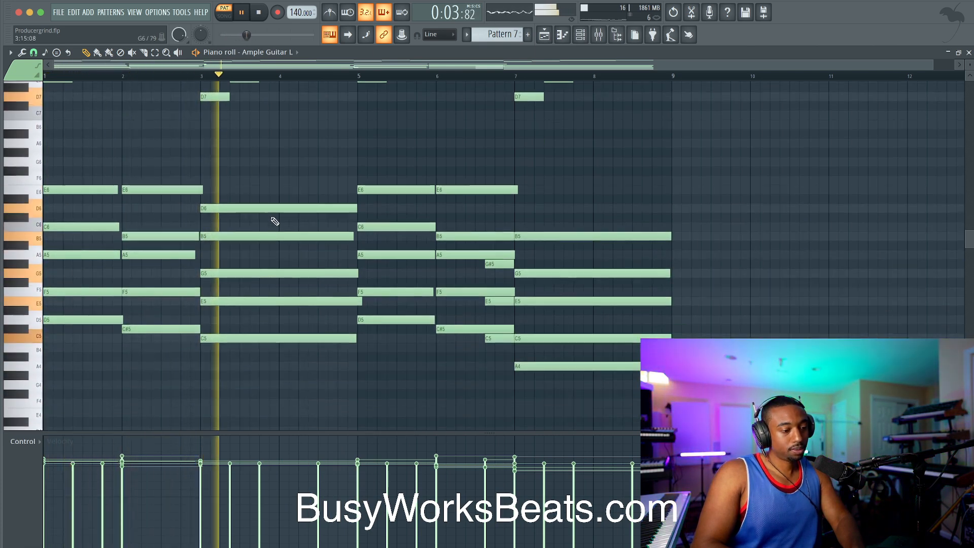
pyautogui.moveTo(604, 139); pyautogui.dragTo(66, 406)
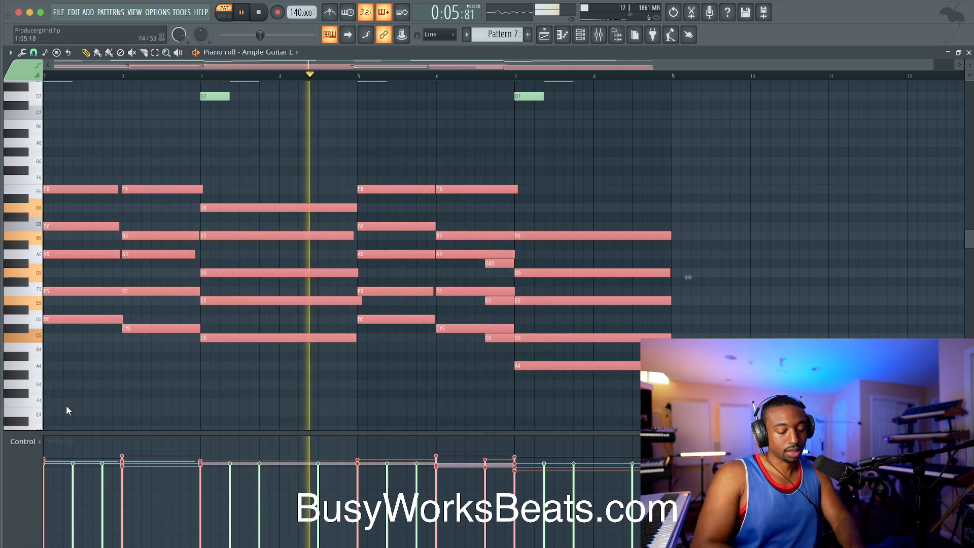
pyautogui.hotkey('ctrl', 'Down')
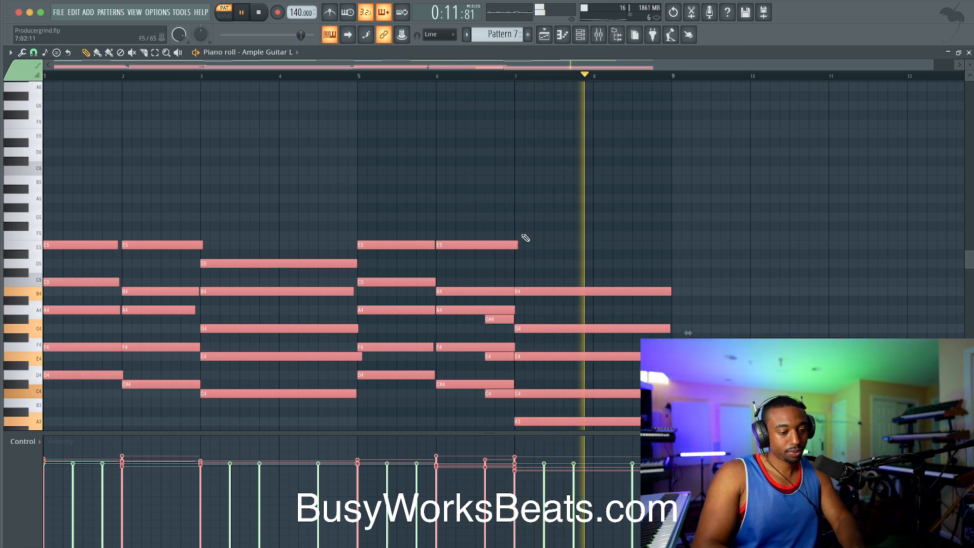
# Delete the chord in bars 7–8, including its low A3 note.
pyautogui.scroll(-1, 552, 294)
pyautogui.hotkey('ctrl', 'd')
pyautogui.rightClick(547, 394)
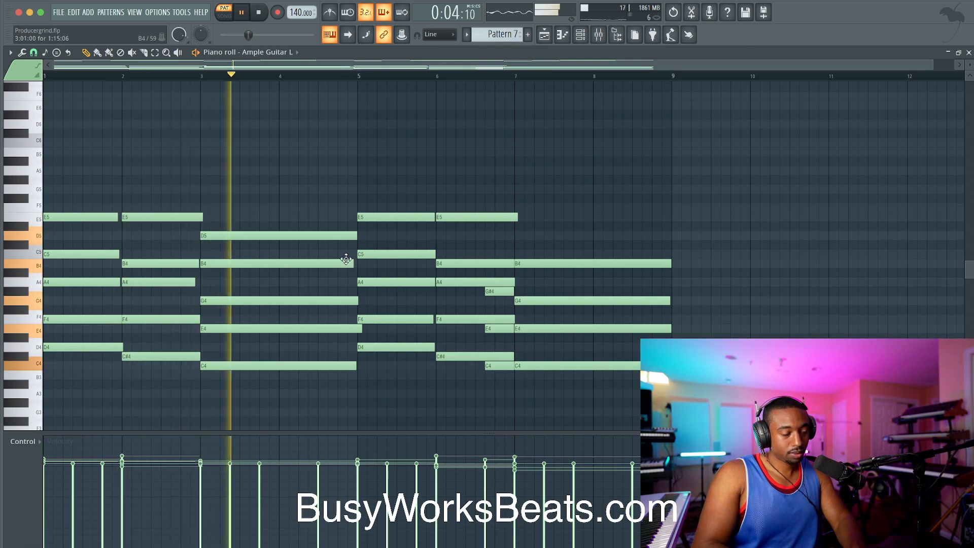
pyautogui.scroll(1, 340, 225)
pyautogui.scroll(5, 340, 225)
pyautogui.scroll(-6, 340, 226)
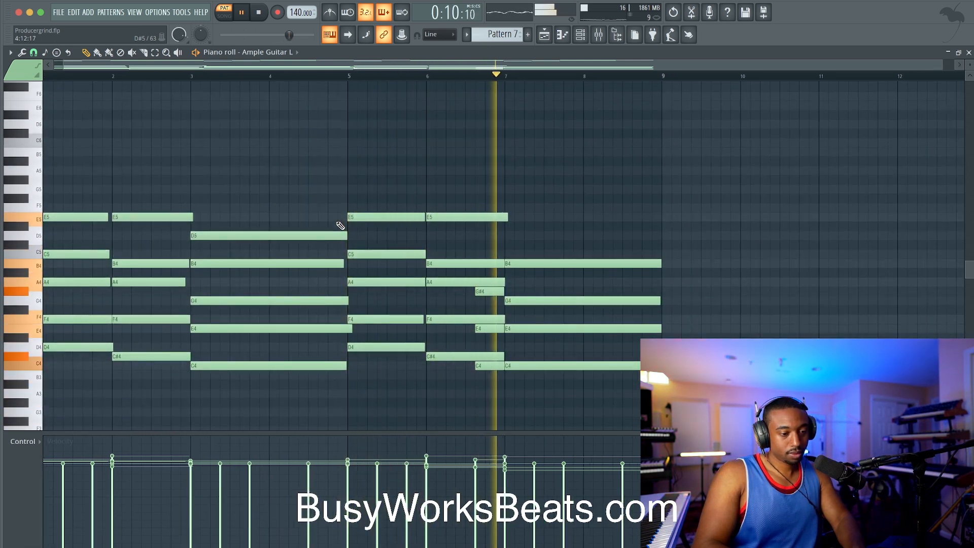
pyautogui.press('space')
pyautogui.moveTo(535, 250); pyautogui.dragTo(536, 384)
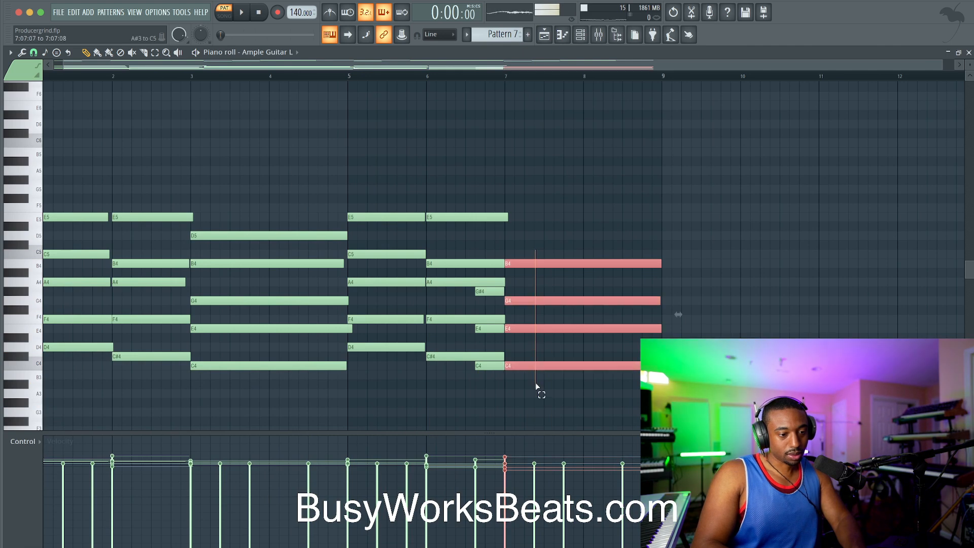
pyautogui.press('Delete')
# Delete the short C4, E4 and G#4 notes at the end of bar 6.
pyautogui.click(500, 357)
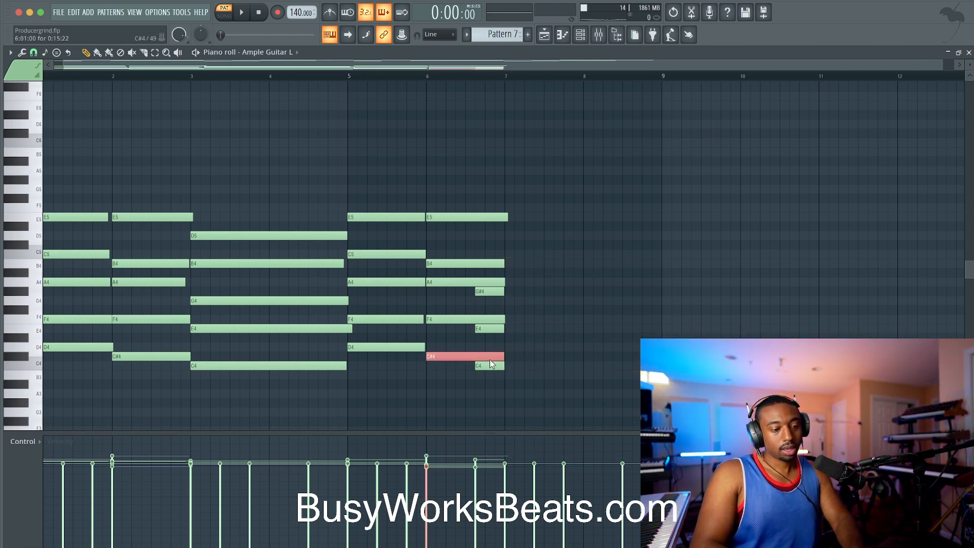
pyautogui.click(490, 365)
pyautogui.rightClick(495, 328)
pyautogui.press('space')
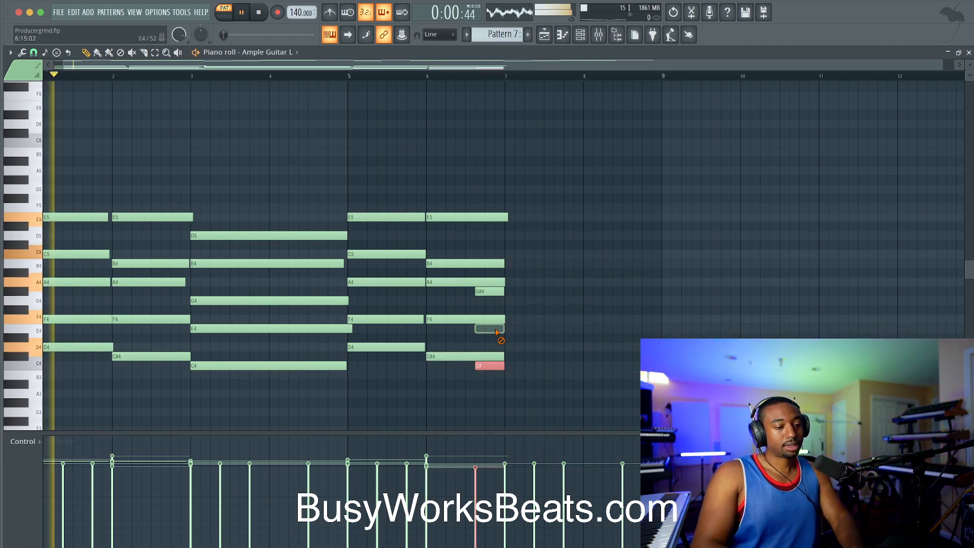
pyautogui.rightClick(498, 292)
pyautogui.rightClick(493, 367)
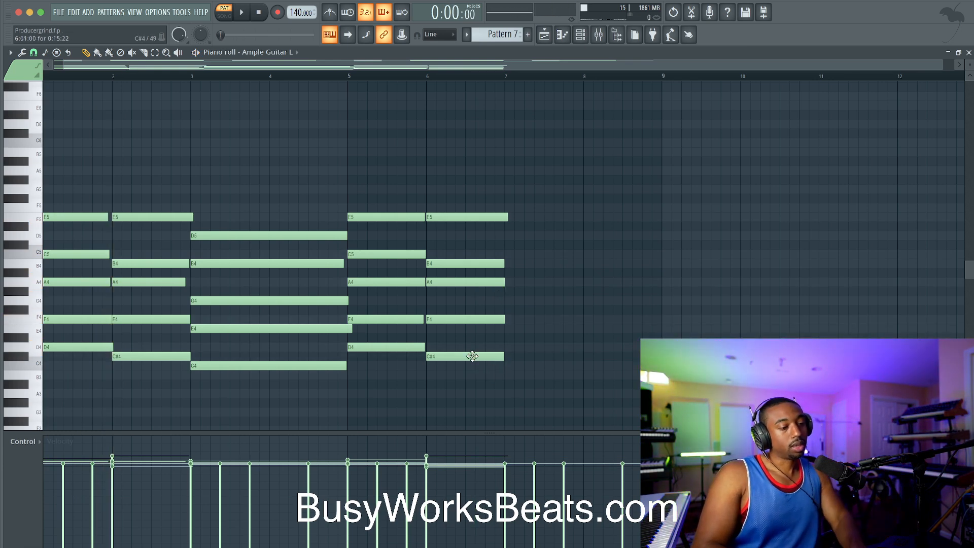
# Copy the chord from bars 3–4 into bars 7–8 and slice off the note ends that extend past bar 9.
pyautogui.moveTo(233, 375); pyautogui.dragTo(546, 235)
pyautogui.press('space')
pyautogui.click(545, 223)
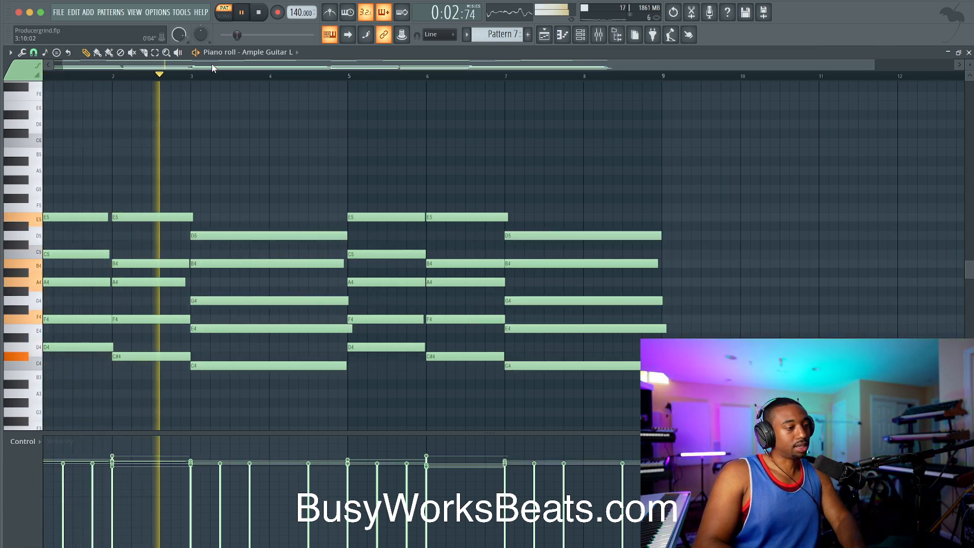
pyautogui.click(144, 52)
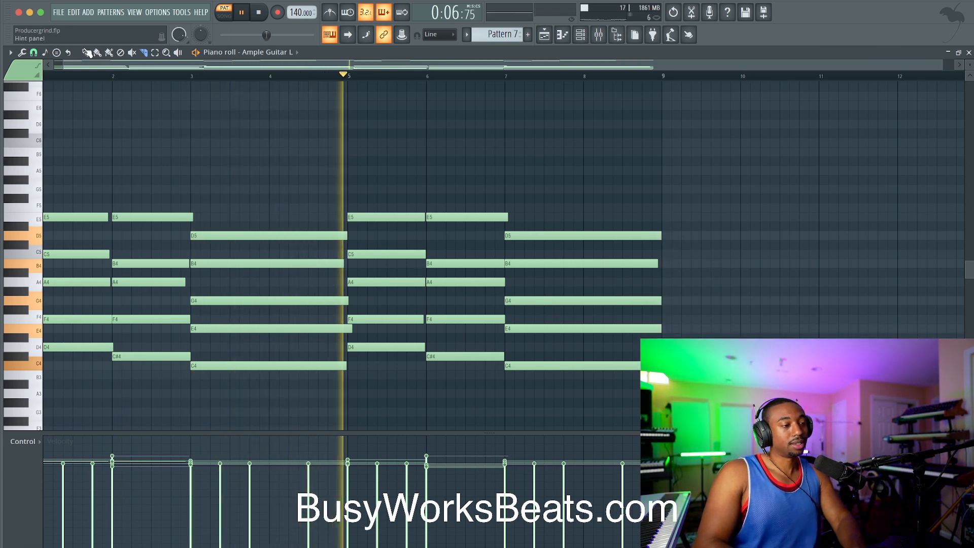
# Strumize the pattern's notes with an increased start time strength, audition the strum, and accept it.
pyautogui.scroll(-1, 575, 205)
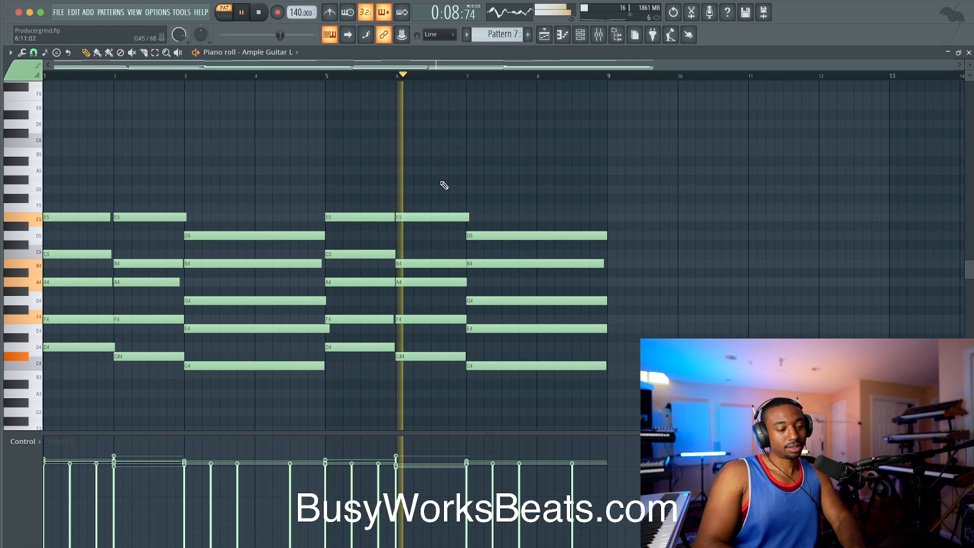
pyautogui.scroll(2, 450, 186)
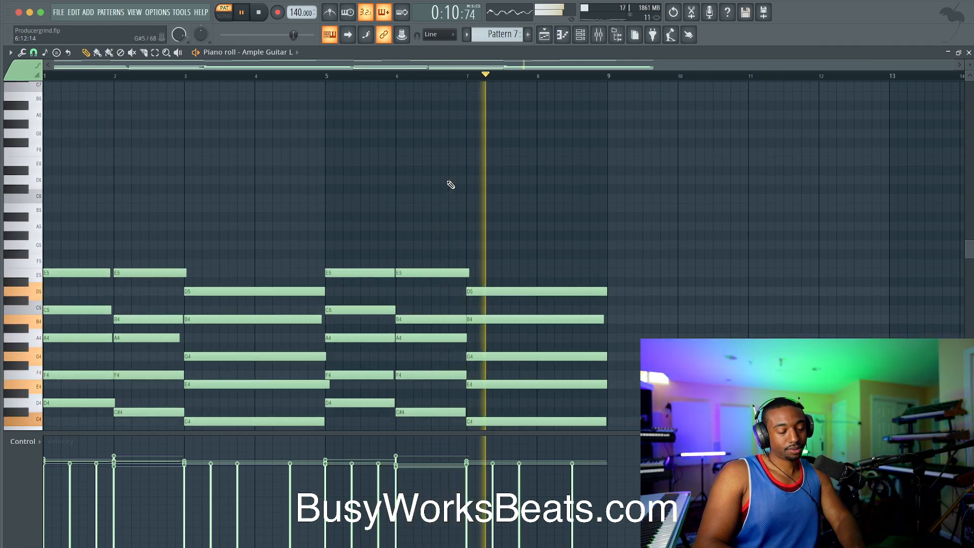
pyautogui.press('space')
pyautogui.scroll(-1, 243, 265)
pyautogui.hotkey('alt', 's')
pyautogui.moveTo(444, 270); pyautogui.dragTo(444, 263)
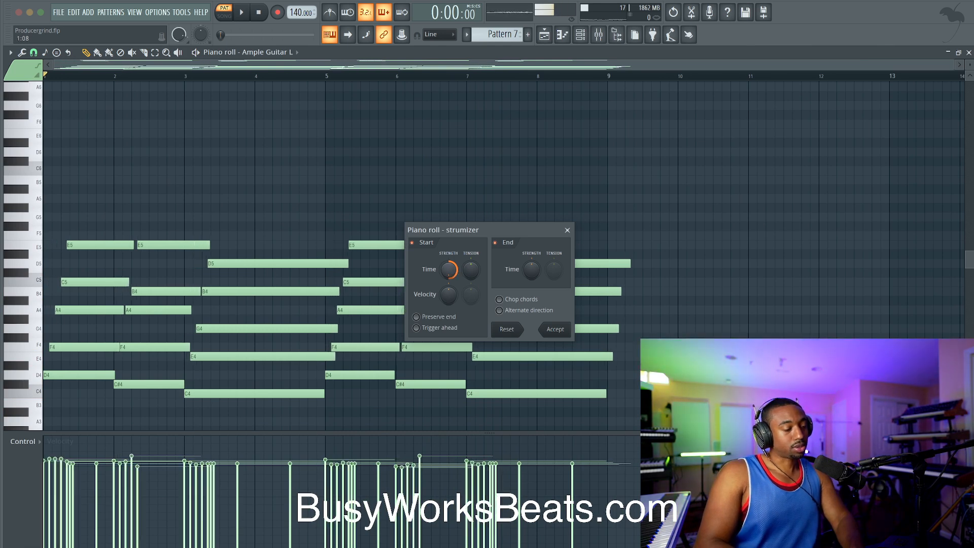
pyautogui.press('space')
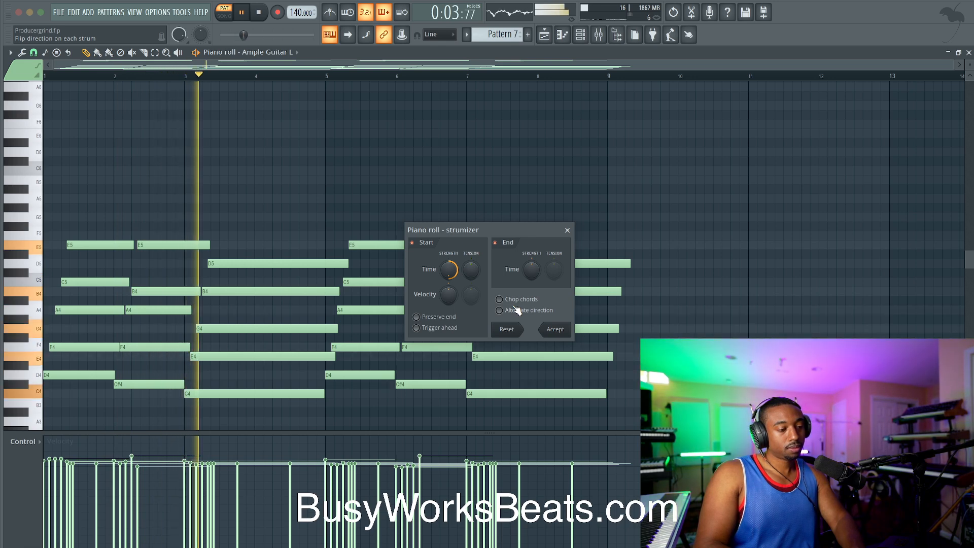
pyautogui.moveTo(520, 234); pyautogui.dragTo(623, 107)
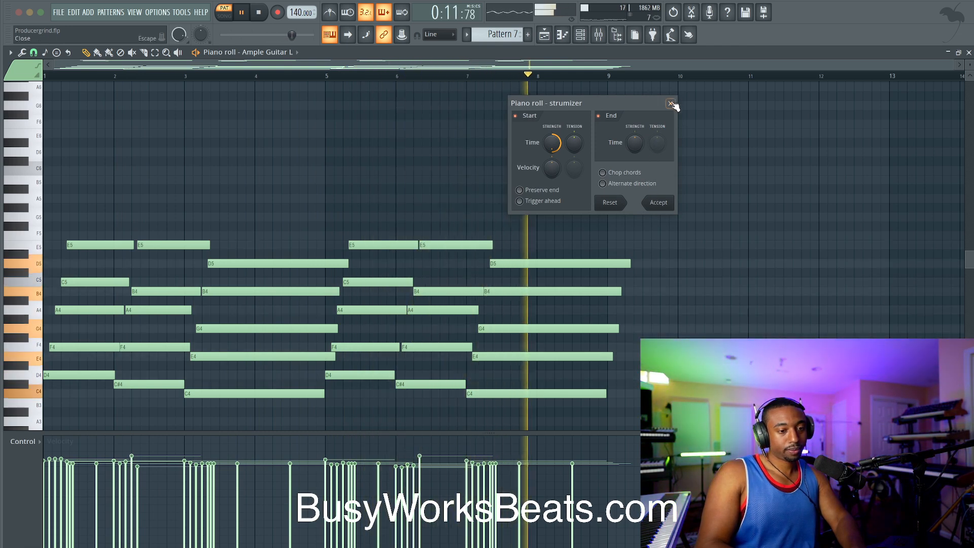
pyautogui.click(658, 203)
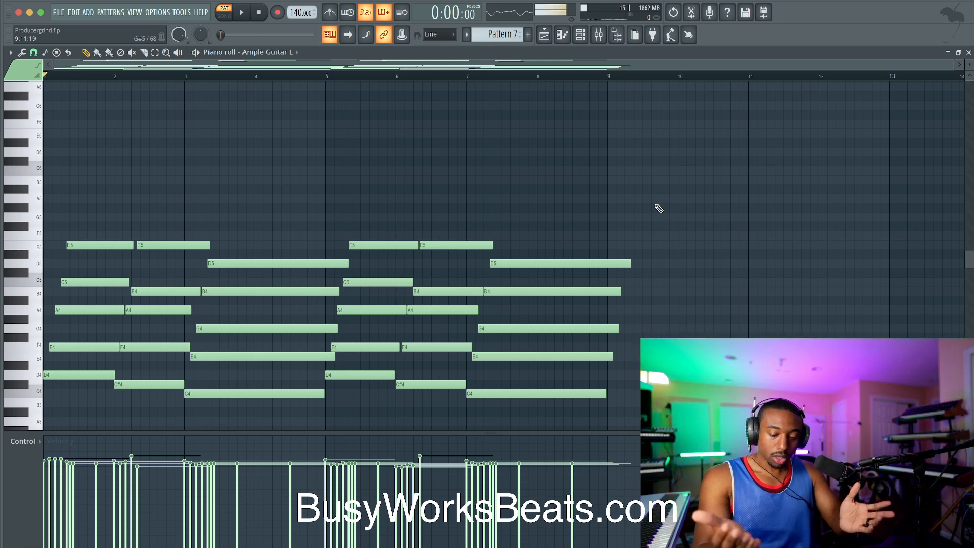
# Transpose all the notes down one semitone and play the pattern from the start.
pyautogui.hotkey('shift', 'Down')
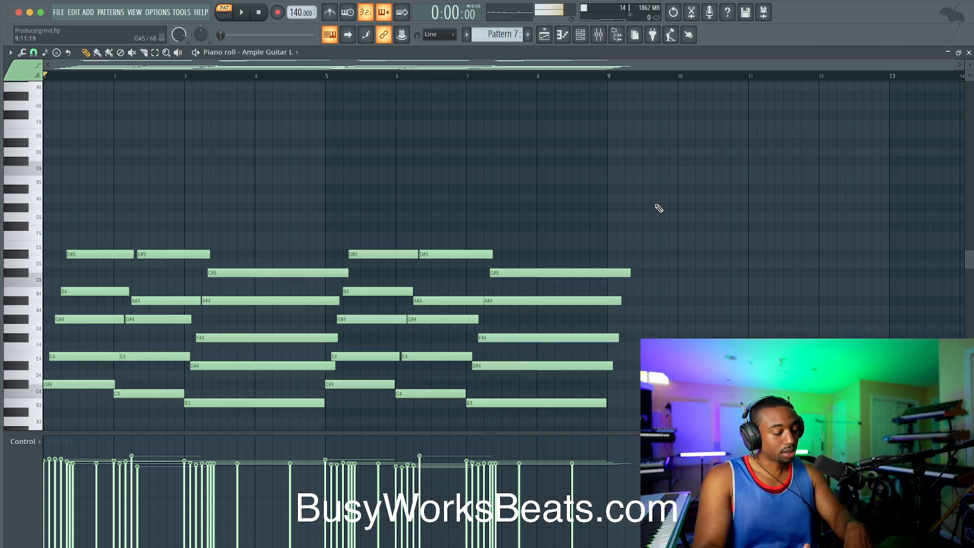
pyautogui.press('space')
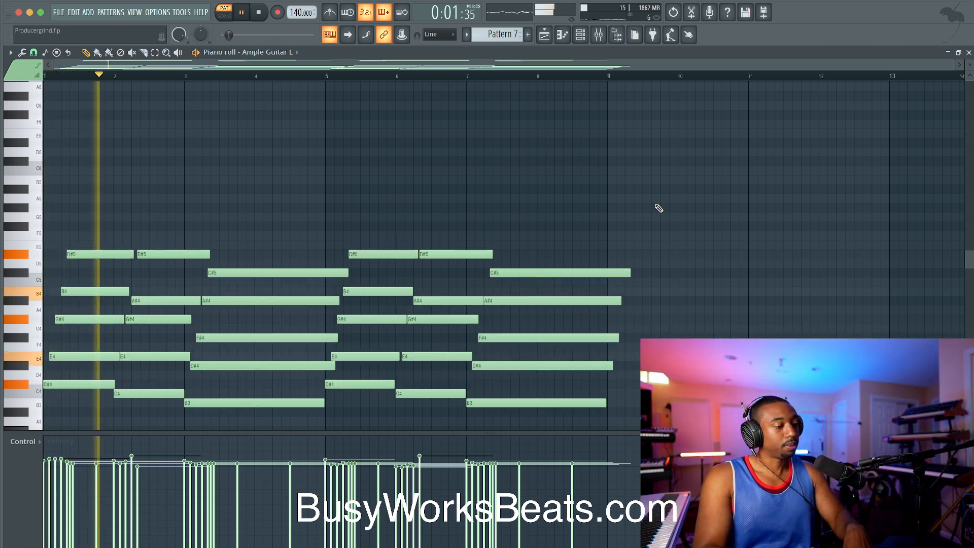
pyautogui.press('space')
pyautogui.press('space')
pyautogui.scroll(8, 366, 148)
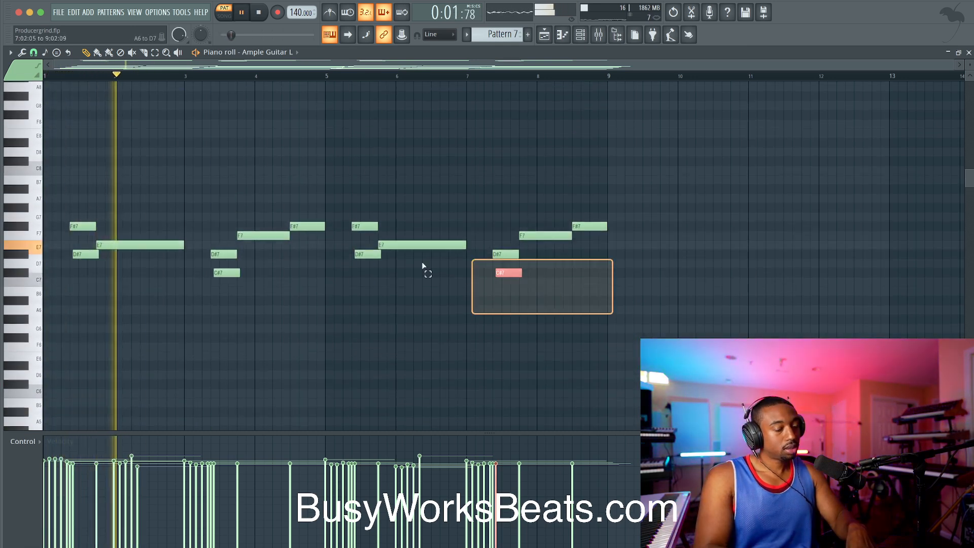
pyautogui.moveTo(519, 277); pyautogui.dragTo(63, 218)
pyautogui.scroll(-5, 211, 217)
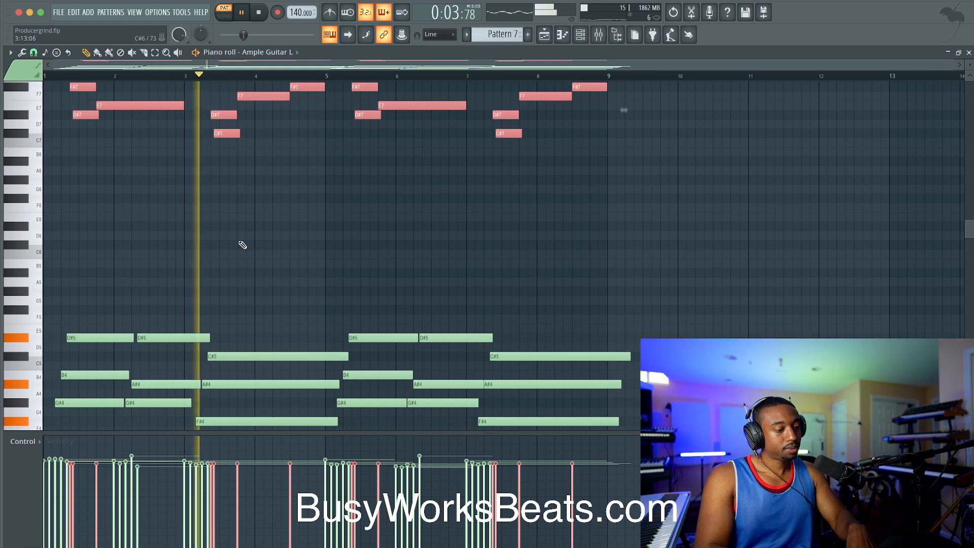
pyautogui.scroll(-4, 239, 244)
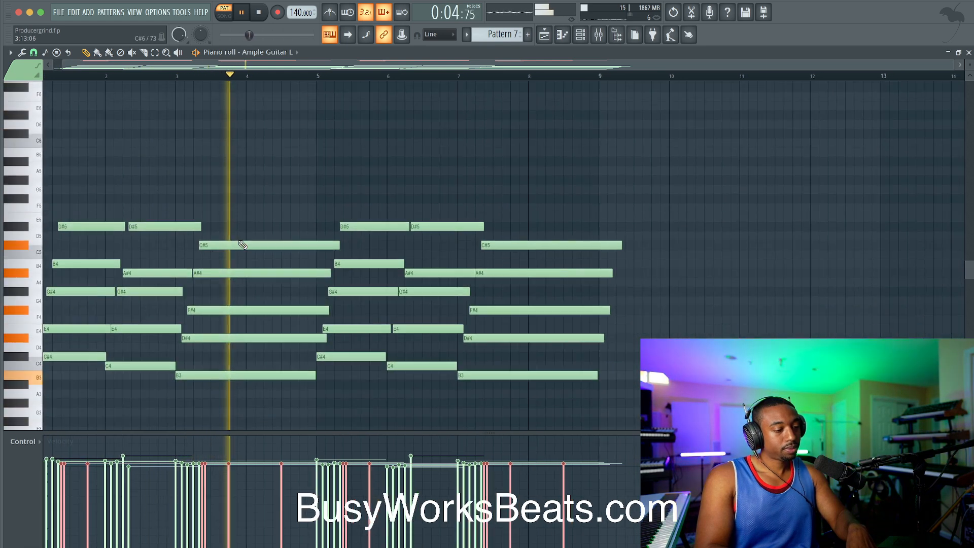
pyautogui.click(273, 202)
pyautogui.hscroll(-1, 272, 202)
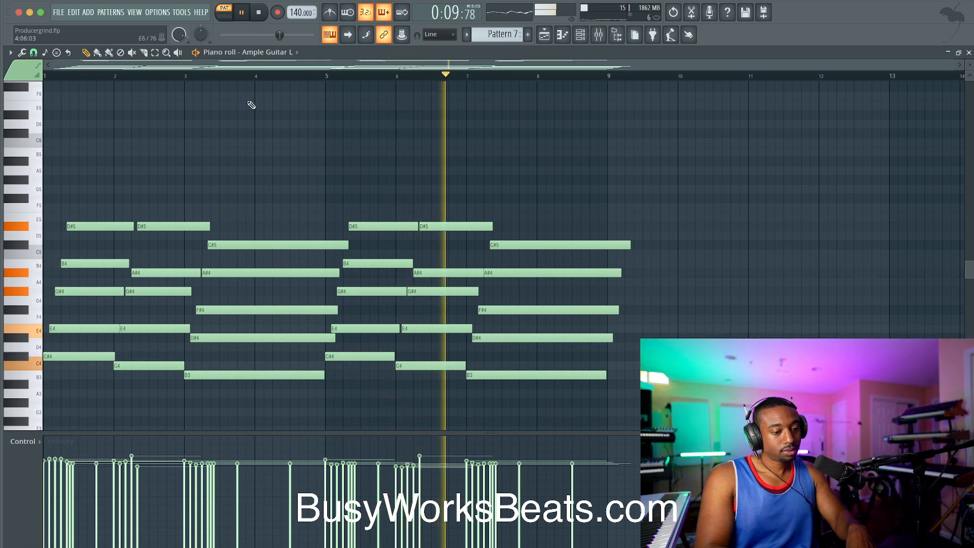
# Slice off the strummed final chord's note ends at bar 9 and play the pattern.
pyautogui.press('space')
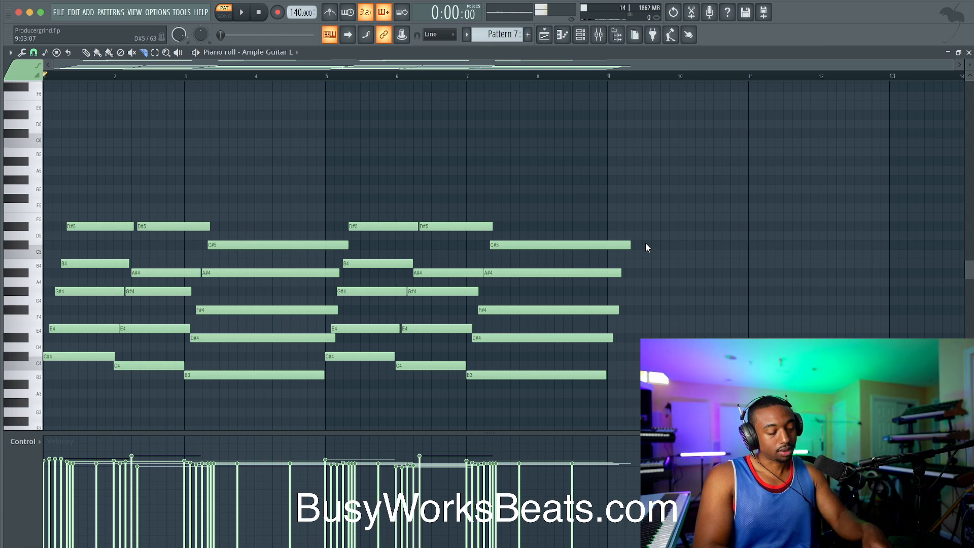
pyautogui.moveTo(616, 361); pyautogui.dragTo(609, 365)
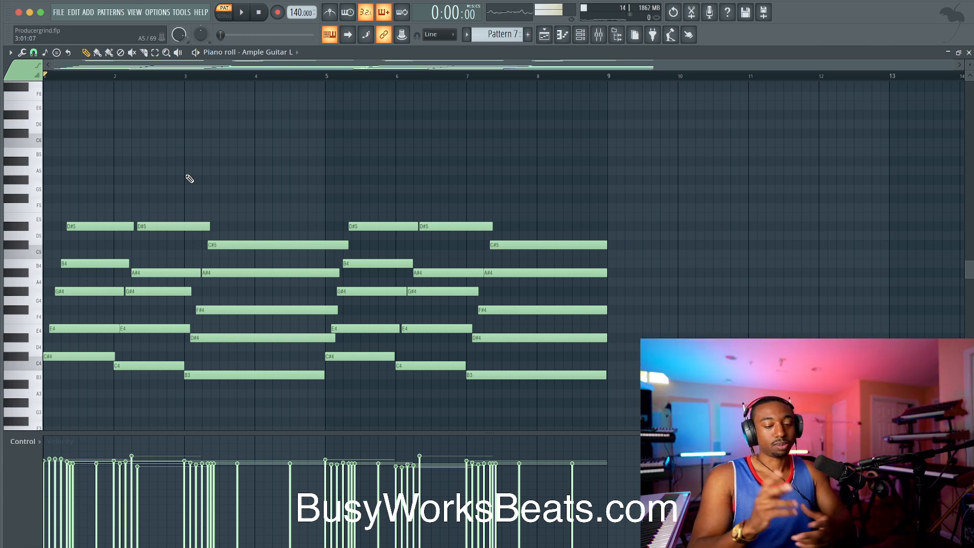
pyautogui.press('space')
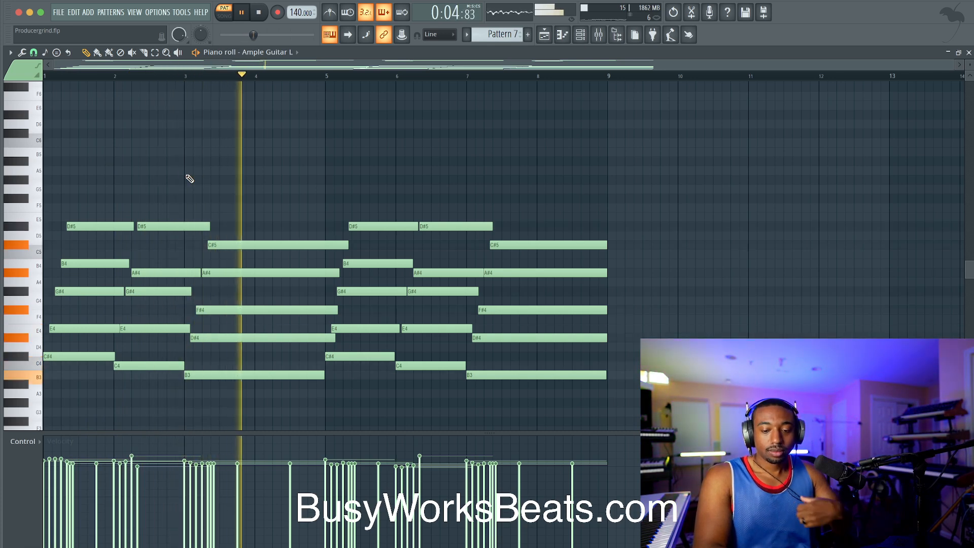
pyautogui.press('F6')
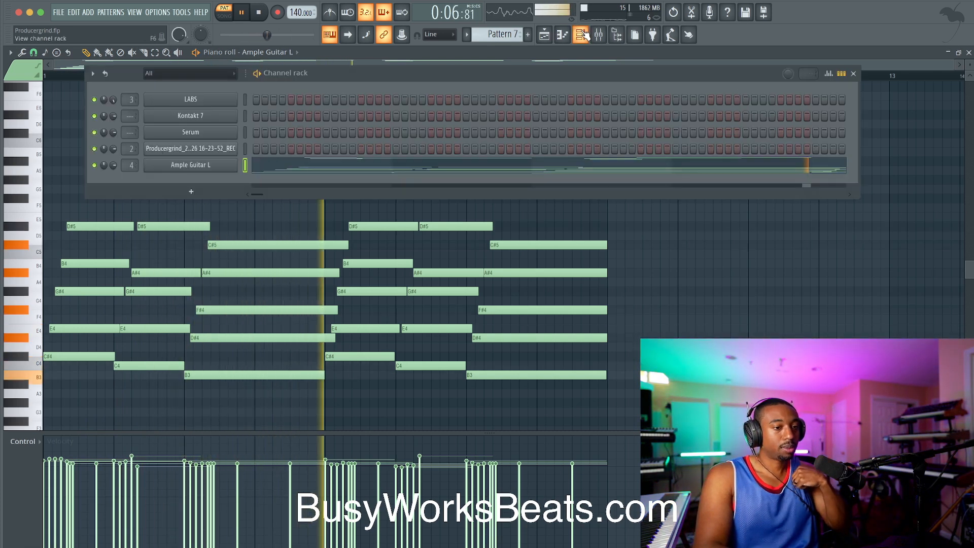
pyautogui.press('space')
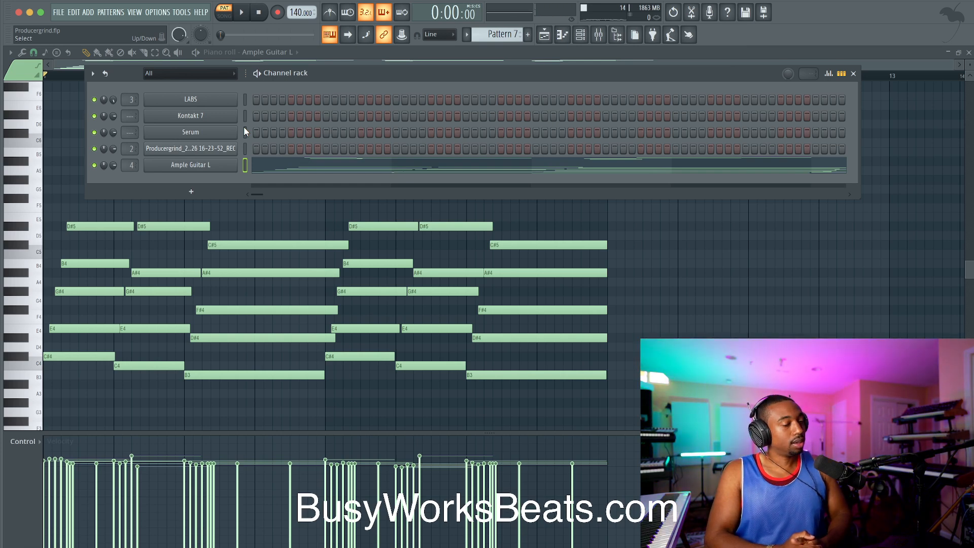
pyautogui.press('F6')
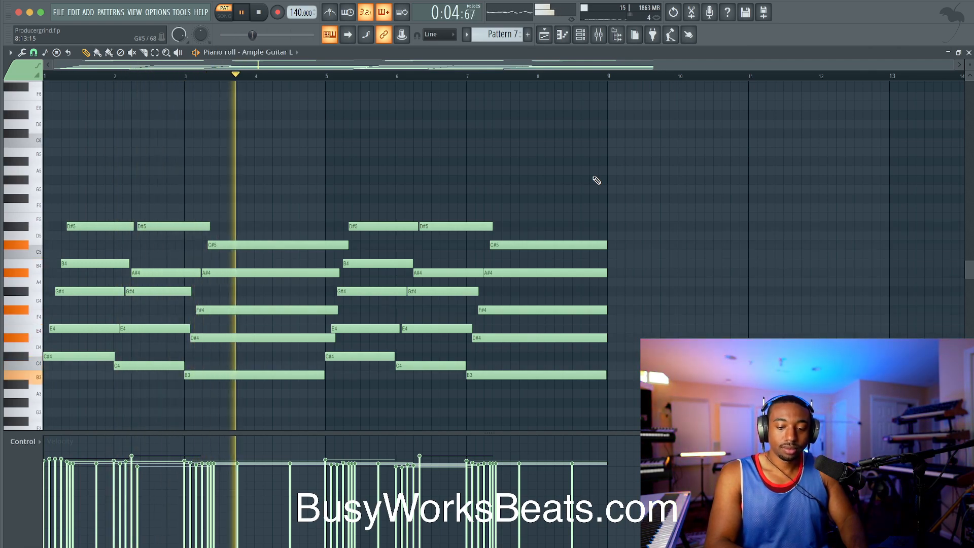
pyautogui.scroll(3, 596, 180)
pyautogui.scroll(-6, 596, 180)
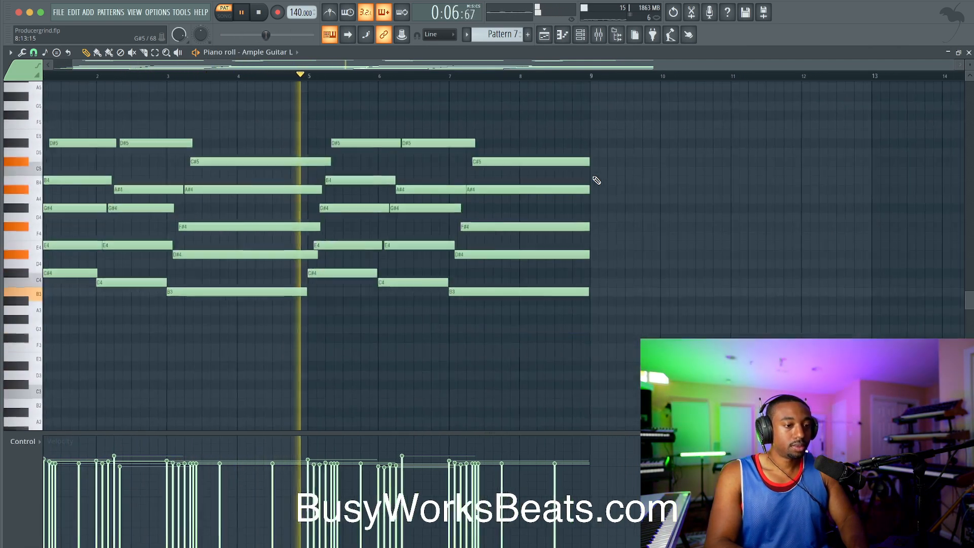
# Place Pattern 7 on Track 1 of the playlist, starting at bar 1.
pyautogui.click(545, 35)
pyautogui.click(168, 111)
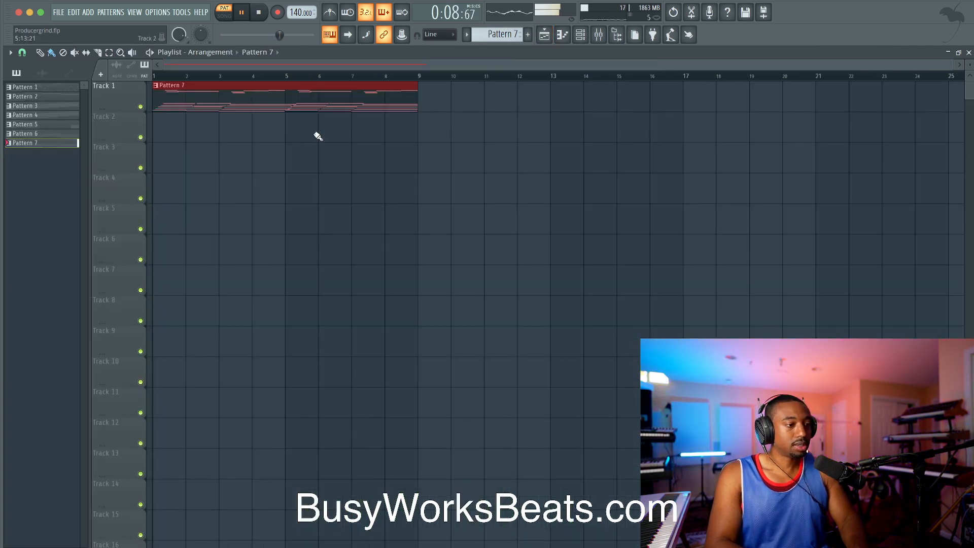
# Clone the Ample Guitar L channel in the channel rack.
pyautogui.click(580, 35)
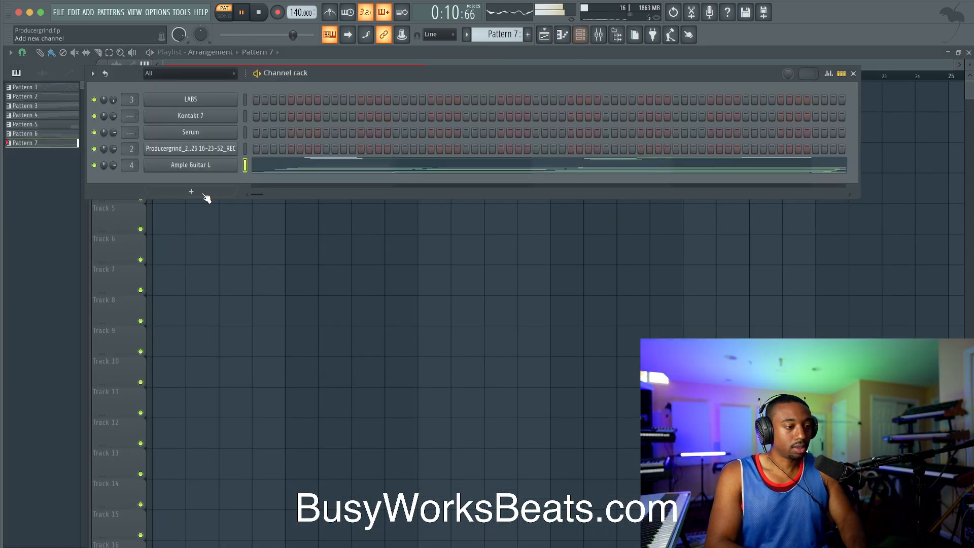
pyautogui.rightClick(216, 170)
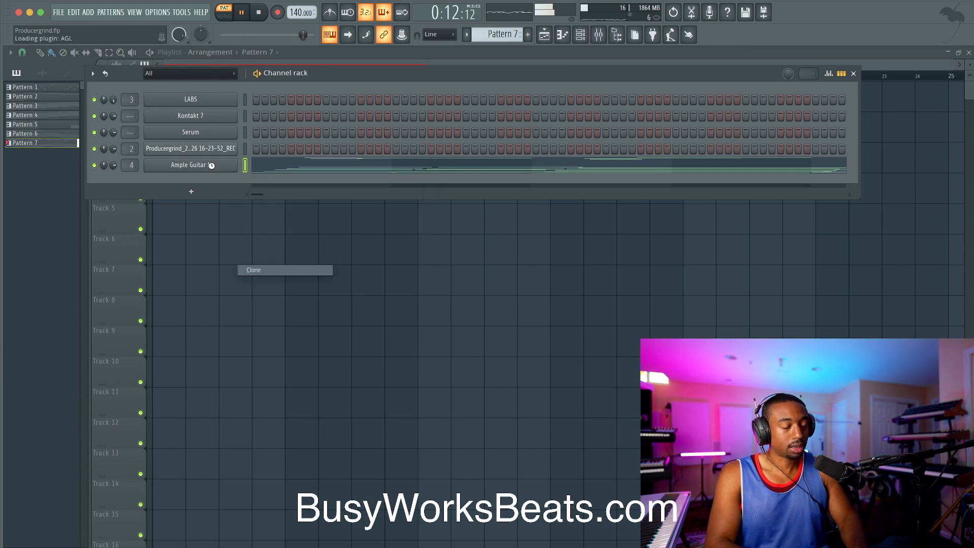
pyautogui.click(254, 270)
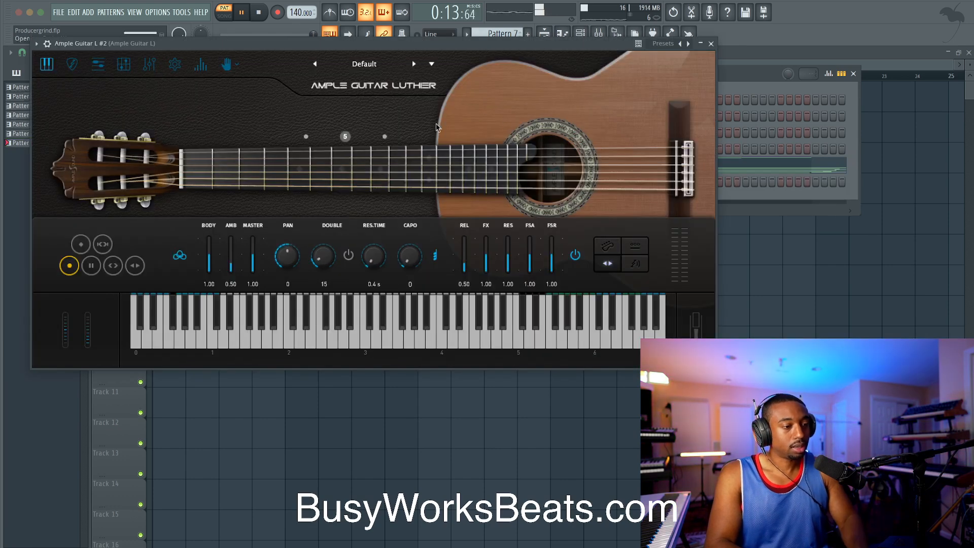
# Close the cloned guitar's plugin window, stop playback and route the Ample Guitar L #2 channel to mixer track 5.
pyautogui.click(713, 45)
pyautogui.press('space')
pyautogui.press('F9')
pyautogui.hotkey('ctrl', 'l')
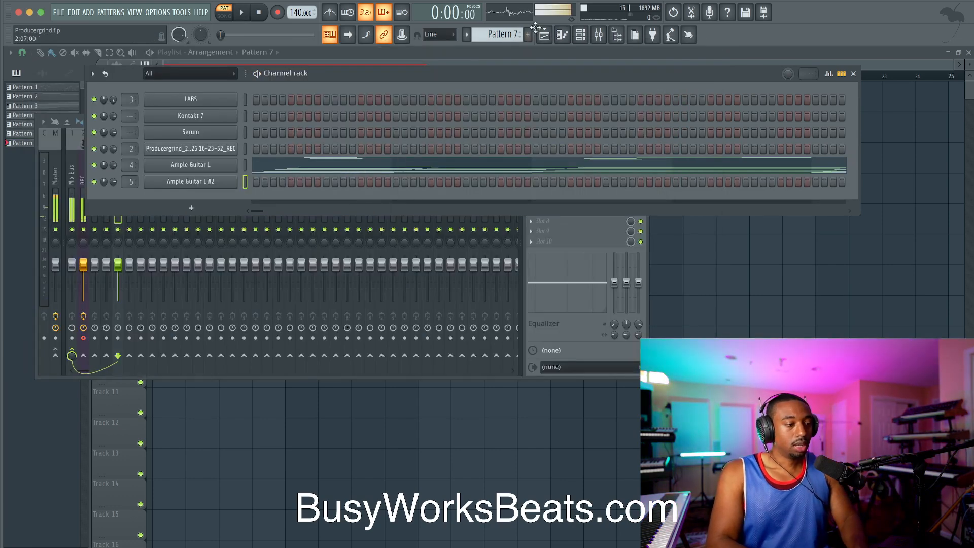
pyautogui.click(502, 34)
pyautogui.click(560, 43)
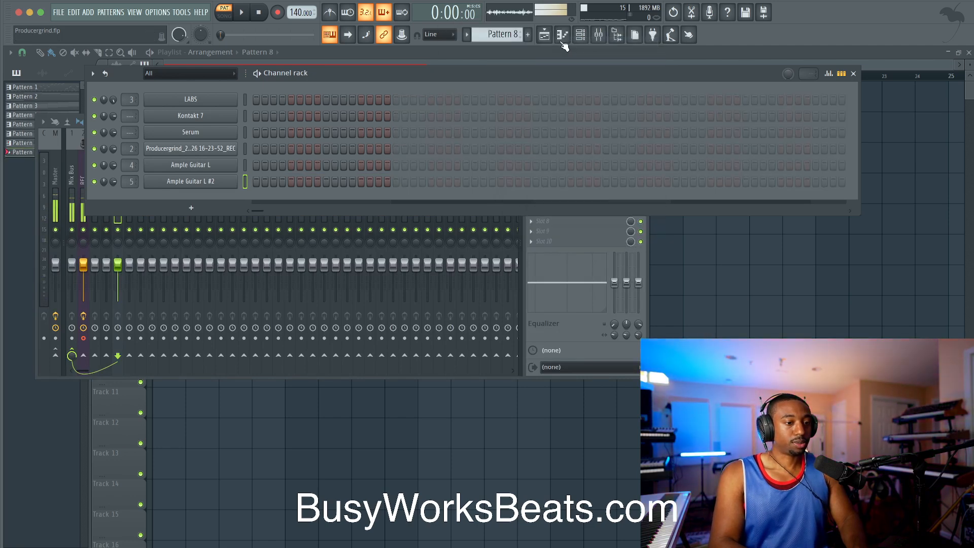
pyautogui.rightClick(224, 185)
pyautogui.click(196, 410)
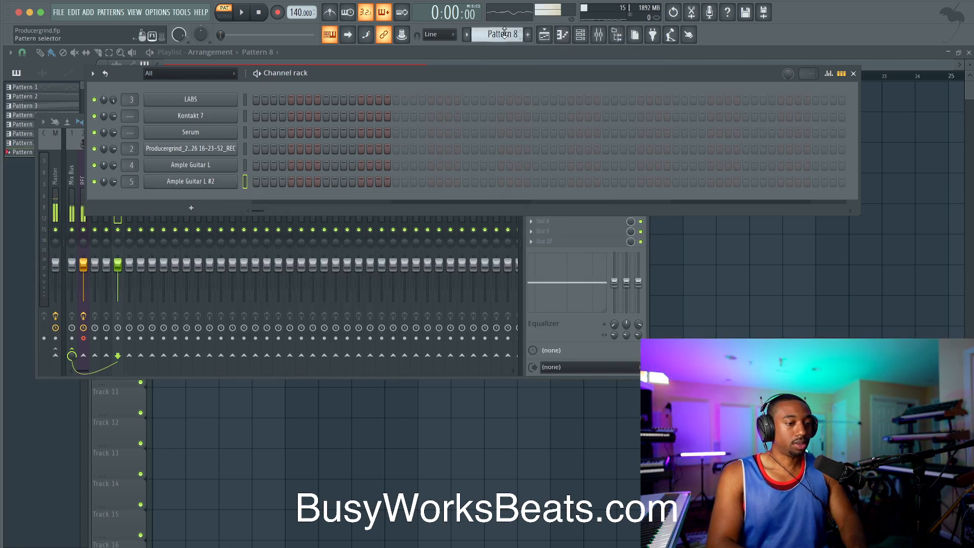
pyautogui.hotkey('ctrl', 'z')
pyautogui.press('space')
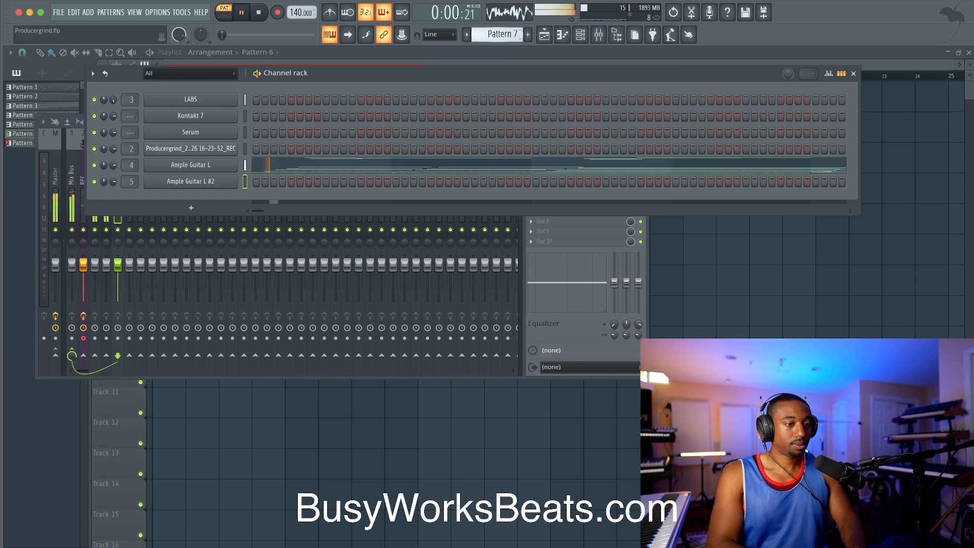
pyautogui.press('space')
pyautogui.press('KP_Subtract')
pyautogui.press('KP_Add')
pyautogui.press('space')
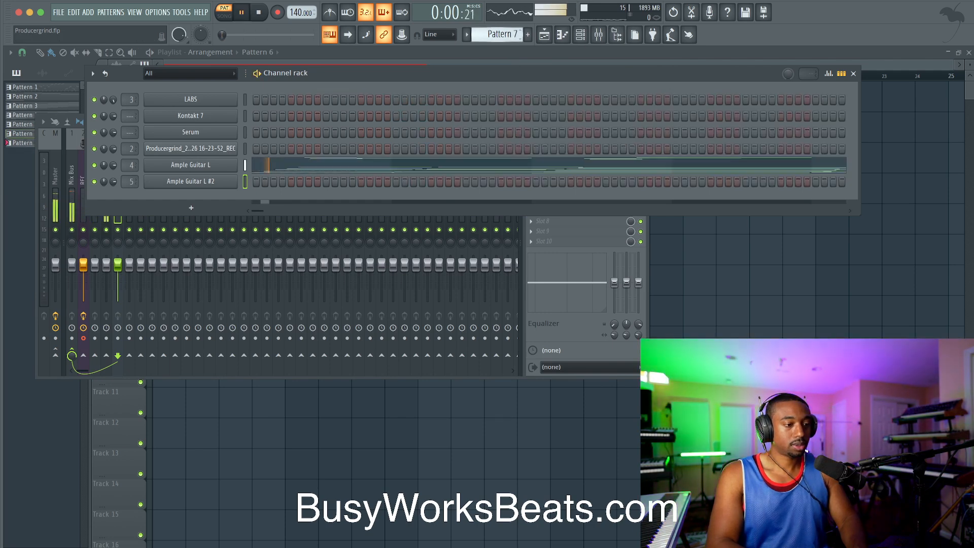
# Open the Ample Guitar L #2 piano roll, stop playback and consult the Intervallic Resolution chart document.
pyautogui.rightClick(217, 184)
pyautogui.click(250, 181)
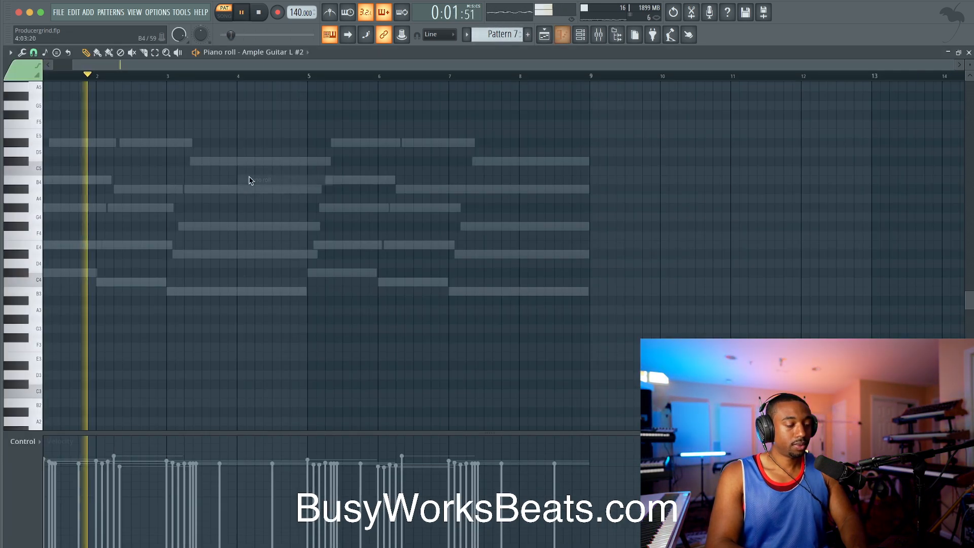
pyautogui.press('space')
pyautogui.scroll(-1, 179, 200)
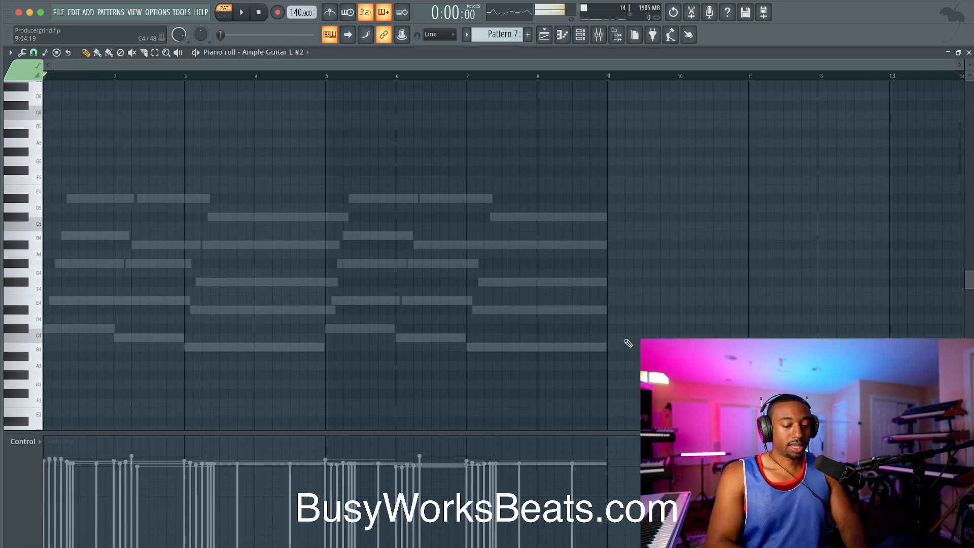
pyautogui.press('super+Tab')
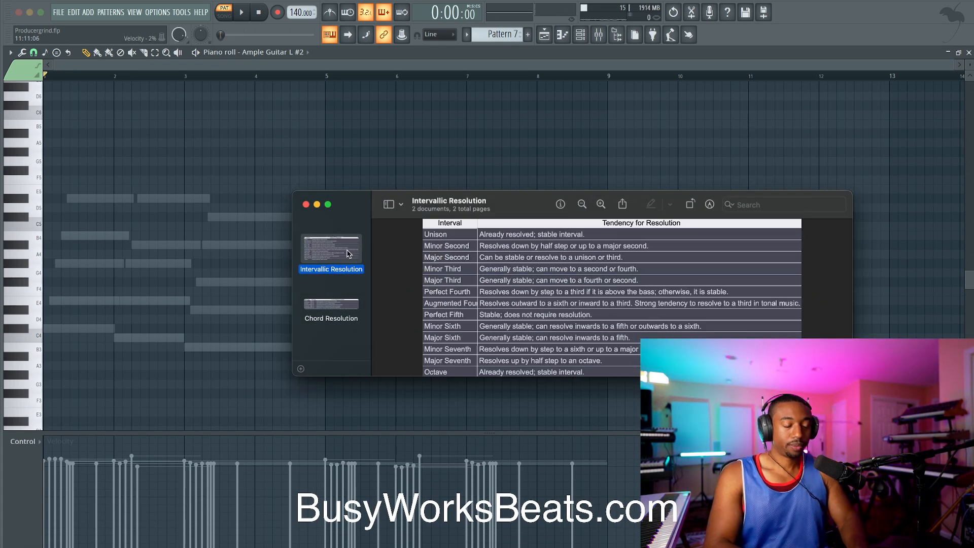
pyautogui.press('super+Tab')
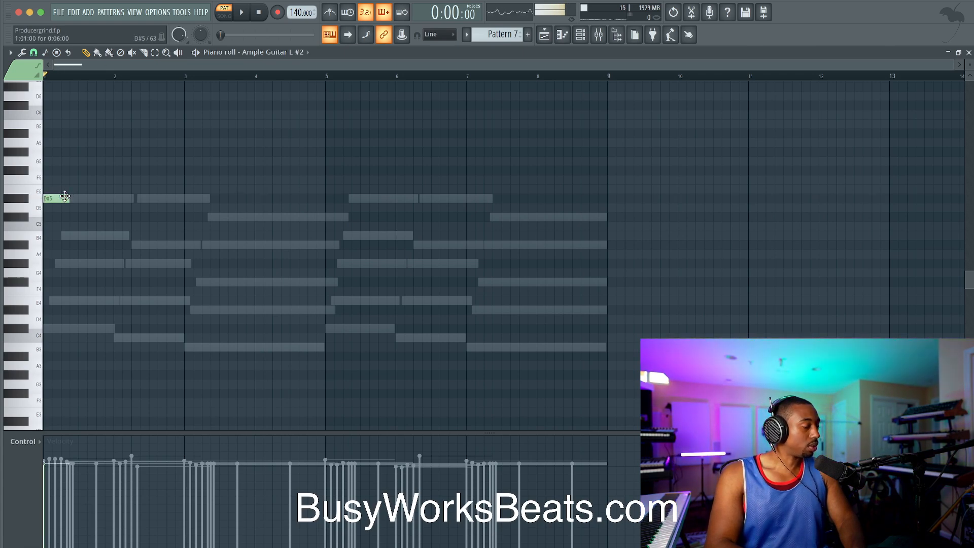
# Draw overlapping D#5, E5 and F#5 melody notes at steps 1, 7 and 13 of bar 1, auditioning between notes.
pyautogui.moveTo(56, 197); pyautogui.dragTo(87, 197)
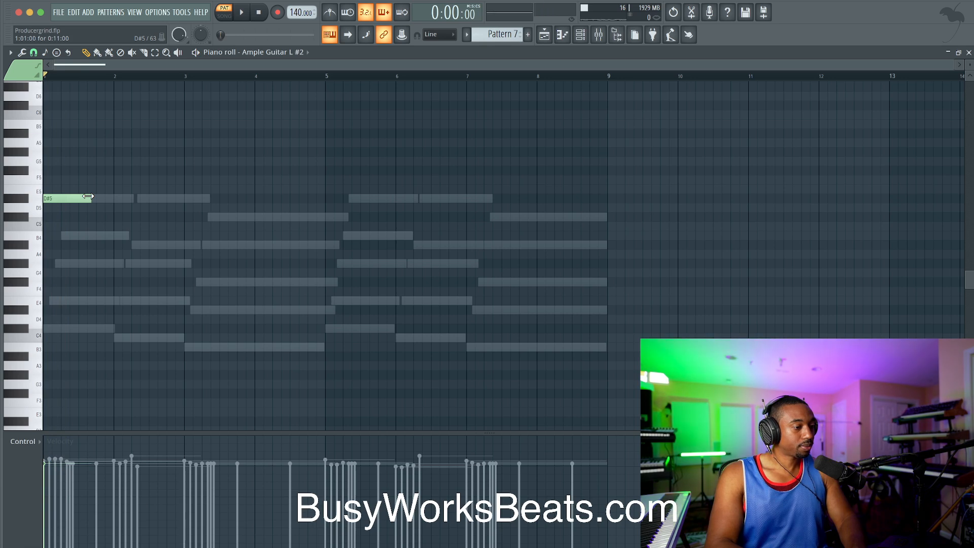
pyautogui.moveTo(90, 198); pyautogui.dragTo(83, 198)
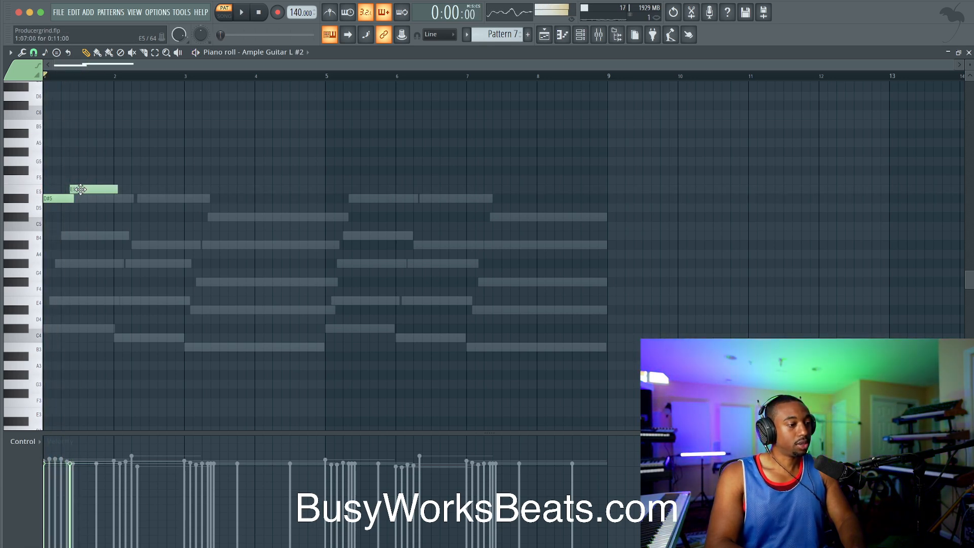
pyautogui.scroll(4, 81, 189)
pyautogui.press('space')
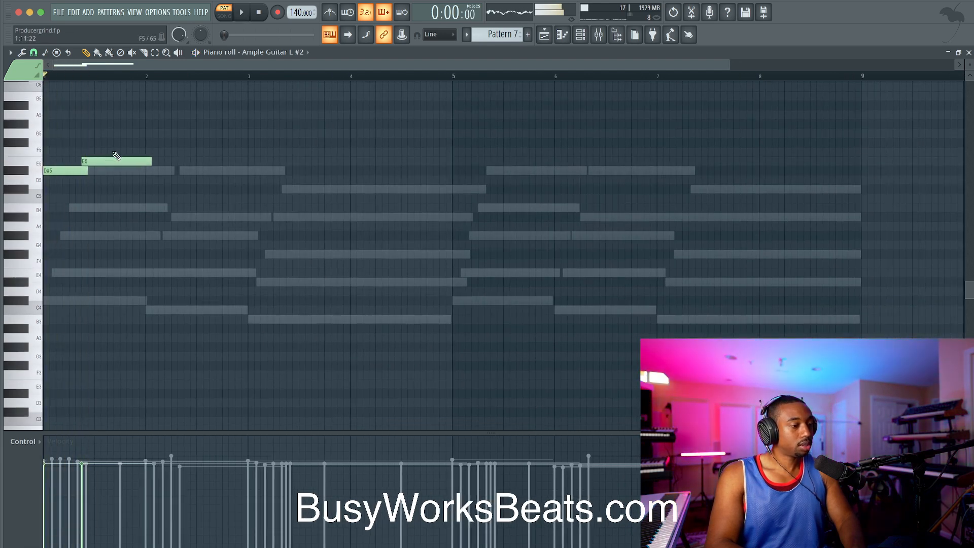
pyautogui.press('space')
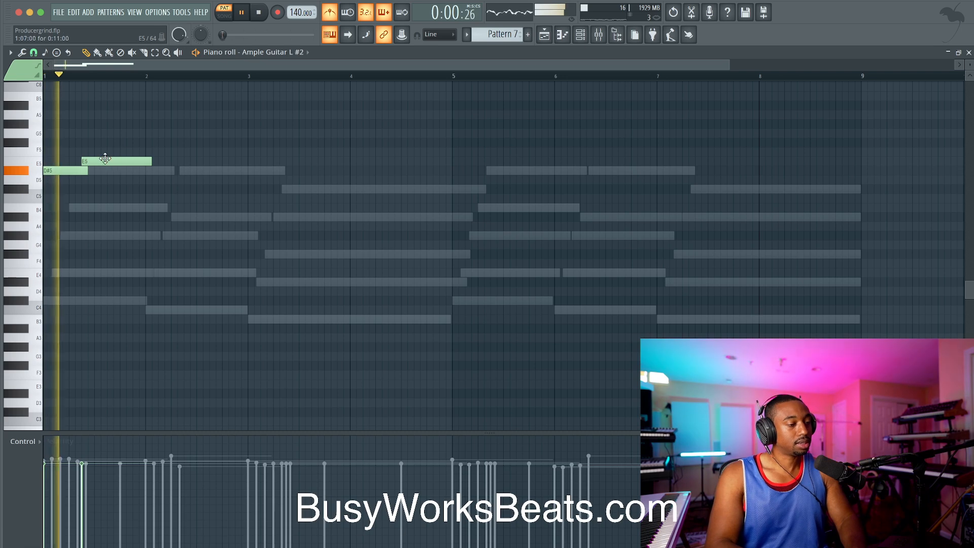
pyautogui.press('space')
pyautogui.moveTo(116, 141); pyautogui.dragTo(120, 143)
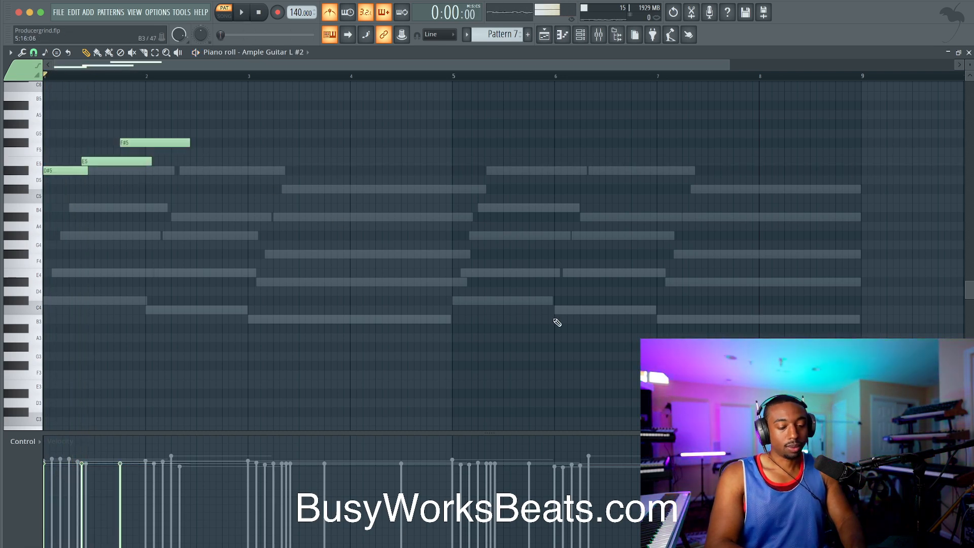
# Check the Intervallic Resolution chart and play the three-note melody against the chords.
pyautogui.press('super+Tab')
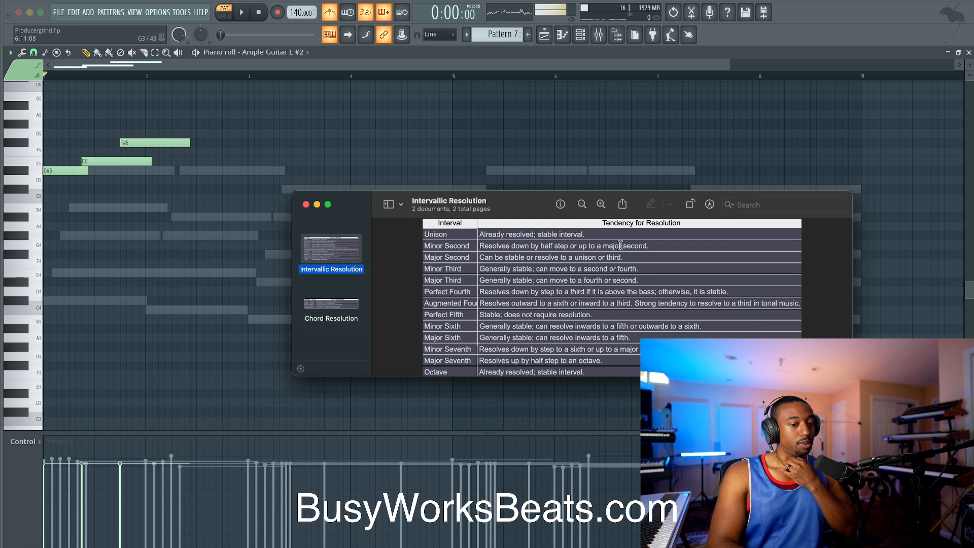
pyautogui.click(181, 175)
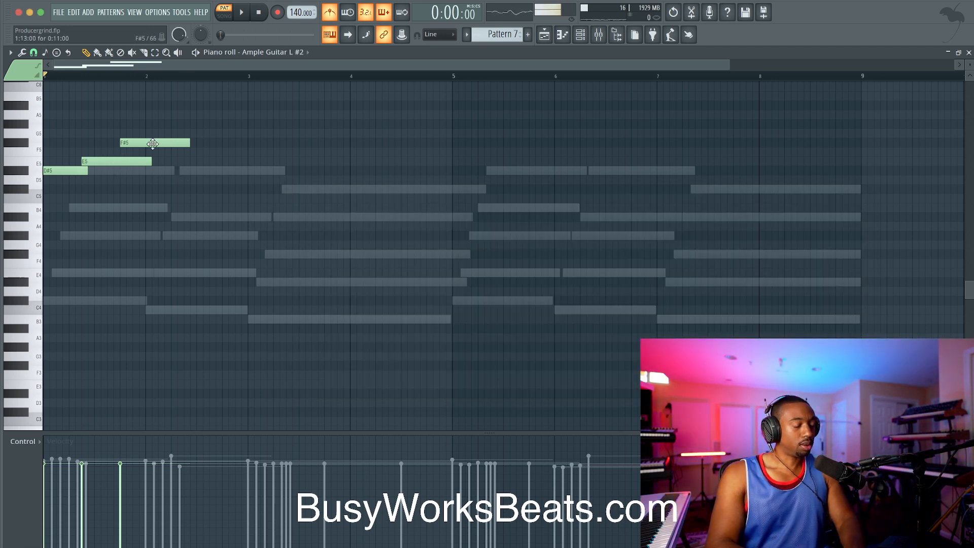
pyautogui.press('space')
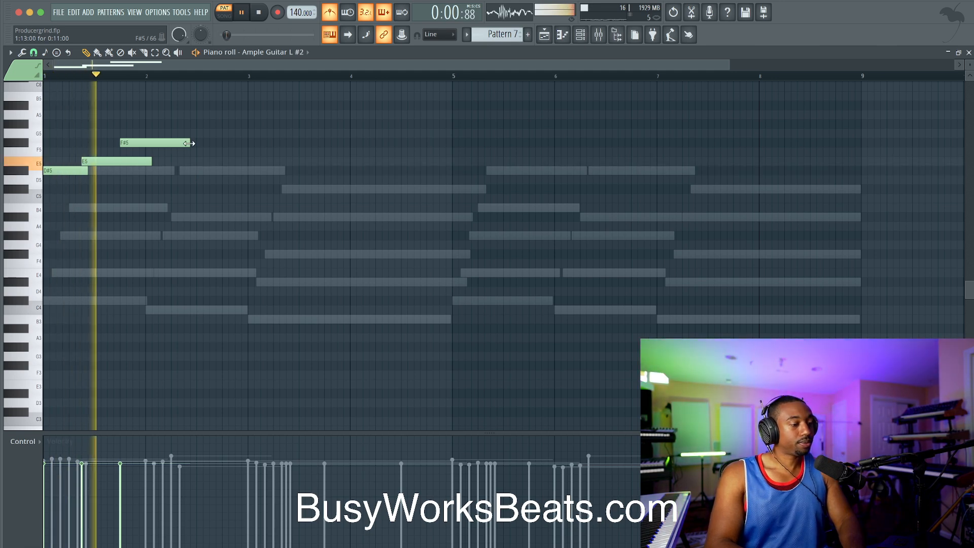
pyautogui.press('space')
# Shorten the E5 and end the F#5 at bar 2, and duplicate the three-note phrase into bar 2.
pyautogui.moveTo(189, 144); pyautogui.dragTo(124, 163)
pyautogui.press('space')
pyautogui.moveTo(200, 120); pyautogui.dragTo(176, 166)
pyautogui.press('space')
# Add a one-bar C#5 note filling bar 3 while auditioning the melody.
pyautogui.click(259, 171)
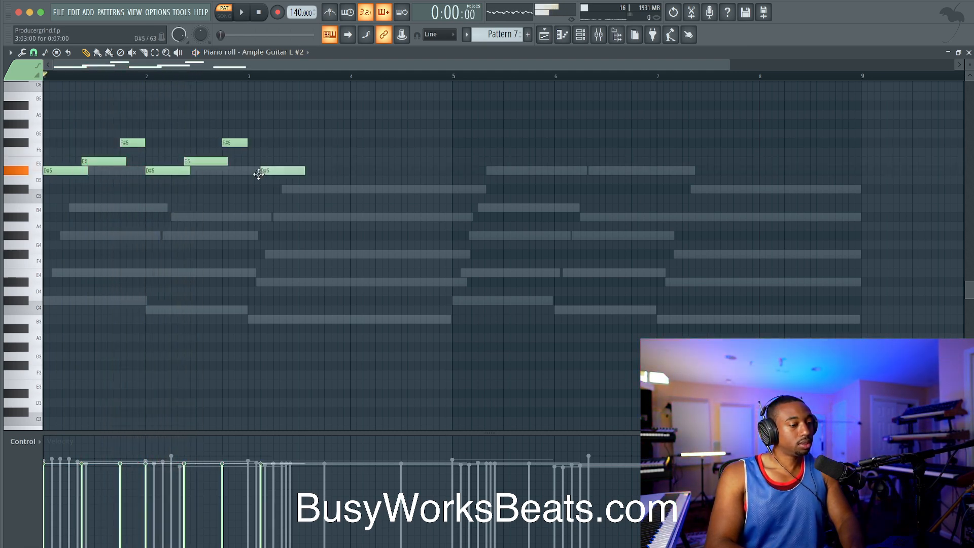
pyautogui.press('space')
pyautogui.moveTo(246, 203); pyautogui.dragTo(351, 189)
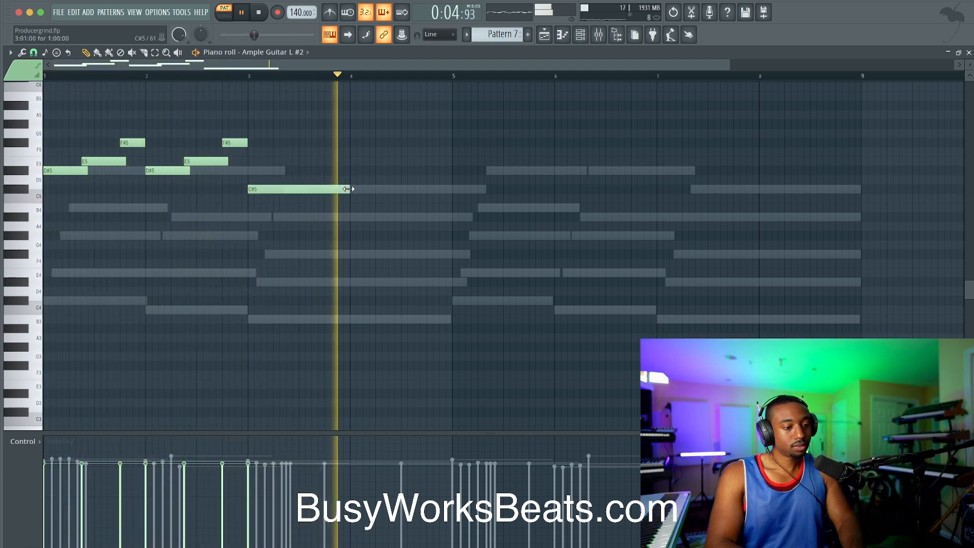
# Add short overlapping G#5 and F#5 notes in the second half of bar 4 and play the melody.
pyautogui.moveTo(406, 115); pyautogui.dragTo(404, 126)
pyautogui.press('space')
pyautogui.moveTo(474, 166); pyautogui.dragTo(434, 122)
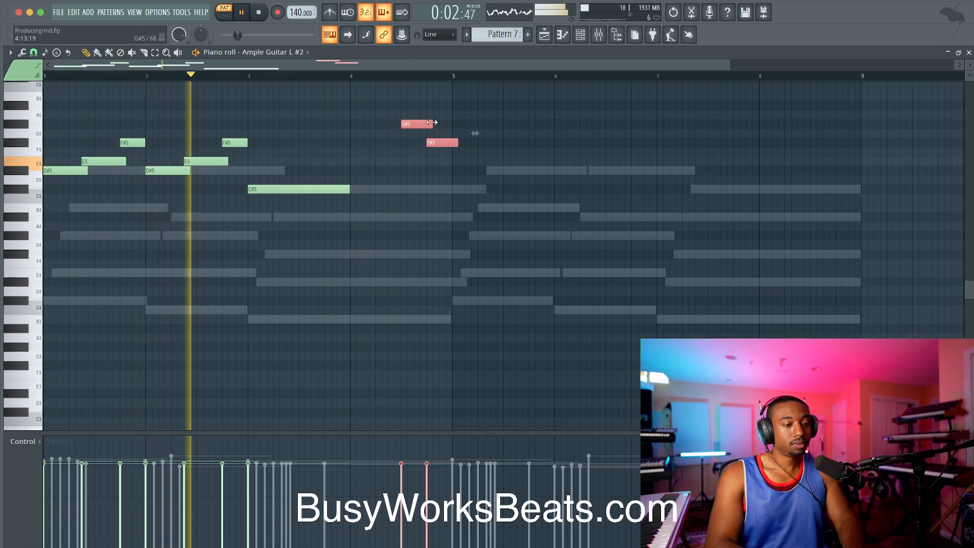
pyautogui.click(417, 152)
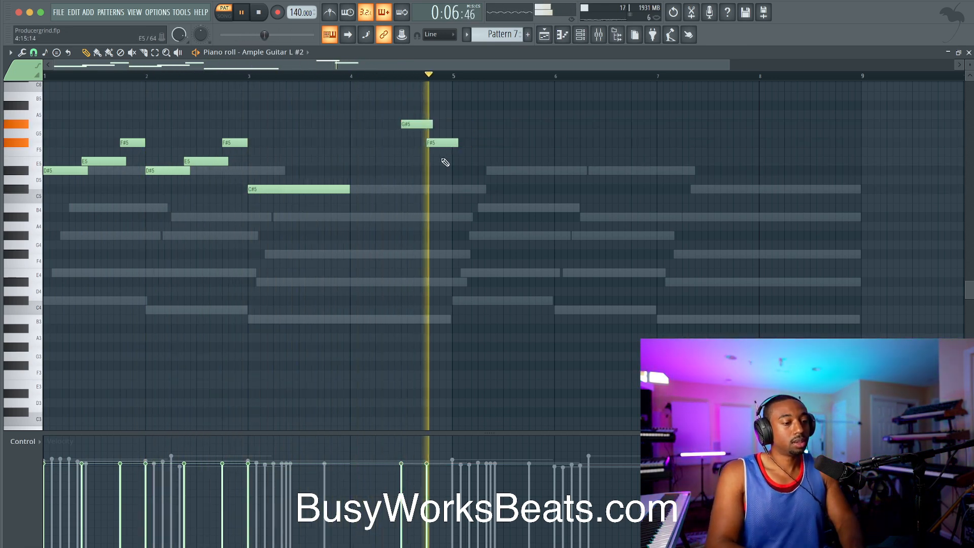
pyautogui.press('space')
# Select all the melody notes and duplicate them to start at bar 5.
pyautogui.moveTo(454, 221); pyautogui.dragTo(70, 128)
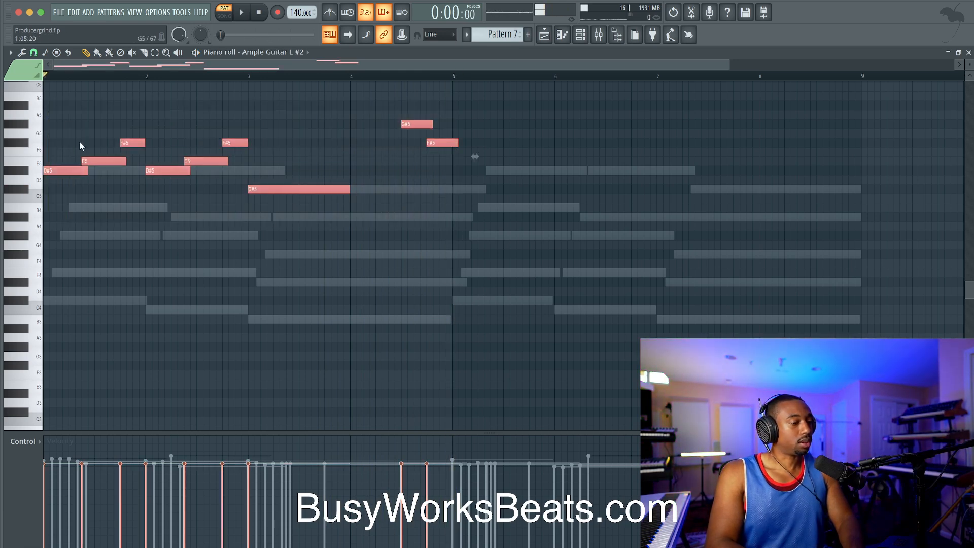
pyautogui.moveTo(69, 170); pyautogui.dragTo(477, 166)
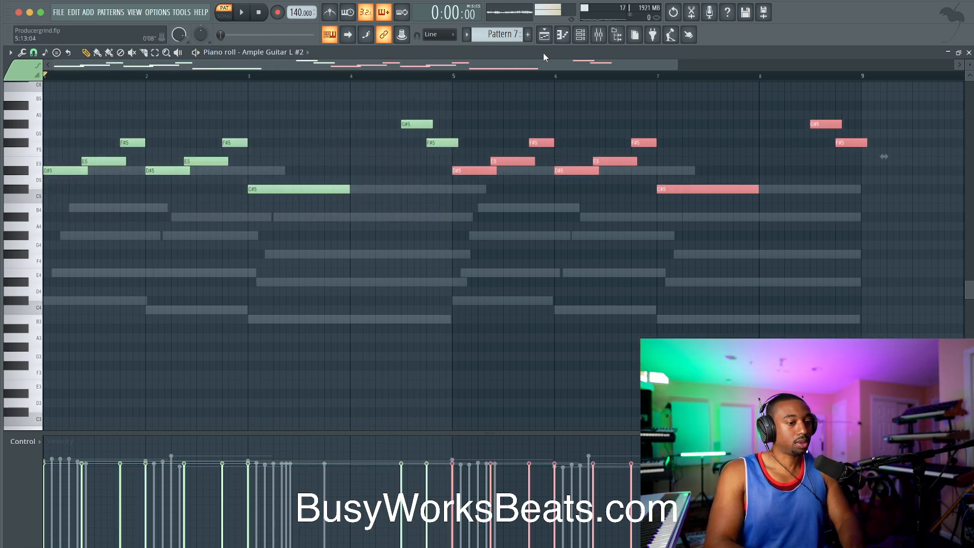
# Mute the Ample Guitar L channel, cut the last F#5 off at bar 9 and play the melody alone.
pyautogui.click(581, 37)
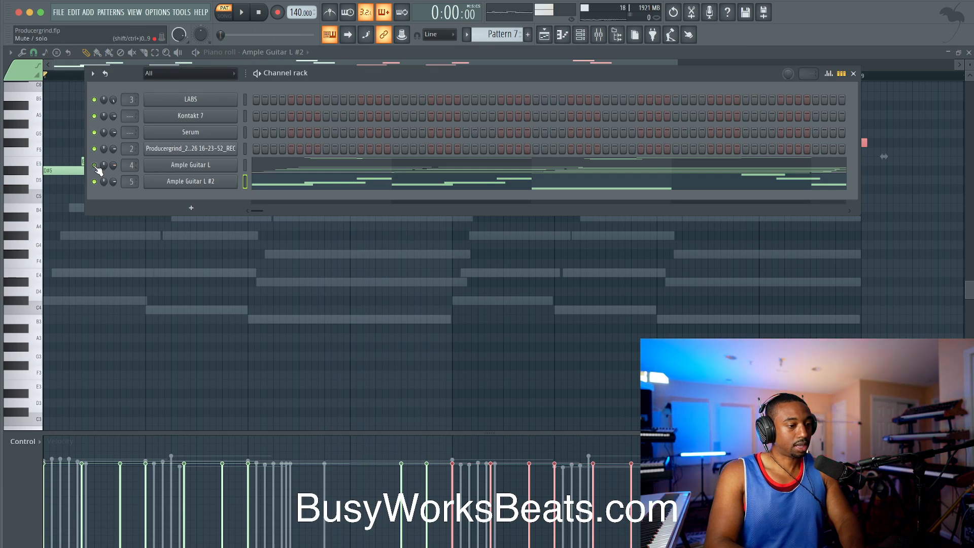
pyautogui.press('space')
pyautogui.press('F6')
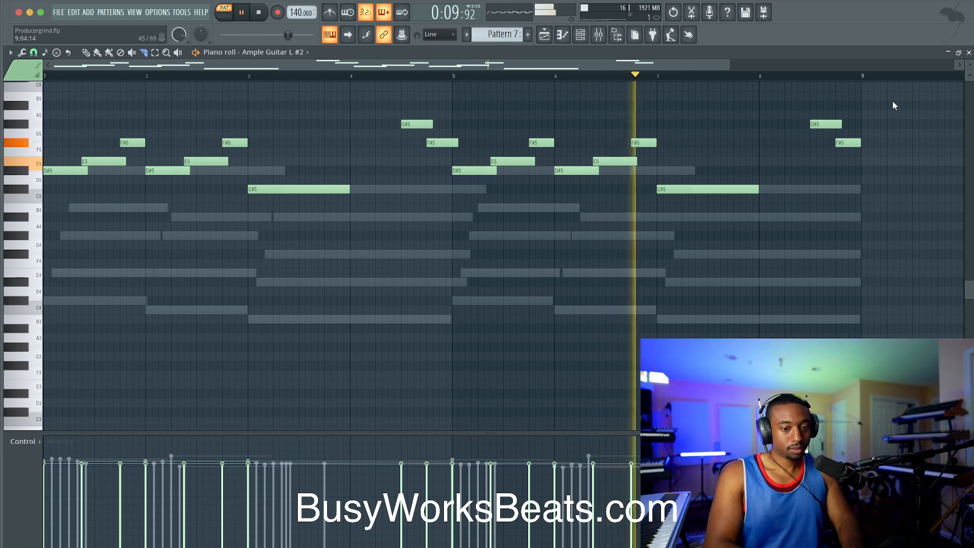
pyautogui.press('space')
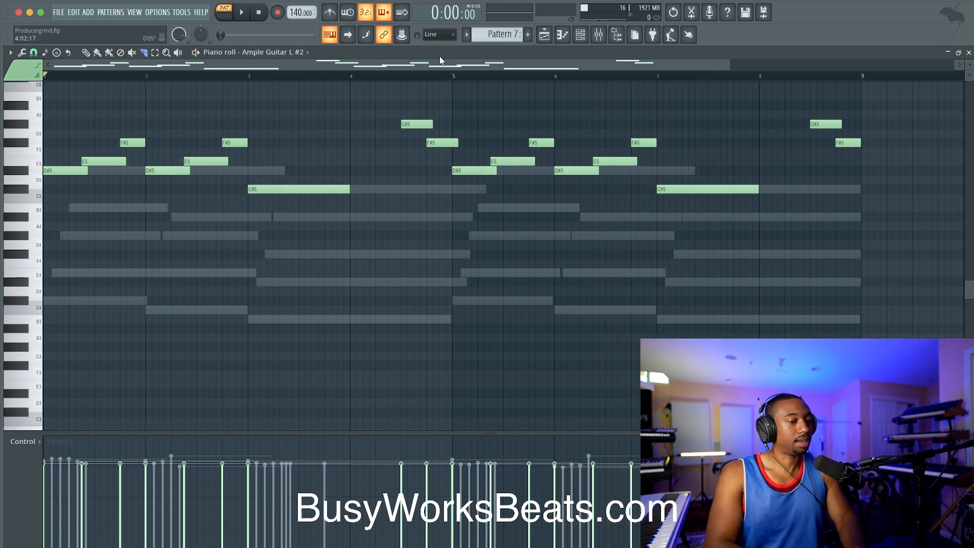
# Unmute the Ample Guitar L channel and play the melody together with the chords.
pyautogui.click(584, 32)
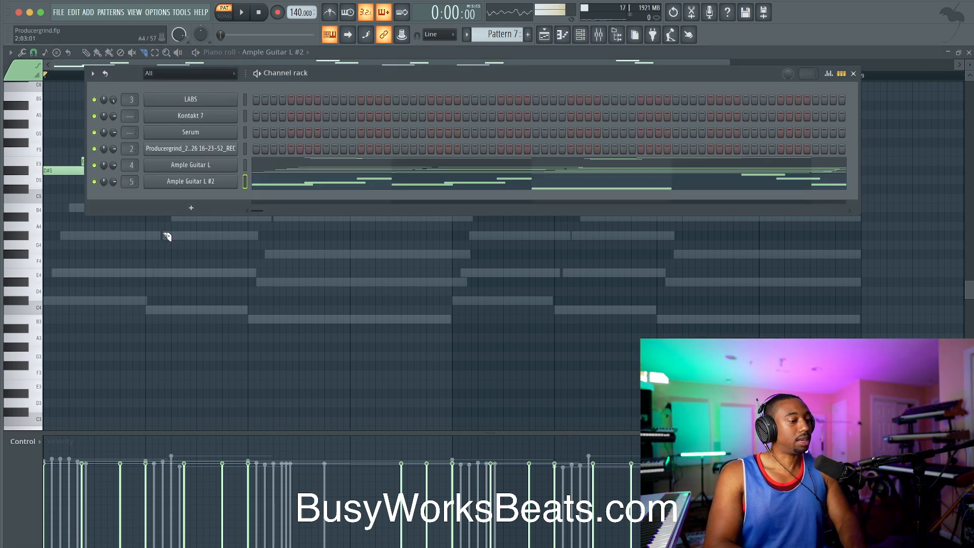
pyautogui.press('F6')
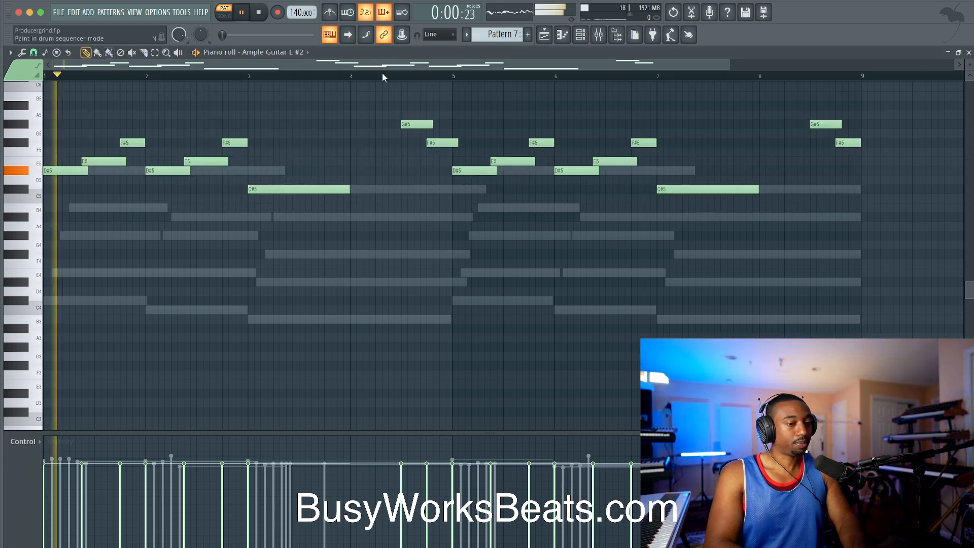
# Try to raise the C#5 note at bar 7 by one octave.
pyautogui.click(682, 189)
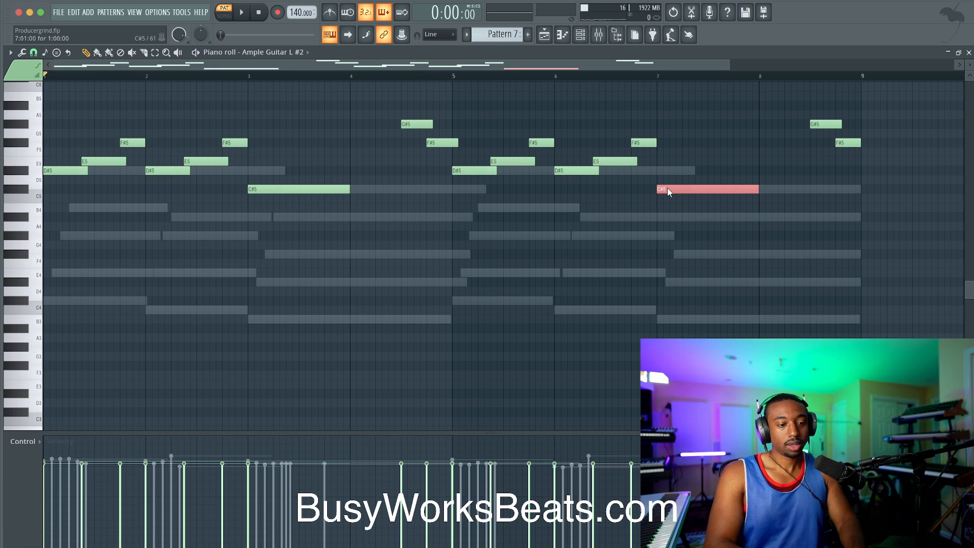
pyautogui.press('space')
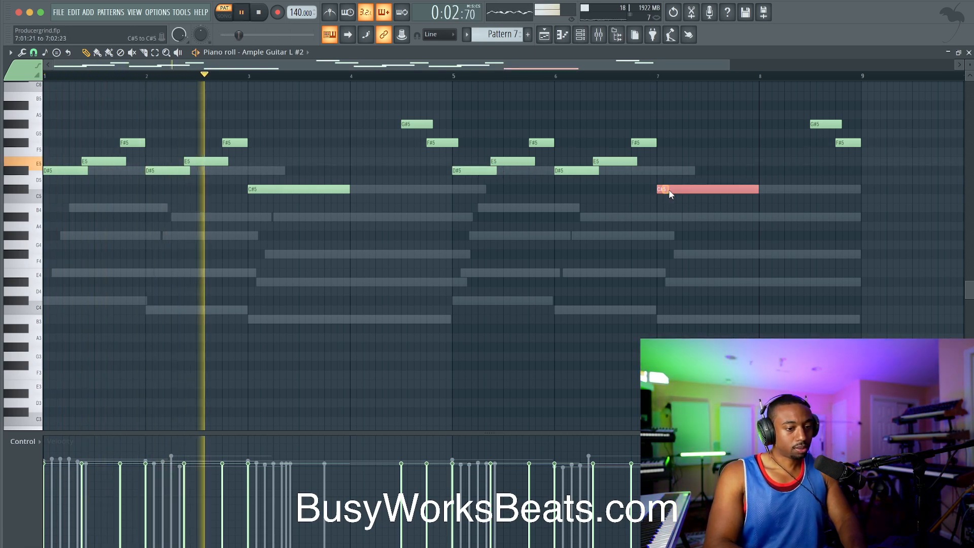
pyautogui.press('space')
pyautogui.hotkey('ctrl', 'Up')
pyautogui.scroll(2, 669, 190)
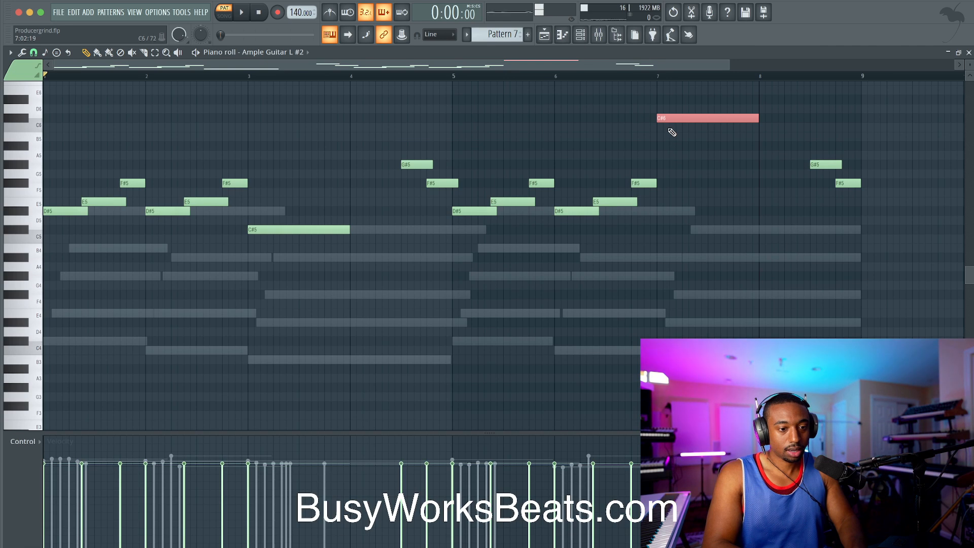
pyautogui.hotkey('ctrl', 'Down')
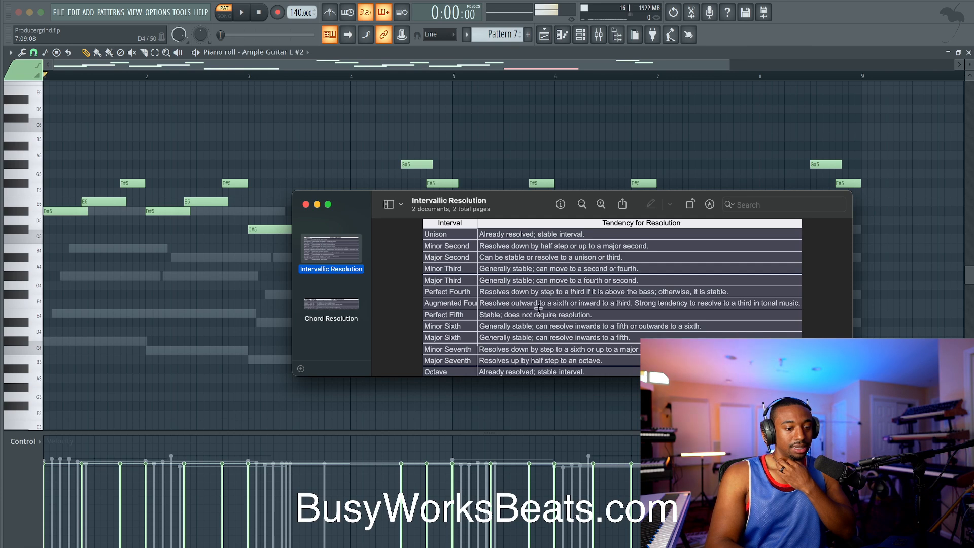
# Shorten bar 7's C#5 to half a bar, fill the rest with a D5, and check the Intervallic Resolution chart.
pyautogui.click(604, 160)
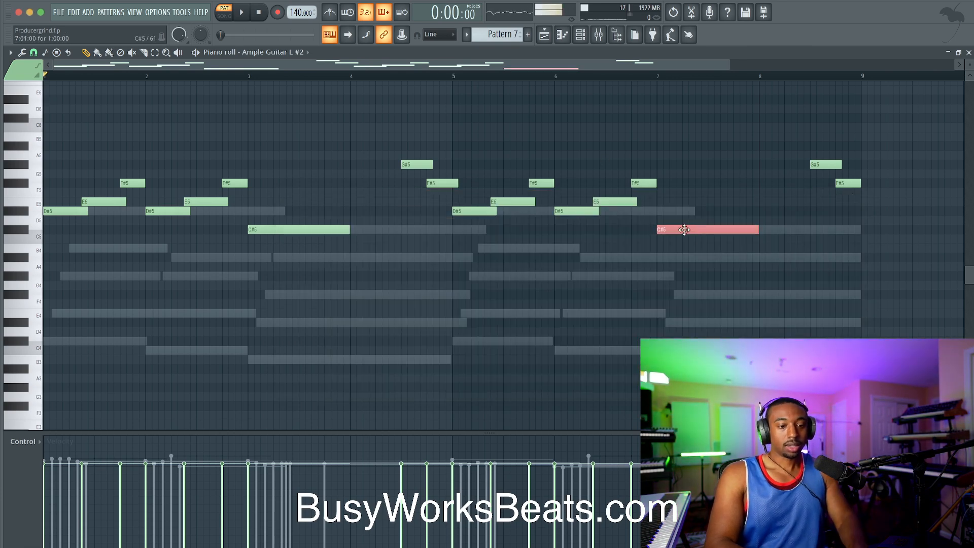
pyautogui.moveTo(759, 230); pyautogui.dragTo(701, 229)
pyautogui.click(738, 230)
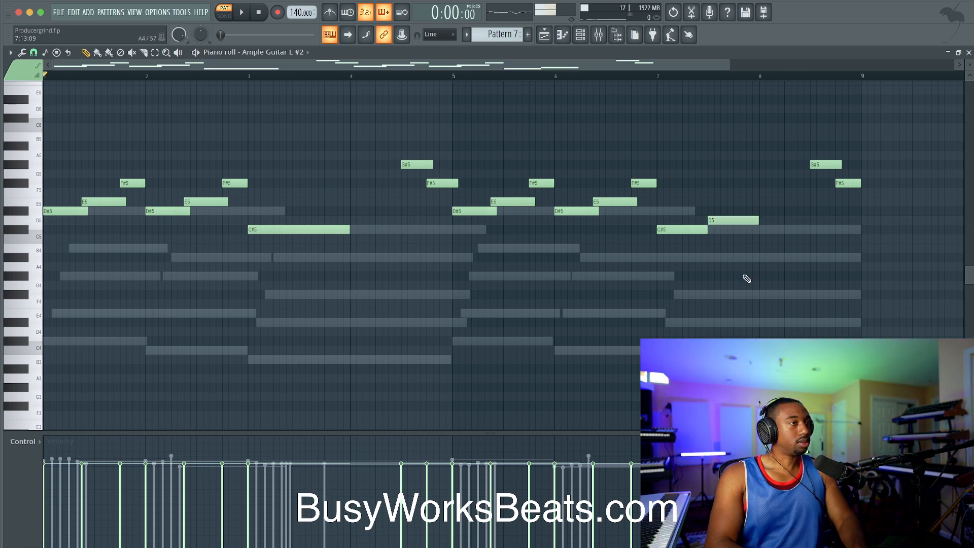
pyautogui.press('super+Tab')
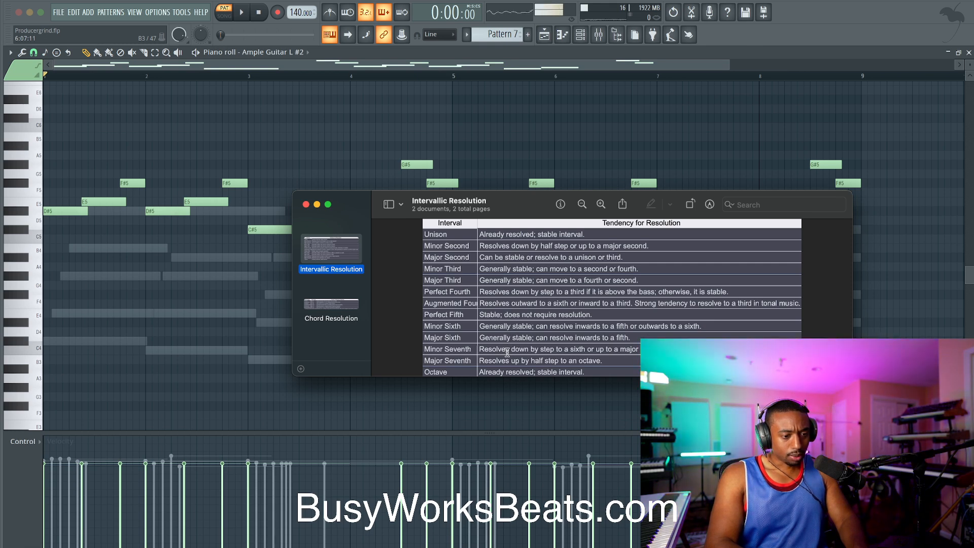
# Return from the chart to FL Studio and play the melody together with the chords.
pyautogui.press('super+Tab')
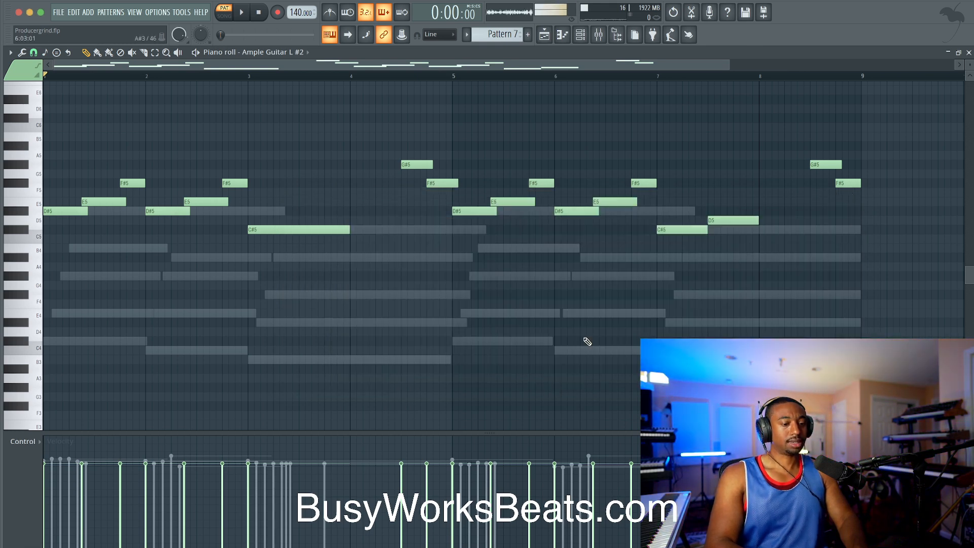
pyautogui.press('space')
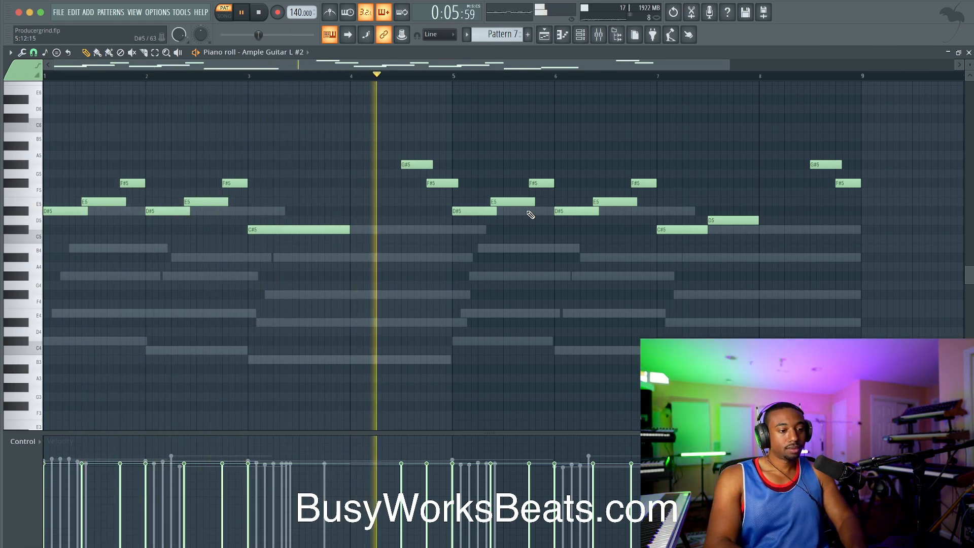
pyautogui.press('space')
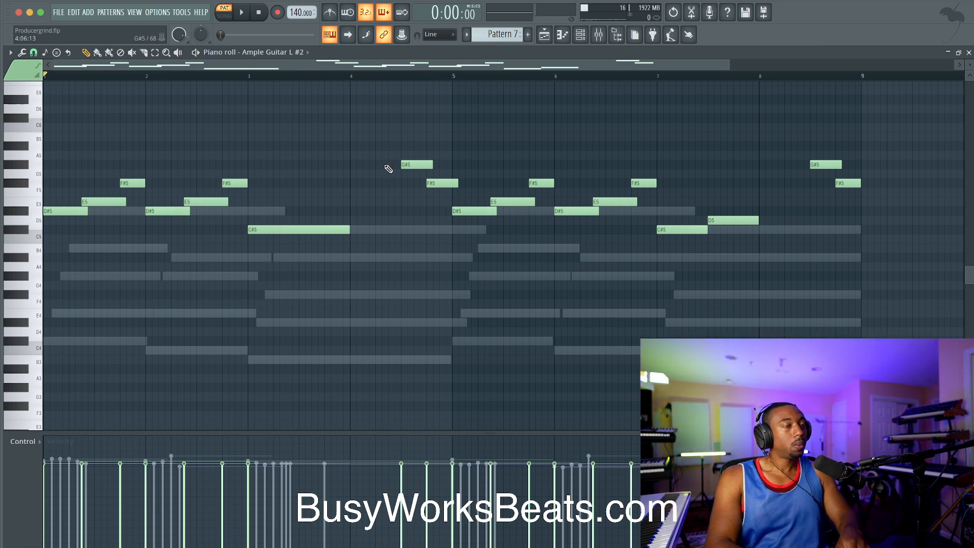
# Show the channel pitch events and draw a short upward pitch bend over the F#5 before bar 5, then play it.
pyautogui.click(35, 443)
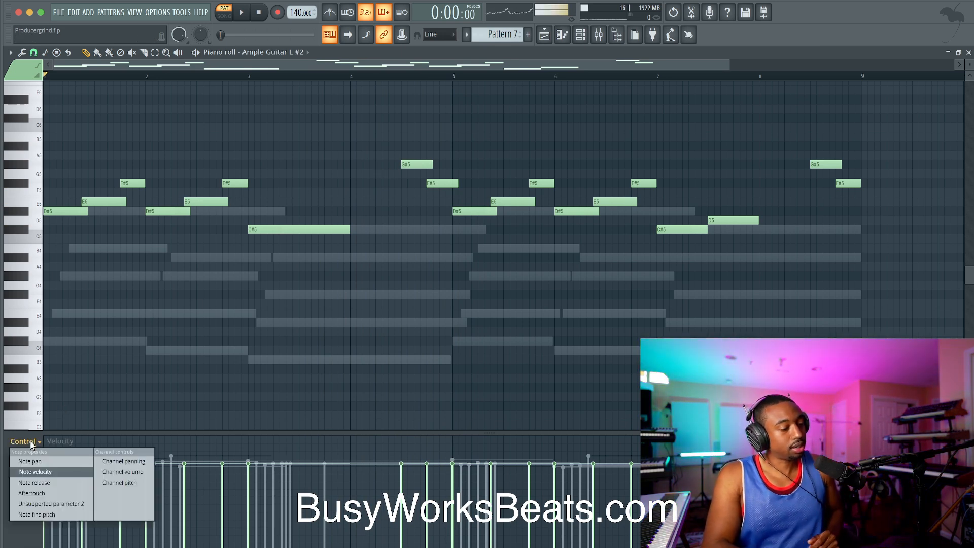
pyautogui.click(131, 483)
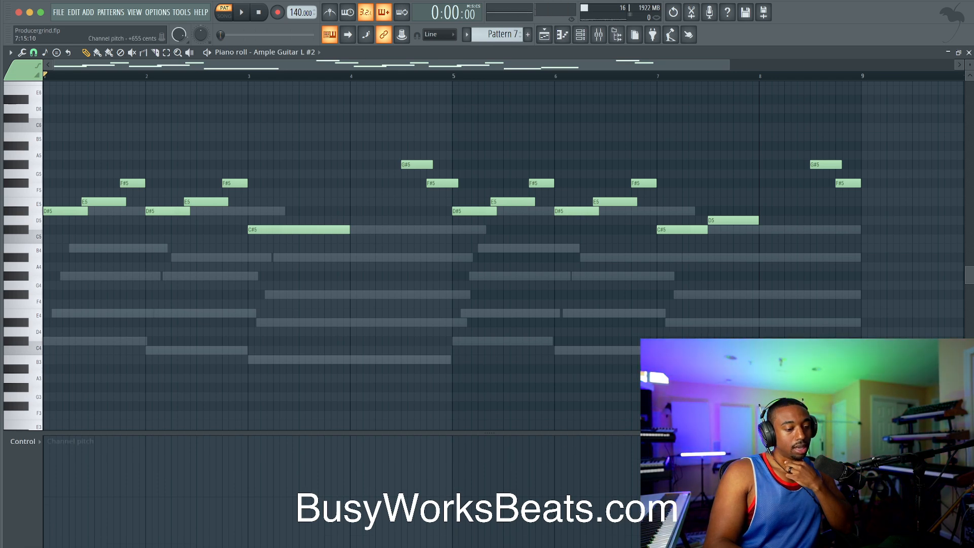
pyautogui.scroll(3, 434, 462)
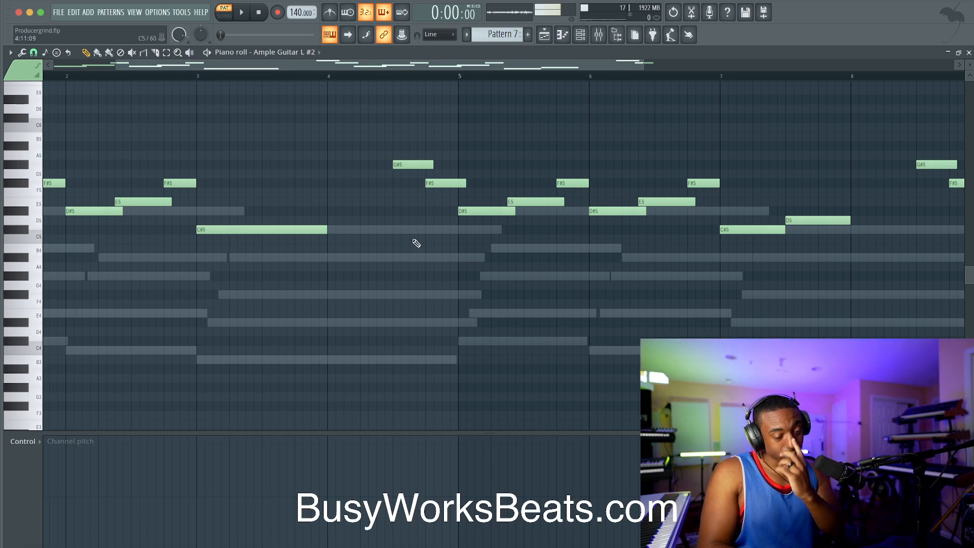
pyautogui.scroll(5, 431, 239)
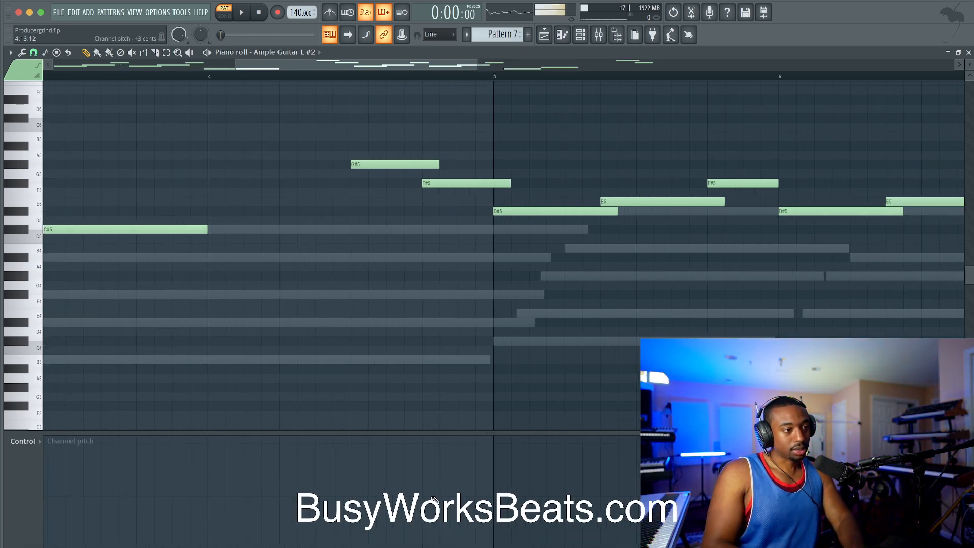
pyautogui.click(455, 464)
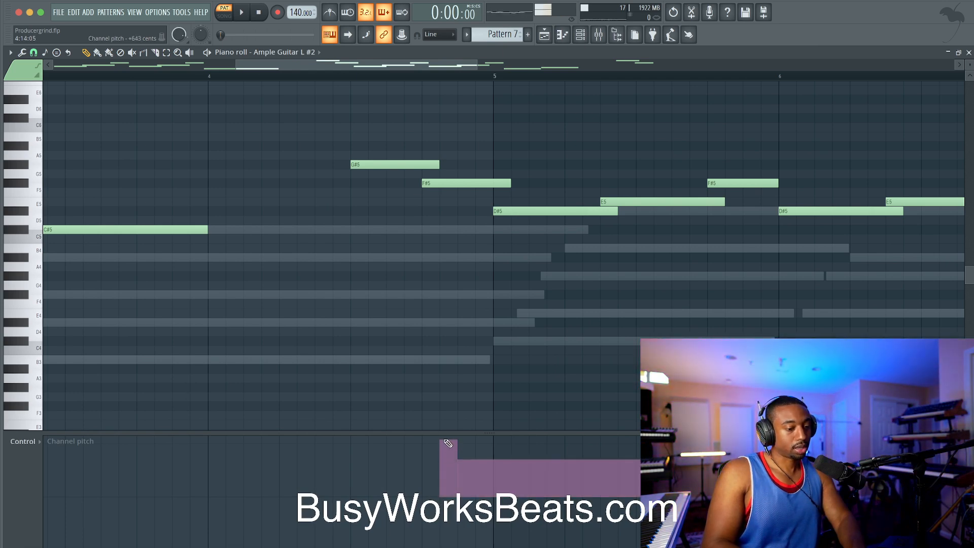
pyautogui.moveTo(460, 473); pyautogui.dragTo(468, 493)
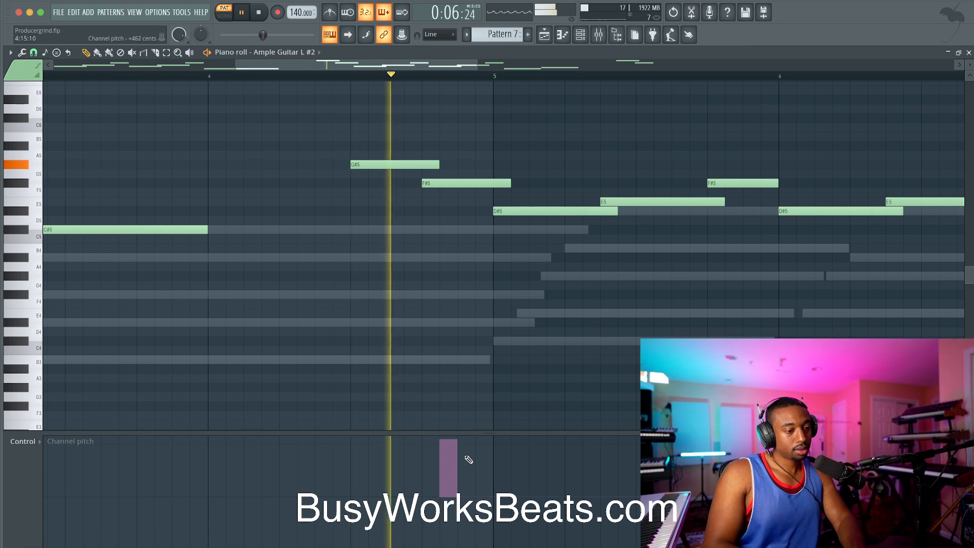
pyautogui.press('space')
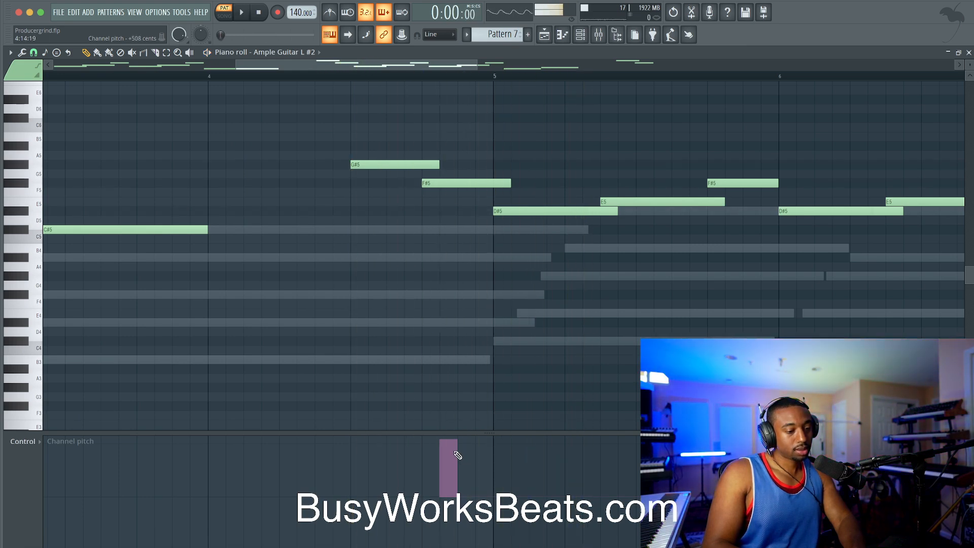
# Reshape the bend before bar 5 into two descending pitch levels that return to 0 cents, and play it back.
pyautogui.click(468, 486)
pyautogui.click(486, 498)
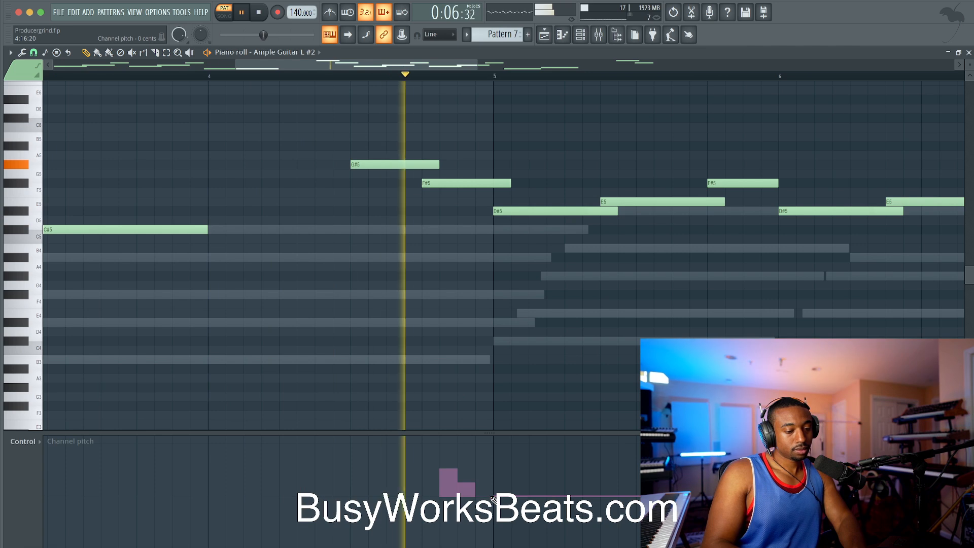
pyautogui.press('space')
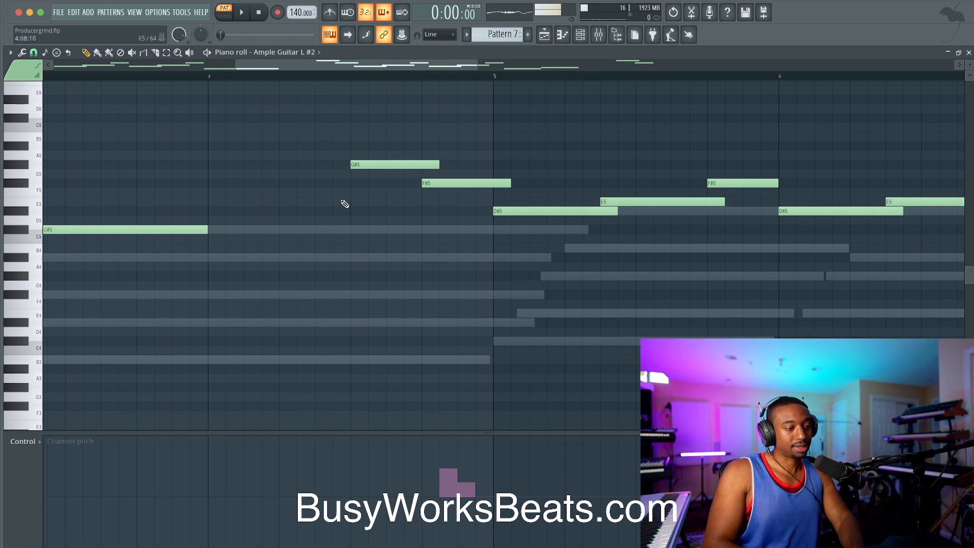
# Play the pattern into bar 7 to hear the pitch bend within the whole melody.
pyautogui.scroll(-2, 153, 66)
pyautogui.press('space')
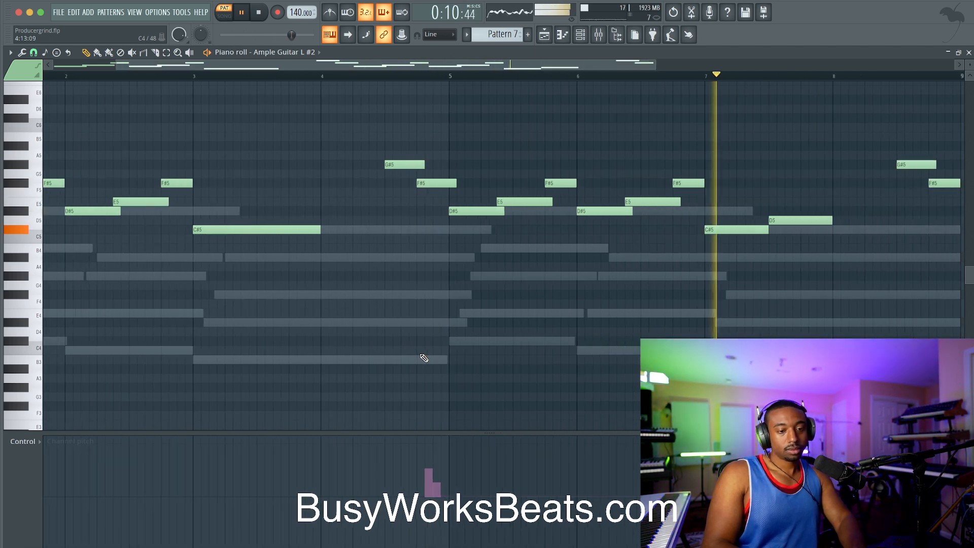
pyautogui.scroll(-4, 424, 358)
pyautogui.press('space')
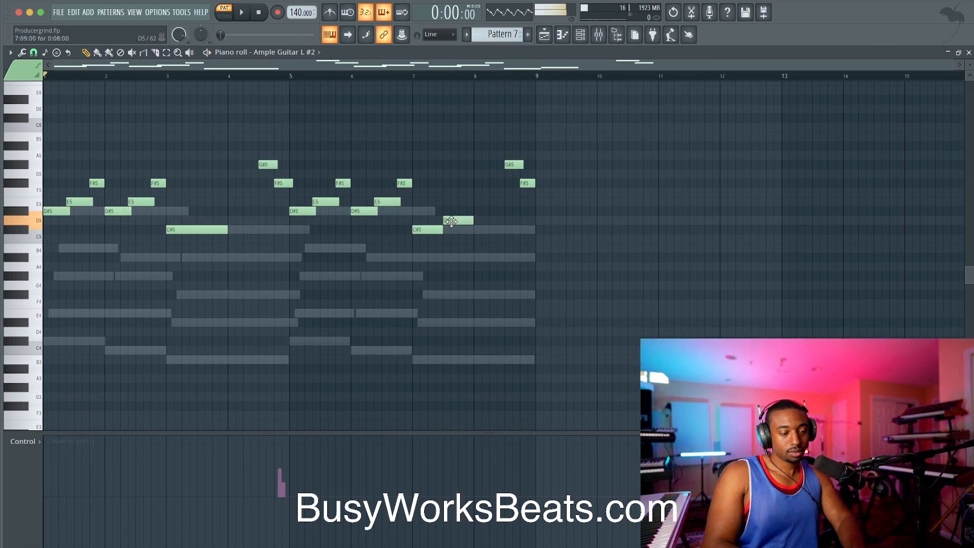
# Add a half-bar D#5 at bar 8, play from just before bar 7, and consult the Intervallic Resolution chart.
pyautogui.click(488, 211)
pyautogui.press('space')
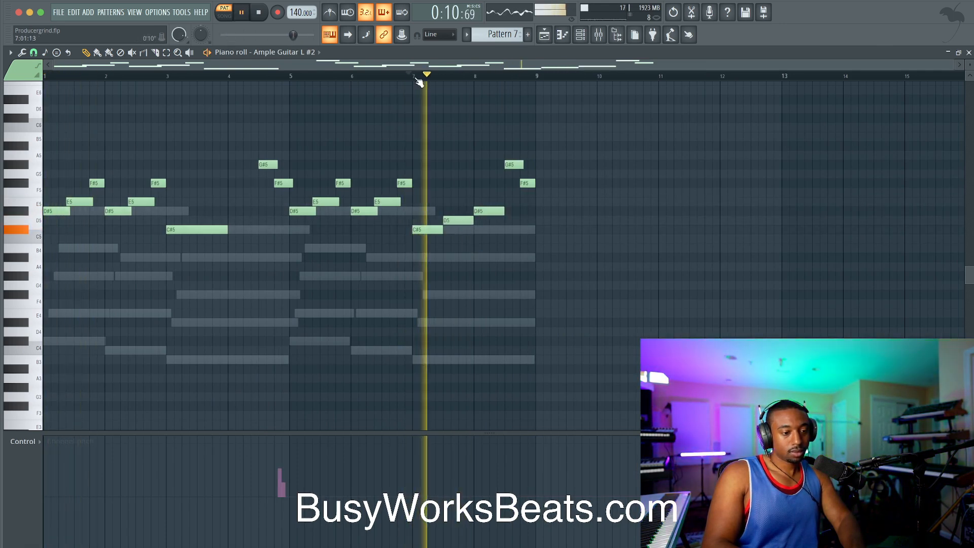
pyautogui.scroll(3, 544, 180)
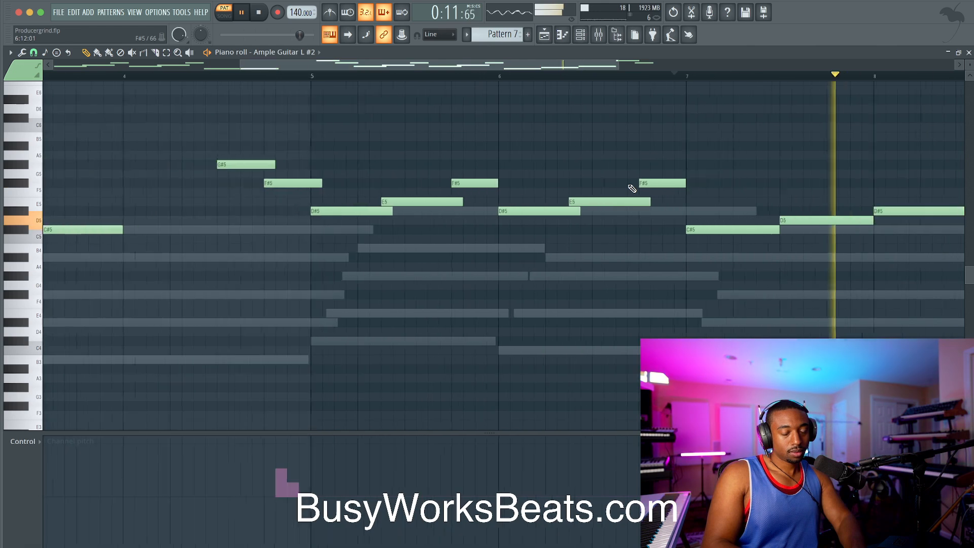
pyautogui.scroll(1, 800, 208)
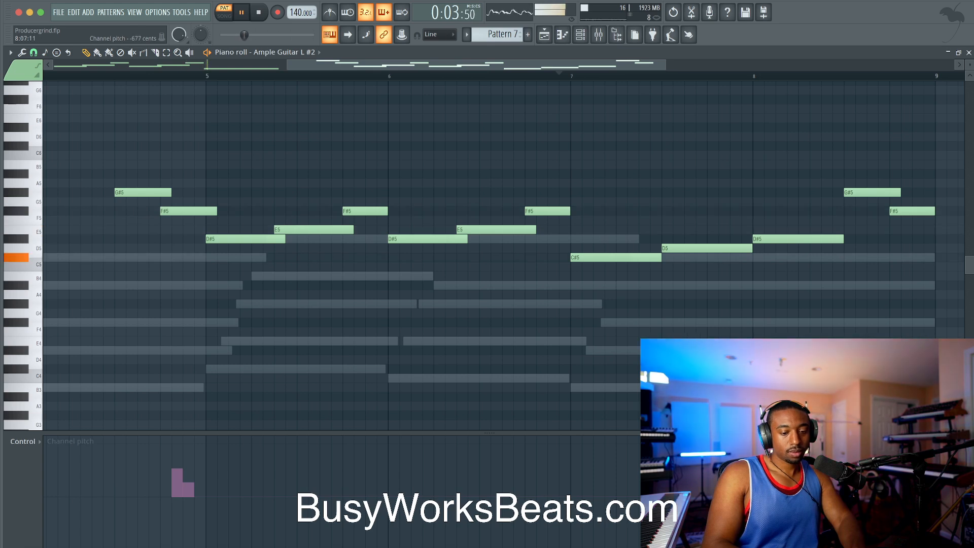
pyautogui.press('super+Tab')
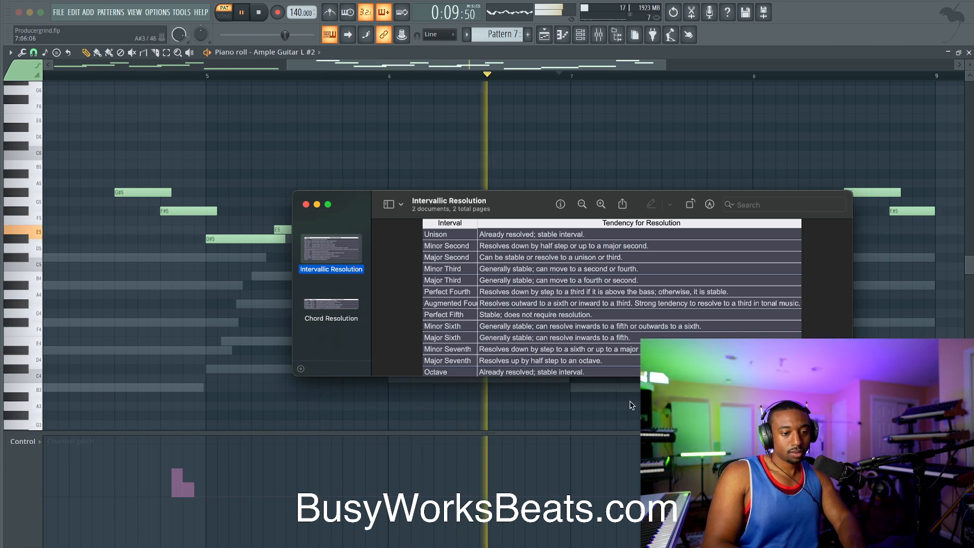
pyautogui.press('super+Tab')
pyautogui.press('space')
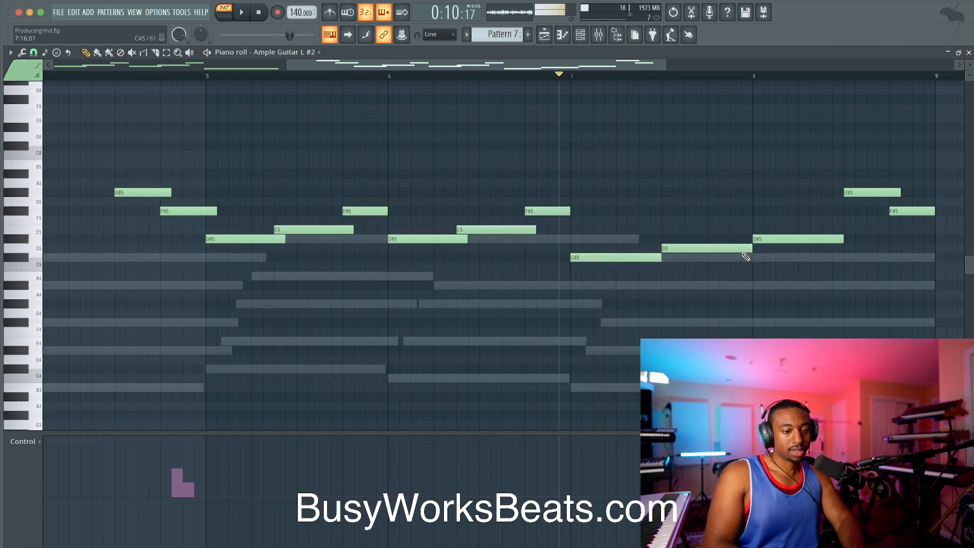
# Delete the D5 and D#5 following bar 7's C#5, add a half-bar B4 in the second half of bar 7, and play it.
pyautogui.rightClick(749, 249)
pyautogui.rightClick(786, 239)
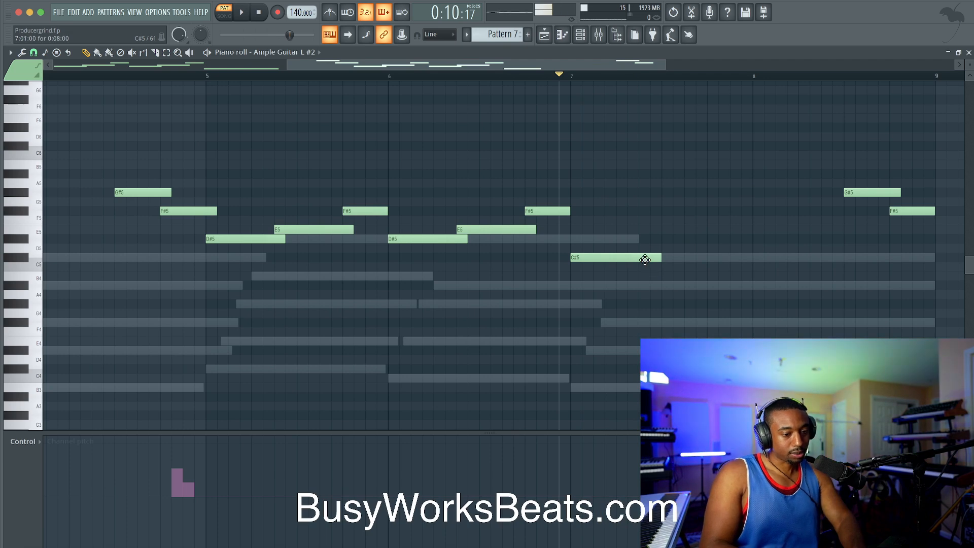
pyautogui.click(659, 257)
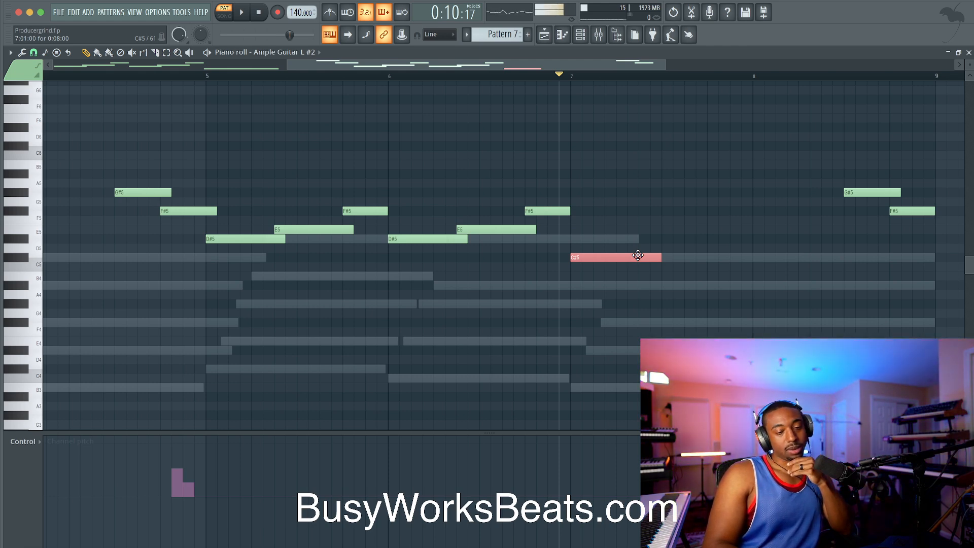
pyautogui.click(699, 276)
pyautogui.press('space')
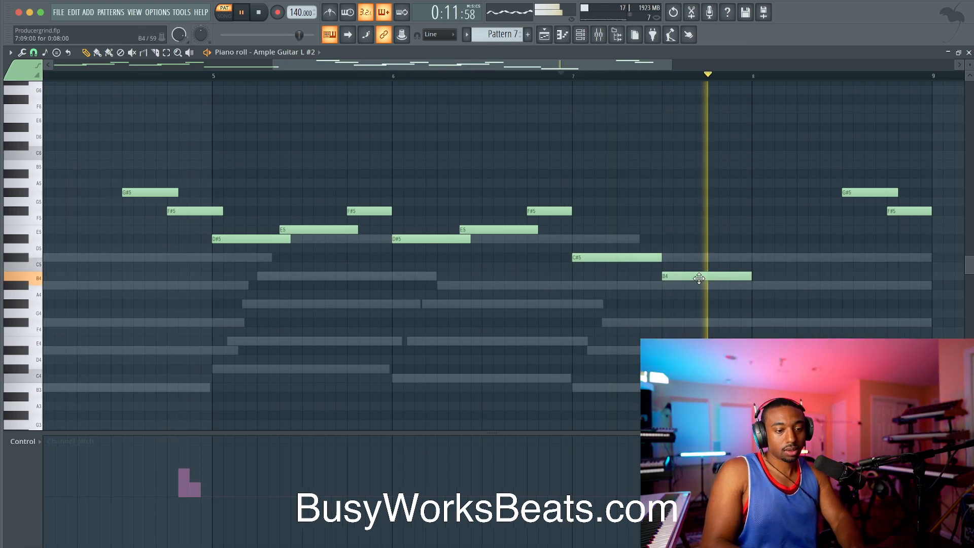
# Stop playback and delete the closing G#5 and F#5 notes at the end of bar 8.
pyautogui.scroll(-3, 699, 278)
pyautogui.scroll(-2, 610, 262)
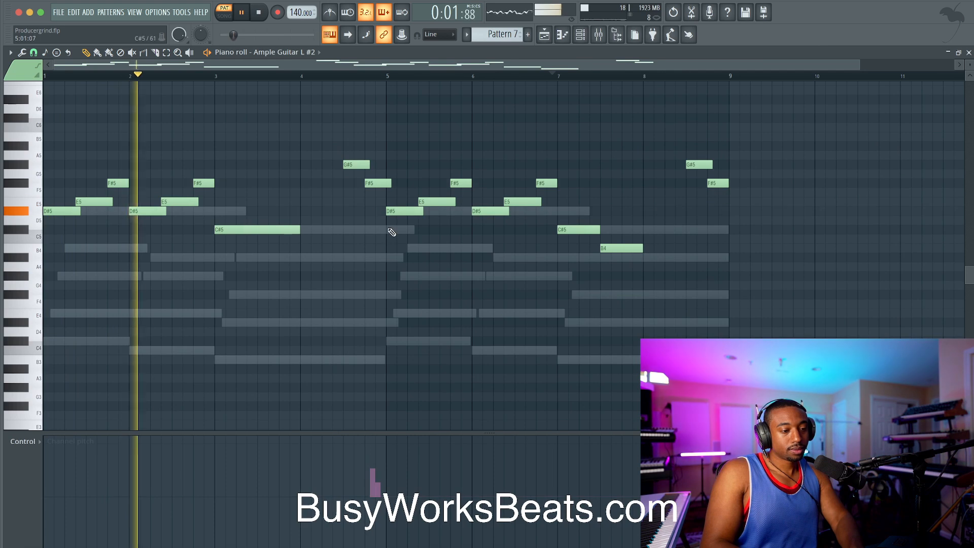
pyautogui.click(376, 183)
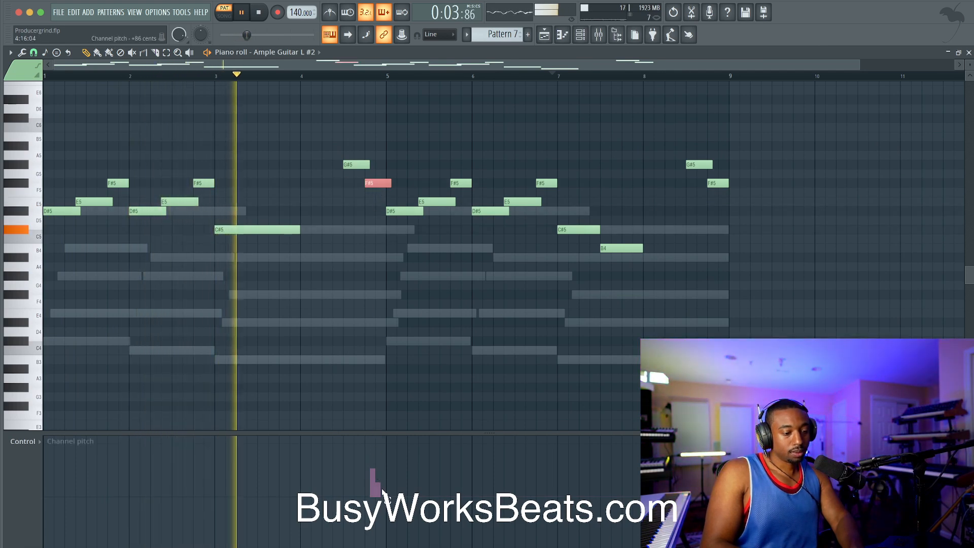
pyautogui.moveTo(384, 491); pyautogui.dragTo(360, 490)
pyautogui.press('space')
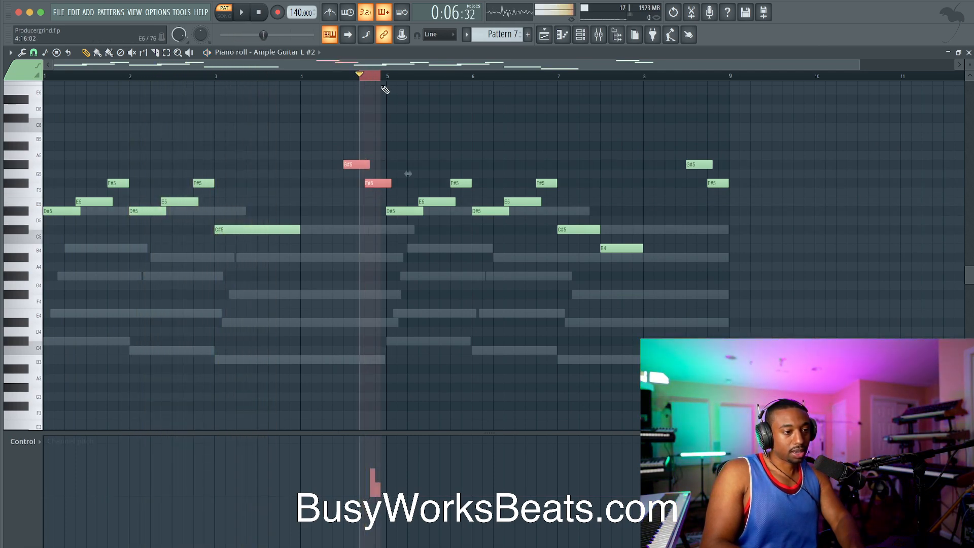
pyautogui.moveTo(386, 75); pyautogui.dragTo(368, 76)
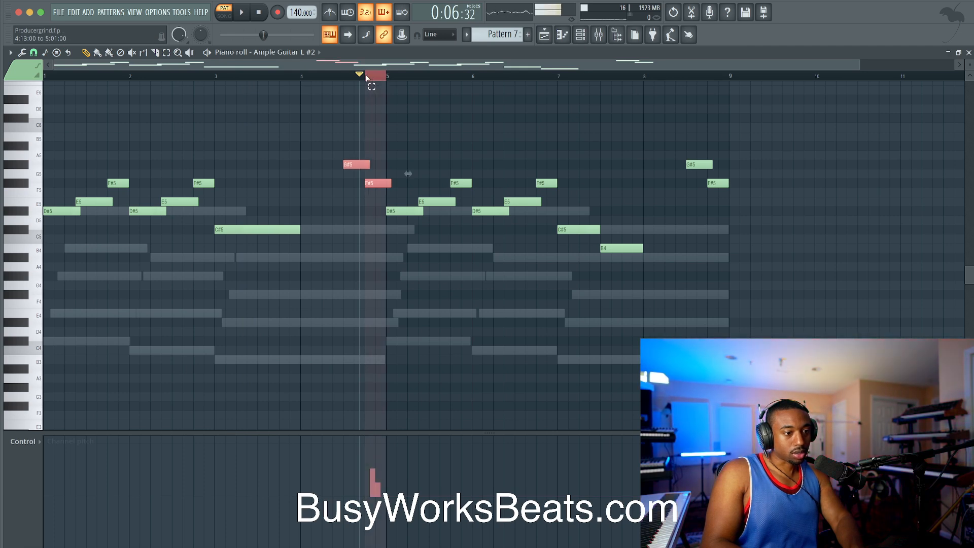
pyautogui.click(368, 76)
pyautogui.moveTo(711, 177); pyautogui.dragTo(698, 157)
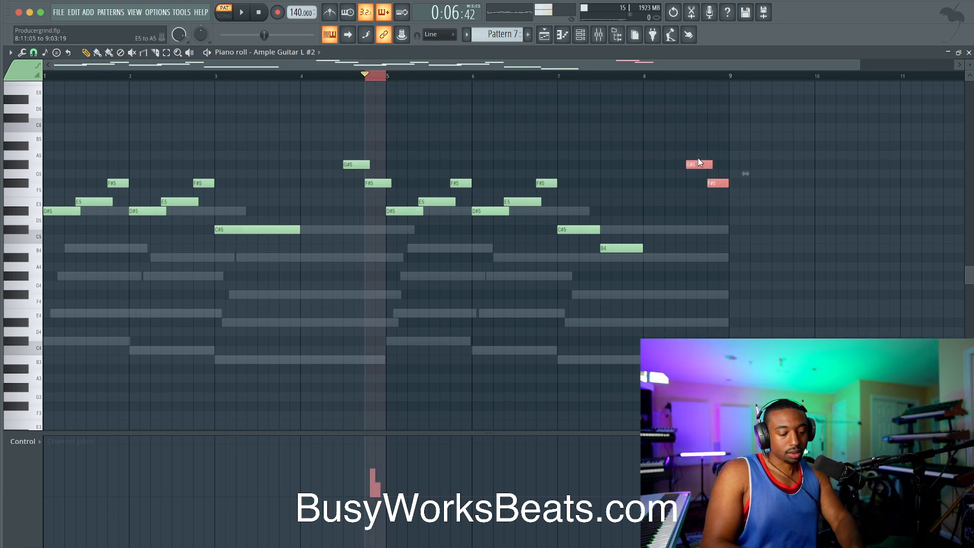
pyautogui.press('Delete')
# Copy the G#5 and F#5 phrase from the second half of bar 4 into the second half of bar 8.
pyautogui.moveTo(370, 75); pyautogui.dragTo(350, 78)
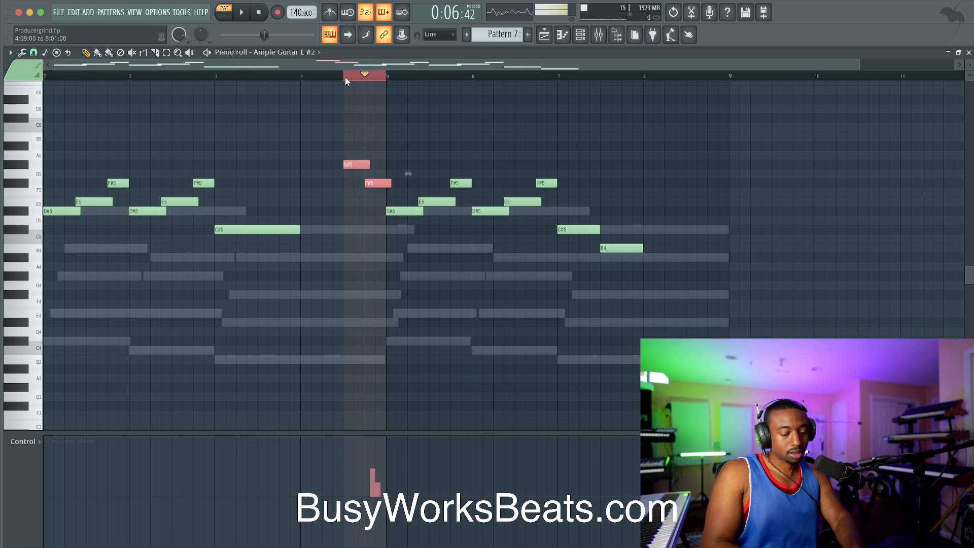
pyautogui.moveTo(689, 77); pyautogui.dragTo(729, 78)
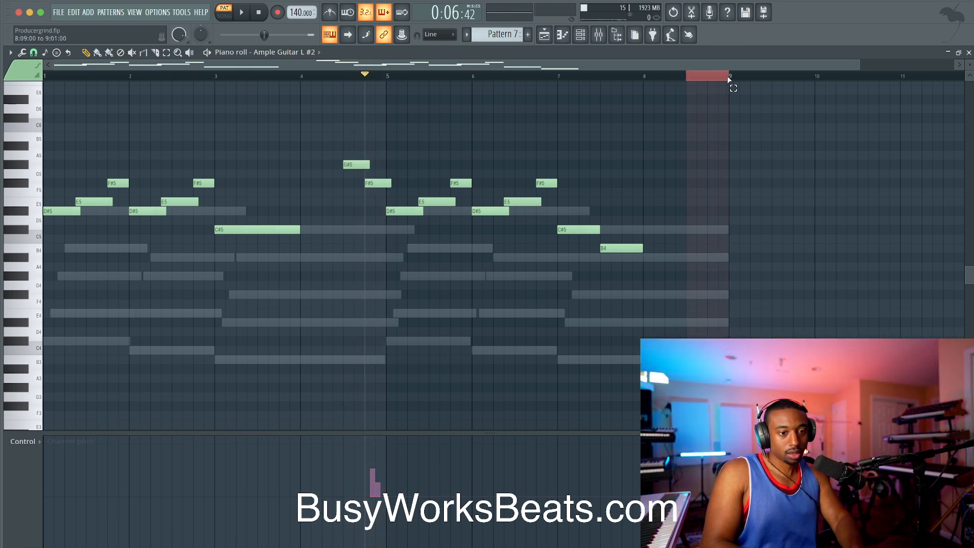
pyautogui.hotkey('ctrl', 'v')
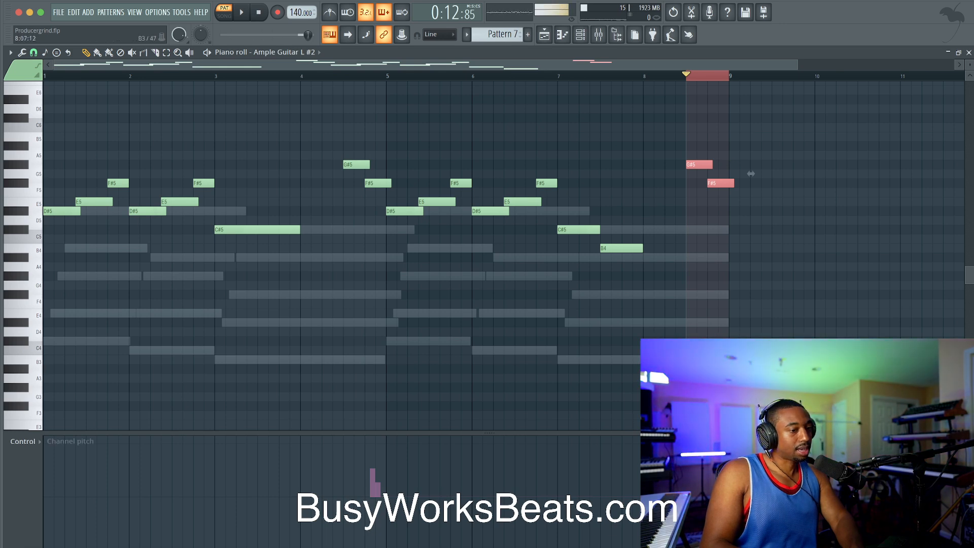
# Inspect the channel pitch events under the pasted phrase and play the last half of bar 8.
pyautogui.scroll(4, 720, 406)
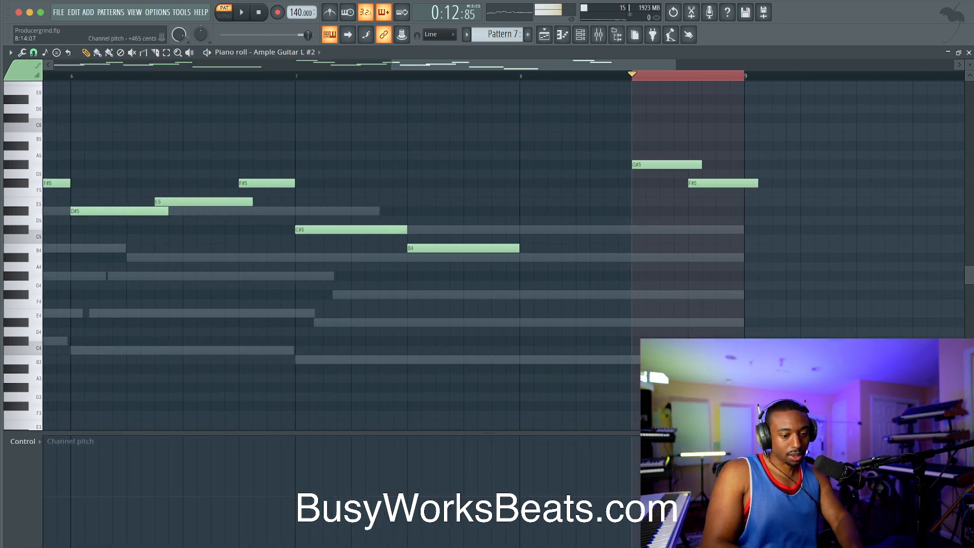
pyautogui.press('space')
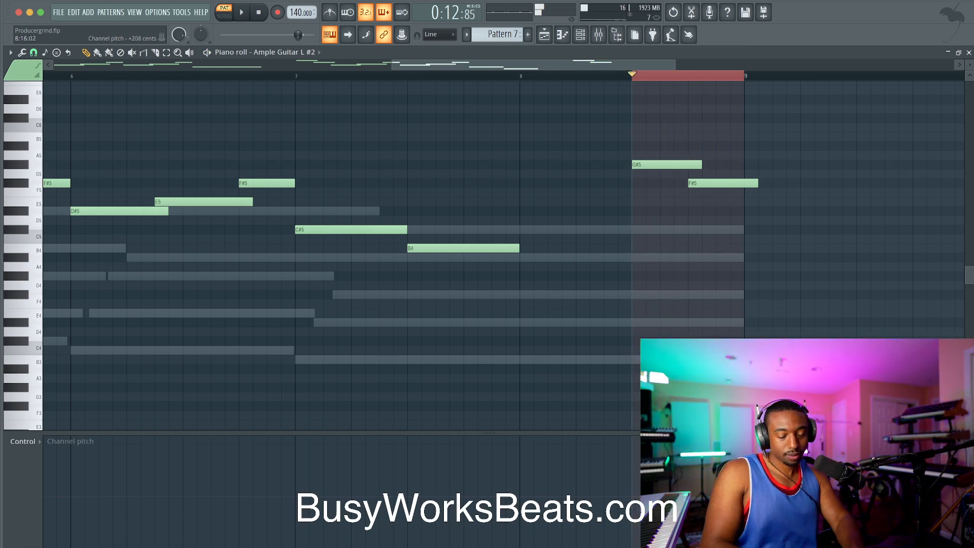
pyautogui.press('space')
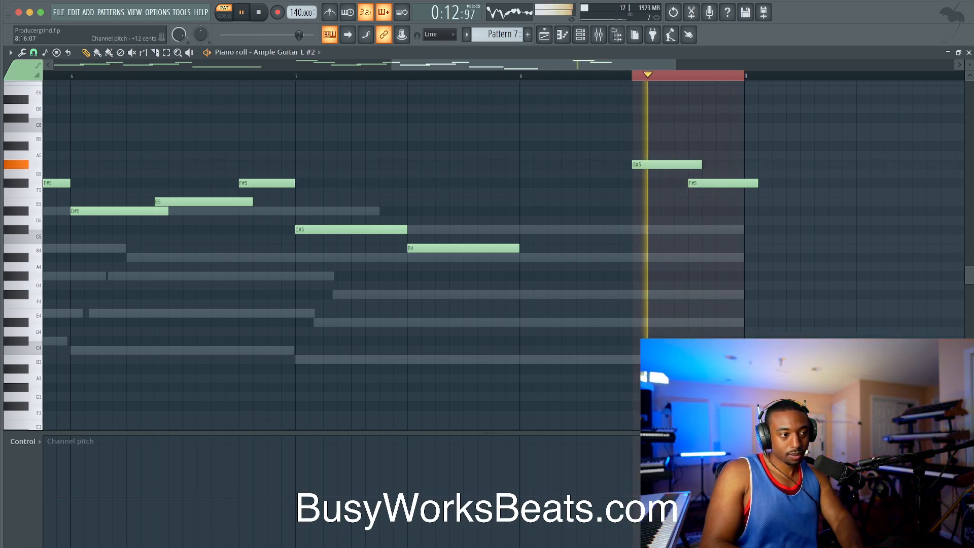
pyautogui.press('space')
pyautogui.press('space')
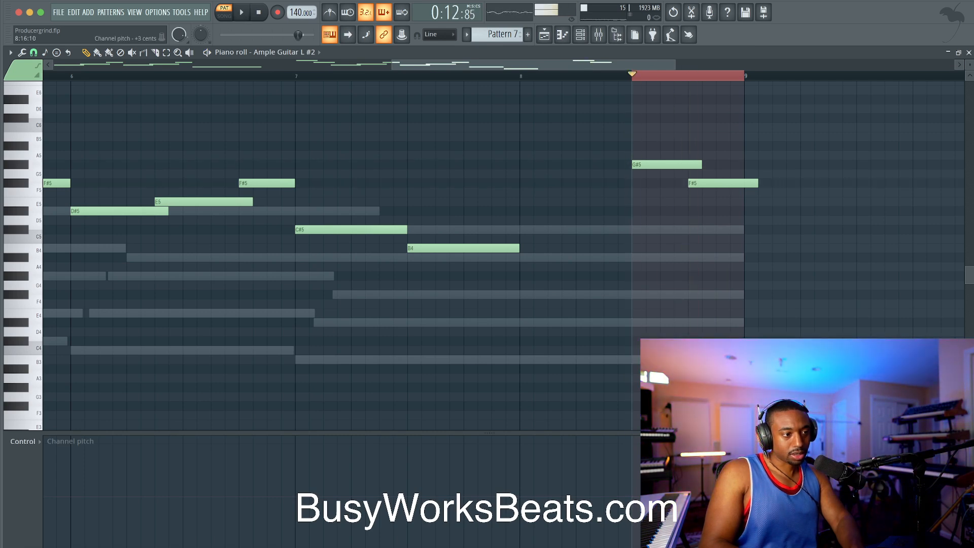
pyautogui.scroll(-3, 664, 283)
pyautogui.press('space')
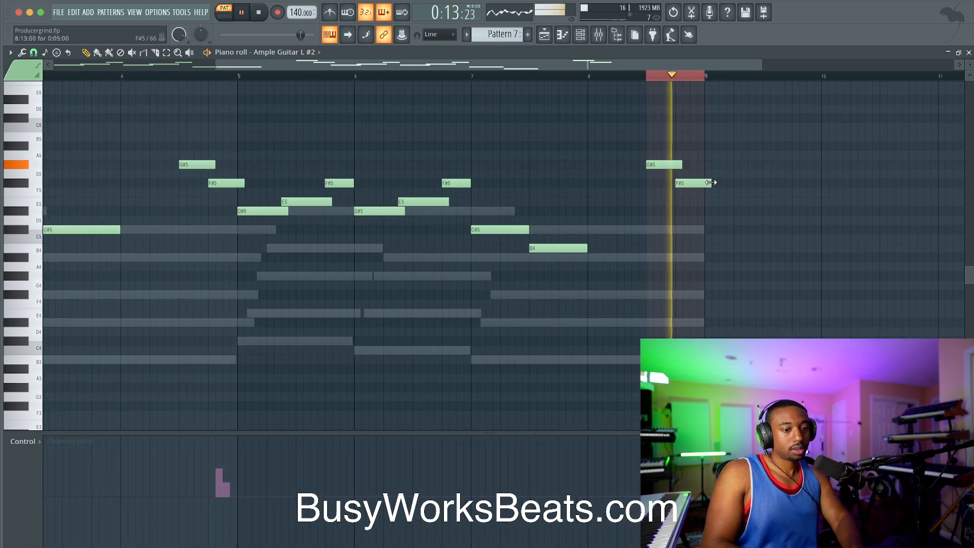
# Trim the closing F#5 to the end of bar 8, play it, and switch playback to song mode.
pyautogui.press('space')
pyautogui.press('space')
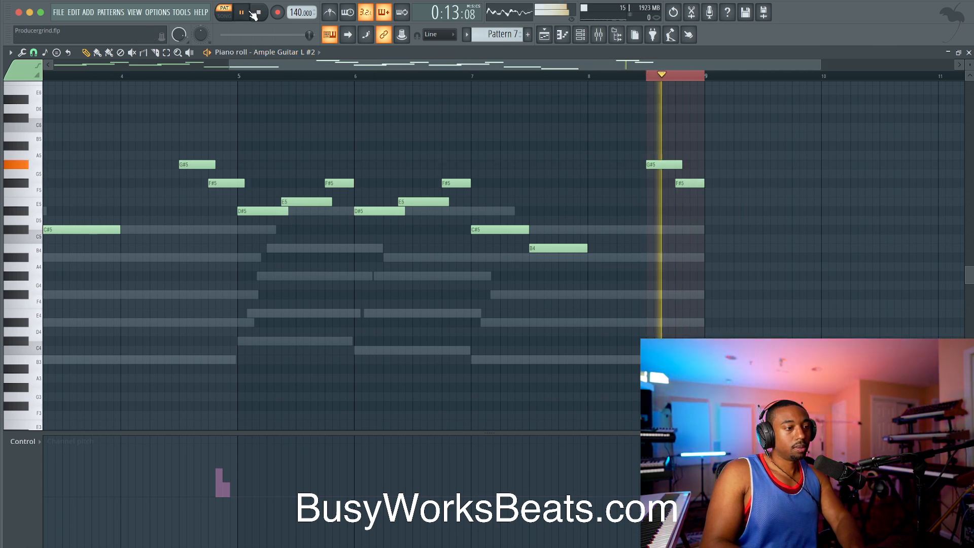
pyautogui.click(231, 16)
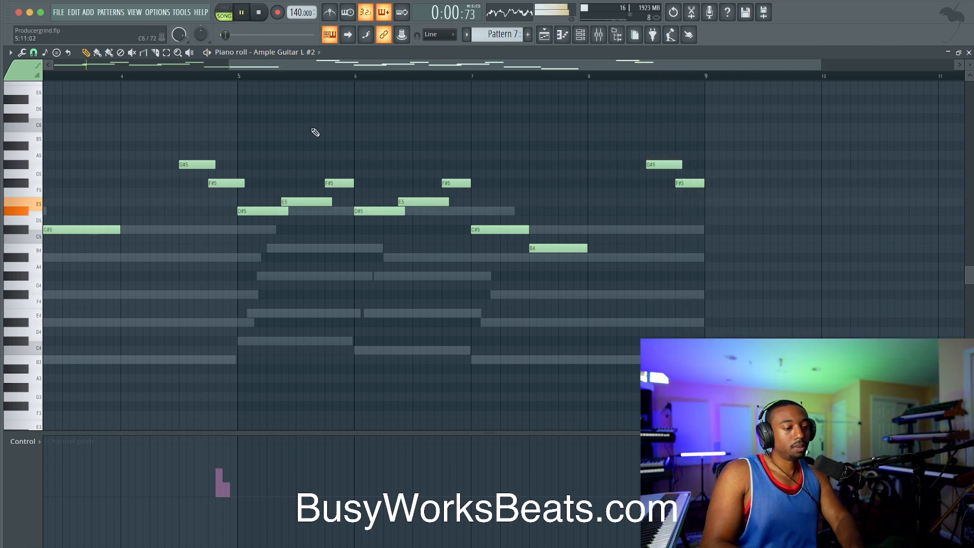
pyautogui.press('space')
# Play the arrangement from the start and examine the melody notes and channel pitch events across all eight bars.
pyautogui.hscroll(1, 495, 309)
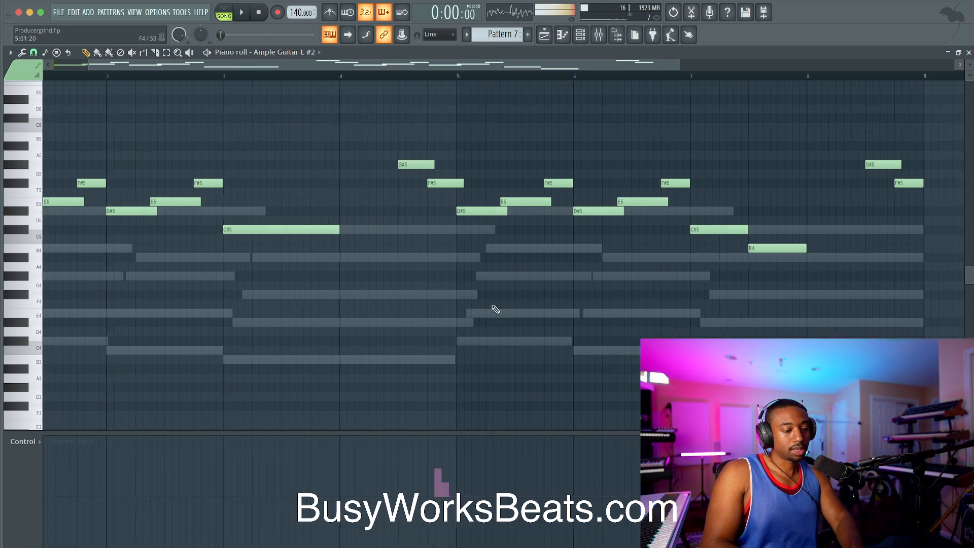
pyautogui.scroll(3, 77, 490)
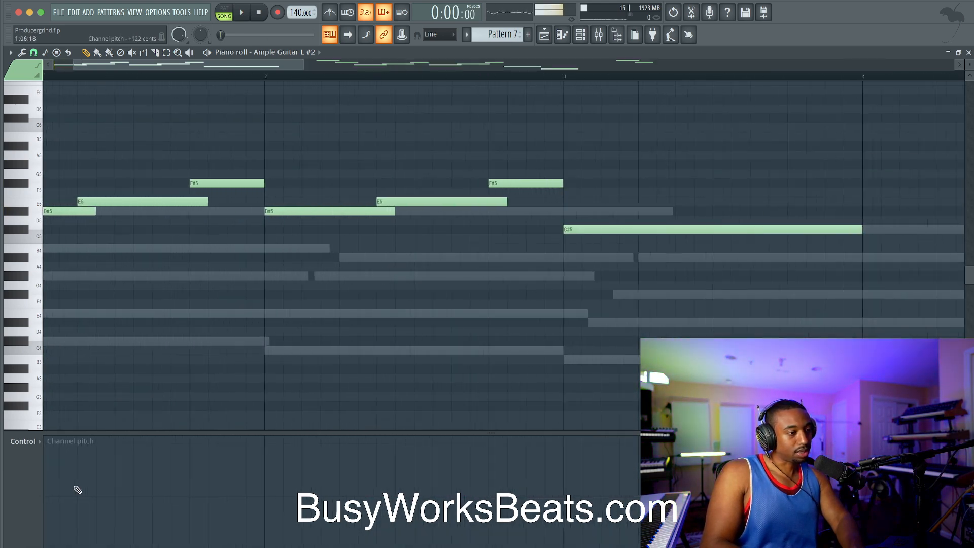
pyautogui.scroll(-5, 77, 489)
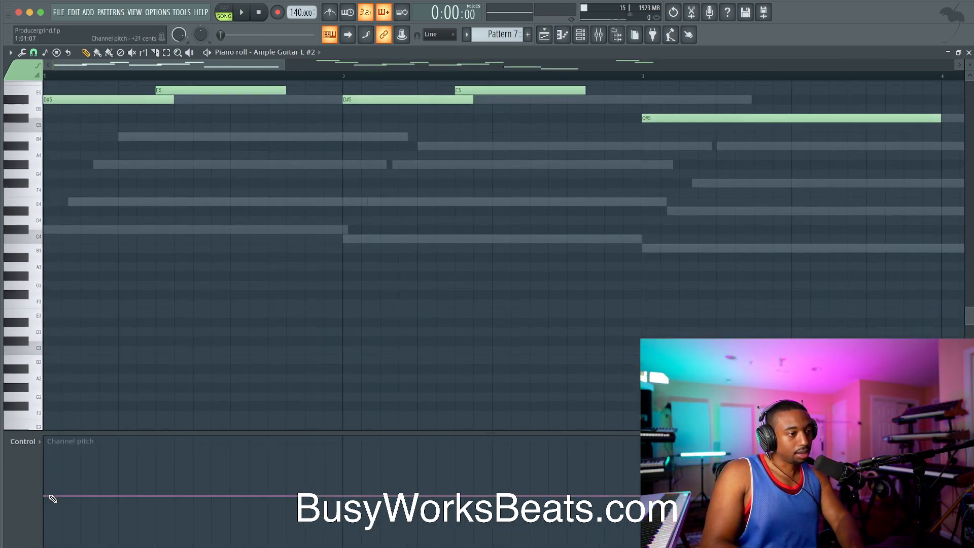
pyautogui.press('space')
pyautogui.scroll(-3, 211, 326)
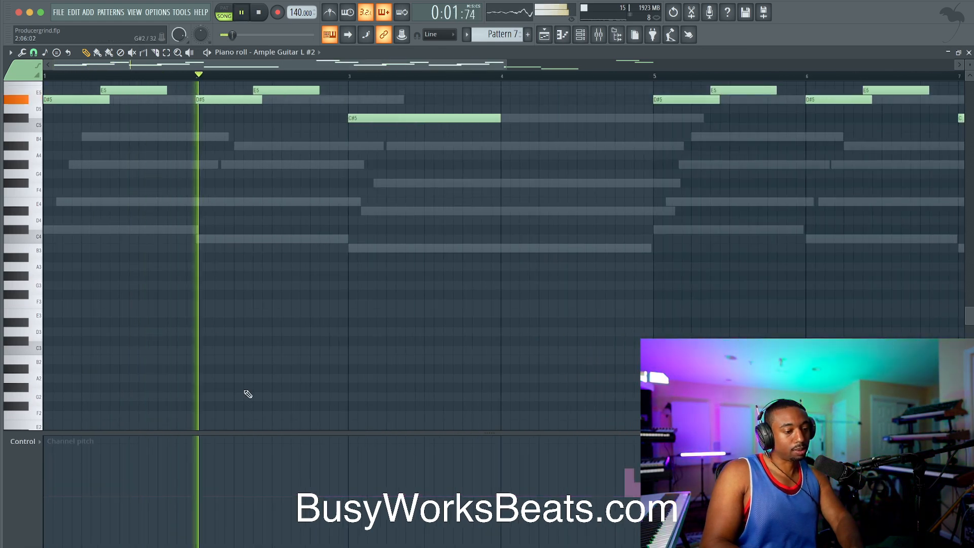
pyautogui.scroll(-2, 423, 349)
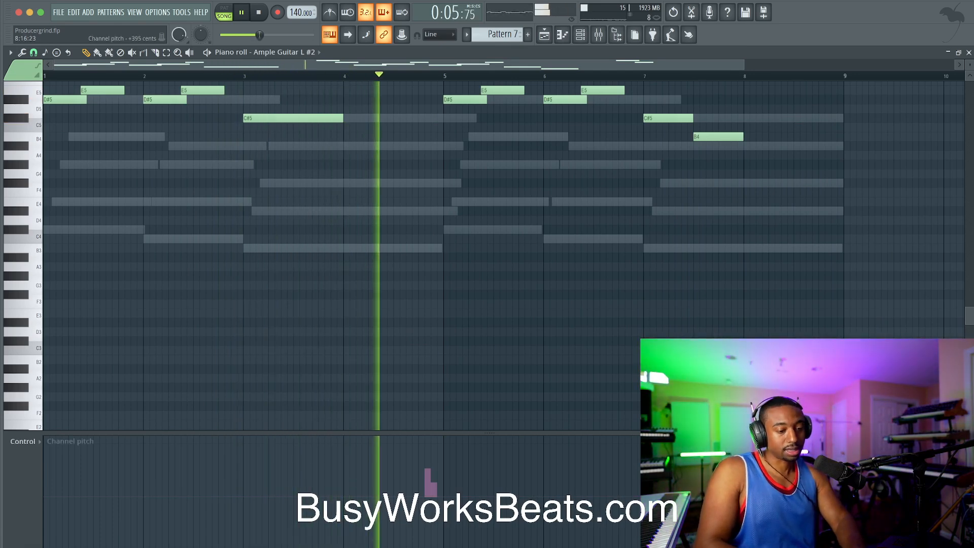
pyautogui.scroll(4, 355, 254)
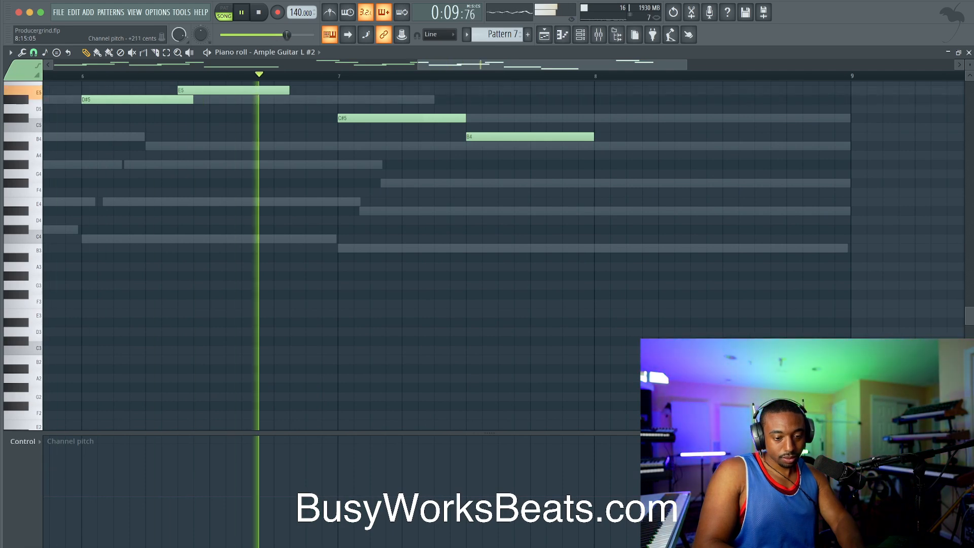
pyautogui.scroll(-4, 763, 331)
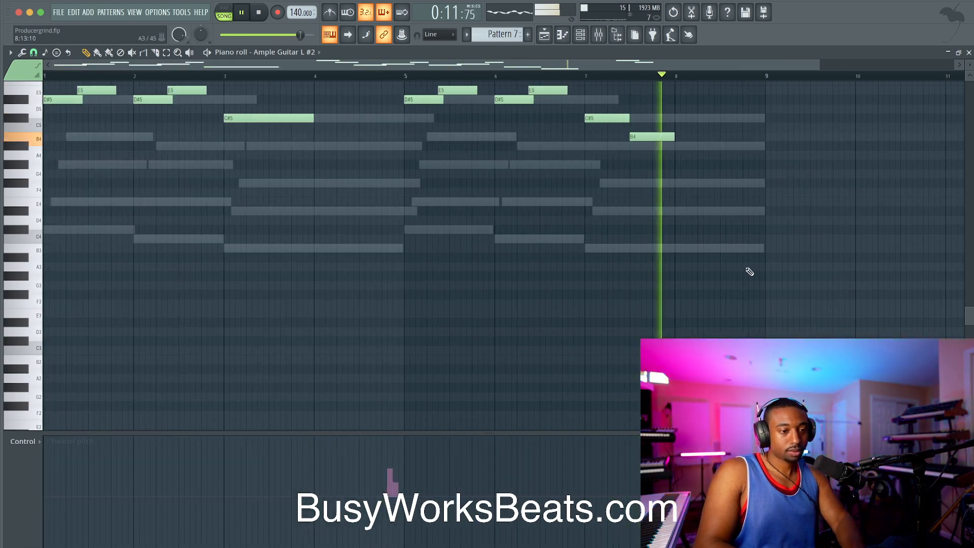
pyautogui.scroll(4, 720, 223)
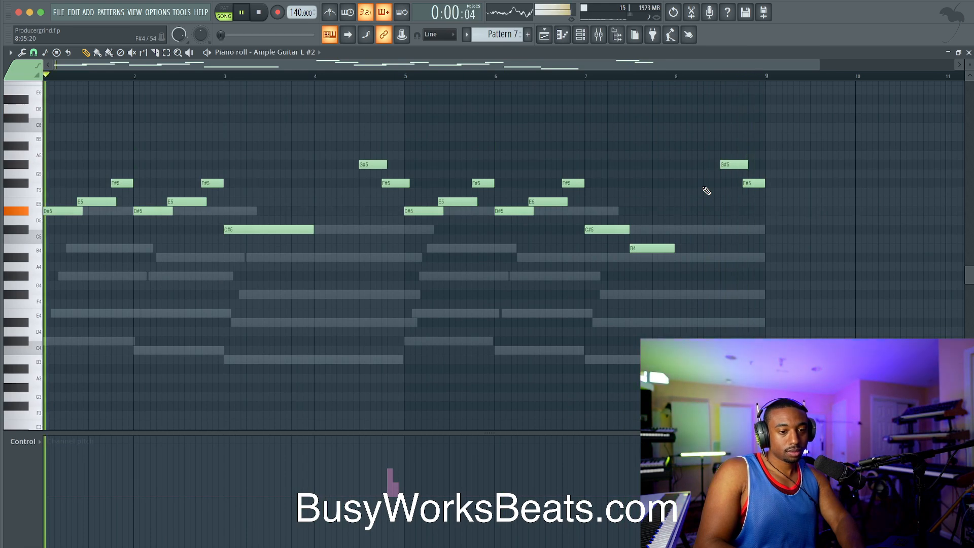
# Open Ample Guitar L's settings, edit its Master Tune value, and close the instrument.
pyautogui.press('F7')
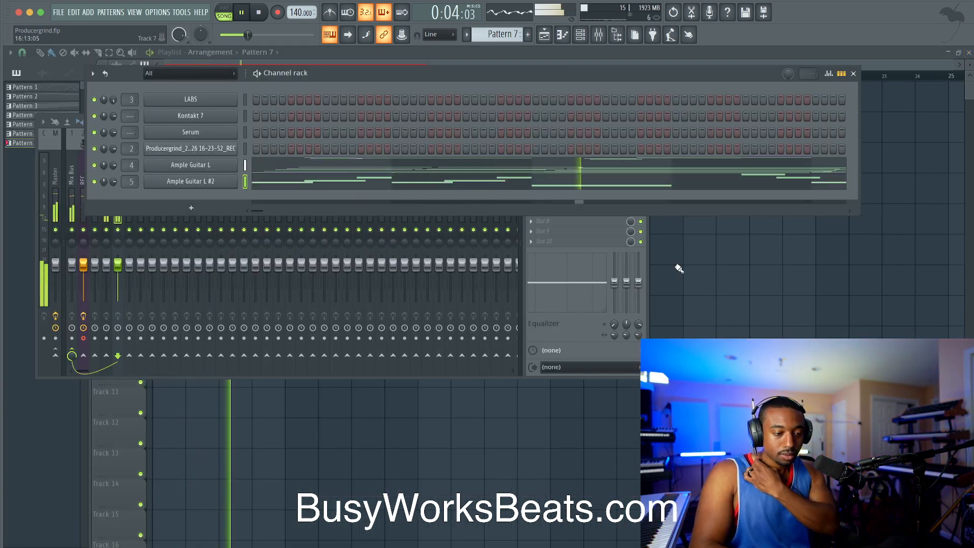
pyautogui.click(229, 166)
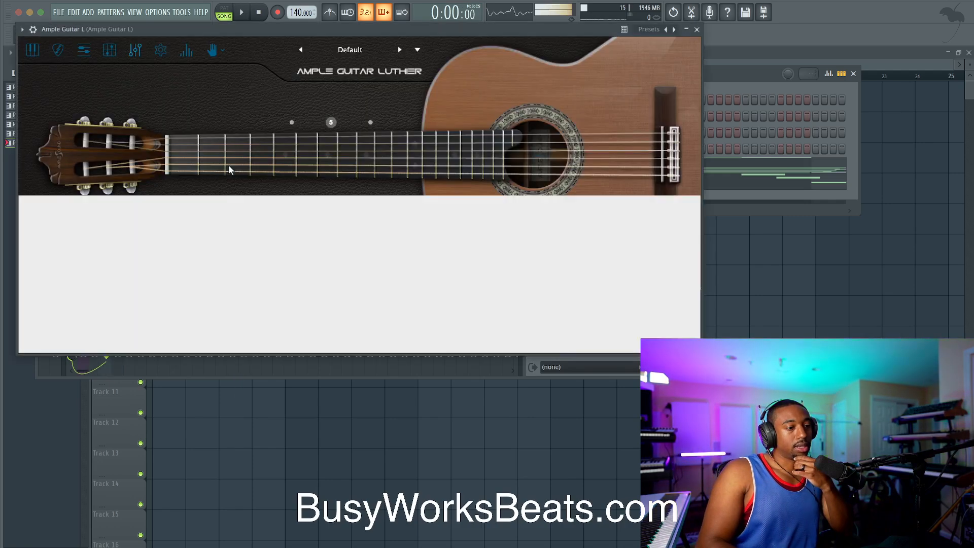
pyautogui.click(161, 50)
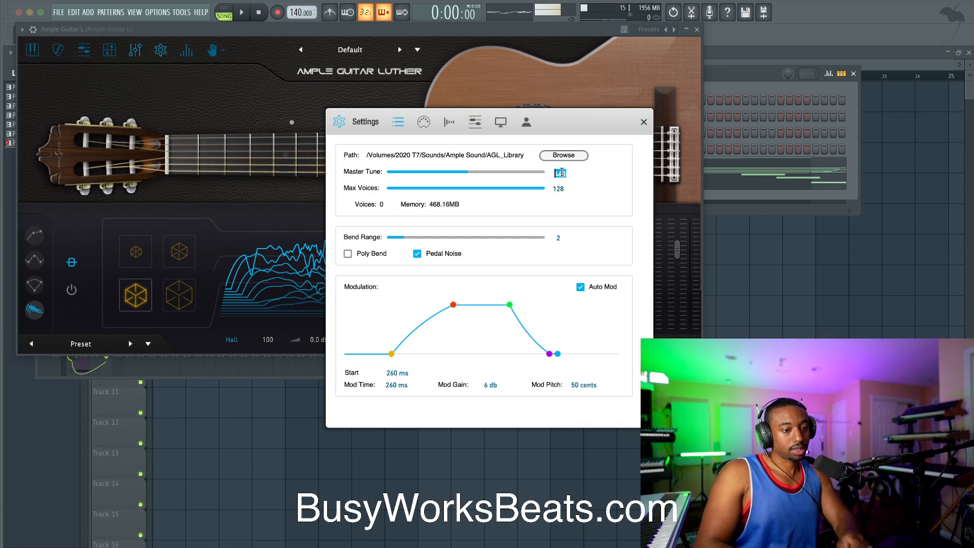
pyautogui.click(644, 122)
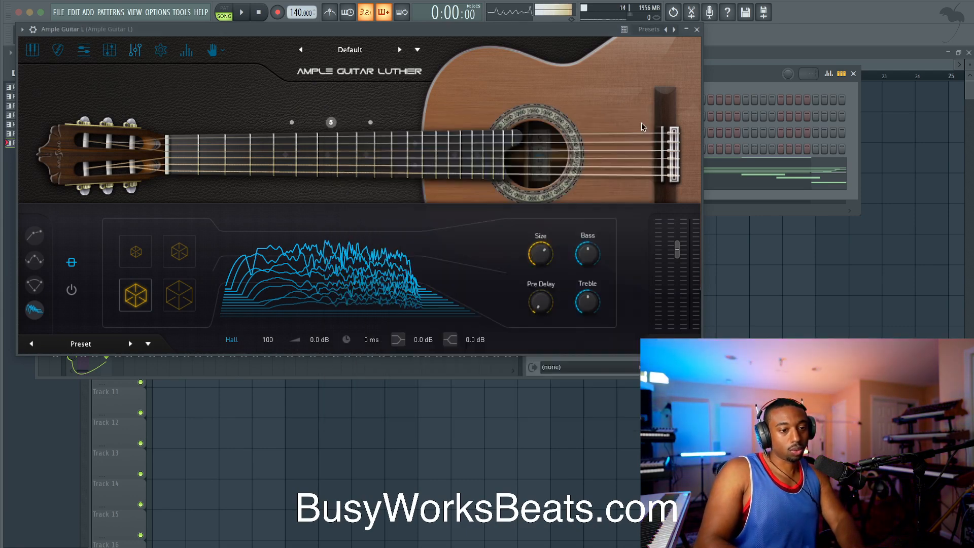
pyautogui.click(696, 30)
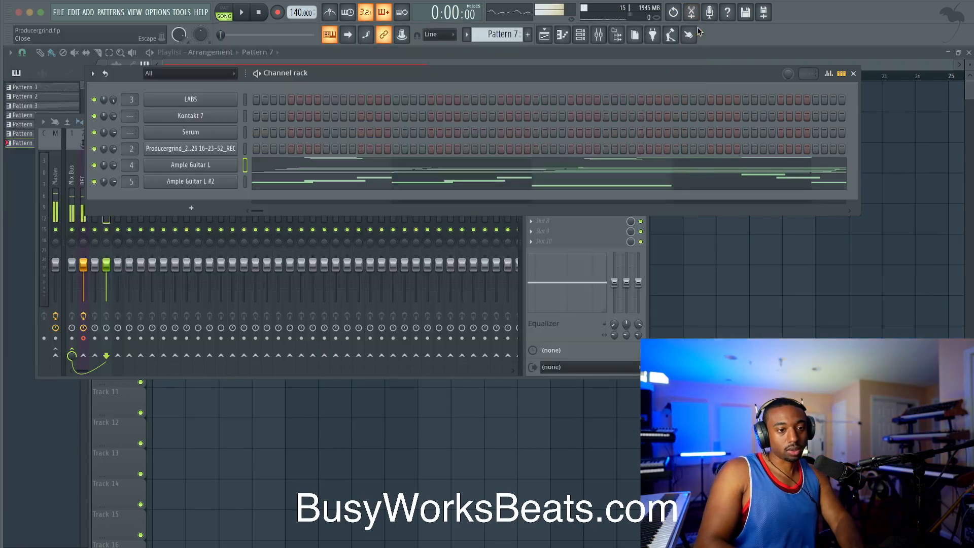
# Edit the Master Tune value in Ample Guitar L #2's settings and close the instrument.
pyautogui.click(232, 184)
pyautogui.click(175, 64)
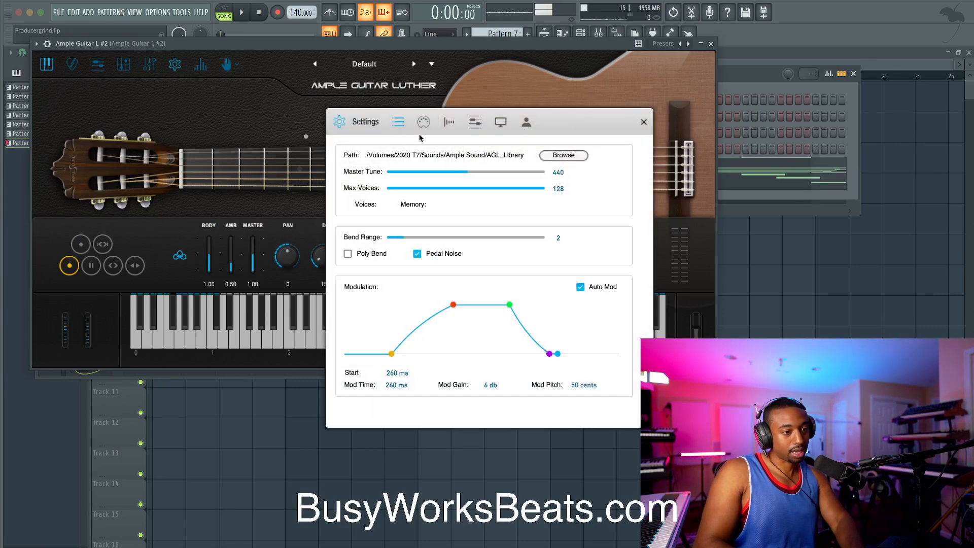
pyautogui.click(559, 172)
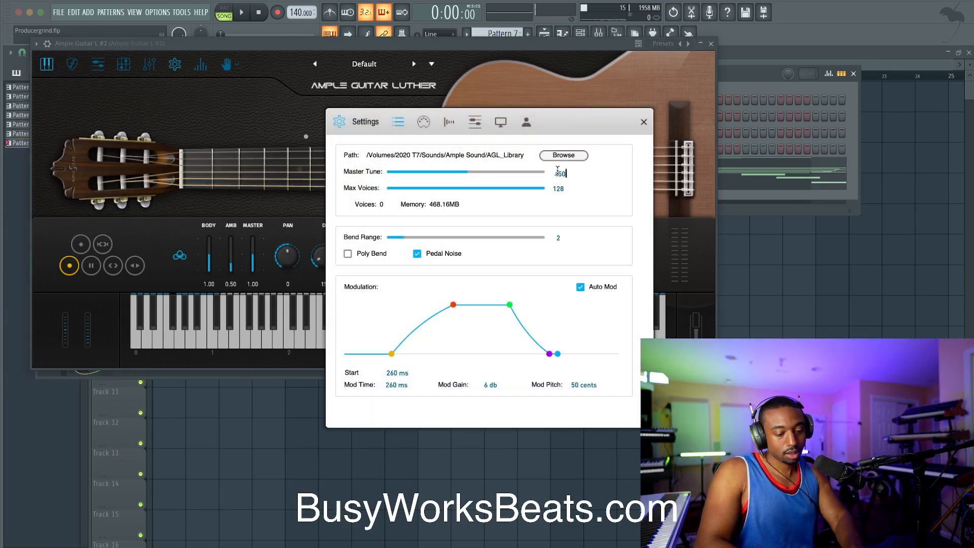
pyautogui.click(643, 123)
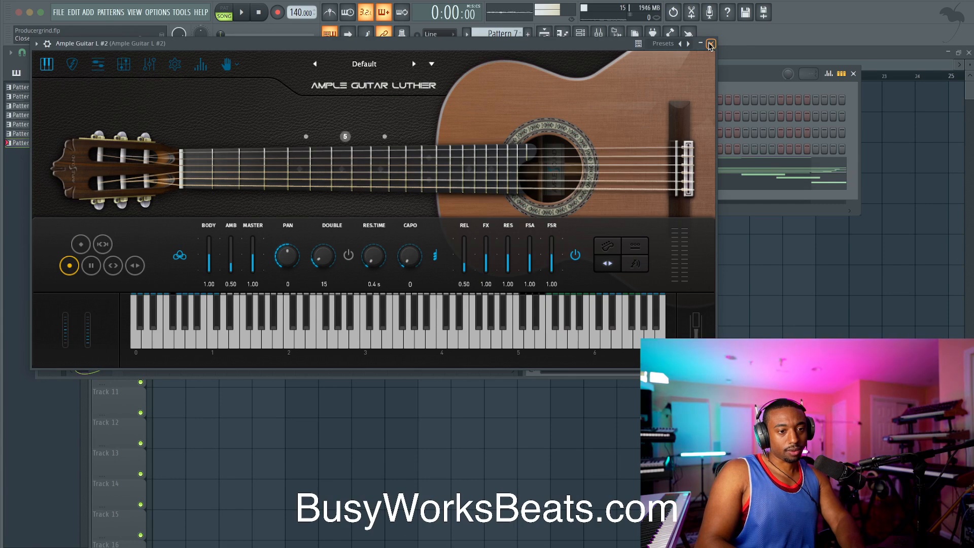
pyautogui.click(711, 44)
# Play the arrangement from the start to check the guitars' tuning, clearing the workspace down to the playlist.
pyautogui.press('space')
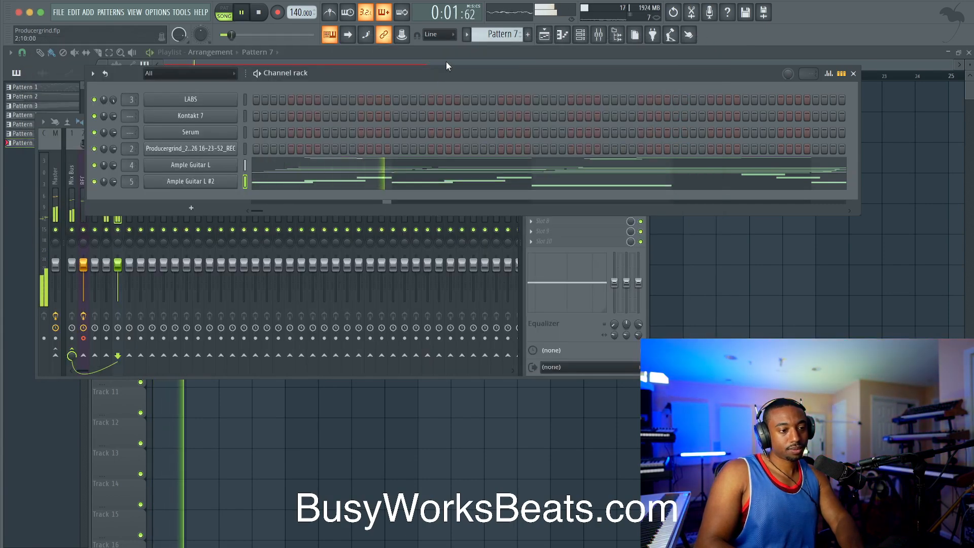
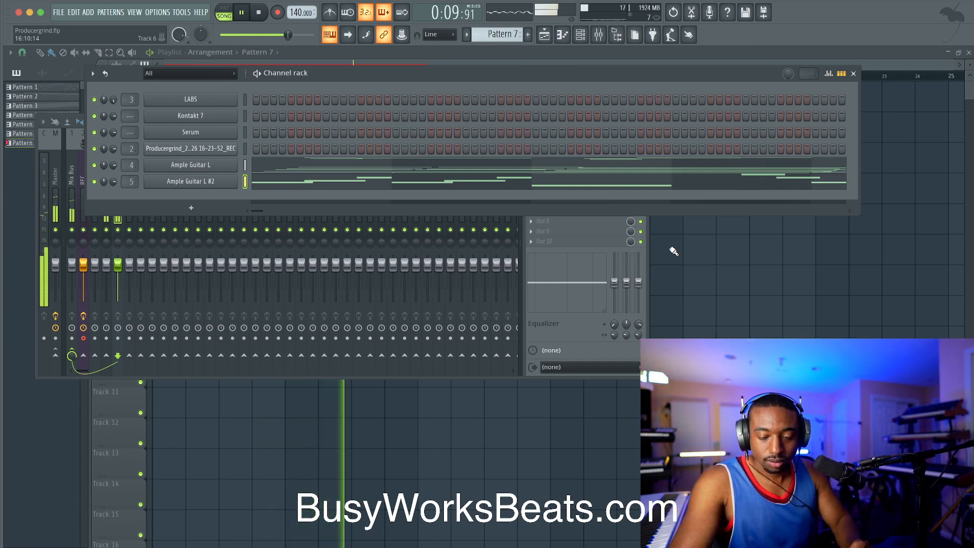
pyautogui.press('F12')
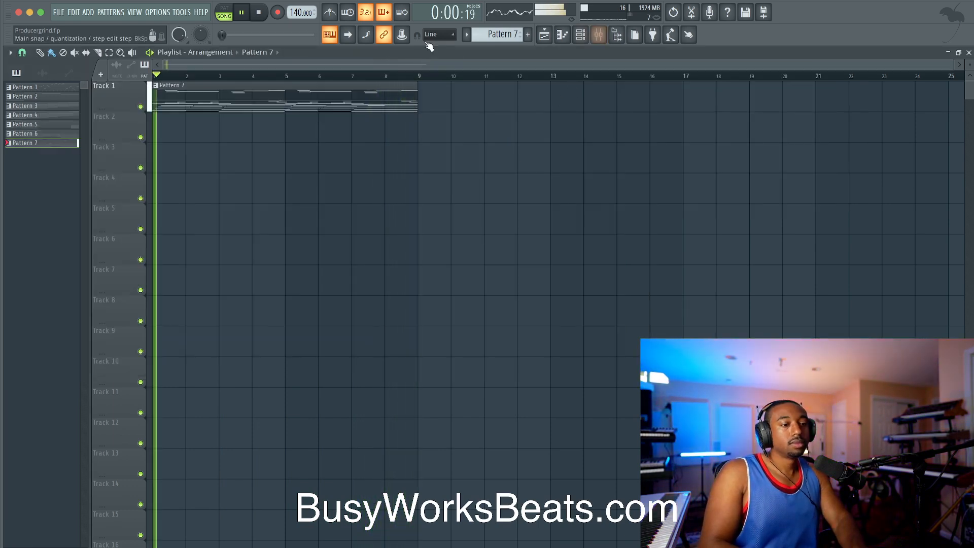
pyautogui.scroll(-1, 432, 107)
pyautogui.press('space')
# Add an Ample Bass P instrument channel to the channel rack and close its plugin window.
pyautogui.click(581, 34)
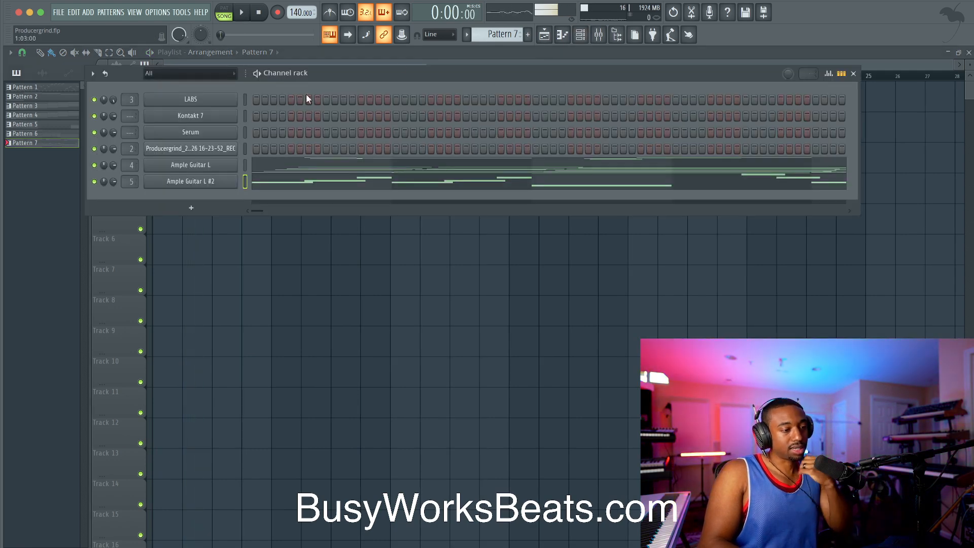
pyautogui.click(191, 209)
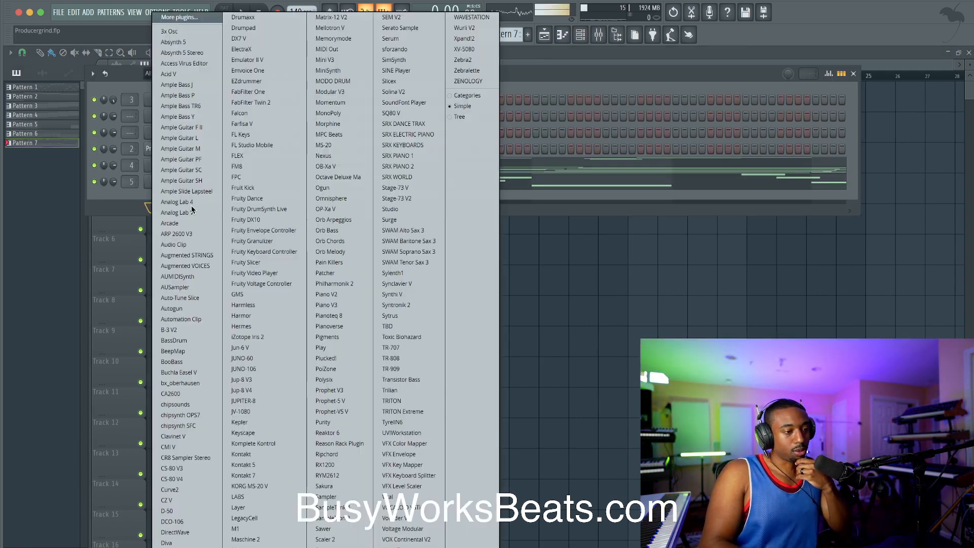
pyautogui.click(208, 100)
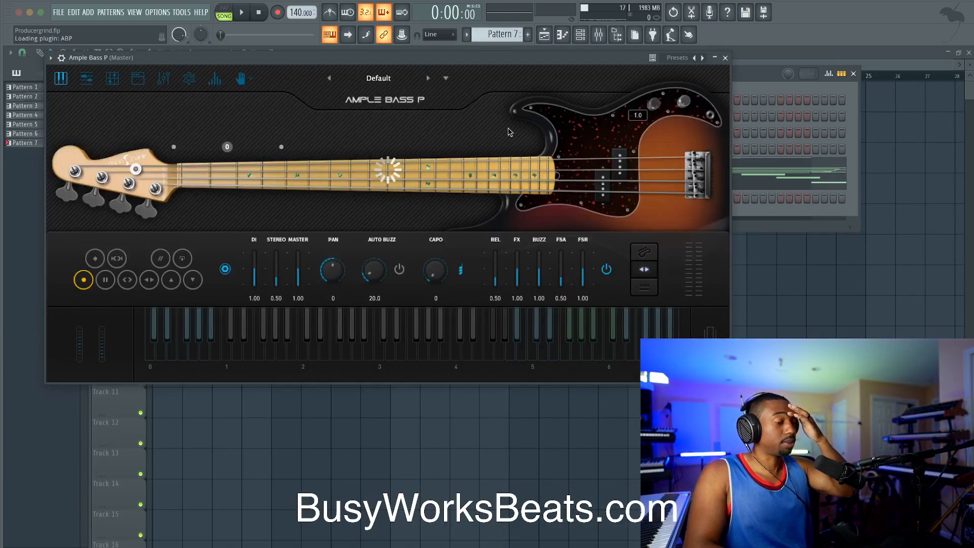
pyautogui.click(725, 58)
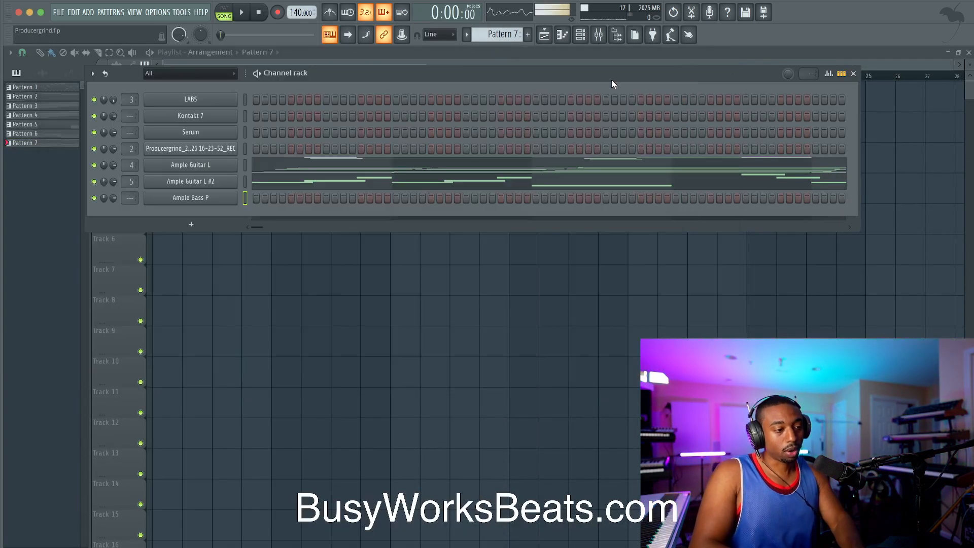
# Route the Ample Bass P channel to mixer track 6 and close the mixer.
pyautogui.hotkey('ctrl', 'l')
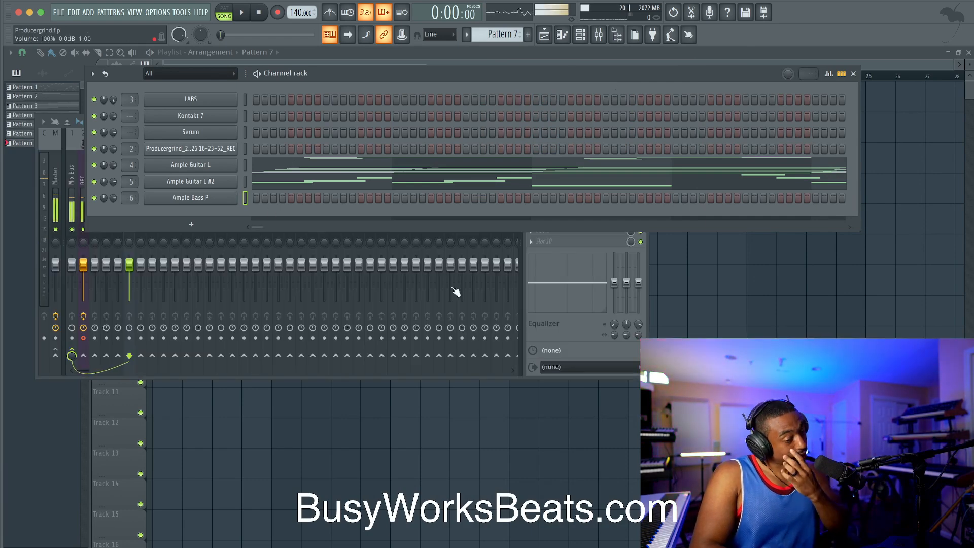
pyautogui.click(538, 294)
pyautogui.click(642, 122)
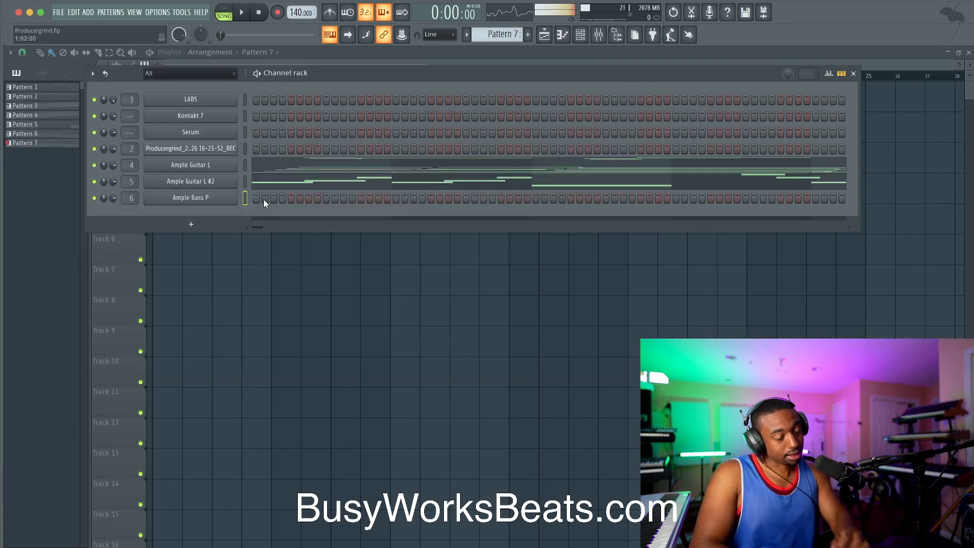
# Open Ample Bass P's piano roll and draw a three-beat C#4 at the start of bar 1.
pyautogui.rightClick(229, 202)
pyautogui.click(249, 196)
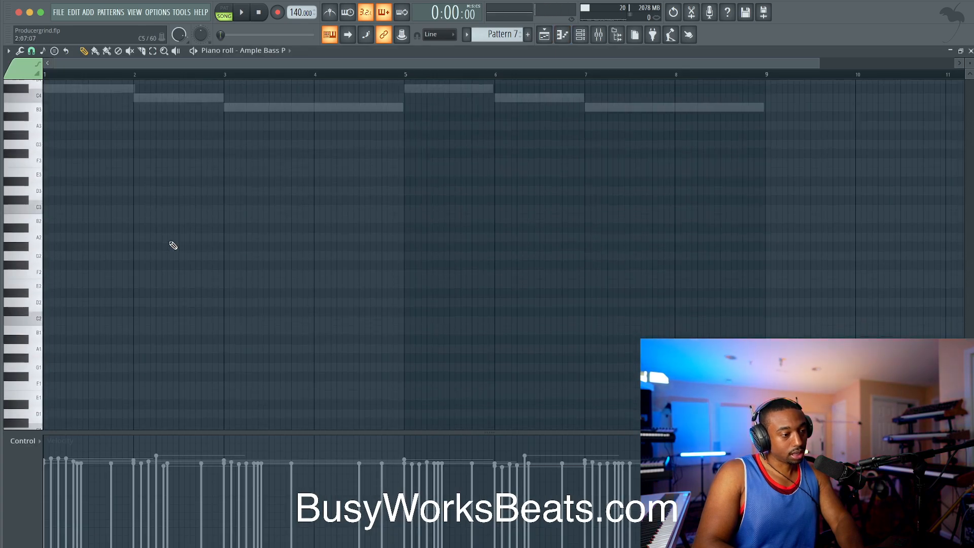
pyautogui.scroll(2, 68, 273)
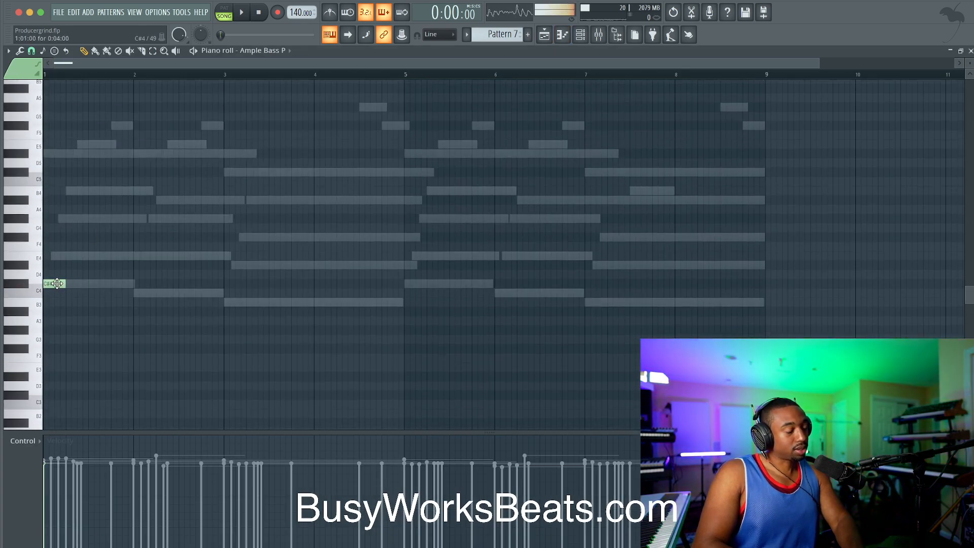
pyautogui.moveTo(128, 282); pyautogui.dragTo(134, 281)
pyautogui.press('space')
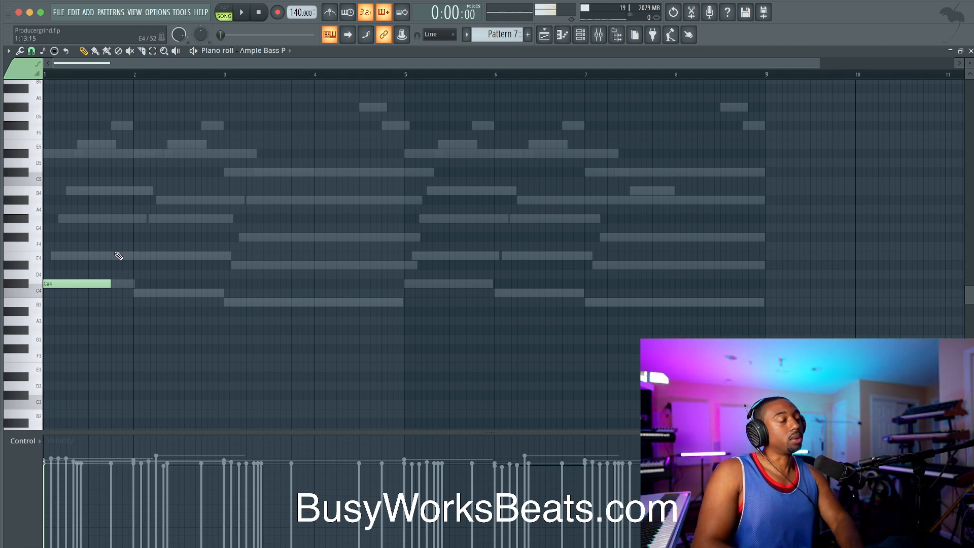
# Consult the Intervallic Resolution chart, add an F#4 on the last beat of bar 1, and play the bass line.
pyautogui.press('super+Tab')
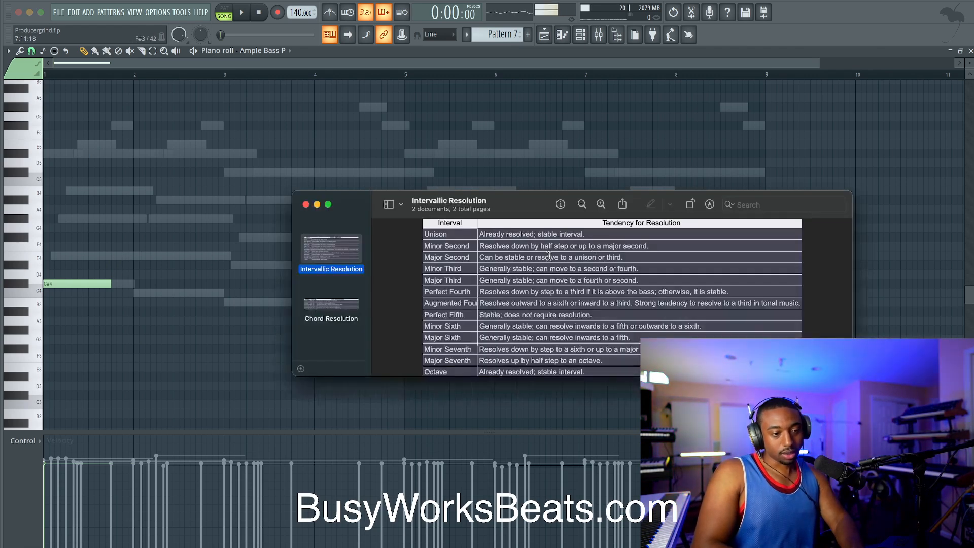
pyautogui.press('super+Tab')
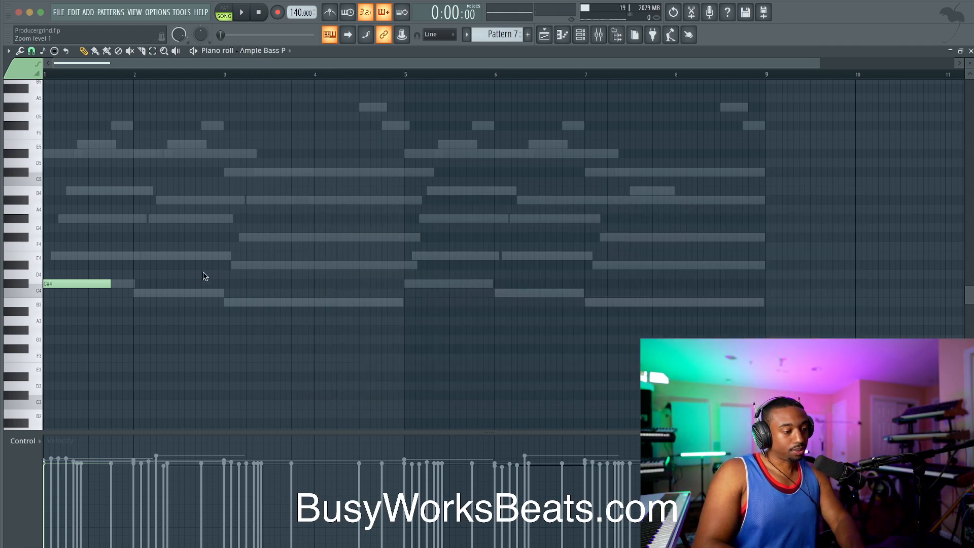
pyautogui.click(113, 239)
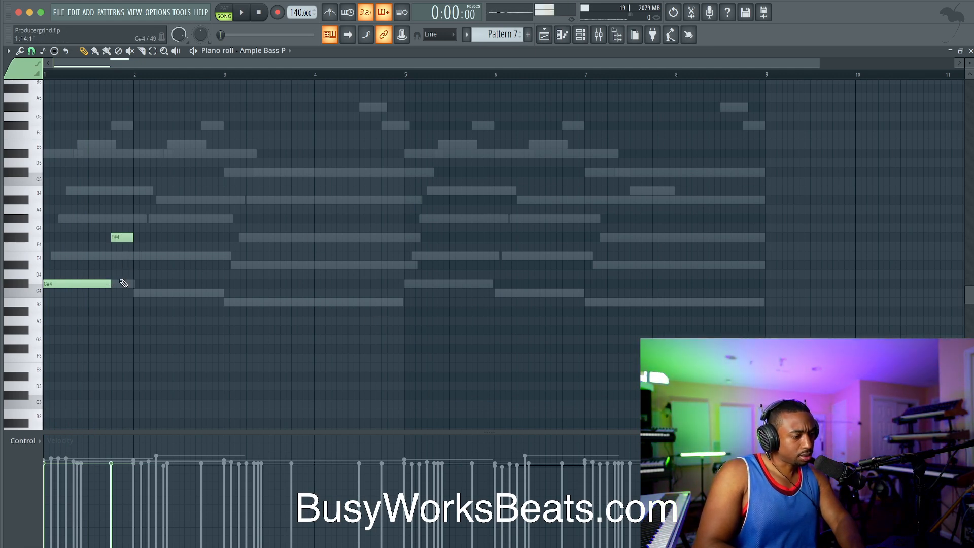
pyautogui.click(121, 238)
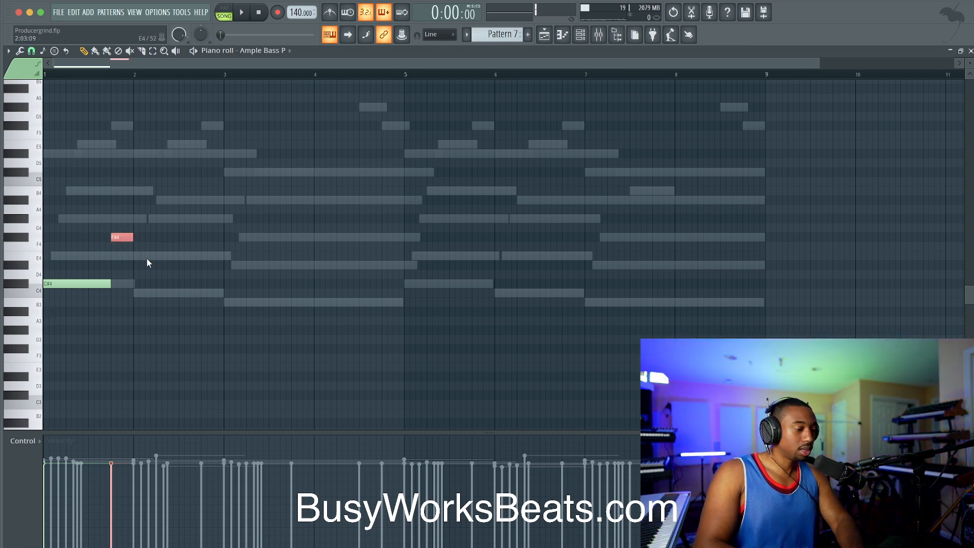
pyautogui.moveTo(146, 216); pyautogui.dragTo(73, 303)
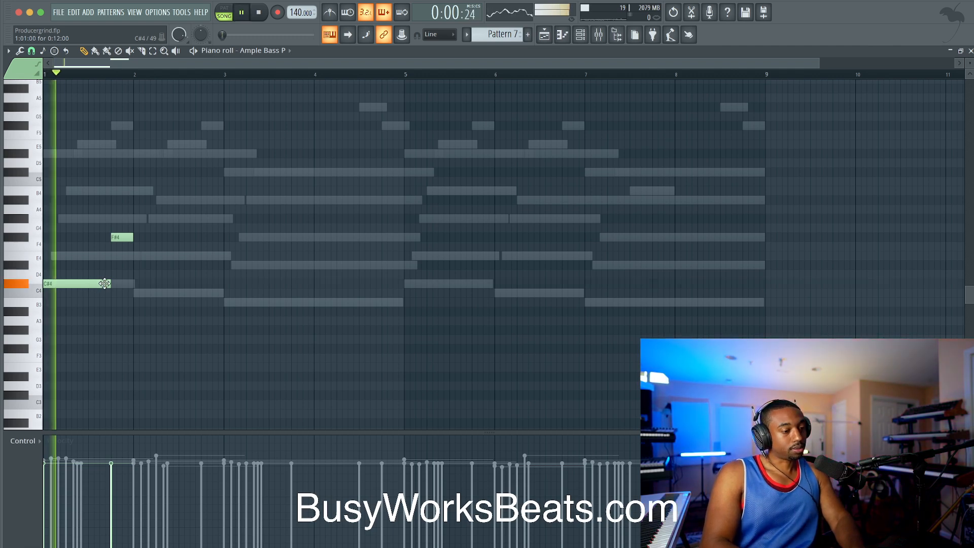
# Add a three-beat C4 at the start of bar 2 and copy the bar 1 F#4 to bar 2's last beat as a G4.
pyautogui.moveTo(102, 284); pyautogui.dragTo(175, 286)
pyautogui.press('space')
pyautogui.press('space')
pyautogui.click(120, 239)
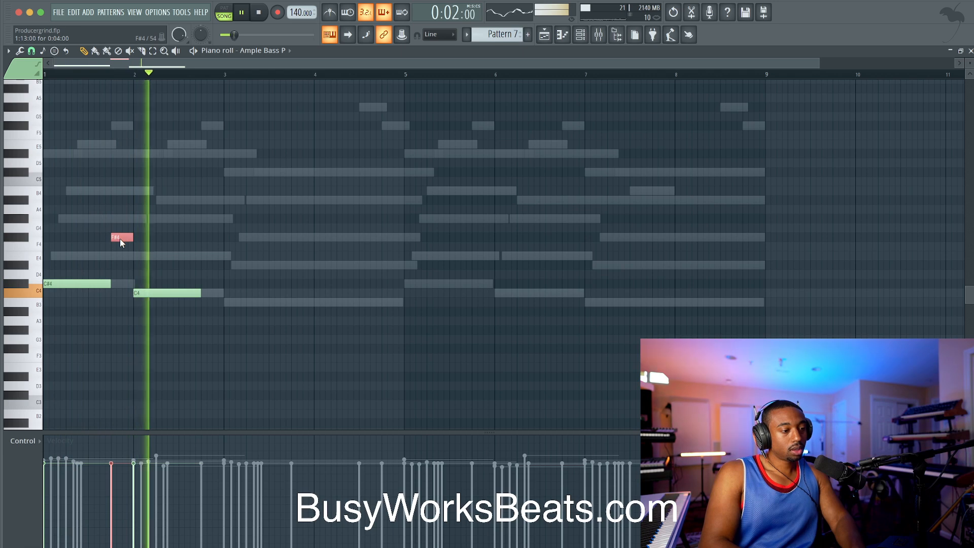
pyautogui.moveTo(120, 239); pyautogui.dragTo(199, 239)
pyautogui.press('space')
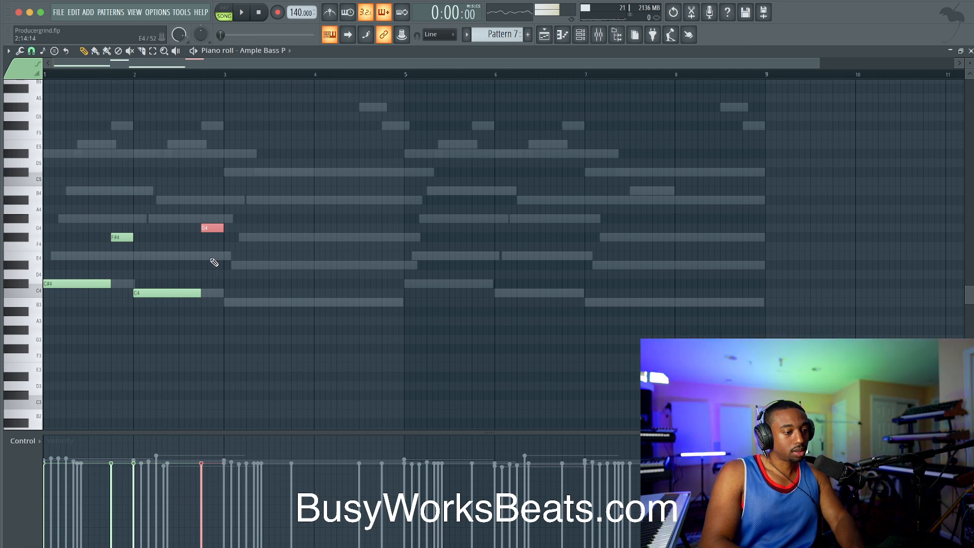
# Play the bass line and lower the note on bar 2's last beat to F4.
pyautogui.press('space')
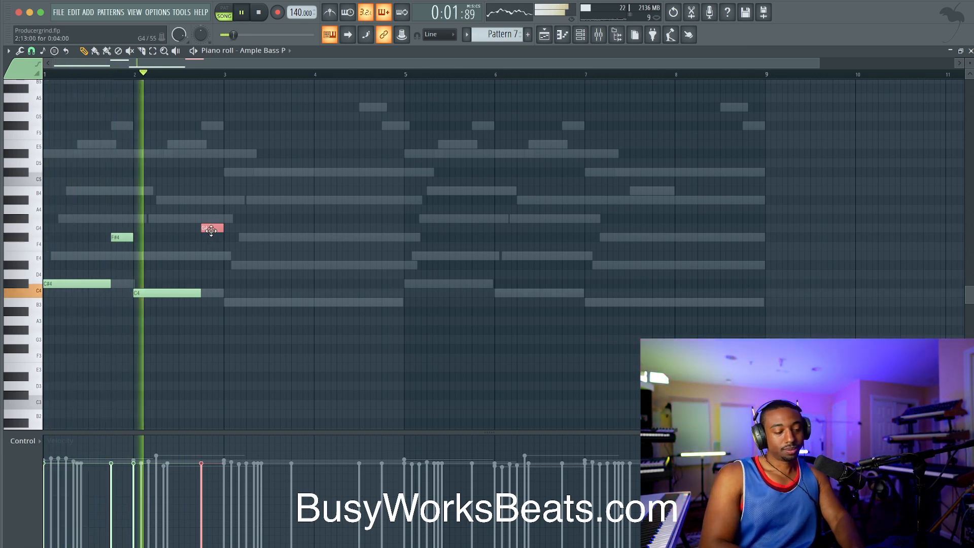
pyautogui.press('space')
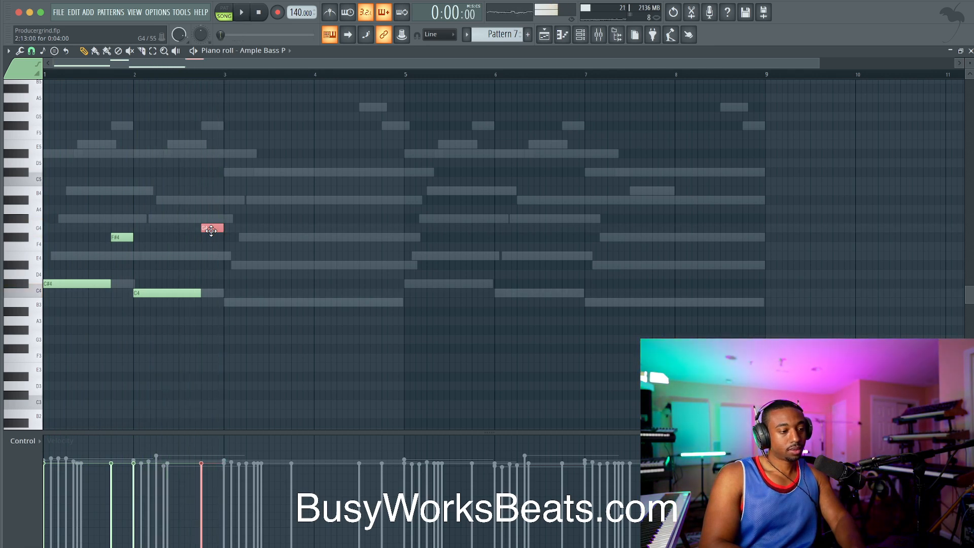
pyautogui.press('space')
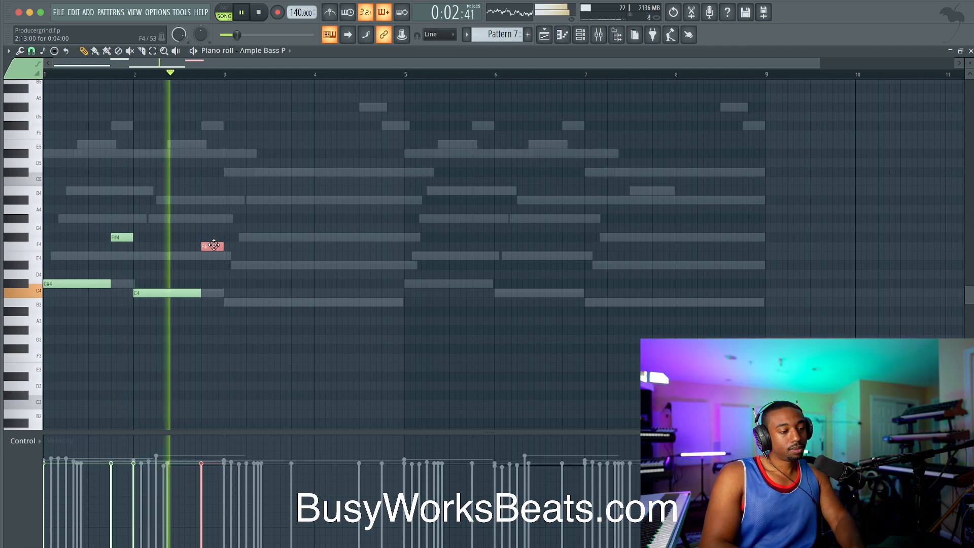
pyautogui.press('space')
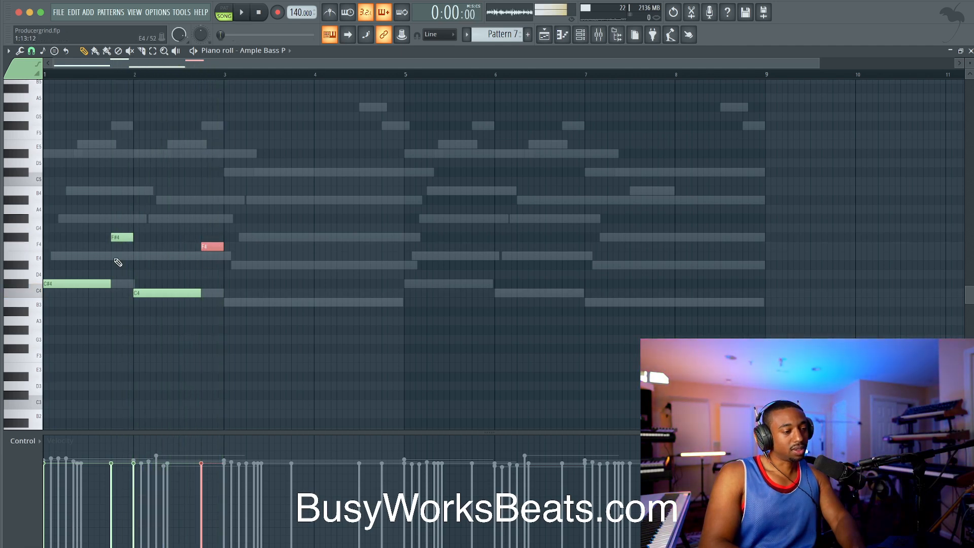
pyautogui.click(31, 441)
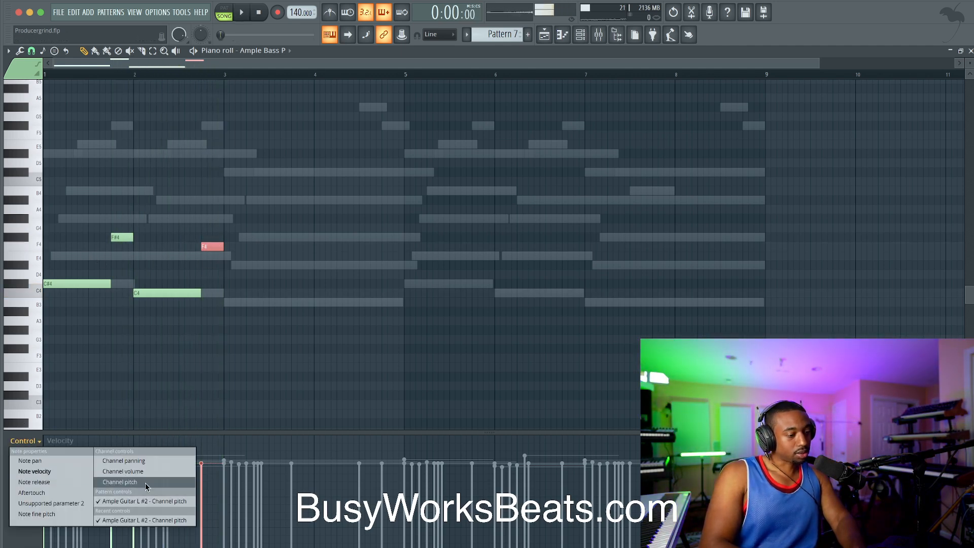
pyautogui.click(138, 482)
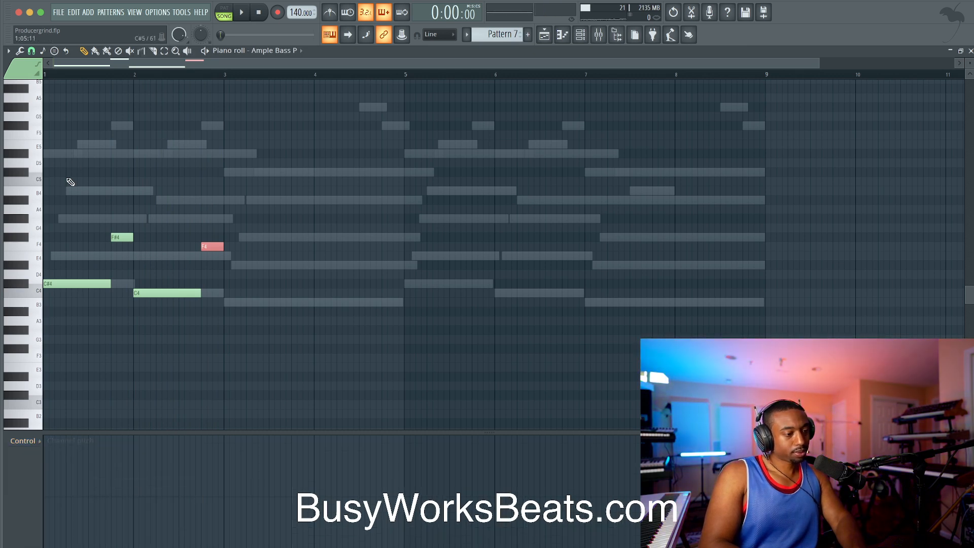
pyautogui.click(31, 441)
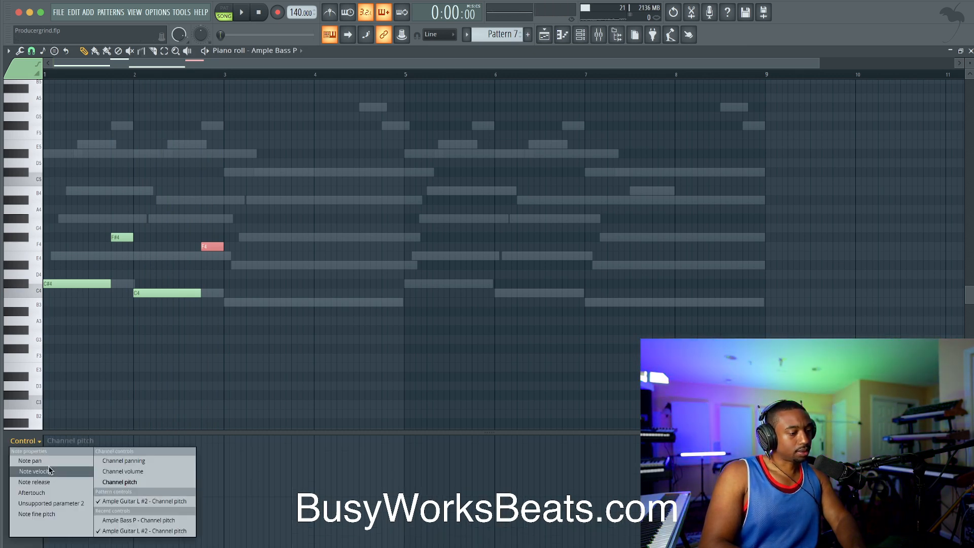
pyautogui.click(47, 472)
# Play the bass line and raise the note on bar 2's last beat to F#4.
pyautogui.press('space')
pyautogui.hotkey('ctrl', 'd')
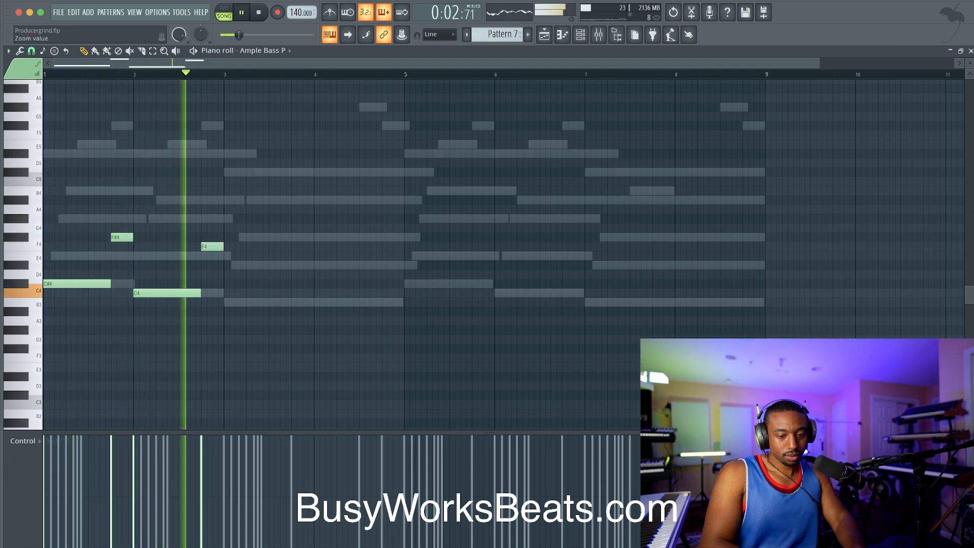
pyautogui.press('space')
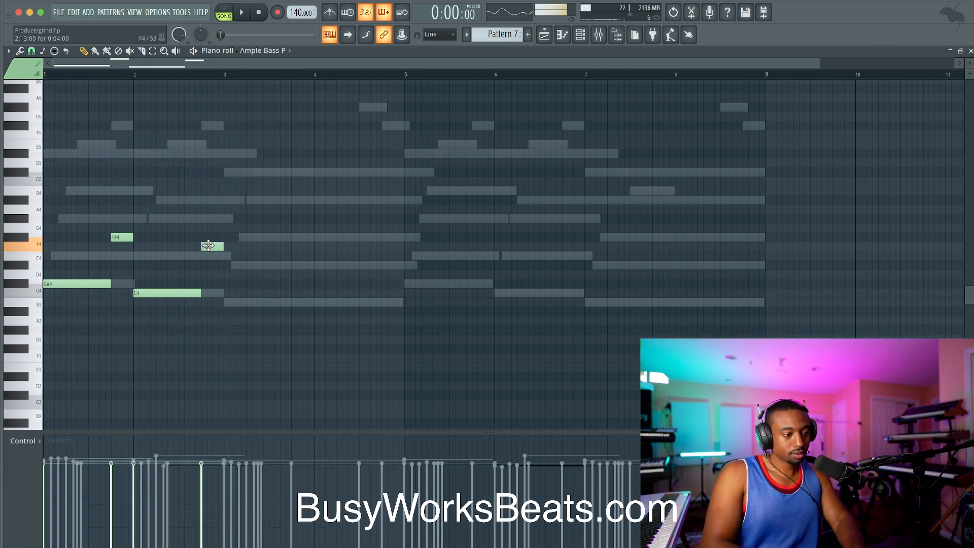
pyautogui.moveTo(209, 237); pyautogui.dragTo(209, 233)
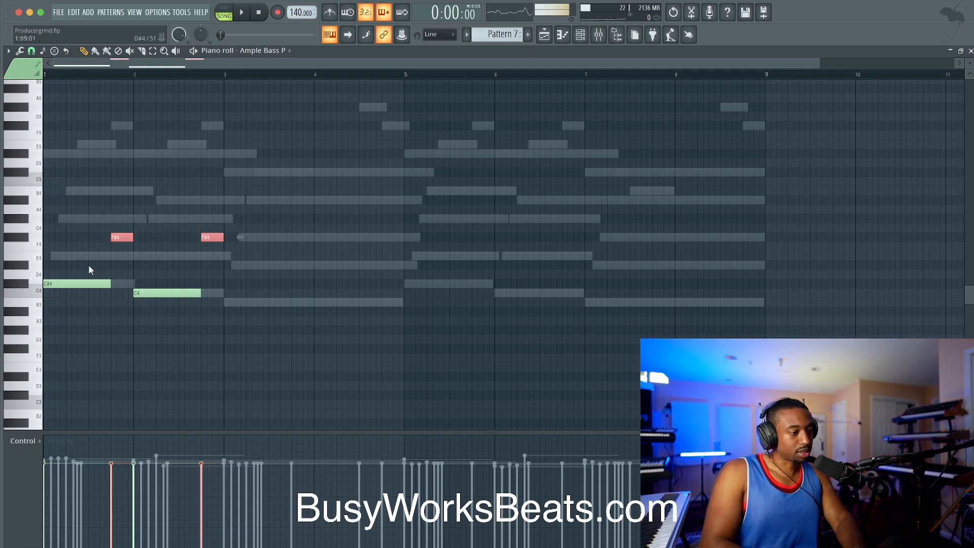
pyautogui.press('space')
pyautogui.press('space')
# Add a B3 at the start of bar 3, extend it to six beats, and play the line.
pyautogui.click(238, 302)
pyautogui.press('space')
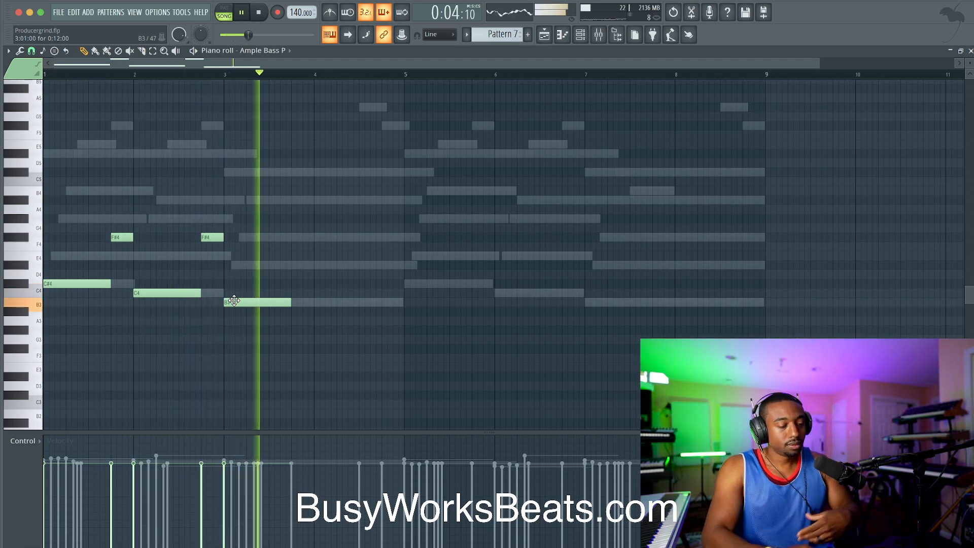
pyautogui.moveTo(291, 303); pyautogui.dragTo(359, 302)
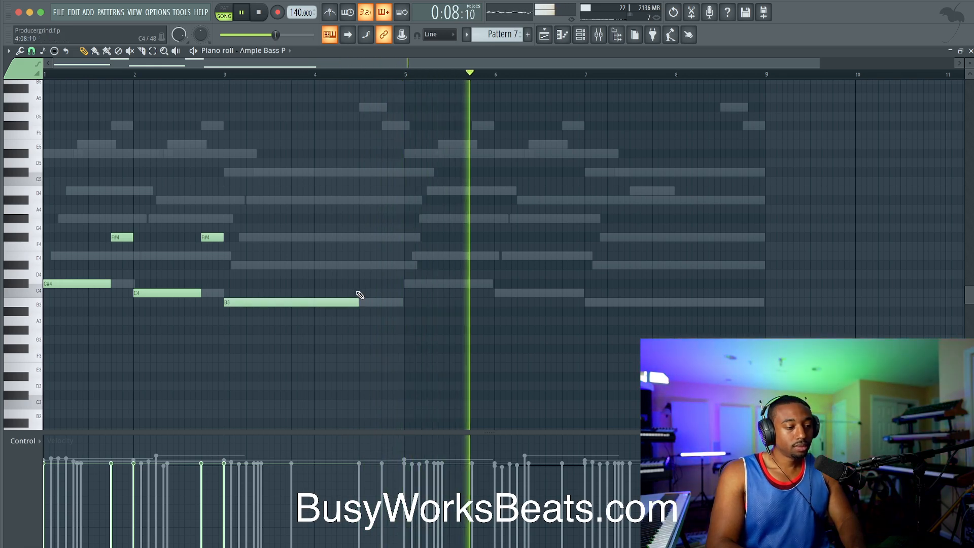
pyautogui.press('space')
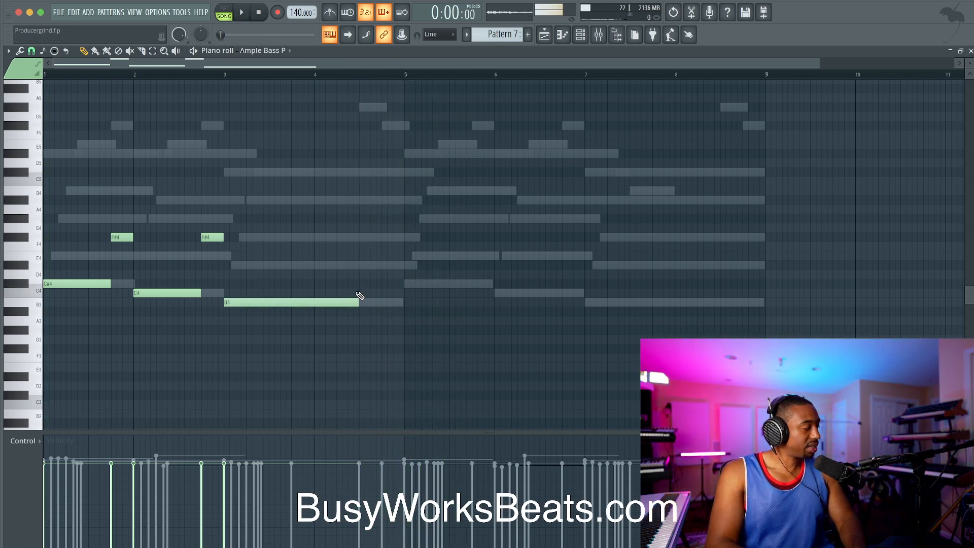
pyautogui.press('space')
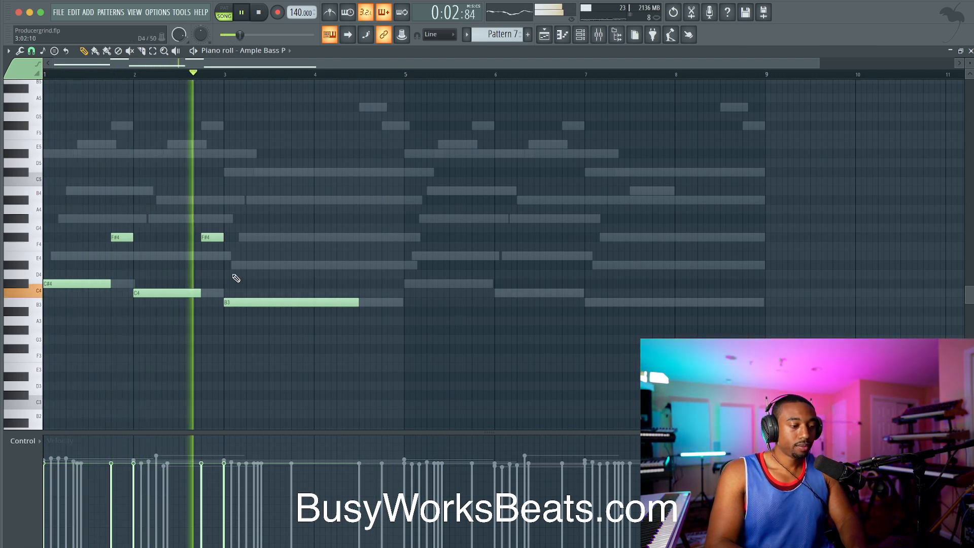
pyautogui.press('space')
# Try the bar 3 B3 one octave higher, restore it, and consult the Intervallic Resolution chart.
pyautogui.moveTo(224, 223); pyautogui.dragTo(231, 304)
pyautogui.hotkey('ctrl', 'Up')
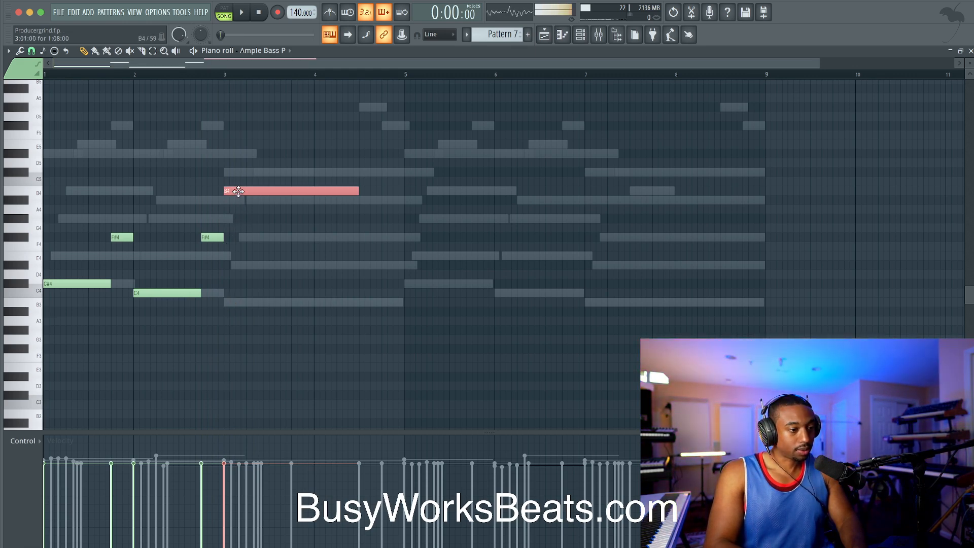
pyautogui.hotkey('ctrl', 'Down')
pyautogui.press('super+Tab')
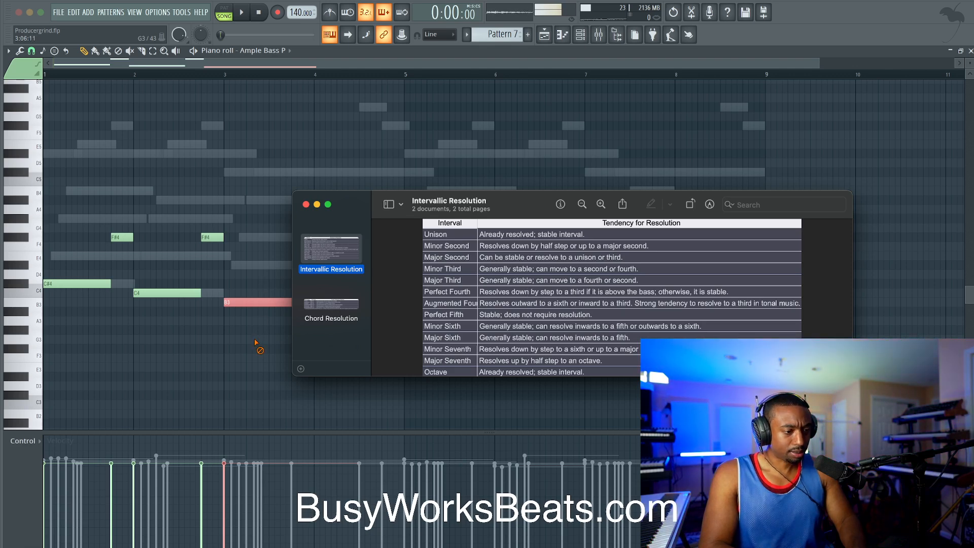
# Shorten the B3 at the start of bar 3 to two beats and play the bass line.
pyautogui.click(294, 303)
pyautogui.press('space')
pyautogui.moveTo(357, 303); pyautogui.dragTo(246, 302)
pyautogui.press('space')
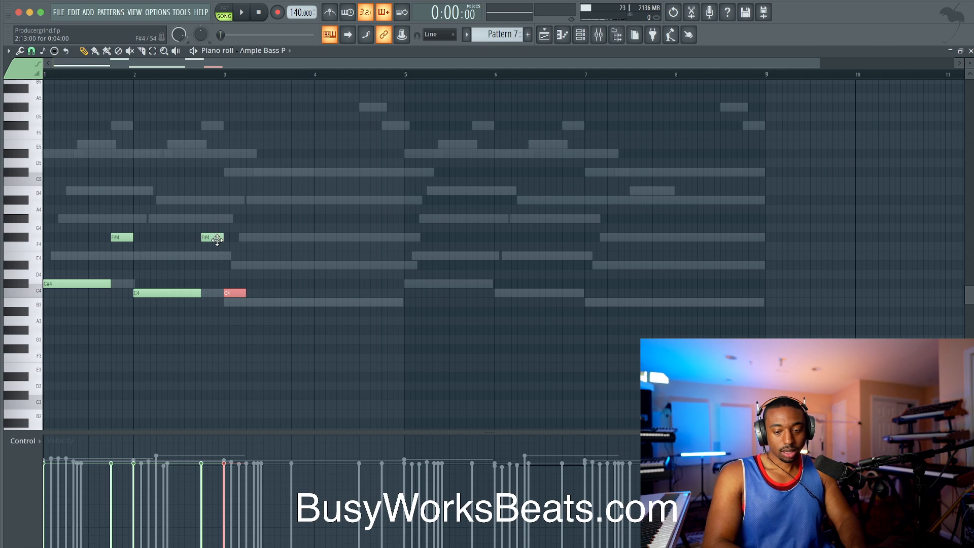
pyautogui.press('space')
pyautogui.moveTo(246, 302); pyautogui.dragTo(267, 302)
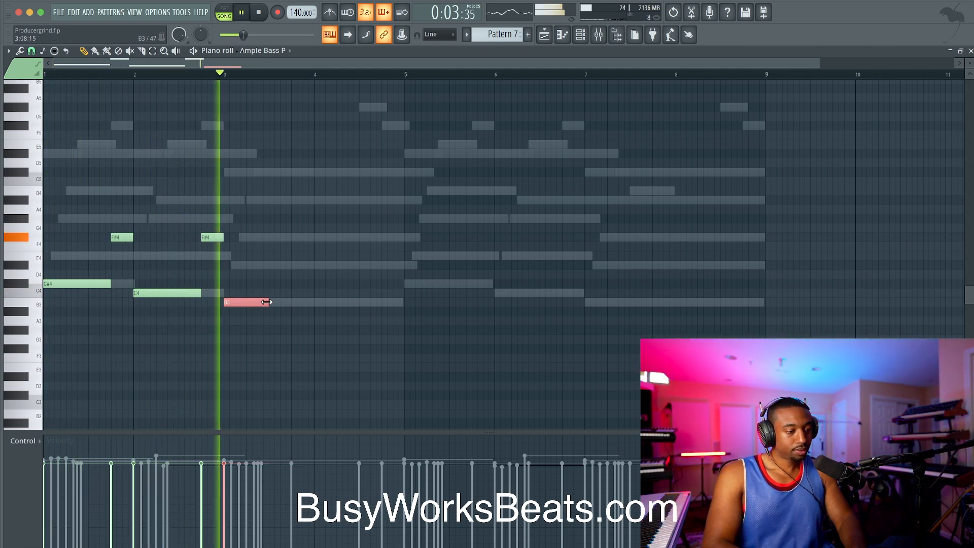
pyautogui.press('space')
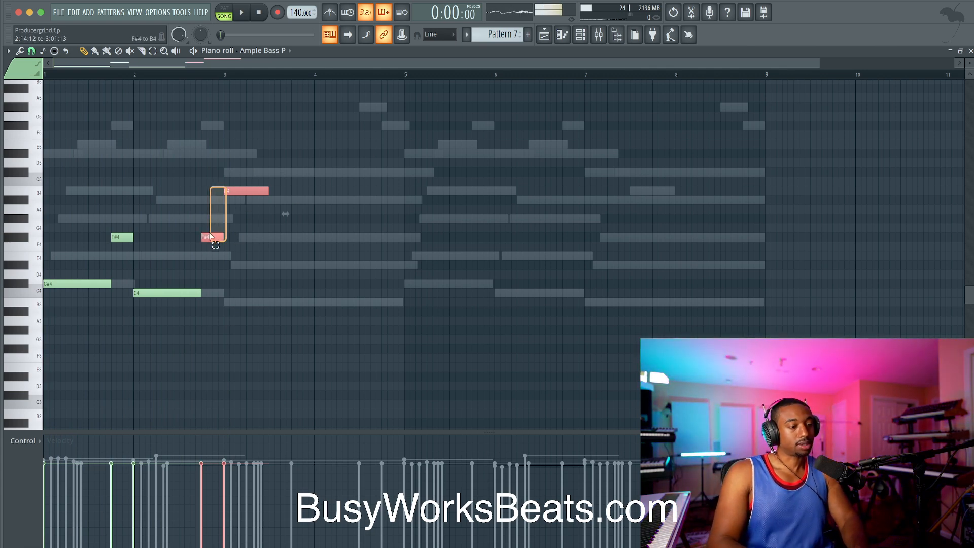
# Compare the bar 2 F#4 with the bar 3 note raised to B4, checking the interval in the Intervallic Resolution chart.
pyautogui.moveTo(211, 237); pyautogui.dragTo(214, 235)
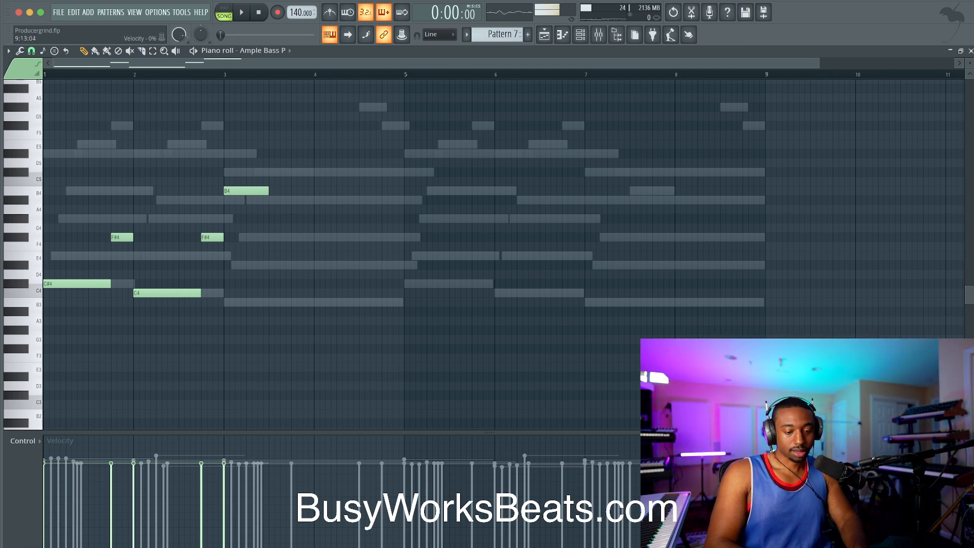
pyautogui.press('super+Tab')
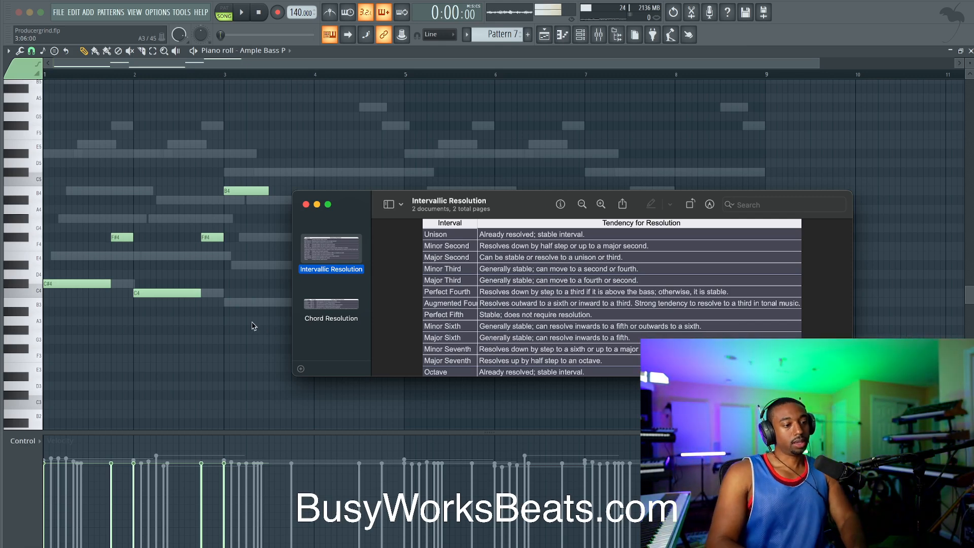
pyautogui.press('super+Tab')
pyautogui.press('space')
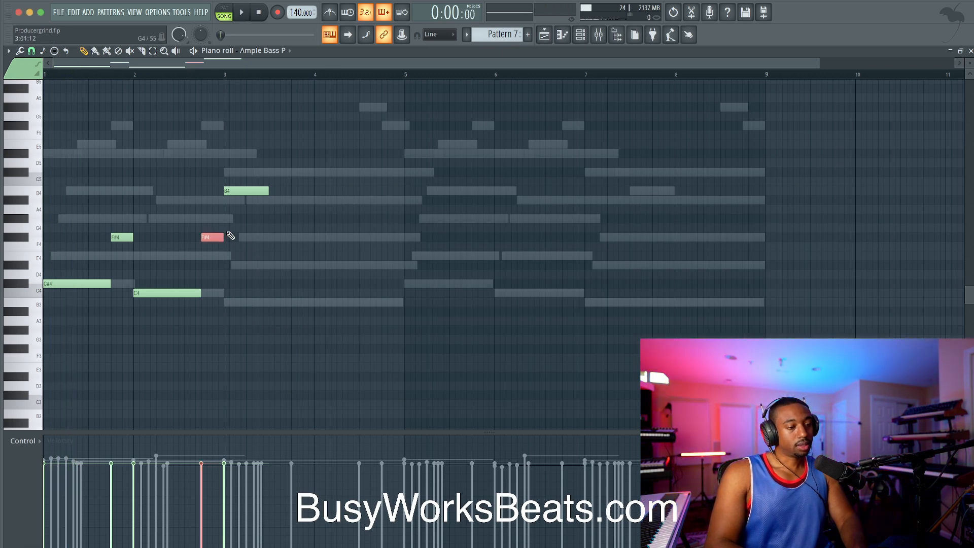
# Lower the bar 3 B4 one octave to B3, add a two-beat A3 directly after it, and play the line.
pyautogui.press('space')
pyautogui.click(271, 210)
pyautogui.moveTo(289, 220); pyautogui.dragTo(232, 172)
pyautogui.click(280, 213)
pyautogui.press('space')
pyautogui.hotkey('ctrl', 'Down')
pyautogui.hotkey('ctrl', 'd')
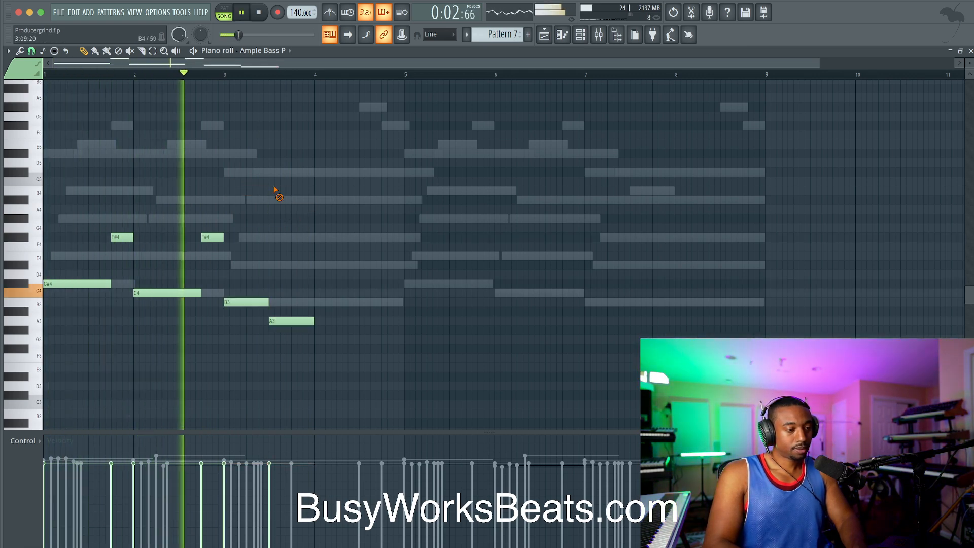
pyautogui.press('space')
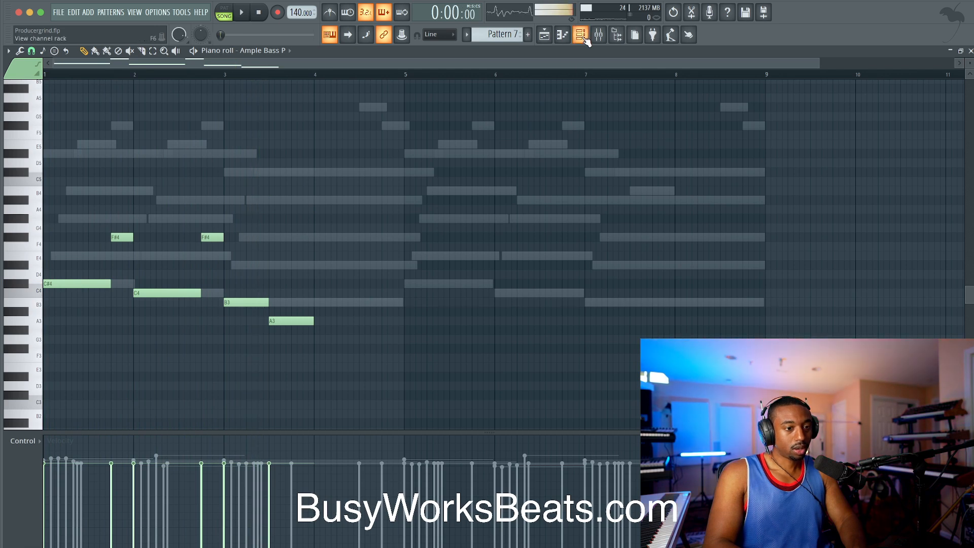
# Set the Ample Bass P plugin's Master Tune to 450 and close its windows.
pyautogui.press('F6')
pyautogui.click(185, 199)
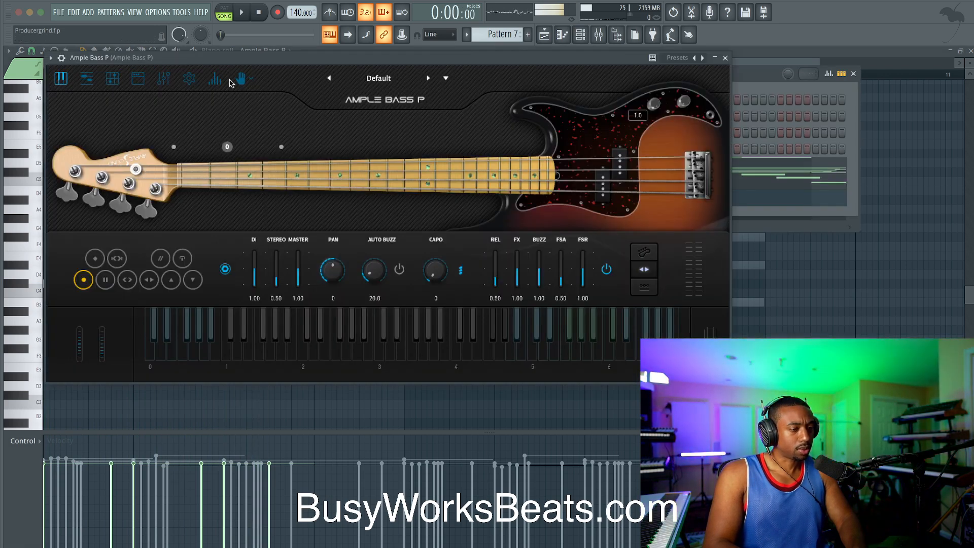
pyautogui.click(190, 79)
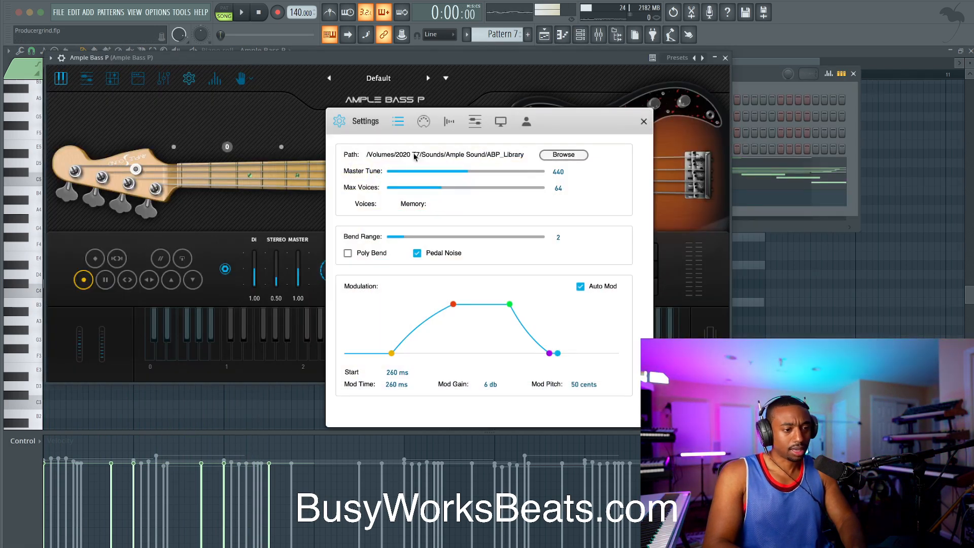
pyautogui.doubleClick(557, 171)
pyautogui.write('450')
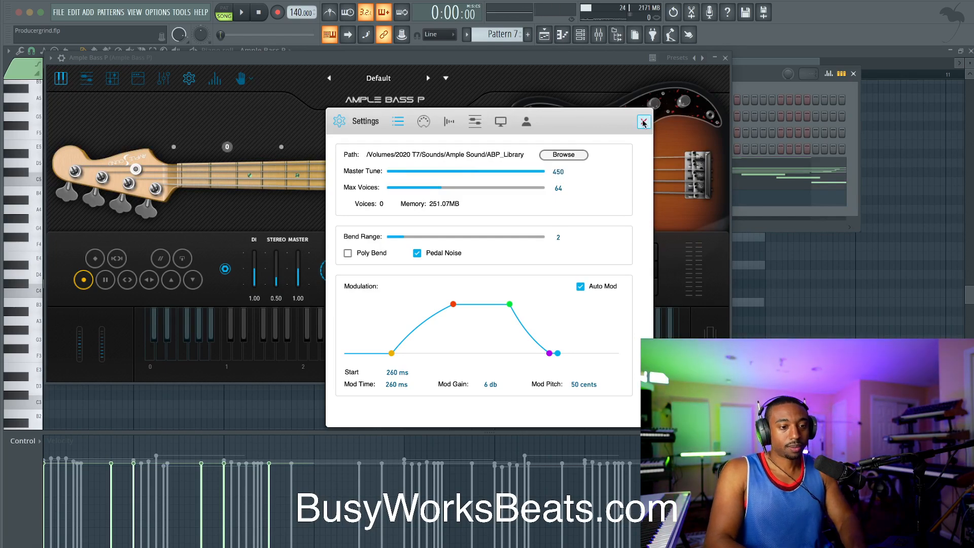
pyautogui.click(644, 123)
pyautogui.press('Escape')
pyautogui.press('Escape')
# Move the A3 down to G3, extend it to the end of bar 4, and audition it in both octaves.
pyautogui.press('space')
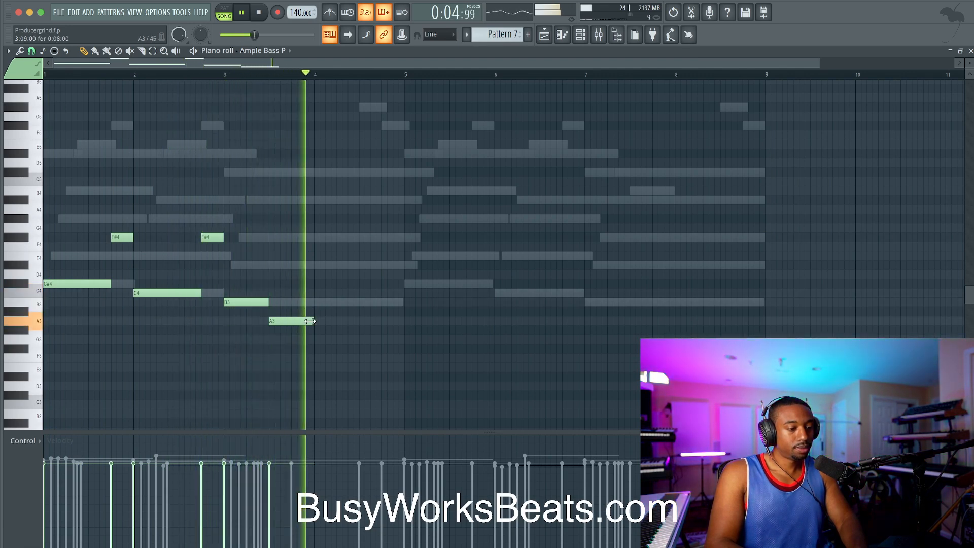
pyautogui.moveTo(299, 321); pyautogui.dragTo(401, 338)
pyautogui.press('space')
pyautogui.keyDown('ctrl'); pyautogui.click(398, 337); pyautogui.keyUp('ctrl')
pyautogui.hotkey('ctrl', 'Up')
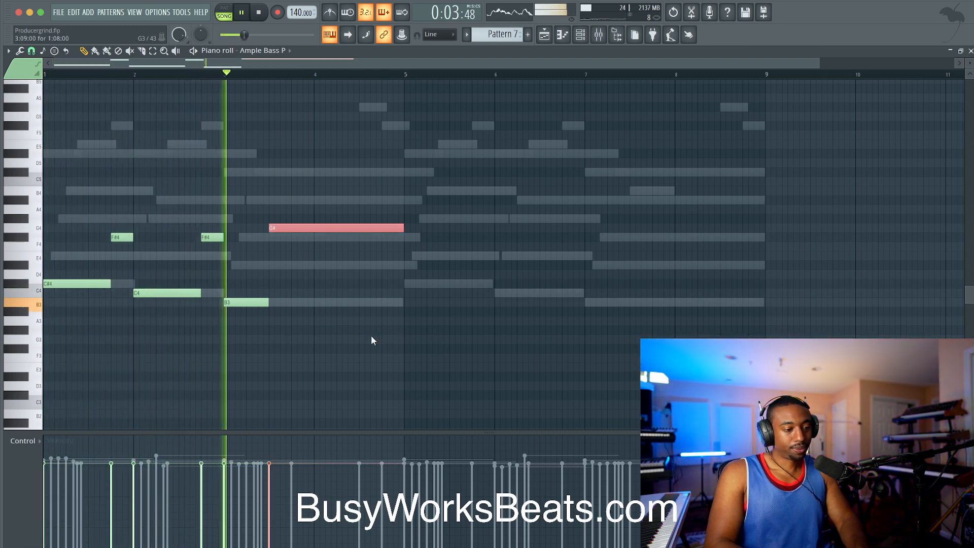
pyautogui.hotkey('ctrl', 'Down')
pyautogui.press('space')
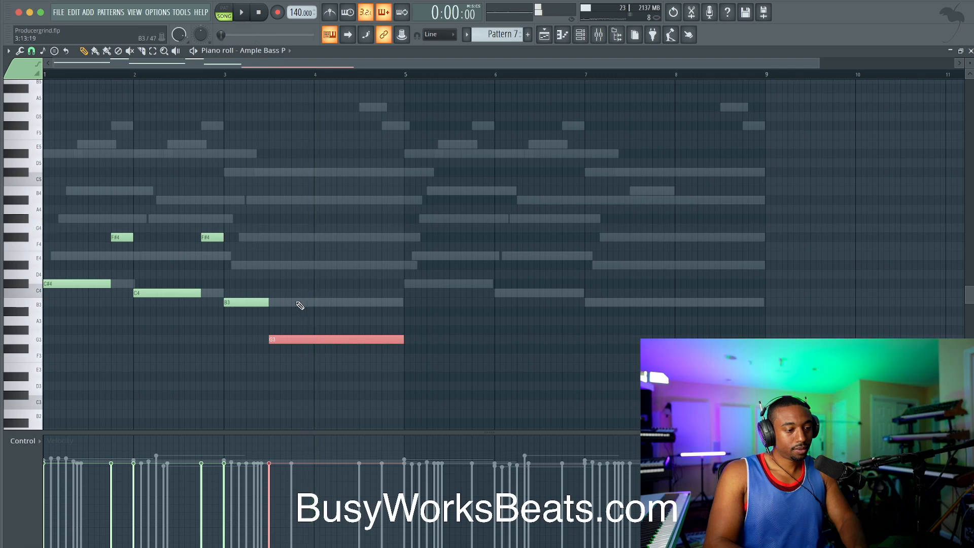
# Raise the whole bass line one octave and play it.
pyautogui.moveTo(277, 333); pyautogui.dragTo(269, 327)
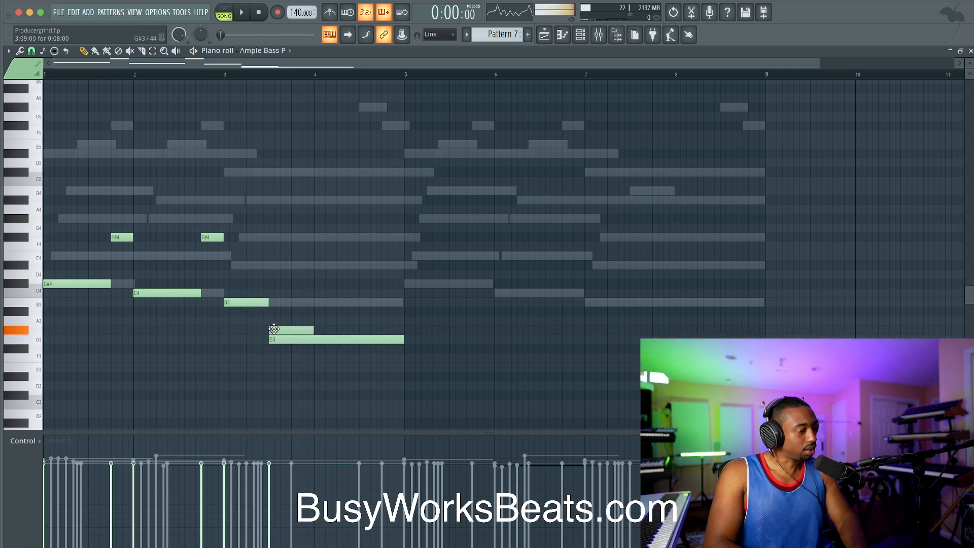
pyautogui.hotkey('ctrl', 'Up')
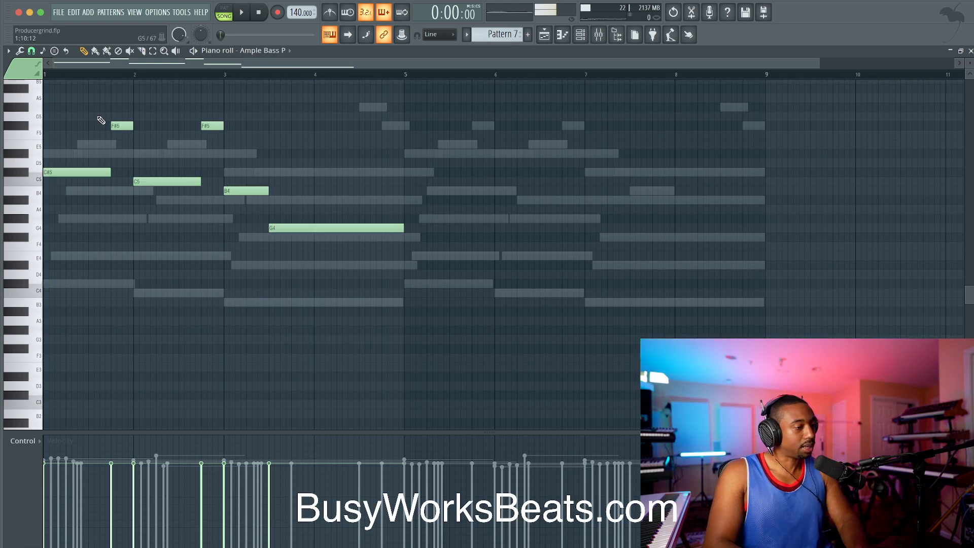
pyautogui.press('space')
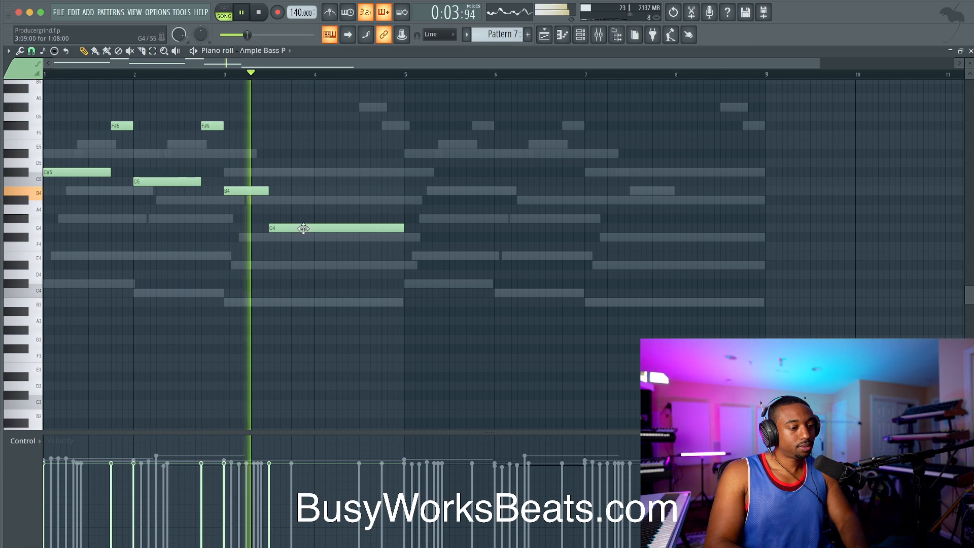
# Try raising the G4 in bar 3 to G#4 and shortening it to the end of bar 3, auditioning each change.
pyautogui.press('space')
pyautogui.moveTo(304, 229); pyautogui.dragTo(304, 219)
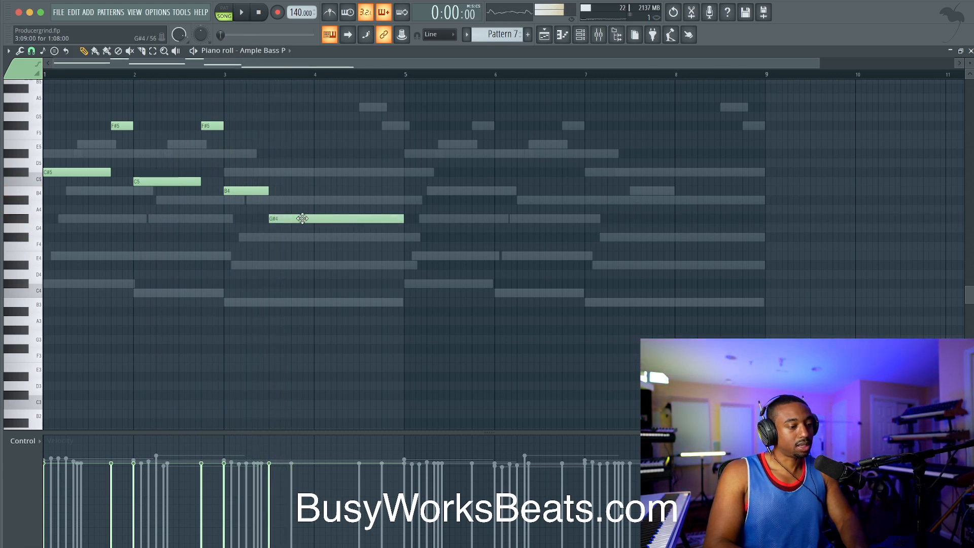
pyautogui.moveTo(255, 194); pyautogui.dragTo(255, 194)
pyautogui.press('space')
pyautogui.click(375, 270)
pyautogui.moveTo(398, 218); pyautogui.dragTo(313, 217)
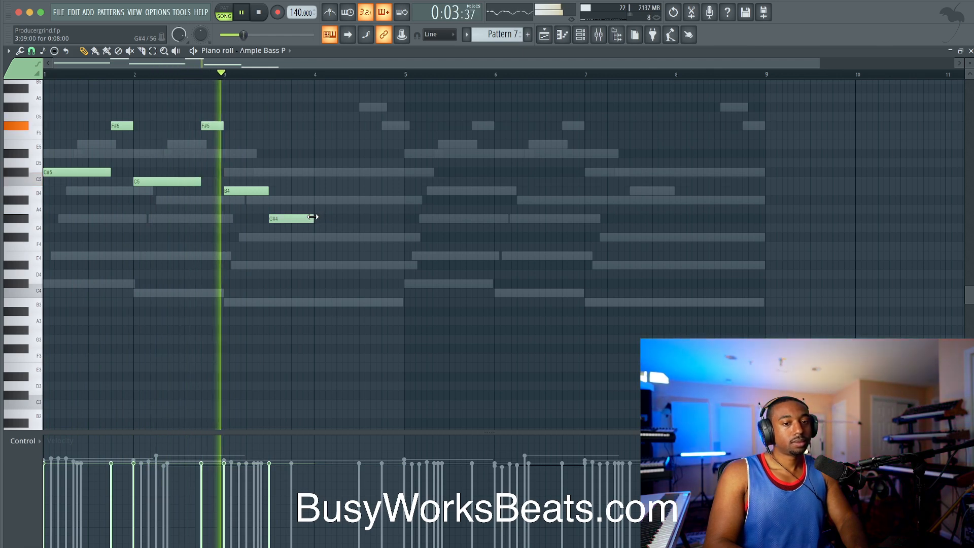
pyautogui.press('space')
# Delete the G#4 in bar 3 and lower the remaining bass line one octave while it plays.
pyautogui.rightClick(302, 218)
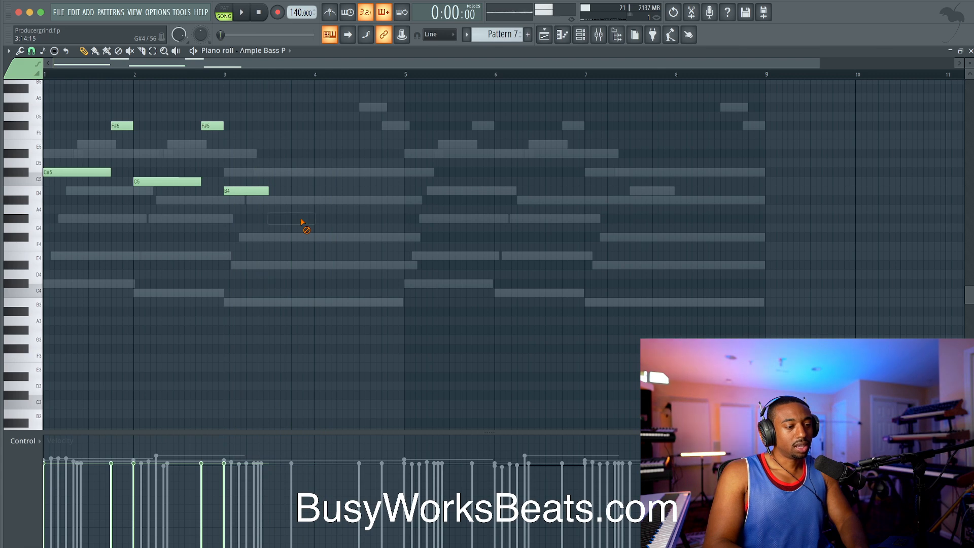
pyautogui.press('space')
pyautogui.hotkey('ctrl', 'Down')
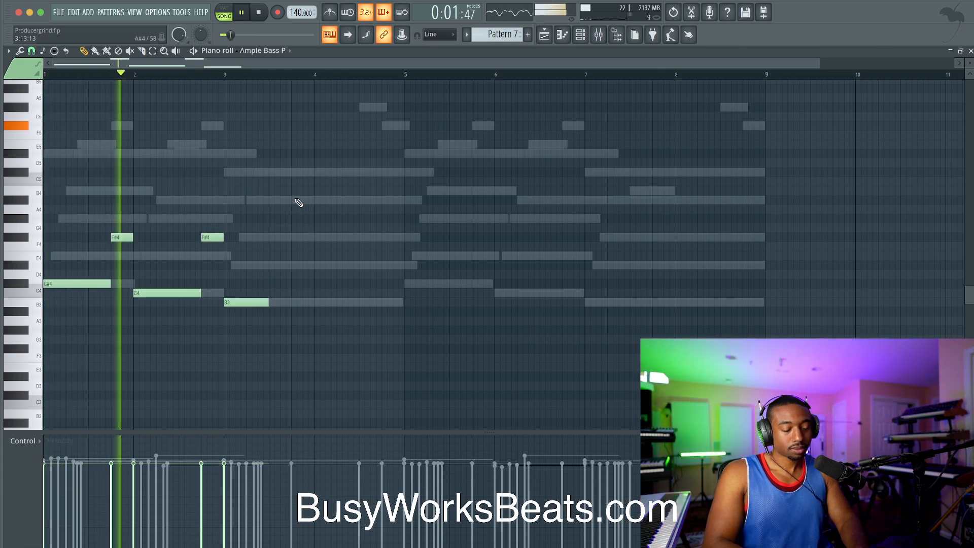
# Extend the B3 to the end of bar 4 and slice it into five notes at bar 3 beat 2, bar 4's start, mid-beat 2 and beat 4.
pyautogui.moveTo(269, 301); pyautogui.dragTo(405, 298)
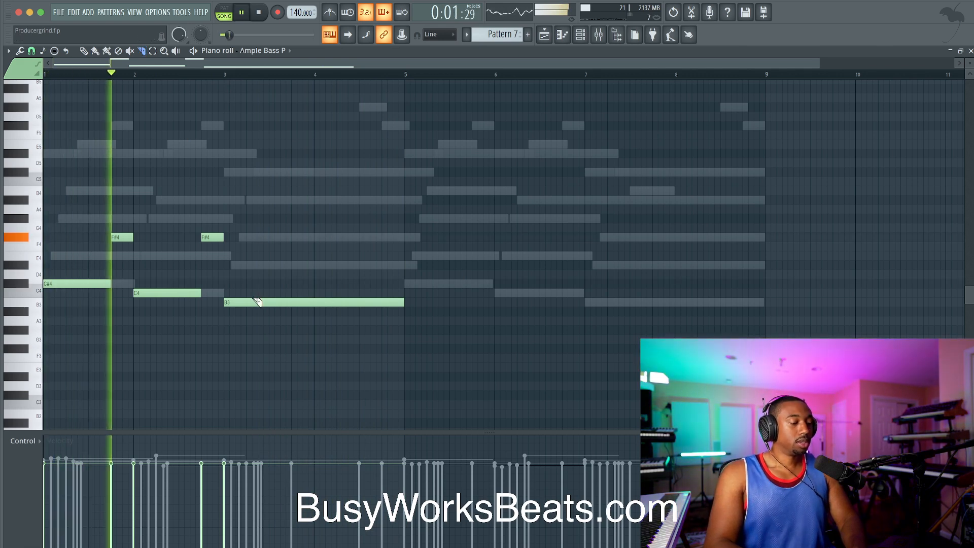
pyautogui.press('space')
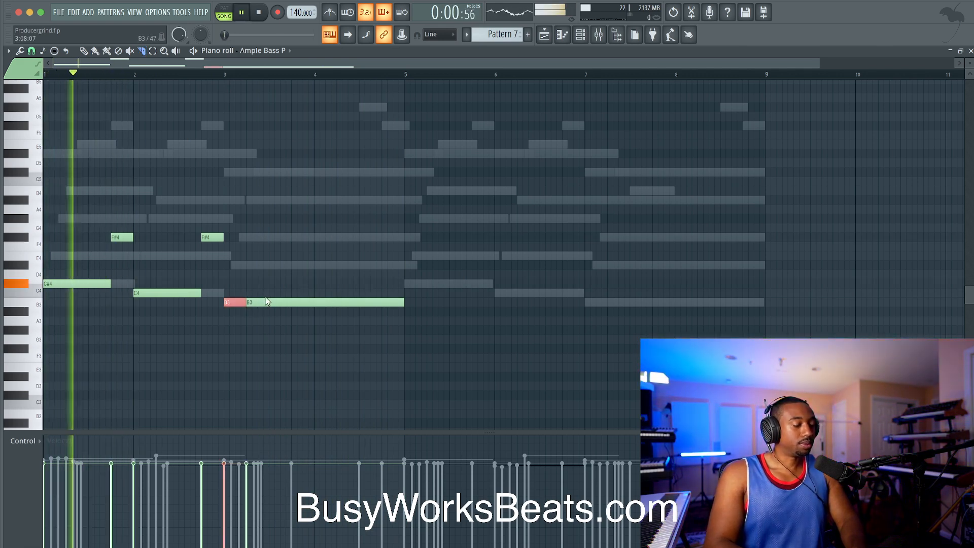
pyautogui.keyDown('ctrl'); pyautogui.scroll(1, 270, 299); pyautogui.keyUp('ctrl')
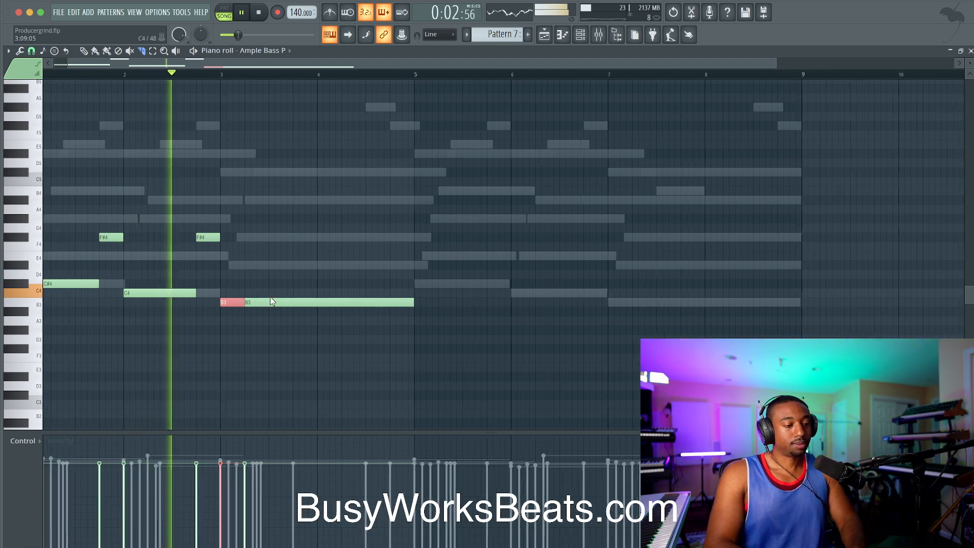
pyautogui.click(318, 303)
pyautogui.click(354, 302)
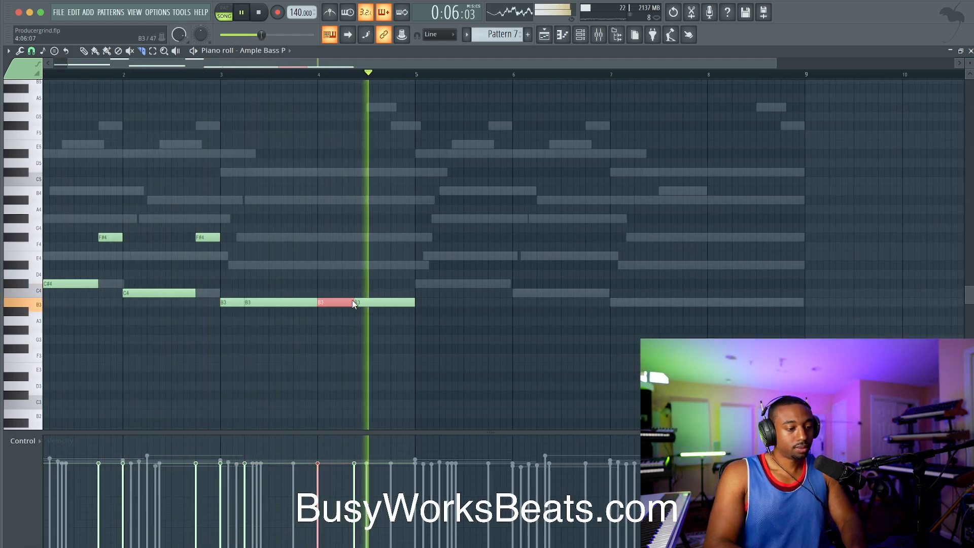
pyautogui.click(391, 303)
pyautogui.press('space')
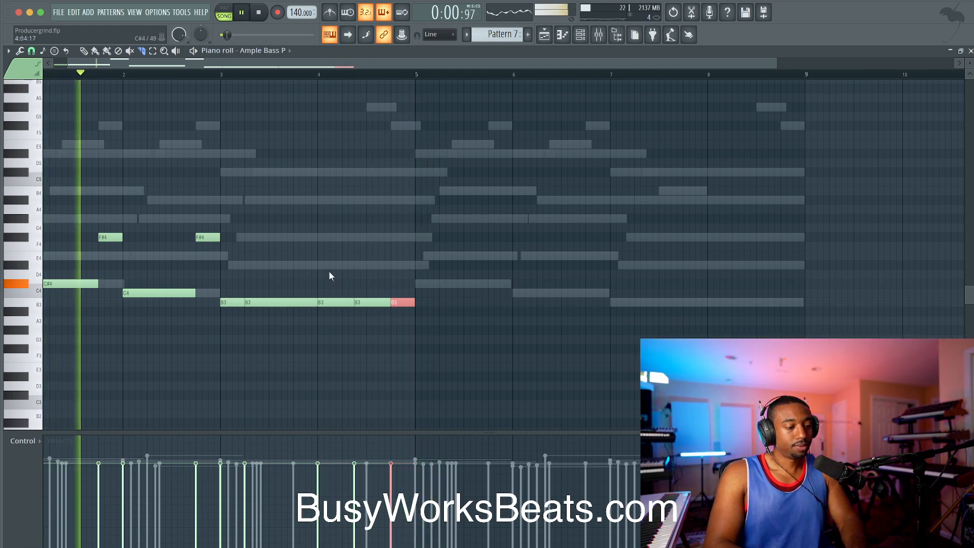
# Lower the velocities of the last four B3 notes, keeping bar 4's first and last notes slightly stronger than the other two.
pyautogui.click(84, 51)
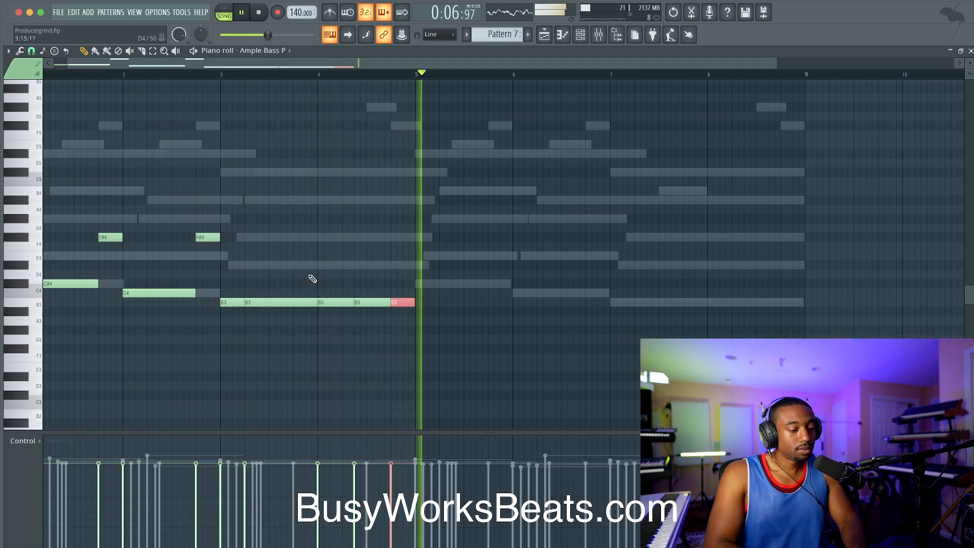
pyautogui.click(391, 477)
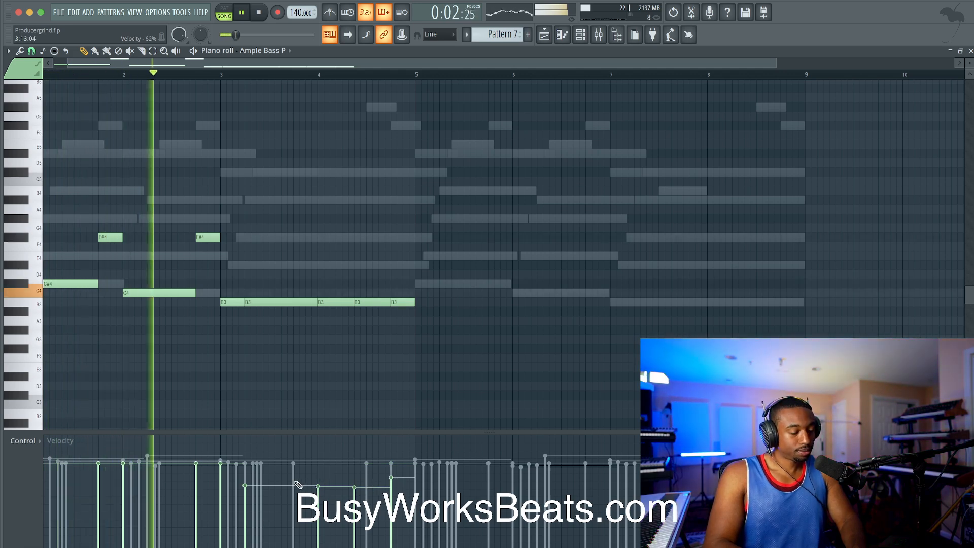
pyautogui.click(325, 477)
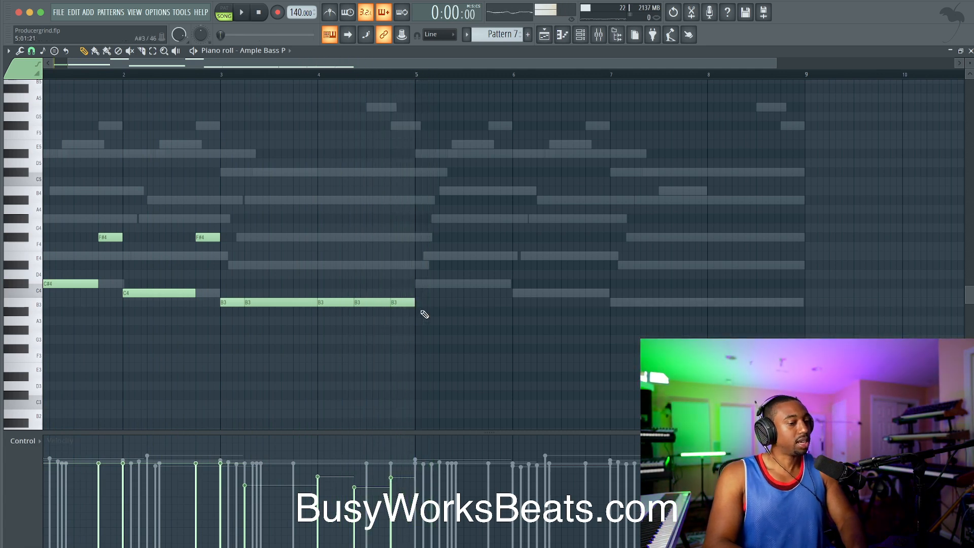
# Shorten the B3 notes to leave gaps, cutting bar 4's first note further and keeping the first B3 a full beat long.
pyautogui.moveTo(415, 303); pyautogui.dragTo(409, 305)
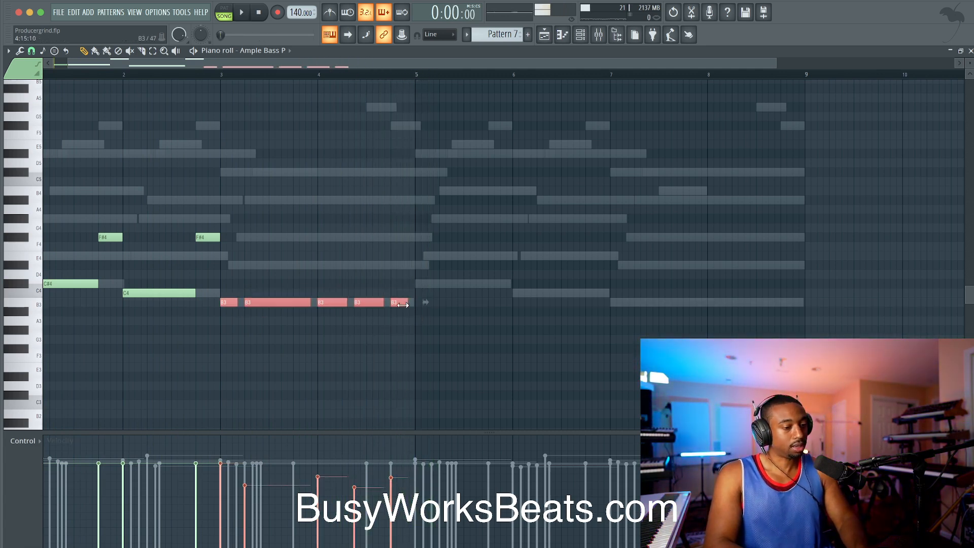
pyautogui.press('space')
pyautogui.click(399, 330)
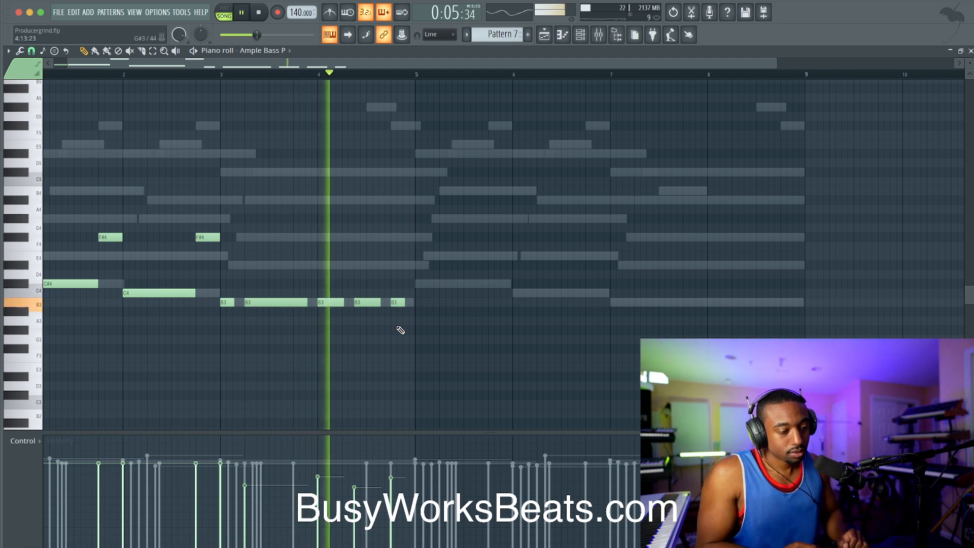
pyautogui.moveTo(344, 303); pyautogui.dragTo(328, 303)
pyautogui.click(231, 303)
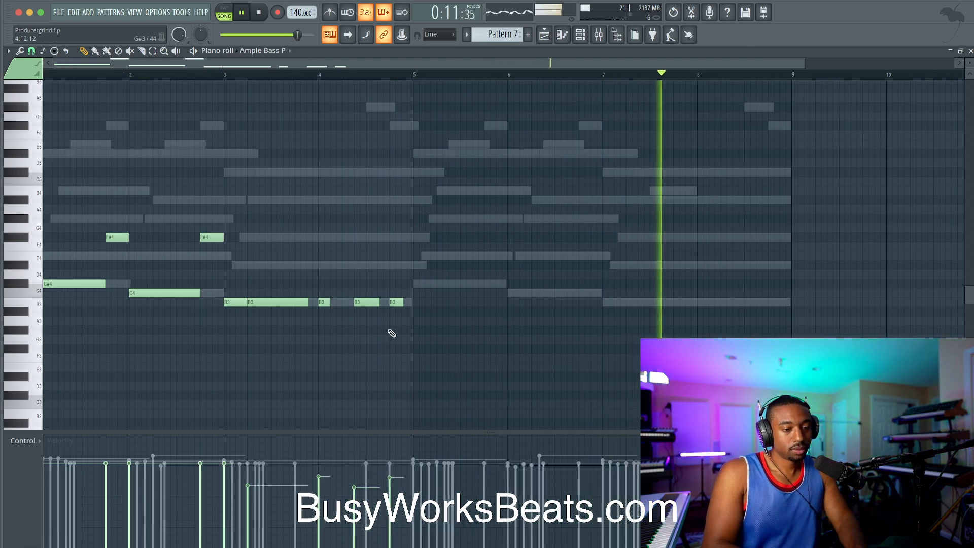
# Add a Purity instrument to the channel rack, load the Lead Synth preset D3+Pulse, and close its window.
pyautogui.scroll(-2, 401, 320)
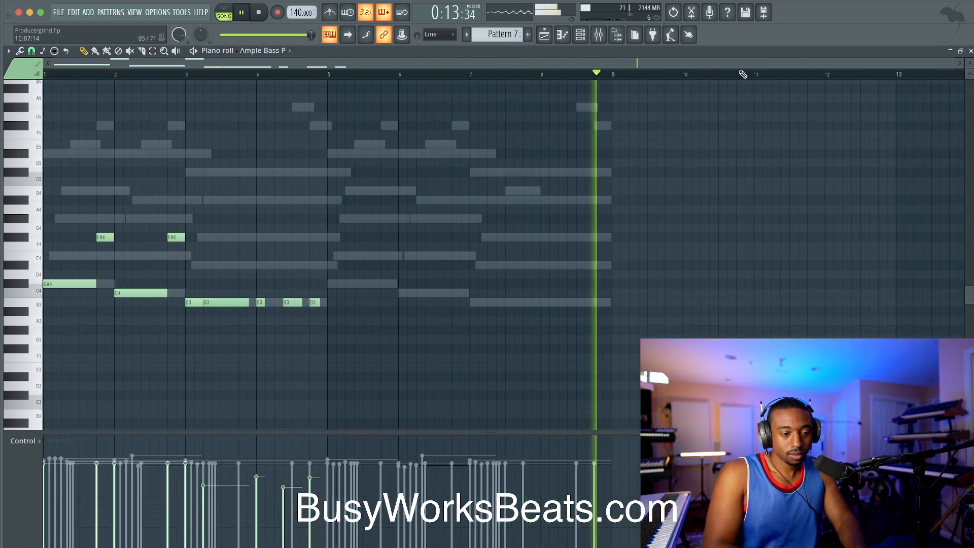
pyautogui.press('F7')
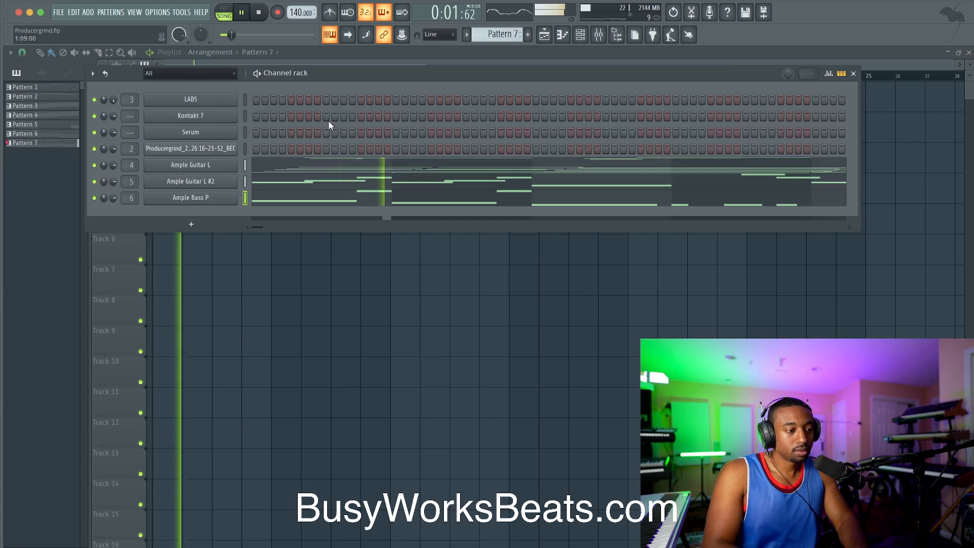
pyautogui.click(218, 228)
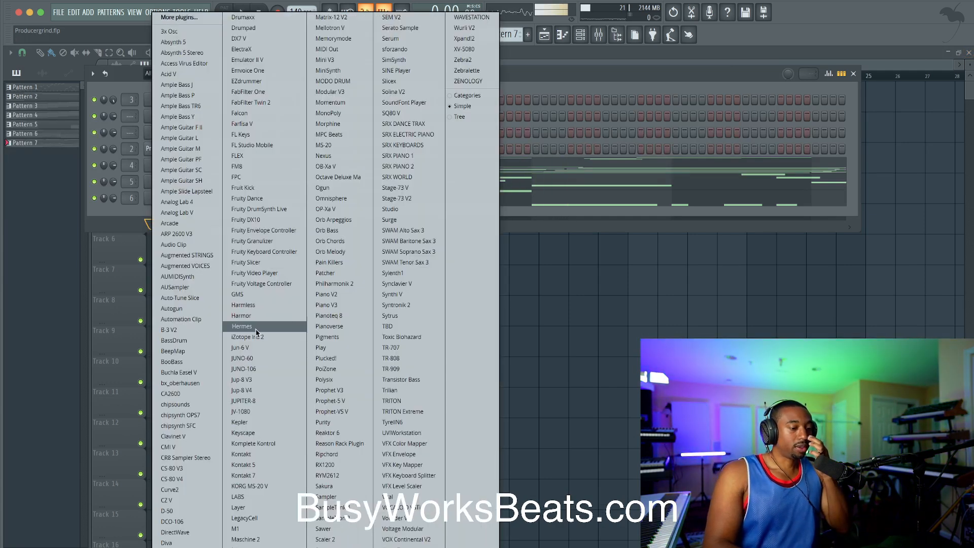
pyautogui.click(324, 423)
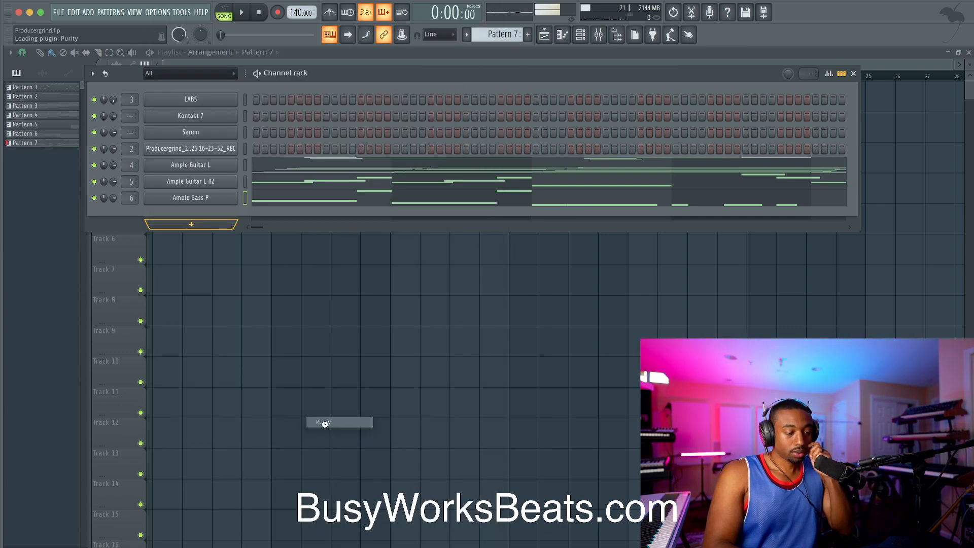
pyautogui.click(329, 350)
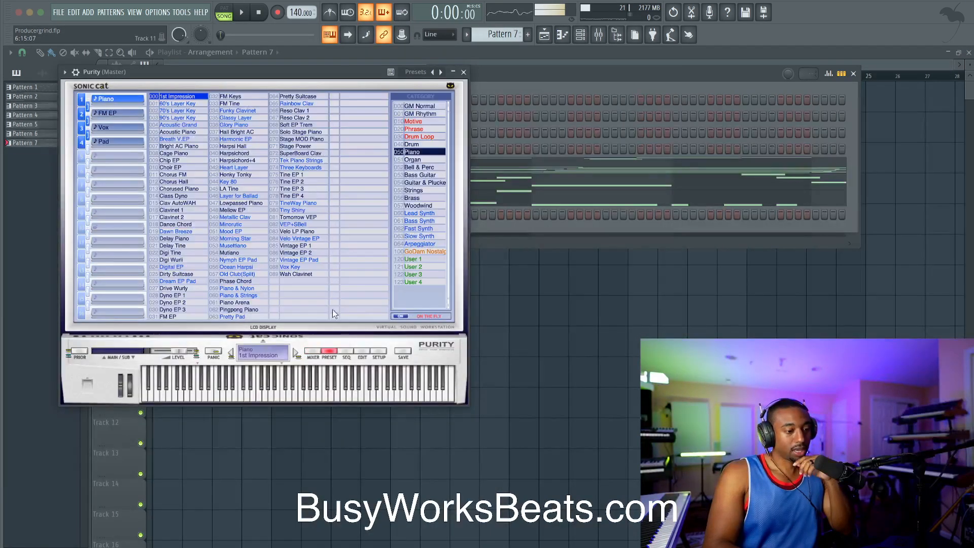
pyautogui.click(429, 214)
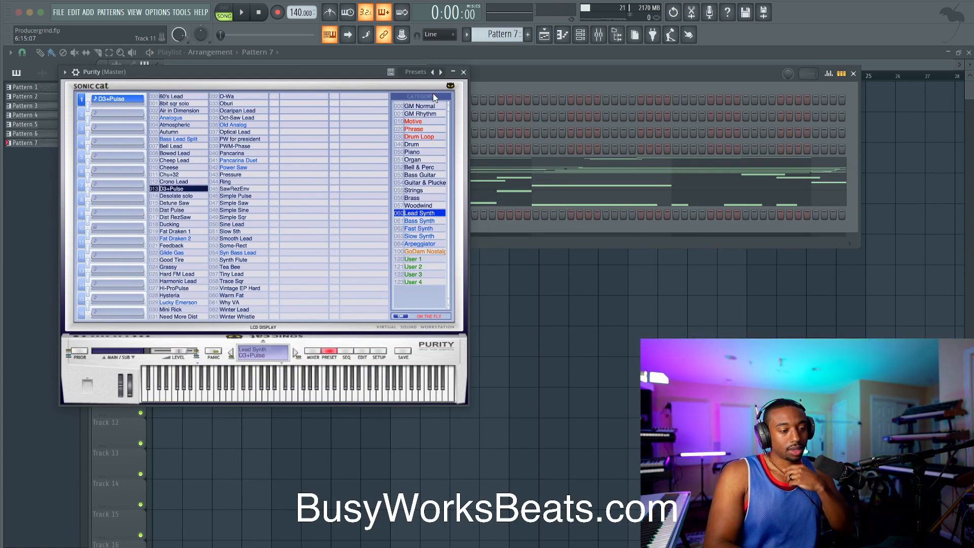
pyautogui.click(463, 73)
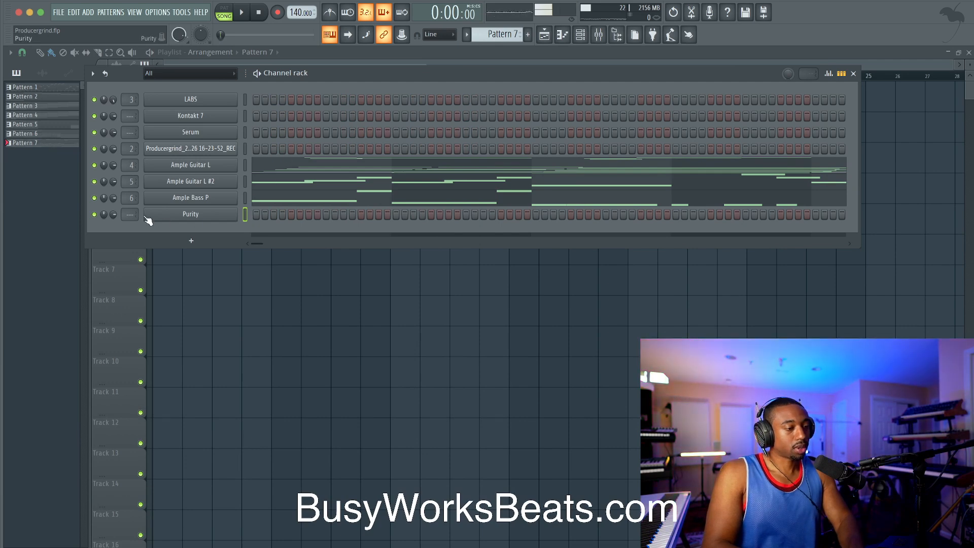
# Add a Scaler 2 instrument to the channel rack and close its window.
pyautogui.click(191, 241)
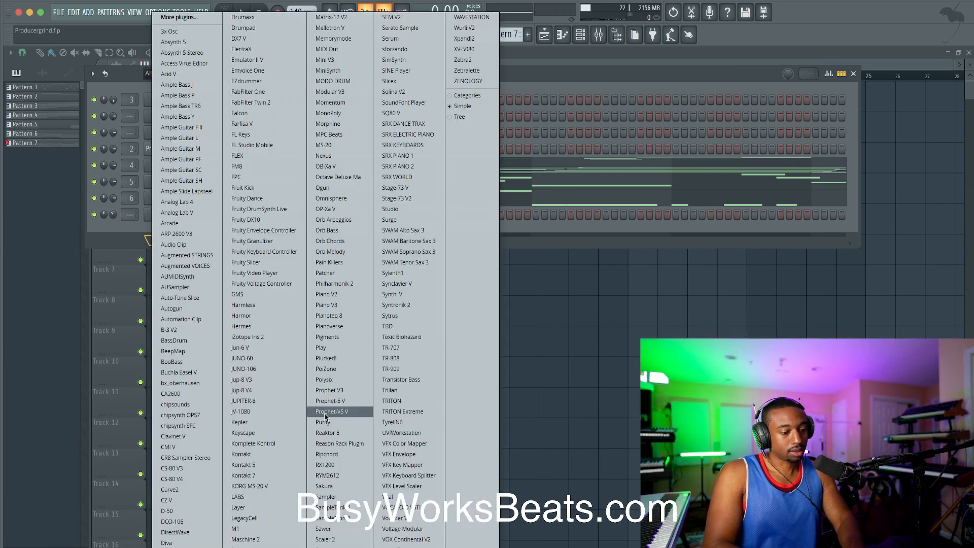
pyautogui.click(333, 540)
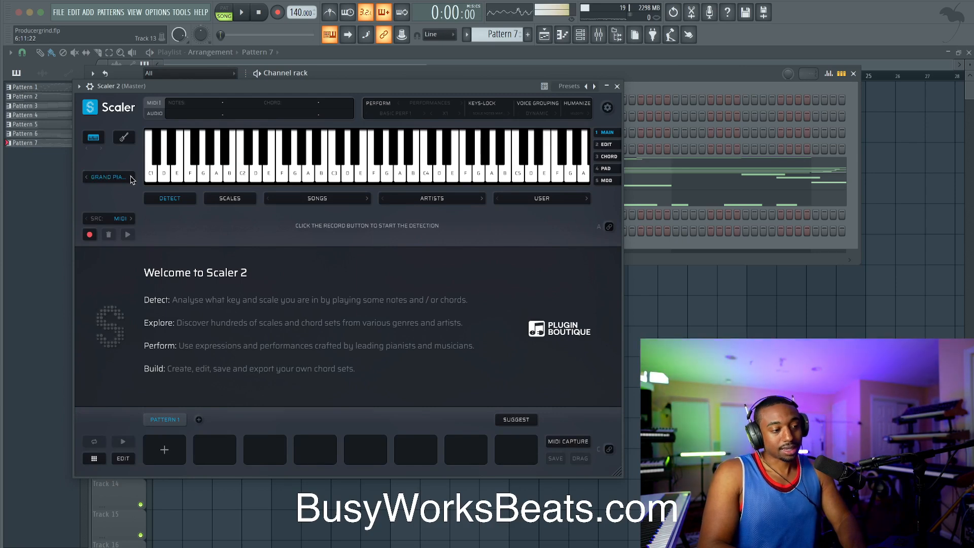
pyautogui.click(617, 87)
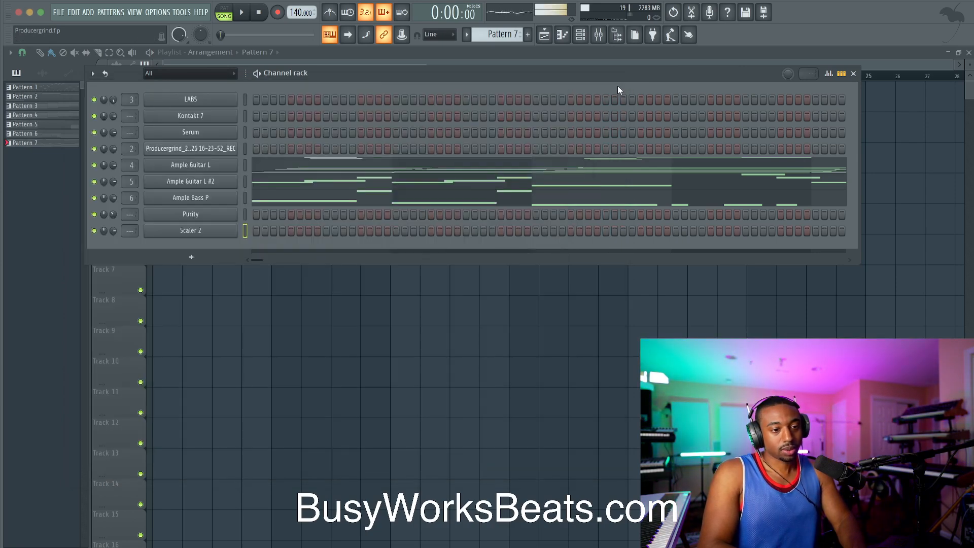
# Enter a new Master Tune value in the Ample Guitar L plugin's settings and close its windows.
pyautogui.click(195, 164)
pyautogui.click(168, 54)
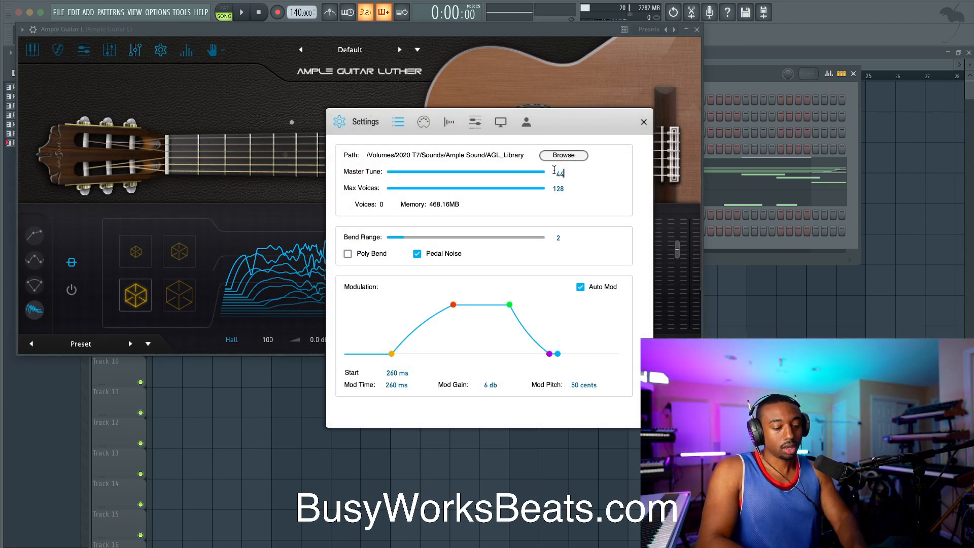
pyautogui.click(642, 123)
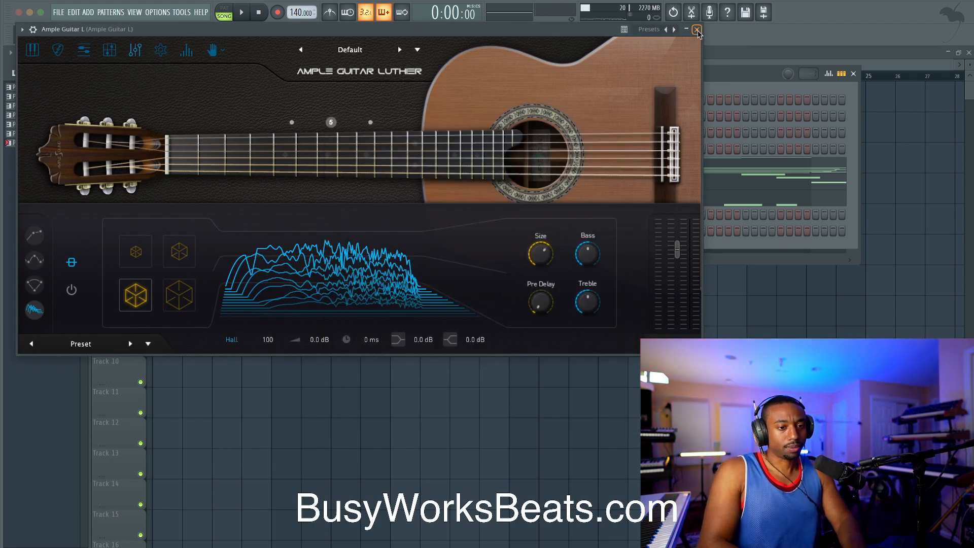
pyautogui.click(697, 30)
# Retune Ample Guitar L #2 with a new Master Tune value in its settings, and close its windows.
pyautogui.click(229, 185)
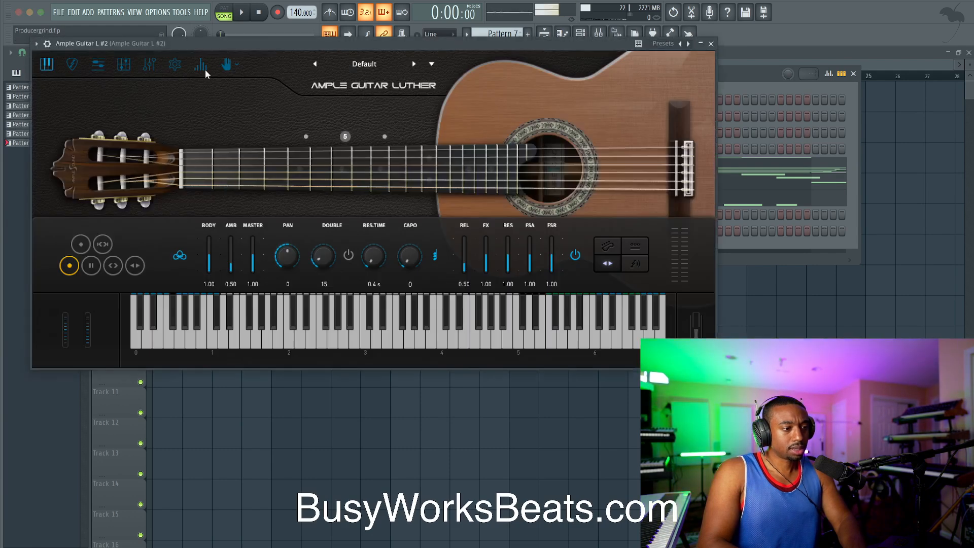
pyautogui.click(179, 65)
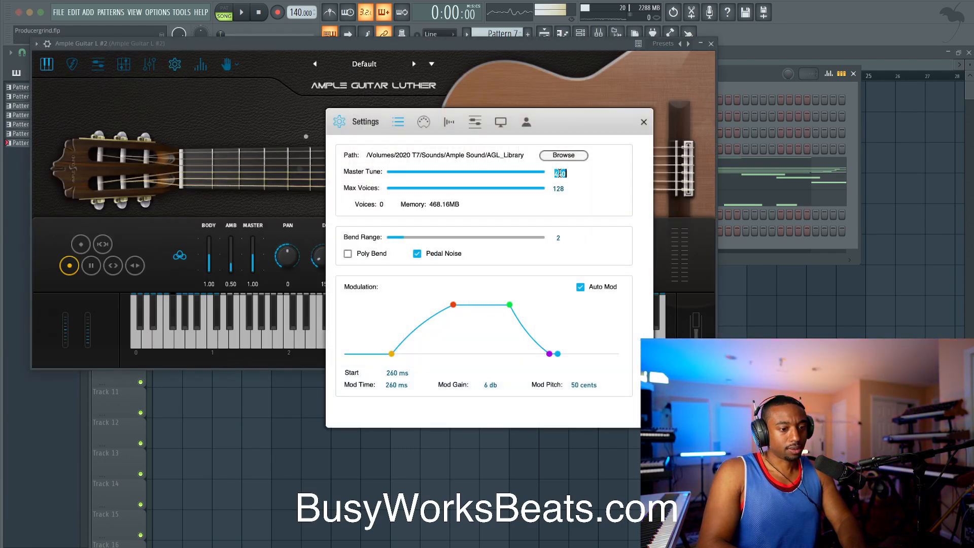
pyautogui.press('Return')
pyautogui.click(643, 122)
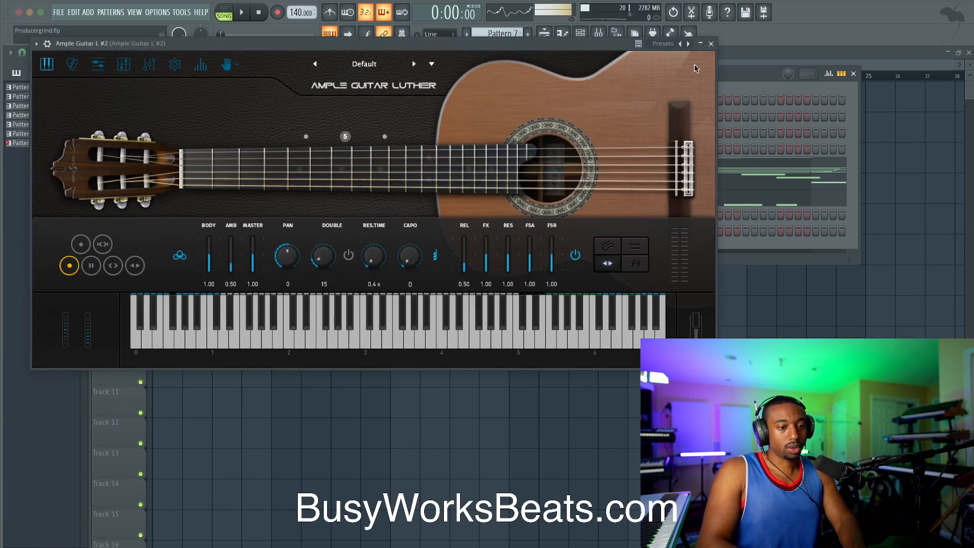
pyautogui.click(712, 44)
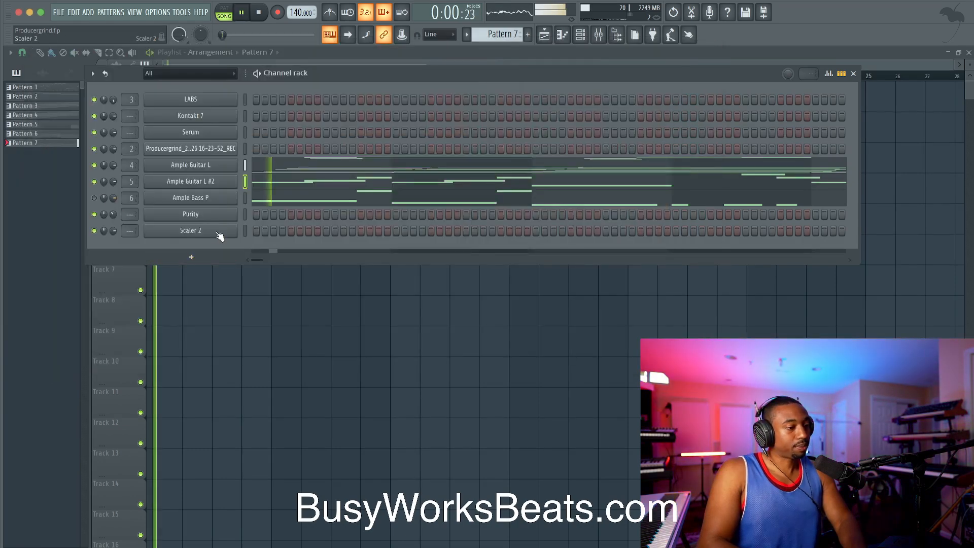
# Enter the notes B, C#, D#, E, F#, G# and A# on Scaler 2's keyboard to detect the scale, and close it.
pyautogui.click(237, 231)
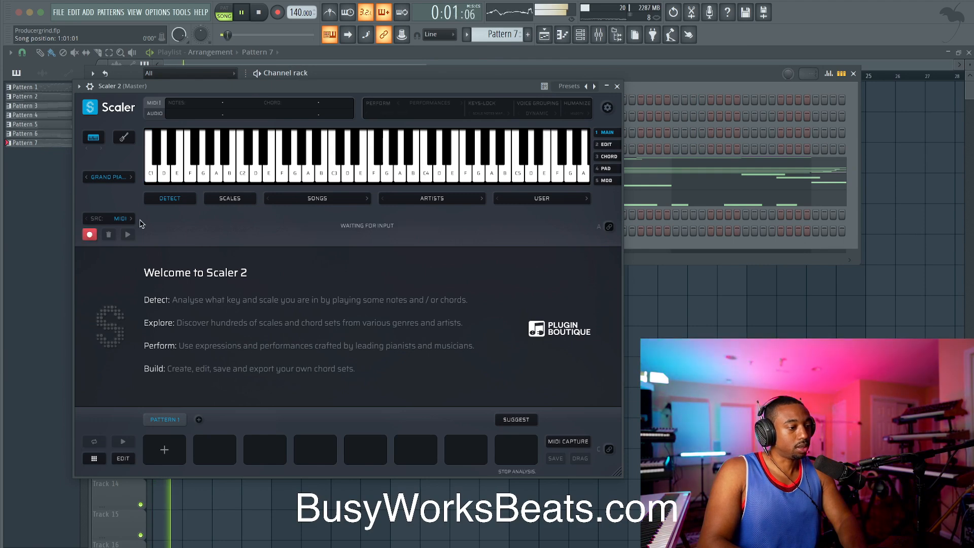
pyautogui.click(322, 164)
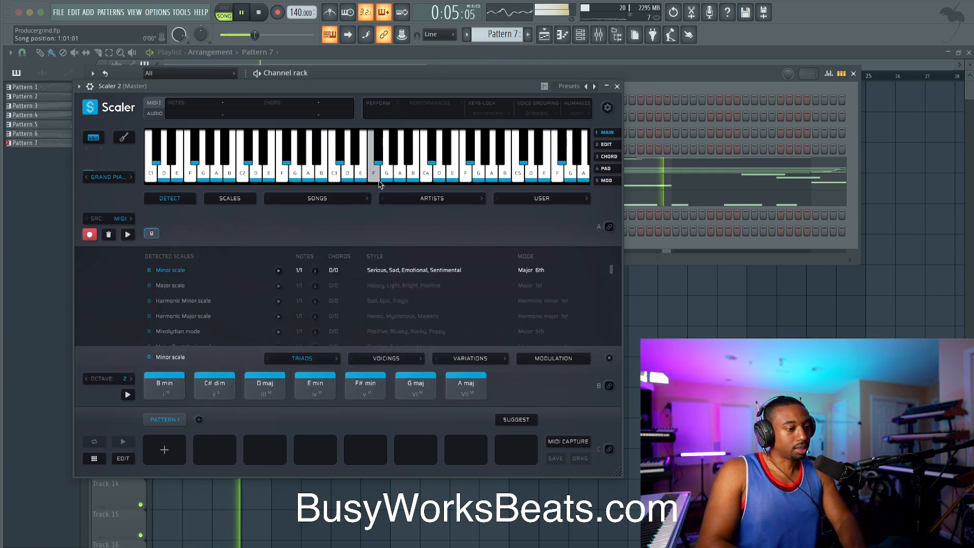
pyautogui.click(338, 161)
pyautogui.click(348, 173)
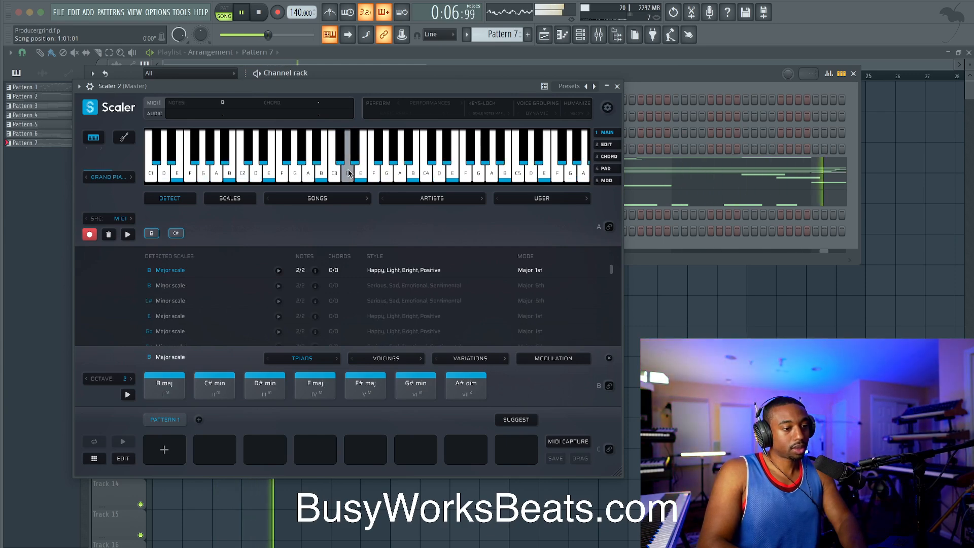
pyautogui.click(222, 246)
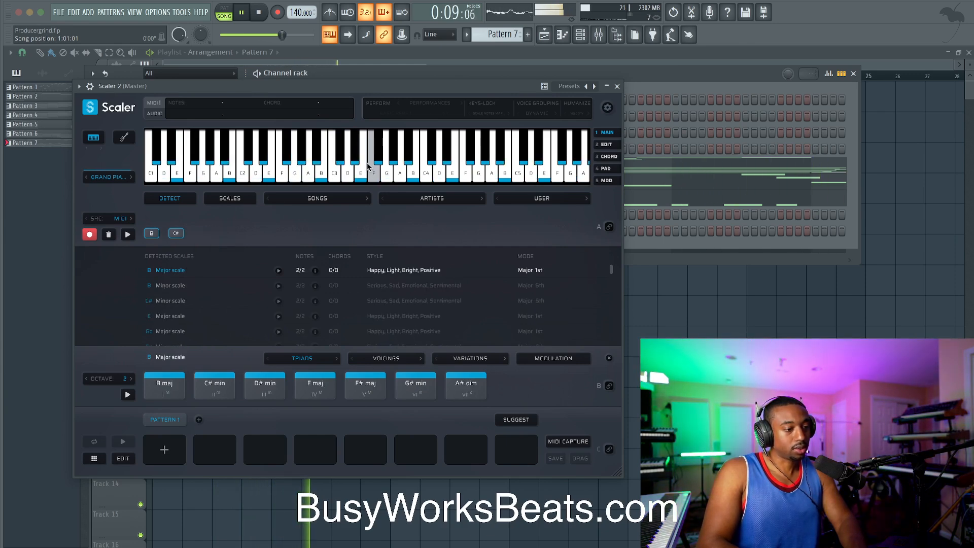
pyautogui.click(363, 175)
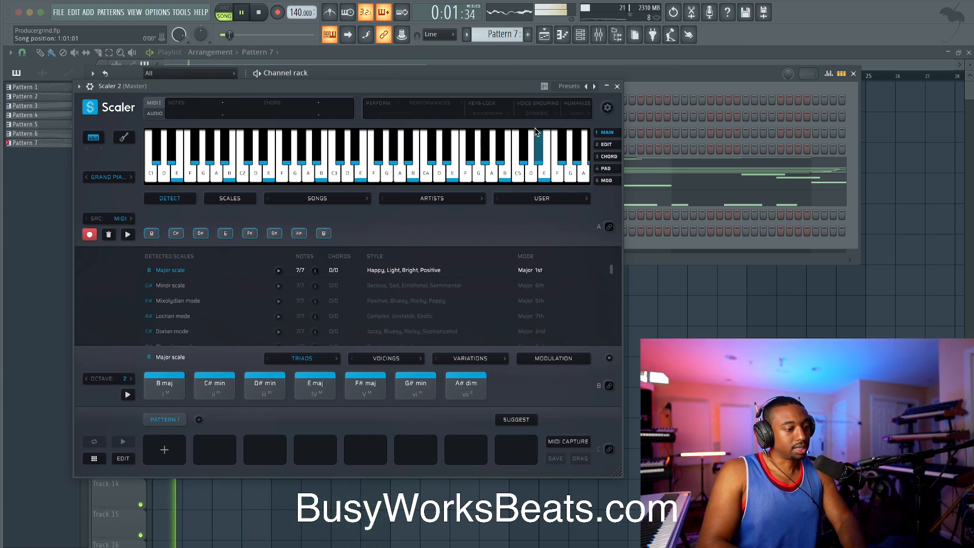
pyautogui.press('space')
pyautogui.press('Escape')
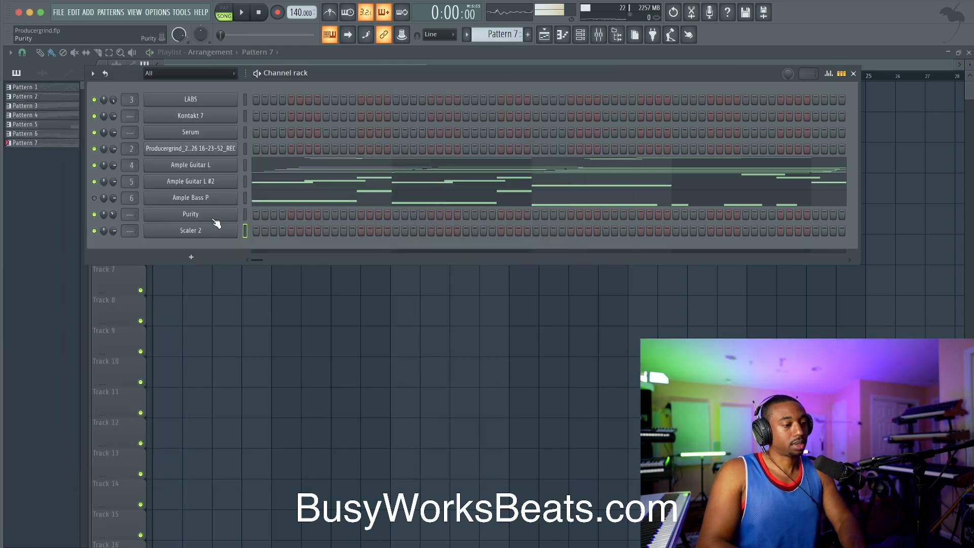
# Check the typing keyboard's root notes and scale layouts, and rehearse the lead on the Purity channel over playback.
pyautogui.click(336, 39)
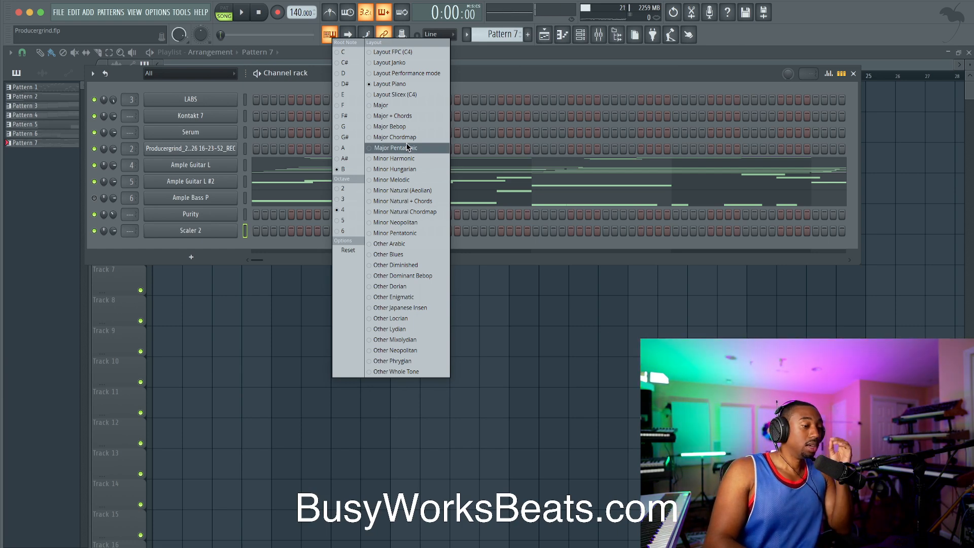
pyautogui.click(483, 76)
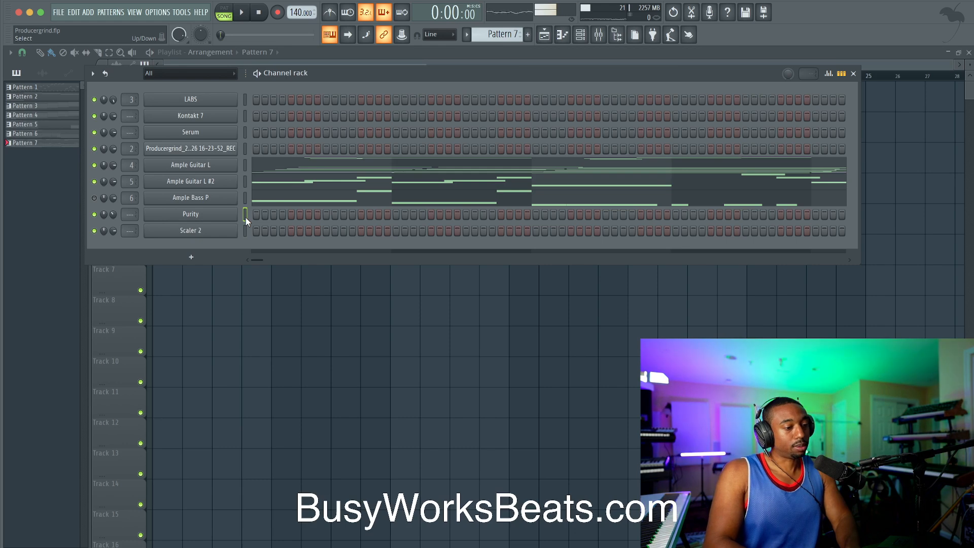
pyautogui.press('space')
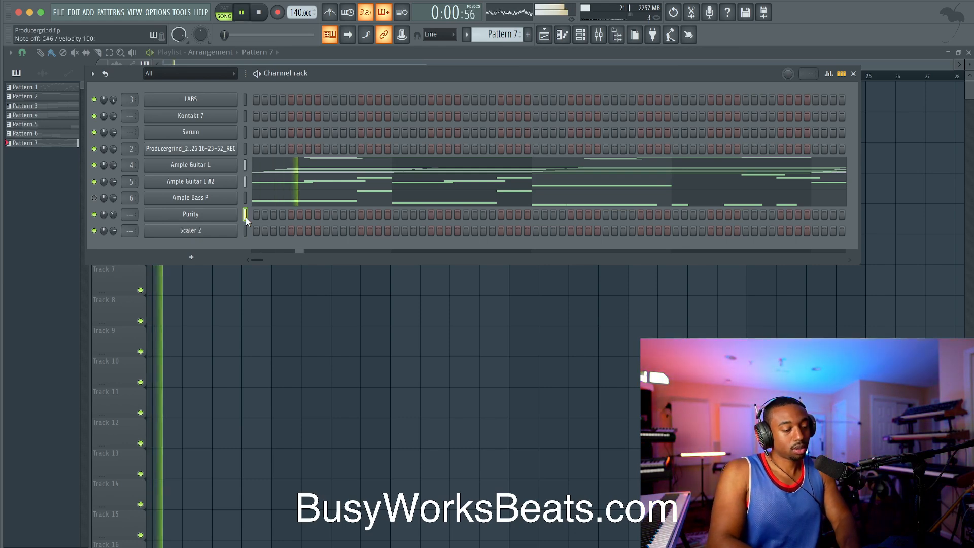
pyautogui.press('space')
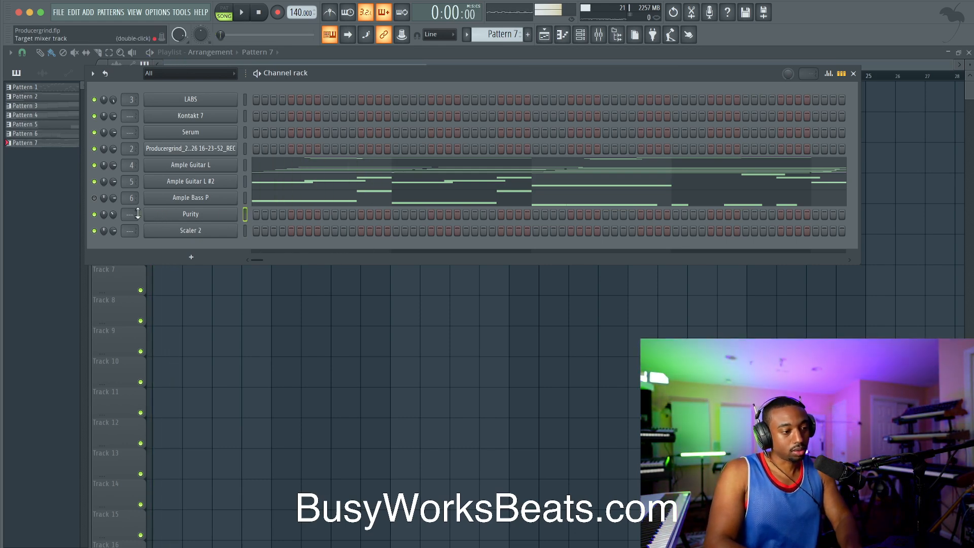
# Try to record a Purity lead take as notes and automation while the song plays.
pyautogui.press('r')
pyautogui.click(491, 339)
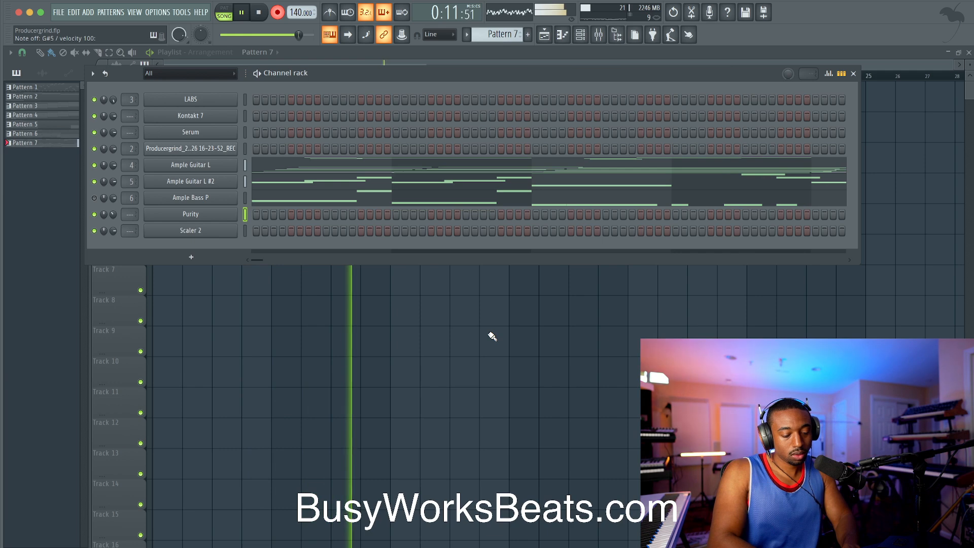
pyautogui.press('space')
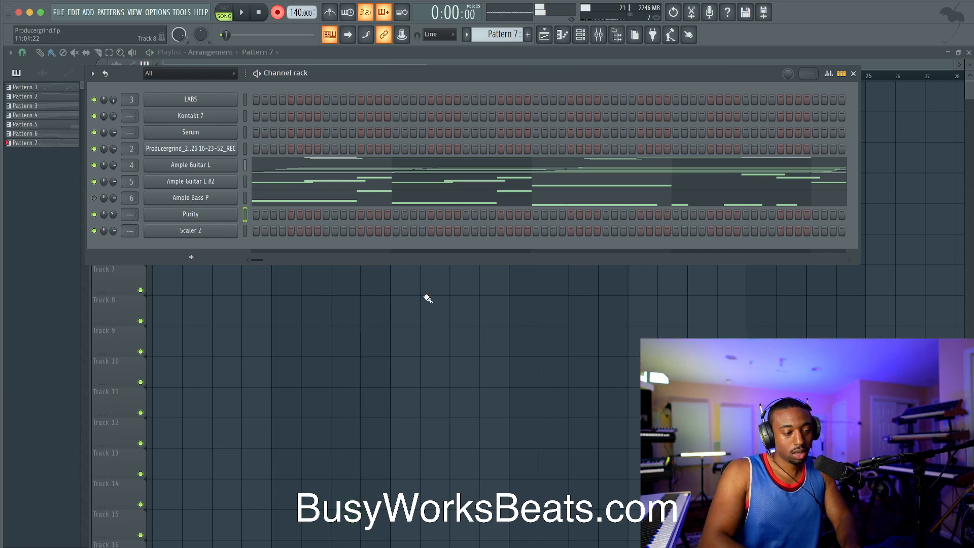
# Arm recording for notes and automation again, and record the Purity lead over the arrangement in song mode.
pyautogui.click(276, 11)
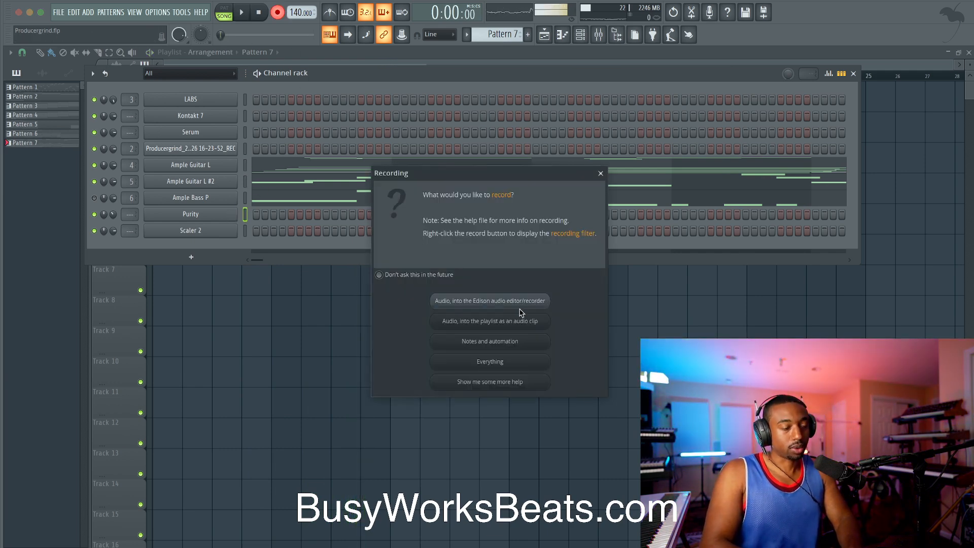
pyautogui.click(528, 341)
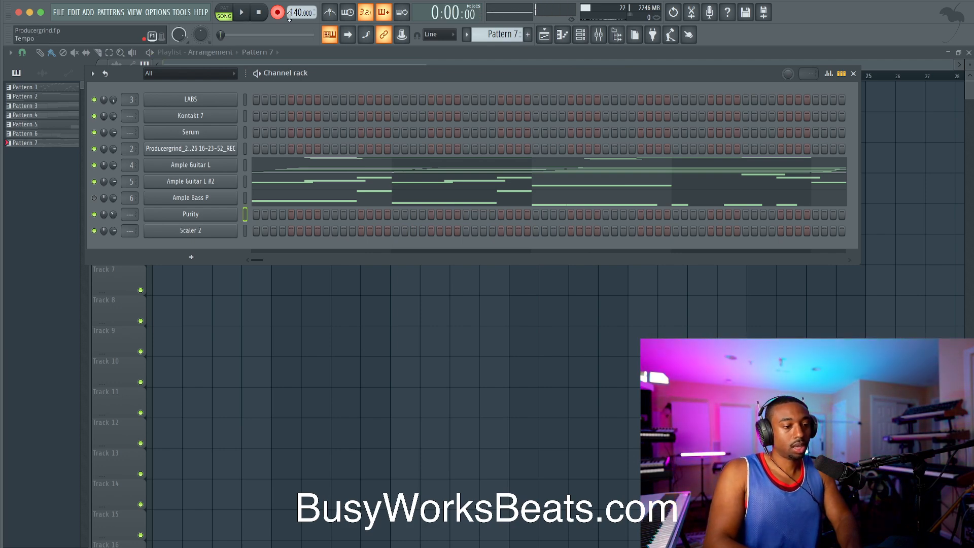
pyautogui.click(227, 12)
pyautogui.press('F6')
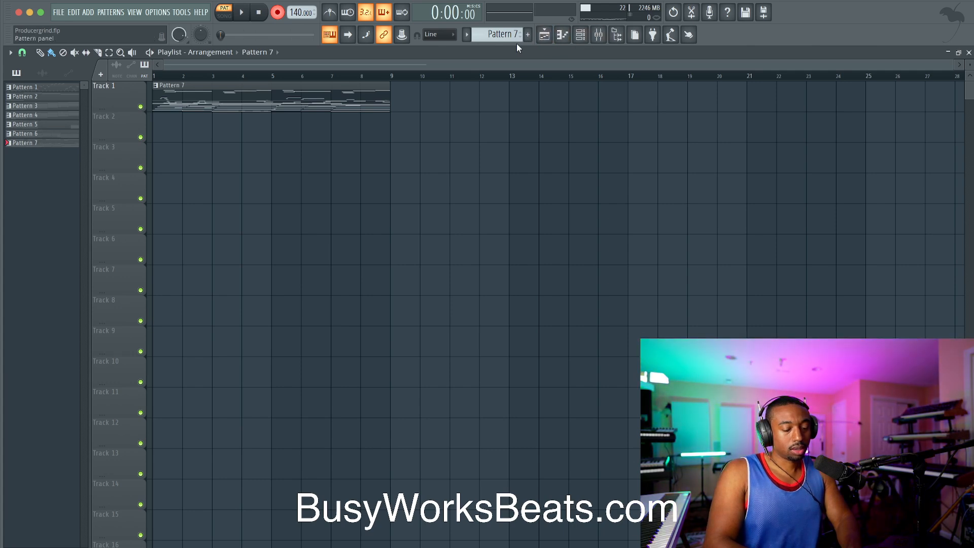
pyautogui.click(225, 15)
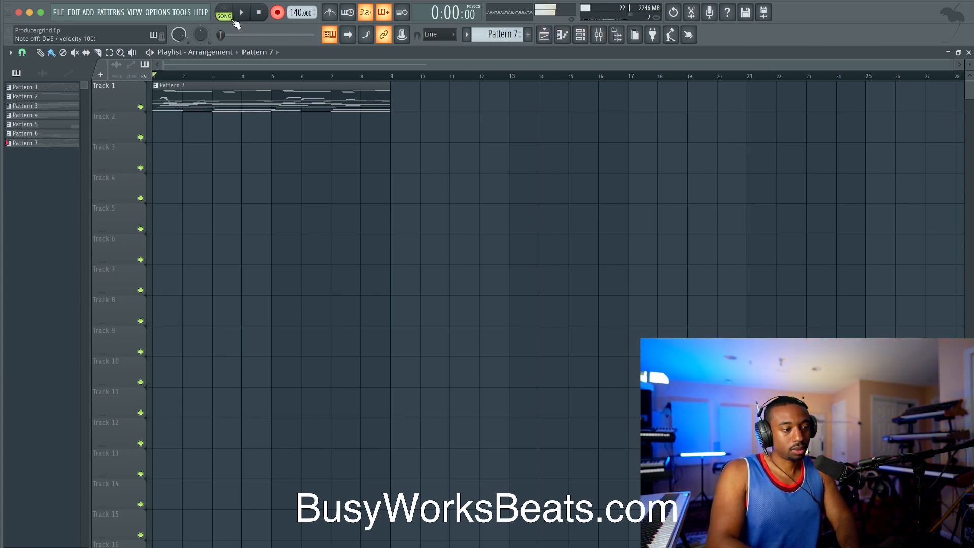
pyautogui.click(581, 36)
pyautogui.press('space')
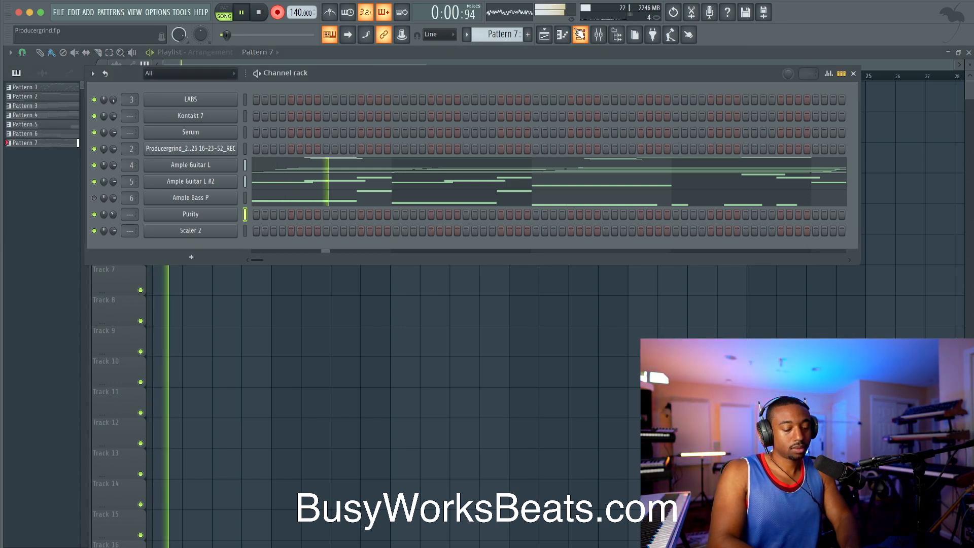
pyautogui.press('space')
# Open the recorded Purity lead in the piano roll, play it back, and lower the Purity channel's volume to about 12%.
pyautogui.rightClick(218, 220)
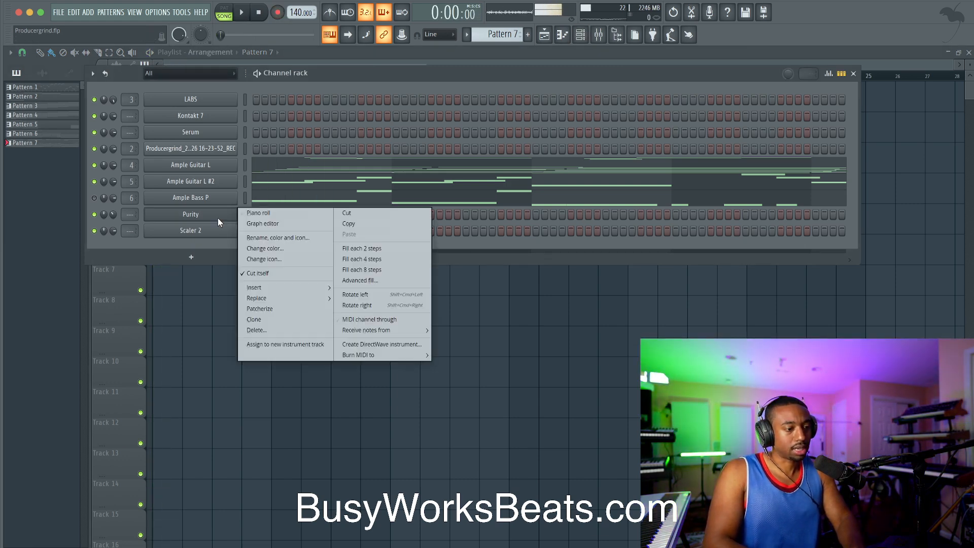
pyautogui.click(254, 220)
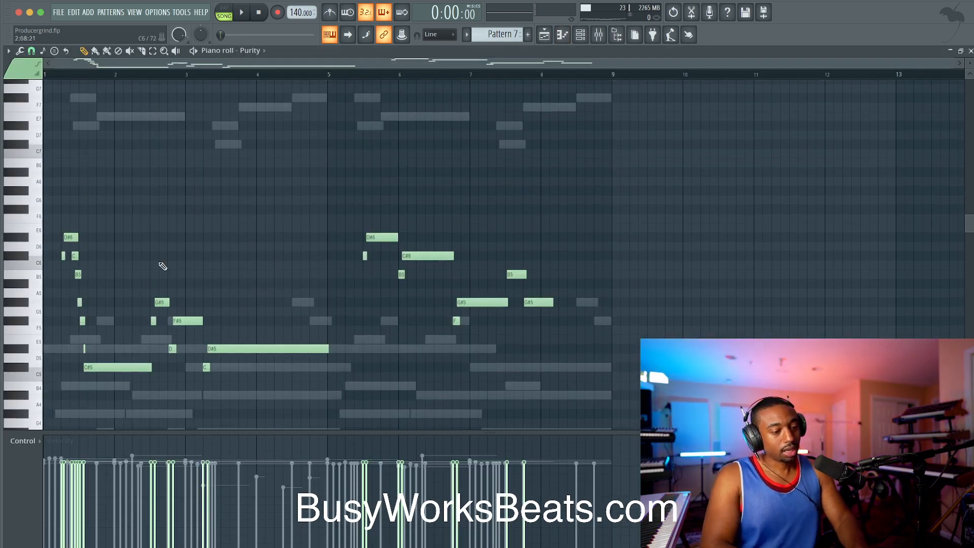
pyautogui.scroll(3, 255, 302)
pyautogui.press('space')
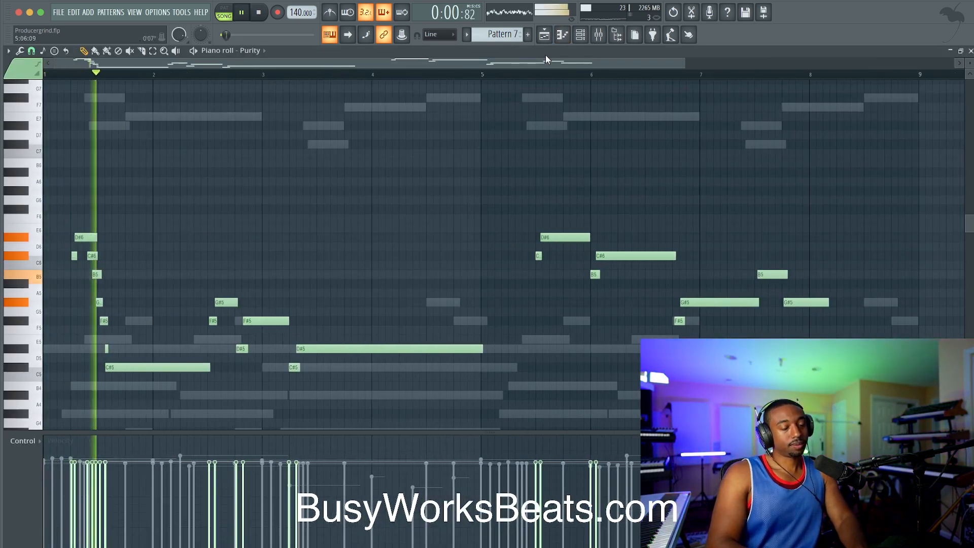
pyautogui.click(582, 37)
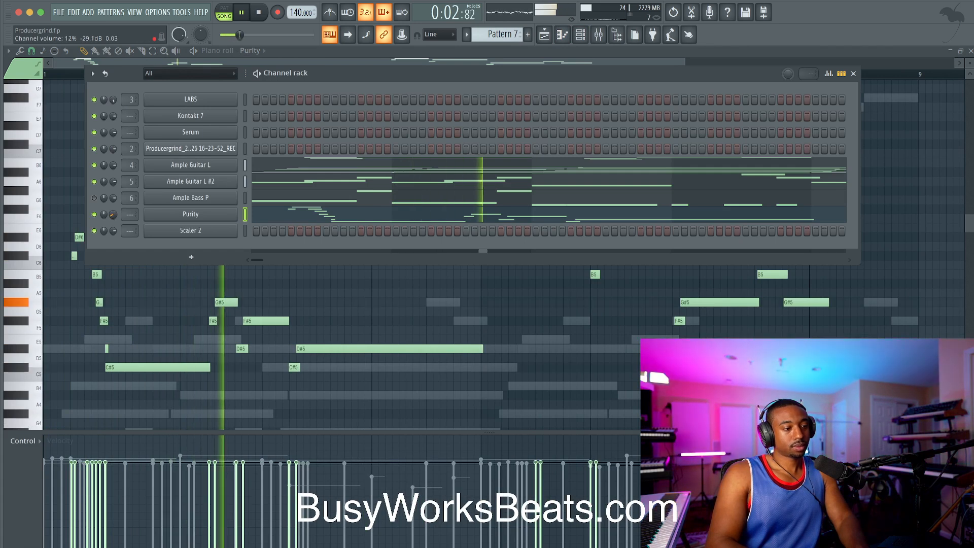
pyautogui.press('F6')
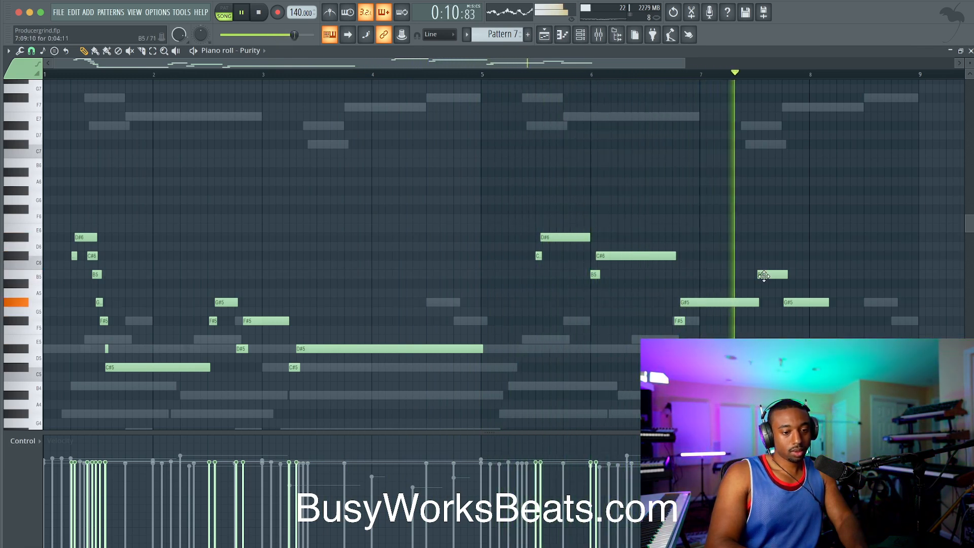
# Lower the B5 note in bar 7 of the Purity lead to A#5, and listen to the phrase in context.
pyautogui.hscroll(2, 783, 283)
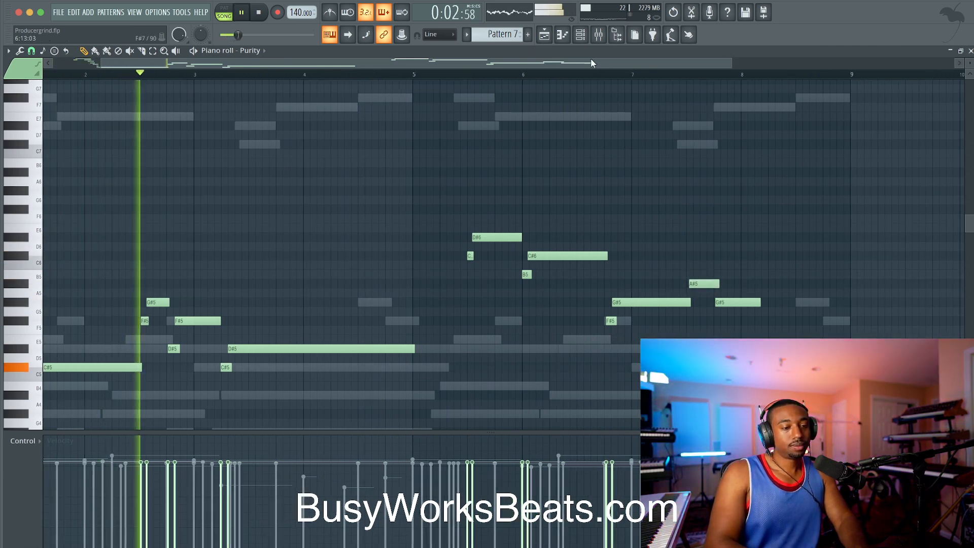
pyautogui.press('F6')
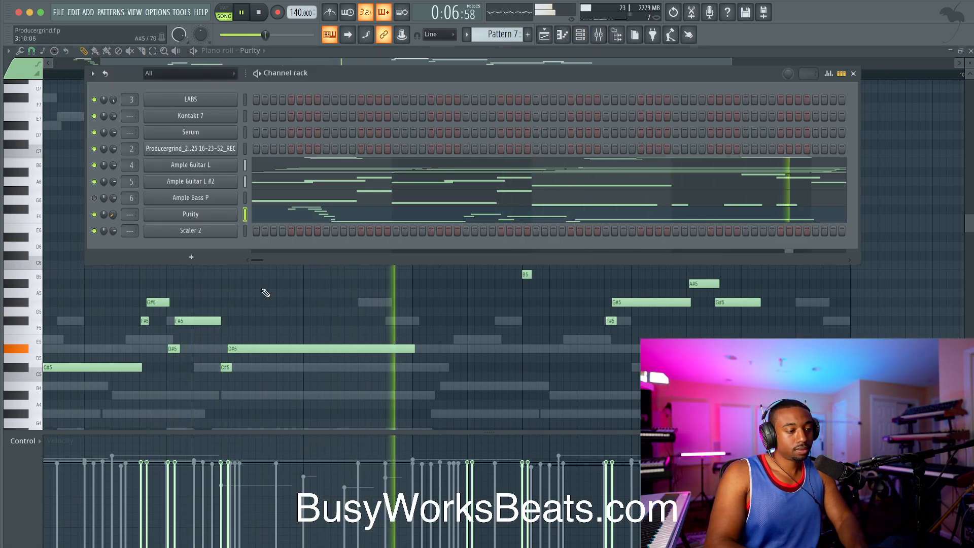
pyautogui.press('F6')
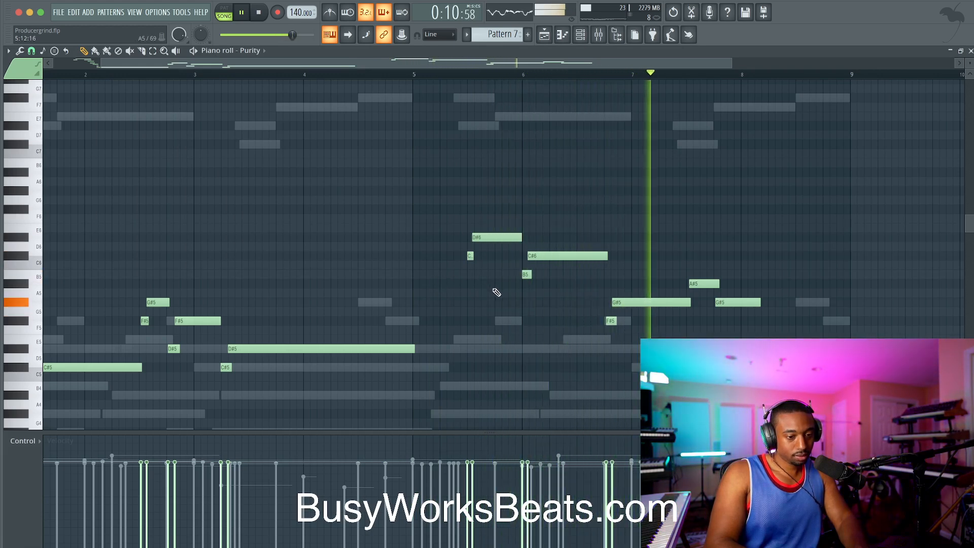
# Stop playback and raise the last G#5 note of the Purity lead to A#5.
pyautogui.press('space')
pyautogui.moveTo(733, 294); pyautogui.dragTo(734, 278)
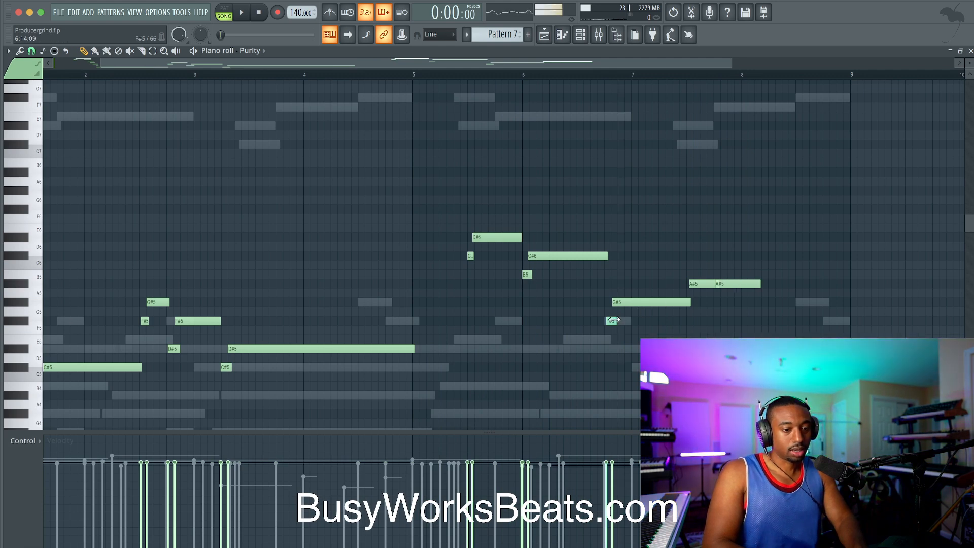
pyautogui.moveTo(719, 321); pyautogui.dragTo(617, 321)
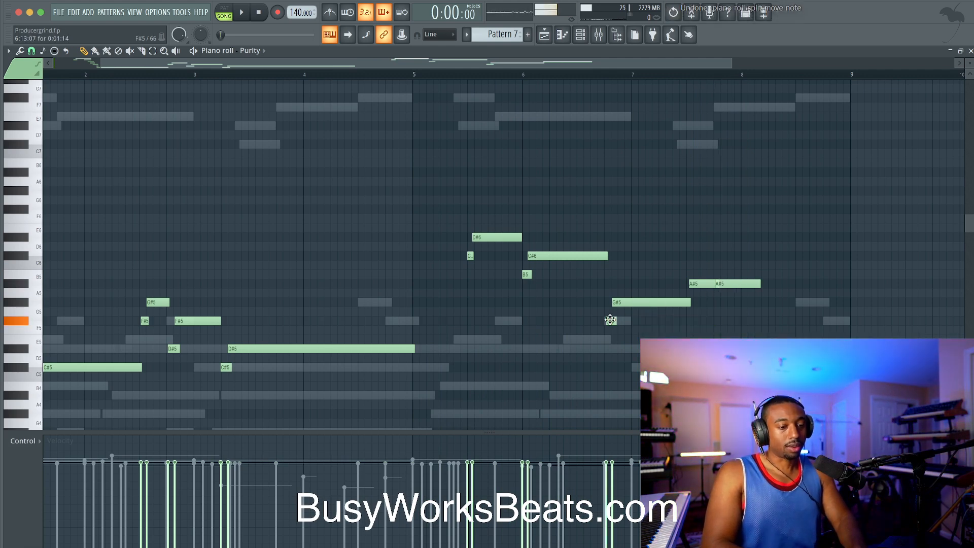
# Add a short G#5 note leading into the final A#5, and shift that A#5 slightly later.
pyautogui.click(700, 301)
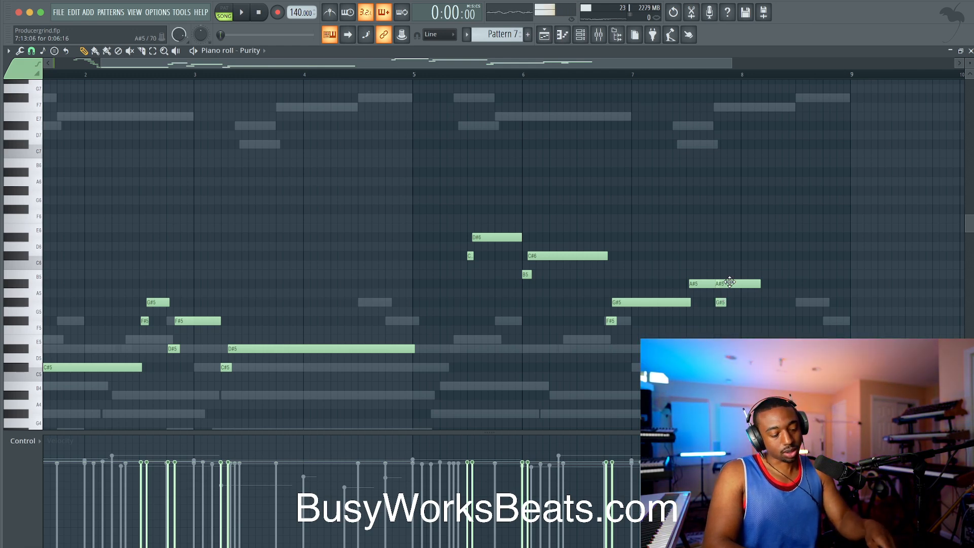
pyautogui.moveTo(730, 282); pyautogui.dragTo(735, 282)
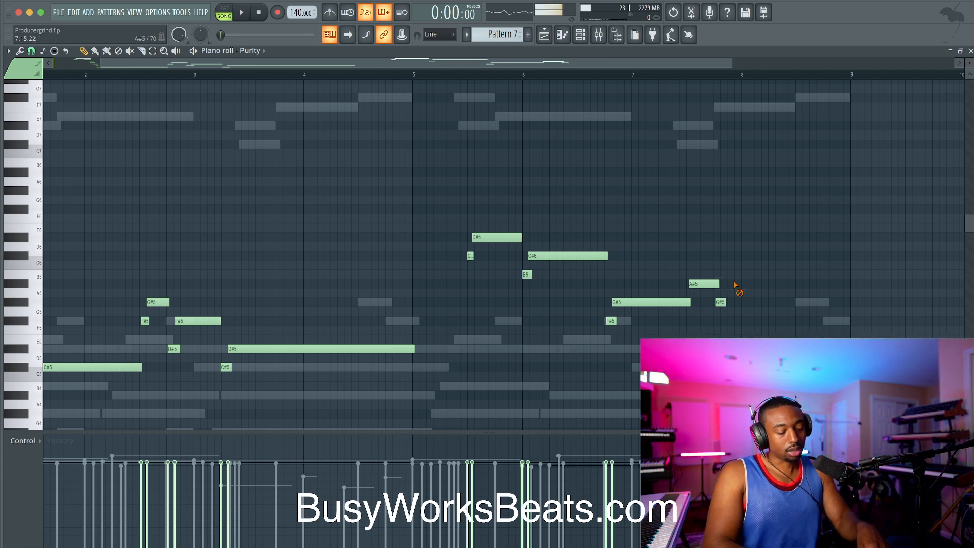
pyautogui.click(734, 283)
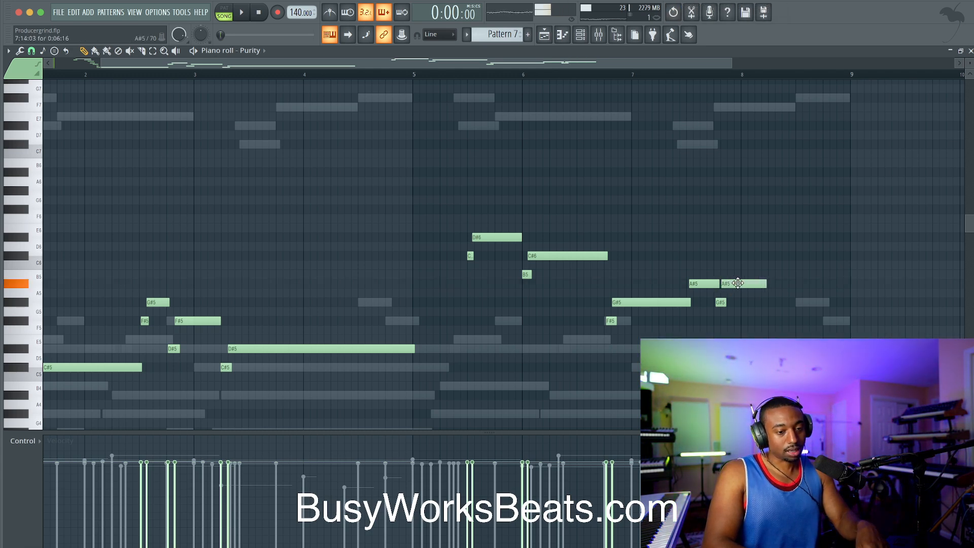
# Reduce the Purity channel's volume to 9% in the channel rack, and play the song.
pyautogui.press('space')
pyautogui.press('F6')
pyautogui.moveTo(119, 215); pyautogui.dragTo(119, 241)
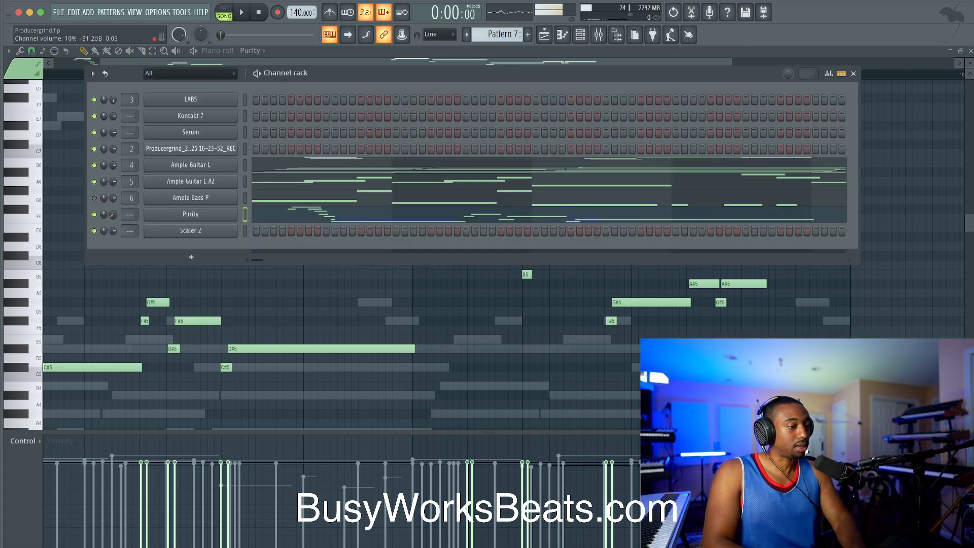
pyautogui.press('space')
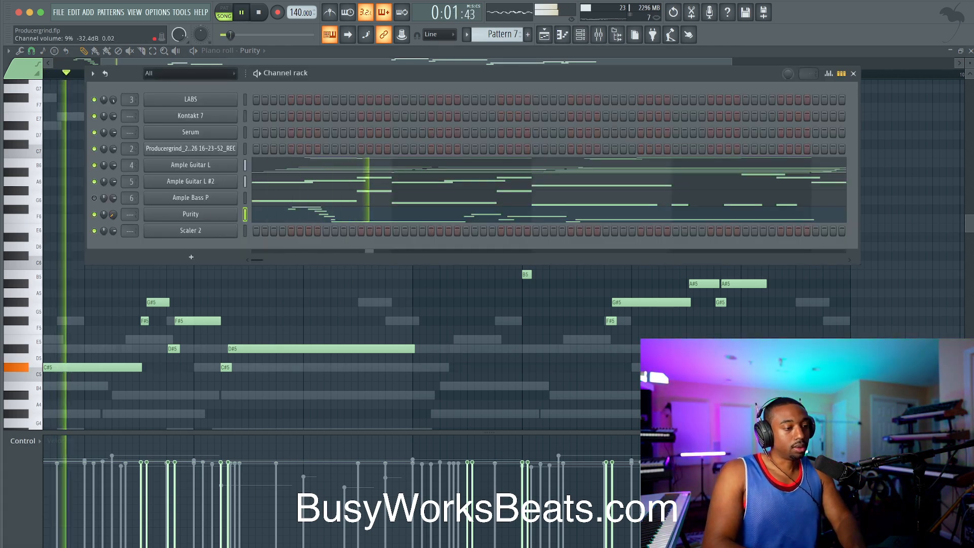
# Unmute the Ample Bass P channel and set its Master Tune to 440 in the plugin's settings.
pyautogui.click(94, 197)
pyautogui.press('space')
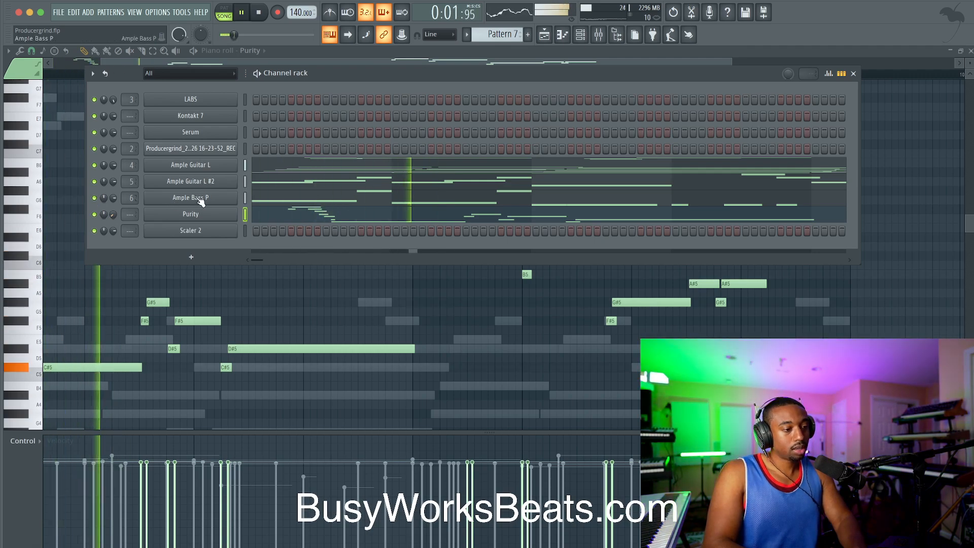
pyautogui.click(201, 199)
pyautogui.click(189, 77)
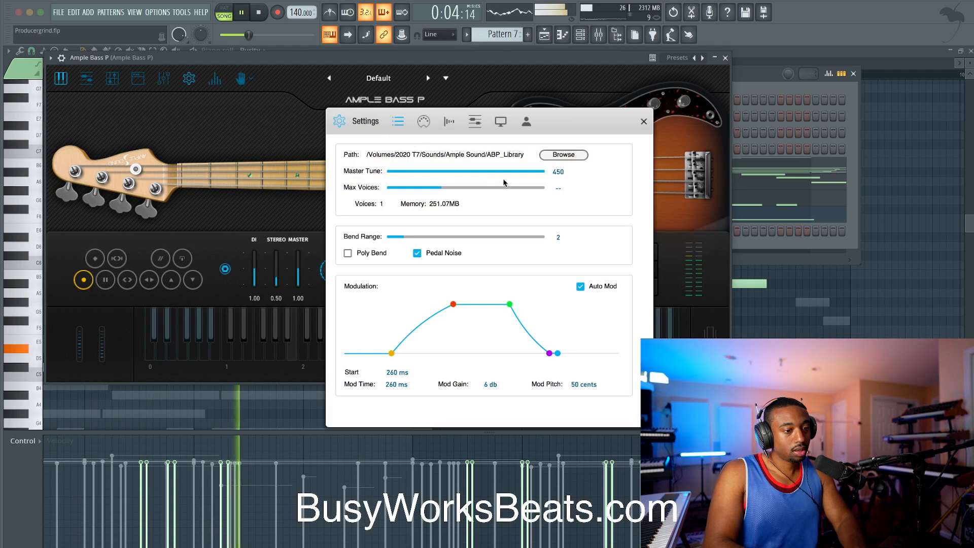
pyautogui.doubleClick(557, 173)
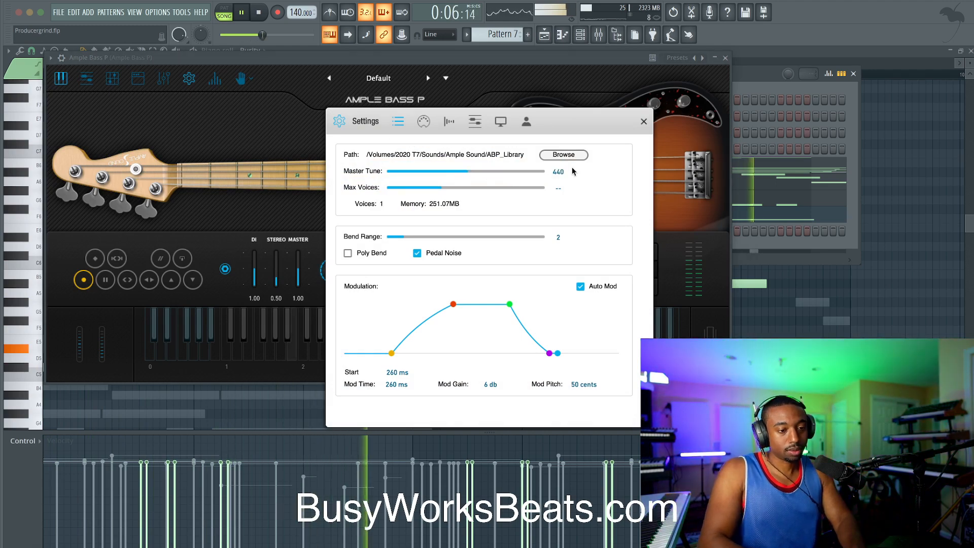
# Close the Ample Bass P plugin and duplicate its four-bar note pattern into bars 5 to 8.
pyautogui.click(644, 121)
pyautogui.click(726, 57)
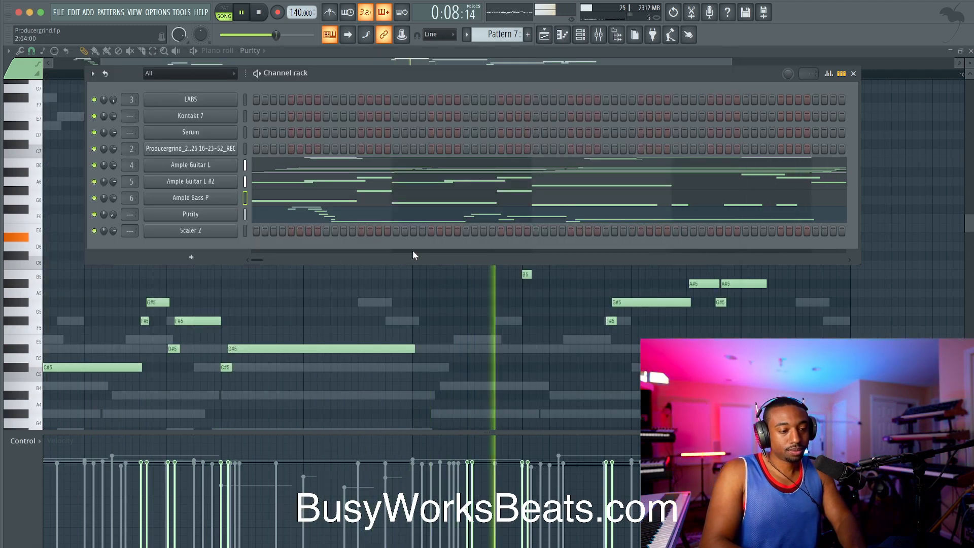
pyautogui.click(410, 202)
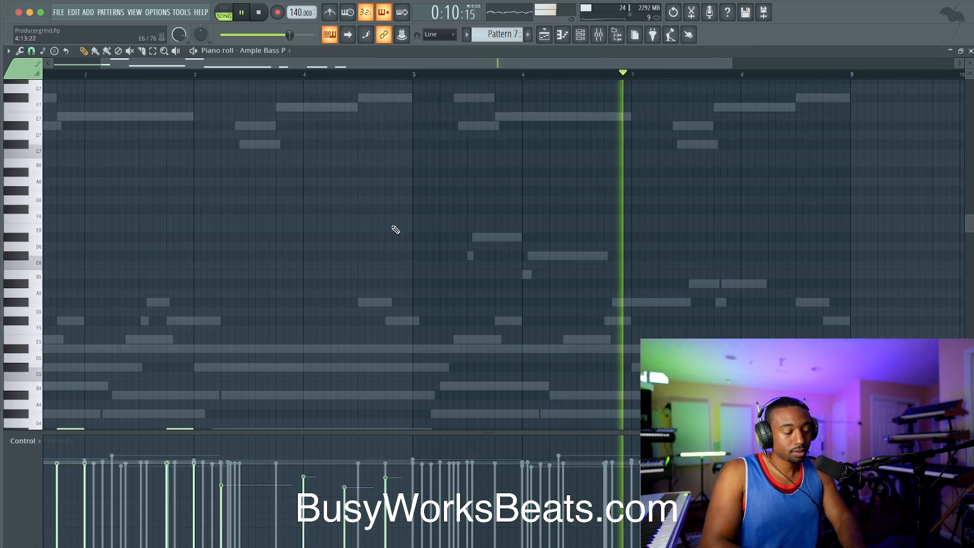
pyautogui.moveTo(397, 287); pyautogui.dragTo(63, 141)
pyautogui.moveTo(71, 228); pyautogui.dragTo(374, 228)
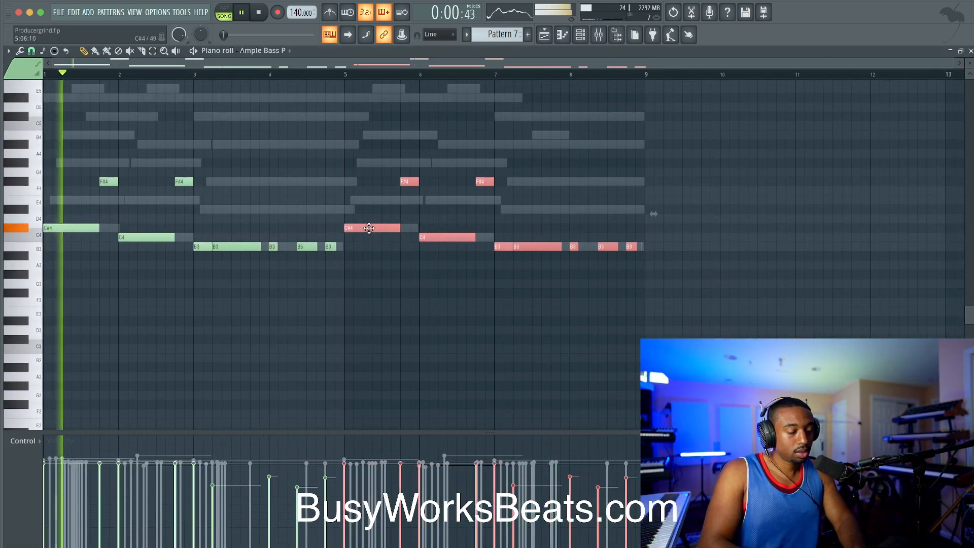
# Add an F#5 note at the end of the Purity lead in bar 8 and extend it to the start of bar 9.
pyautogui.press('F6')
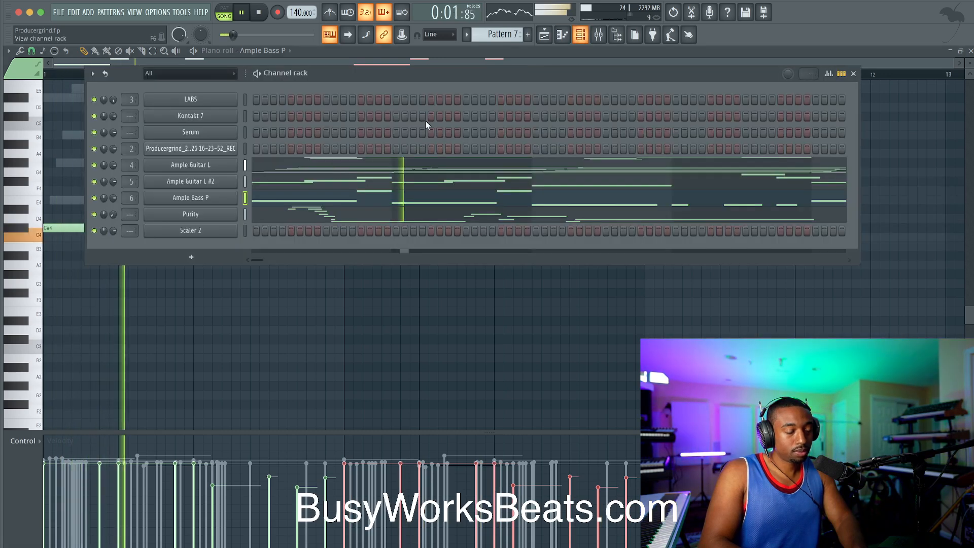
pyautogui.click(299, 213)
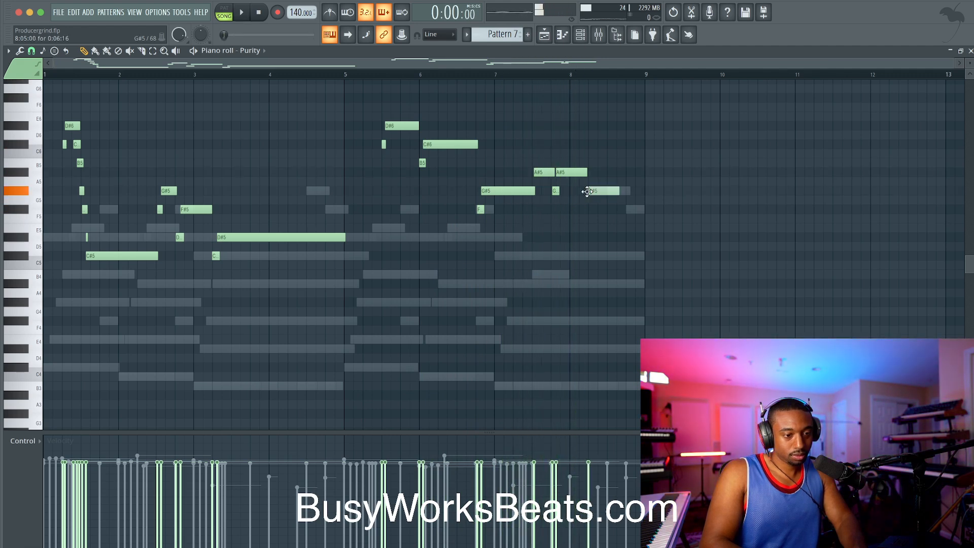
pyautogui.click(589, 209)
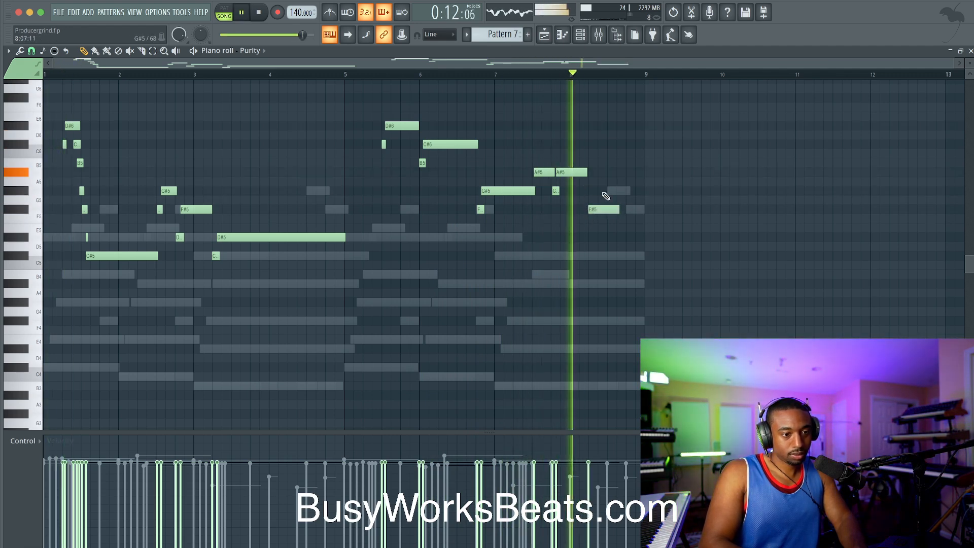
pyautogui.moveTo(619, 209); pyautogui.dragTo(643, 211)
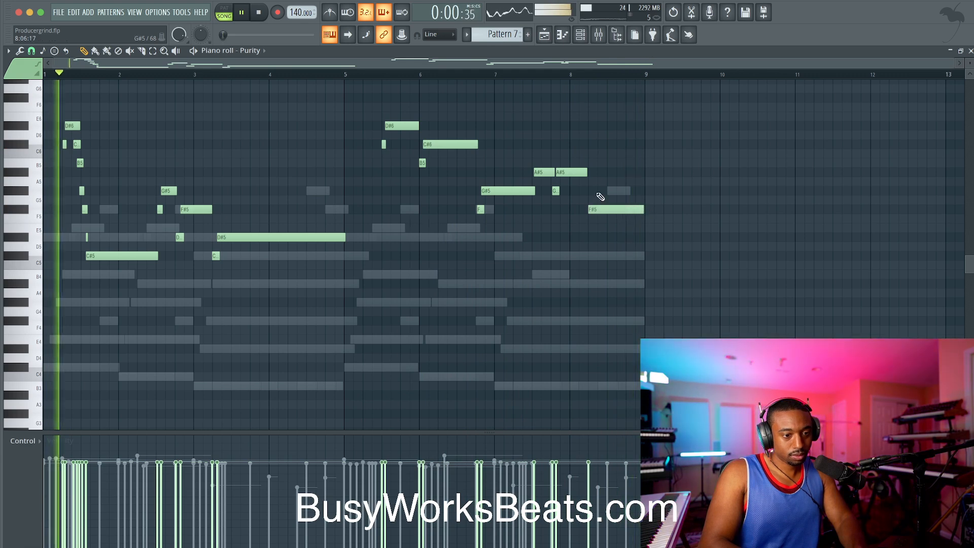
pyautogui.click(971, 51)
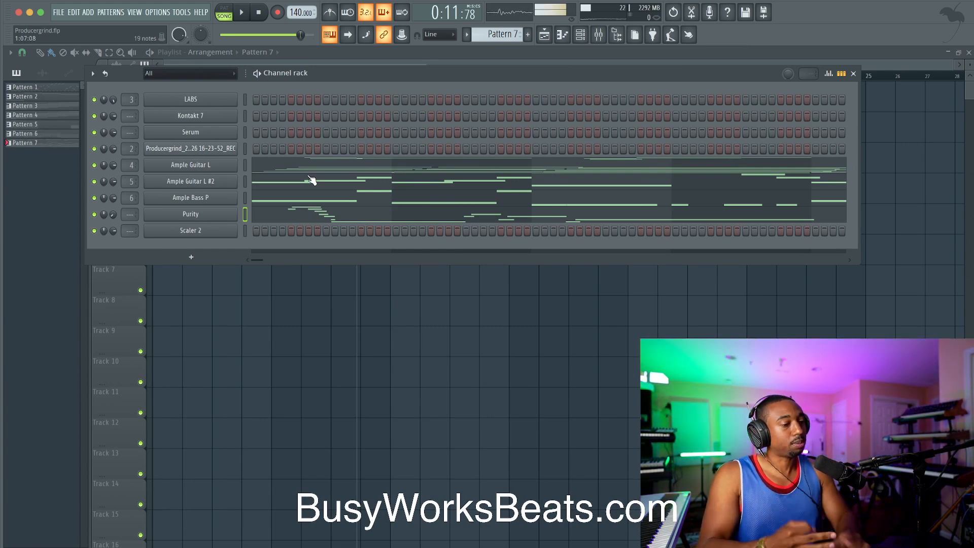
# Assign the Purity channel to mixer track 7 and play the song briefly.
pyautogui.hotkey('ctrl', 'l')
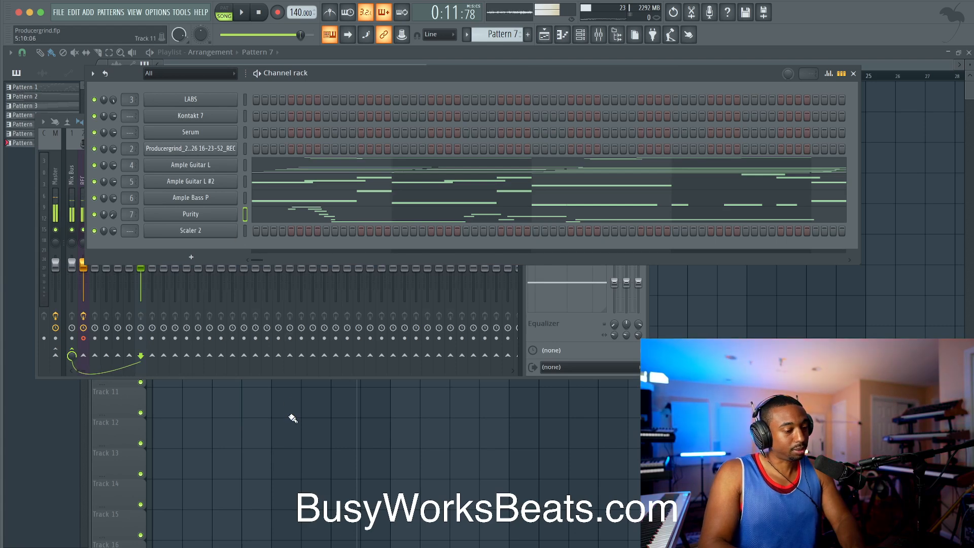
pyautogui.press('F12')
pyautogui.press('space')
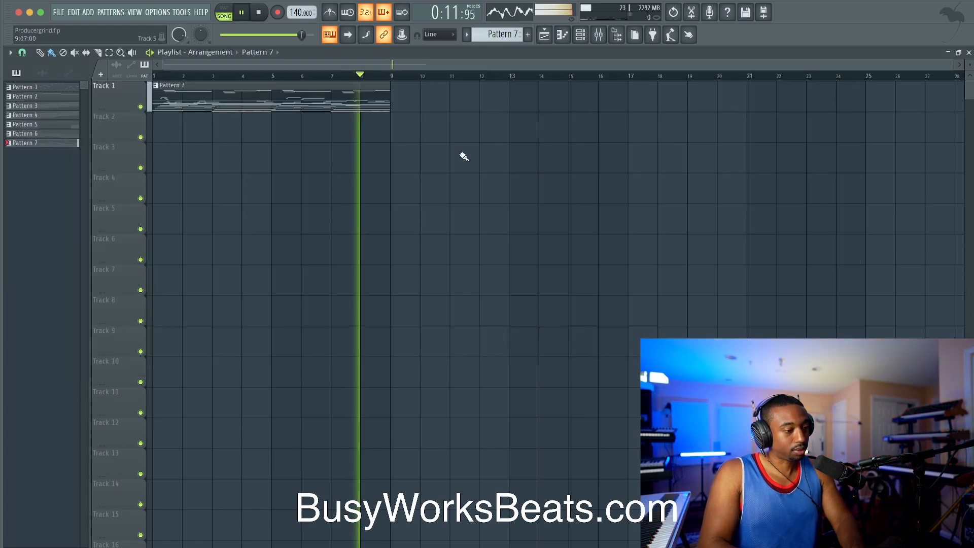
pyautogui.press('space')
pyautogui.click(599, 34)
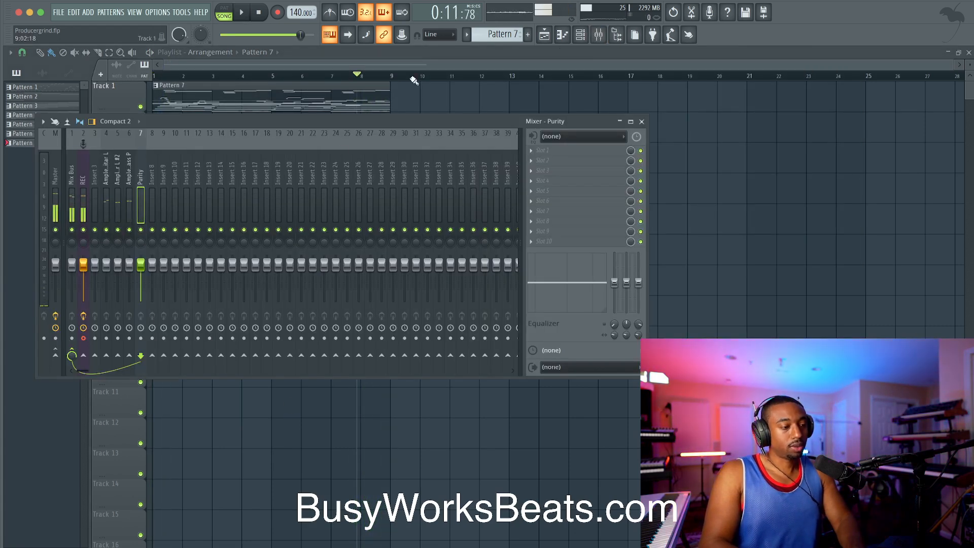
pyautogui.press('F6')
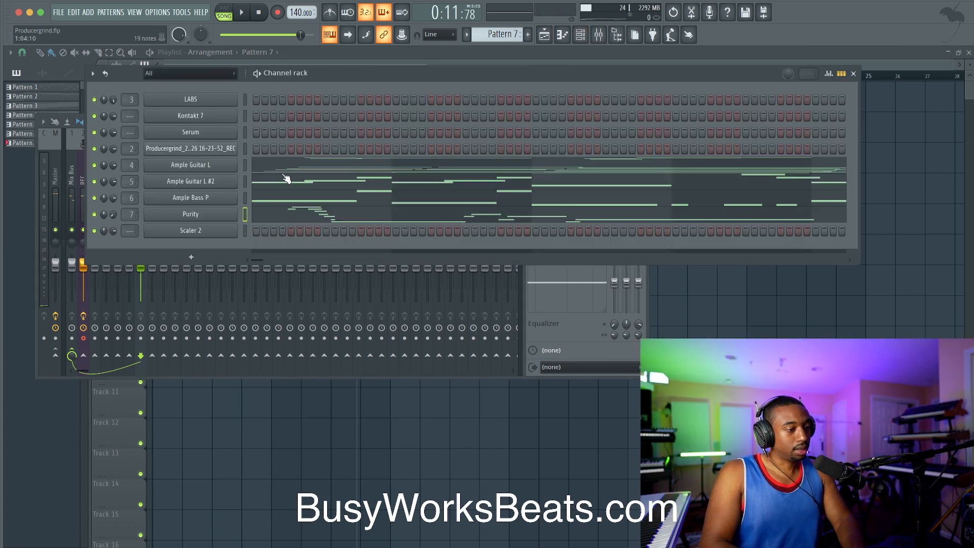
# Rename mixer track 8 as Melody.
pyautogui.click(543, 317)
pyautogui.rightClick(154, 177)
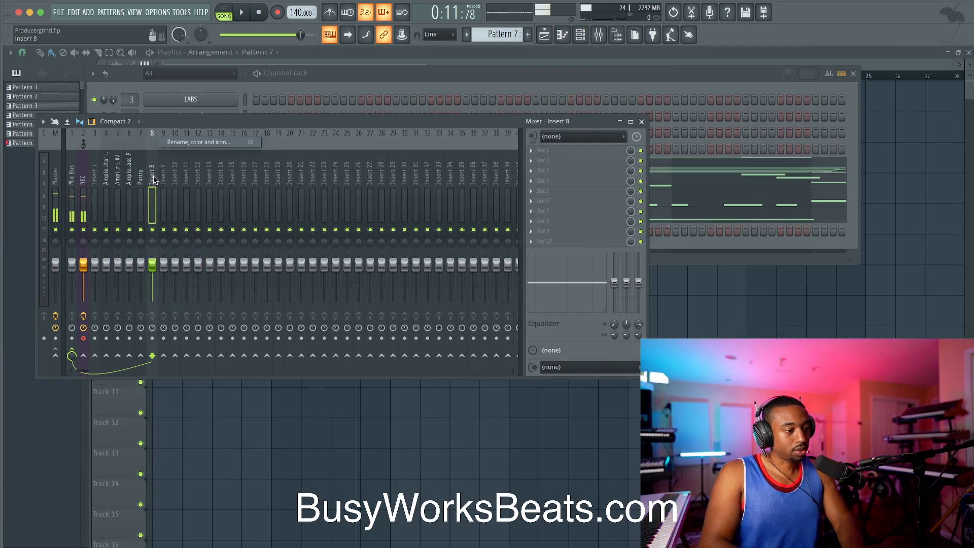
pyautogui.press('F2')
pyautogui.write('Meld')
pyautogui.write('o')
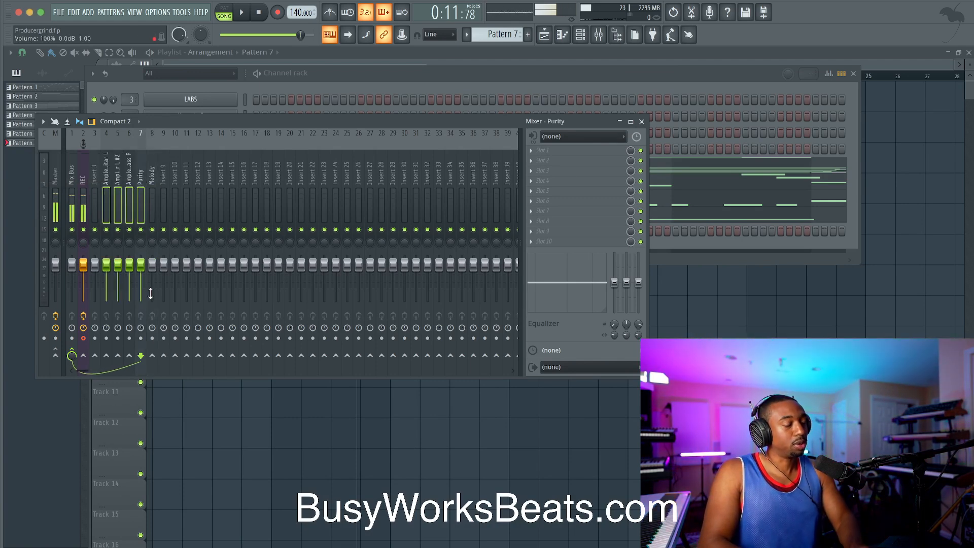
# Route the Ample Guitar L, Ample Guitar L #2, Ample Bass P and Purity tracks only to Melody, and play the song.
pyautogui.rightClick(153, 355)
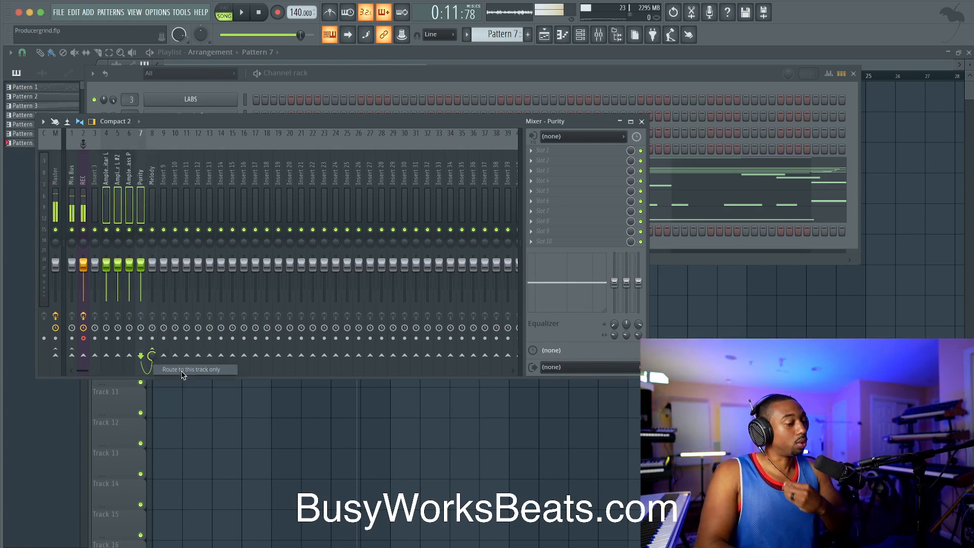
pyautogui.click(153, 215)
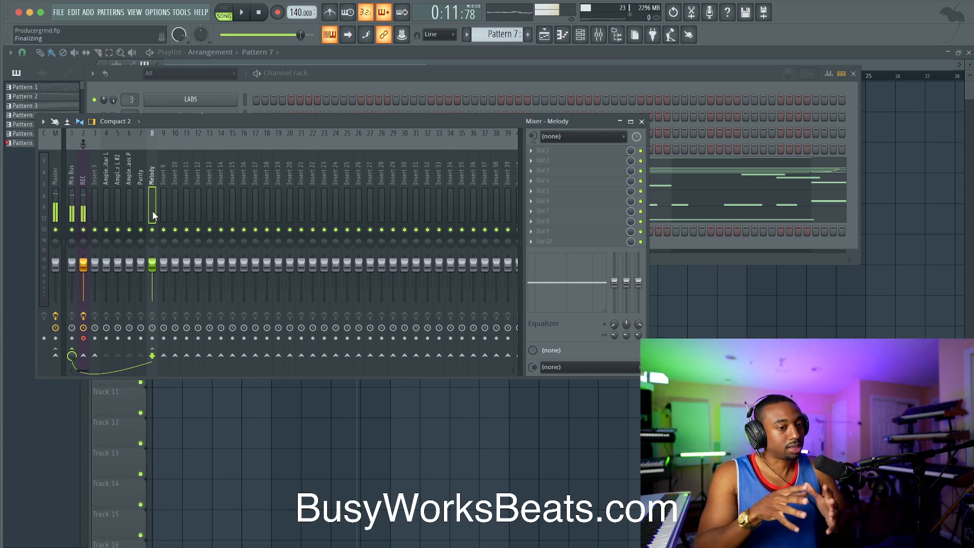
pyautogui.click(282, 78)
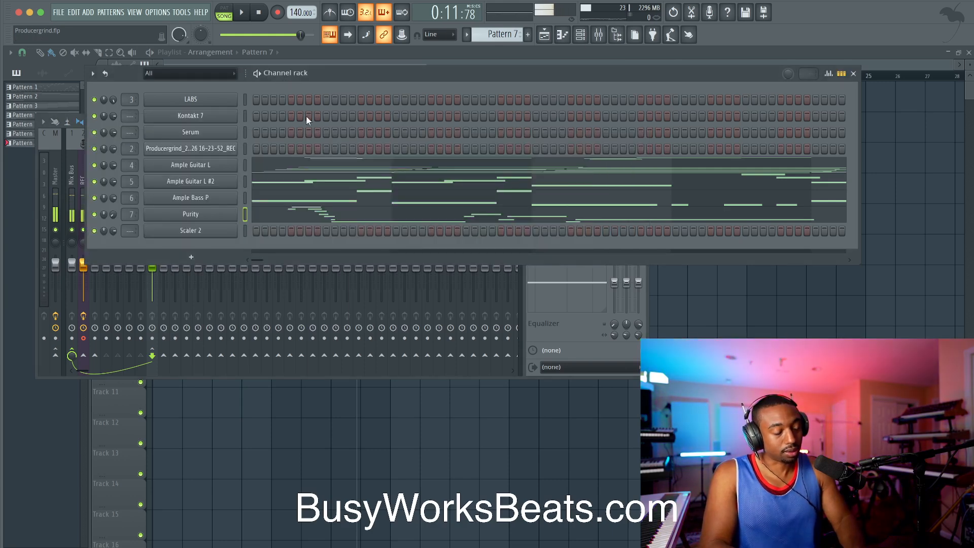
pyautogui.click(580, 299)
pyautogui.press('space')
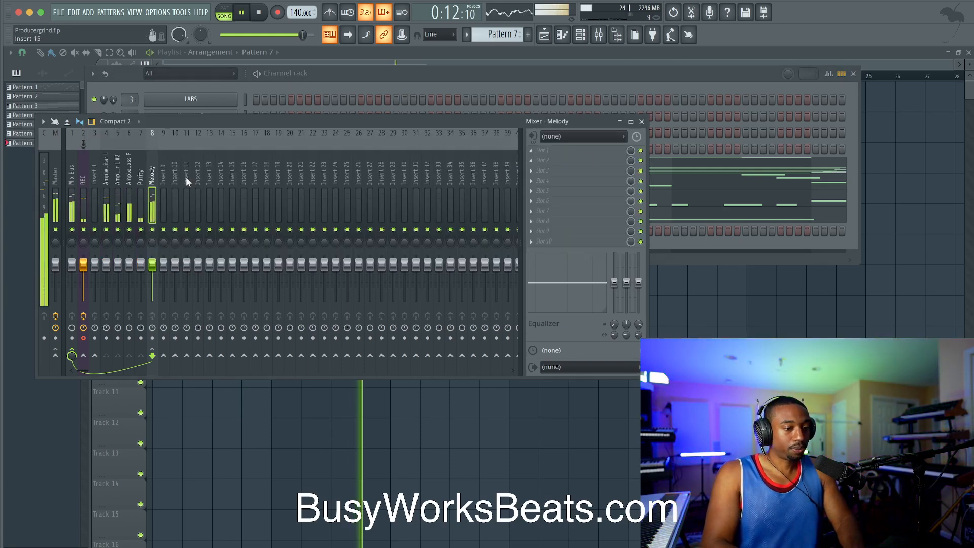
pyautogui.click(543, 158)
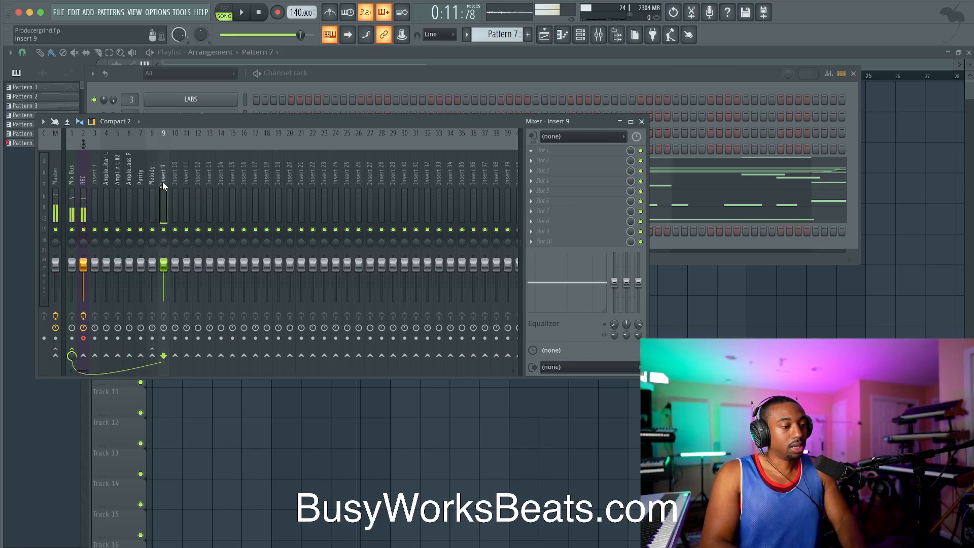
# Rename mixer track 9 as REVERB and load Fruity Reeverb 2 into its first effect slot.
pyautogui.doubleClick(162, 175)
pyautogui.write('REVERB')
pyautogui.press('Return')
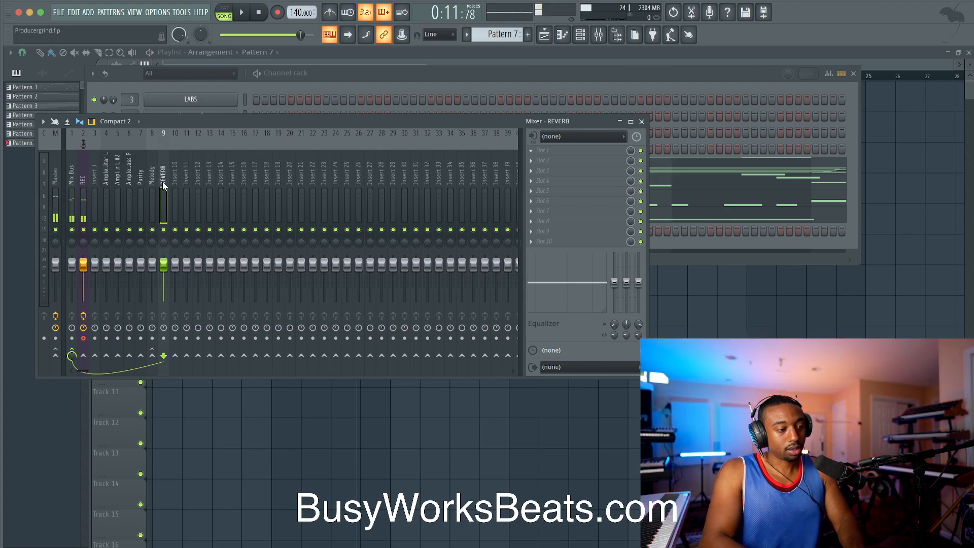
pyautogui.click(550, 157)
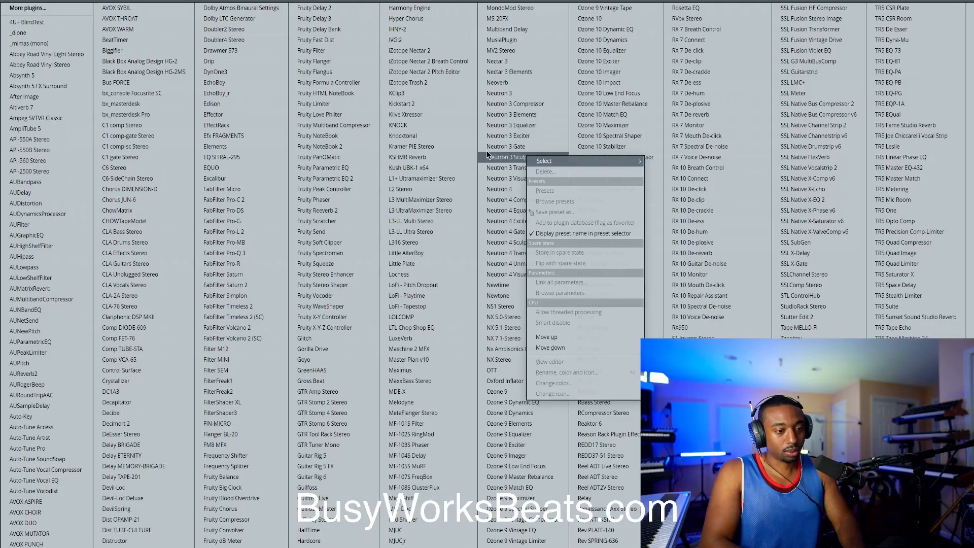
pyautogui.click(347, 210)
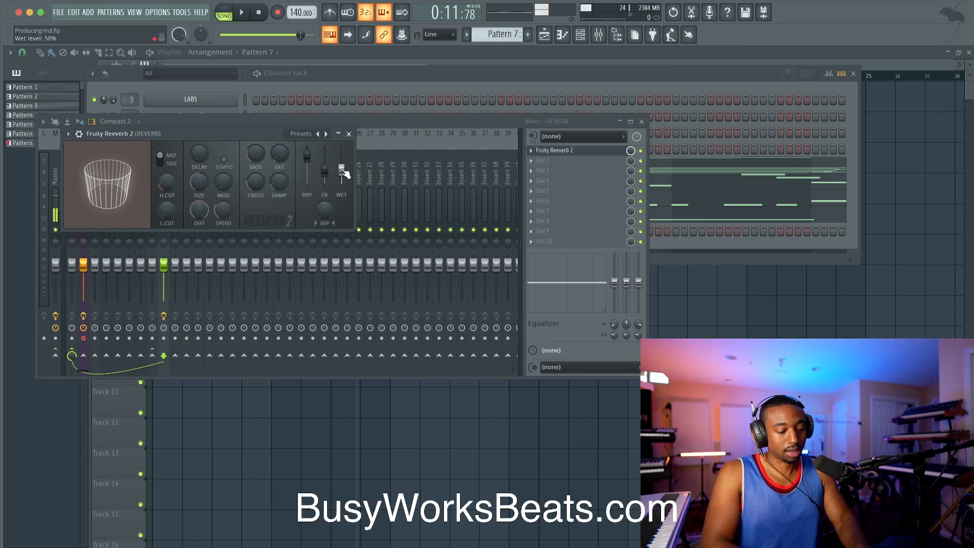
pyautogui.click(349, 134)
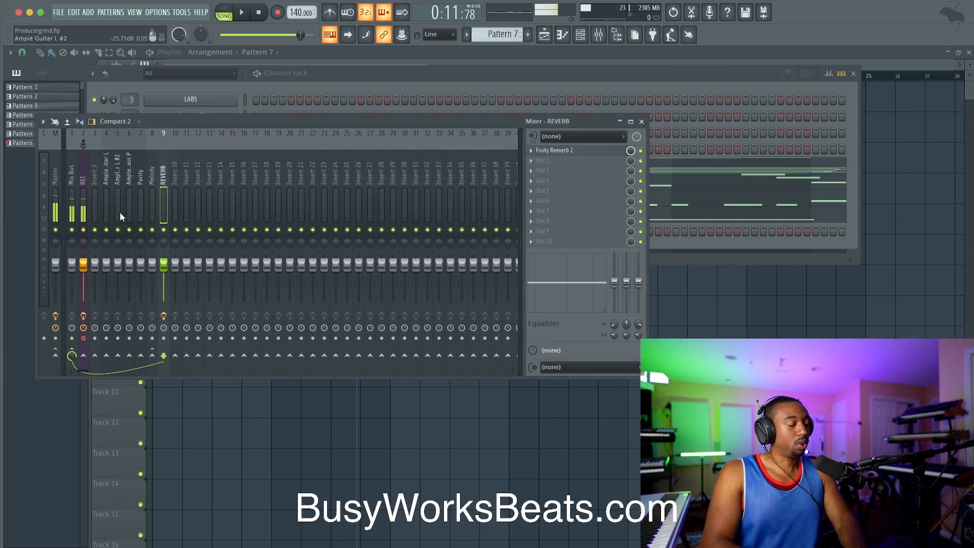
# Send the Melody track to REVERB, and add Gross Beat on REVERB with the Momentary preset's 1/2 Speed time pattern.
pyautogui.click(155, 182)
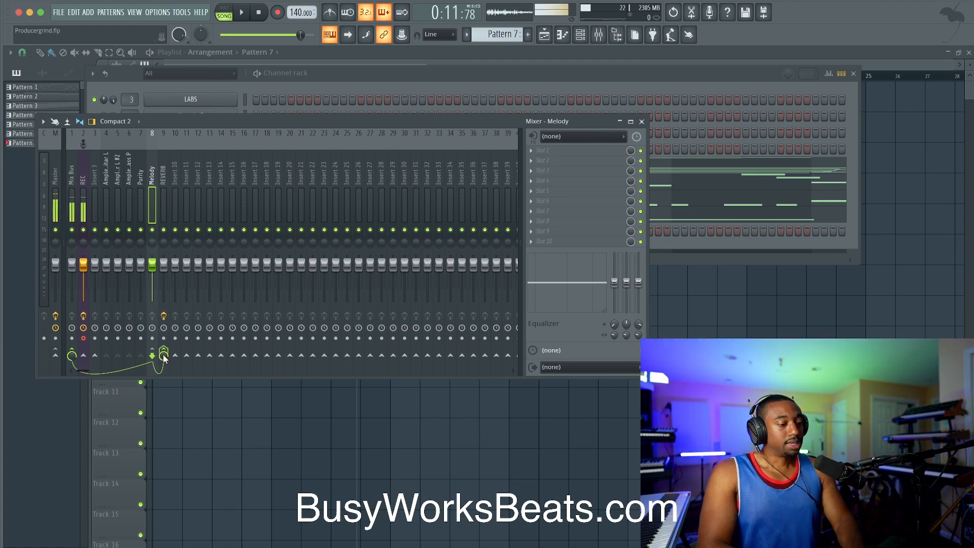
pyautogui.click(581, 163)
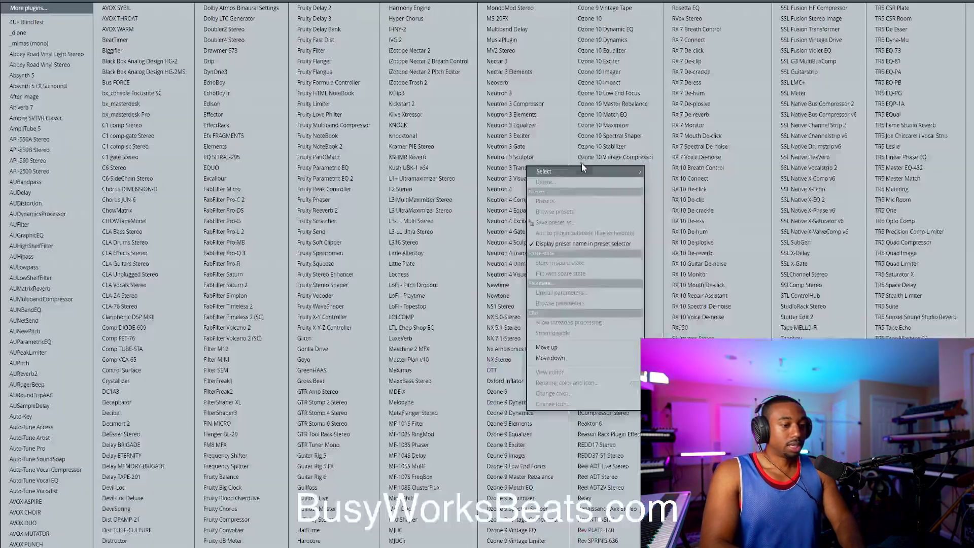
pyautogui.click(324, 381)
pyautogui.click(472, 150)
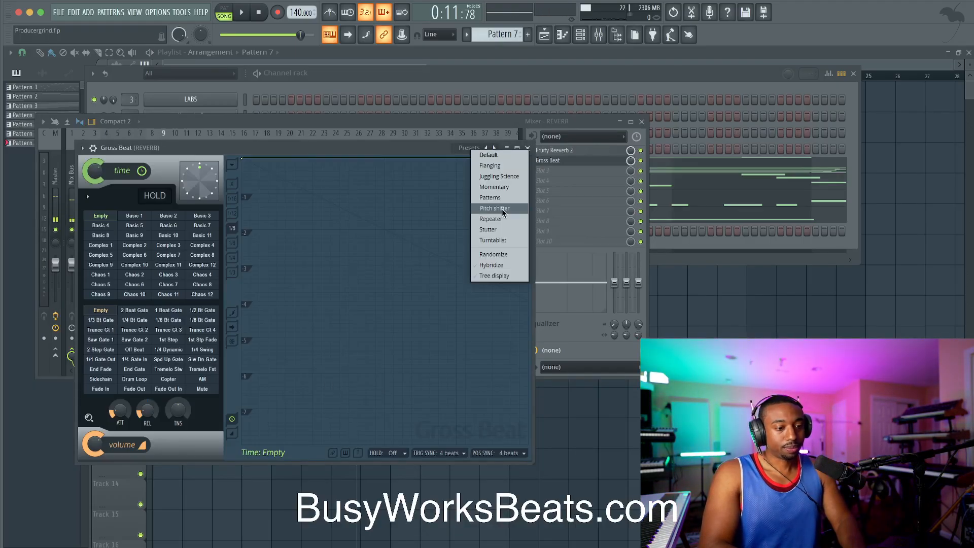
pyautogui.click(493, 187)
pyautogui.click(173, 285)
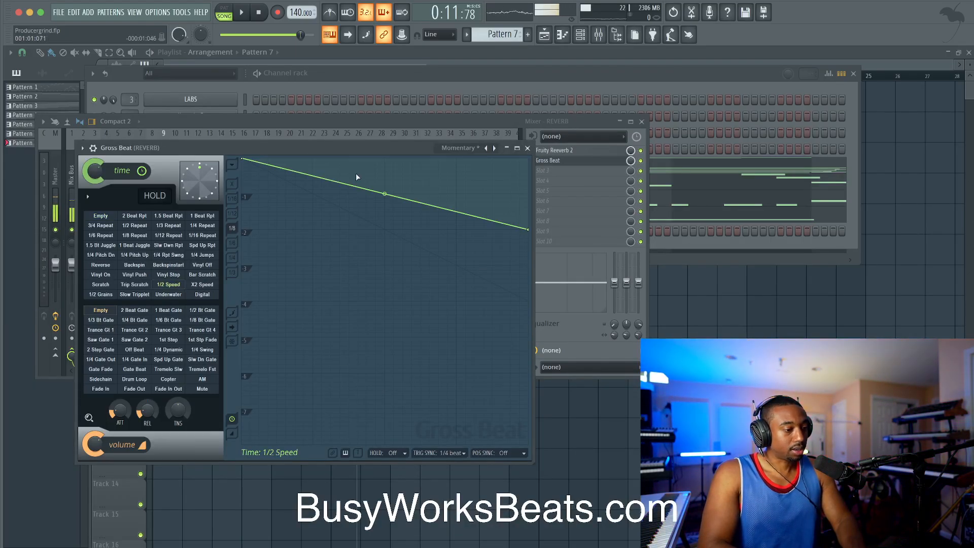
pyautogui.click(528, 148)
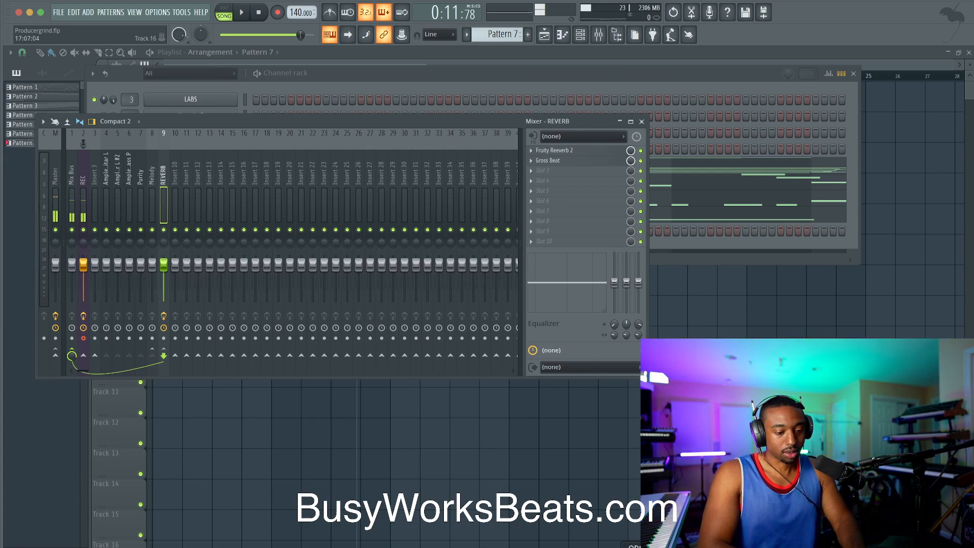
pyautogui.press('super+Tab')
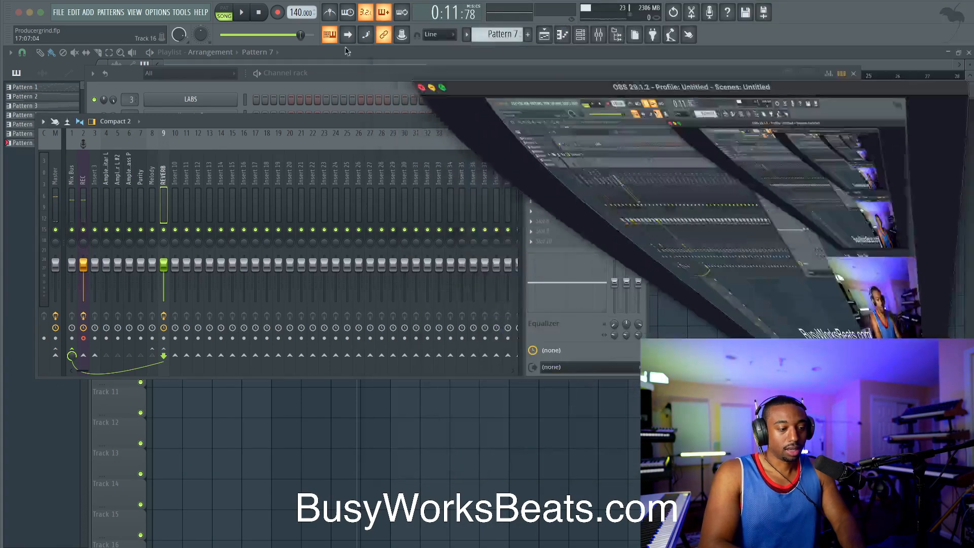
pyautogui.click(401, 5)
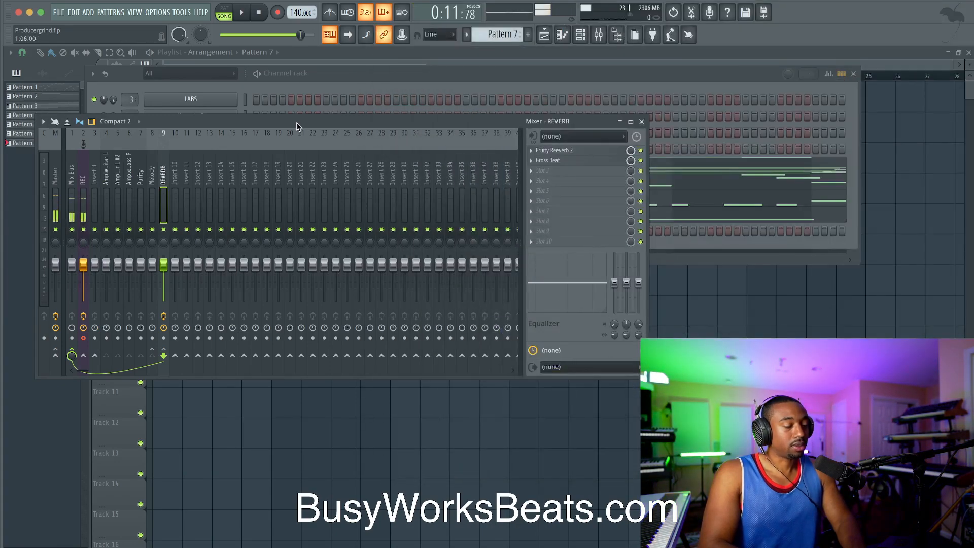
pyautogui.moveTo(313, 125); pyautogui.dragTo(340, 126)
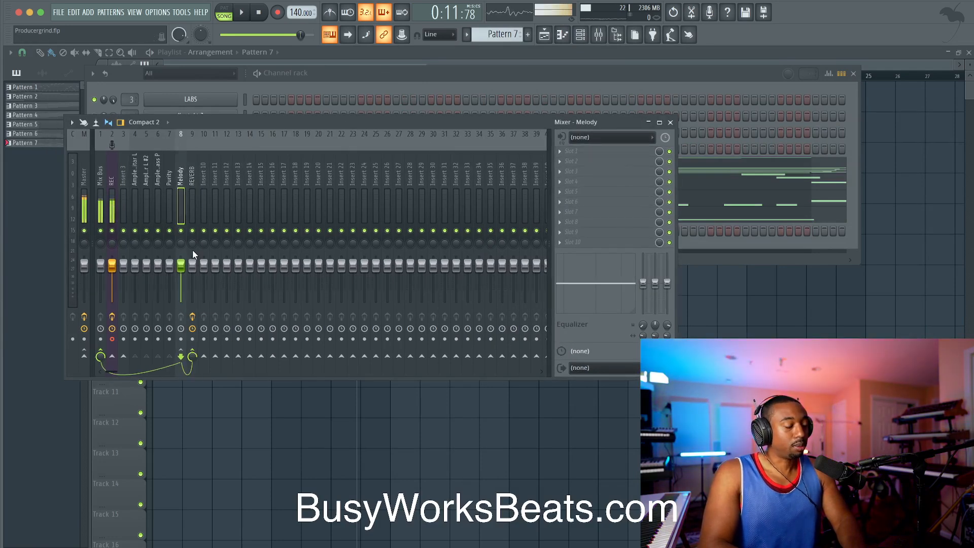
# During playback, route the Ample Bass P track only to Mix Bus and raise the REVERB track's fader.
pyautogui.press('space')
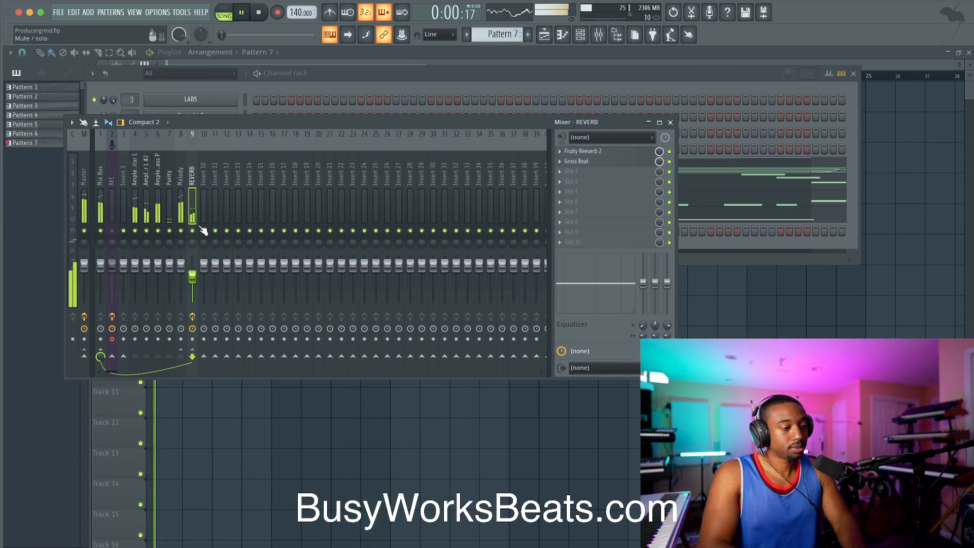
pyautogui.click(159, 213)
pyautogui.rightClick(102, 356)
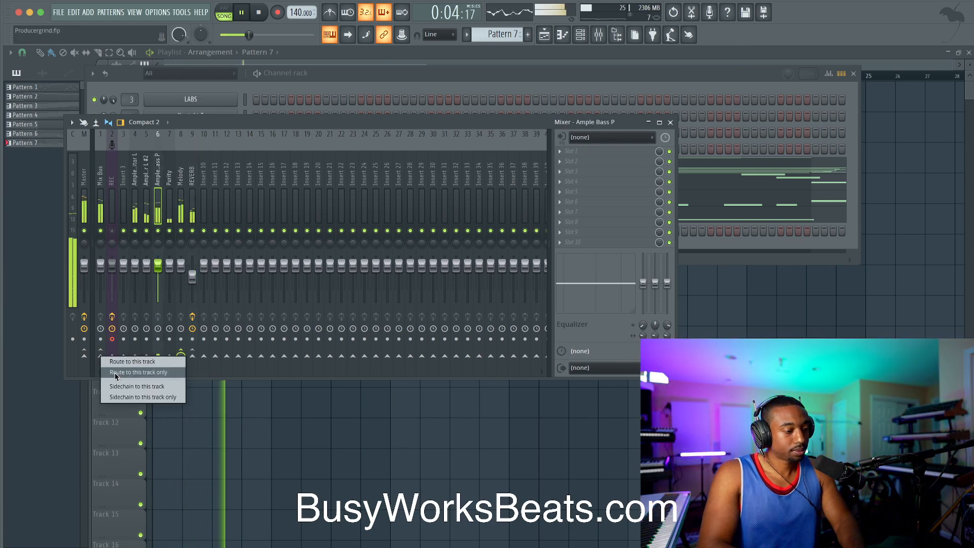
pyautogui.click(120, 374)
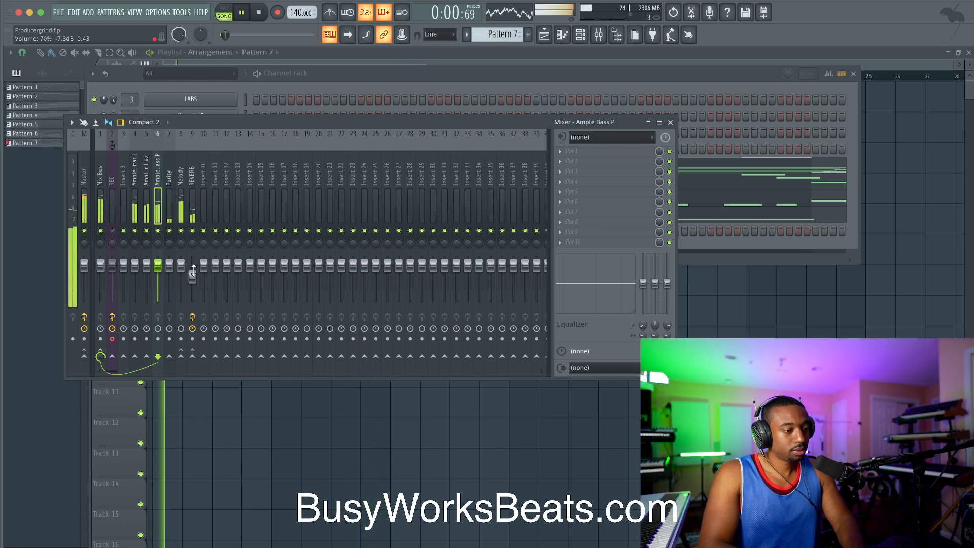
pyautogui.click(194, 269)
pyautogui.press('space')
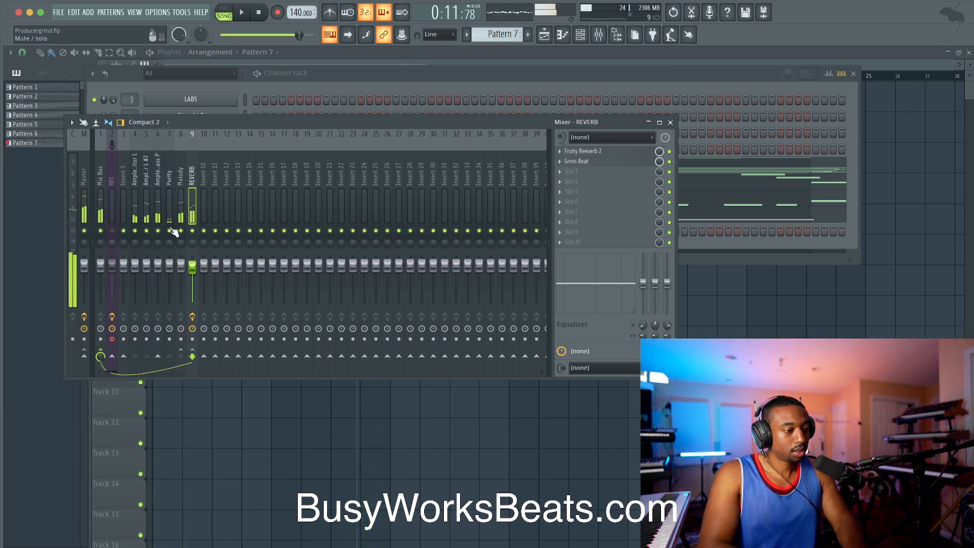
# Remove the Melody track's direct send to Mix Bus, play the song, and raise the REVERB track's fader slightly.
pyautogui.click(113, 231)
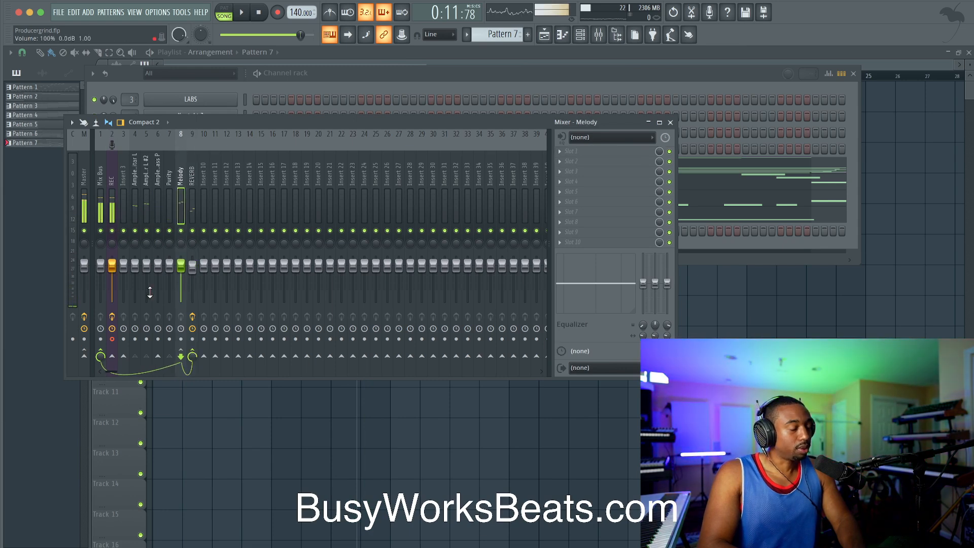
pyautogui.click(101, 355)
pyautogui.press('space')
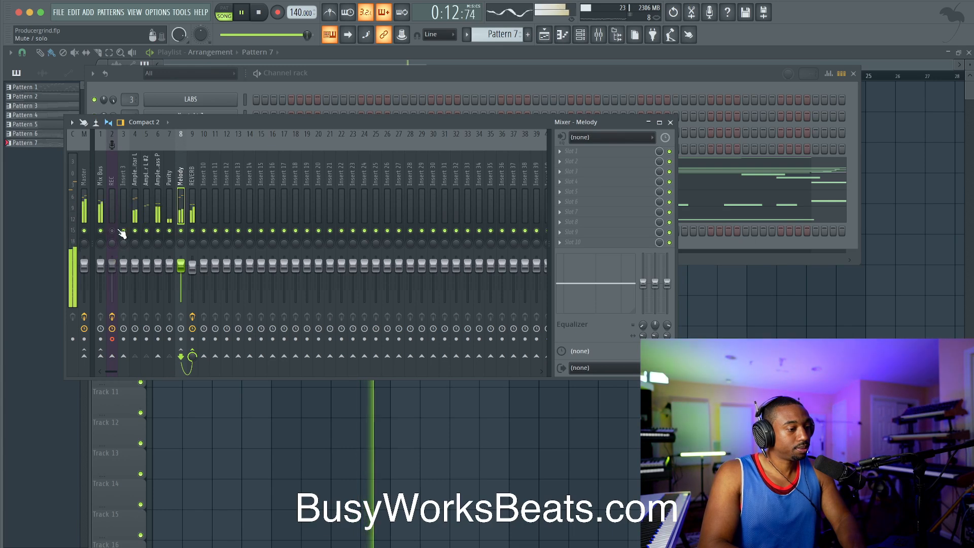
pyautogui.moveTo(192, 268); pyautogui.dragTo(192, 264)
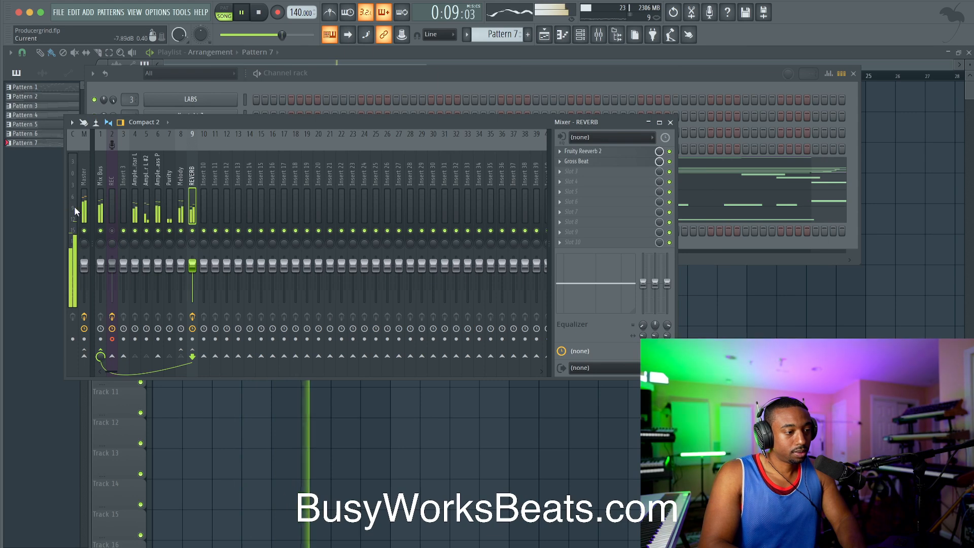
# Adjust the time mix of Gross Beat on the REVERB track and replay the song with the REC track muted.
pyautogui.click(576, 161)
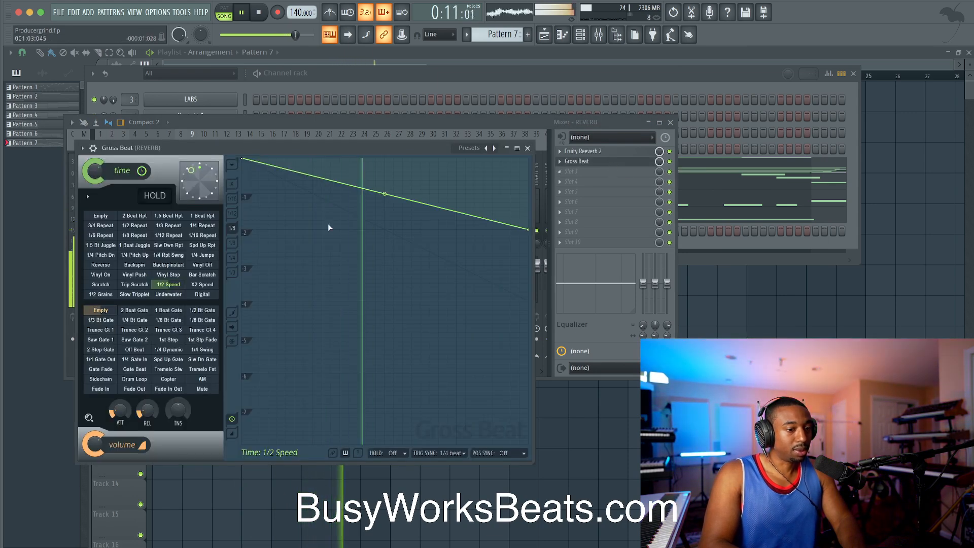
pyautogui.press('space')
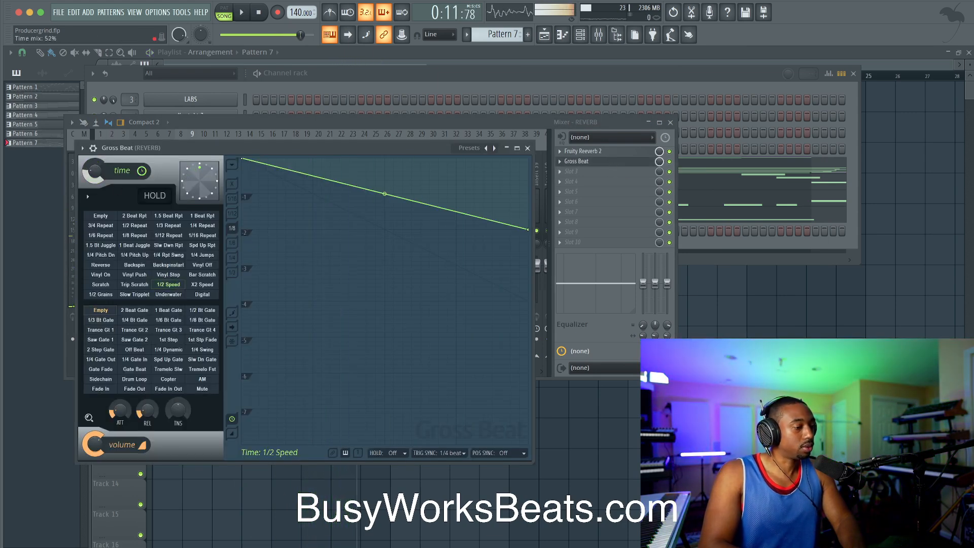
pyautogui.press('space')
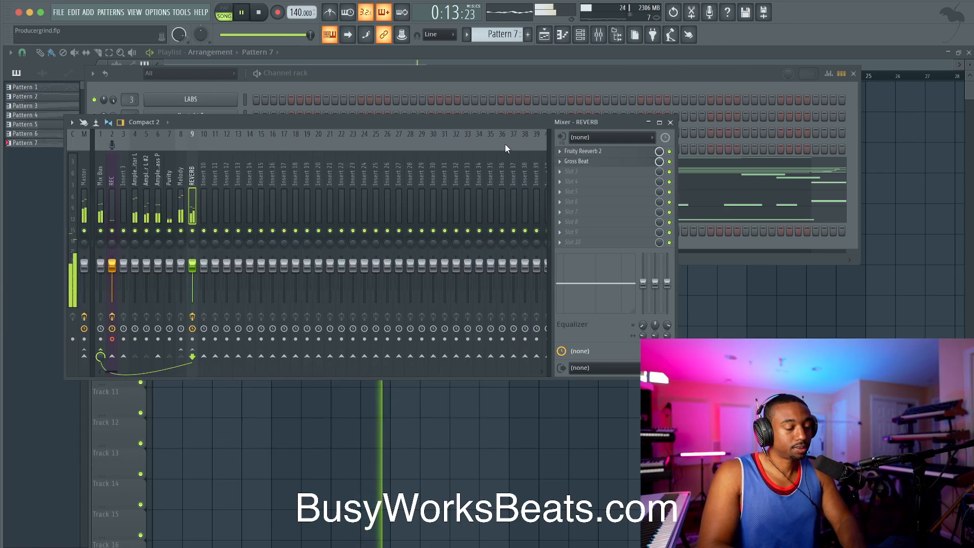
pyautogui.press('Escape')
pyautogui.click(113, 231)
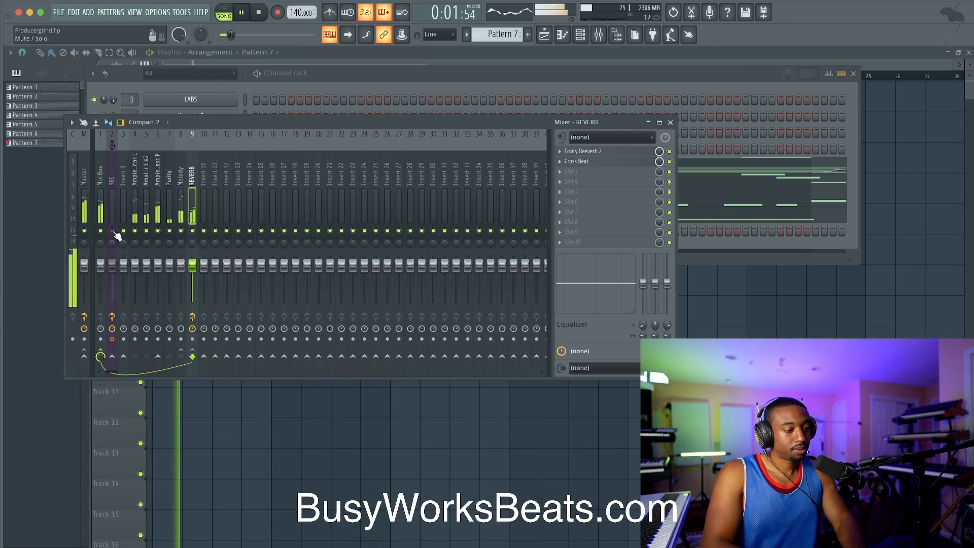
pyautogui.click(113, 231)
pyautogui.press('space')
# Insert Pitch Shifter ahead of Fruity Reeverb 2 on the REVERB track and raise its pitch to +12 semitones.
pyautogui.click(602, 174)
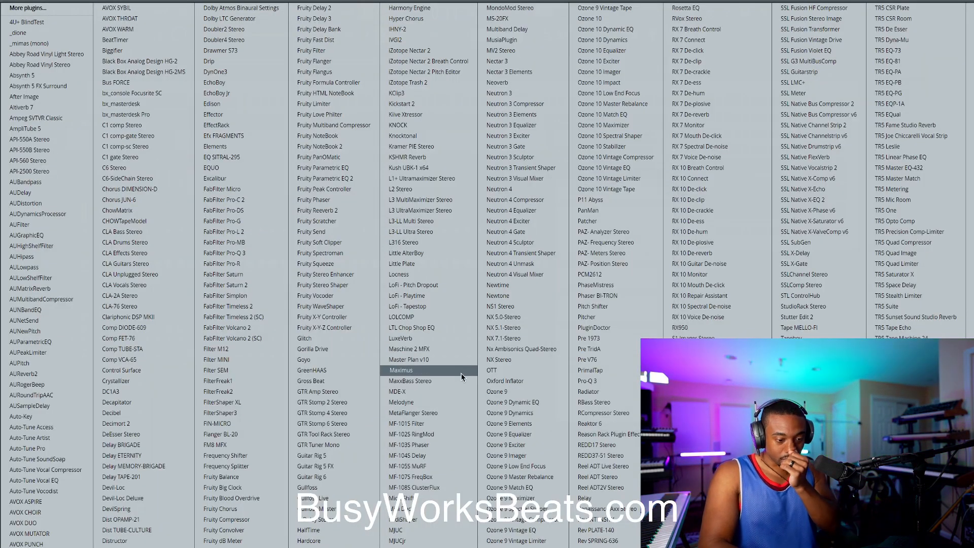
pyautogui.click(594, 306)
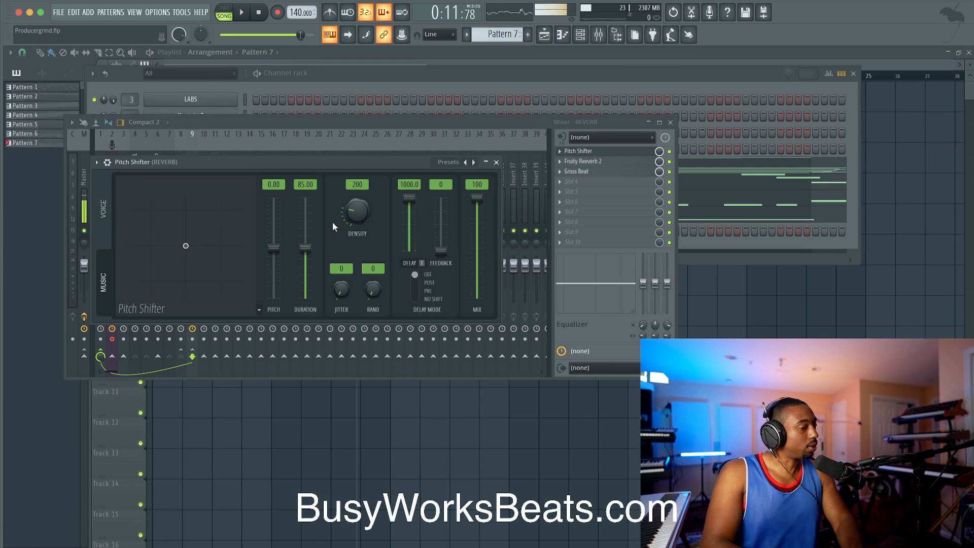
pyautogui.moveTo(273, 247); pyautogui.dragTo(274, 205)
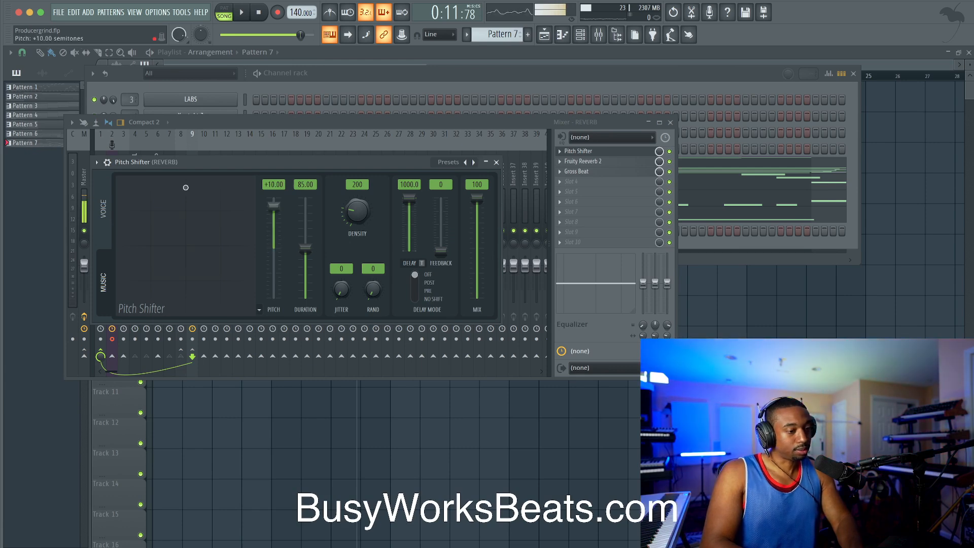
pyautogui.click(496, 162)
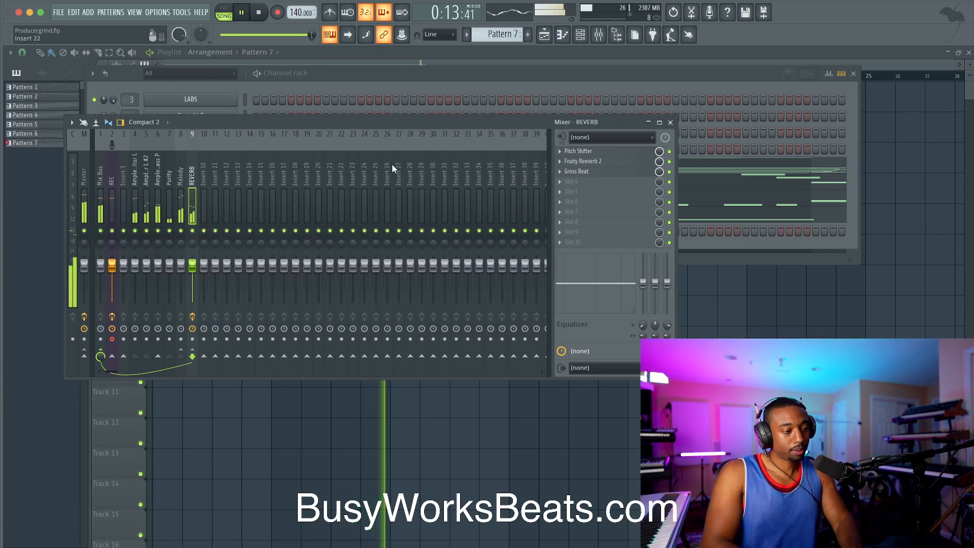
# During playback, set REVERB's Pitch Shifter to a duration of 112.81 ms and a density of 112, and check Gross Beat.
pyautogui.click(614, 152)
pyautogui.moveTo(363, 223); pyautogui.dragTo(359, 215)
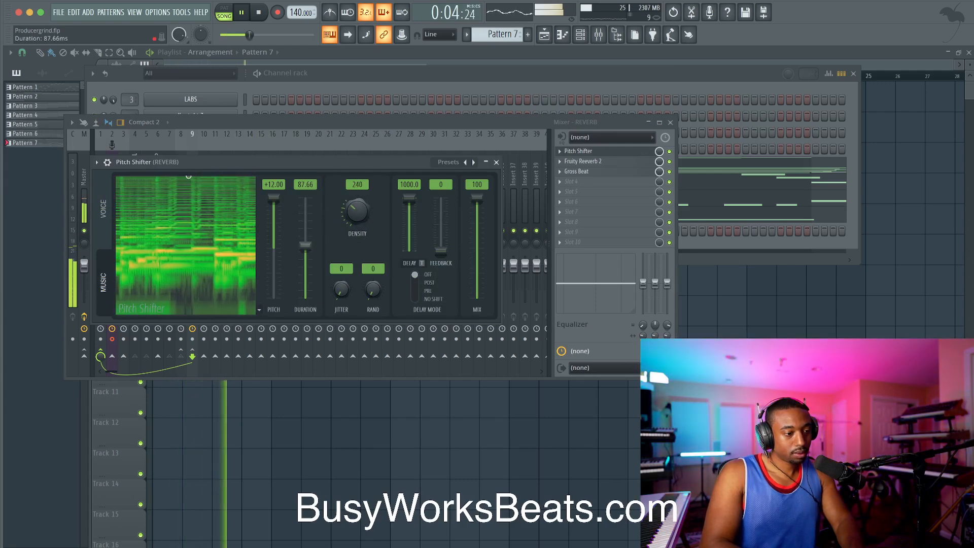
pyautogui.click(496, 162)
pyautogui.click(583, 171)
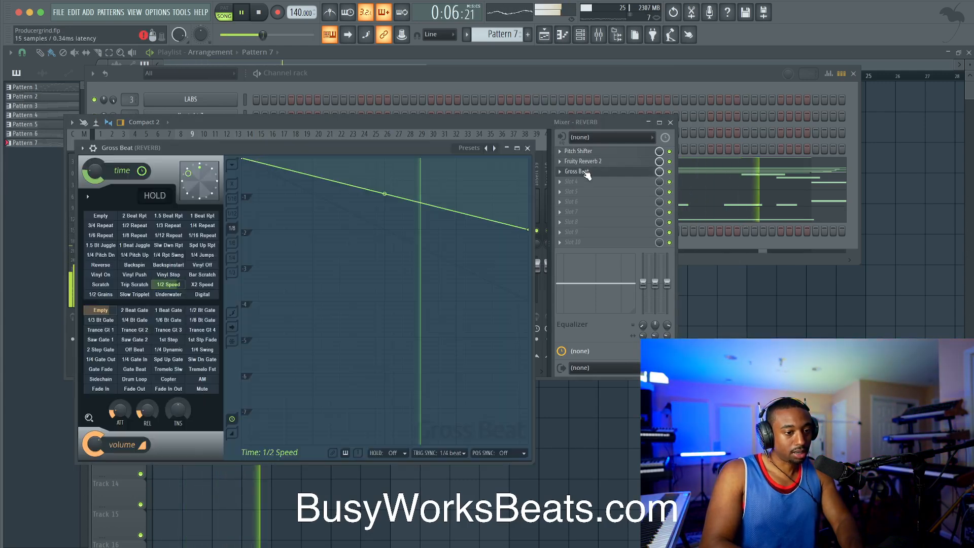
pyautogui.click(528, 148)
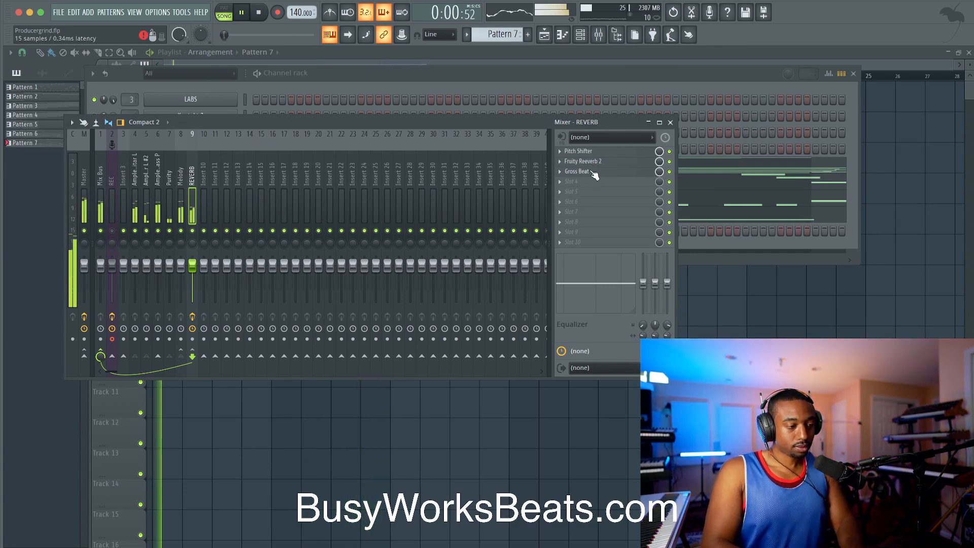
pyautogui.click(578, 151)
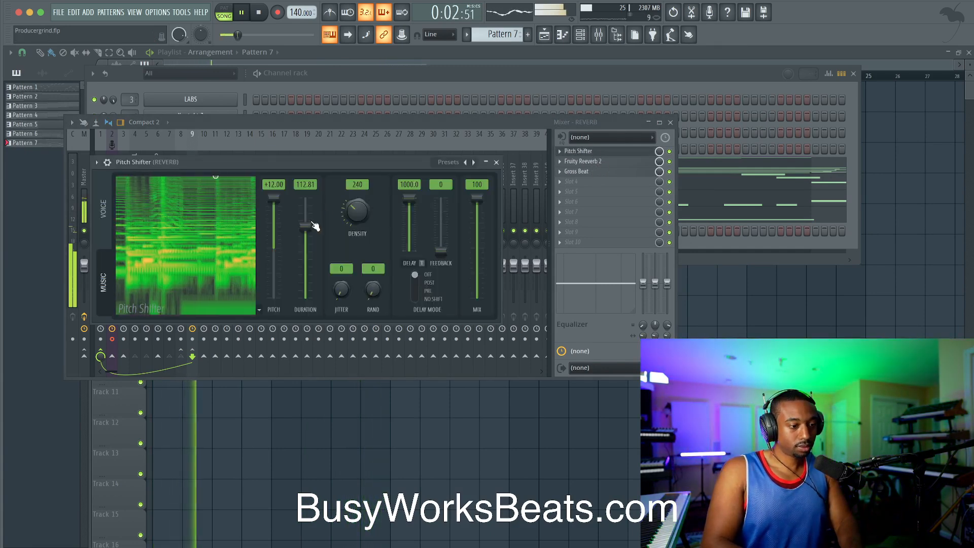
pyautogui.moveTo(357, 210); pyautogui.dragTo(332, 232)
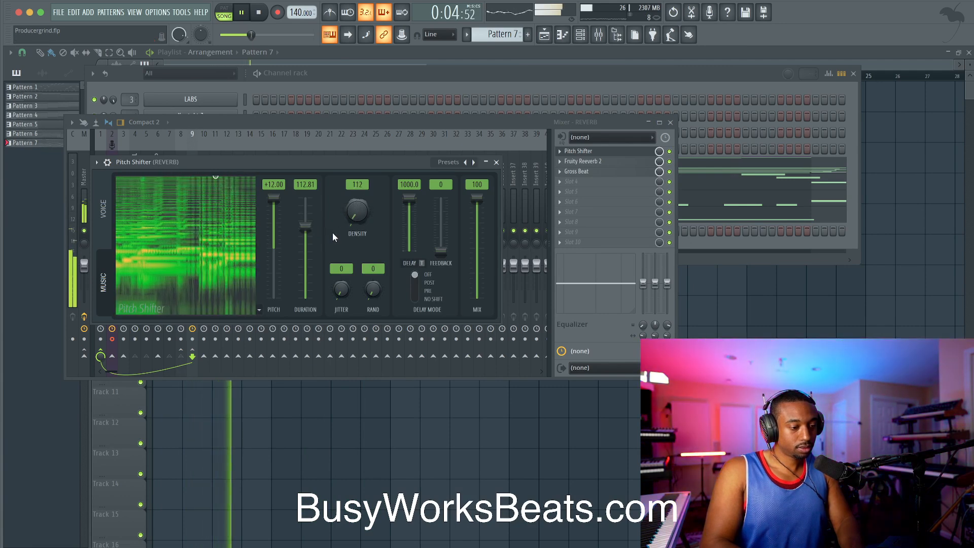
pyautogui.click(496, 162)
pyautogui.click(113, 230)
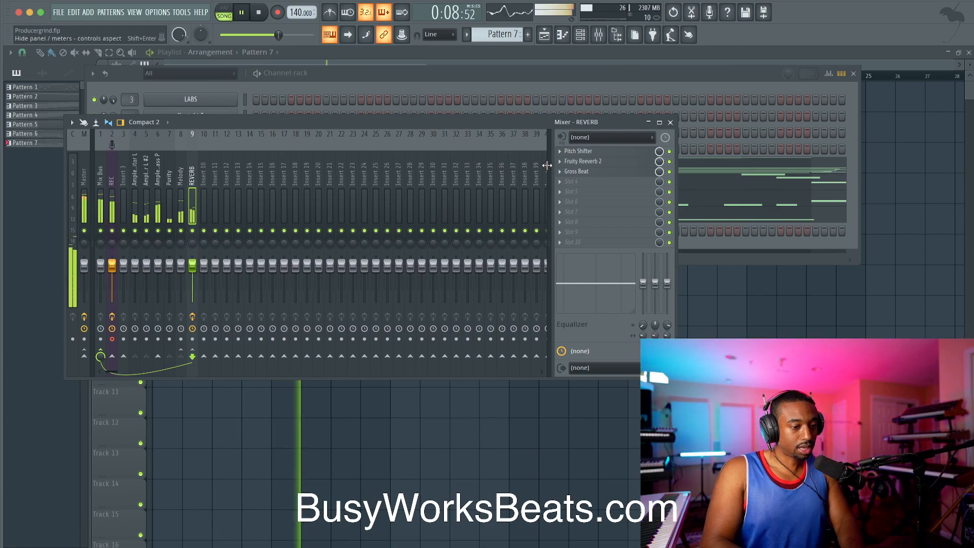
# Add Hyper Chorus after Gross Beat on the REVERB track, audition it, and raise the REVERB fader.
pyautogui.click(576, 188)
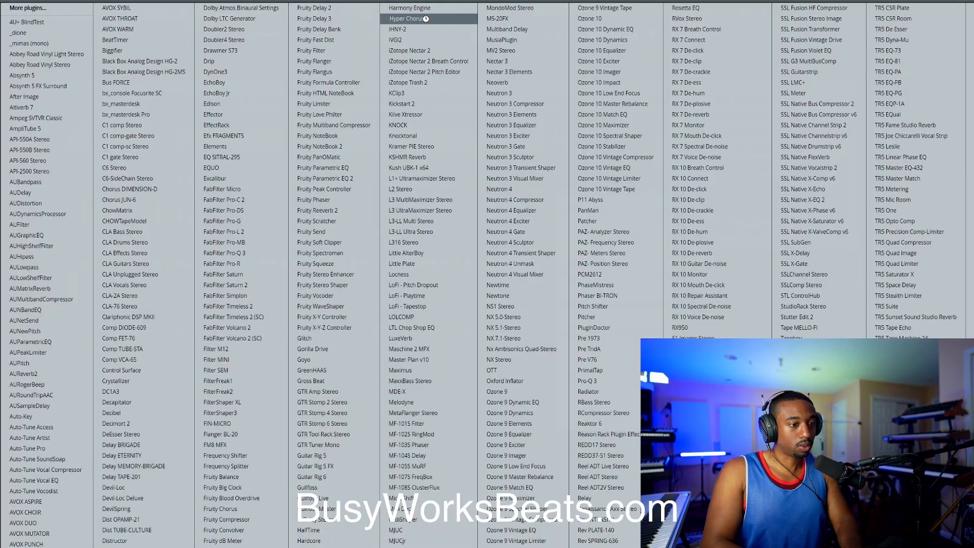
pyautogui.click(425, 20)
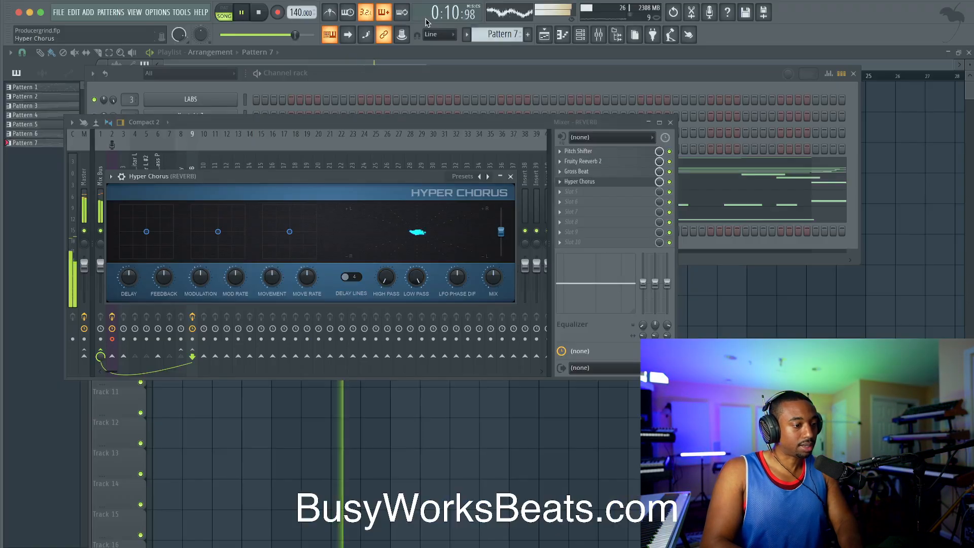
pyautogui.click(511, 176)
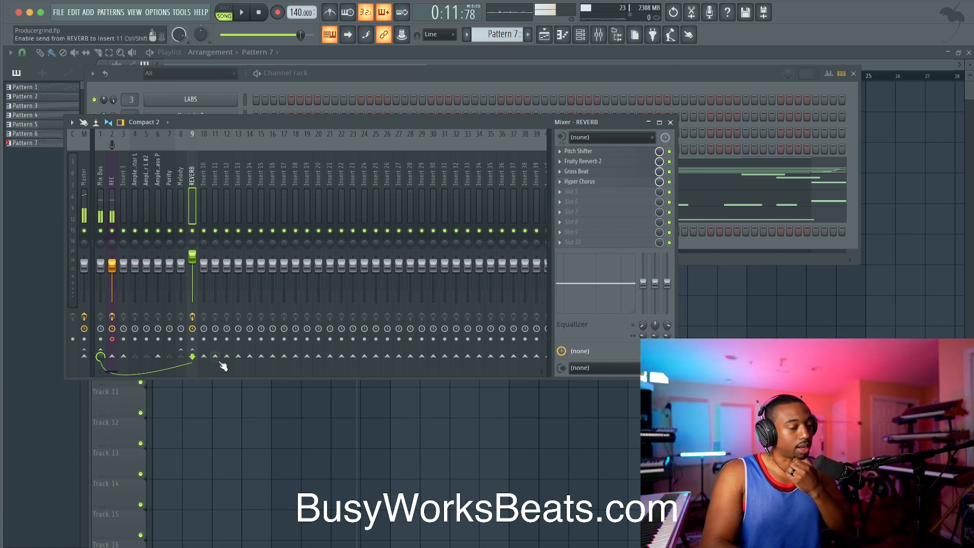
# Load Edison into REVERB's fifth effect slot and record the track's output on play while the song runs.
pyautogui.click(576, 204)
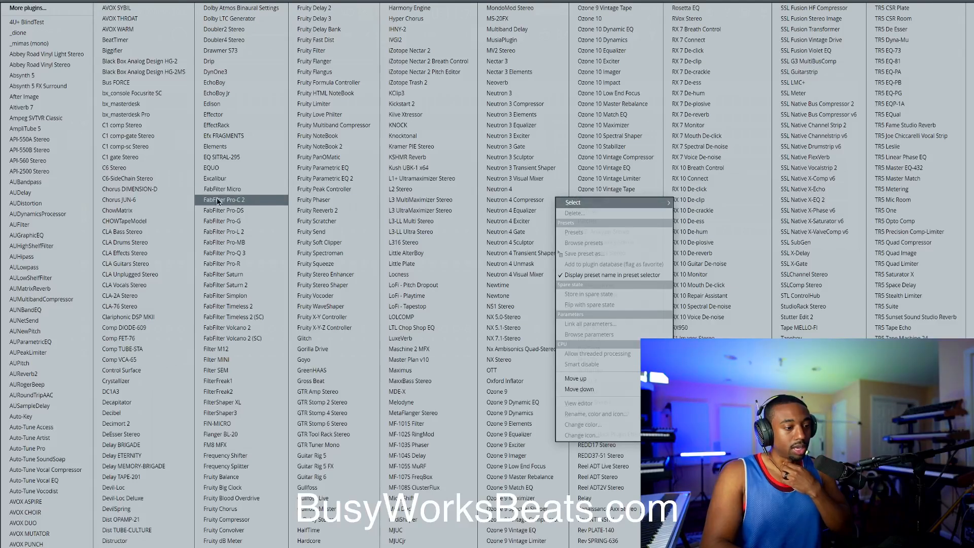
pyautogui.click(223, 104)
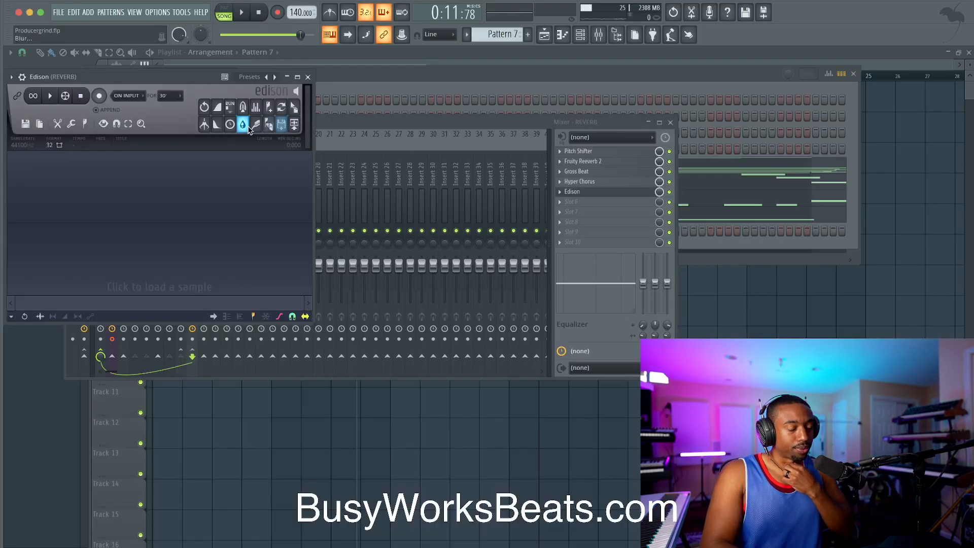
pyautogui.moveTo(175, 86); pyautogui.dragTo(222, 80)
pyautogui.click(223, 105)
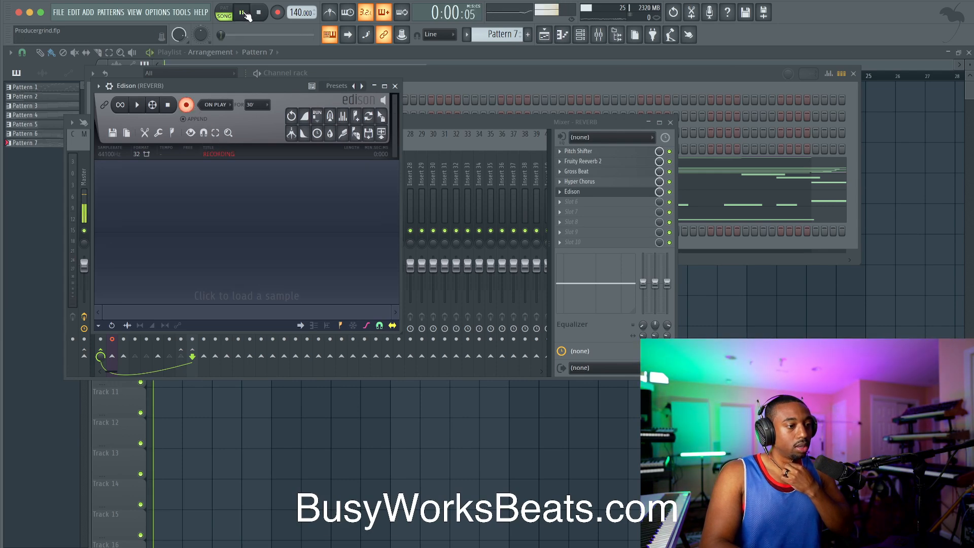
pyautogui.moveTo(241, 88); pyautogui.dragTo(357, 143)
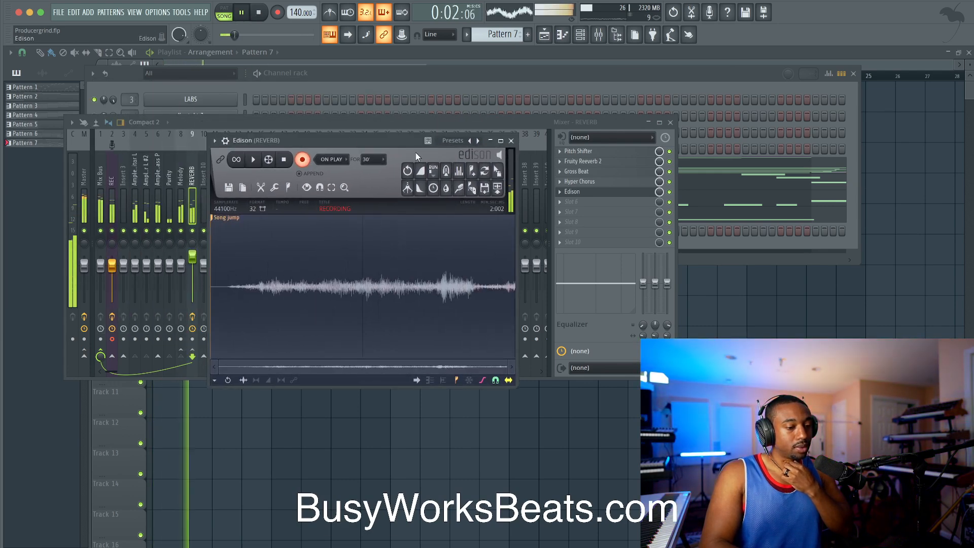
pyautogui.press('F12')
pyautogui.click(600, 34)
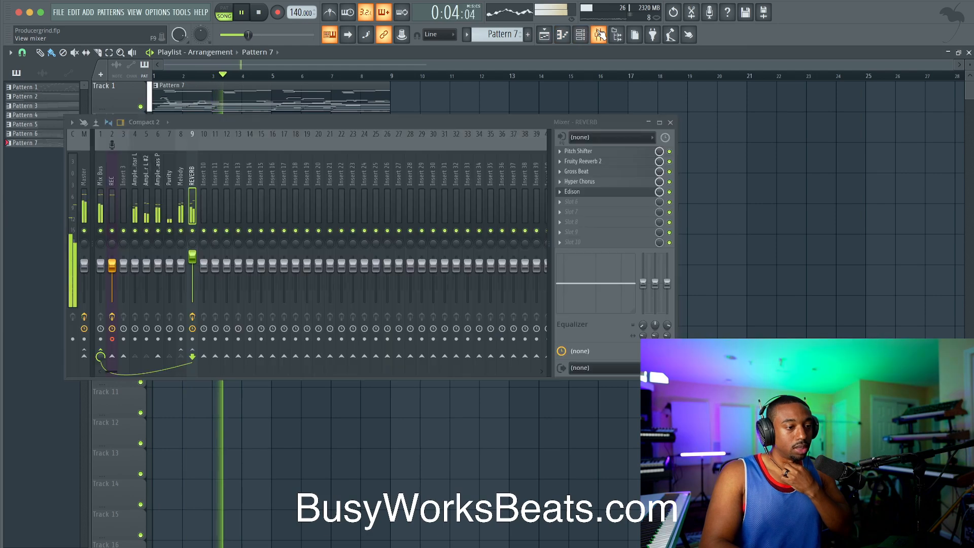
pyautogui.click(646, 147)
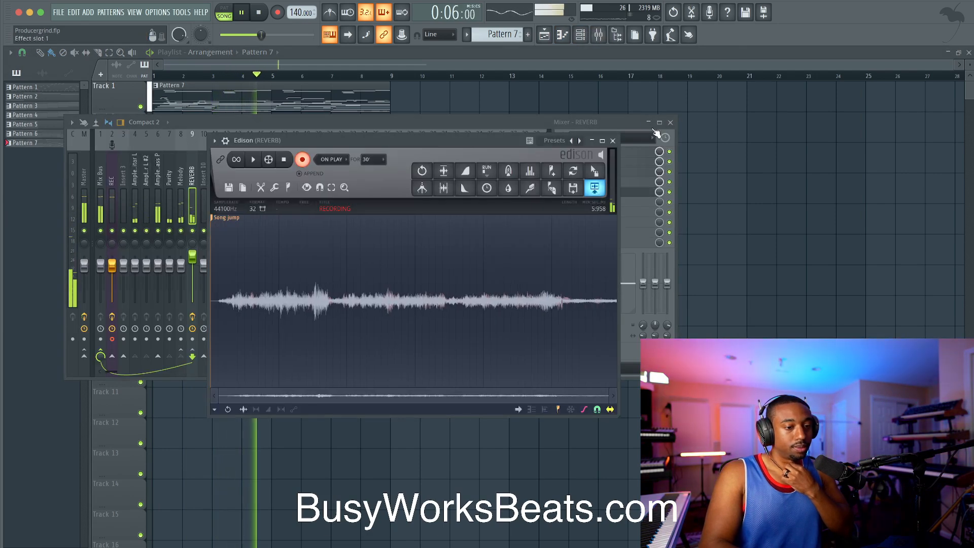
# Stop the Edison recording, select its second song pass, and send the selection to the playlist as an audio clip.
pyautogui.moveTo(491, 141); pyautogui.dragTo(453, 211)
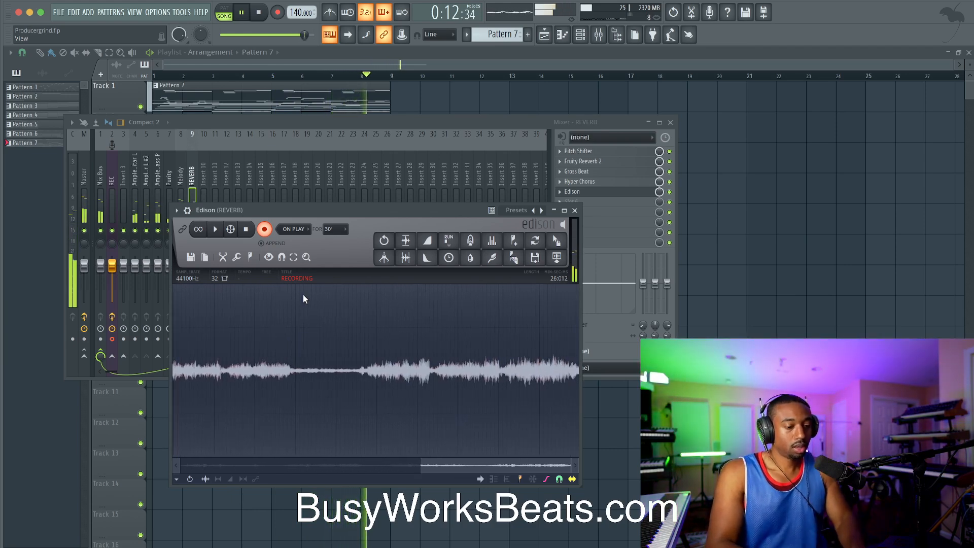
pyautogui.click(247, 230)
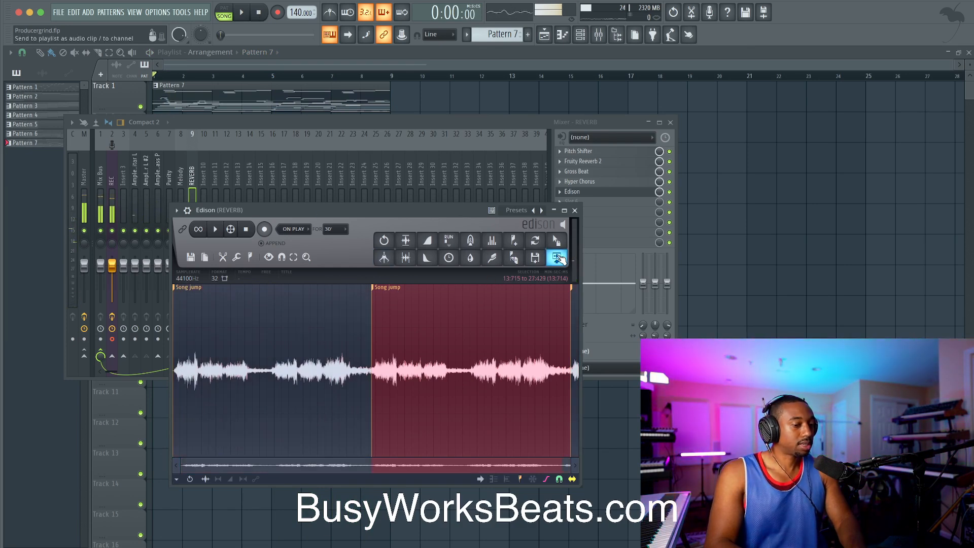
pyautogui.click(559, 258)
pyautogui.press('F12')
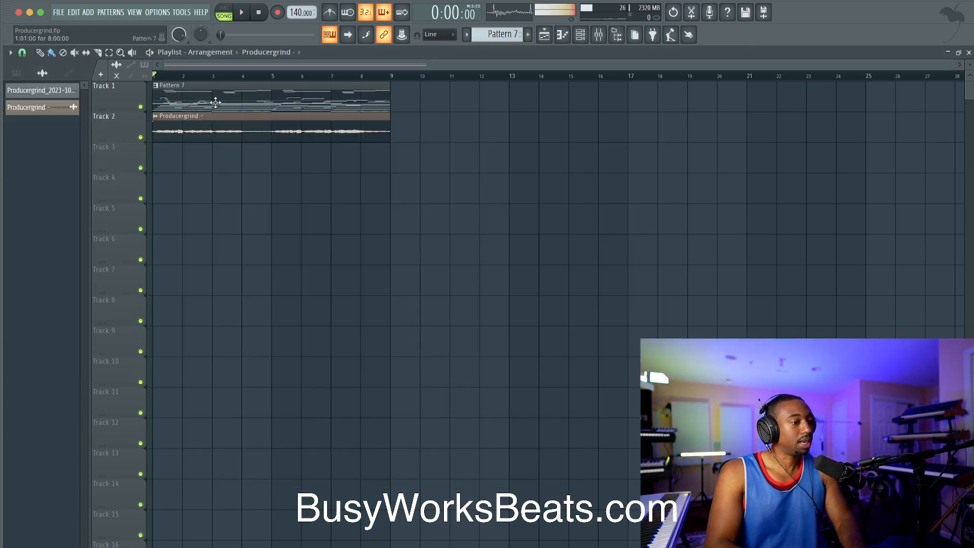
# Reverse the recorded Producergrind audio clip on Track 2, mute Track 1, and play the clip alone.
pyautogui.doubleClick(165, 119)
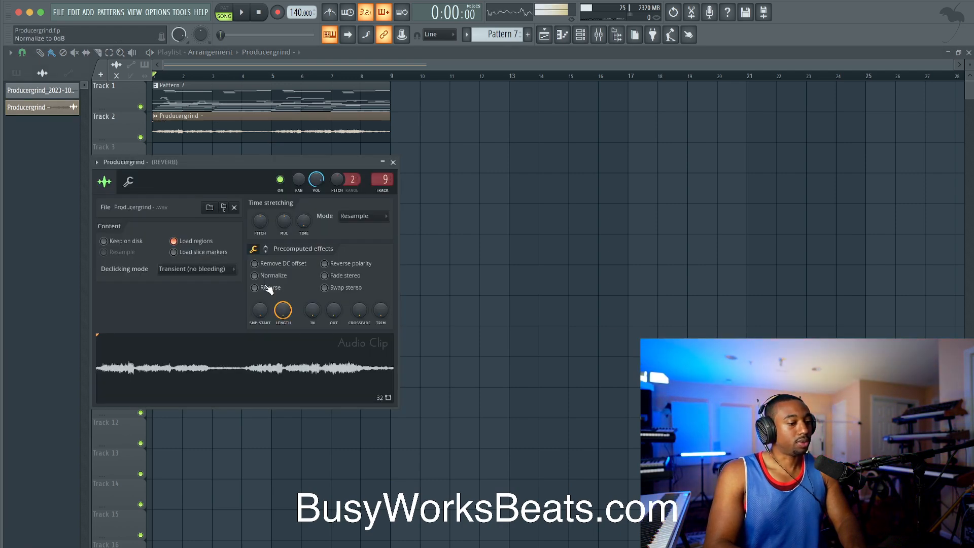
pyautogui.click(393, 162)
pyautogui.press('space')
pyautogui.click(141, 107)
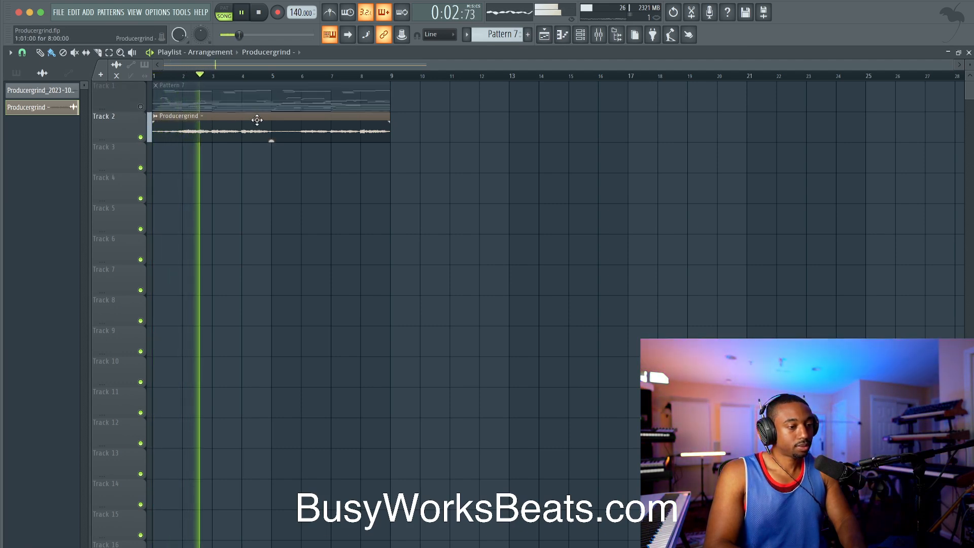
pyautogui.press('space')
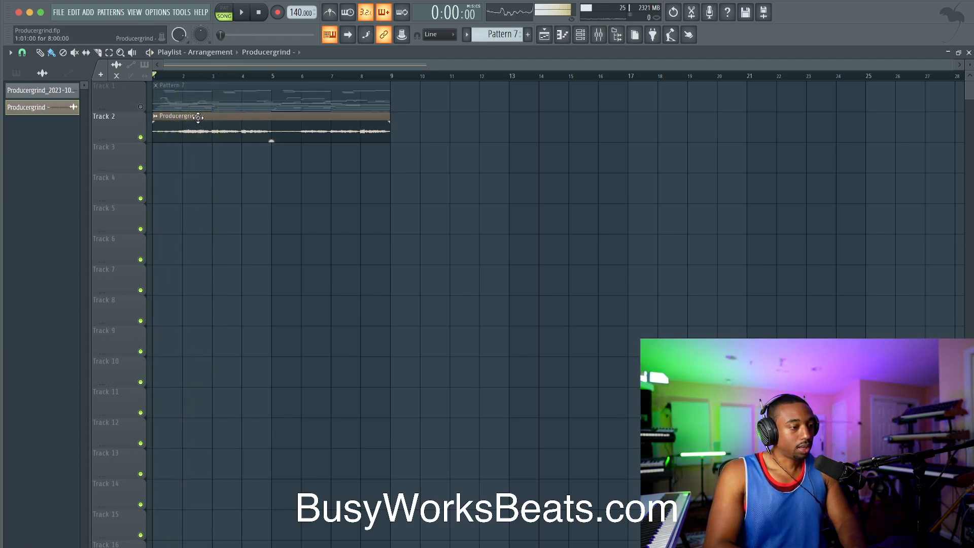
# Open the reversed Producergrind sample in a new Fruity Slicer channel and slice it by beat.
pyautogui.doubleClick(197, 117)
pyautogui.rightClick(208, 368)
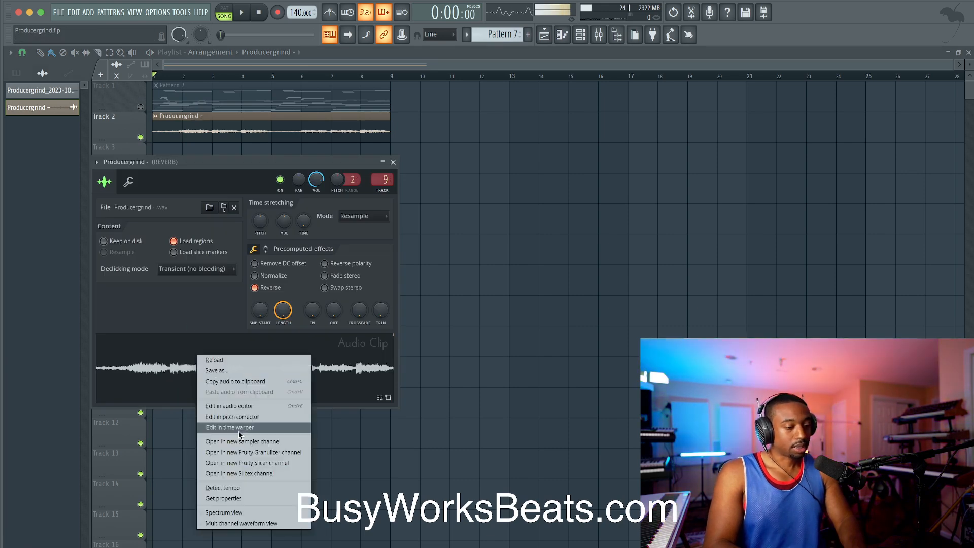
pyautogui.click(248, 464)
pyautogui.click(185, 204)
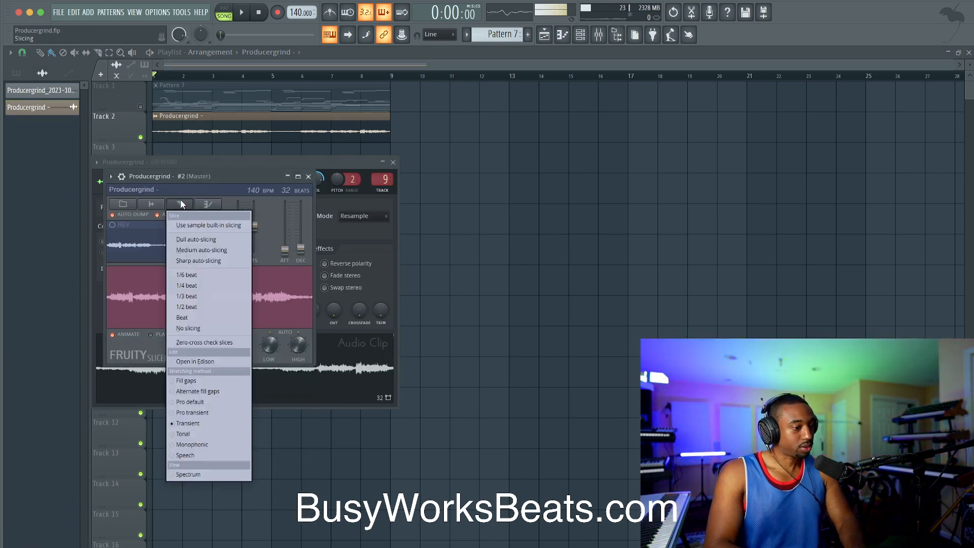
pyautogui.click(206, 318)
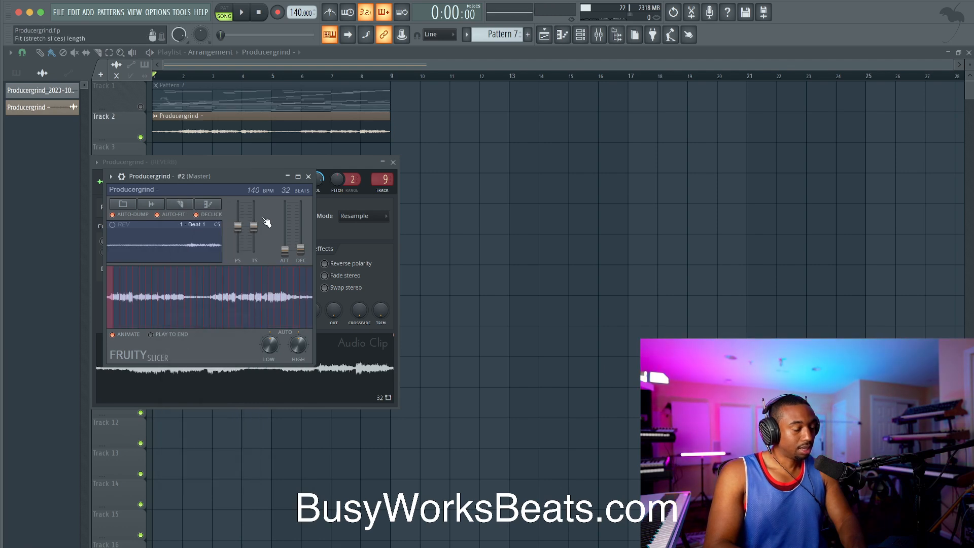
# Raise the Fruity Slicer's attack slightly and place its slice notes in a new Pattern 8.
pyautogui.moveTo(285, 250); pyautogui.dragTo(286, 244)
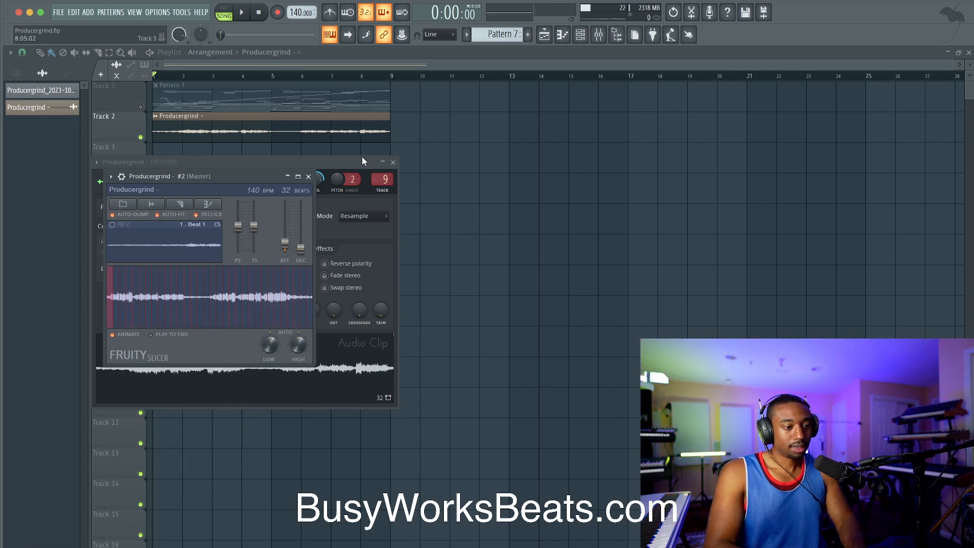
pyautogui.click(580, 35)
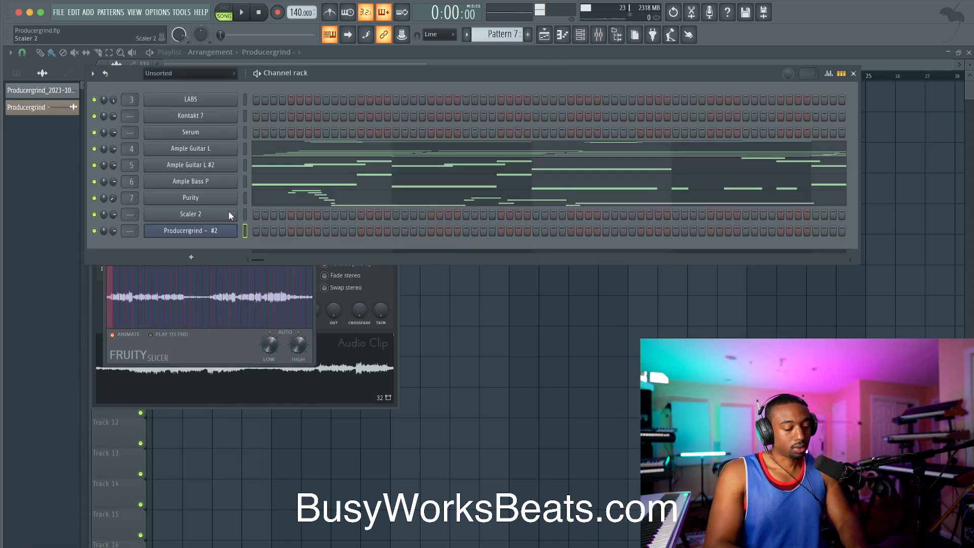
pyautogui.click(510, 34)
pyautogui.click(570, 42)
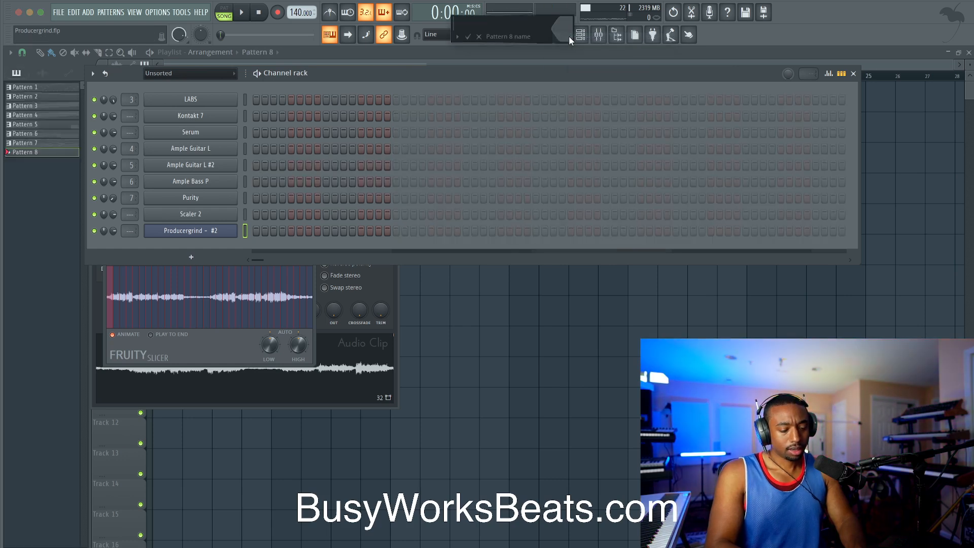
pyautogui.press('Return')
pyautogui.moveTo(276, 232); pyautogui.dragTo(452, 302)
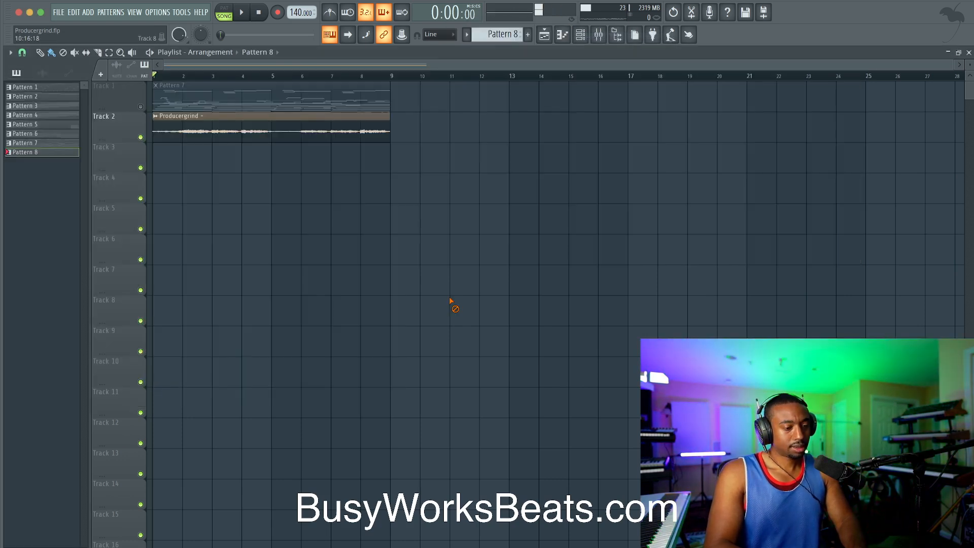
# Place Pattern 8 at the start of playlist Track 3, mute Track 2, and play the sliced melody.
pyautogui.moveTo(123, 156); pyautogui.dragTo(160, 157)
pyautogui.click(141, 137)
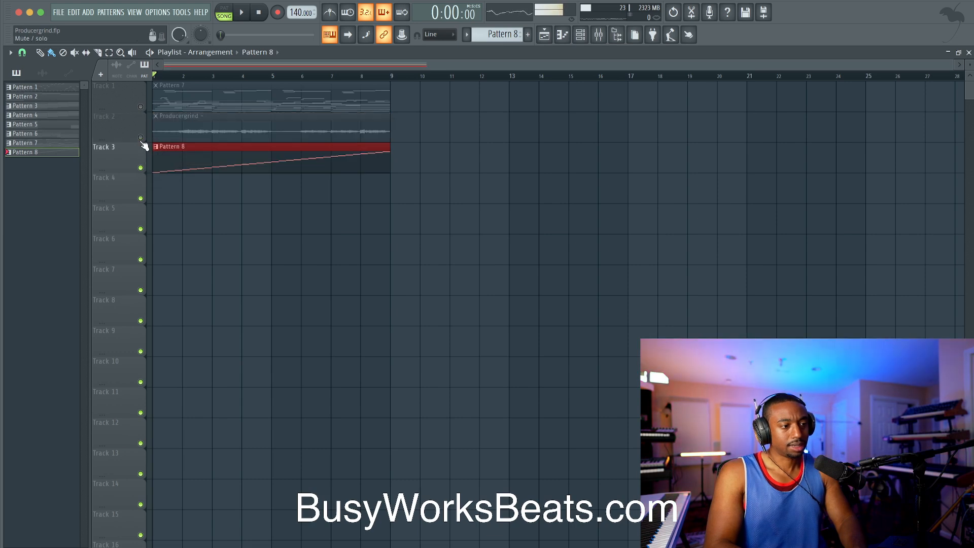
pyautogui.press('space')
# Raise the volume multiplier of the Producergrind slicer channel to about 130% while the song plays.
pyautogui.click(580, 35)
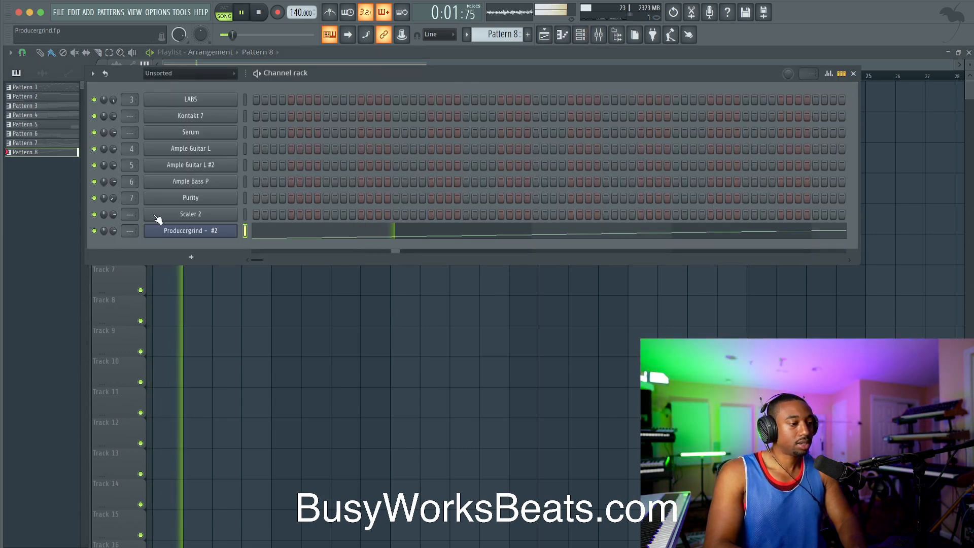
pyautogui.click(171, 232)
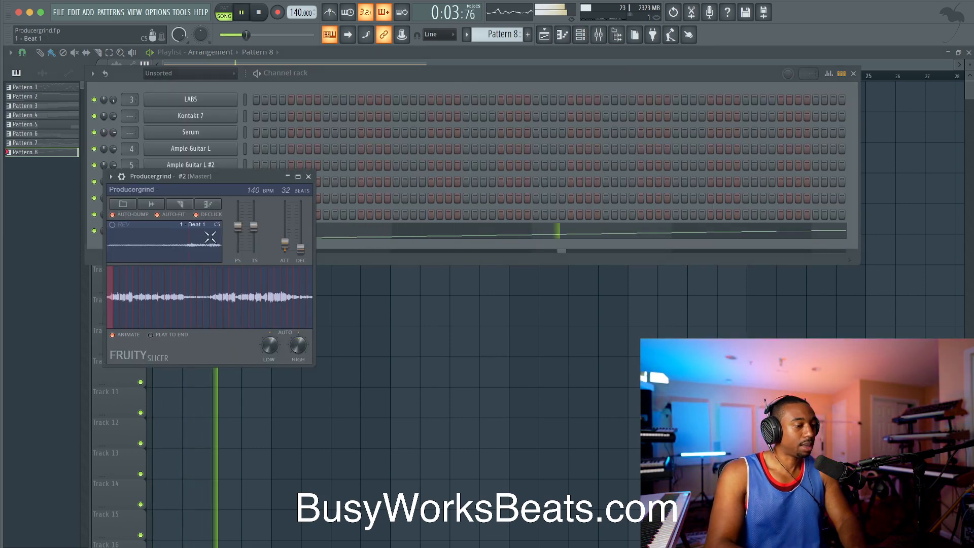
pyautogui.click(122, 176)
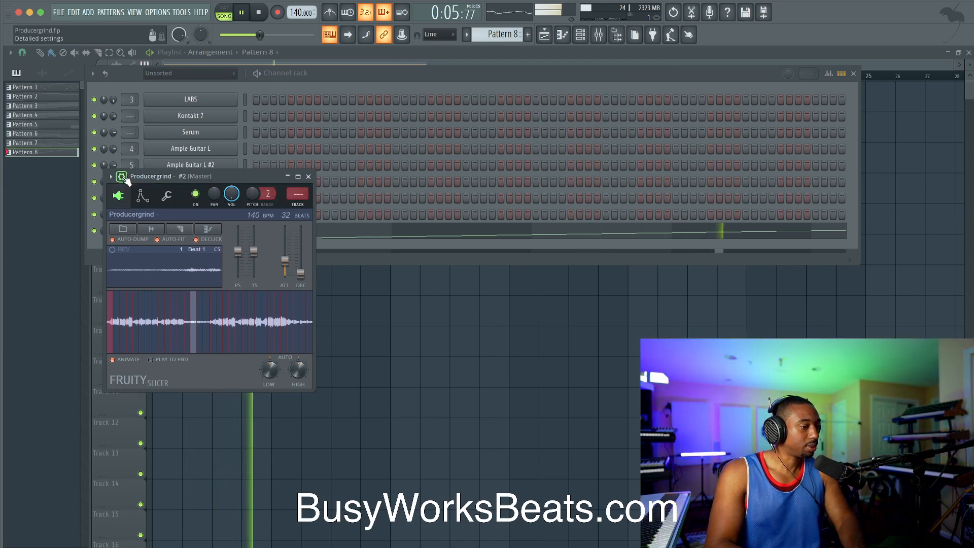
pyautogui.click(143, 196)
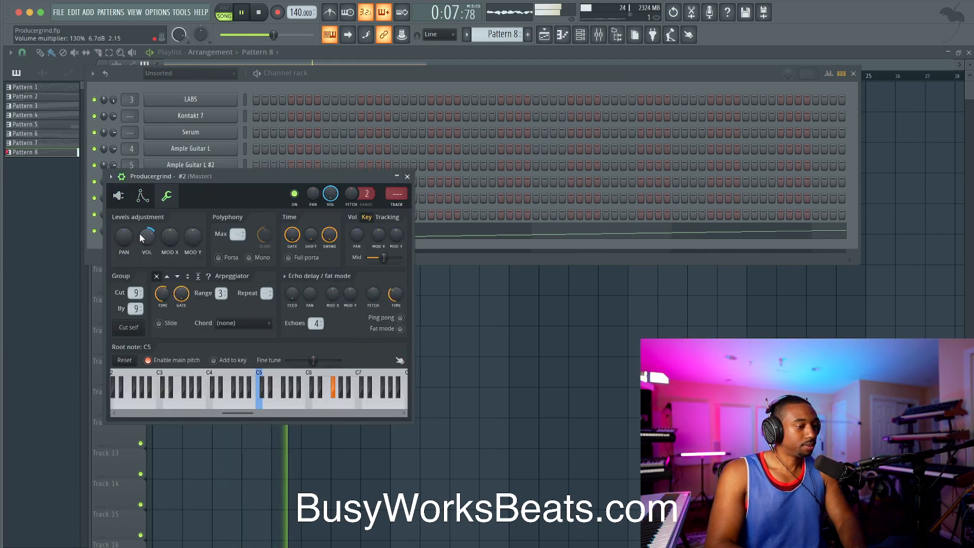
pyautogui.click(118, 196)
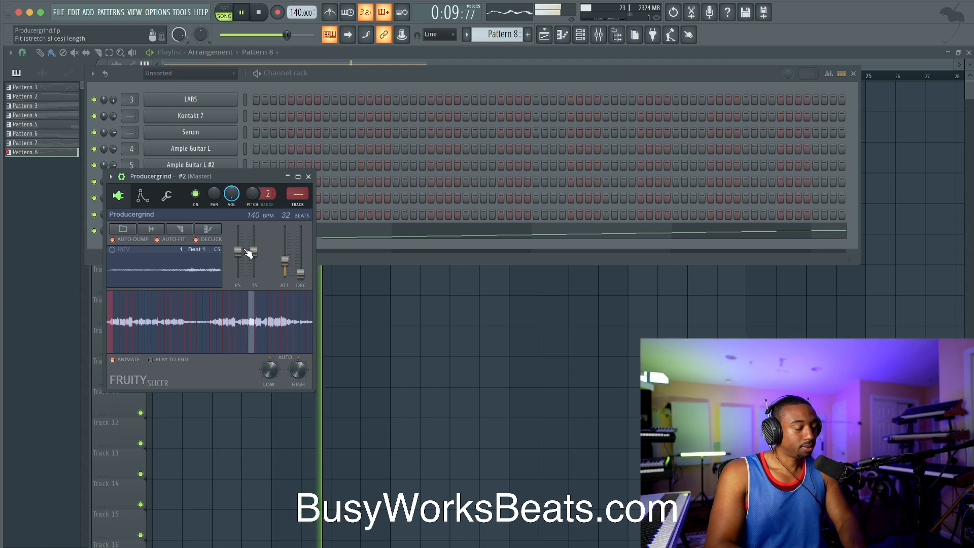
pyautogui.click(360, 299)
# Try flipping the slicer's notes in Pattern 8 into descending order and play the result.
pyautogui.click(581, 35)
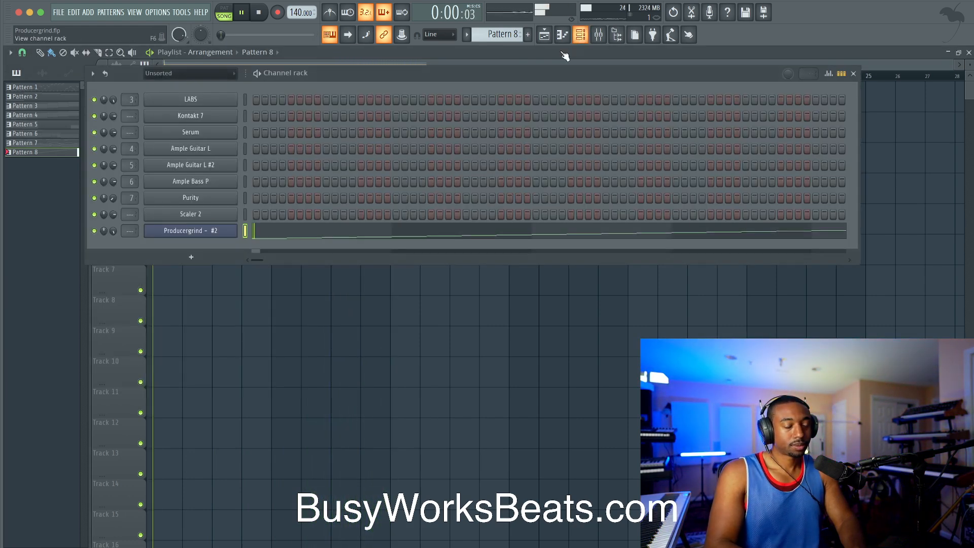
pyautogui.click(178, 230)
pyautogui.click(208, 228)
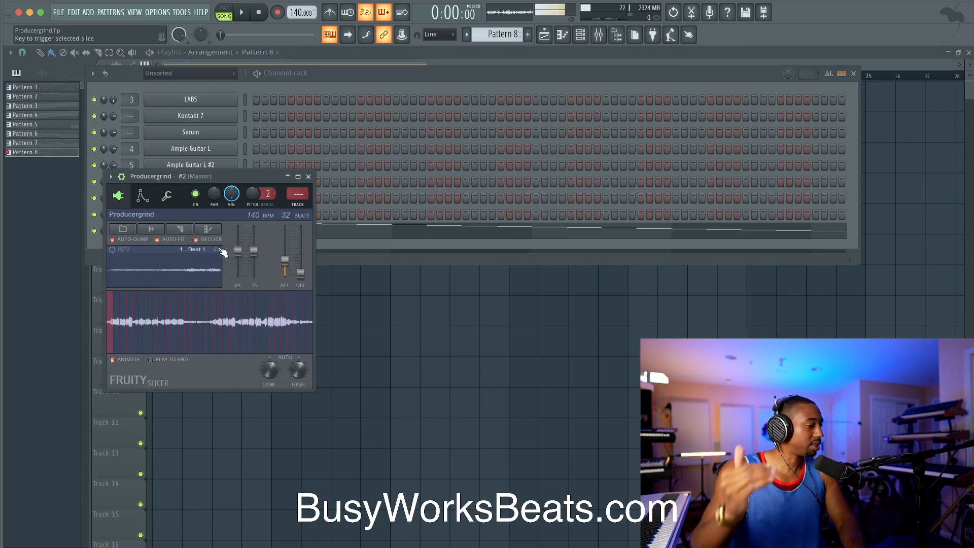
pyautogui.press('space')
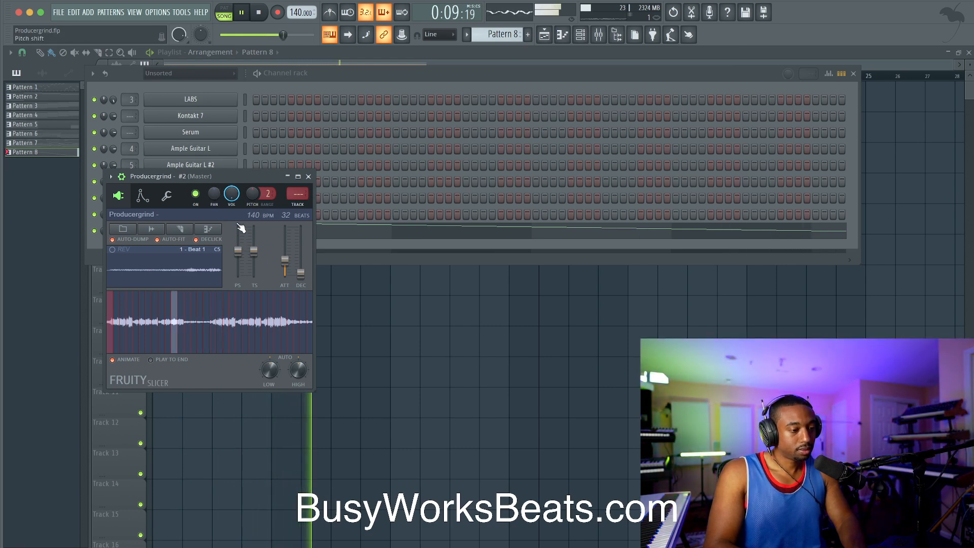
# Raise the slicer channel's volume multiplier to about 147% and restore the ascending note order in Pattern 8.
pyautogui.click(166, 196)
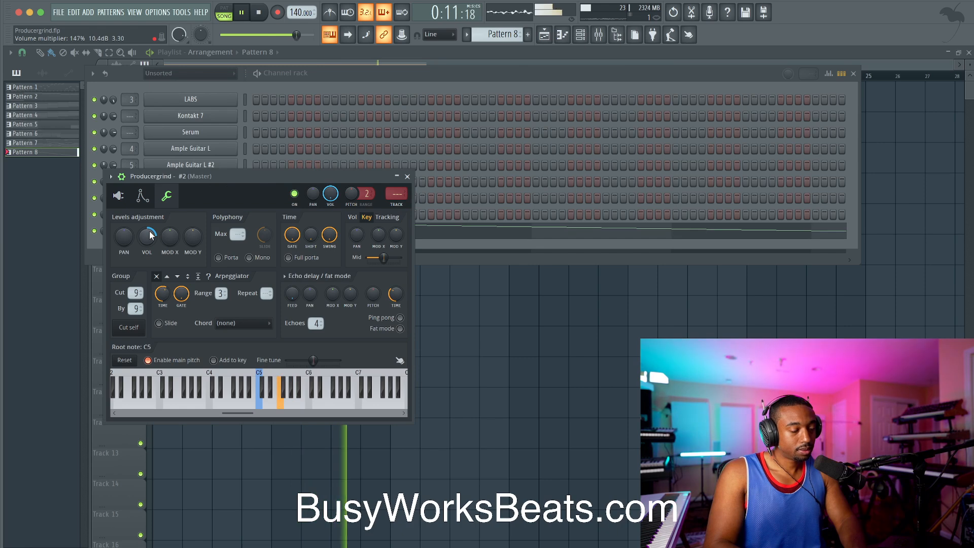
pyautogui.click(124, 197)
pyautogui.press('space')
pyautogui.click(211, 237)
pyautogui.click(214, 242)
pyautogui.click(308, 177)
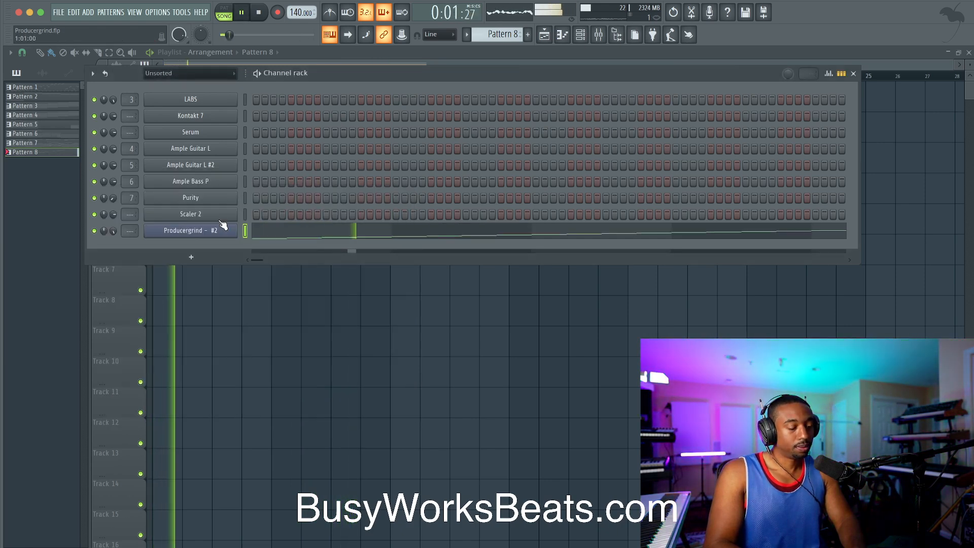
pyautogui.press('space')
# Reverse the individual Fruity Slicer slices from Beat 1 through Beat 9, checking them with short playback.
pyautogui.click(226, 231)
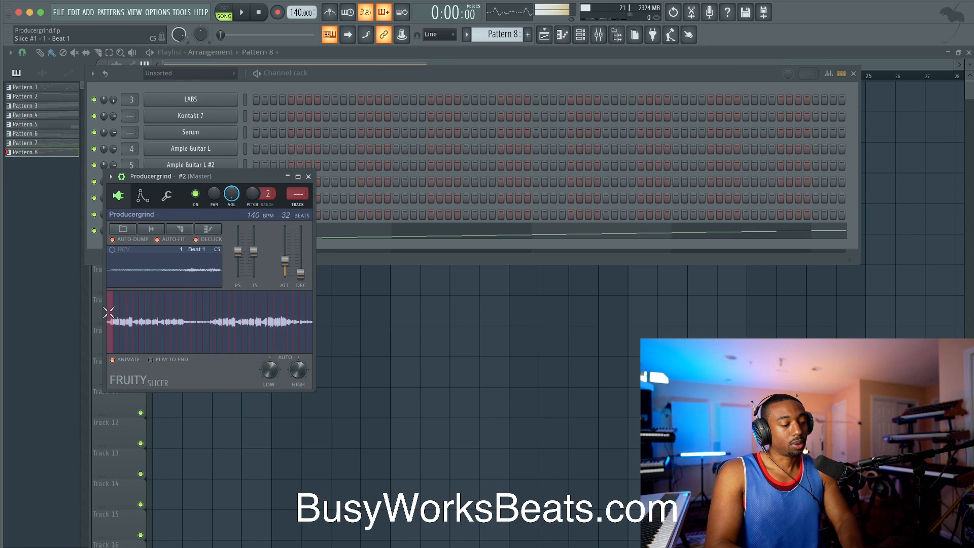
pyautogui.click(115, 264)
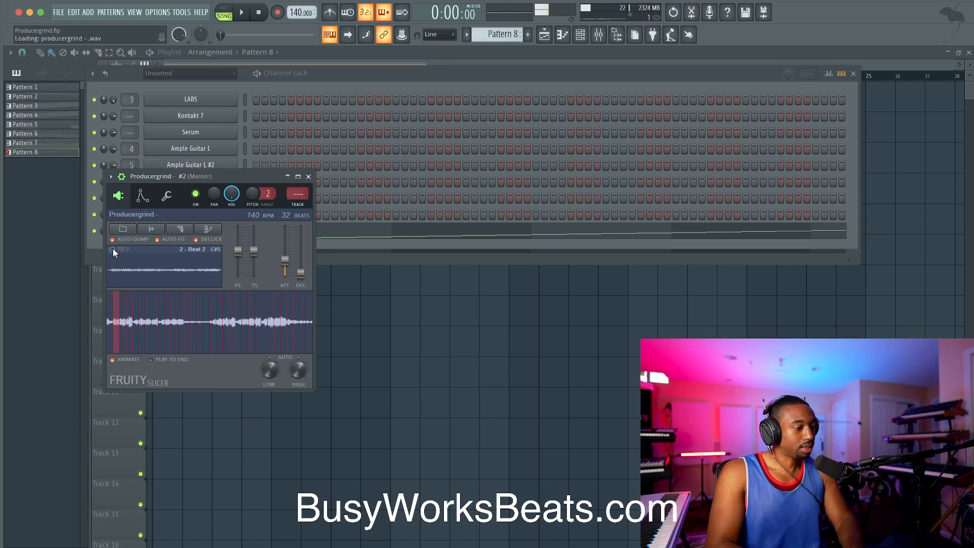
pyautogui.click(115, 253)
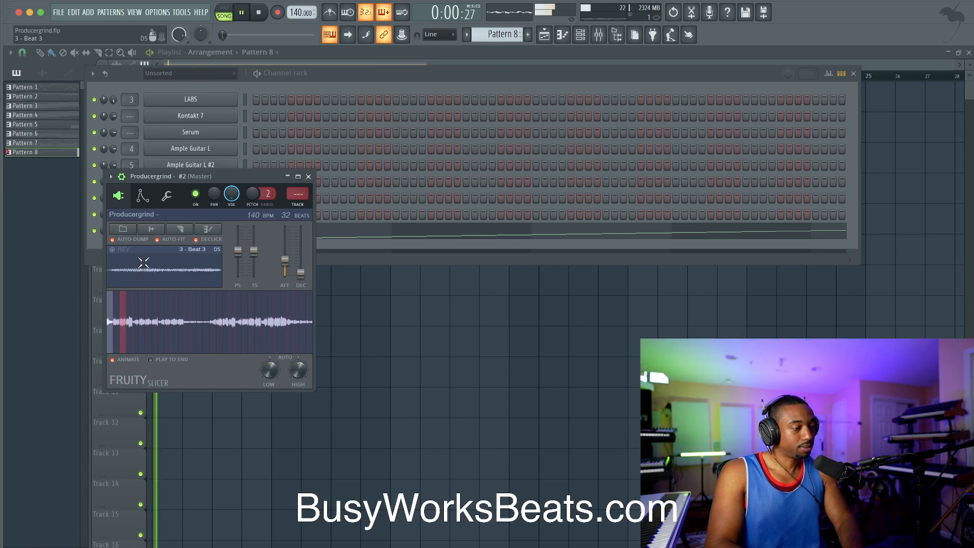
pyautogui.click(130, 309)
pyautogui.press('space')
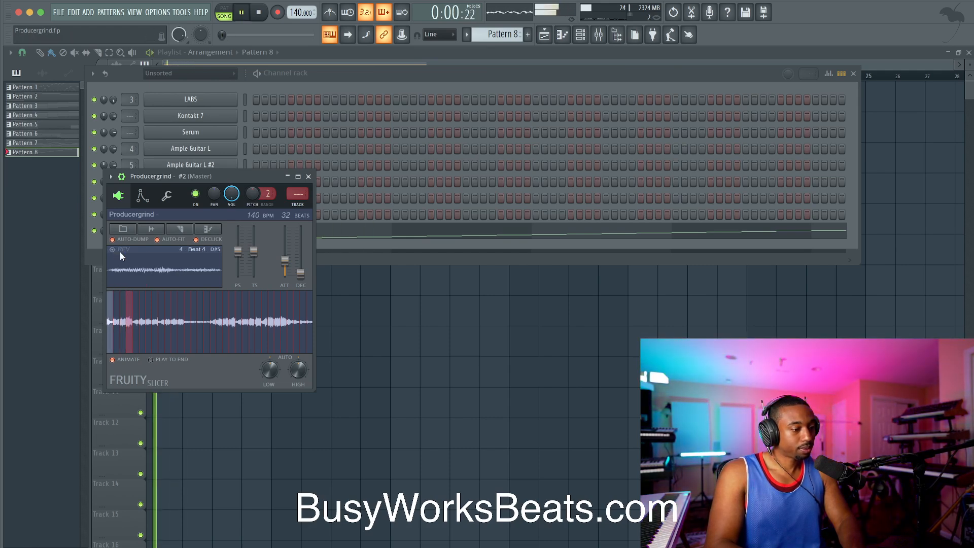
pyautogui.press('space')
pyautogui.click(136, 305)
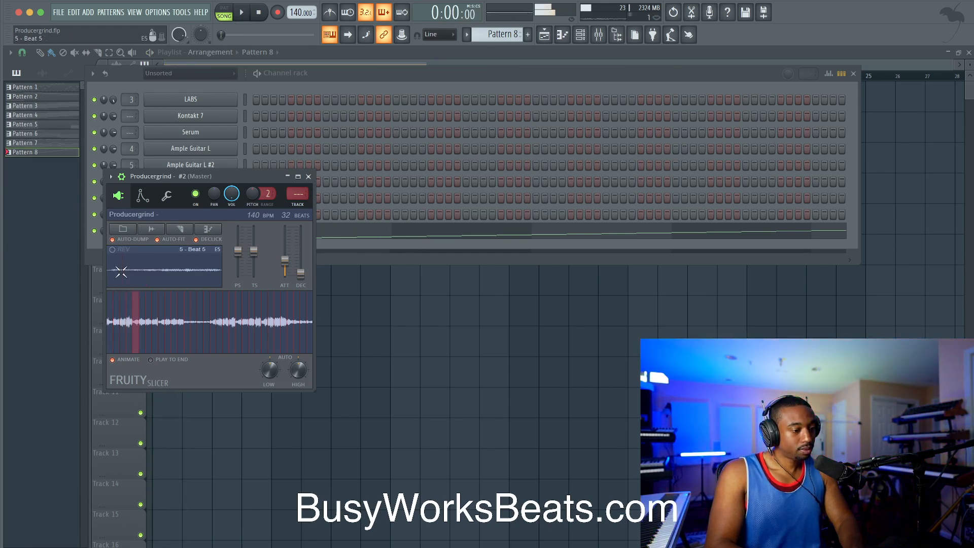
pyautogui.click(150, 316)
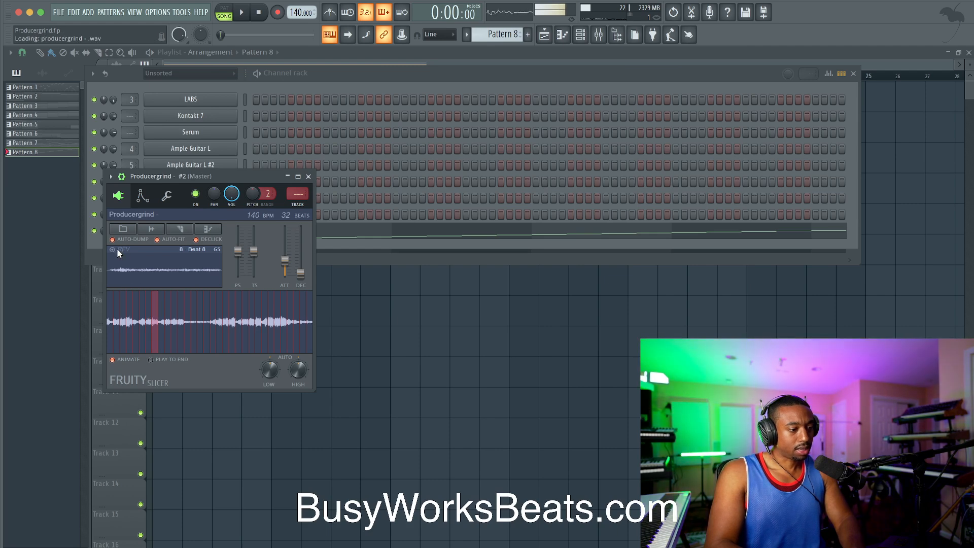
pyautogui.click(163, 307)
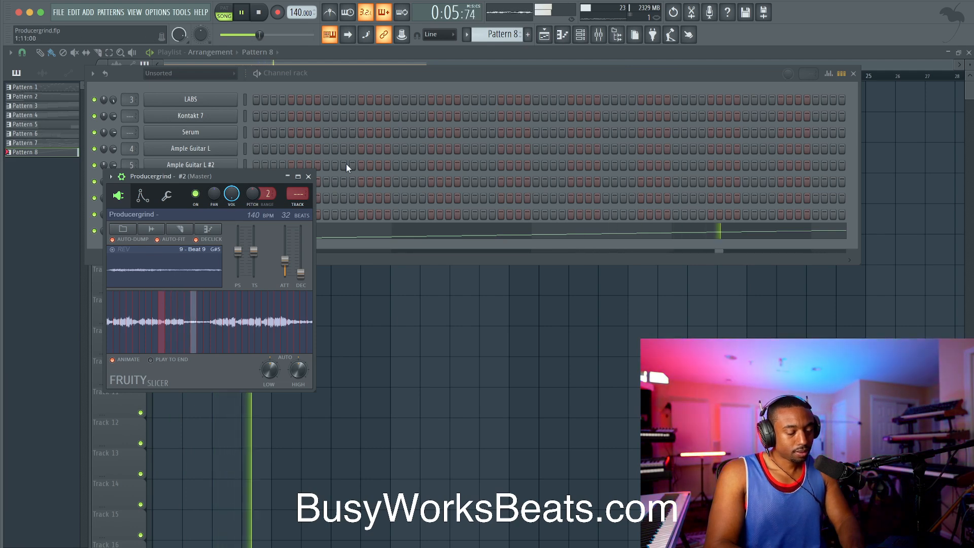
# Close the slicer, unmute Track 1, and play Pattern 7 together with the sliced Pattern 8.
pyautogui.click(308, 176)
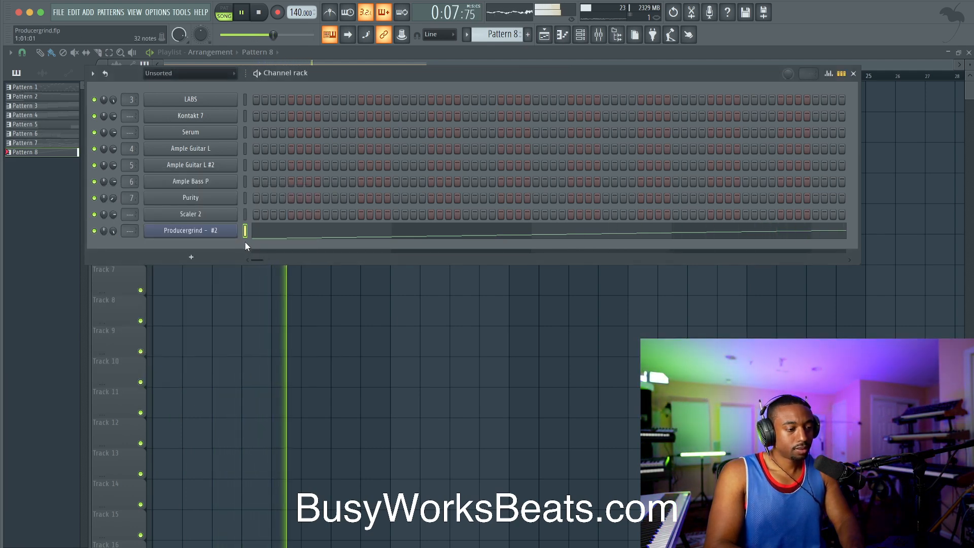
pyautogui.press('F6')
pyautogui.press('space')
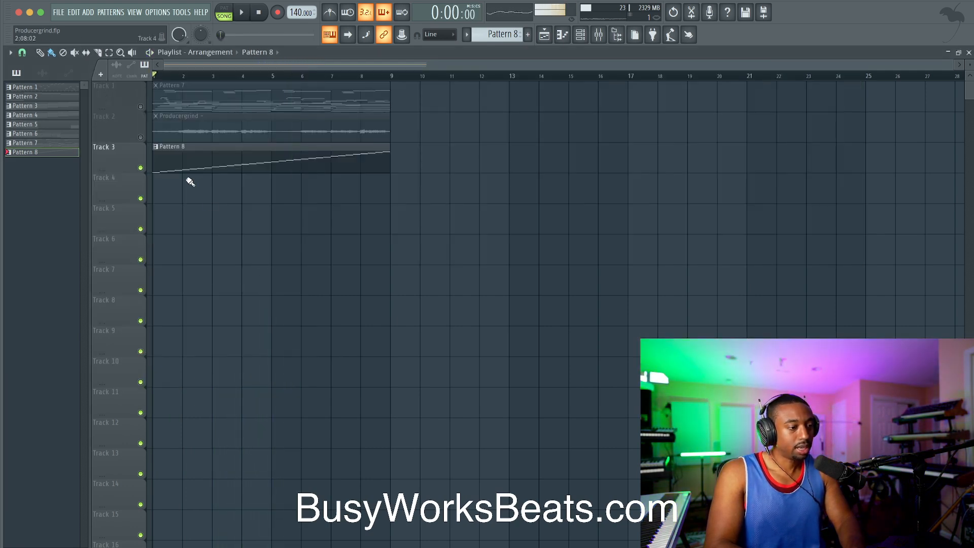
pyautogui.click(140, 106)
pyautogui.press('space')
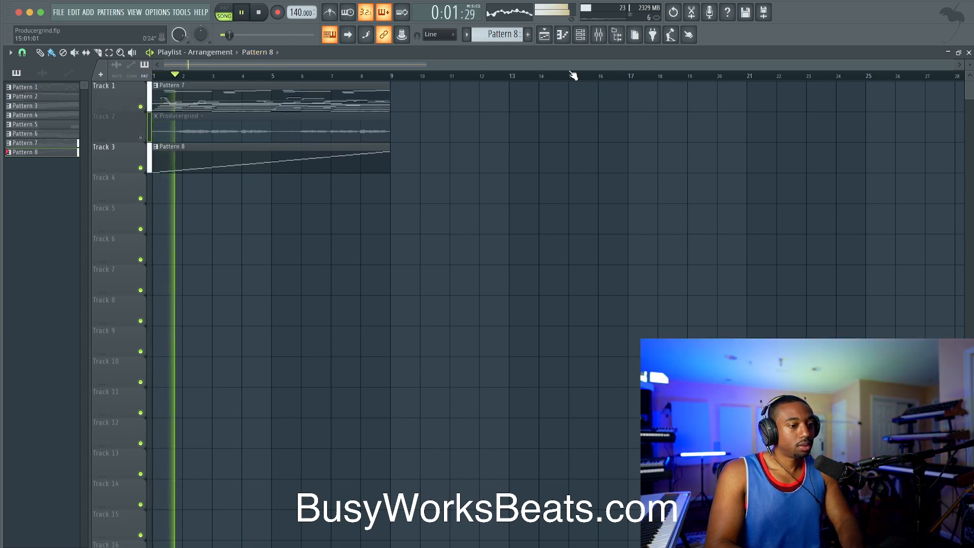
# Raise the Producergrind slicer's pitch shift to its maximum and play it against Pattern 7.
pyautogui.click(581, 35)
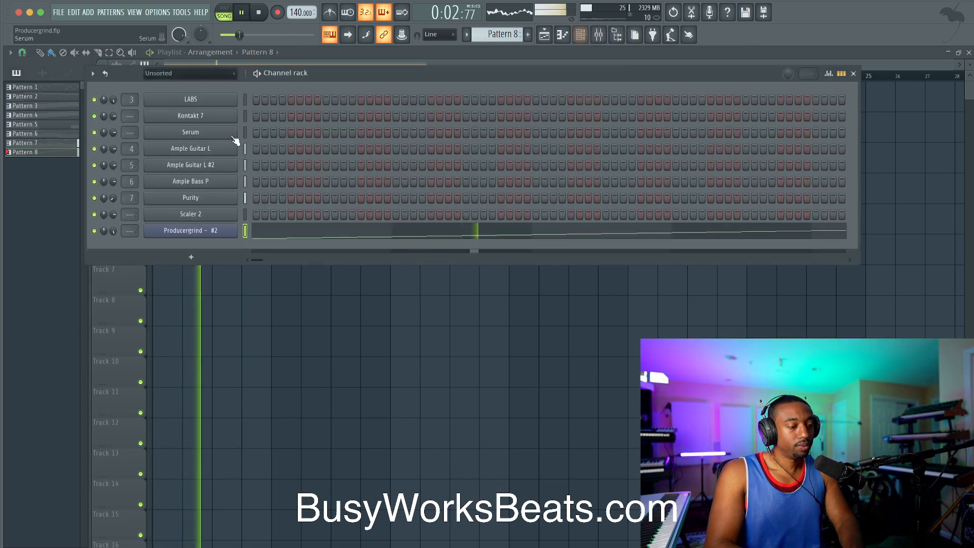
pyautogui.click(209, 233)
pyautogui.press('space')
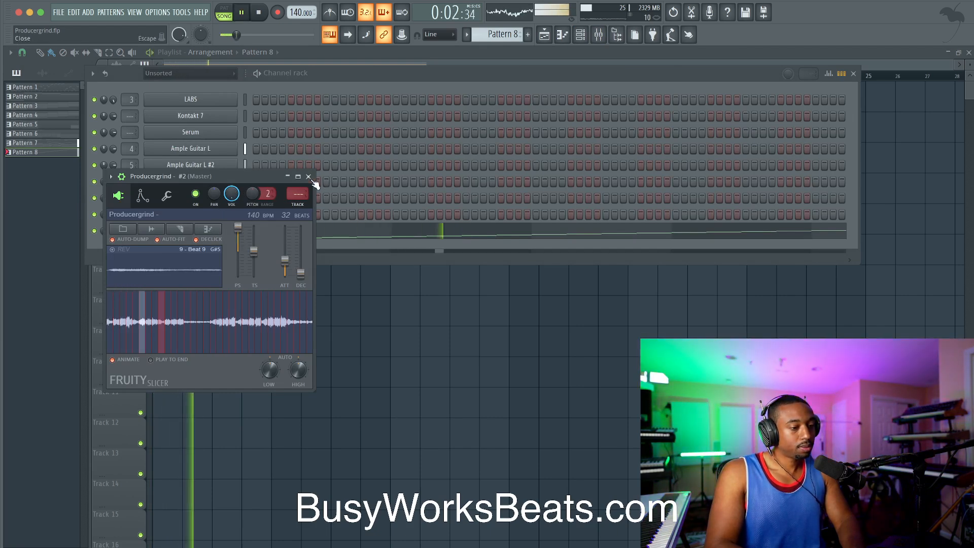
pyautogui.click(309, 177)
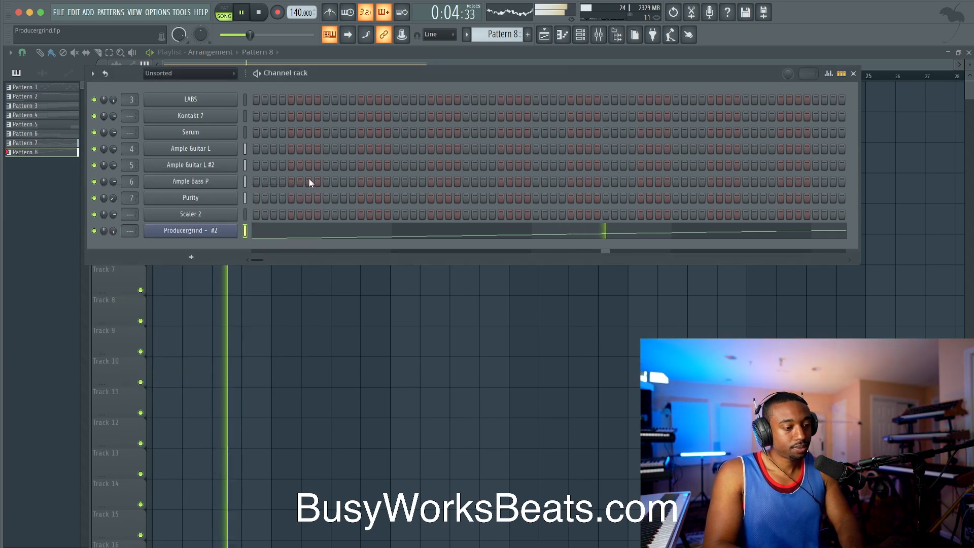
pyautogui.press('F6')
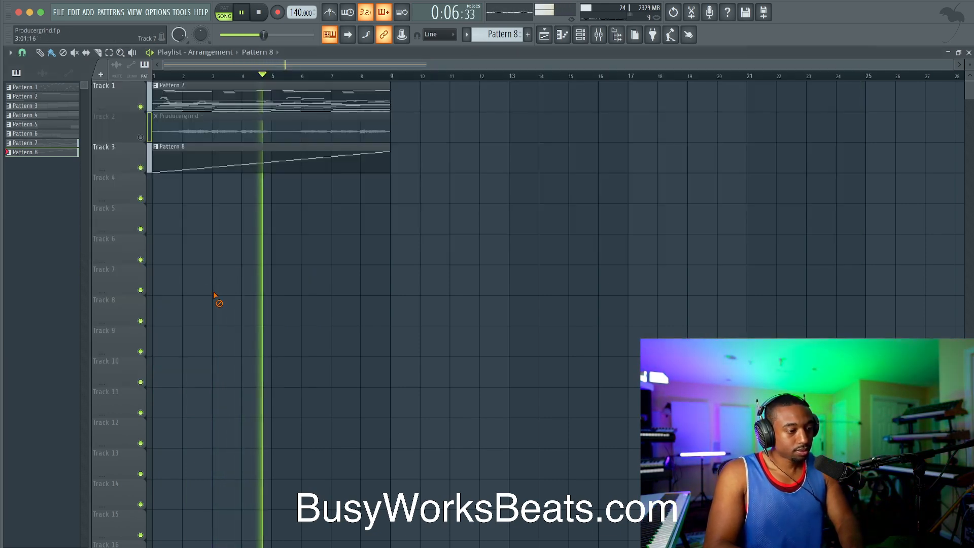
# Route the Melody mixer track to the Mix Bus and restart playback.
pyautogui.click(599, 35)
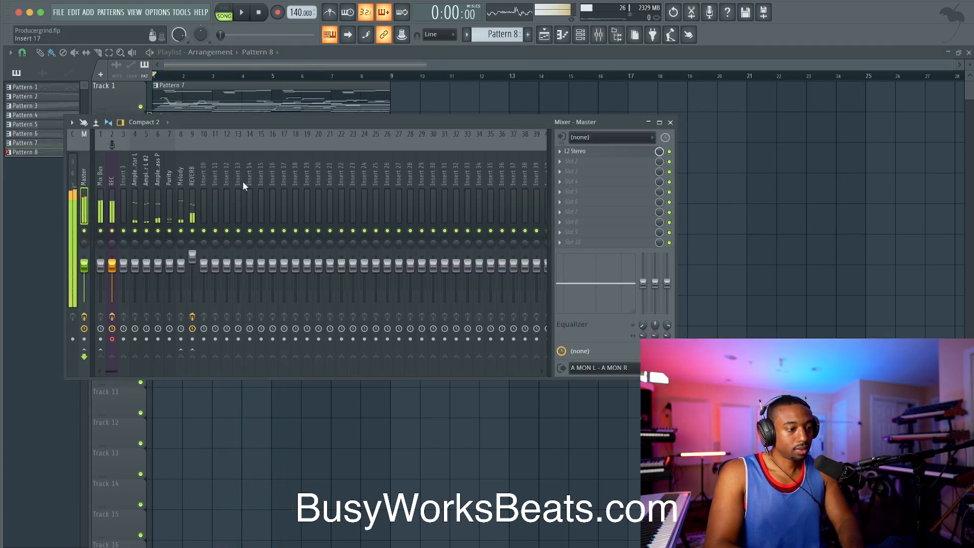
pyautogui.press('space')
pyautogui.click(100, 356)
pyautogui.press('space')
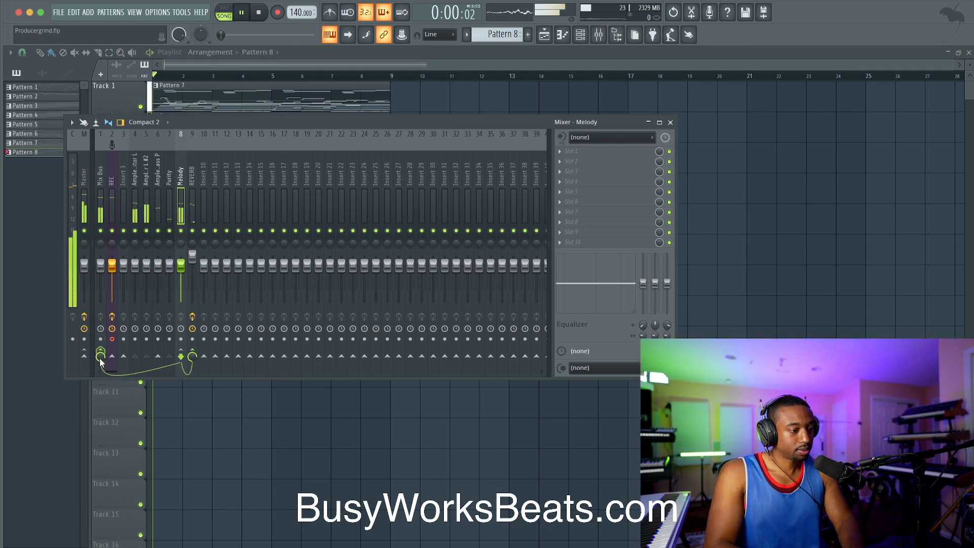
# Lower the REVERB mixer track's volume below its default level while the song plays.
pyautogui.click(192, 257)
pyautogui.rightClick(191, 265)
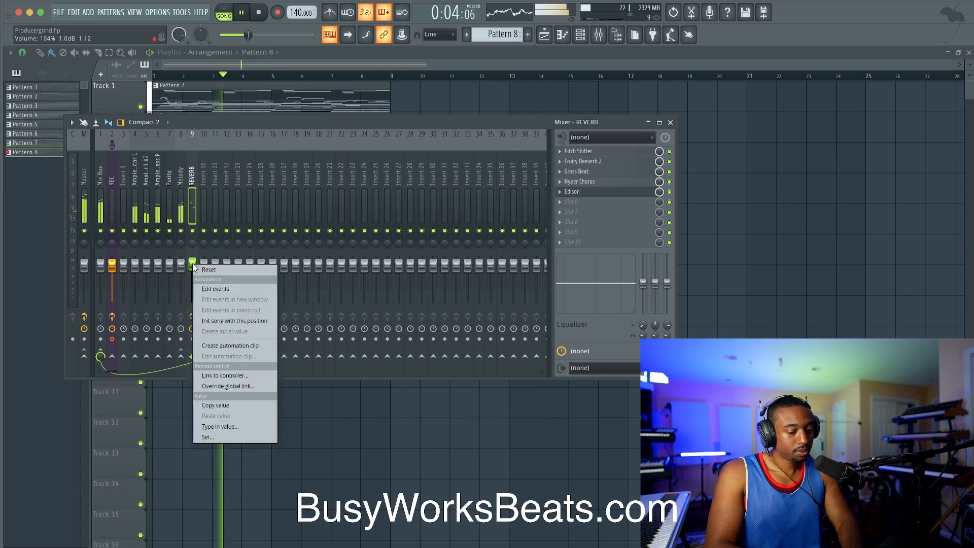
pyautogui.press('Escape')
pyautogui.press('F9')
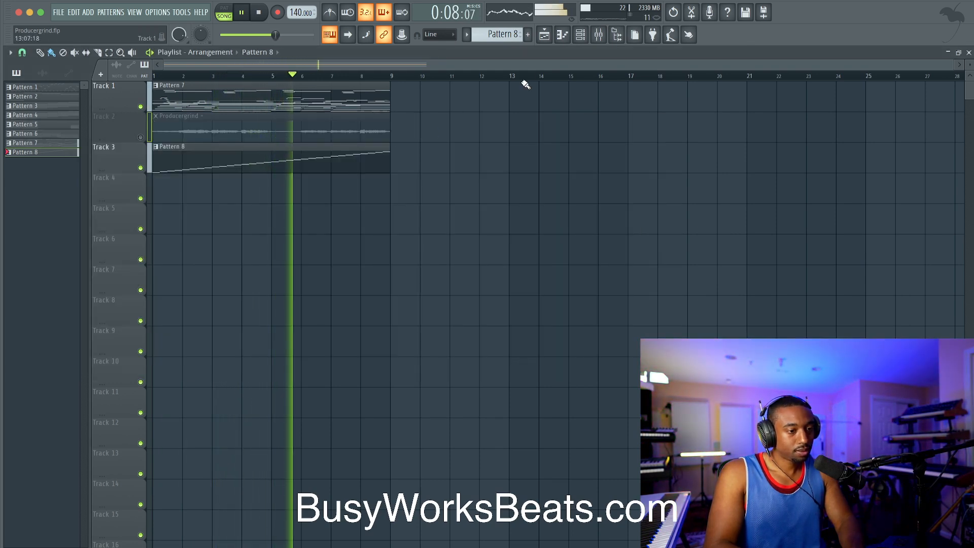
# Assign the Producergrind slicer channel to mixer track 10 and send that track to the Mix Bus.
pyautogui.click(580, 35)
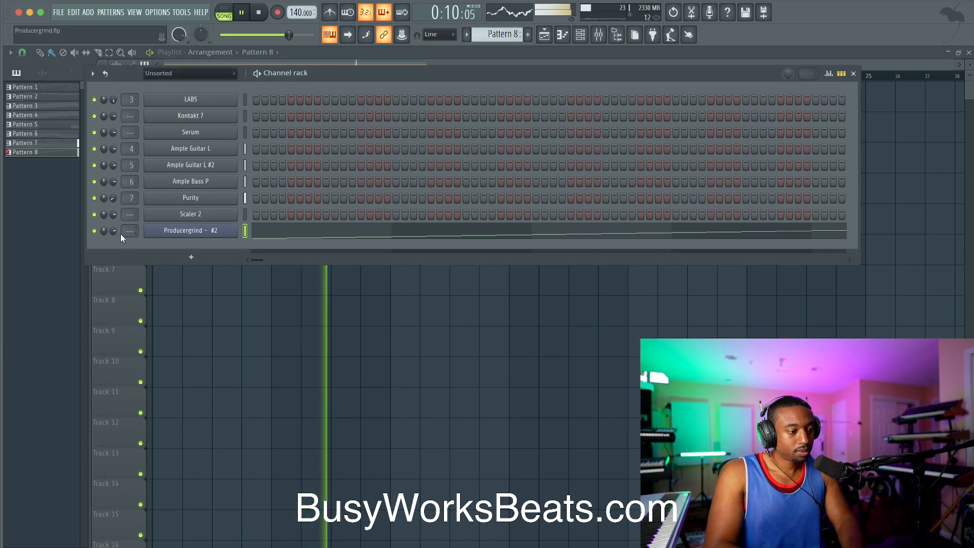
pyautogui.hotkey('ctrl', 'l')
pyautogui.click(618, 334)
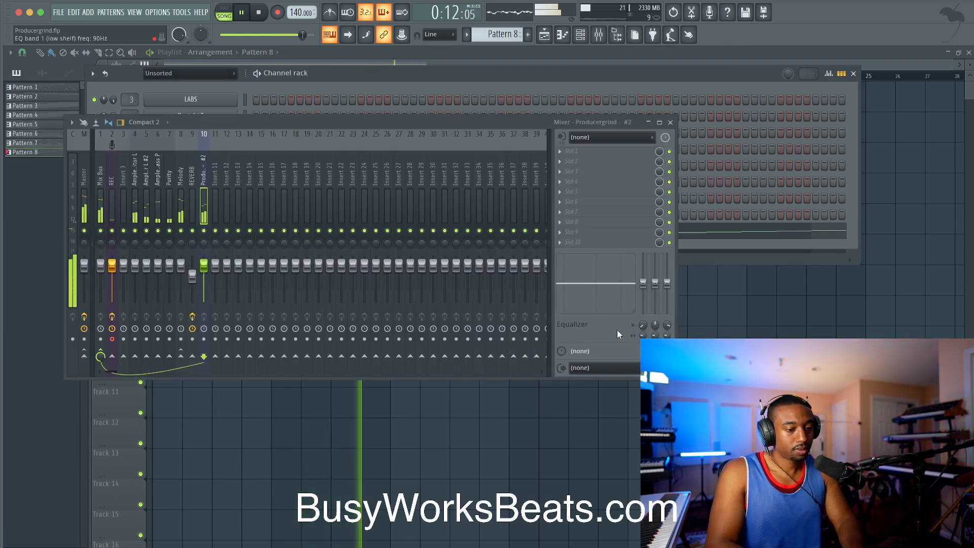
# Duplicate the Pattern 7 clip to bar 9 on Track 1 and shift the Pattern 8 automation clip on Track 3 to bar 9.
pyautogui.click(217, 435)
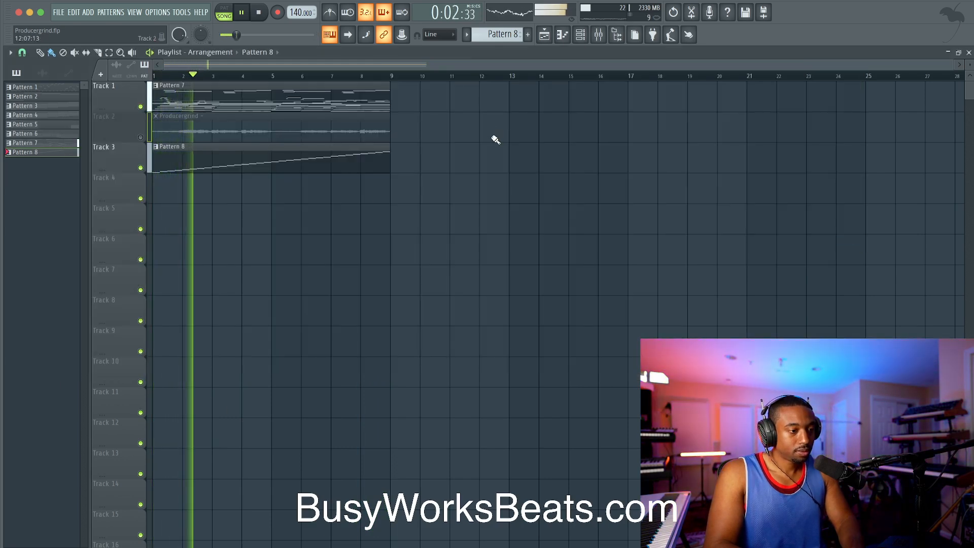
pyautogui.click(584, 36)
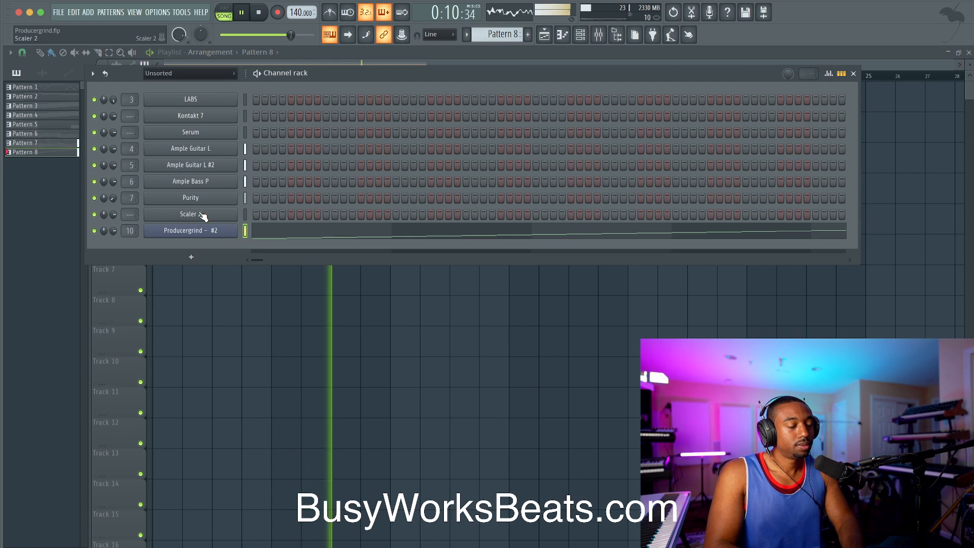
pyautogui.press('F6')
pyautogui.moveTo(192, 164); pyautogui.dragTo(429, 160)
pyautogui.moveTo(373, 100); pyautogui.dragTo(535, 107)
pyautogui.press('space')
pyautogui.press('space')
pyautogui.rightClick(378, 162)
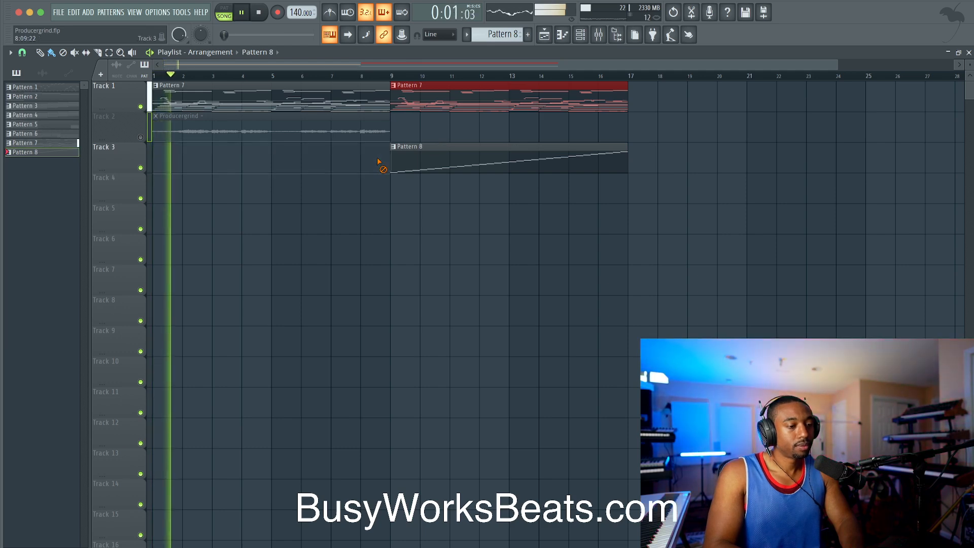
# Check the mixer levels while the two-part arrangement plays, and save the project.
pyautogui.press('F9')
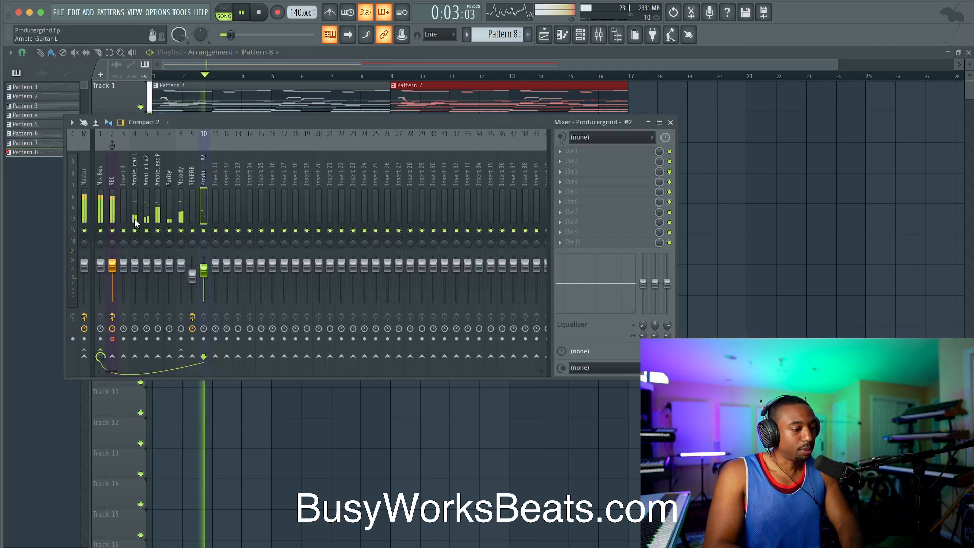
pyautogui.press('F9')
pyautogui.hotkey('ctrl', 's')
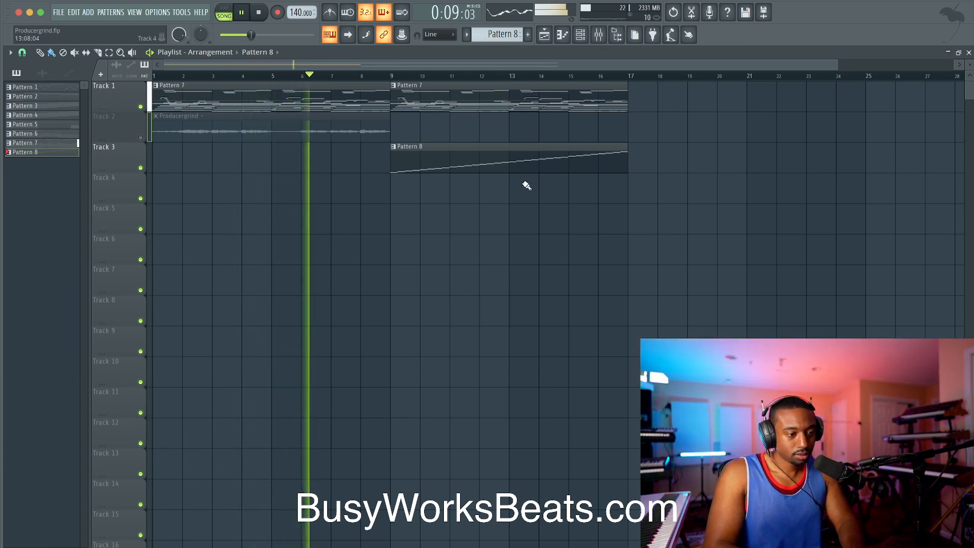
# Color Patterns 1 through 8 with a gradient running from light magenta to blue.
pyautogui.moveTo(49, 87); pyautogui.dragTo(65, 153)
pyautogui.rightClick(65, 153)
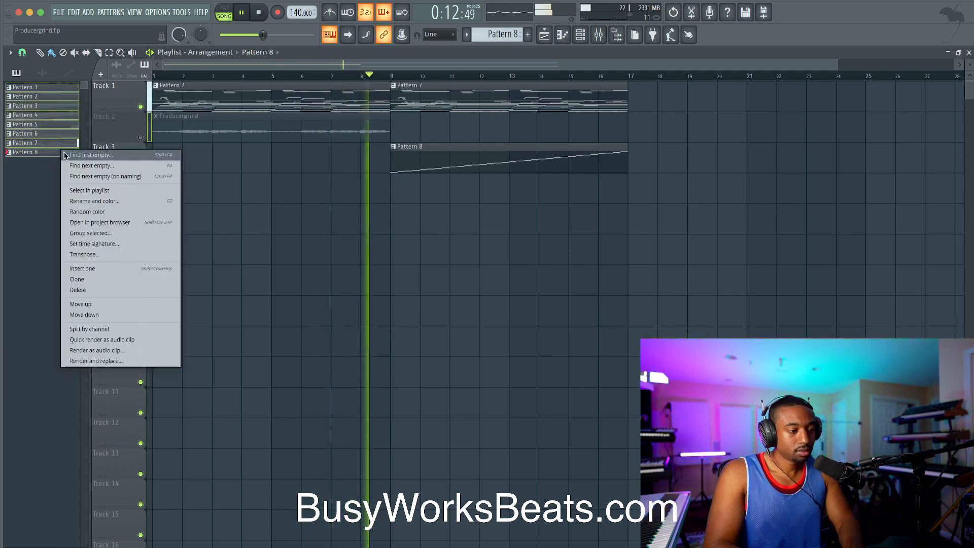
pyautogui.click(94, 198)
pyautogui.click(248, 365)
pyautogui.click(320, 455)
pyautogui.click(116, 191)
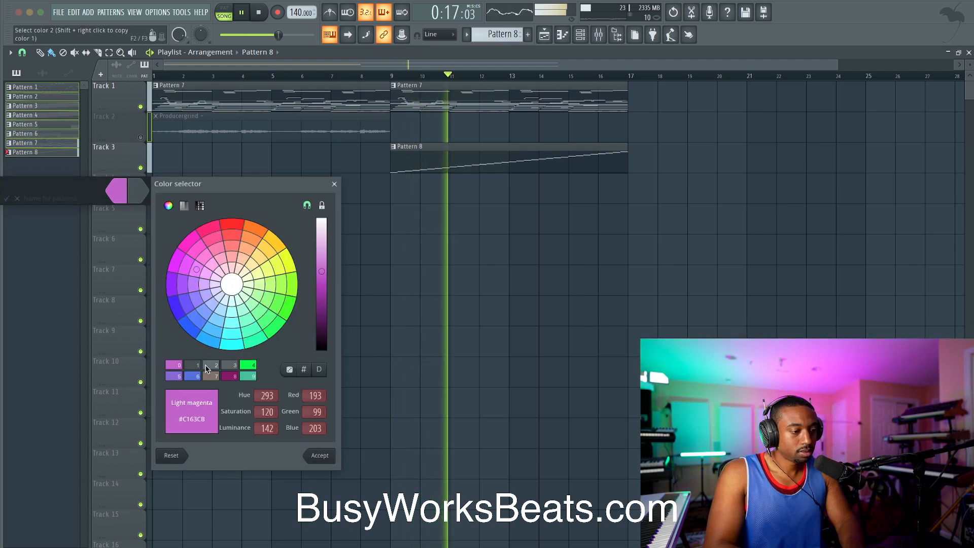
pyautogui.doubleClick(196, 377)
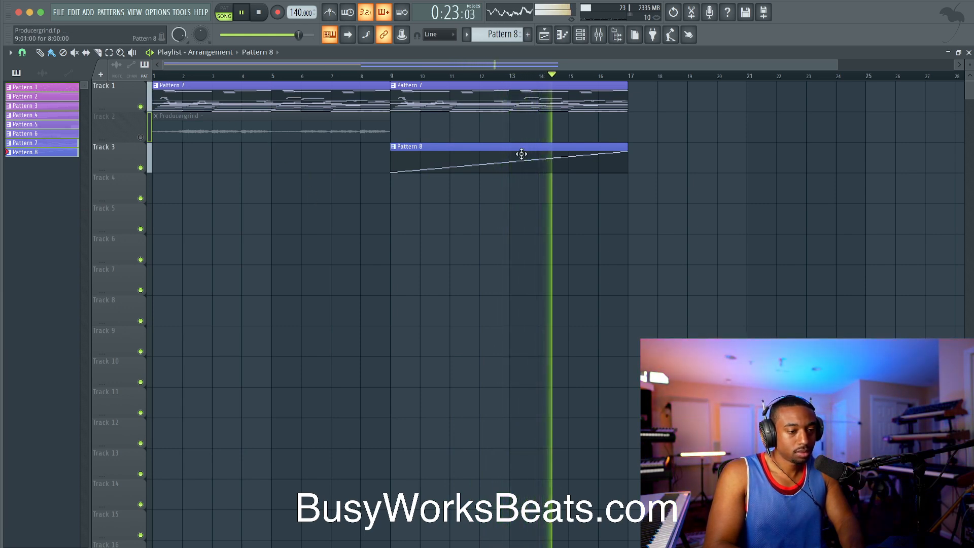
# View the mixer levels during the second section, stop playback, and save the recolored project.
pyautogui.scroll(-1, 670, 255)
pyautogui.click(598, 34)
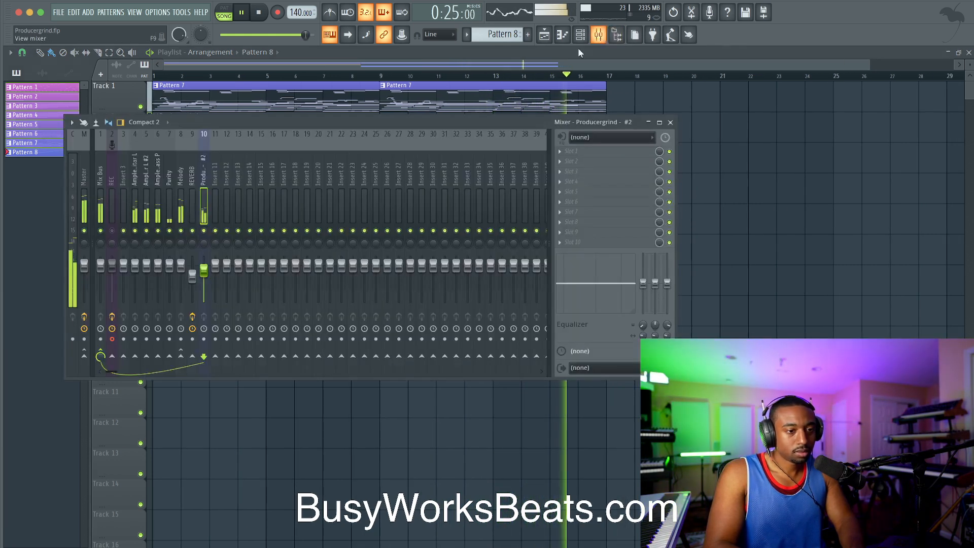
pyautogui.press('space')
pyautogui.press('F9')
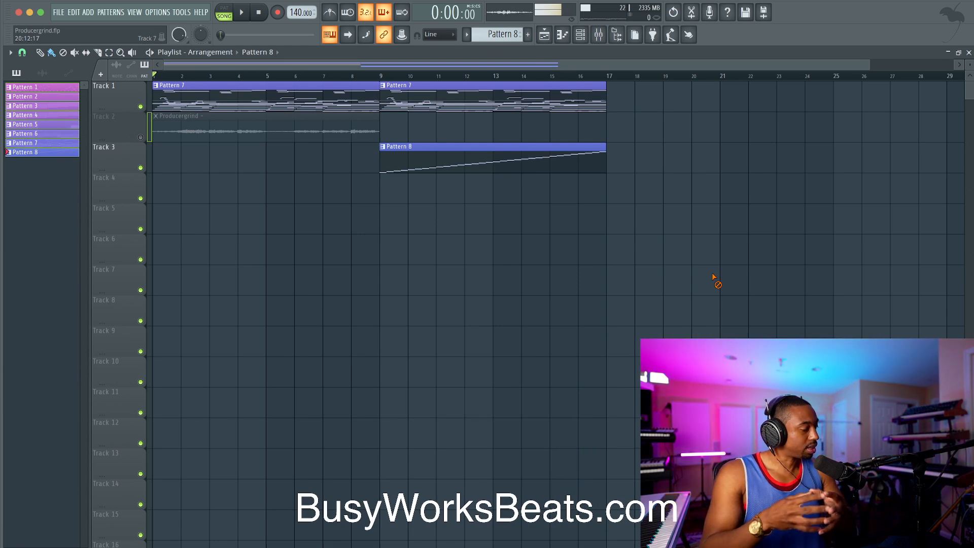
pyautogui.hotkey('ctrl', 's')
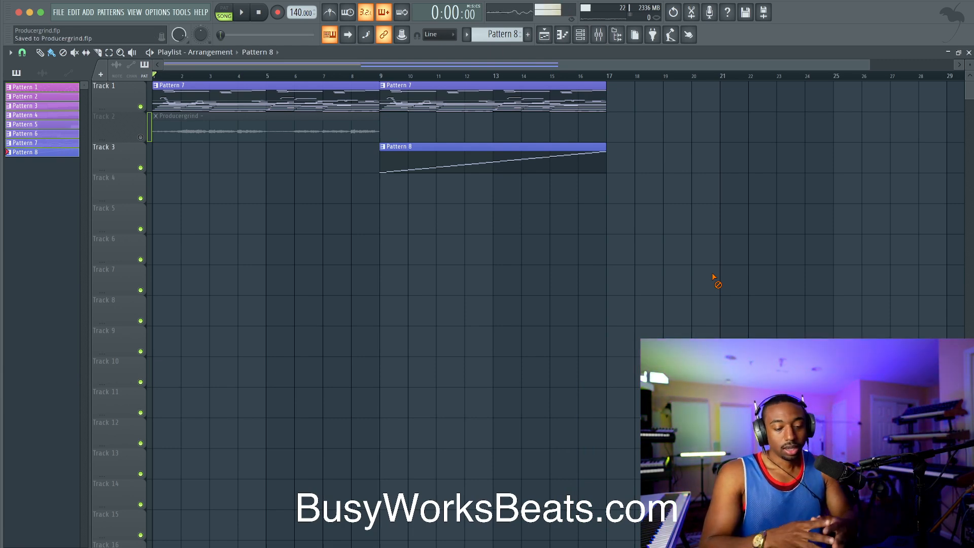